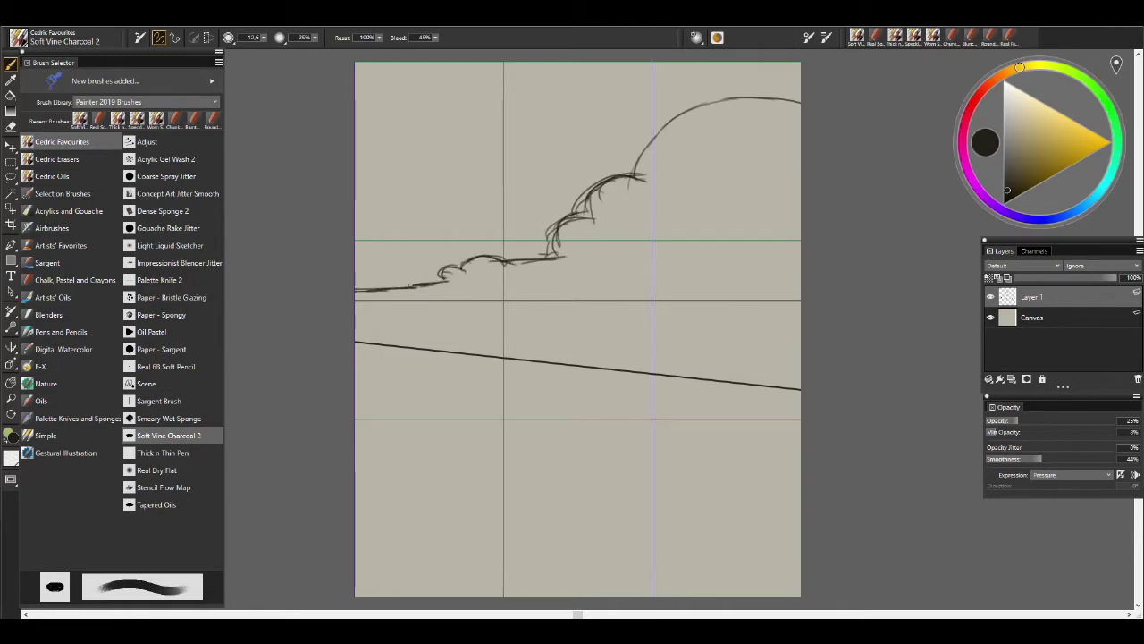
# Sketch the puffy outline of the rear clouds from the middle cloud to the canvas's left edge, reinforcing it with repeated strokes.
pyautogui.moveTo(590, 186)
pyautogui.mouseDown()
pyautogui.moveTo(487, 183)
pyautogui.moveTo(359, 224)
pyautogui.mouseUp()
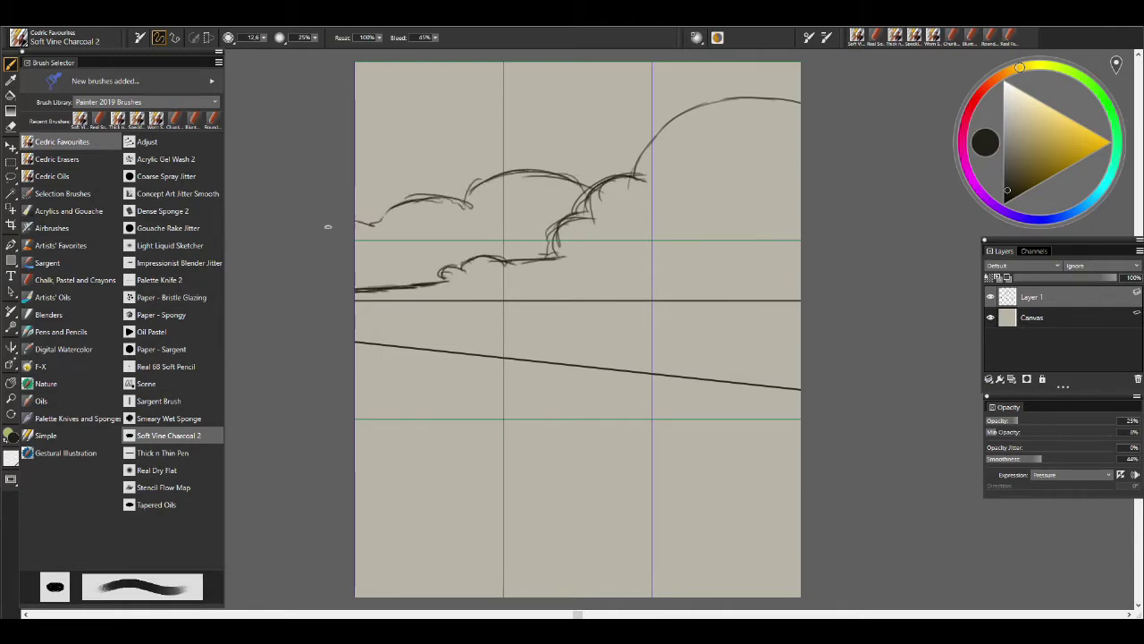
pyautogui.moveTo(516, 177); pyautogui.dragTo(392, 211)
pyautogui.moveTo(586, 190); pyautogui.dragTo(459, 193)
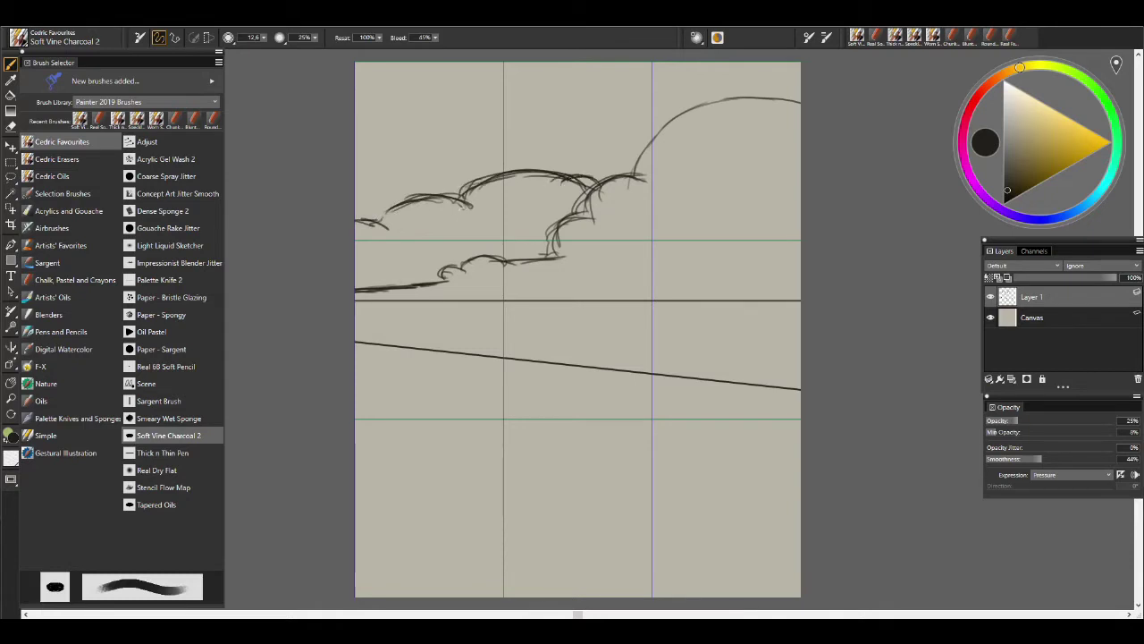
# Fill the beach area below the slanted shoreline with a sandy beige using a large Soft Vine Charcoal 2 brush.
pyautogui.click(1020, 130)
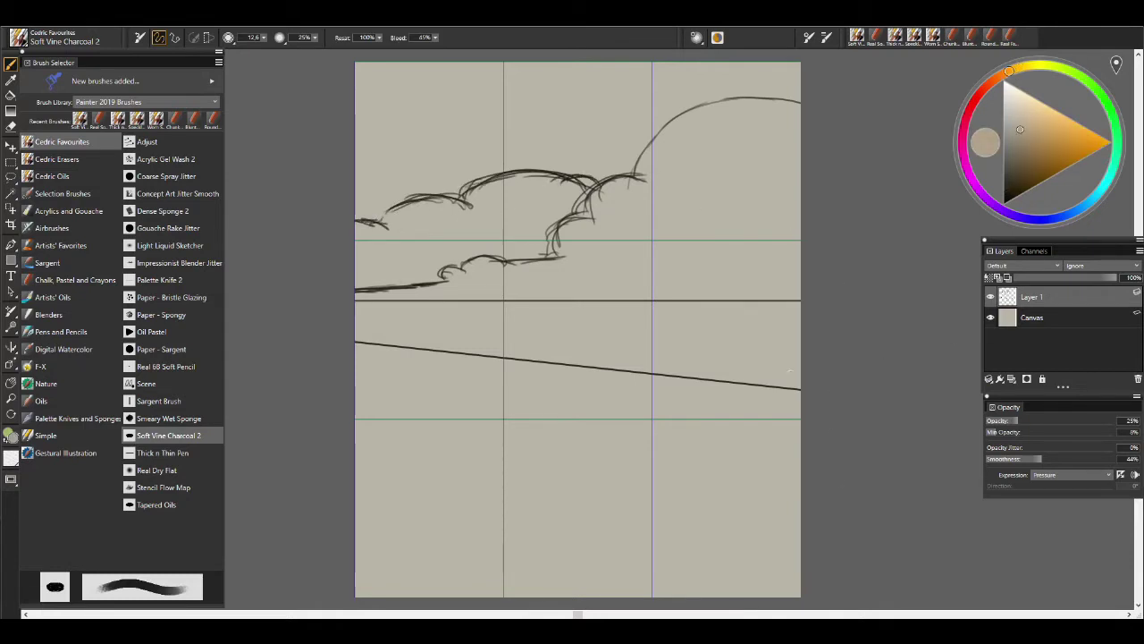
pyautogui.moveTo(358, 380); pyautogui.dragTo(599, 429)
pyautogui.press('[')
pyautogui.moveTo(429, 367)
pyautogui.mouseDown()
pyautogui.moveTo(357, 351)
pyautogui.moveTo(473, 362)
pyautogui.mouseUp()
pyautogui.moveTo(358, 345)
pyautogui.mouseDown()
pyautogui.moveTo(551, 366)
pyautogui.moveTo(370, 363)
pyautogui.moveTo(480, 370)
pyautogui.moveTo(513, 388)
pyautogui.moveTo(541, 371)
pyautogui.moveTo(672, 391)
pyautogui.mouseUp()
pyautogui.moveTo(609, 375); pyautogui.dragTo(801, 401)
pyautogui.moveTo(599, 400)
pyautogui.mouseDown()
pyautogui.moveTo(715, 413)
pyautogui.moveTo(385, 482)
pyautogui.mouseUp()
pyautogui.moveTo(492, 452)
pyautogui.mouseDown()
pyautogui.moveTo(358, 492)
pyautogui.moveTo(402, 527)
pyautogui.mouseUp()
pyautogui.moveTo(724, 407); pyautogui.dragTo(801, 419)
pyautogui.moveTo(726, 481); pyautogui.dragTo(617, 446)
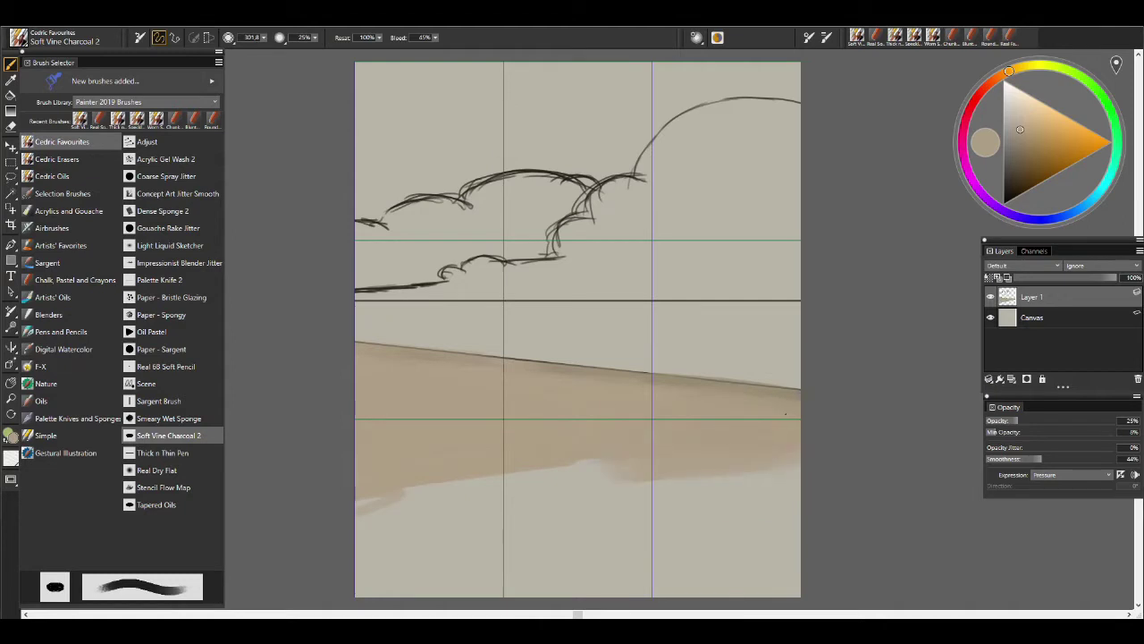
pyautogui.moveTo(786, 464); pyautogui.dragTo(563, 554)
pyautogui.moveTo(787, 546); pyautogui.dragTo(519, 590)
pyautogui.moveTo(599, 474); pyautogui.dragTo(358, 536)
pyautogui.moveTo(545, 537); pyautogui.dragTo(501, 585)
# Brush soft patches of a lighter sand tone over the upper part of the beach below the shoreline.
pyautogui.press('[')
pyautogui.press('[')
pyautogui.press('[')
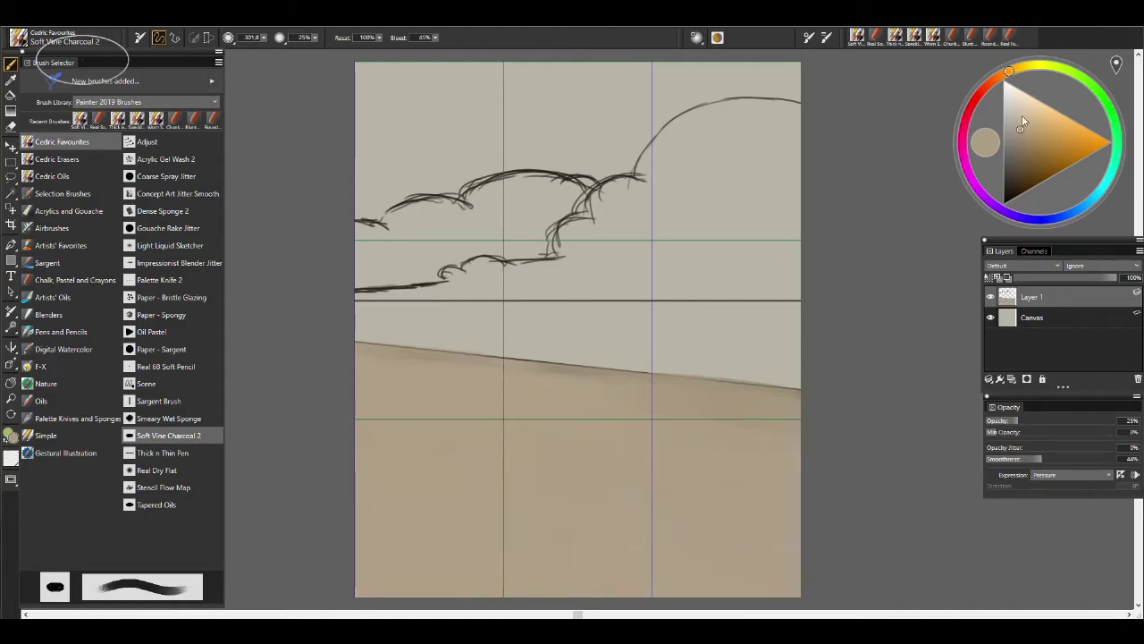
pyautogui.press(']')
pyautogui.press(']')
pyautogui.moveTo(536, 398)
pyautogui.mouseDown()
pyautogui.moveTo(729, 400)
pyautogui.moveTo(613, 396)
pyautogui.mouseUp()
pyautogui.moveTo(424, 369)
pyautogui.mouseDown()
pyautogui.moveTo(535, 398)
pyautogui.moveTo(420, 402)
pyautogui.moveTo(685, 435)
pyautogui.moveTo(694, 476)
pyautogui.moveTo(631, 451)
pyautogui.mouseUp()
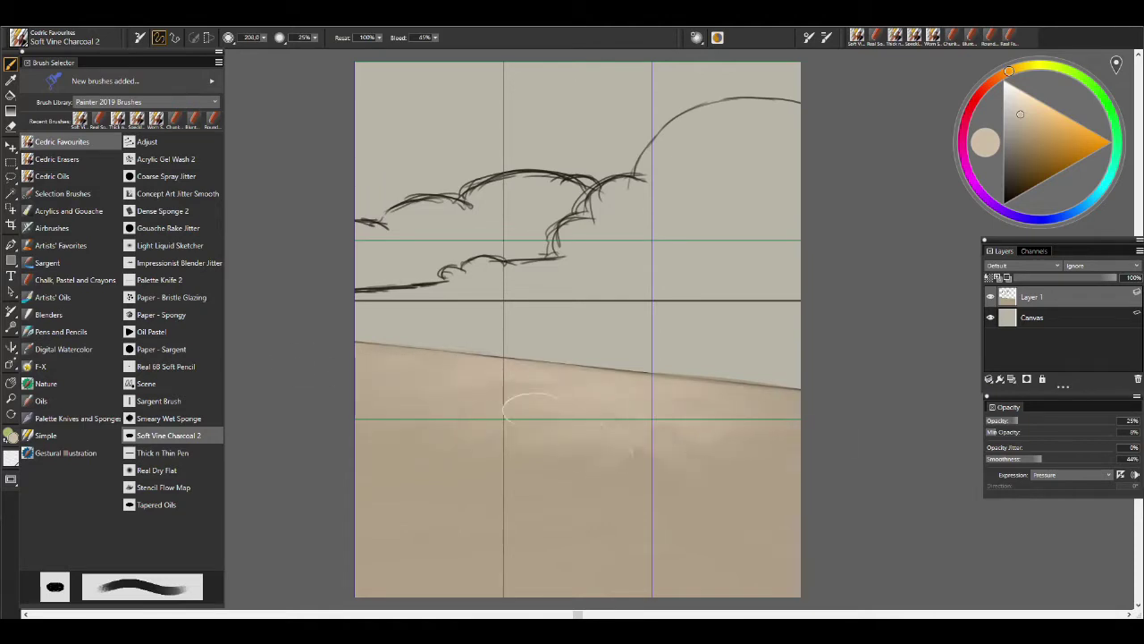
# Paint the sky above the cloud outlines in a pale blue with a mid-sized brush.
pyautogui.press('[')
pyautogui.press('[')
pyautogui.click(1081, 209)
pyautogui.click(1013, 116)
pyautogui.moveTo(460, 113); pyautogui.dragTo(631, 90)
pyautogui.moveTo(474, 103)
pyautogui.mouseDown()
pyautogui.moveTo(715, 70)
pyautogui.moveTo(795, 73)
pyautogui.moveTo(807, 94)
pyautogui.moveTo(384, 134)
pyautogui.moveTo(338, 195)
pyautogui.moveTo(447, 188)
pyautogui.moveTo(524, 120)
pyautogui.moveTo(571, 112)
pyautogui.moveTo(402, 170)
pyautogui.moveTo(434, 183)
pyautogui.moveTo(554, 143)
pyautogui.moveTo(626, 147)
pyautogui.moveTo(630, 165)
pyautogui.moveTo(576, 177)
pyautogui.moveTo(514, 159)
pyautogui.moveTo(612, 141)
pyautogui.moveTo(452, 157)
pyautogui.mouseUp()
pyautogui.press('[')
pyautogui.press(']')
pyautogui.press(']')
pyautogui.press(']')
pyautogui.press('[')
# Work a more saturated blue into the sky above and between the clouds with a larger brush.
pyautogui.click(1029, 114)
pyautogui.press(']')
pyautogui.press(']')
pyautogui.press(']')
pyautogui.moveTo(625, 84)
pyautogui.mouseDown()
pyautogui.moveTo(436, 82)
pyautogui.moveTo(777, 76)
pyautogui.moveTo(500, 108)
pyautogui.moveTo(384, 103)
pyautogui.moveTo(591, 141)
pyautogui.mouseUp()
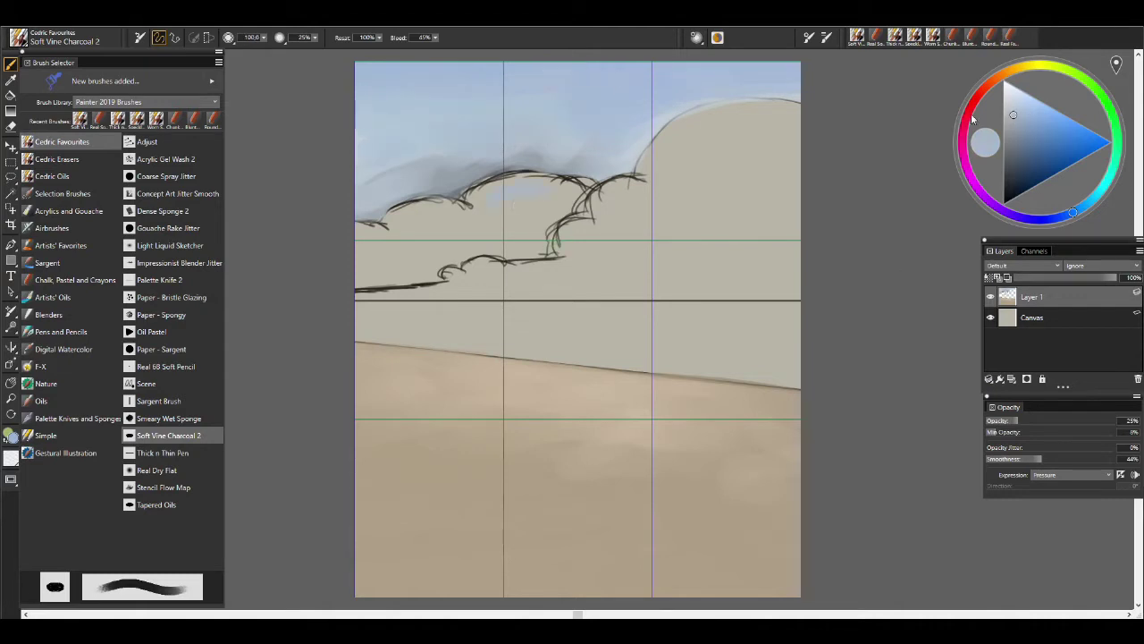
# Fill the rear clouds at the left of the painting with a pale bluish grey up to their sketched outlines.
pyautogui.click(1008, 105)
pyautogui.moveTo(563, 179)
pyautogui.mouseDown()
pyautogui.moveTo(426, 209)
pyautogui.moveTo(362, 241)
pyautogui.moveTo(456, 255)
pyautogui.moveTo(565, 186)
pyautogui.mouseUp()
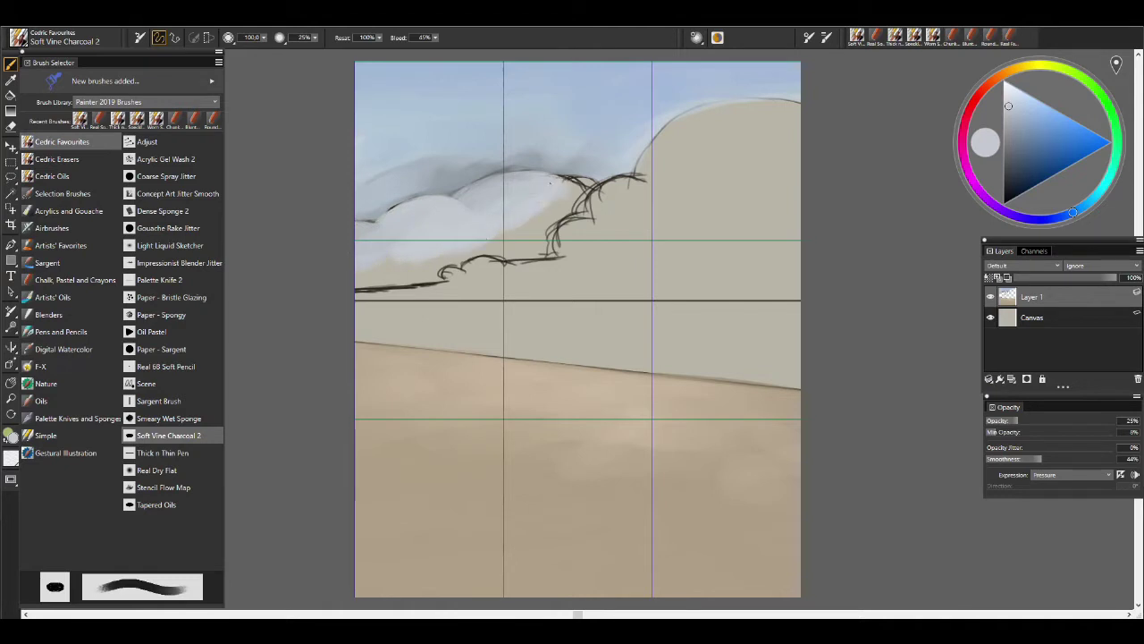
pyautogui.press(']')
pyautogui.press(']')
pyautogui.moveTo(551, 209)
pyautogui.mouseDown()
pyautogui.moveTo(546, 235)
pyautogui.moveTo(491, 247)
pyautogui.moveTo(547, 240)
pyautogui.moveTo(536, 252)
pyautogui.moveTo(438, 270)
pyautogui.moveTo(395, 259)
pyautogui.moveTo(366, 279)
pyautogui.moveTo(531, 240)
pyautogui.mouseUp()
pyautogui.press(']')
pyautogui.press(']')
pyautogui.moveTo(493, 187); pyautogui.dragTo(454, 205)
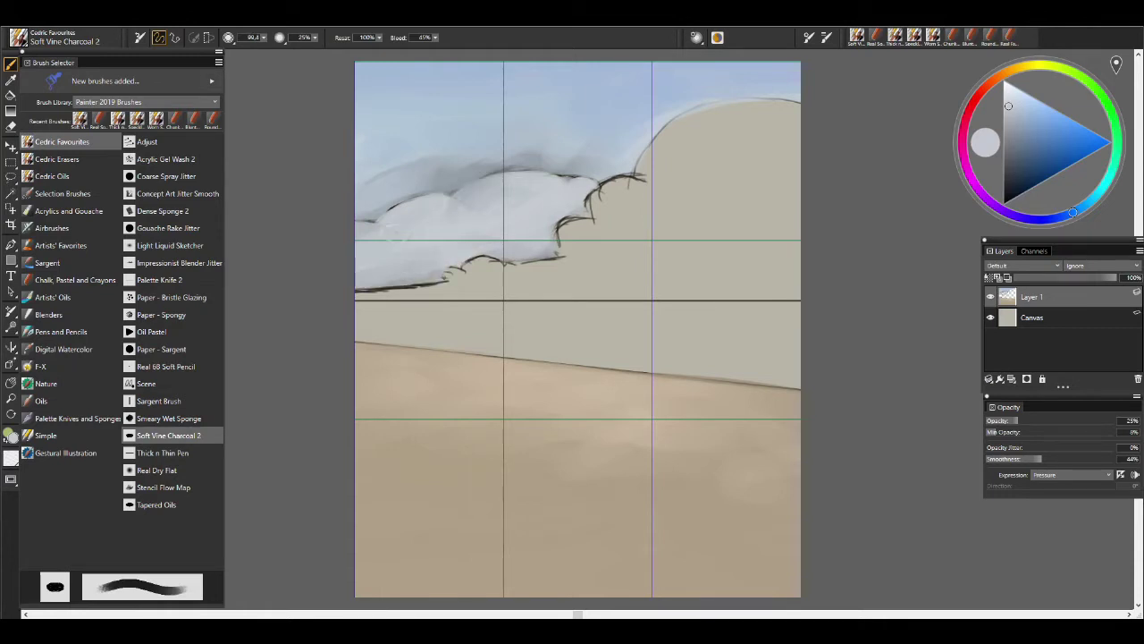
# Paint the large front cloud near-white down to the horizon and lay in the sea beneath it.
pyautogui.click(1008, 94)
pyautogui.moveTo(800, 118)
pyautogui.mouseDown()
pyautogui.moveTo(747, 110)
pyautogui.moveTo(695, 118)
pyautogui.mouseUp()
pyautogui.moveTo(800, 98)
pyautogui.mouseDown()
pyautogui.moveTo(690, 112)
pyautogui.moveTo(701, 116)
pyautogui.moveTo(644, 190)
pyautogui.moveTo(794, 170)
pyautogui.moveTo(617, 200)
pyautogui.moveTo(597, 207)
pyautogui.moveTo(565, 261)
pyautogui.moveTo(619, 239)
pyautogui.moveTo(483, 273)
pyautogui.mouseUp()
pyautogui.moveTo(555, 268)
pyautogui.mouseDown()
pyautogui.moveTo(357, 293)
pyautogui.moveTo(799, 290)
pyautogui.moveTo(643, 268)
pyautogui.moveTo(786, 214)
pyautogui.moveTo(787, 259)
pyautogui.moveTo(474, 286)
pyautogui.moveTo(795, 282)
pyautogui.mouseUp()
pyautogui.press('[')
pyautogui.press('[')
pyautogui.press('[')
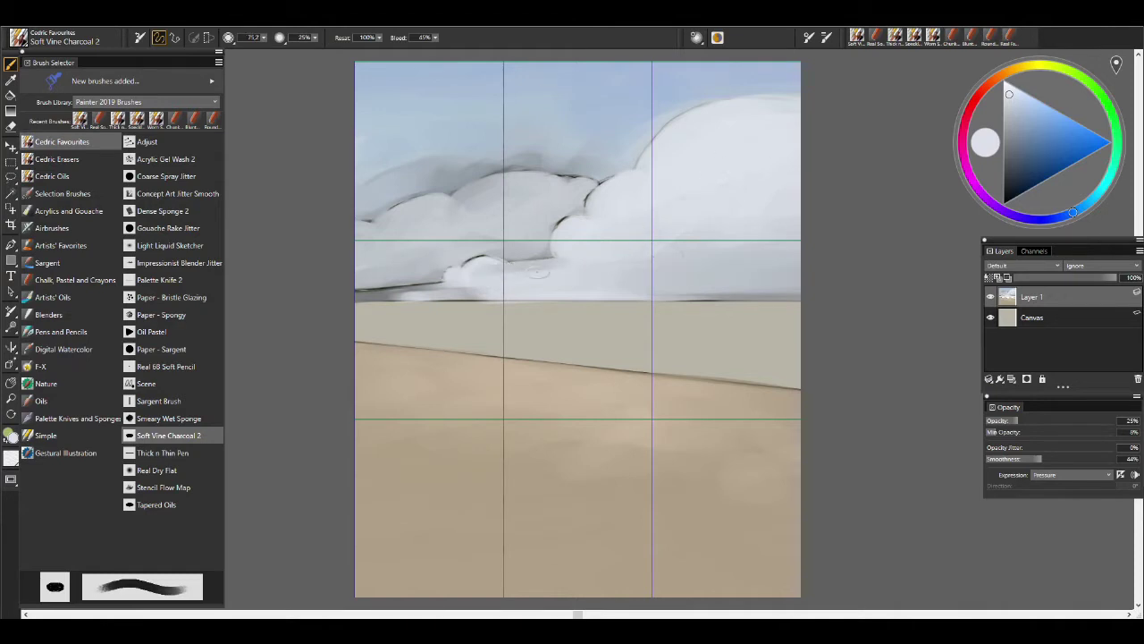
pyautogui.moveTo(452, 289); pyautogui.dragTo(581, 280)
pyautogui.moveTo(791, 304); pyautogui.dragTo(400, 315)
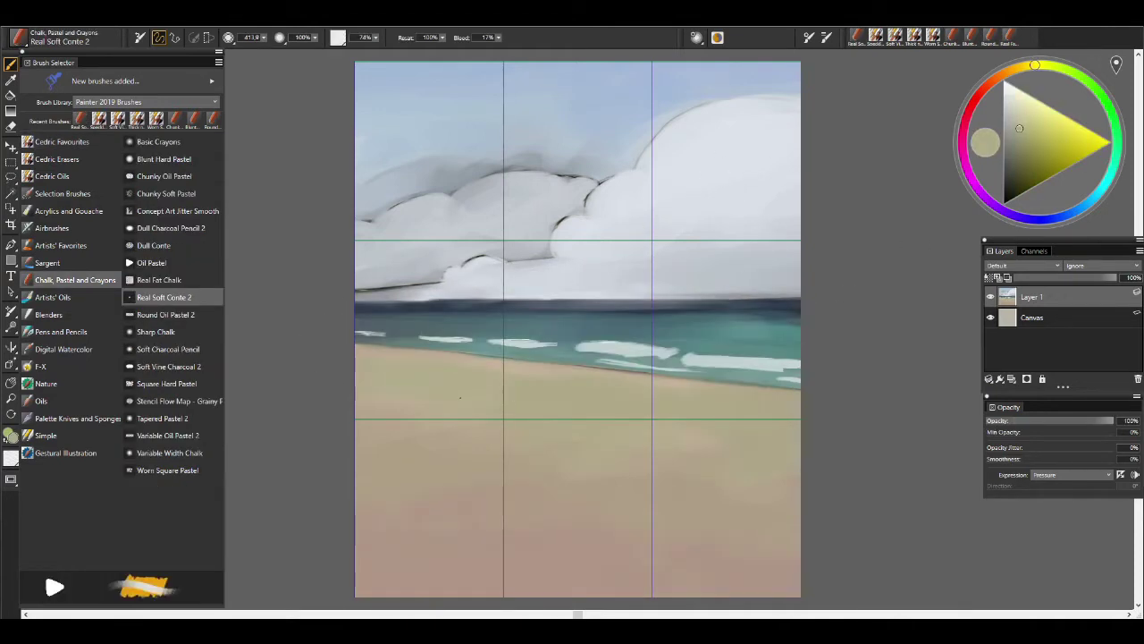
# Blend sampled pinkish and khaki sand tones across the beach with the Real Soft Conte 2 brush.
pyautogui.keyDown('alt'); pyautogui.click(513, 447); pyautogui.keyUp('alt')
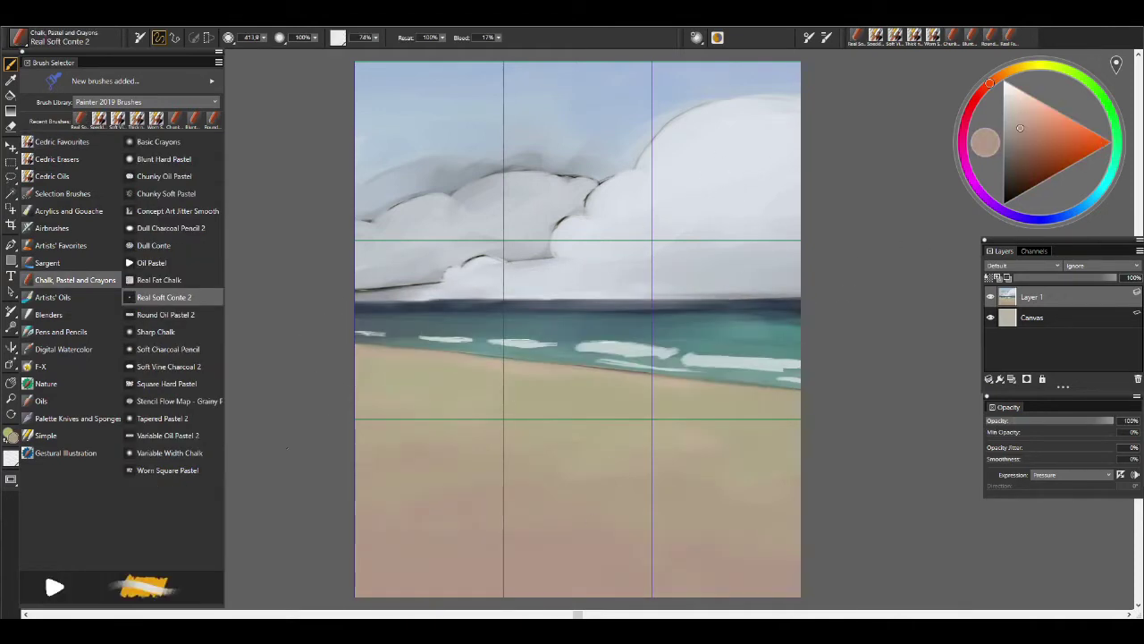
pyautogui.keyDown('alt'); pyautogui.click(689, 402); pyautogui.keyUp('alt')
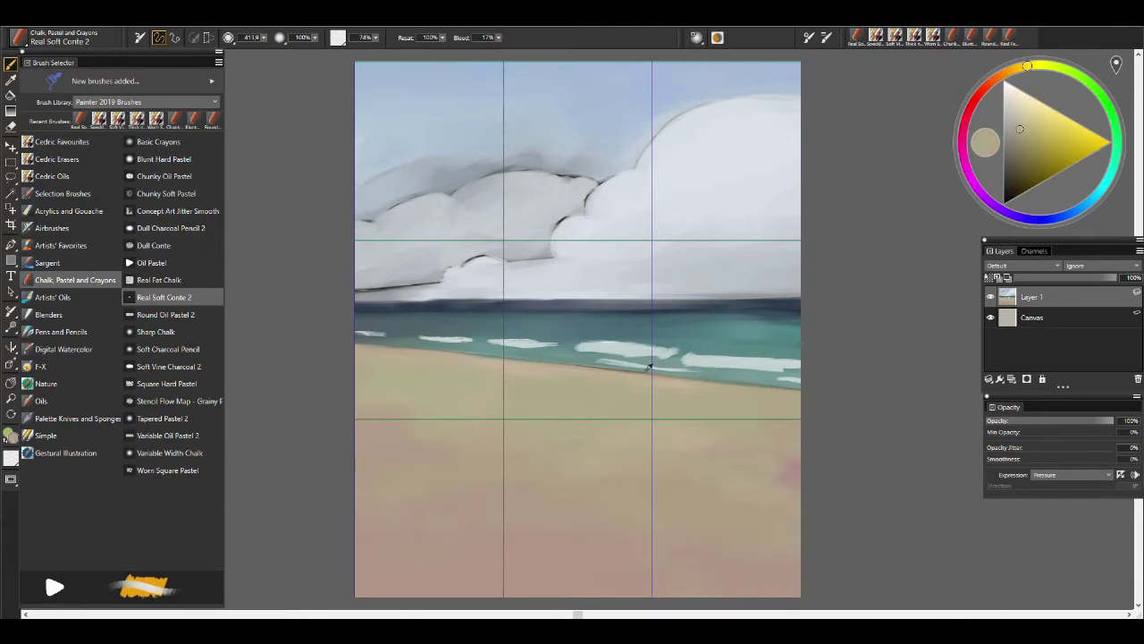
# Texture the sea and white wave crests with Real Soft Conte 2 strokes in teal and dark blue tones sampled from the water.
pyautogui.scroll(3, 621, 357)
pyautogui.keyDown('alt'); pyautogui.click(836, 283); pyautogui.keyUp('alt')
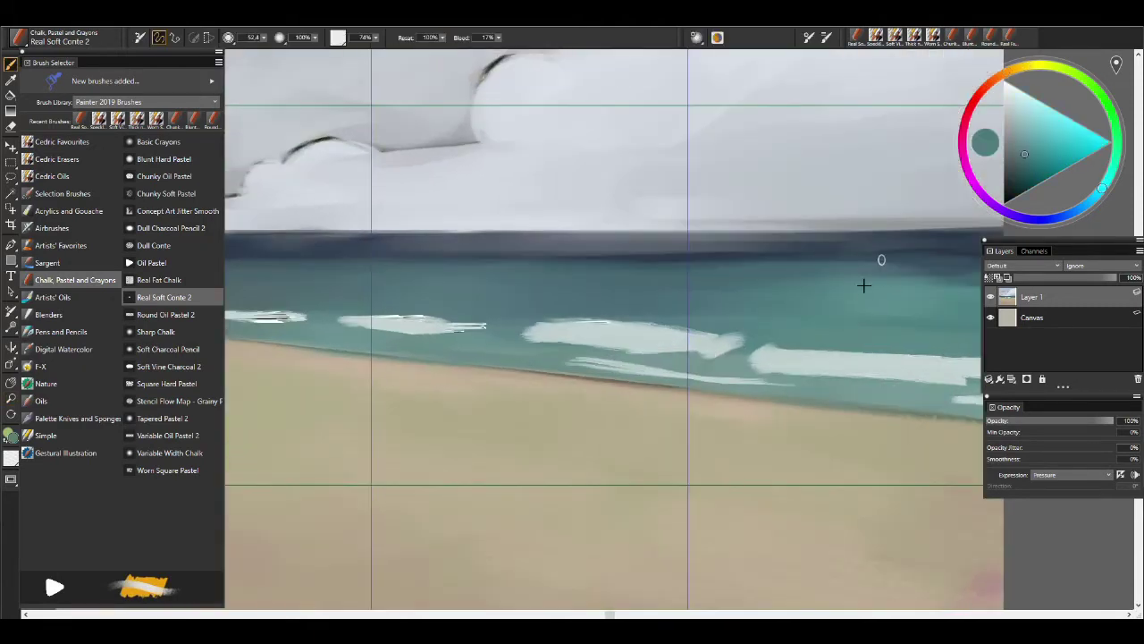
pyautogui.keyDown('alt'); pyautogui.click(937, 254); pyautogui.keyUp('alt')
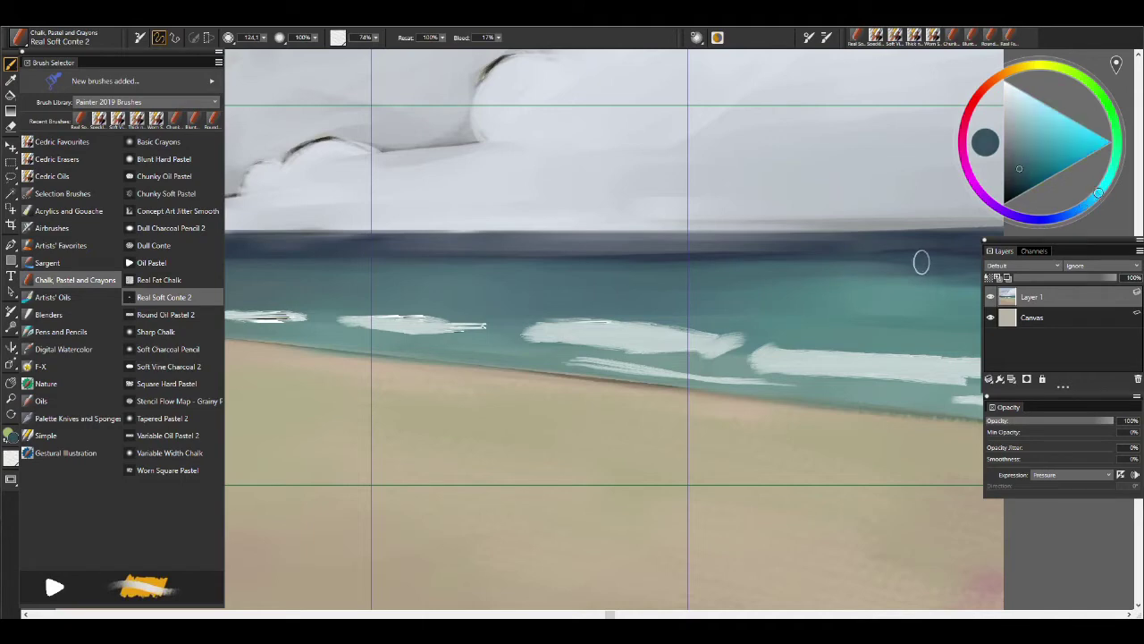
pyautogui.keyDown('alt'); pyautogui.click(856, 296); pyautogui.keyUp('alt')
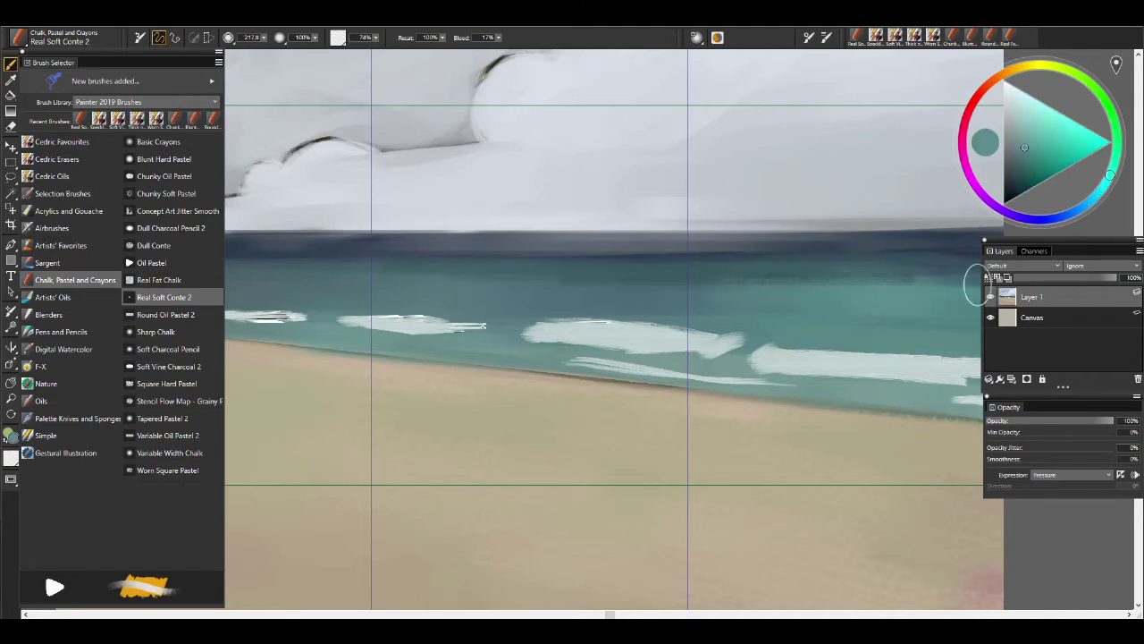
pyautogui.hscroll(-3, 730, 302)
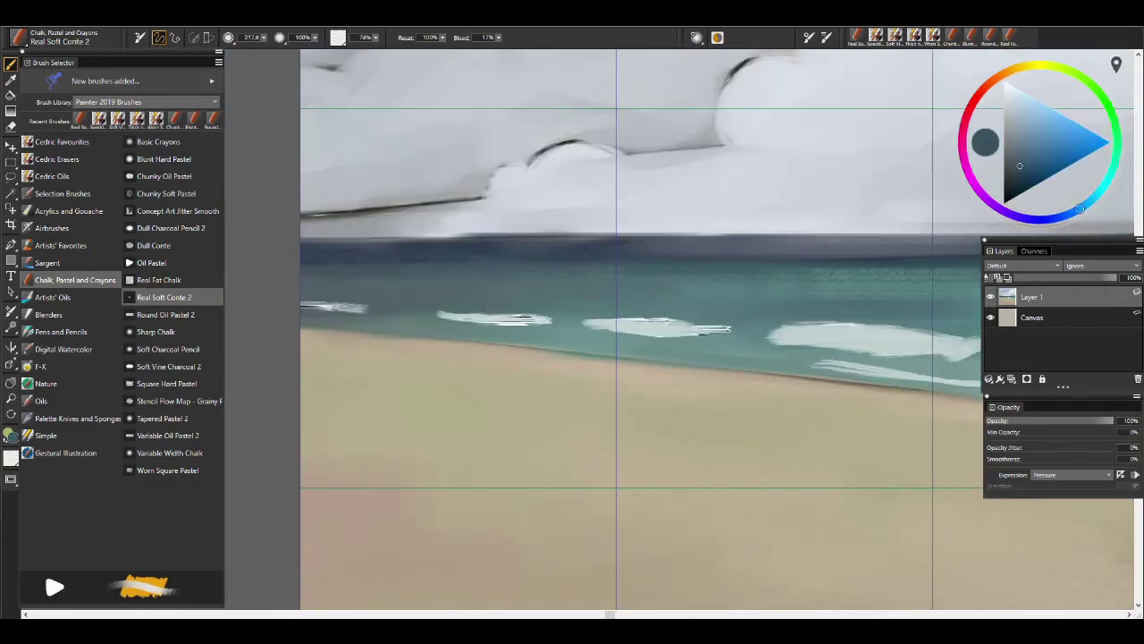
pyautogui.keyDown('alt'); pyautogui.click(881, 313); pyautogui.keyUp('alt')
pyautogui.keyDown('alt'); pyautogui.click(838, 357); pyautogui.keyUp('alt')
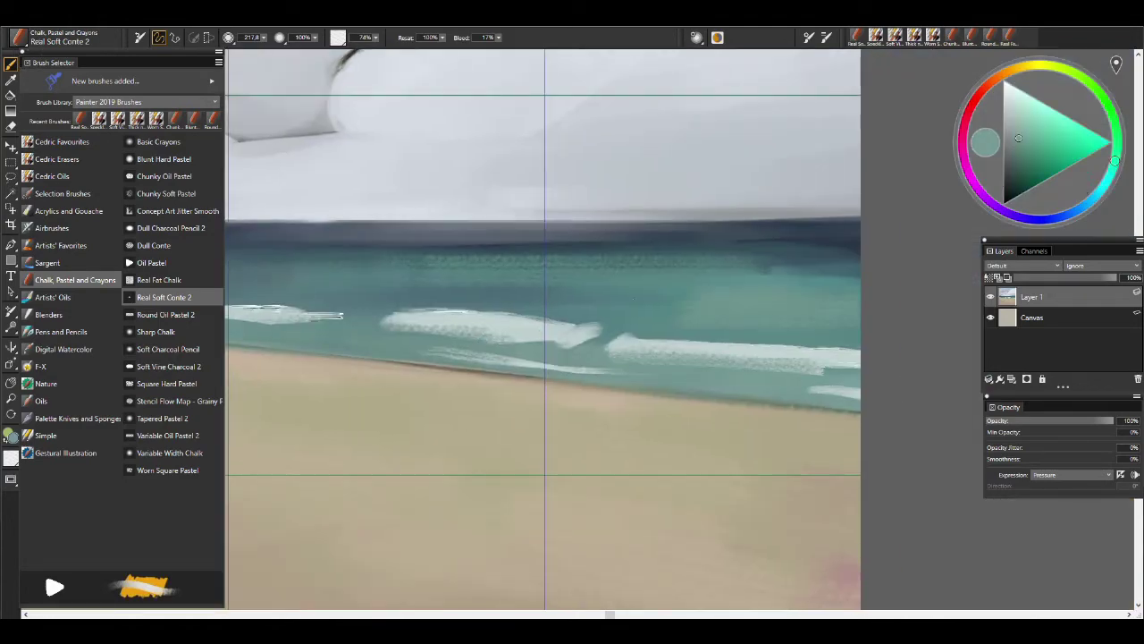
pyautogui.keyDown('alt'); pyautogui.click(848, 266); pyautogui.keyUp('alt')
pyautogui.keyDown('alt'); pyautogui.click(851, 375); pyautogui.keyUp('alt')
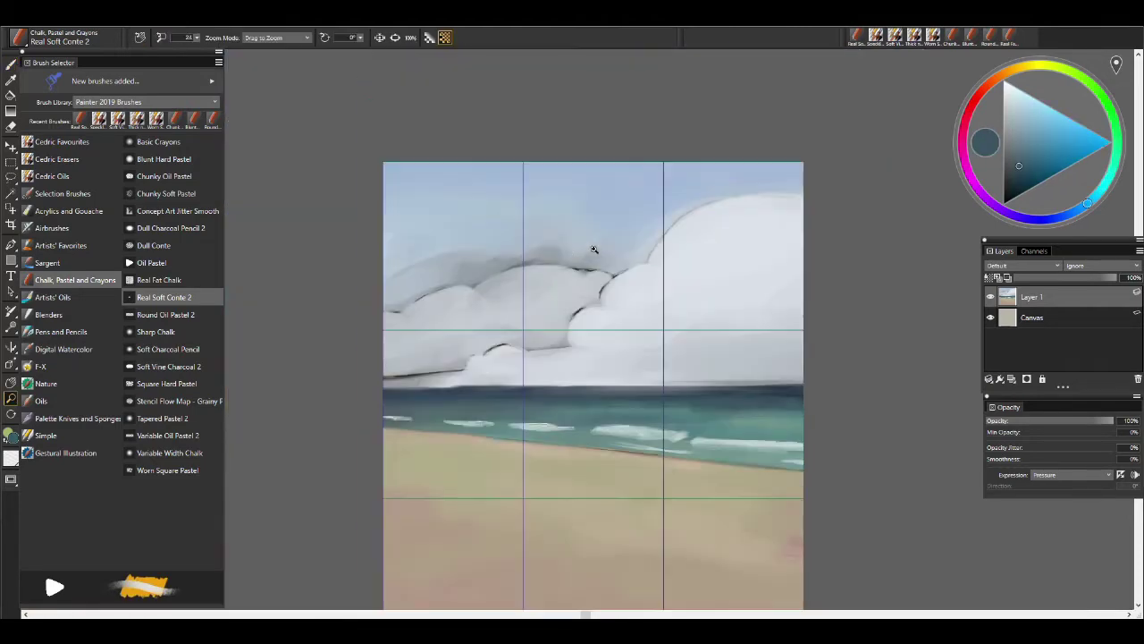
# Tint the sky violet-blue along the upper edge and turquoise above the rear clouds, blending with a mid blue.
pyautogui.click(1024, 114)
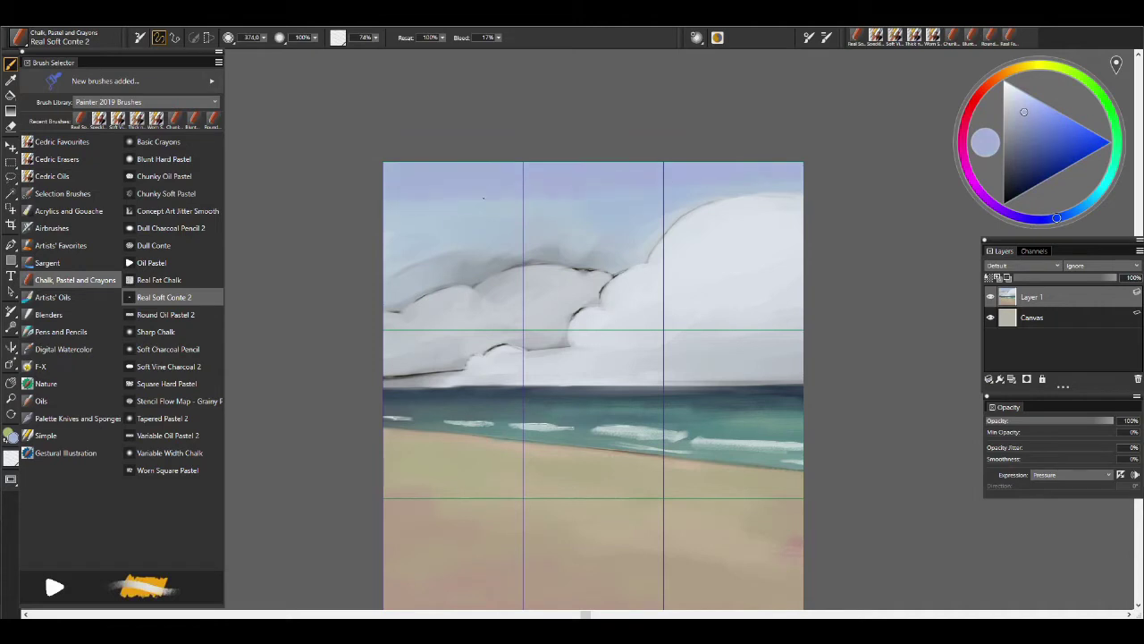
pyautogui.click(1097, 194)
pyautogui.moveTo(452, 255)
pyautogui.mouseDown()
pyautogui.moveTo(382, 297)
pyautogui.moveTo(595, 249)
pyautogui.mouseUp()
pyautogui.click(1071, 213)
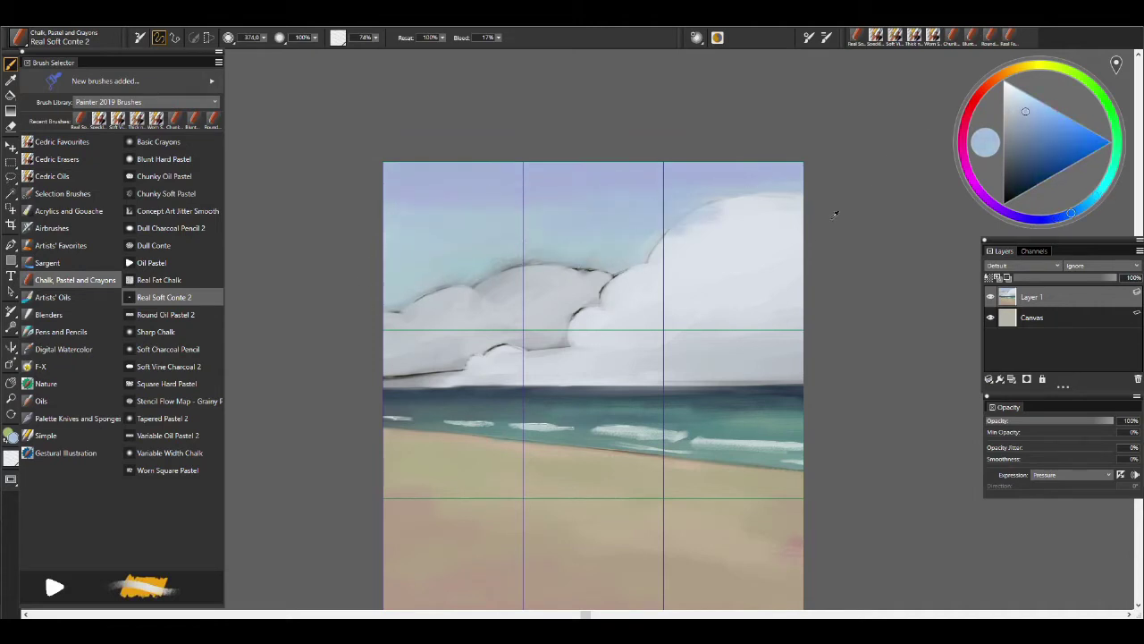
# Shade the lower part of the rear clouds with a sampled grey shifted towards violet.
pyautogui.keyDown('alt'); pyautogui.click(803, 245); pyautogui.keyUp('alt')
pyautogui.keyDown('alt'); pyautogui.click(526, 296); pyautogui.keyUp('alt')
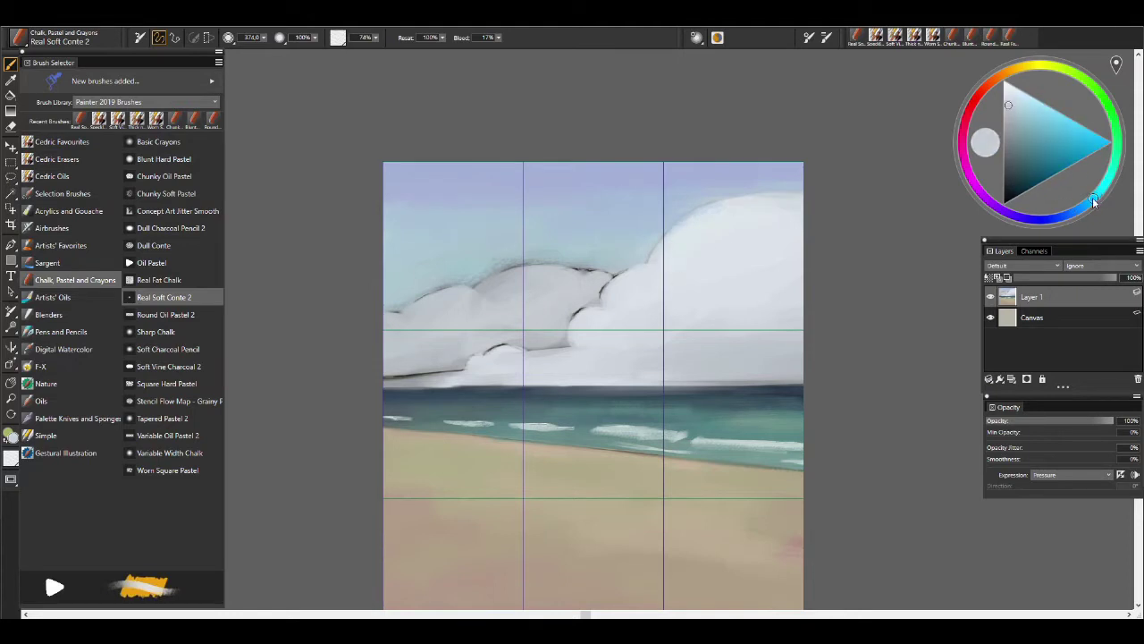
pyautogui.keyDown('alt'); pyautogui.click(439, 352); pyautogui.keyUp('alt')
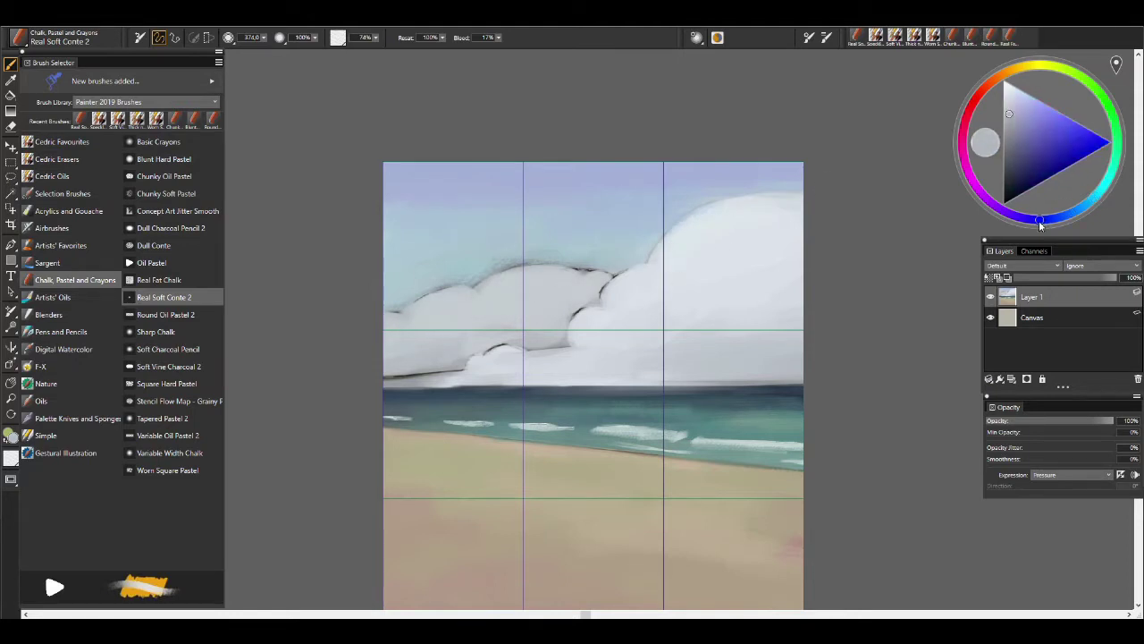
pyautogui.moveTo(386, 353)
pyautogui.mouseDown()
pyautogui.moveTo(525, 322)
pyautogui.moveTo(471, 315)
pyautogui.mouseUp()
# Tint the lower part of the large front cloud pale lavender and its upper part a pale greenish white.
pyautogui.keyDown('alt'); pyautogui.click(808, 302); pyautogui.keyUp('alt')
pyautogui.click(1035, 219)
pyautogui.moveTo(804, 337)
pyautogui.mouseDown()
pyautogui.moveTo(666, 366)
pyautogui.moveTo(804, 340)
pyautogui.mouseUp()
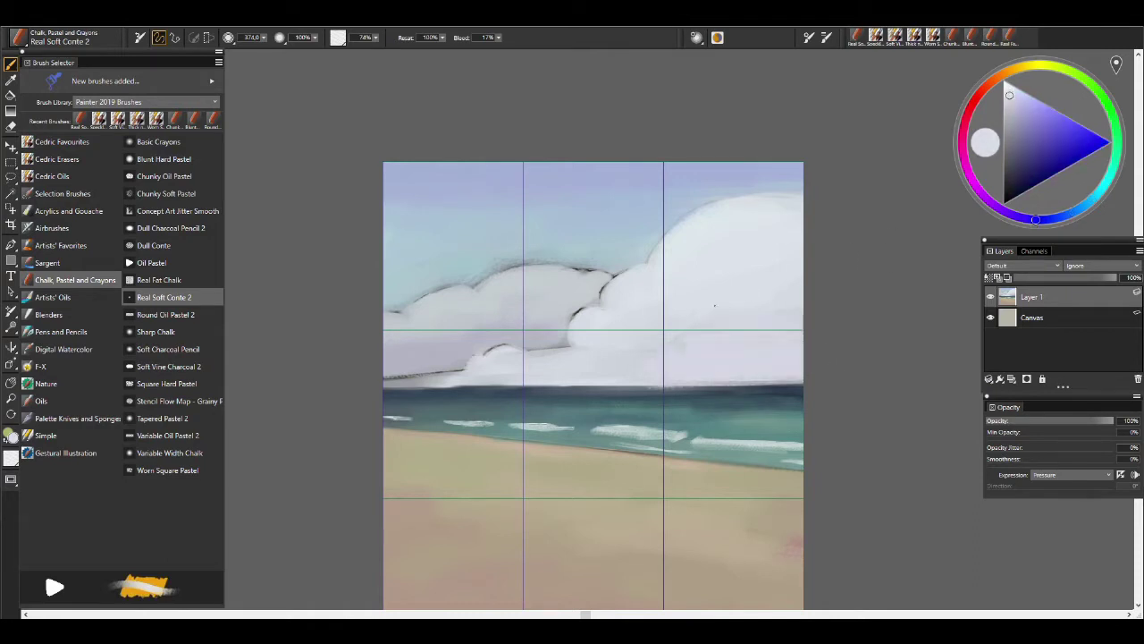
pyautogui.keyDown('alt'); pyautogui.click(735, 217); pyautogui.keyUp('alt')
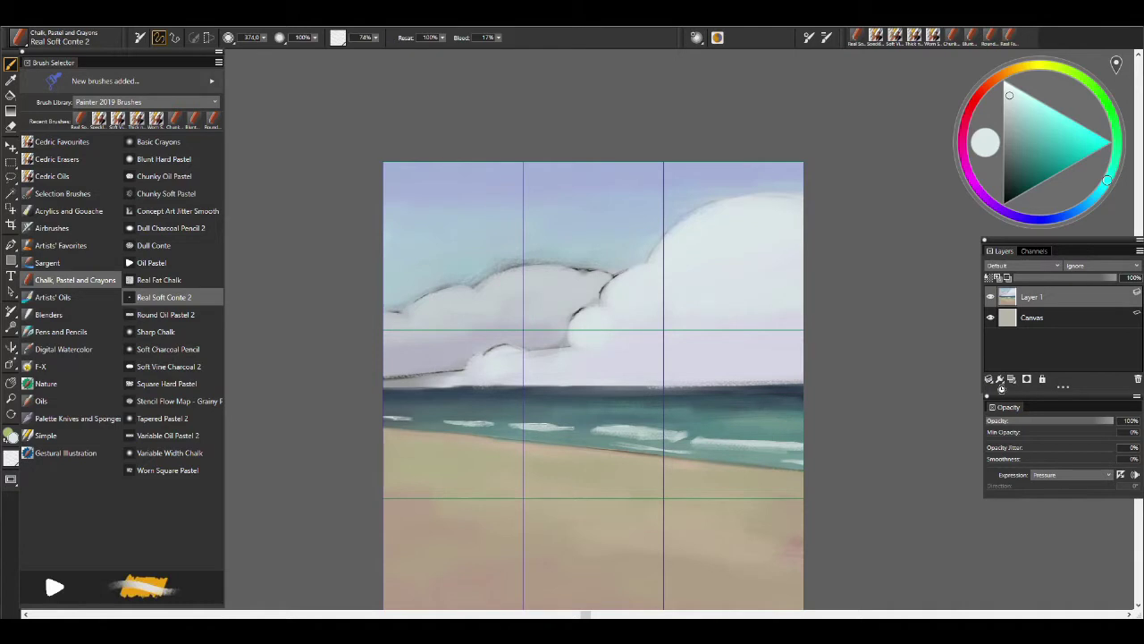
# Add one blank layer above the beach painting and make it active with a dark Soft Vine Charcoal 2 brush from Cedric Favourites.
pyautogui.click(1016, 380)
pyautogui.click(1016, 380)
pyautogui.scroll(-3, 837, 329)
pyautogui.click(1138, 379)
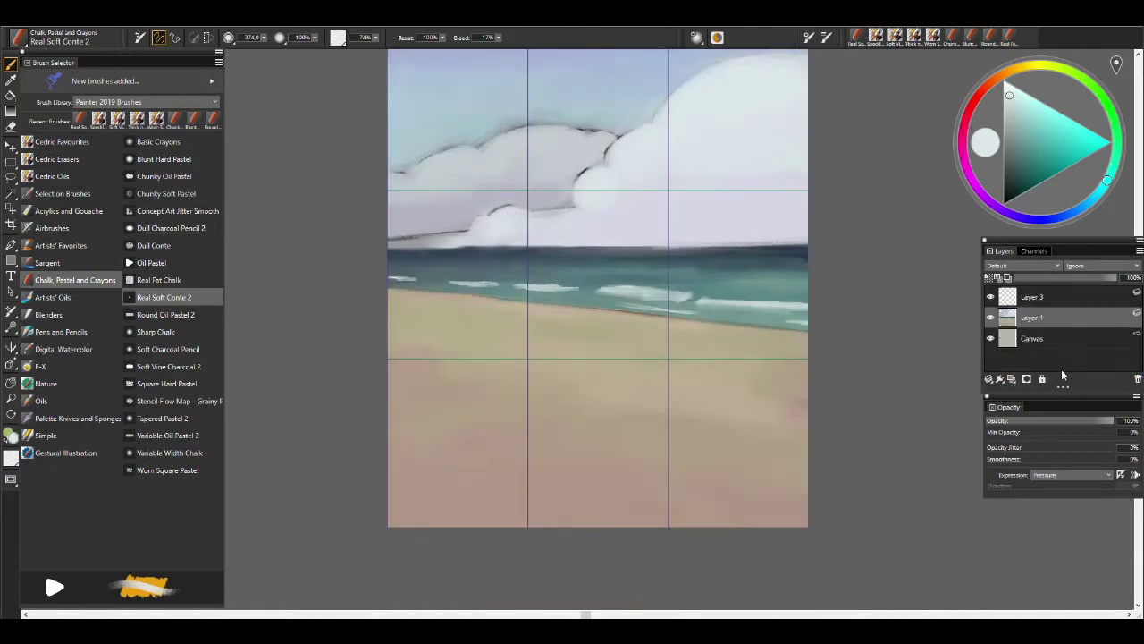
pyautogui.click(61, 141)
pyautogui.click(163, 452)
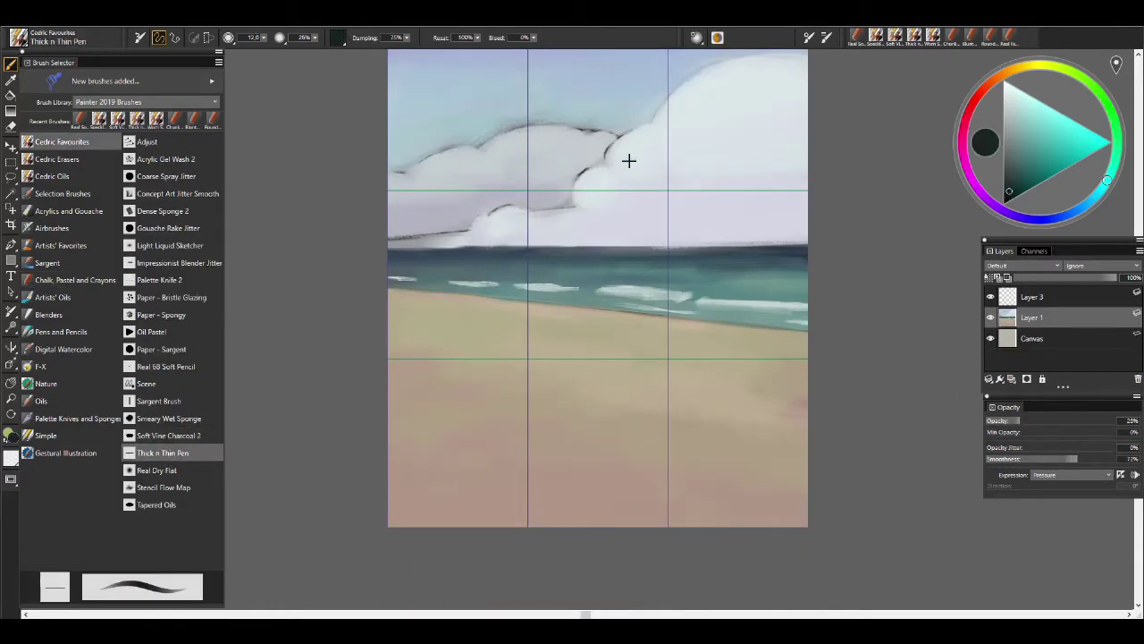
pyautogui.click(169, 435)
pyautogui.click(1008, 297)
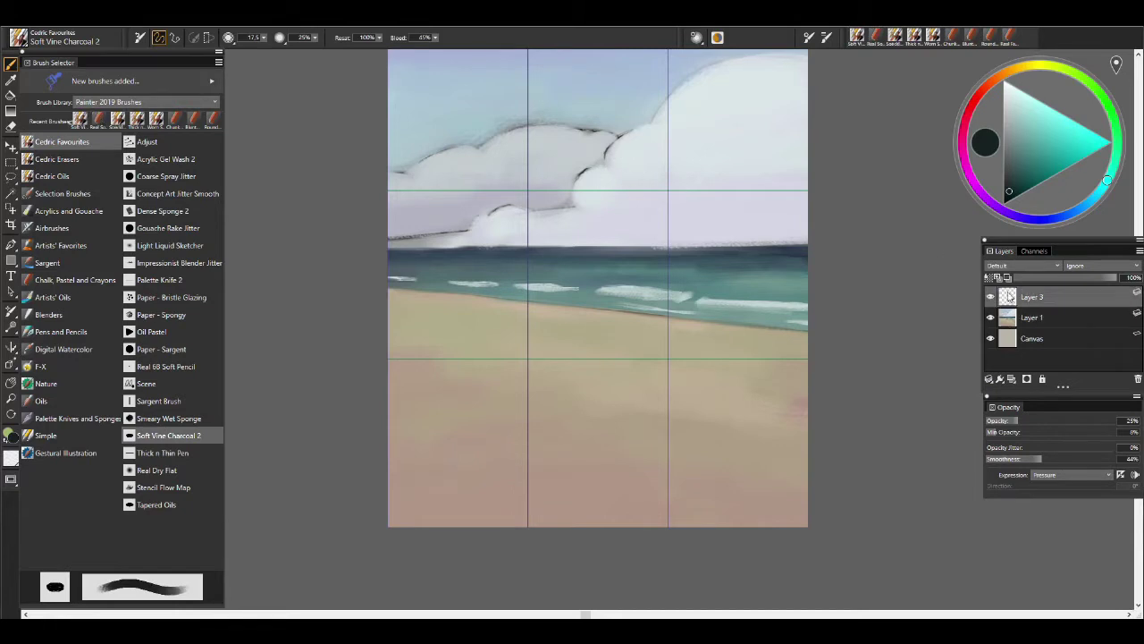
pyautogui.moveTo(728, 143); pyautogui.dragTo(408, 204)
pyautogui.hotkey('ctrl', 'z')
pyautogui.moveTo(702, 205); pyautogui.dragTo(473, 269)
pyautogui.hotkey('ctrl', 'z')
# Sketch a tilted beach umbrella canopy over the horizon, with a segmented trim around its rim and curved lines dividing the panels.
pyautogui.moveTo(751, 219)
pyautogui.mouseDown()
pyautogui.moveTo(467, 306)
pyautogui.moveTo(626, 224)
pyautogui.moveTo(456, 313)
pyautogui.moveTo(755, 219)
pyautogui.moveTo(483, 332)
pyautogui.moveTo(749, 216)
pyautogui.moveTo(510, 306)
pyautogui.moveTo(689, 242)
pyautogui.moveTo(692, 195)
pyautogui.moveTo(487, 254)
pyautogui.moveTo(452, 309)
pyautogui.moveTo(626, 193)
pyautogui.moveTo(737, 197)
pyautogui.moveTo(575, 307)
pyautogui.moveTo(447, 314)
pyautogui.moveTo(503, 249)
pyautogui.moveTo(487, 223)
pyautogui.moveTo(461, 268)
pyautogui.moveTo(563, 201)
pyautogui.moveTo(585, 165)
pyautogui.moveTo(746, 219)
pyautogui.moveTo(542, 171)
pyautogui.moveTo(699, 201)
pyautogui.moveTo(750, 227)
pyautogui.mouseUp()
pyautogui.moveTo(715, 174)
pyautogui.mouseDown()
pyautogui.moveTo(501, 186)
pyautogui.moveTo(554, 179)
pyautogui.moveTo(452, 304)
pyautogui.moveTo(468, 289)
pyautogui.mouseUp()
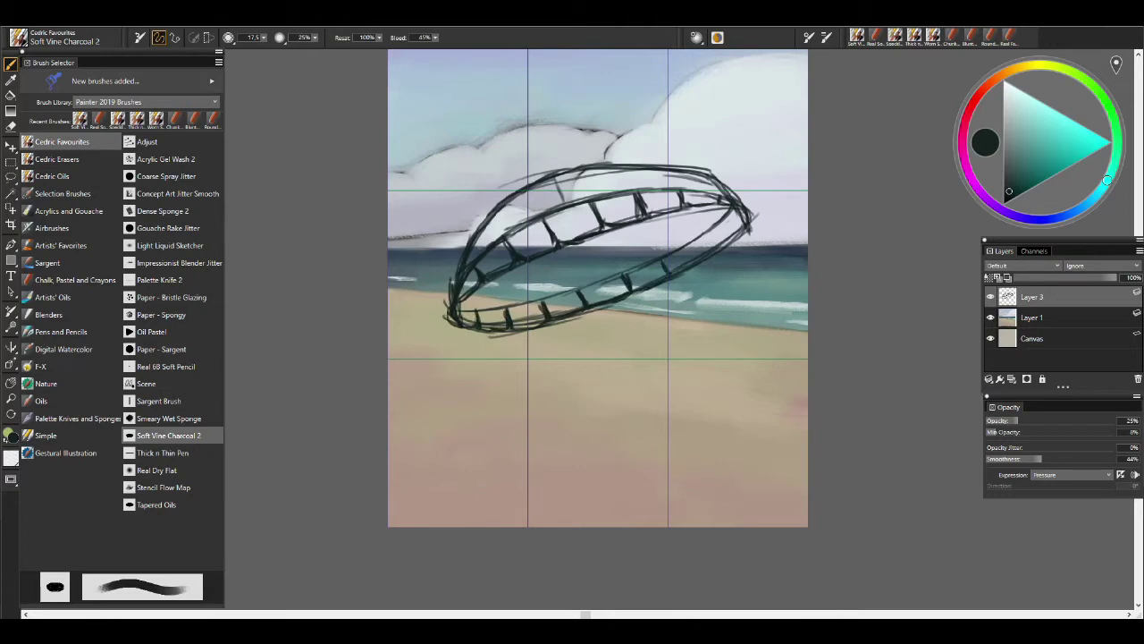
pyautogui.moveTo(738, 198)
pyautogui.mouseDown()
pyautogui.moveTo(684, 166)
pyautogui.moveTo(527, 178)
pyautogui.mouseUp()
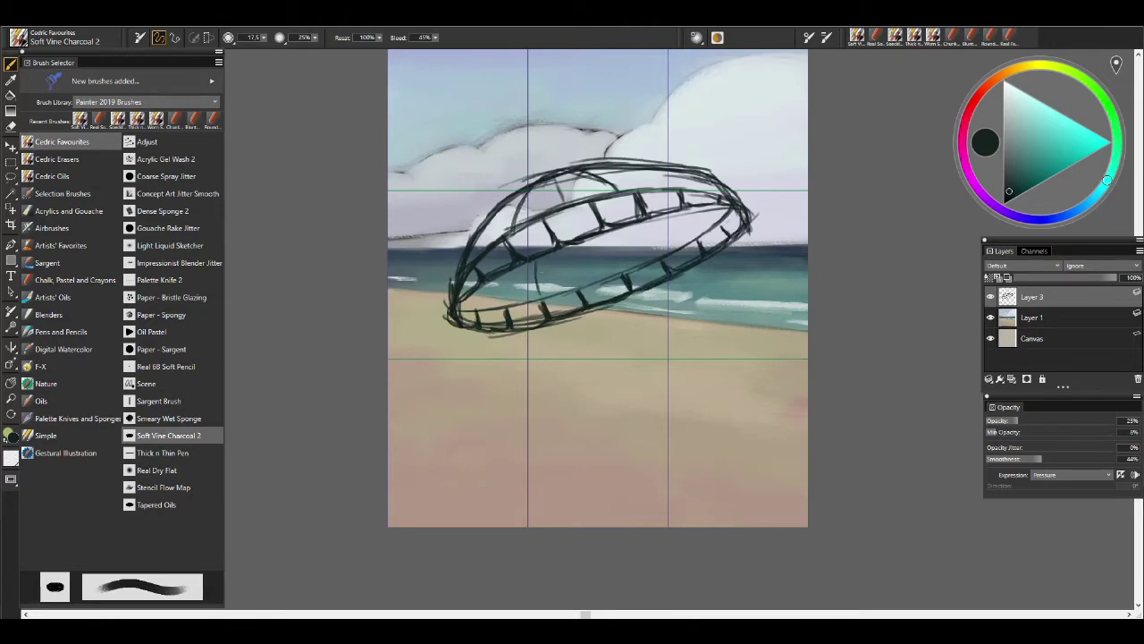
pyautogui.moveTo(541, 271); pyautogui.dragTo(536, 302)
pyautogui.moveTo(465, 309); pyautogui.dragTo(506, 307)
# Draw the umbrella's slanted pole from inside the canopy down into the sand, darkening it with repeated strokes.
pyautogui.moveTo(586, 250)
pyautogui.mouseDown()
pyautogui.moveTo(679, 437)
pyautogui.moveTo(668, 352)
pyautogui.moveTo(605, 289)
pyautogui.moveTo(596, 295)
pyautogui.mouseUp()
pyautogui.moveTo(579, 243); pyautogui.dragTo(649, 440)
pyautogui.moveTo(592, 309); pyautogui.dragTo(652, 447)
pyautogui.moveTo(626, 358); pyautogui.dragTo(647, 445)
pyautogui.moveTo(620, 381); pyautogui.dragTo(647, 441)
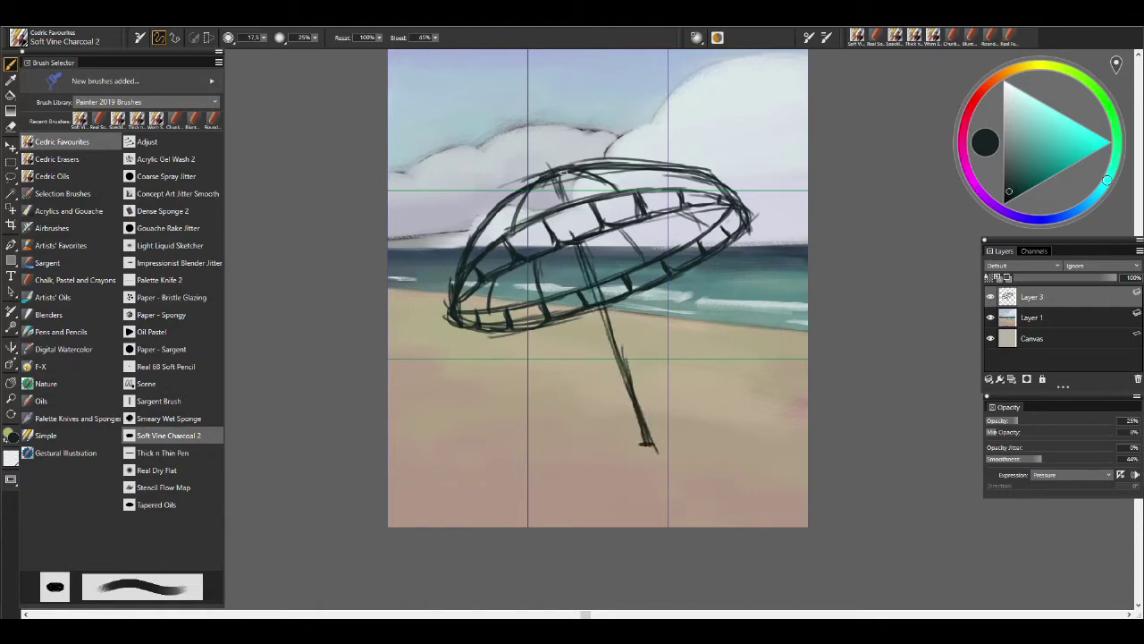
# Paint alternating outer and inner panels of the umbrella canopy in golden yellow with an enlarged brush.
pyautogui.press(']')
pyautogui.press(']')
pyautogui.press(']')
pyautogui.keyDown('alt'); pyautogui.click(626, 403); pyautogui.keyUp('alt')
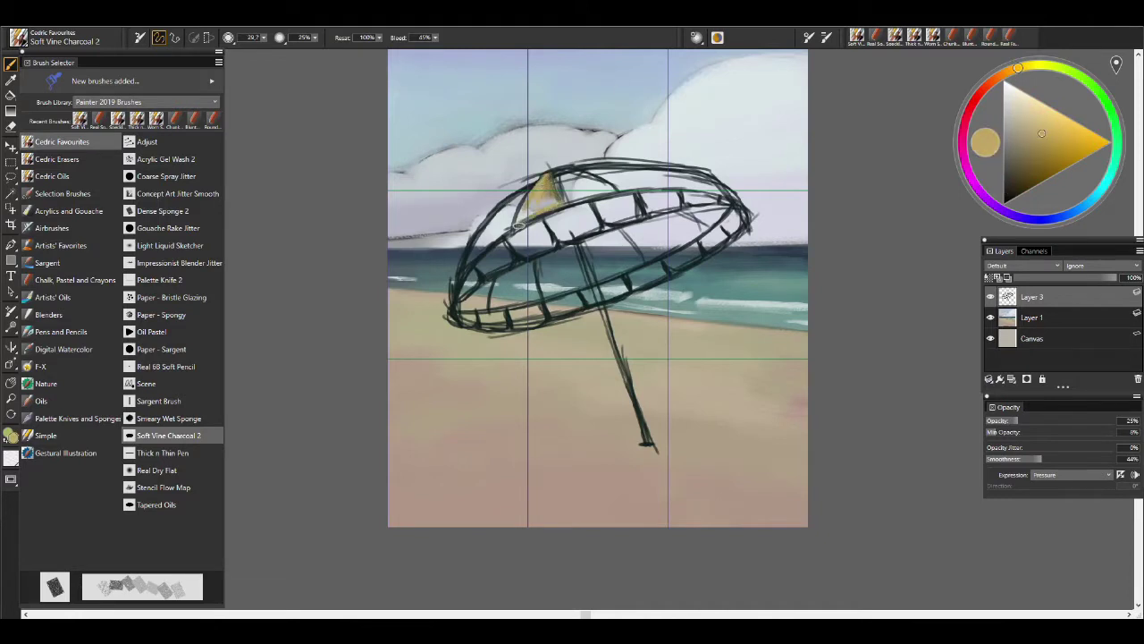
pyautogui.moveTo(570, 169)
pyautogui.mouseDown()
pyautogui.moveTo(692, 179)
pyautogui.moveTo(615, 178)
pyautogui.mouseUp()
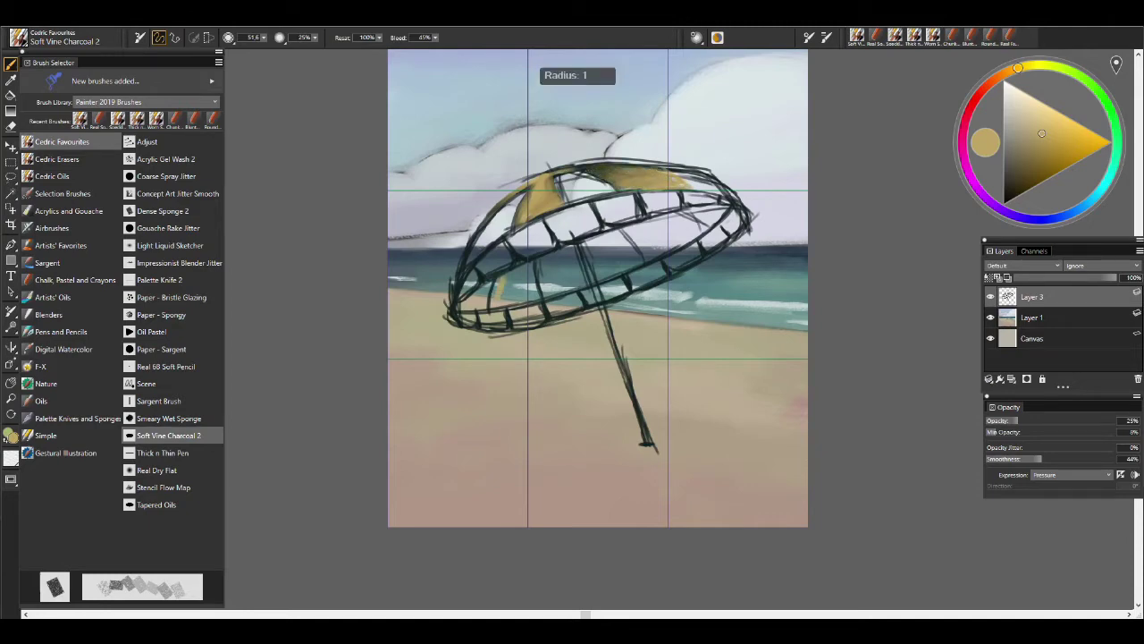
pyautogui.moveTo(597, 270)
pyautogui.mouseDown()
pyautogui.moveTo(590, 250)
pyautogui.moveTo(608, 231)
pyautogui.moveTo(612, 268)
pyautogui.moveTo(602, 245)
pyautogui.mouseUp()
pyautogui.moveTo(704, 229); pyautogui.dragTo(681, 207)
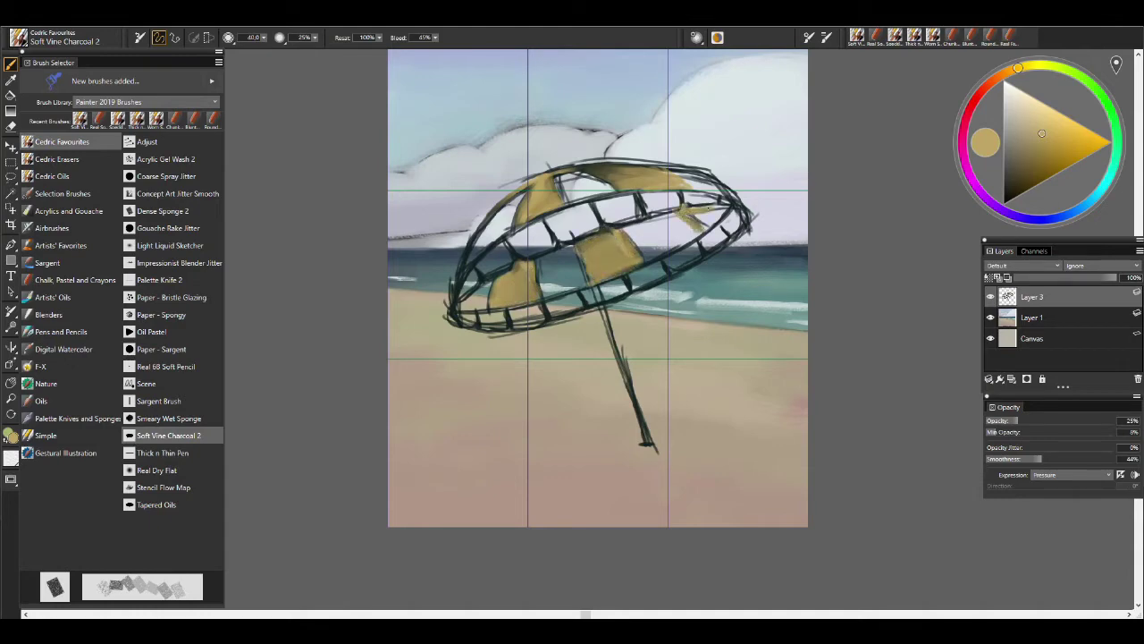
# Paint the remaining outer and inner panels of the umbrella canopy in crimson red, alternating with the yellow ones.
pyautogui.click(971, 105)
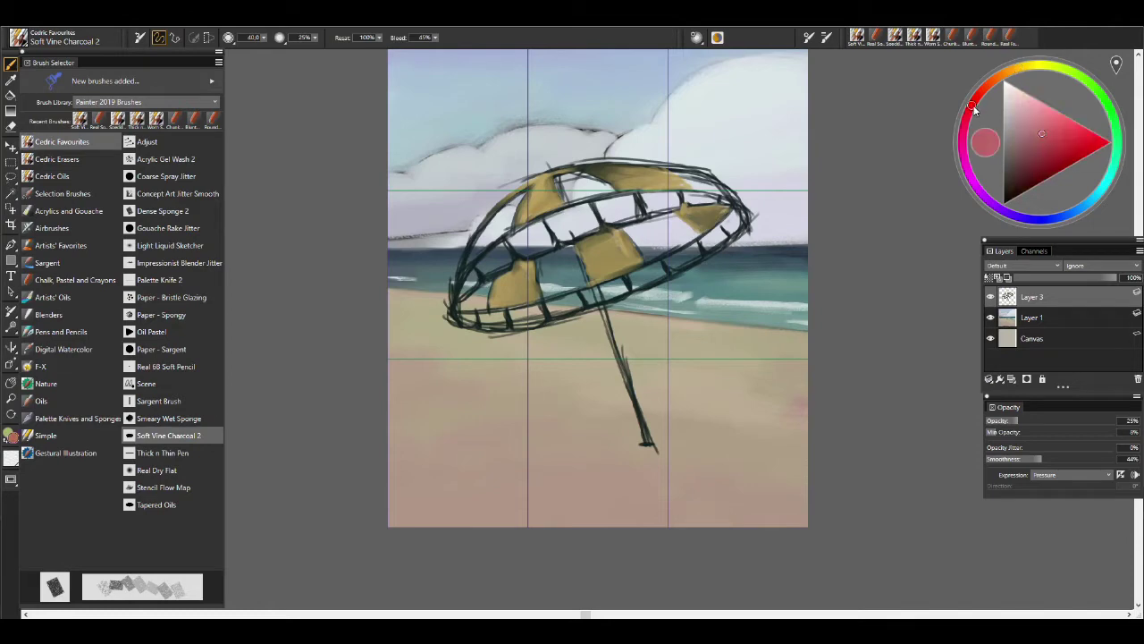
pyautogui.moveTo(608, 193); pyautogui.dragTo(572, 180)
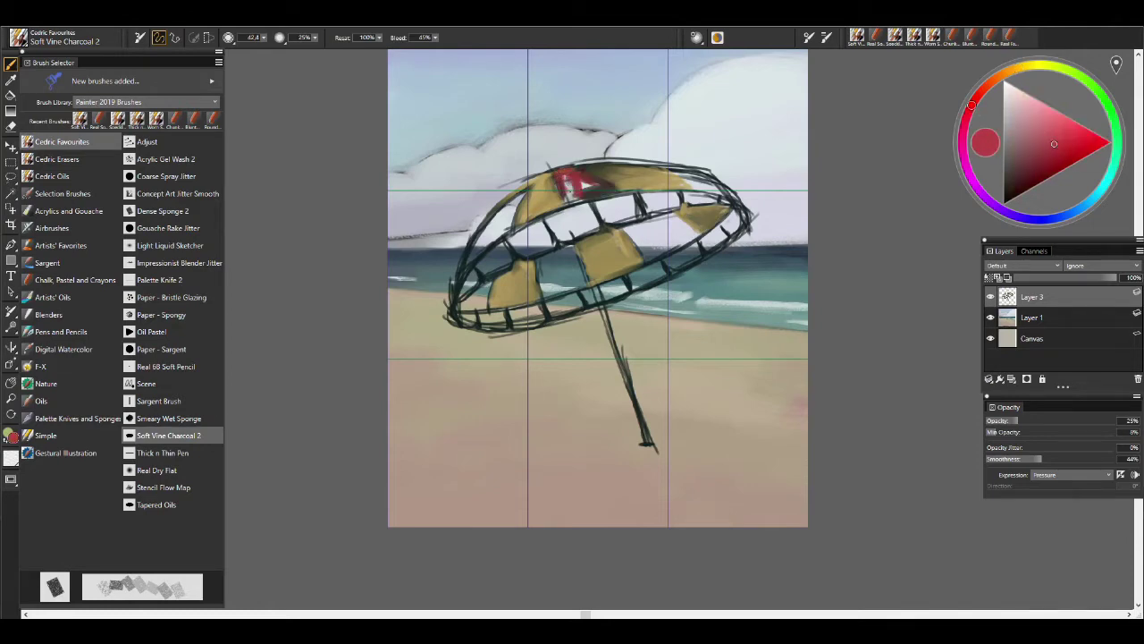
pyautogui.moveTo(664, 171); pyautogui.dragTo(717, 182)
pyautogui.moveTo(534, 183); pyautogui.dragTo(481, 248)
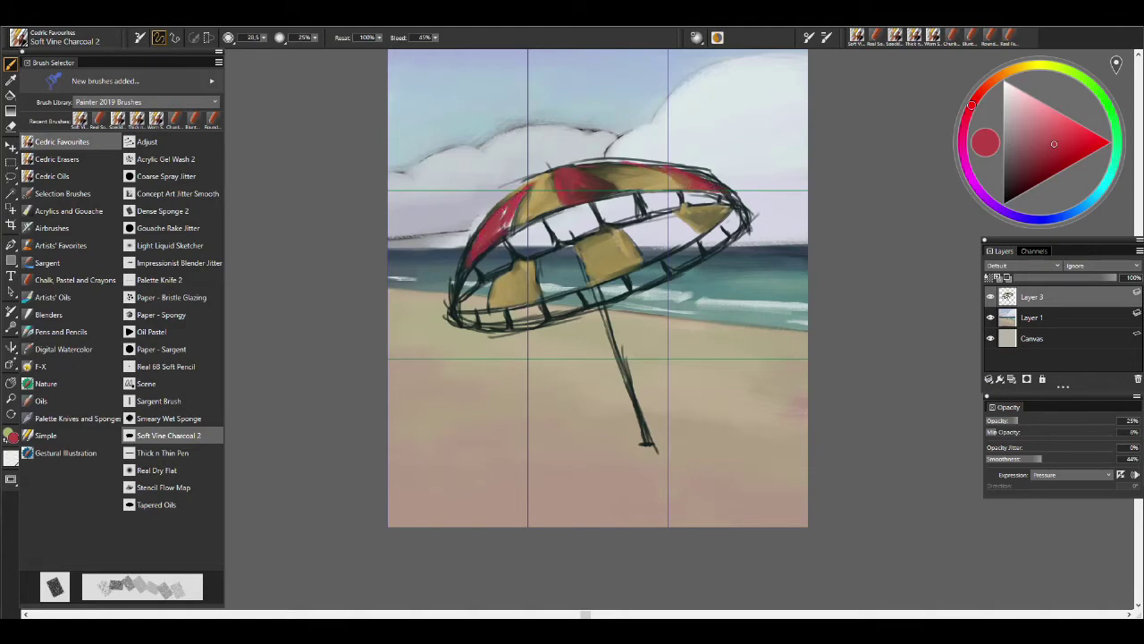
pyautogui.moveTo(550, 292); pyautogui.dragTo(572, 268)
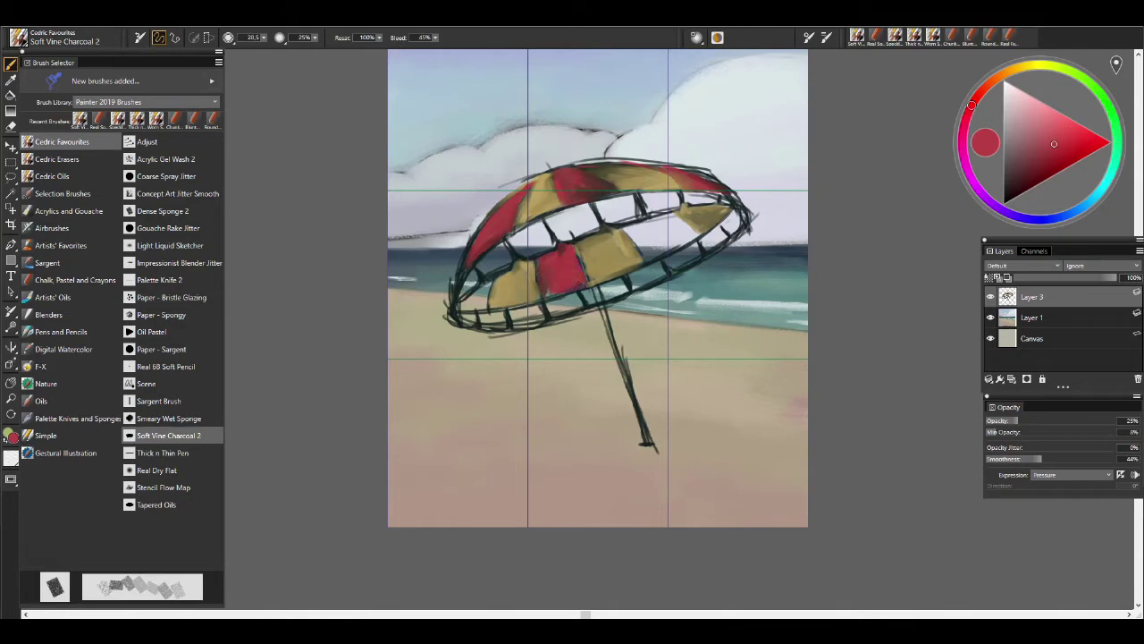
pyautogui.moveTo(629, 226)
pyautogui.mouseDown()
pyautogui.moveTo(654, 251)
pyautogui.moveTo(679, 226)
pyautogui.moveTo(699, 247)
pyautogui.moveTo(646, 232)
pyautogui.mouseUp()
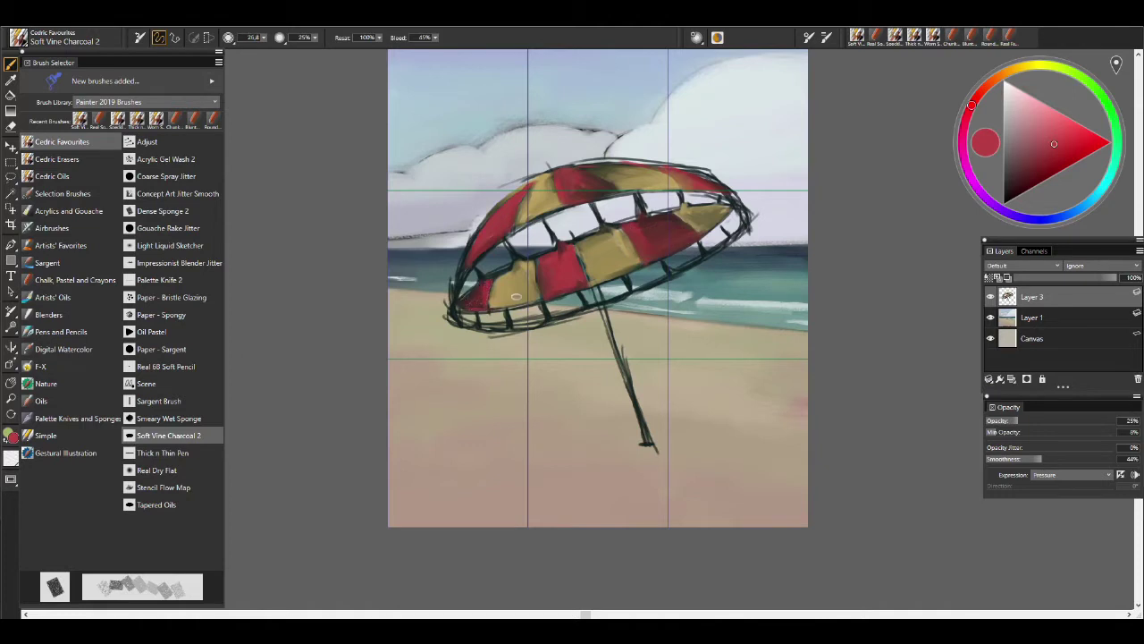
# Fill every segment of the canopy's rim trim with pinkish off-white so they look like a ring of teeth.
pyautogui.moveTo(1025, 98); pyautogui.dragTo(1008, 93)
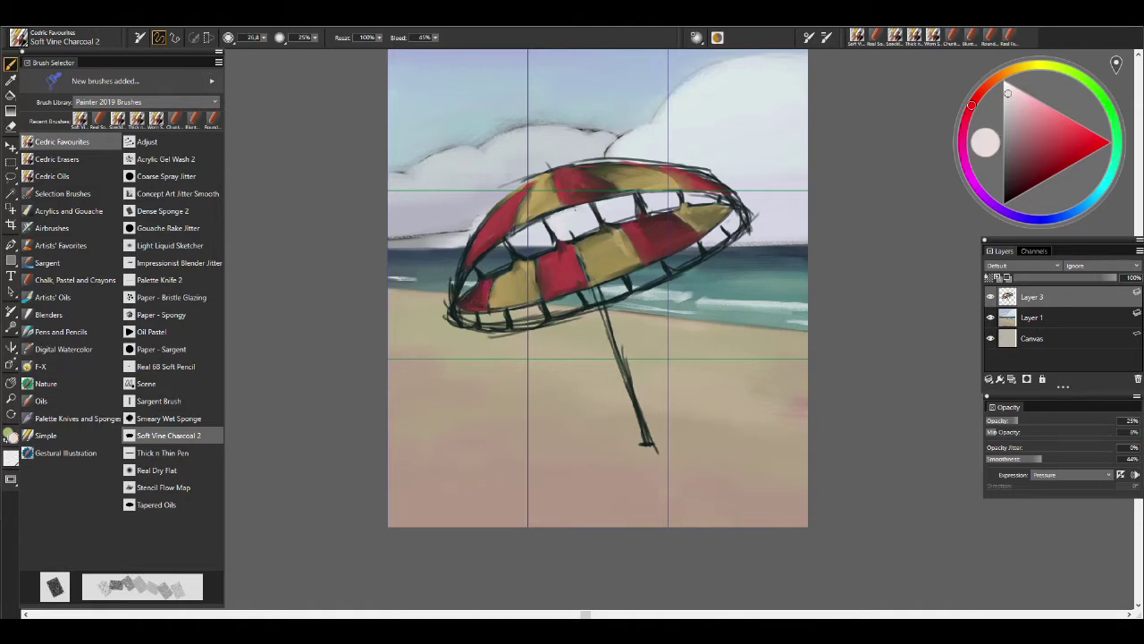
pyautogui.press(']')
pyautogui.moveTo(592, 205); pyautogui.dragTo(594, 226)
pyautogui.moveTo(526, 250); pyautogui.dragTo(539, 229)
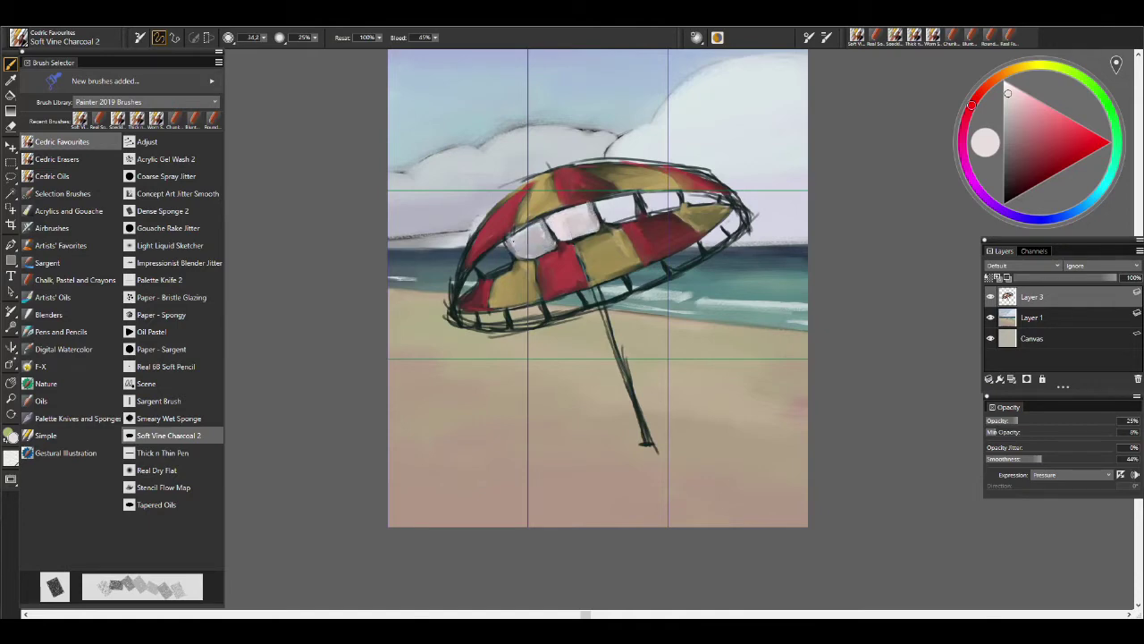
pyautogui.moveTo(626, 219)
pyautogui.mouseDown()
pyautogui.moveTo(657, 195)
pyautogui.moveTo(673, 205)
pyautogui.moveTo(715, 195)
pyautogui.mouseUp()
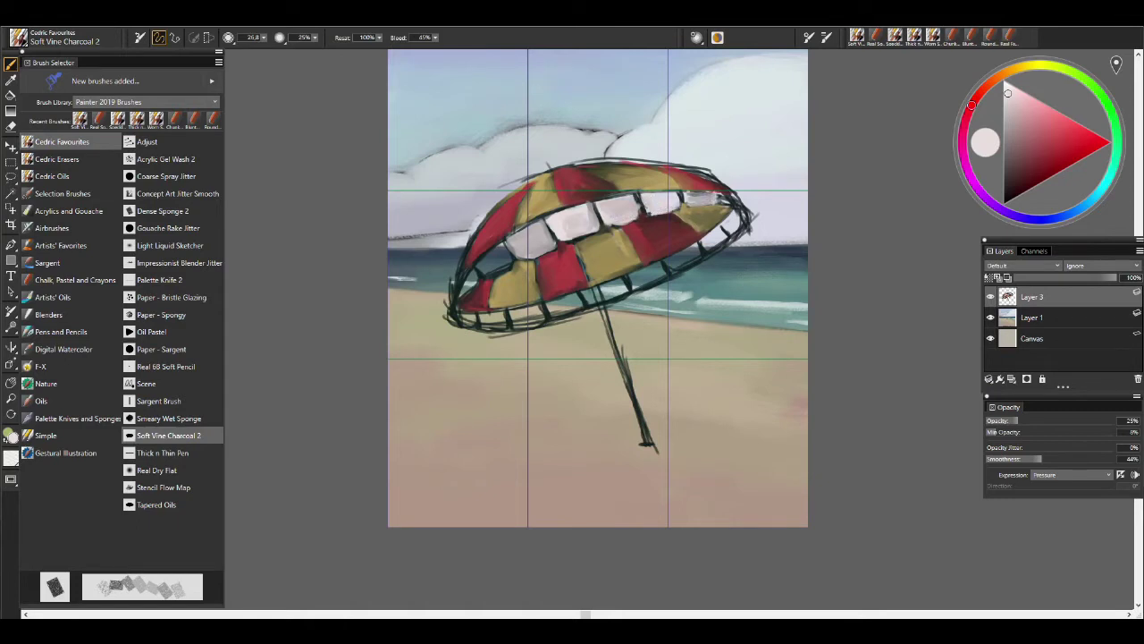
pyautogui.moveTo(506, 247)
pyautogui.mouseDown()
pyautogui.moveTo(463, 303)
pyautogui.moveTo(505, 320)
pyautogui.moveTo(577, 306)
pyautogui.moveTo(719, 246)
pyautogui.moveTo(751, 218)
pyautogui.mouseUp()
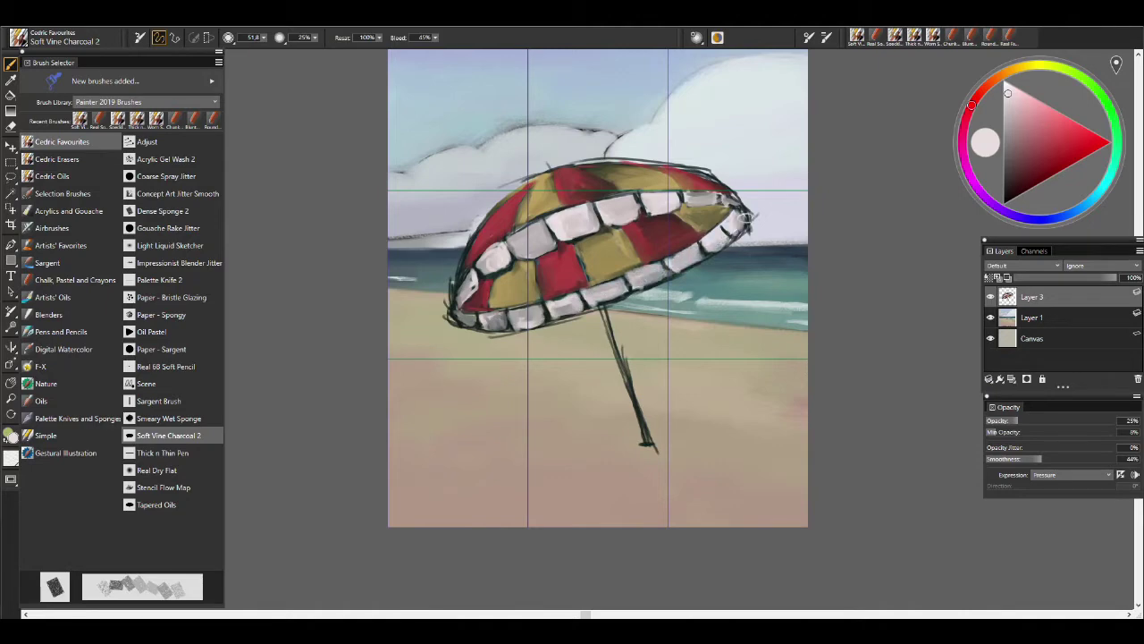
# Using Speckle Sticky Bristle from Cedric Oils, dot two white eyes with dark pupils on the canopy and repaint the pole dark reddish grey.
pyautogui.click(52, 177)
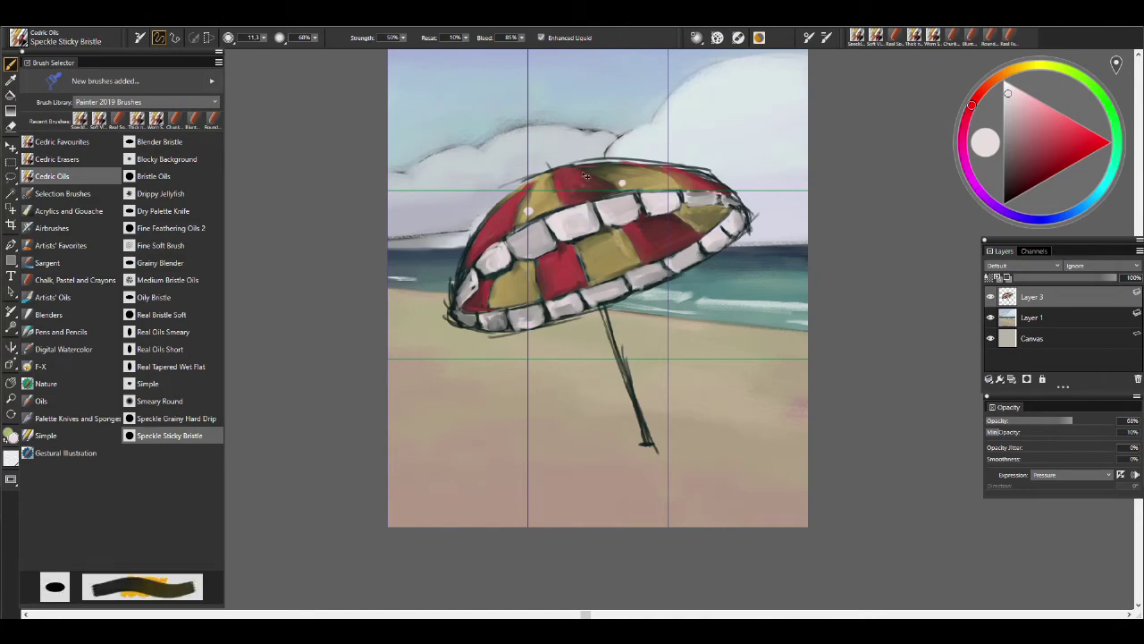
pyautogui.keyDown('alt'); pyautogui.click(541, 211); pyautogui.keyUp('alt')
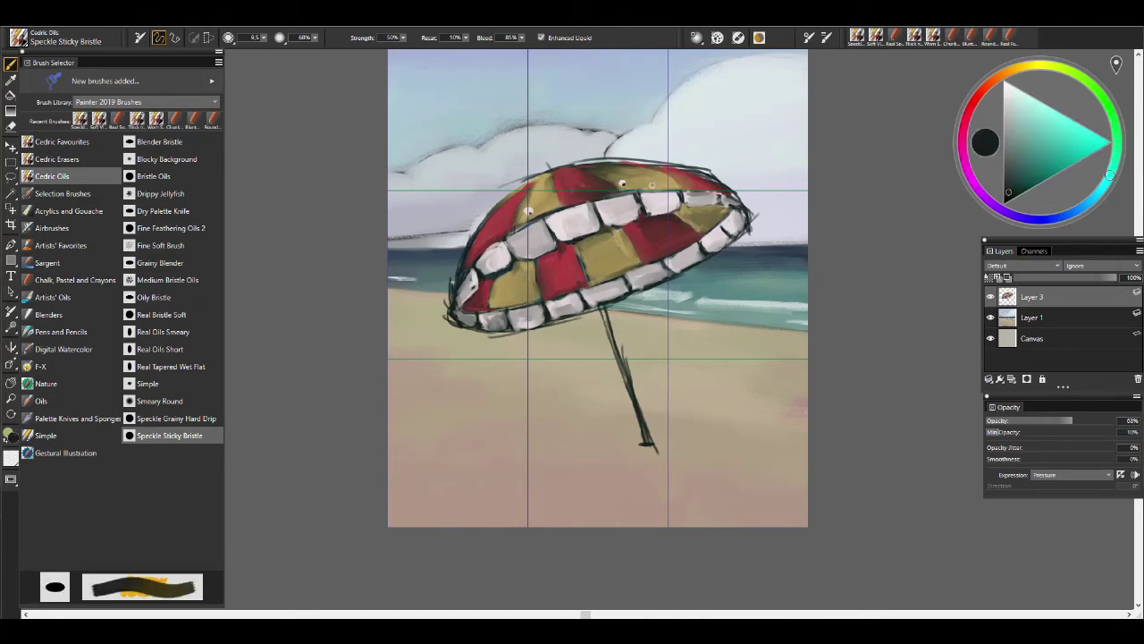
pyautogui.click(969, 109)
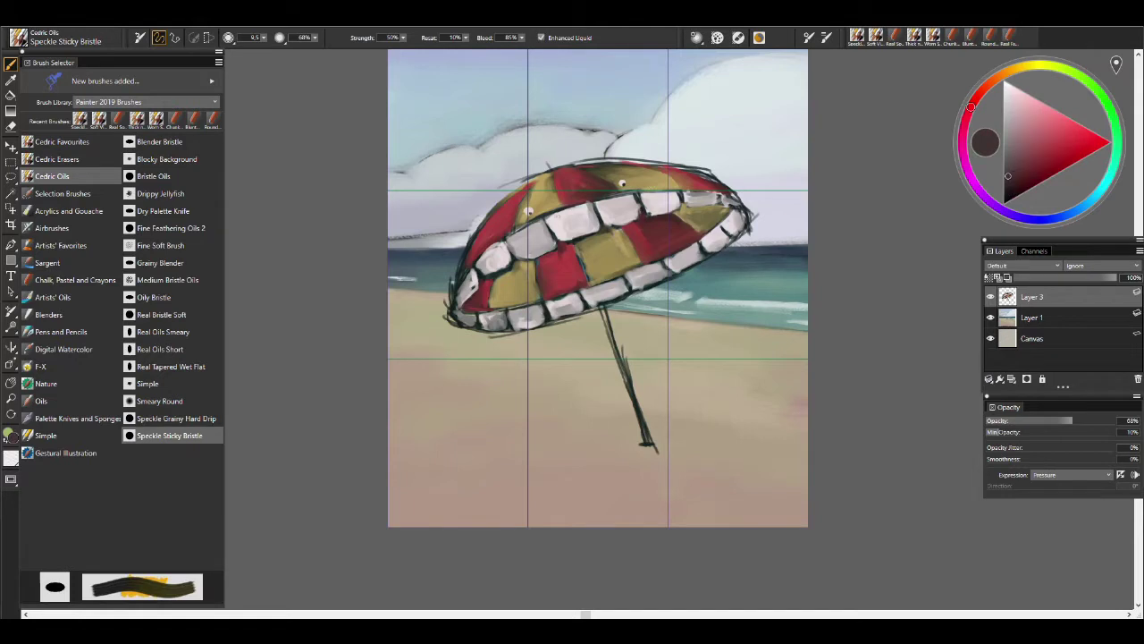
pyautogui.click(174, 38)
pyautogui.press('[')
pyautogui.moveTo(583, 244); pyautogui.dragTo(647, 442)
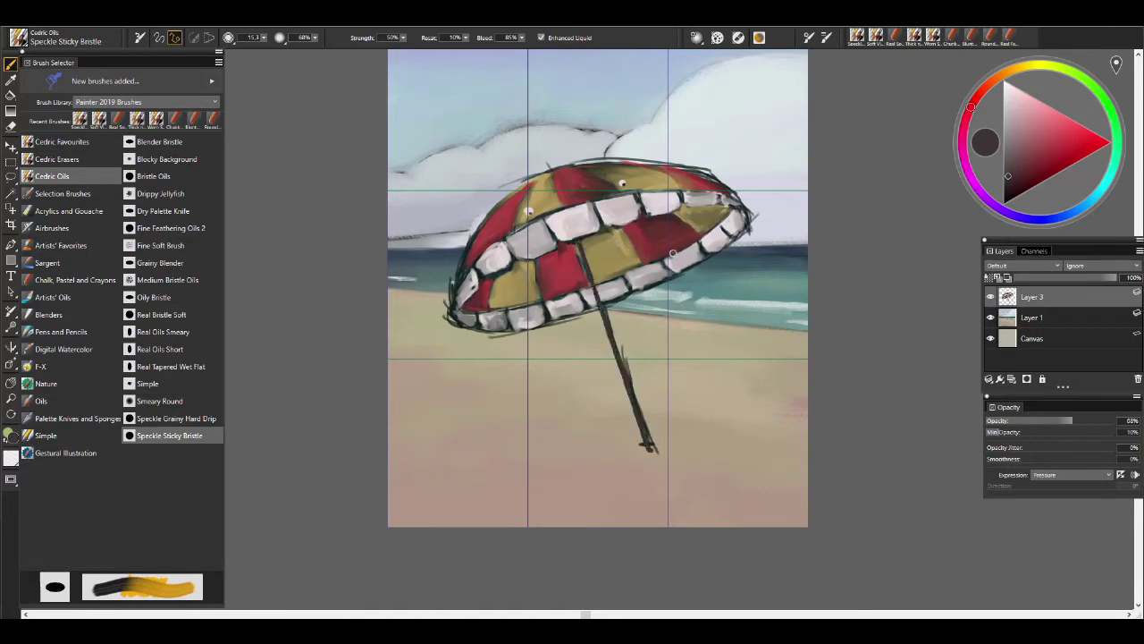
# Brush a dark purple shade into the red inner panels of the canopy with Speckle Sticky Bristle.
pyautogui.keyDown('alt'); pyautogui.click(583, 259); pyautogui.keyUp('alt')
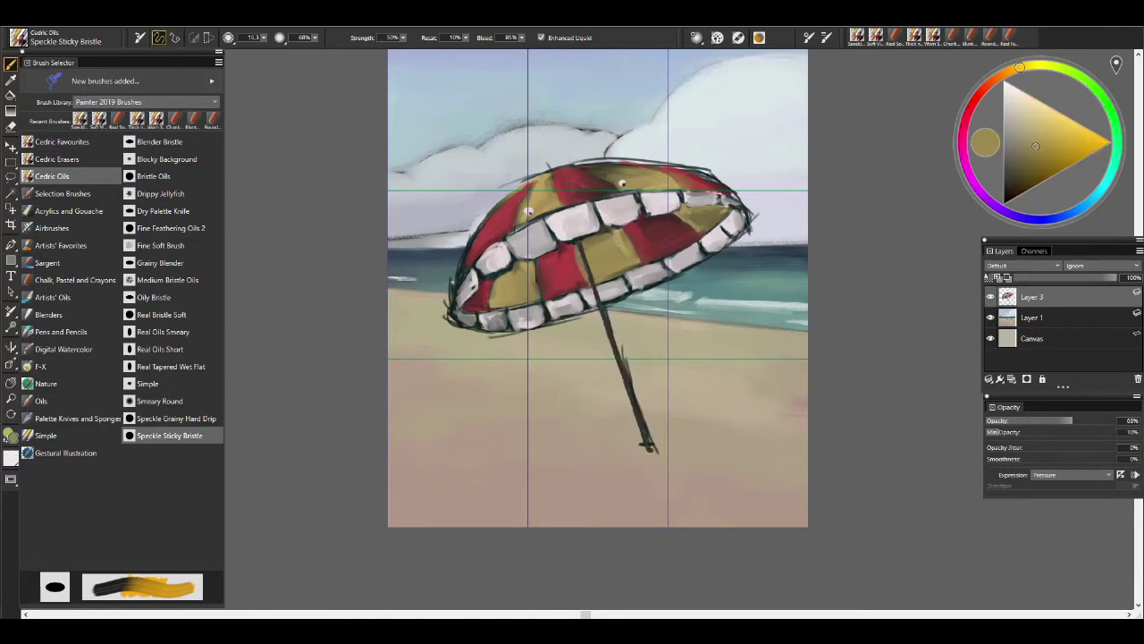
pyautogui.keyDown('alt'); pyautogui.click(573, 247); pyautogui.keyUp('alt')
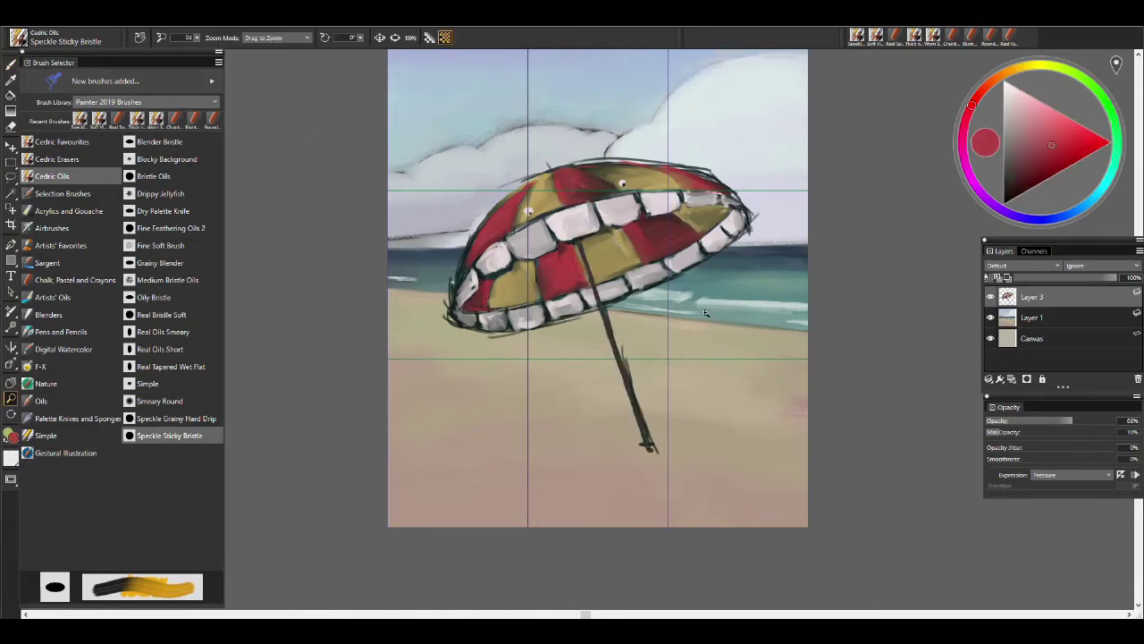
pyautogui.scroll(3, 568, 190)
pyautogui.keyDown('alt'); pyautogui.click(788, 300); pyautogui.keyUp('alt')
pyautogui.moveTo(740, 281); pyautogui.dragTo(715, 270)
pyautogui.moveTo(600, 355); pyautogui.dragTo(616, 366)
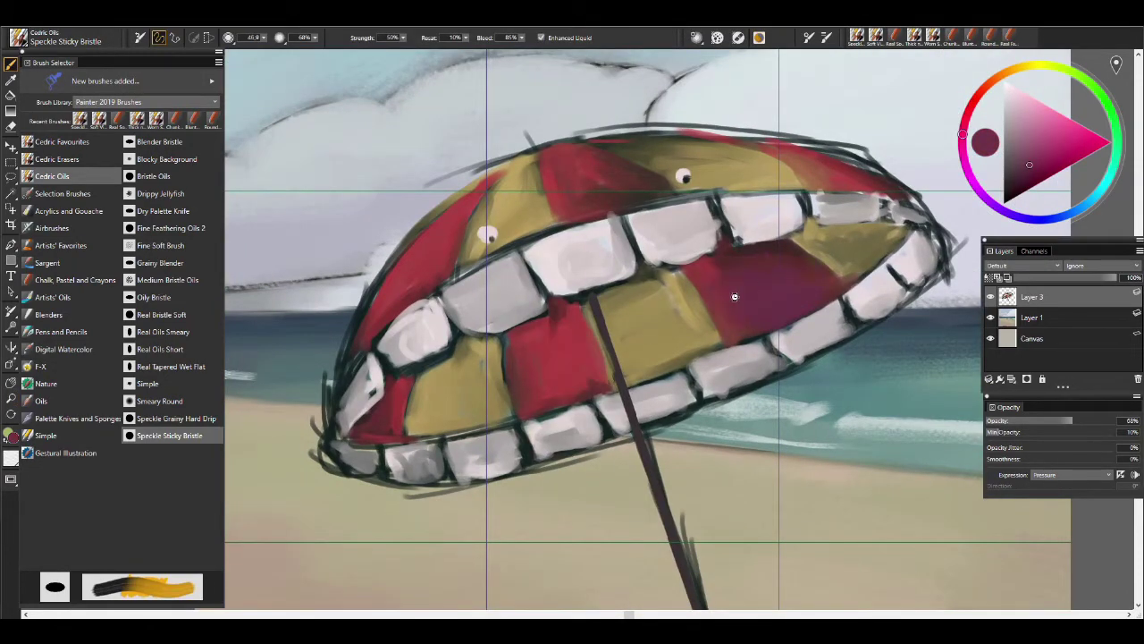
# Shade the inner and outer red canopy panels with dark purple using Real Soft Conte 2.
pyautogui.press('/')
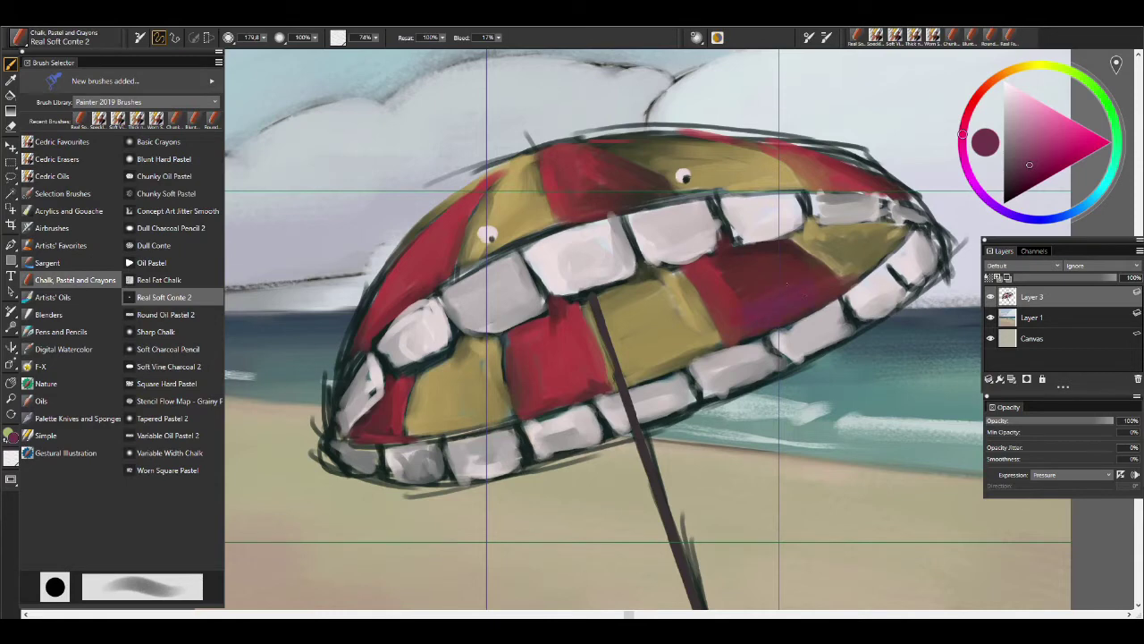
pyautogui.moveTo(586, 375)
pyautogui.mouseDown()
pyautogui.moveTo(563, 299)
pyautogui.moveTo(536, 349)
pyautogui.moveTo(550, 384)
pyautogui.mouseUp()
pyautogui.moveTo(402, 382); pyautogui.dragTo(386, 393)
pyautogui.moveTo(447, 357); pyautogui.dragTo(407, 278)
pyautogui.moveTo(564, 205); pyautogui.dragTo(858, 179)
# Highlight the upper parts of the outer red canopy panels in muted orange with Real Soft Conte 2.
pyautogui.keyDown('alt'); pyautogui.click(554, 359); pyautogui.keyUp('alt')
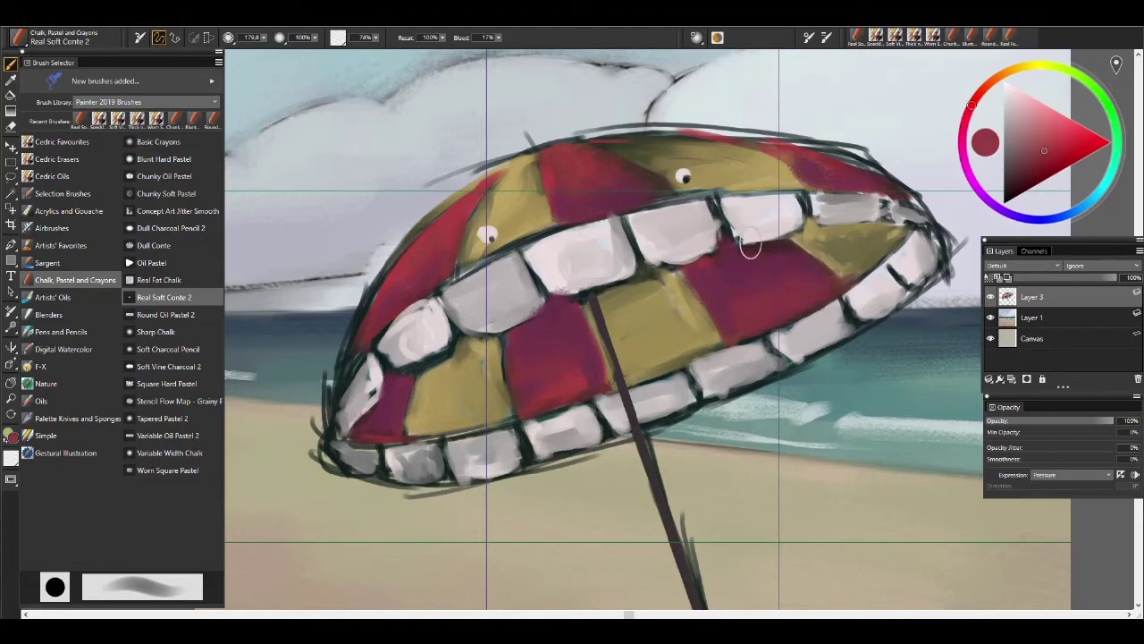
pyautogui.keyDown('alt'); pyautogui.click(563, 376); pyautogui.keyUp('alt')
pyautogui.moveTo(420, 260)
pyautogui.mouseDown()
pyautogui.moveTo(447, 215)
pyautogui.moveTo(443, 269)
pyautogui.mouseUp()
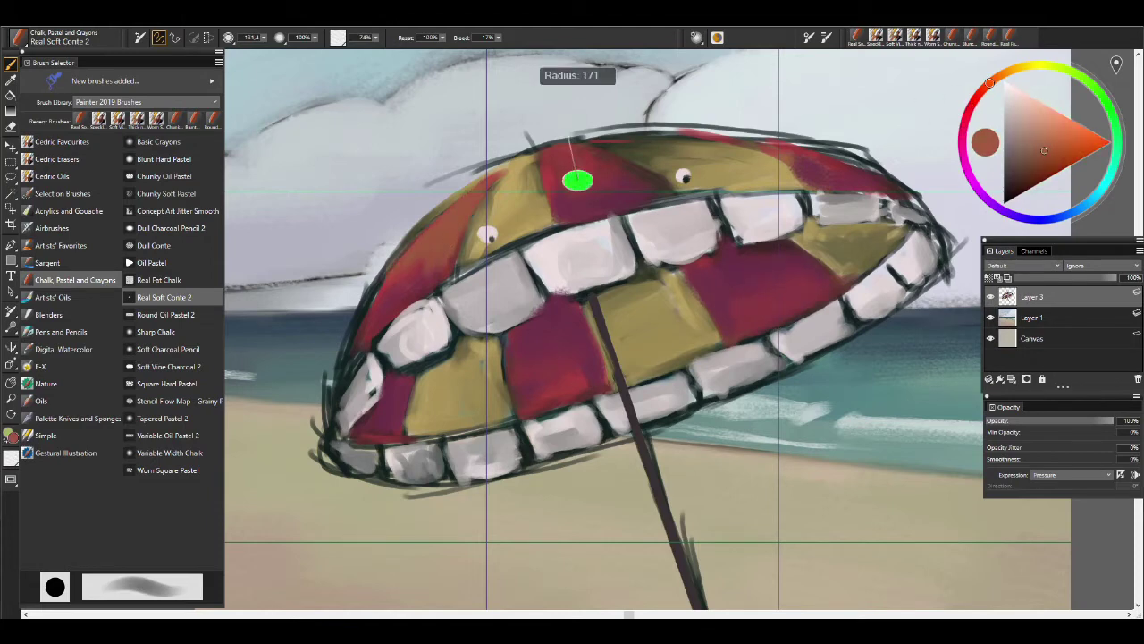
pyautogui.moveTo(572, 178); pyautogui.dragTo(594, 179)
# Shade the inner yellow panels with a warm brown and brighten the outer yellow panels with a lighter yellow.
pyautogui.keyDown('alt'); pyautogui.click(585, 325); pyautogui.keyUp('alt')
pyautogui.moveTo(483, 353); pyautogui.dragTo(458, 397)
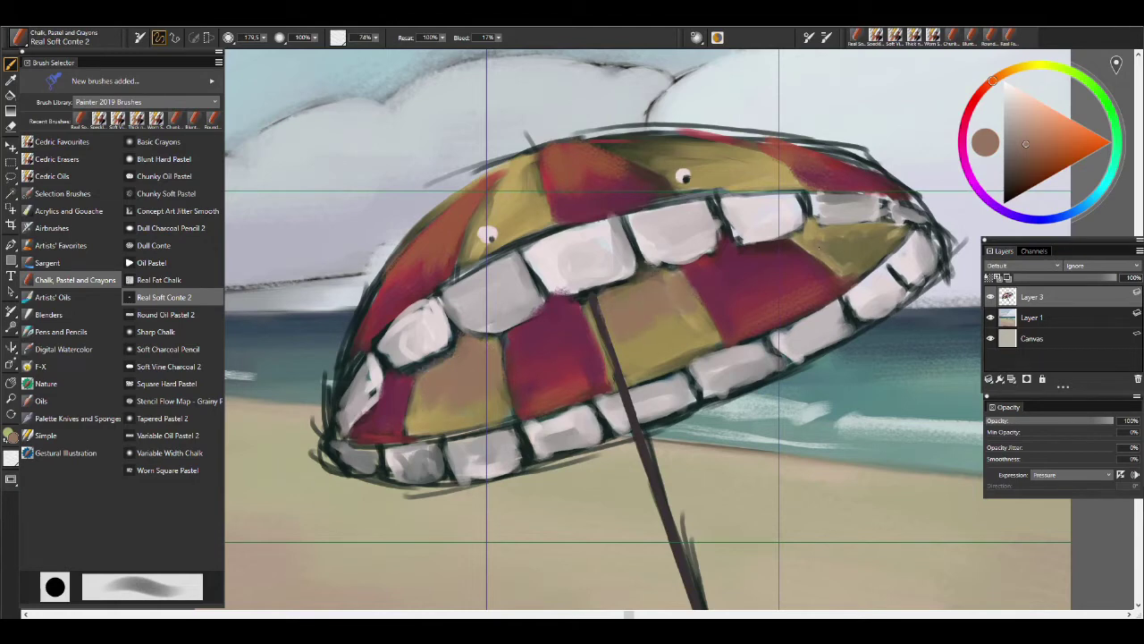
pyautogui.keyDown('alt'); pyautogui.click(608, 191); pyautogui.keyUp('alt')
pyautogui.keyDown('alt'); pyautogui.click(505, 214); pyautogui.keyUp('alt')
pyautogui.moveTo(505, 214)
pyautogui.mouseDown()
pyautogui.moveTo(536, 175)
pyautogui.moveTo(740, 156)
pyautogui.mouseUp()
# Brighten the teeth along the umbrella's upper and lower rim with a pinkish near-white.
pyautogui.keyDown('alt'); pyautogui.click(559, 393); pyautogui.keyUp('alt')
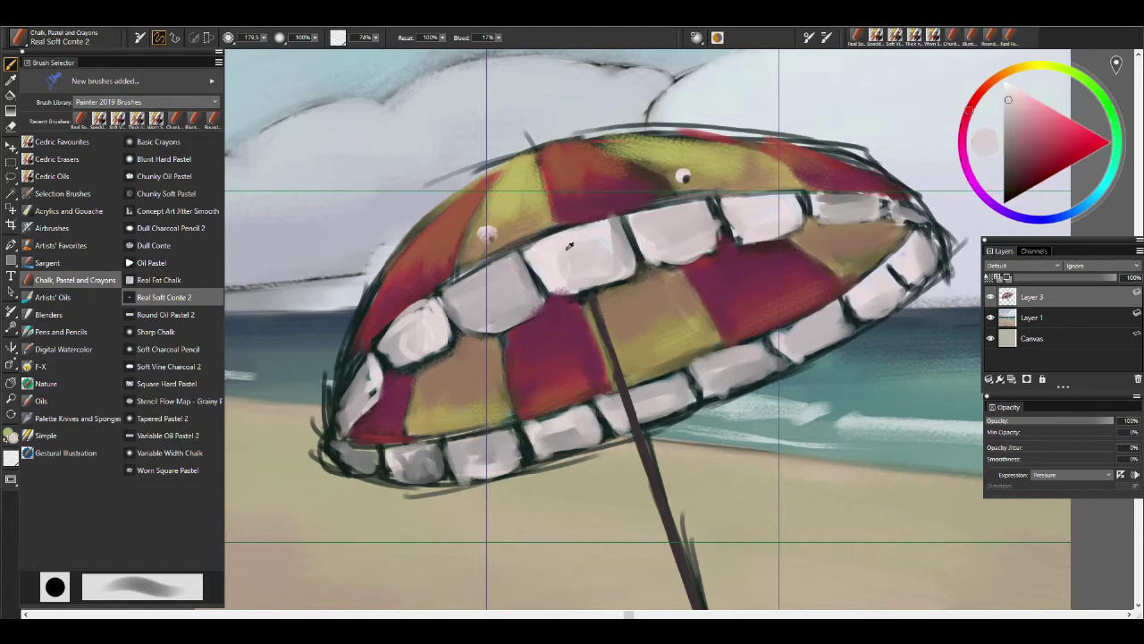
pyautogui.click(1008, 94)
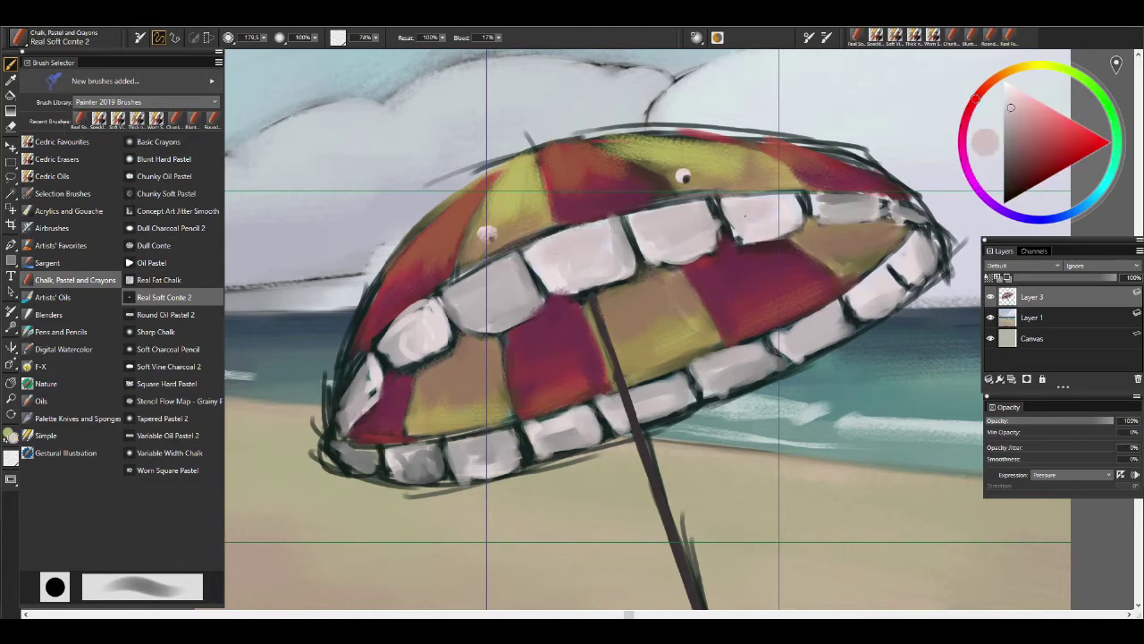
pyautogui.click(1006, 90)
pyautogui.moveTo(625, 261)
pyautogui.mouseDown()
pyautogui.moveTo(411, 349)
pyautogui.moveTo(353, 416)
pyautogui.mouseUp()
pyautogui.moveTo(679, 250)
pyautogui.mouseDown()
pyautogui.moveTo(756, 228)
pyautogui.moveTo(934, 264)
pyautogui.moveTo(818, 344)
pyautogui.mouseUp()
pyautogui.moveTo(836, 295); pyautogui.dragTo(831, 304)
# Erase the stray sketch lines around the canopy outline and beside the pole to clean up the umbrella's silhouette.
pyautogui.press('m')
pyautogui.moveTo(831, 429)
pyautogui.mouseDown()
pyautogui.moveTo(825, 461)
pyautogui.moveTo(793, 432)
pyautogui.mouseUp()
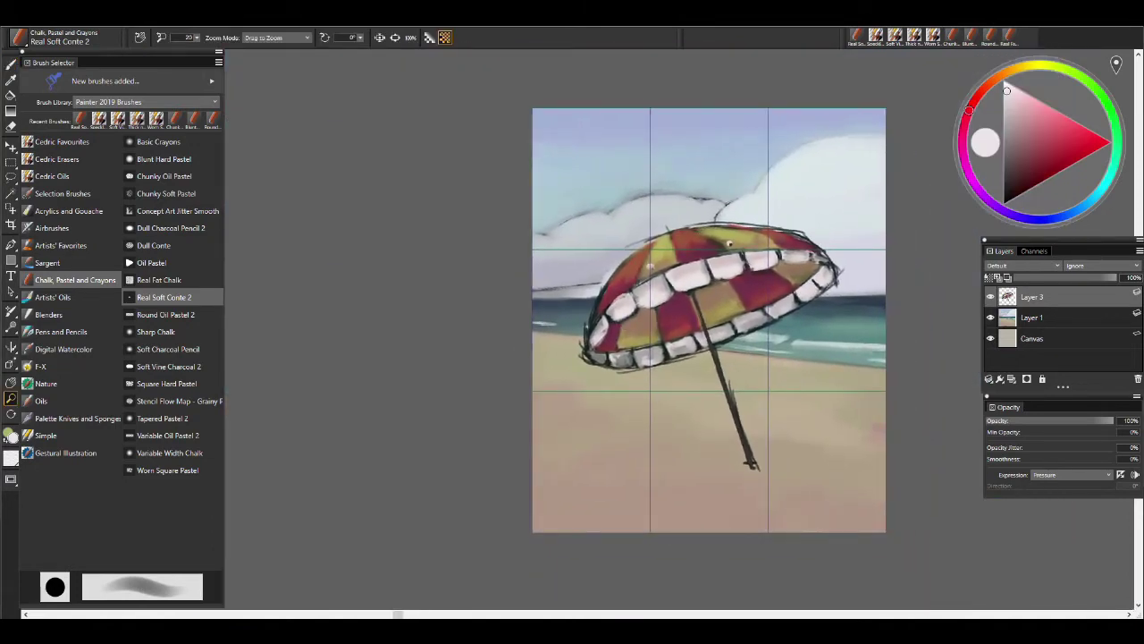
pyautogui.moveTo(776, 402); pyautogui.dragTo(787, 400)
pyautogui.press('b')
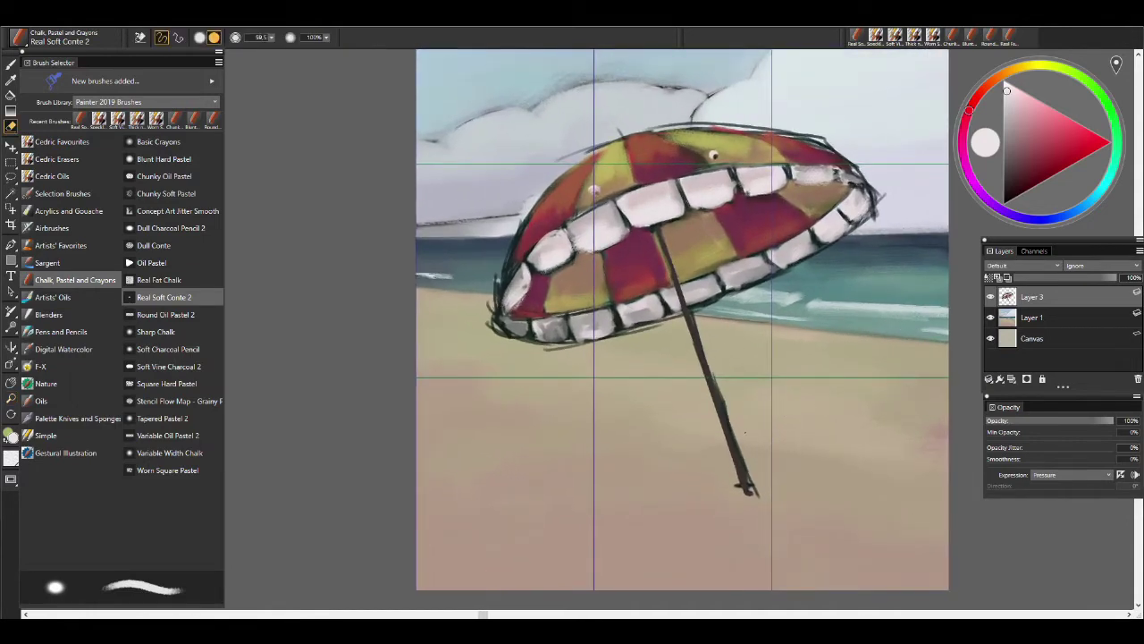
pyautogui.moveTo(491, 279); pyautogui.dragTo(493, 366)
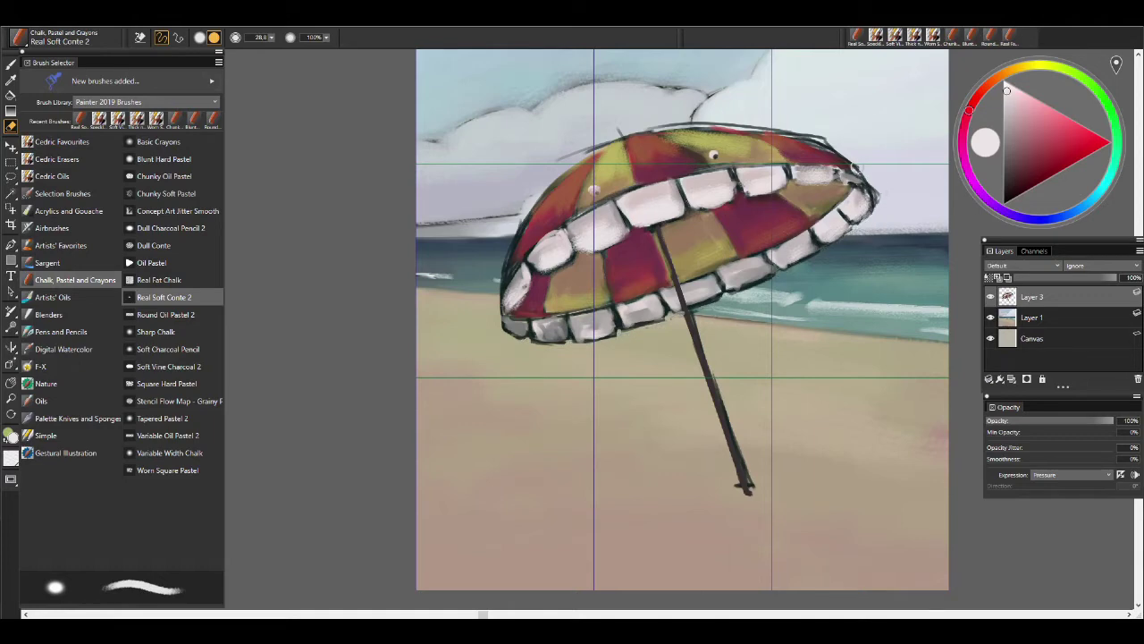
pyautogui.moveTo(874, 194)
pyautogui.mouseDown()
pyautogui.moveTo(868, 163)
pyautogui.moveTo(754, 128)
pyautogui.moveTo(834, 141)
pyautogui.moveTo(676, 125)
pyautogui.moveTo(736, 125)
pyautogui.moveTo(528, 166)
pyautogui.moveTo(557, 154)
pyautogui.mouseUp()
pyautogui.moveTo(535, 201)
pyautogui.mouseDown()
pyautogui.moveTo(499, 284)
pyautogui.moveTo(511, 341)
pyautogui.mouseUp()
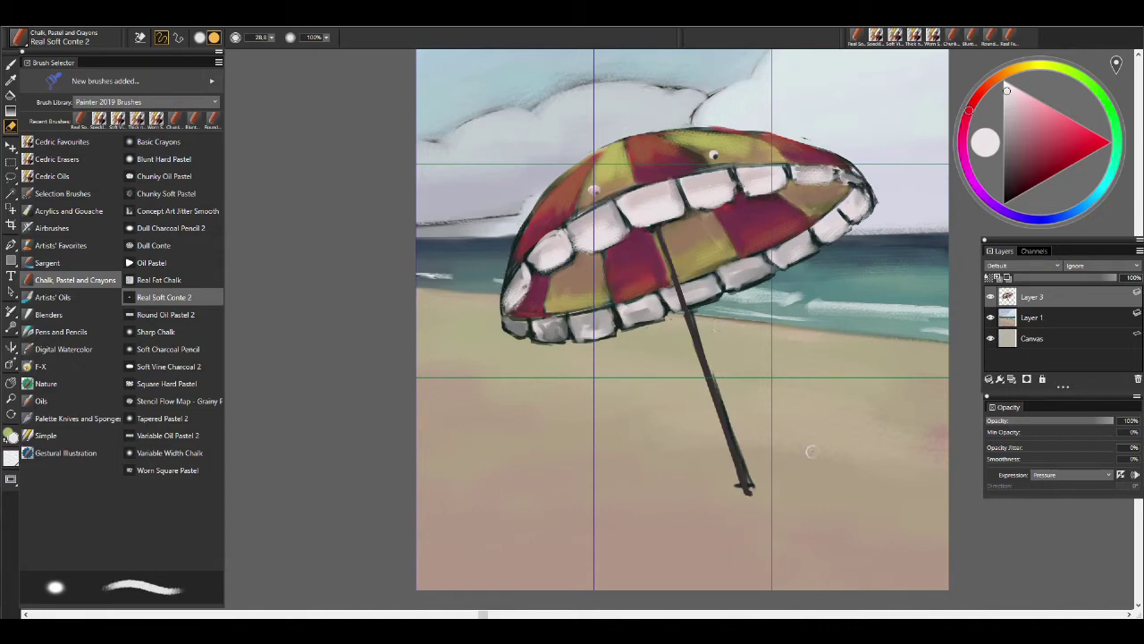
# Add a new layer above the umbrella and set up Soft Vine Charcoal 2 from Cedric Favourites with a dark reddish brown.
pyautogui.press('b')
pyautogui.hotkey('ctrl', 'shift', 'n')
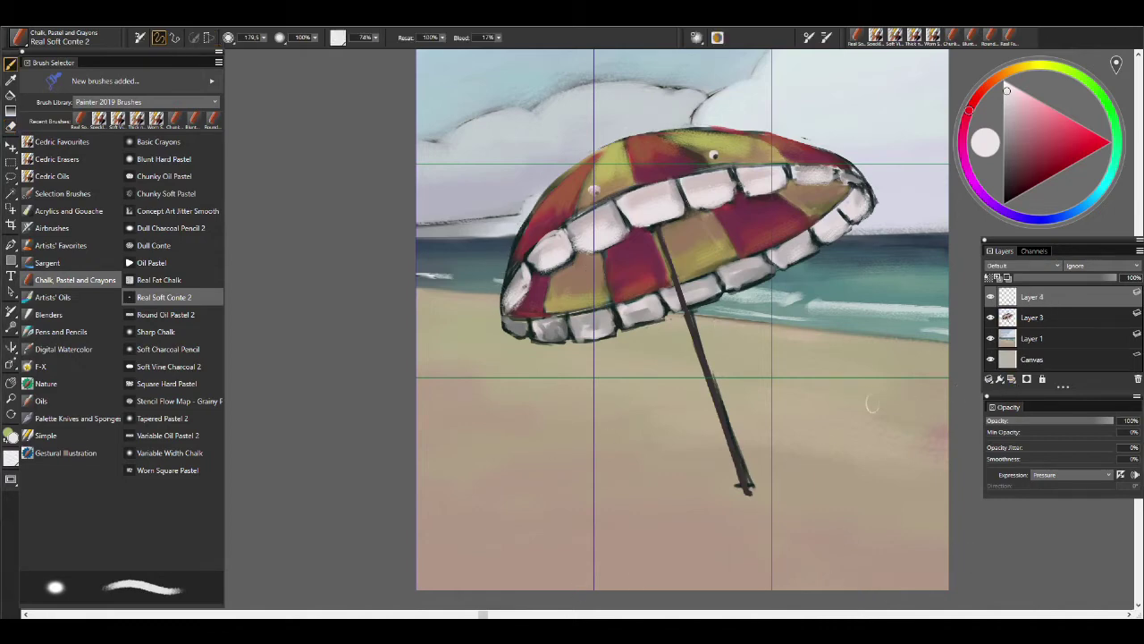
pyautogui.click(67, 143)
pyautogui.click(1011, 185)
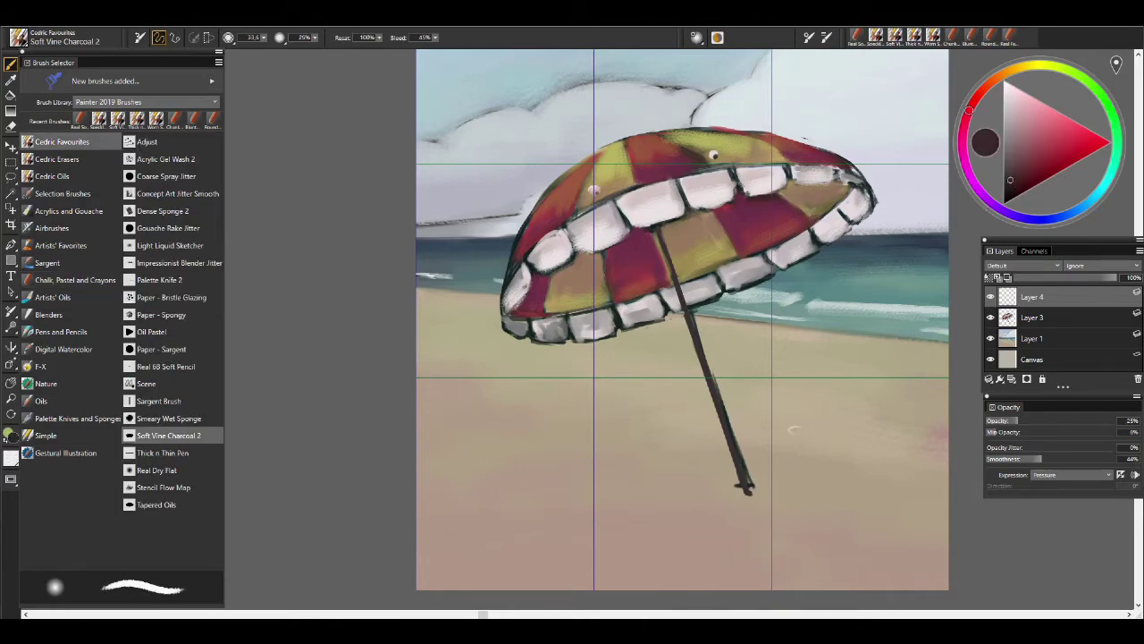
pyautogui.moveTo(742, 367)
pyautogui.mouseDown()
pyautogui.moveTo(753, 398)
pyautogui.moveTo(747, 379)
pyautogui.moveTo(787, 356)
pyautogui.moveTo(793, 394)
pyautogui.moveTo(776, 411)
pyautogui.moveTo(750, 388)
pyautogui.moveTo(769, 411)
pyautogui.mouseUp()
pyautogui.moveTo(742, 359); pyautogui.dragTo(762, 416)
pyautogui.moveTo(799, 359)
pyautogui.mouseDown()
pyautogui.moveTo(758, 406)
pyautogui.moveTo(799, 420)
pyautogui.moveTo(779, 427)
pyautogui.mouseUp()
pyautogui.hotkey('ctrl', 'z')
pyautogui.hotkey('ctrl', 'z')
pyautogui.hotkey('ctrl', 'z')
# Sketch a child's head, face, V-necked torso and outer arm on the sand beside the umbrella pole.
pyautogui.moveTo(792, 384)
pyautogui.mouseDown()
pyautogui.moveTo(801, 413)
pyautogui.moveTo(767, 408)
pyautogui.mouseUp()
pyautogui.moveTo(757, 415)
pyautogui.mouseDown()
pyautogui.moveTo(764, 440)
pyautogui.moveTo(742, 454)
pyautogui.moveTo(822, 464)
pyautogui.mouseUp()
pyautogui.moveTo(815, 413)
pyautogui.mouseDown()
pyautogui.moveTo(836, 436)
pyautogui.moveTo(835, 425)
pyautogui.moveTo(828, 454)
pyautogui.mouseUp()
pyautogui.moveTo(817, 409)
pyautogui.mouseDown()
pyautogui.moveTo(851, 447)
pyautogui.moveTo(837, 465)
pyautogui.mouseUp()
pyautogui.moveTo(833, 438)
pyautogui.mouseDown()
pyautogui.moveTo(852, 461)
pyautogui.moveTo(833, 497)
pyautogui.mouseUp()
pyautogui.moveTo(853, 457); pyautogui.dragTo(837, 493)
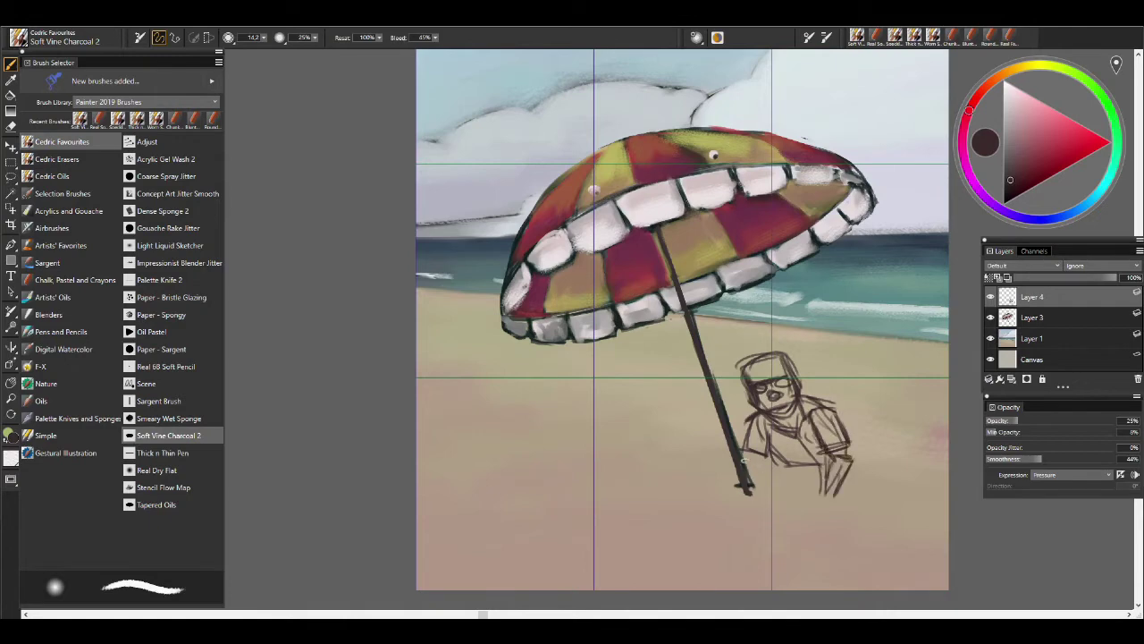
# Sketch the child's other arm, hands resting on the sand, and folded legs to complete the crouching pose.
pyautogui.moveTo(753, 440); pyautogui.dragTo(769, 476)
pyautogui.moveTo(744, 424); pyautogui.dragTo(751, 470)
pyautogui.moveTo(772, 449)
pyautogui.mouseDown()
pyautogui.moveTo(788, 471)
pyautogui.moveTo(780, 497)
pyautogui.mouseUp()
pyautogui.moveTo(749, 488); pyautogui.dragTo(795, 501)
pyautogui.moveTo(815, 495); pyautogui.dragTo(860, 503)
pyautogui.moveTo(801, 470); pyautogui.dragTo(772, 490)
pyautogui.moveTo(787, 458)
pyautogui.mouseDown()
pyautogui.moveTo(828, 474)
pyautogui.moveTo(892, 463)
pyautogui.moveTo(870, 440)
pyautogui.moveTo(881, 465)
pyautogui.moveTo(844, 497)
pyautogui.mouseUp()
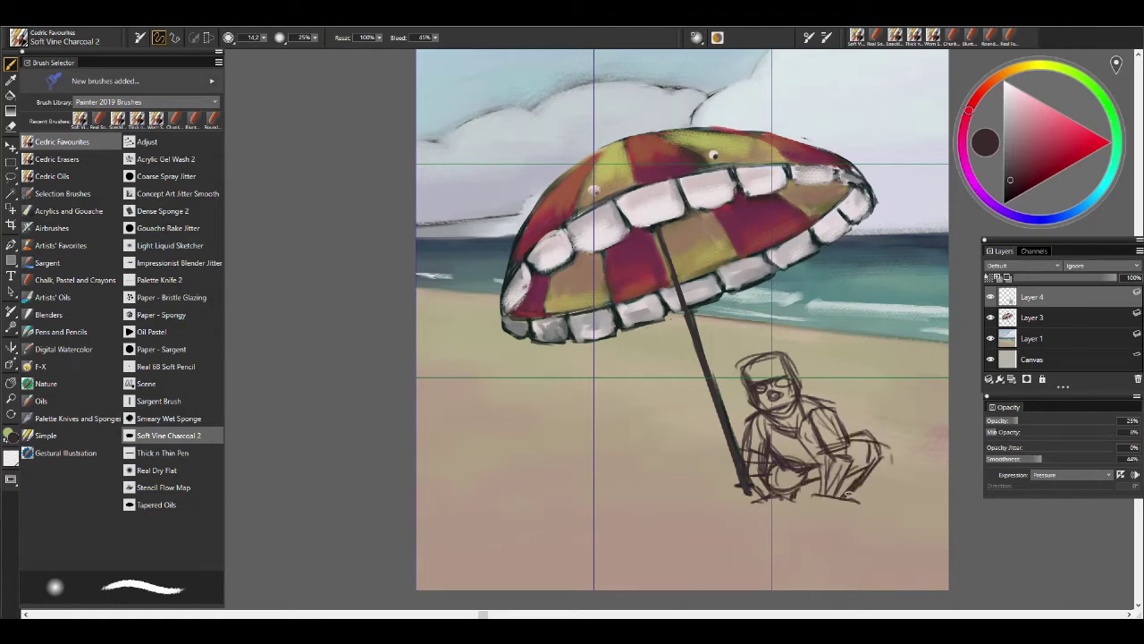
# Paint the child's shirt and sleeves dark red with an enlarged brush.
pyautogui.click(1052, 162)
pyautogui.press(']')
pyautogui.moveTo(757, 431)
pyautogui.mouseDown()
pyautogui.moveTo(747, 454)
pyautogui.moveTo(760, 469)
pyautogui.mouseUp()
pyautogui.moveTo(749, 420)
pyautogui.mouseDown()
pyautogui.moveTo(796, 443)
pyautogui.moveTo(800, 404)
pyautogui.moveTo(830, 411)
pyautogui.moveTo(835, 442)
pyautogui.moveTo(786, 451)
pyautogui.moveTo(804, 458)
pyautogui.moveTo(818, 453)
pyautogui.moveTo(817, 426)
pyautogui.mouseUp()
# Paint the child's face, neck, arms and legs in a light peach skin tone.
pyautogui.click(1003, 75)
pyautogui.click(1020, 123)
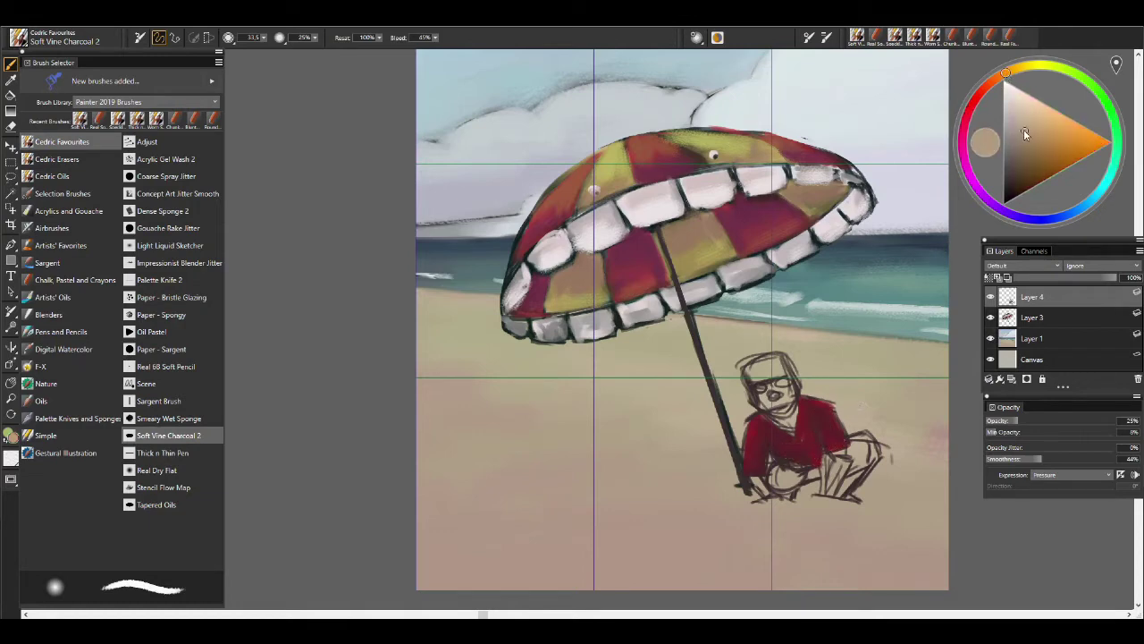
pyautogui.click(1018, 112)
pyautogui.click(992, 80)
pyautogui.moveTo(770, 491)
pyautogui.mouseDown()
pyautogui.moveTo(761, 483)
pyautogui.moveTo(780, 473)
pyautogui.moveTo(849, 458)
pyautogui.moveTo(832, 493)
pyautogui.moveTo(867, 437)
pyautogui.moveTo(844, 492)
pyautogui.mouseUp()
pyautogui.moveTo(749, 379)
pyautogui.mouseDown()
pyautogui.moveTo(761, 399)
pyautogui.moveTo(776, 390)
pyautogui.moveTo(790, 424)
pyautogui.mouseUp()
# Paint the child's hair pale yellow and add white eyes with dark pupils using Speckle Sticky Bristle from Cedric Oils.
pyautogui.click(1034, 78)
pyautogui.click(1037, 126)
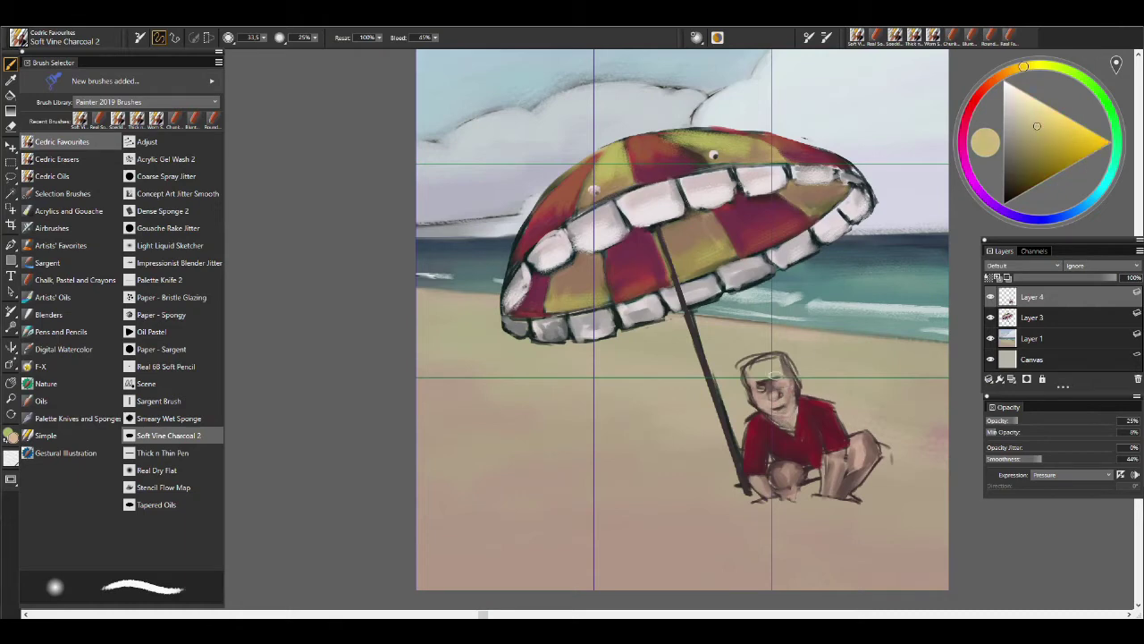
pyautogui.moveTo(749, 358)
pyautogui.mouseDown()
pyautogui.moveTo(771, 375)
pyautogui.moveTo(744, 393)
pyautogui.moveTo(793, 366)
pyautogui.mouseUp()
pyautogui.click(52, 177)
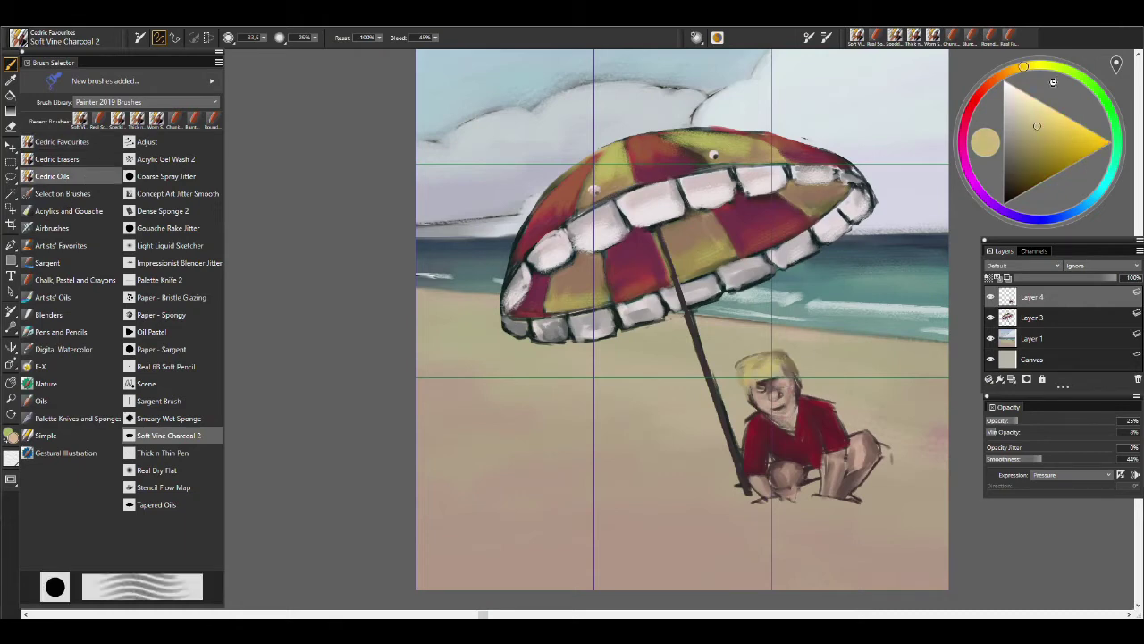
pyautogui.click(1007, 188)
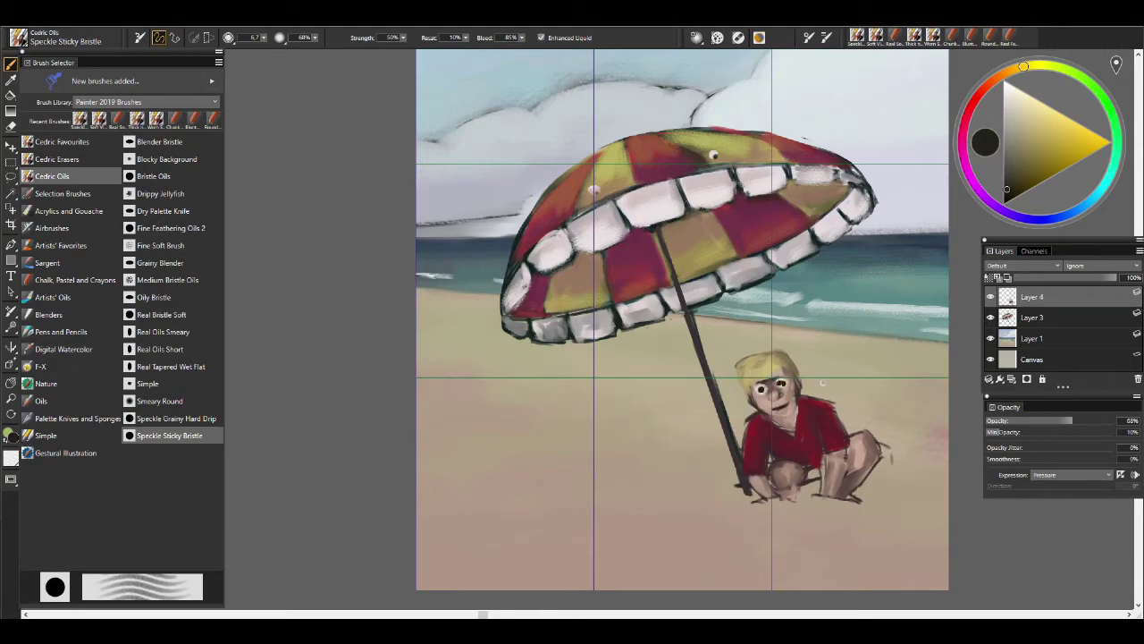
# Shade the child's red shirt with dark purple using Real Soft Conte 2 from Chalk, Pastel and Crayons.
pyautogui.click(75, 280)
pyautogui.click(163, 296)
pyautogui.click(963, 154)
pyautogui.click(1028, 173)
pyautogui.keyDown('alt'); pyautogui.click(758, 427); pyautogui.keyUp('alt')
pyautogui.moveTo(813, 414); pyautogui.dragTo(801, 420)
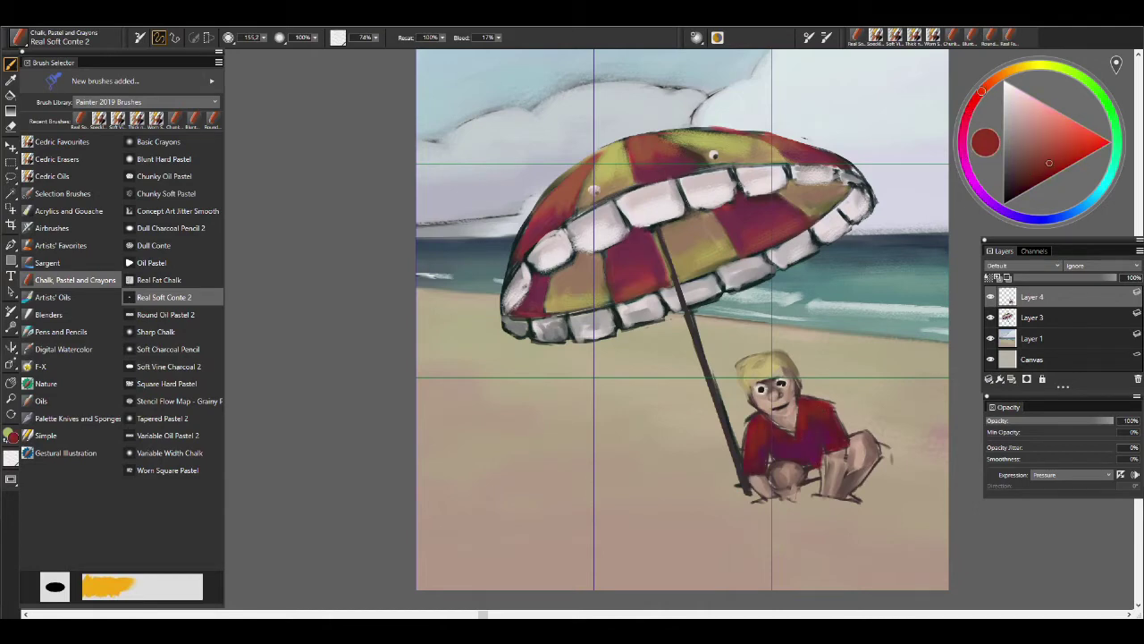
# Warm the child's face, arms and legs with pink skin tones, adjusting the brush size as needed.
pyautogui.keyDown('alt'); pyautogui.click(867, 438); pyautogui.keyUp('alt')
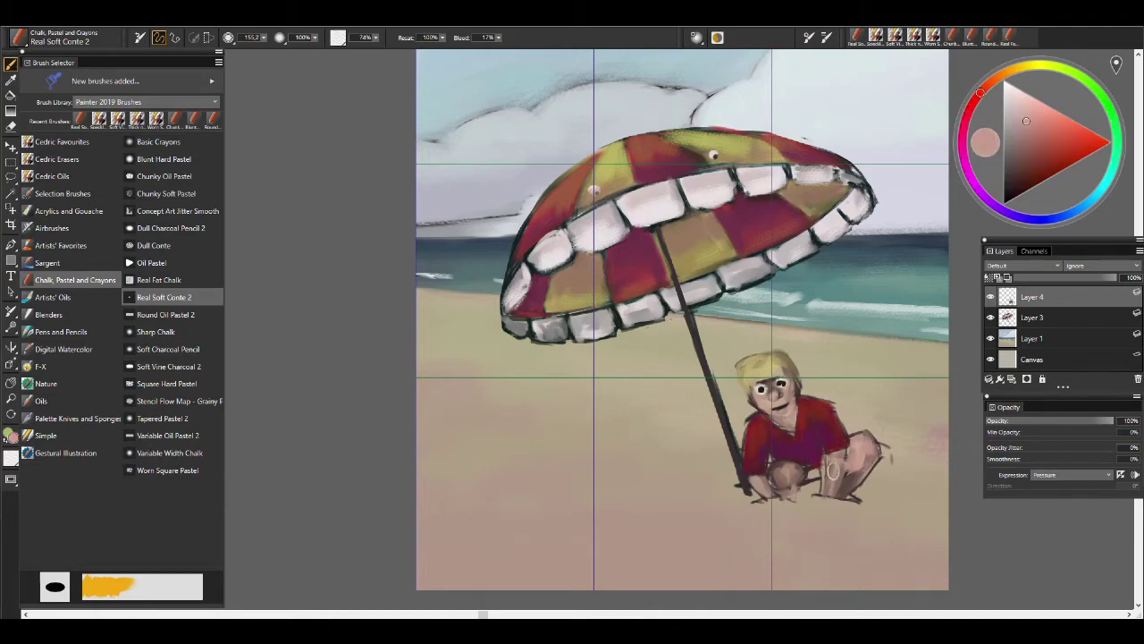
pyautogui.press('[')
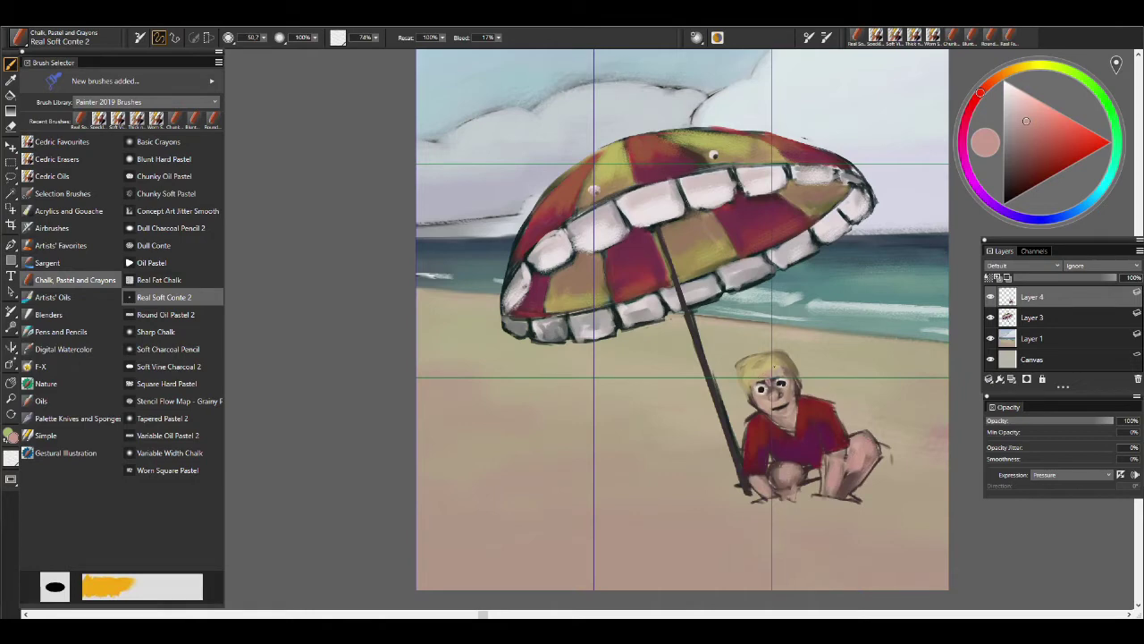
pyautogui.press(']')
pyautogui.press(']')
pyautogui.press(']')
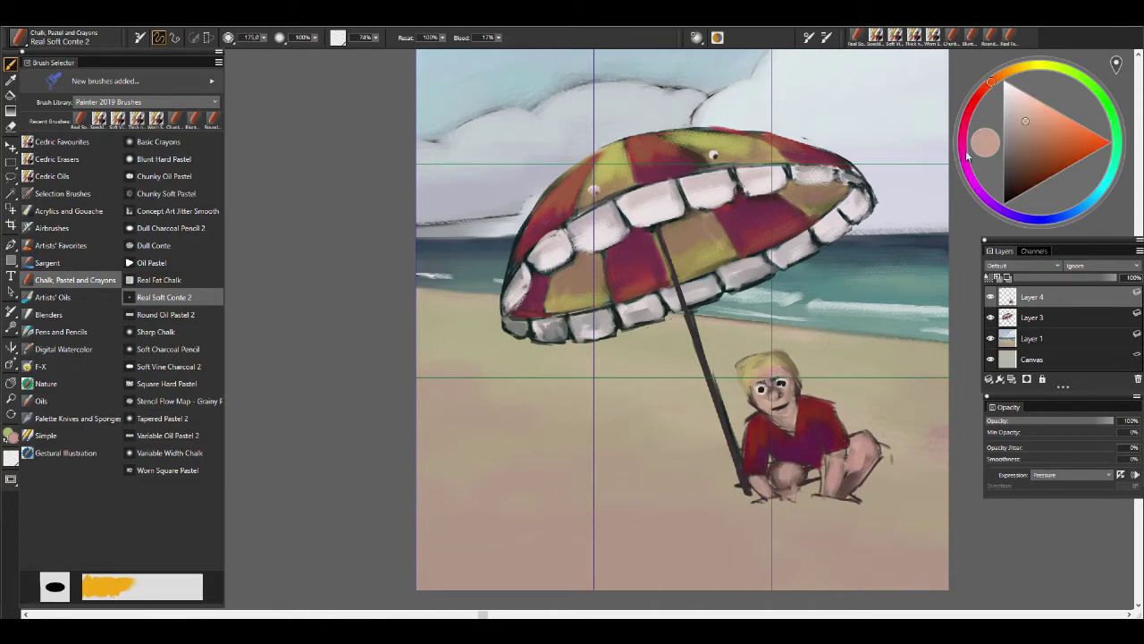
pyautogui.click(969, 108)
pyautogui.press('[')
pyautogui.moveTo(792, 464); pyautogui.dragTo(854, 481)
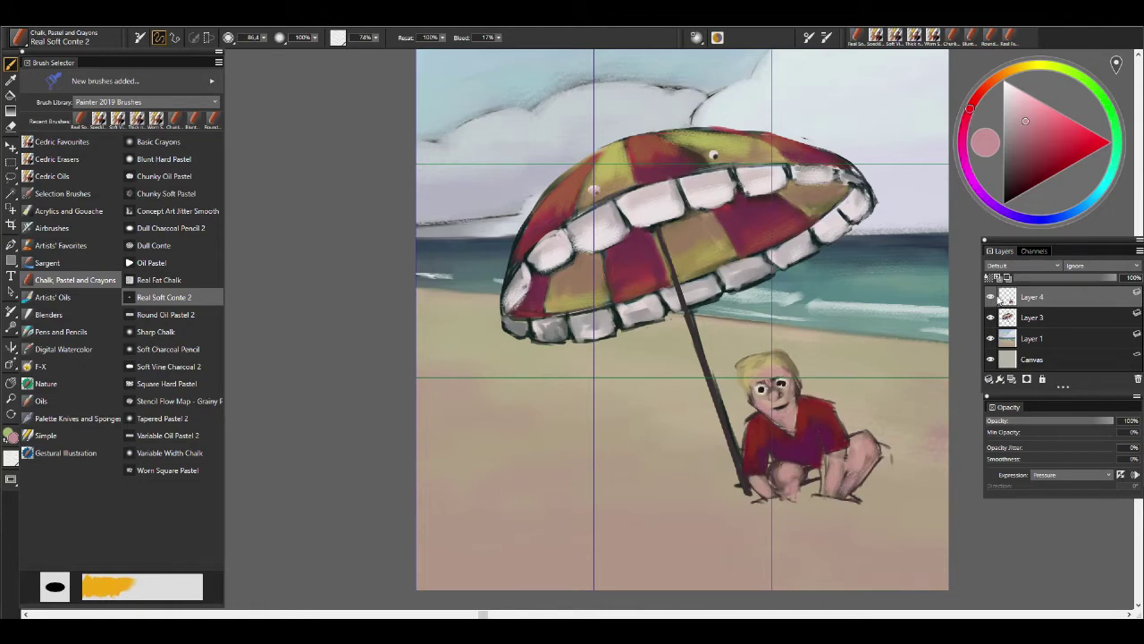
# Hide Layer 4 and Layer 3, select Layer 1, and choose Speckle Sticky Bristle from Cedric Oils.
pyautogui.click(990, 296)
pyautogui.click(991, 317)
pyautogui.click(1037, 338)
pyautogui.scroll(3, 700, 378)
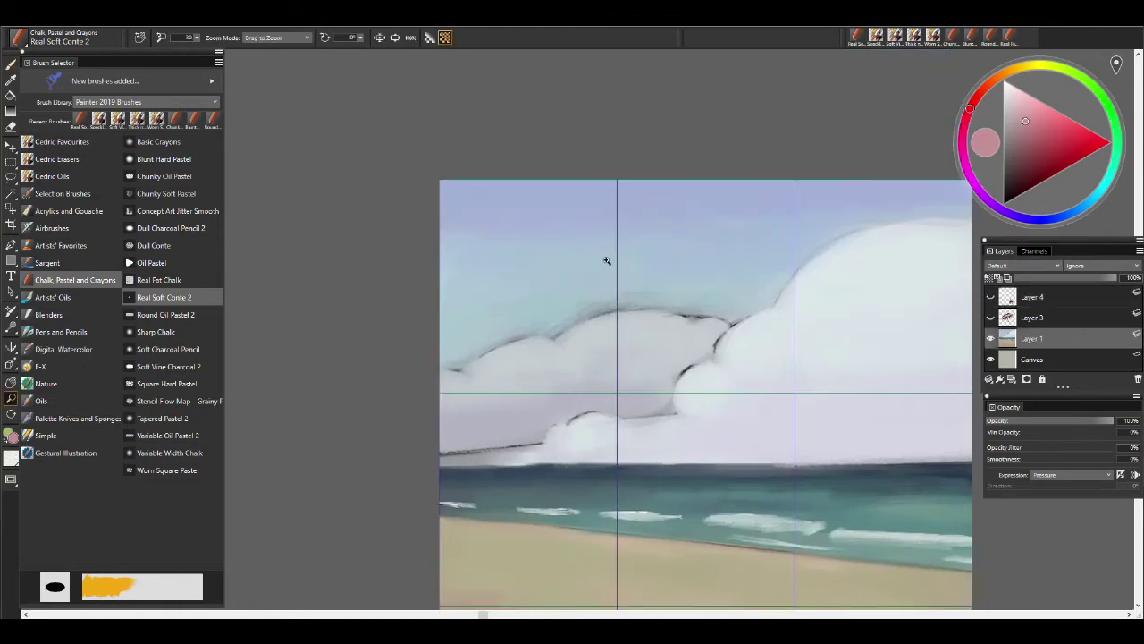
pyautogui.click(64, 177)
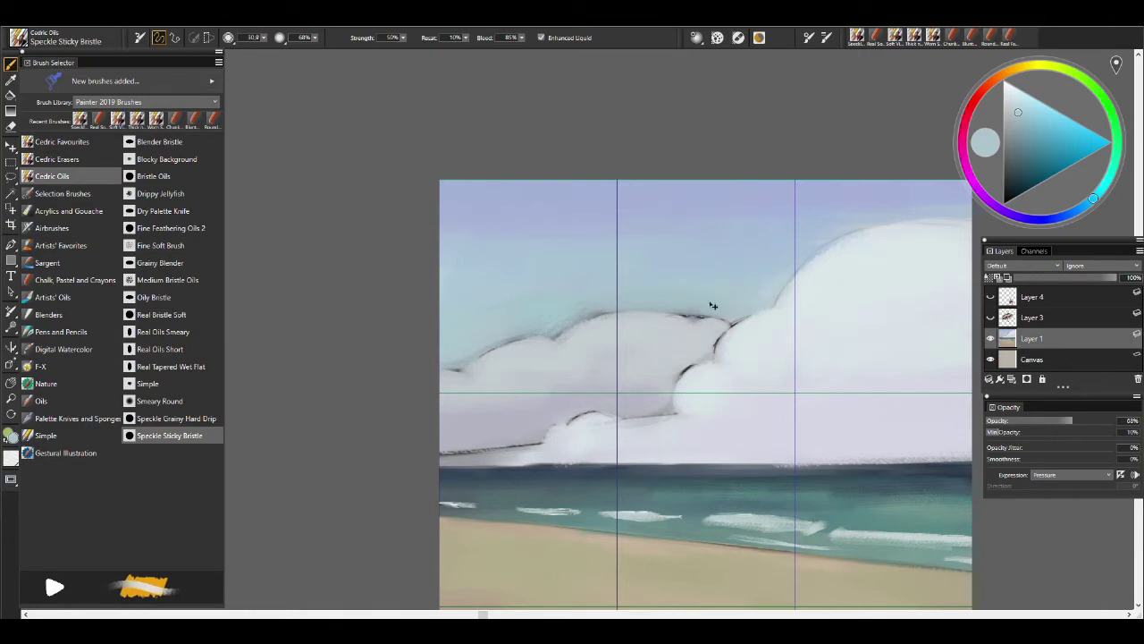
# Paint sampled sky blues along the tops of the grey and white clouds to cover their dark sketch lines.
pyautogui.moveTo(576, 316); pyautogui.dragTo(621, 309)
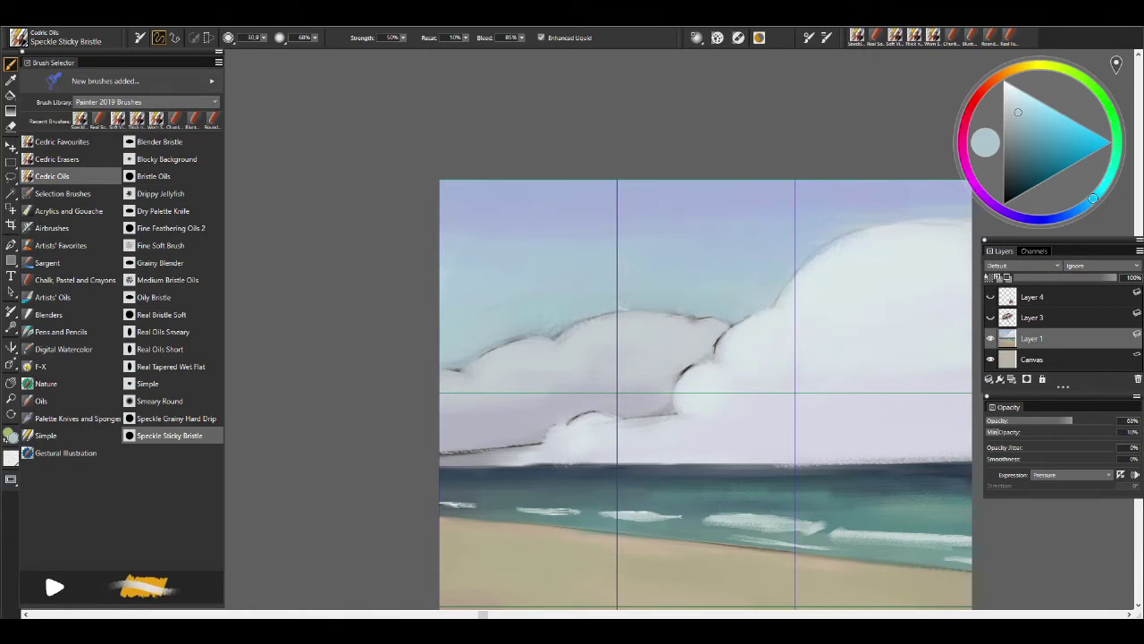
pyautogui.keyDown('alt'); pyautogui.click(547, 328); pyautogui.keyUp('alt')
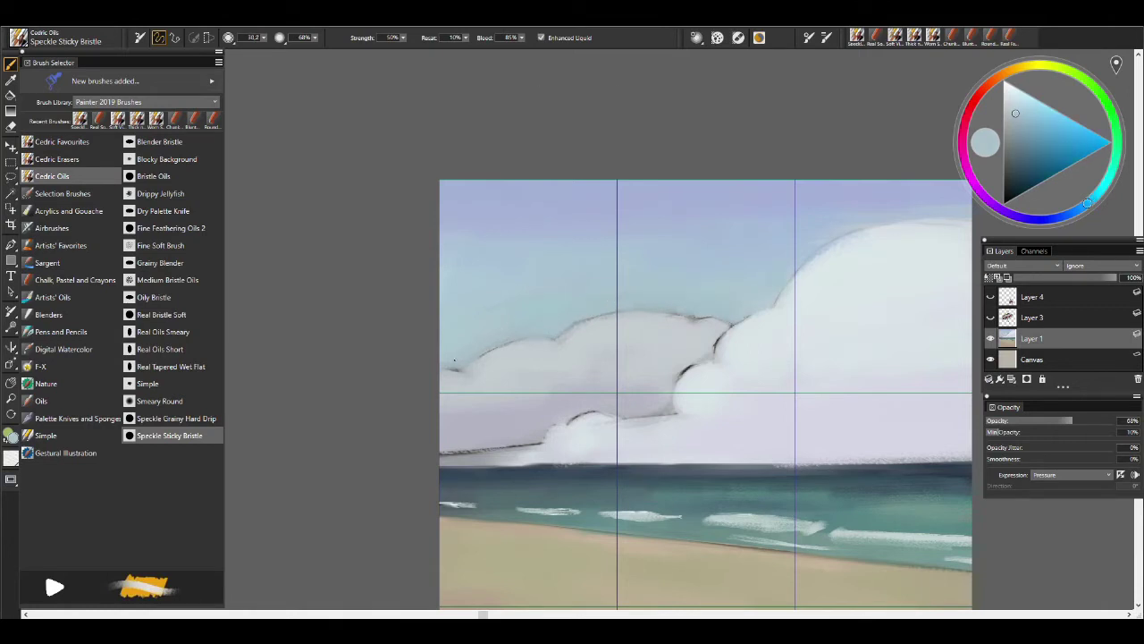
pyautogui.keyDown('alt'); pyautogui.click(468, 311); pyautogui.keyUp('alt')
pyautogui.keyDown('alt'); pyautogui.click(502, 188); pyautogui.keyUp('alt')
pyautogui.keyDown('alt'); pyautogui.click(781, 239); pyautogui.keyUp('alt')
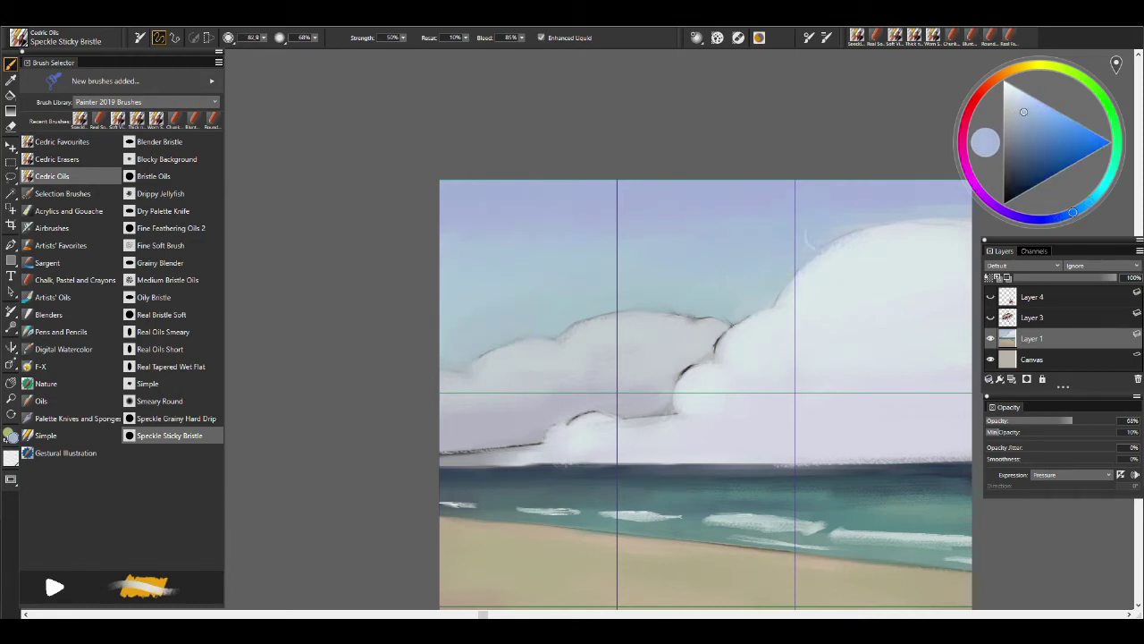
pyautogui.keyDown('alt'); pyautogui.click(744, 299); pyautogui.keyUp('alt')
pyautogui.moveTo(743, 299); pyautogui.dragTo(543, 359)
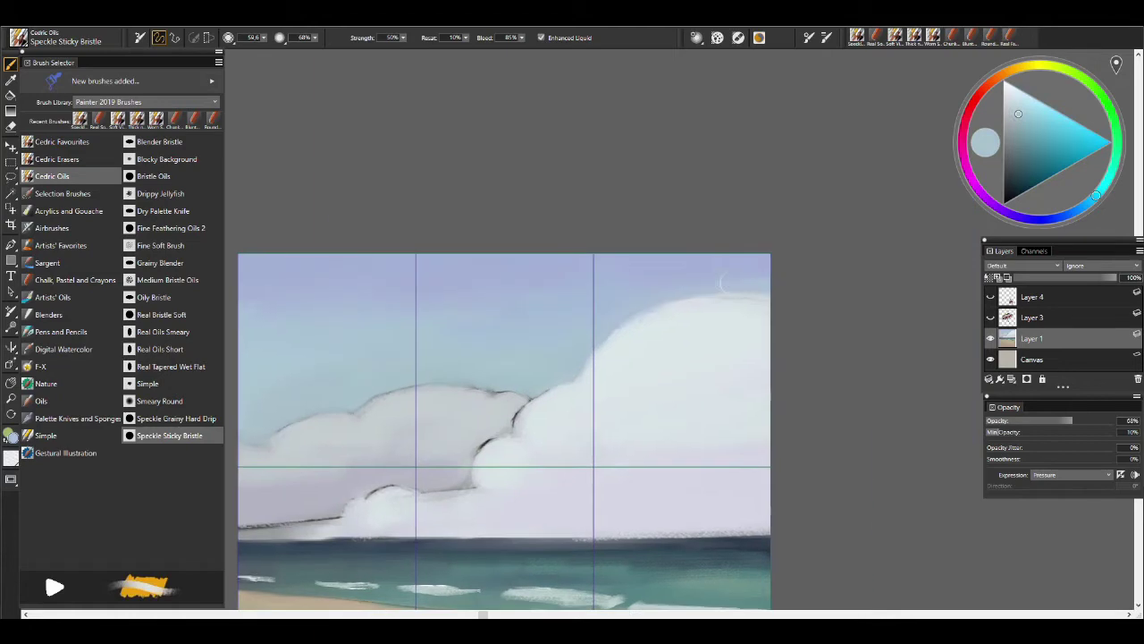
pyautogui.moveTo(279, 494); pyautogui.dragTo(631, 421)
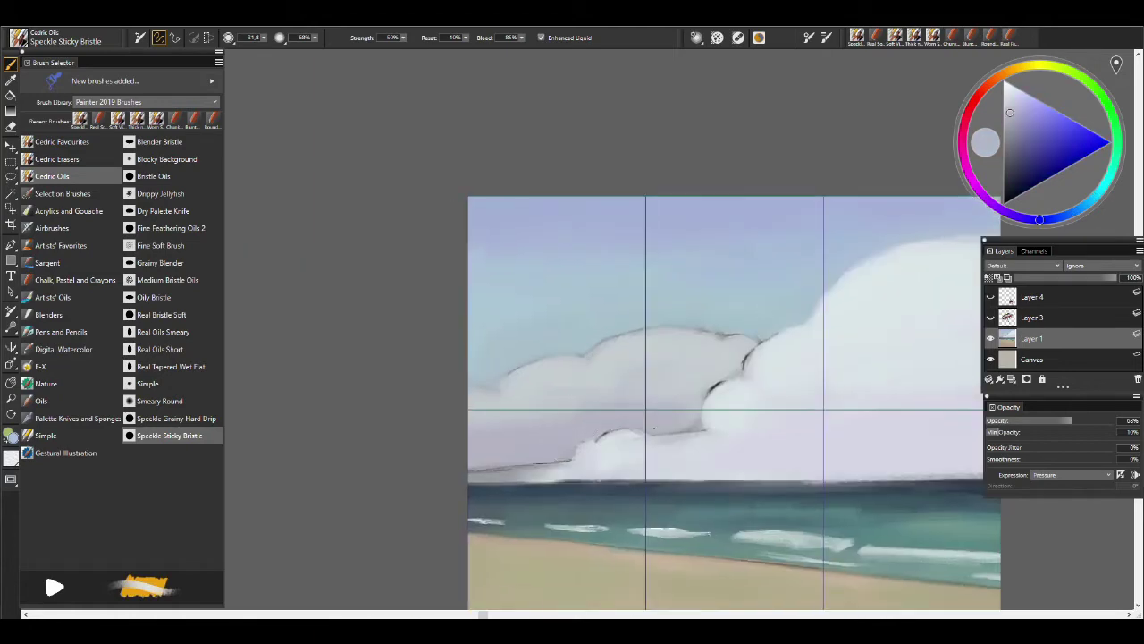
# Blend pale grey tones through the rear cloud and cover its dark outline beside the white cloud.
pyautogui.keyDown('alt'); pyautogui.click(559, 397); pyautogui.keyUp('alt')
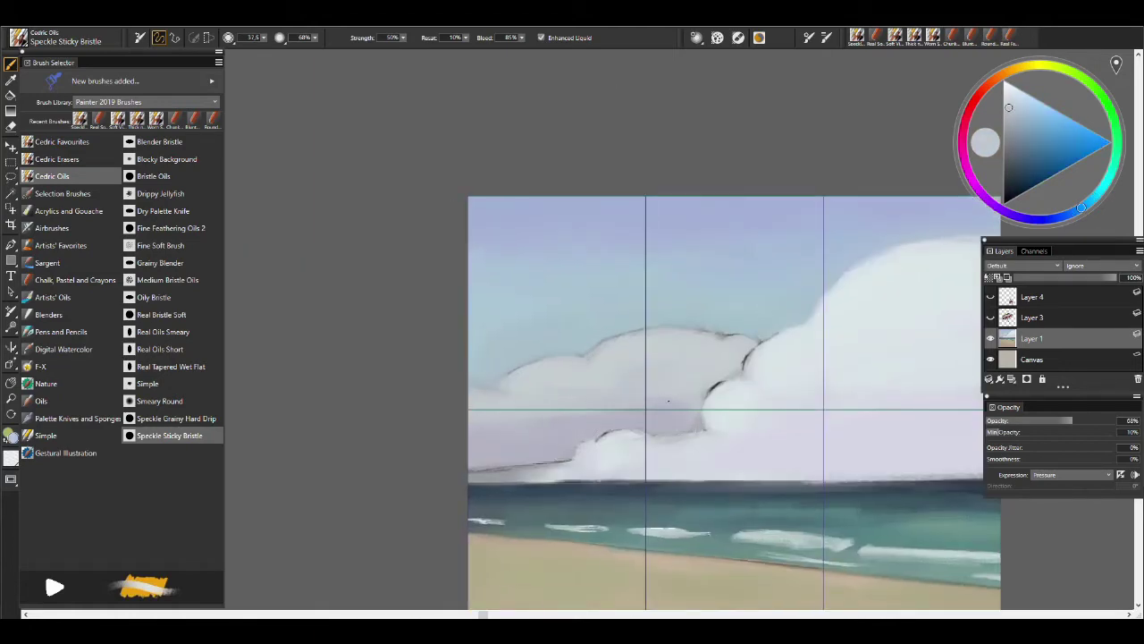
pyautogui.keyDown('alt'); pyautogui.click(587, 412); pyautogui.keyUp('alt')
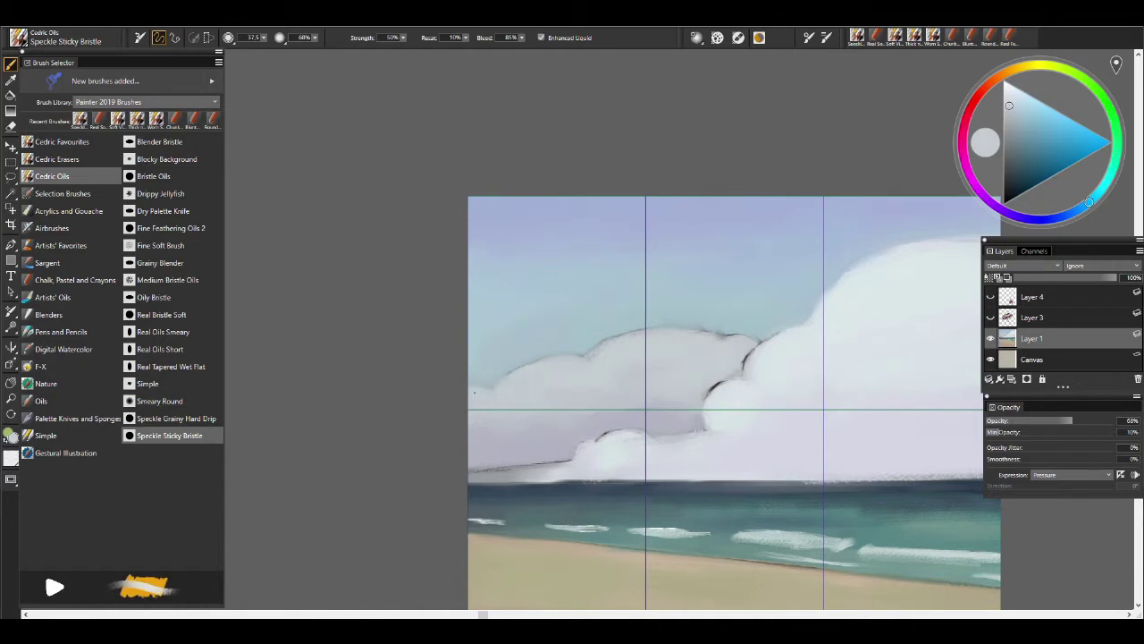
pyautogui.keyDown('alt'); pyautogui.click(638, 355); pyautogui.keyUp('alt')
pyautogui.moveTo(638, 355); pyautogui.dragTo(598, 336)
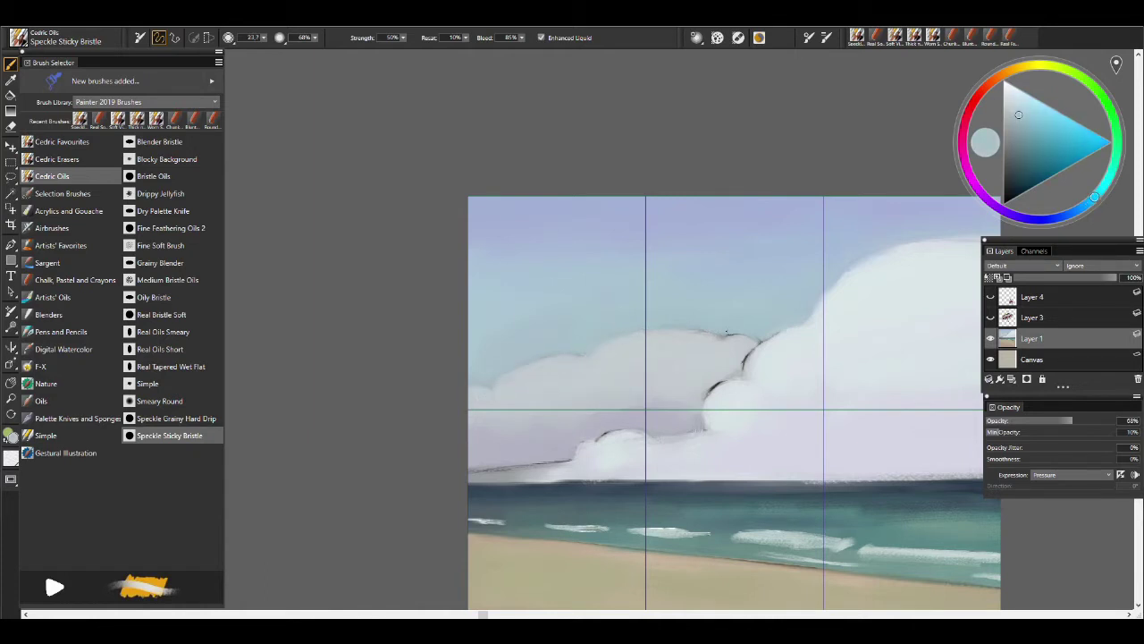
pyautogui.keyDown('alt'); pyautogui.click(716, 344); pyautogui.keyUp('alt')
pyautogui.keyDown('alt'); pyautogui.click(728, 353); pyautogui.keyUp('alt')
pyautogui.moveTo(728, 353); pyautogui.dragTo(743, 356)
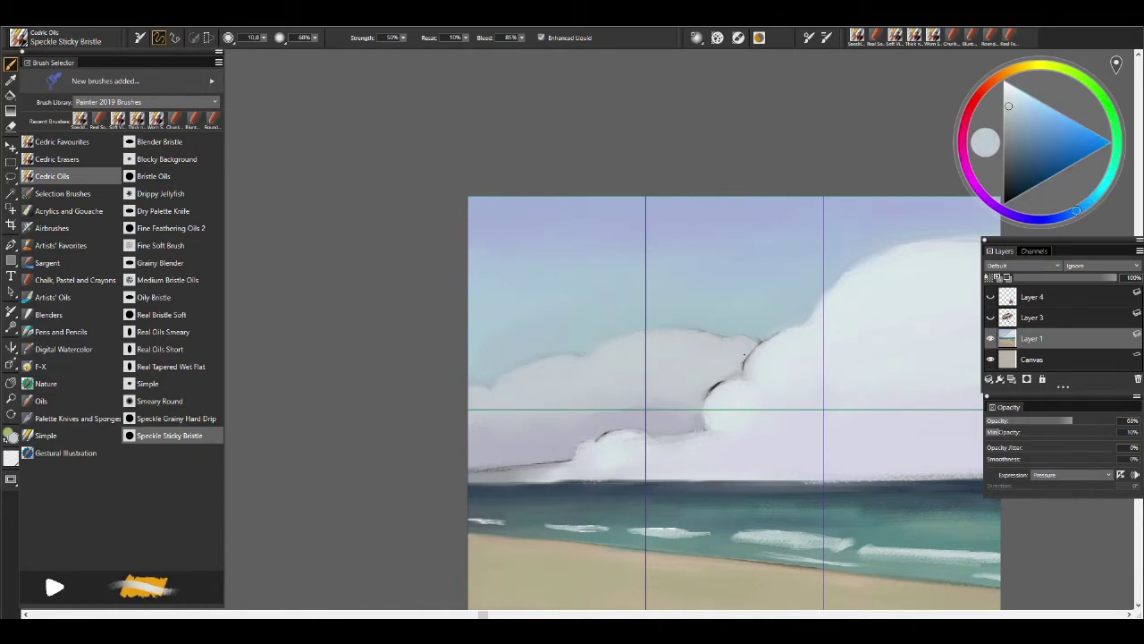
pyautogui.keyDown('alt'); pyautogui.click(726, 370); pyautogui.keyUp('alt')
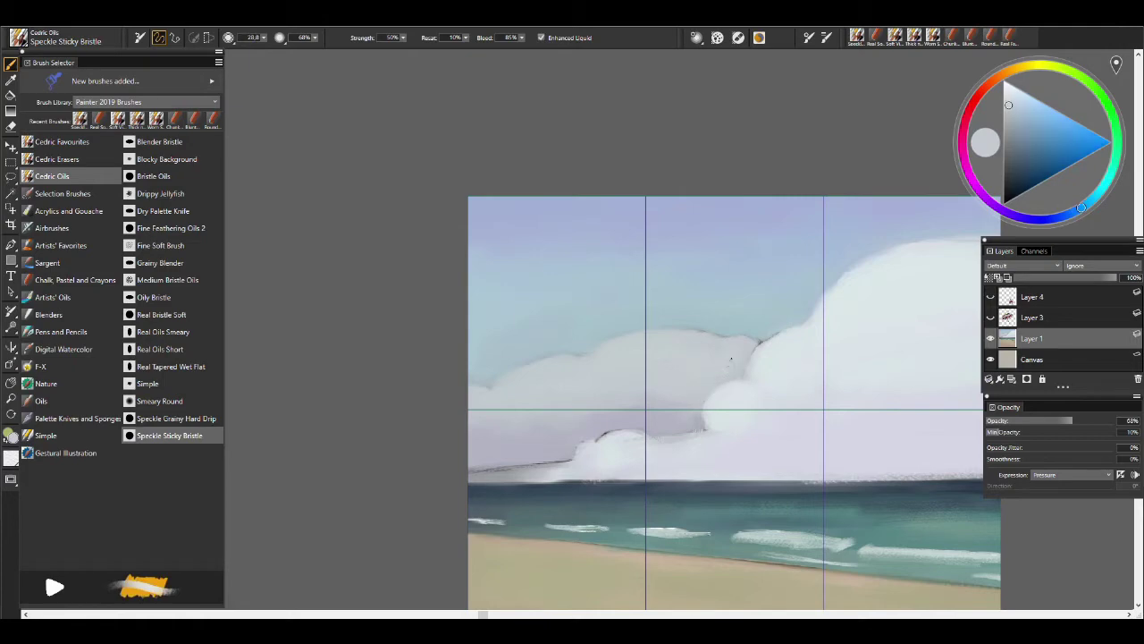
# Refine the rear cloud's upper edge against the sky with a small brush and sampled blue and grey tones.
pyautogui.press(']')
pyautogui.press(']')
pyautogui.scroll(3, 856, 352)
pyautogui.press('[')
pyautogui.press('[')
pyautogui.press('[')
pyautogui.press('[')
pyautogui.press('[')
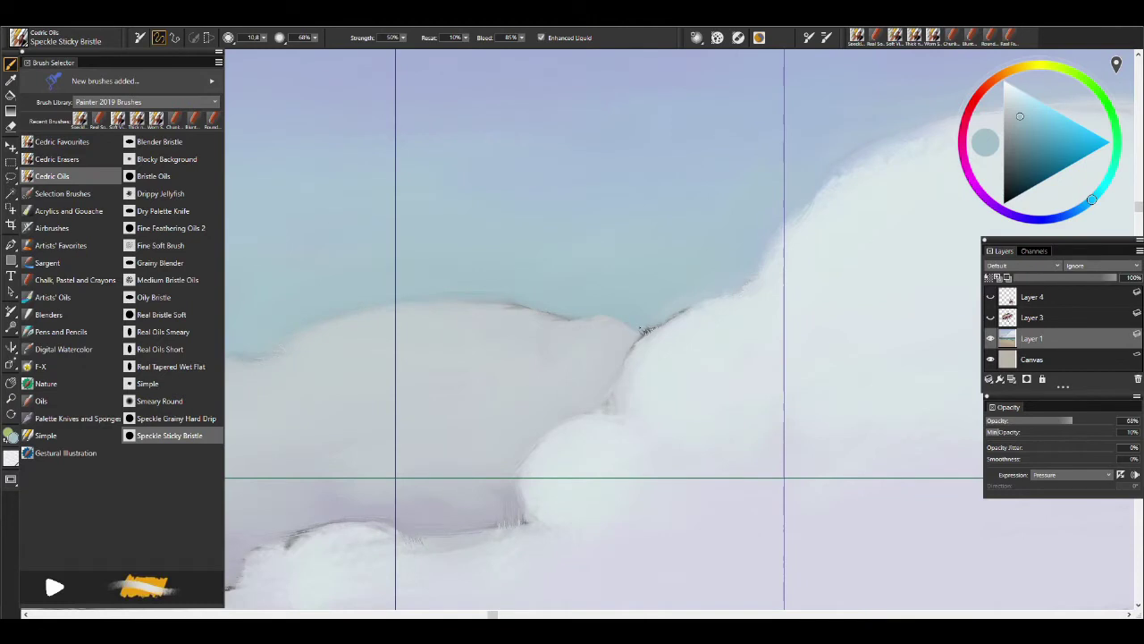
pyautogui.keyDown('alt'); pyautogui.click(680, 300); pyautogui.keyUp('alt')
pyautogui.moveTo(506, 308); pyautogui.dragTo(558, 319)
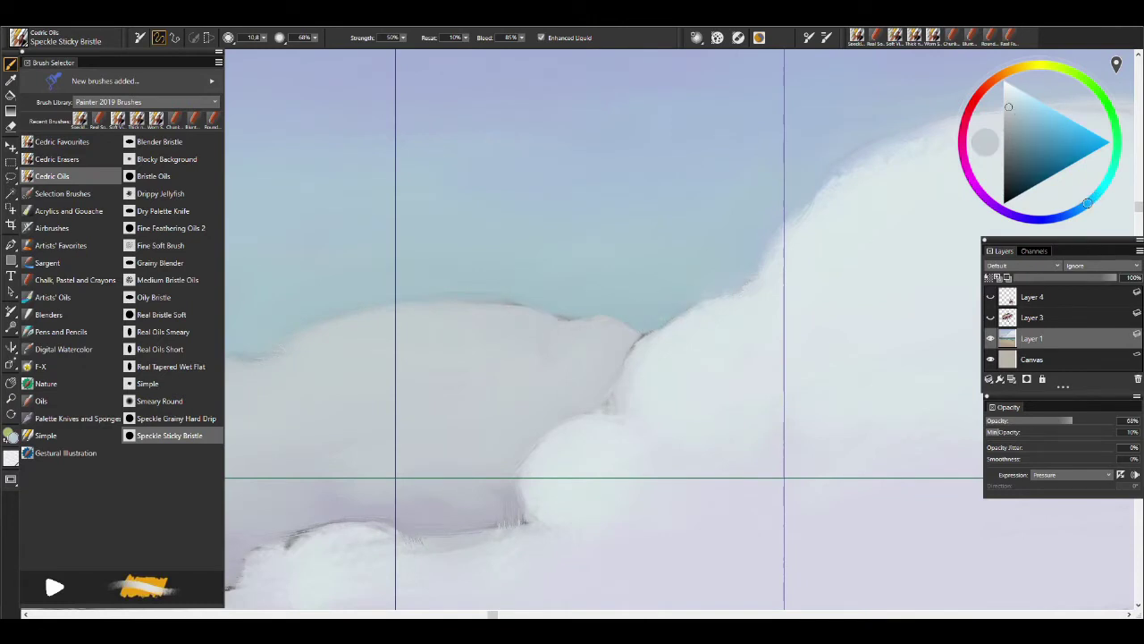
pyautogui.keyDown('alt'); pyautogui.click(512, 318); pyautogui.keyUp('alt')
pyautogui.moveTo(435, 302); pyautogui.dragTo(524, 301)
pyautogui.keyDown('alt'); pyautogui.click(501, 308); pyautogui.keyUp('alt')
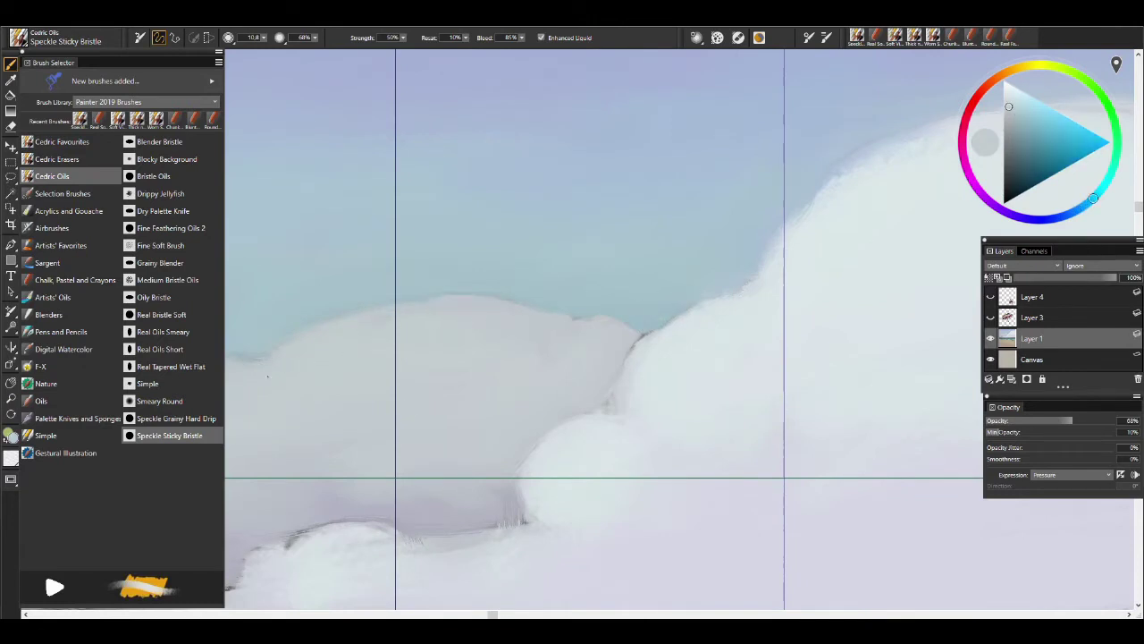
# Smooth the far-left part of the grey cloud and its edge with sampled pale greys.
pyautogui.moveTo(259, 360); pyautogui.dragTo(450, 351)
pyautogui.moveTo(270, 397); pyautogui.dragTo(369, 378)
pyautogui.press(']')
pyautogui.keyDown('alt'); pyautogui.click(369, 379); pyautogui.keyUp('alt')
pyautogui.keyDown('alt'); pyautogui.click(353, 372); pyautogui.keyUp('alt')
pyautogui.keyDown('alt'); pyautogui.click(438, 364); pyautogui.keyUp('alt')
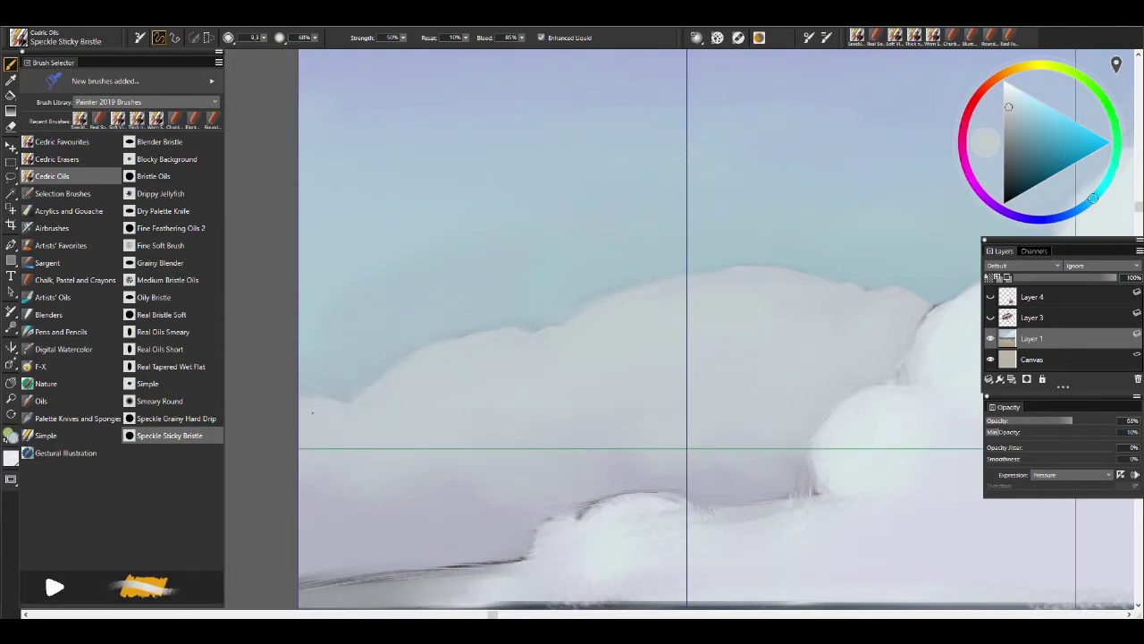
# Define the large white cloud's rounded top and side with sampled off-white paint and an enlarged brush.
pyautogui.hotkey('ctrl', '-')
pyautogui.press('m')
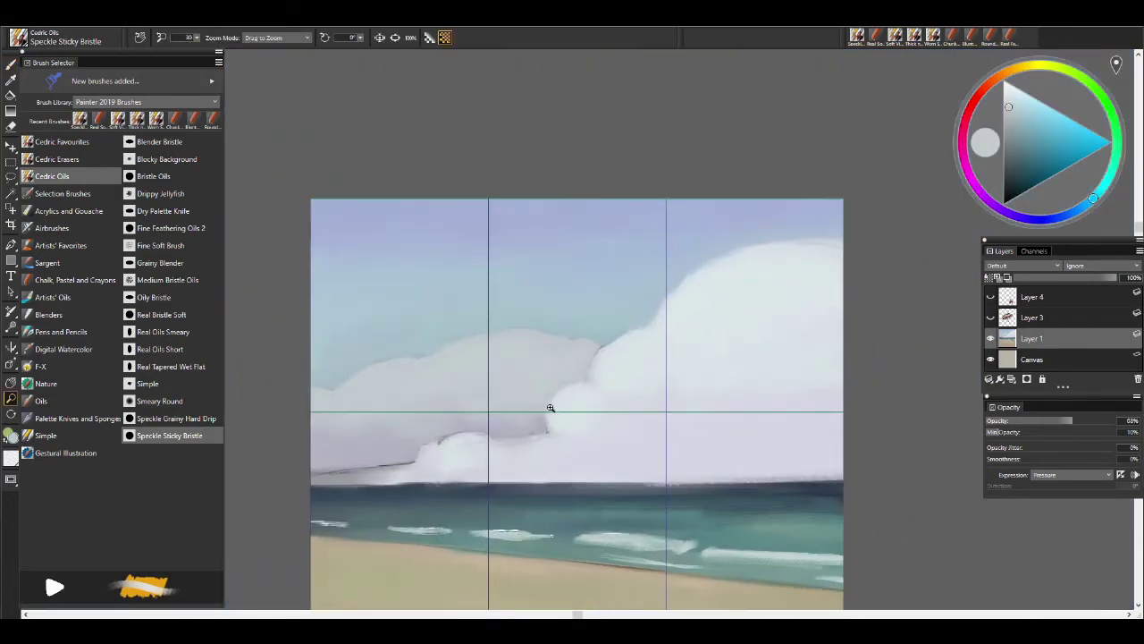
pyautogui.click(796, 328)
pyautogui.press('b')
pyautogui.keyDown('alt'); pyautogui.click(646, 263); pyautogui.keyUp('alt')
pyautogui.press(']')
pyautogui.press(']')
pyautogui.press(']')
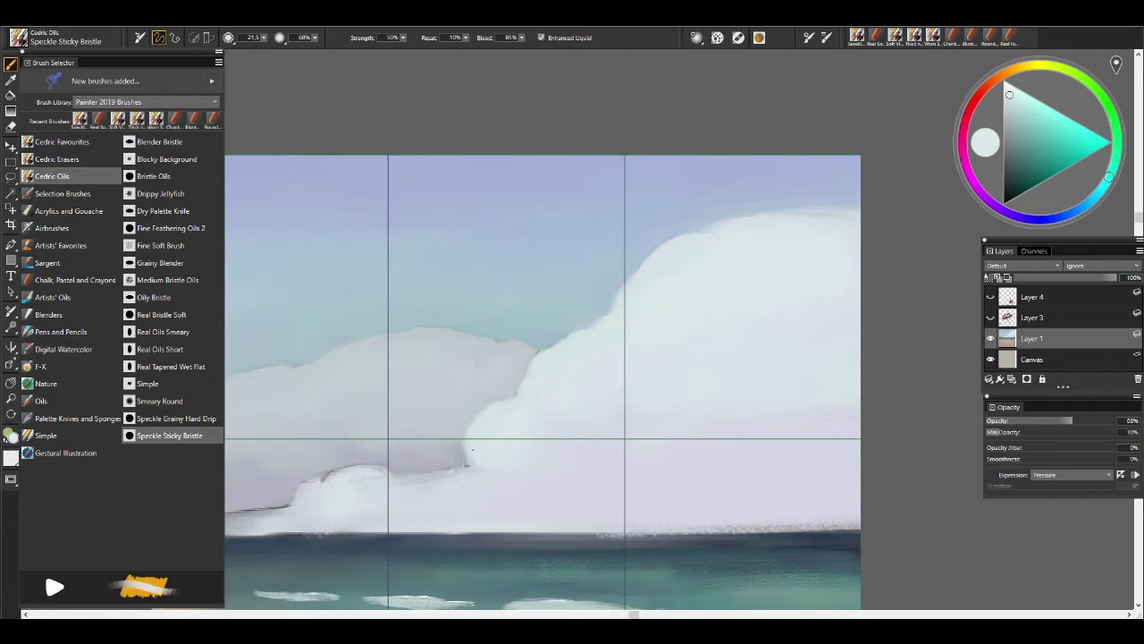
pyautogui.moveTo(786, 260); pyautogui.dragTo(747, 258)
pyautogui.moveTo(826, 225)
pyautogui.mouseDown()
pyautogui.moveTo(787, 220)
pyautogui.moveTo(713, 233)
pyautogui.moveTo(672, 271)
pyautogui.mouseUp()
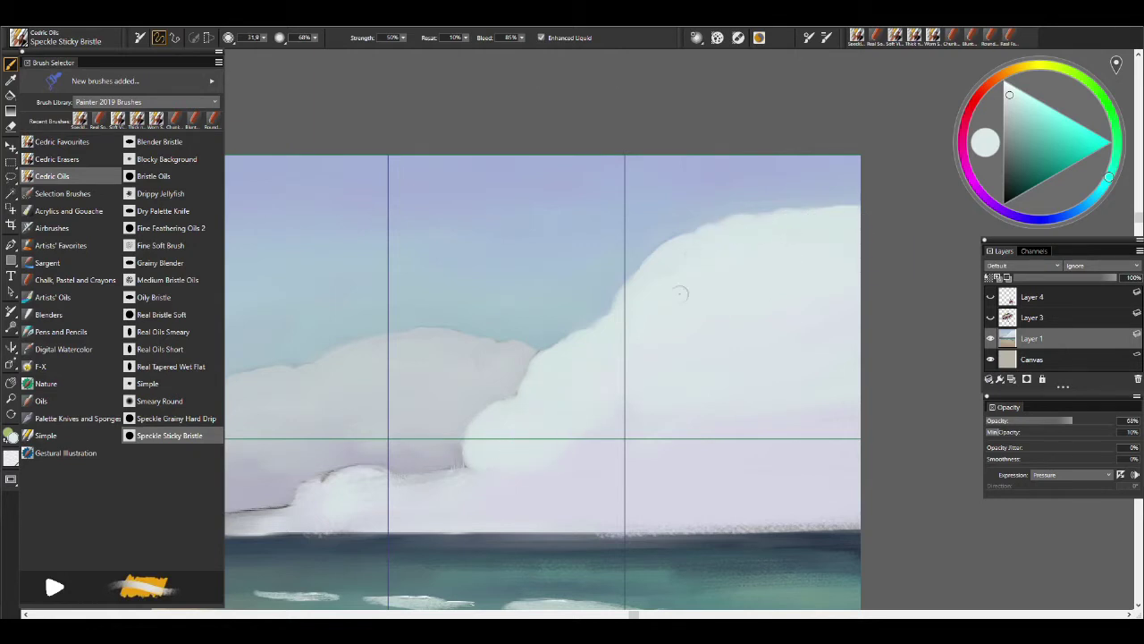
# Shade the lower body of the large white cloud with a broad brush in sampled pale lilac.
pyautogui.keyDown('alt'); pyautogui.click(593, 444); pyautogui.keyUp('alt')
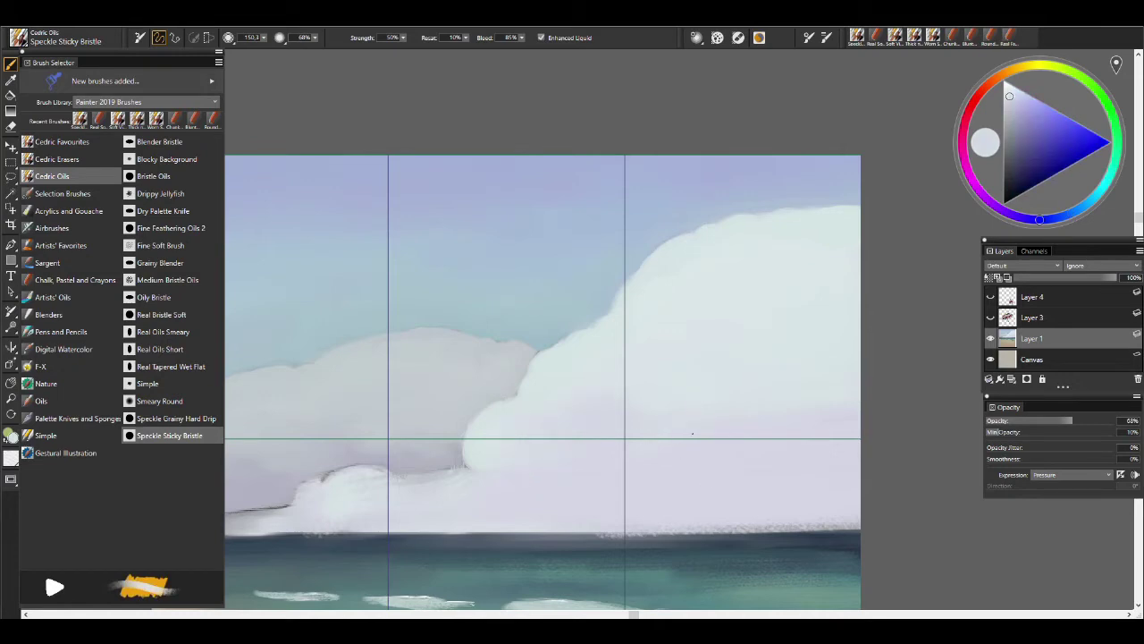
pyautogui.moveTo(527, 492); pyautogui.dragTo(721, 446)
pyautogui.moveTo(720, 447); pyautogui.dragTo(706, 447)
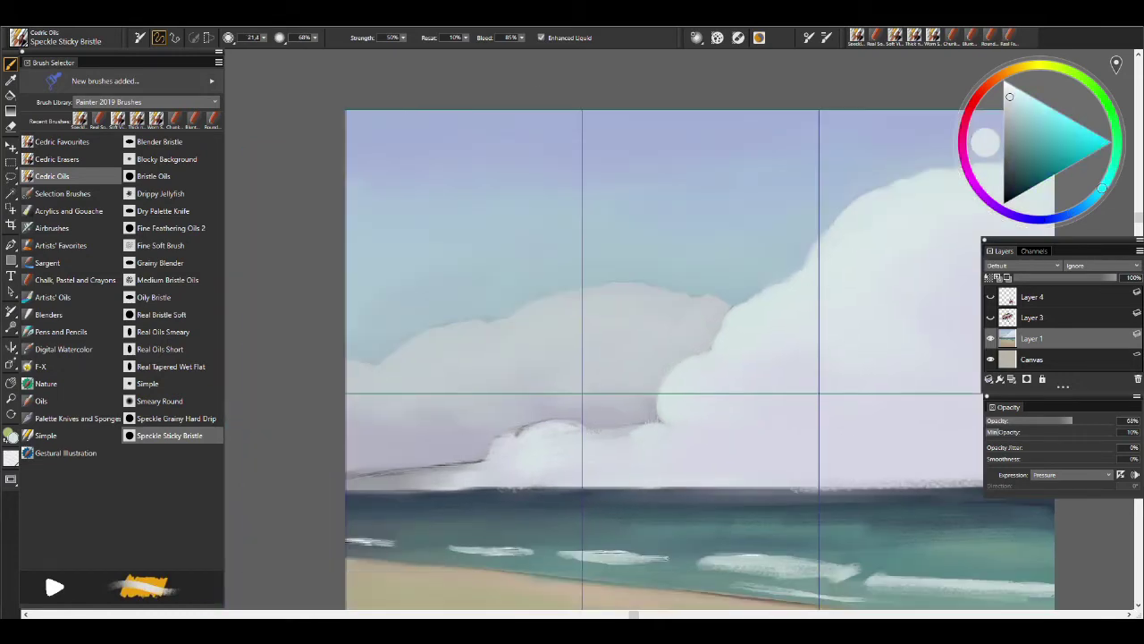
# Paint the low cloud above the horizon off-white and cover its sketch lines, blending the grey-lilac cloud behind it.
pyautogui.moveTo(637, 433); pyautogui.dragTo(585, 439)
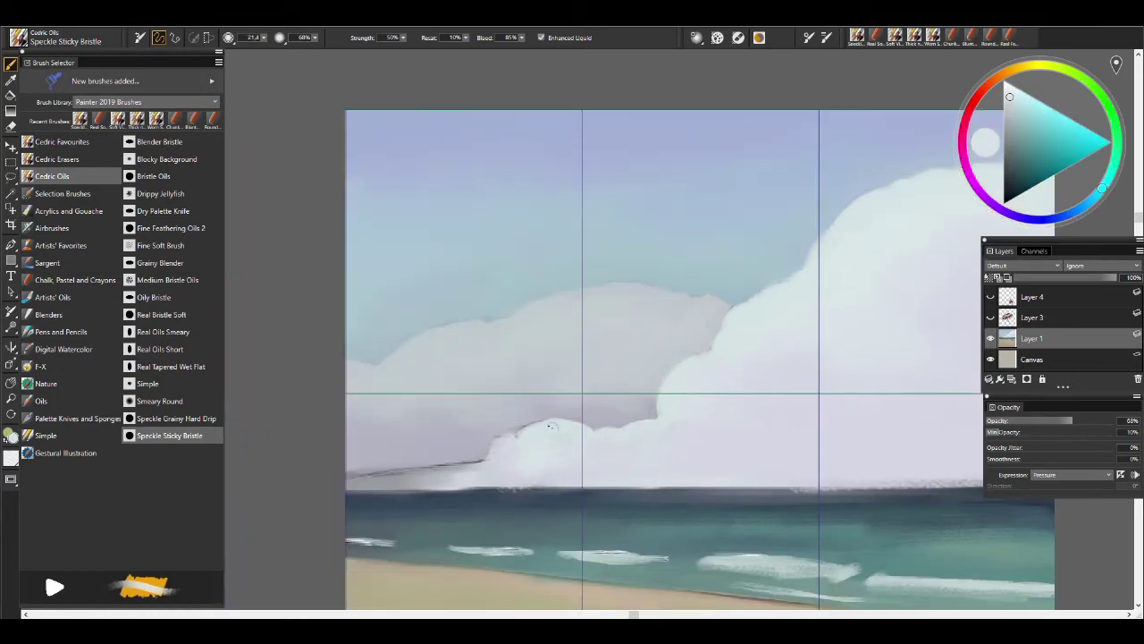
pyautogui.moveTo(478, 483)
pyautogui.mouseDown()
pyautogui.moveTo(506, 450)
pyautogui.moveTo(322, 483)
pyautogui.moveTo(519, 481)
pyautogui.moveTo(347, 486)
pyautogui.moveTo(488, 488)
pyautogui.moveTo(337, 484)
pyautogui.moveTo(617, 477)
pyautogui.mouseUp()
pyautogui.keyDown('alt'); pyautogui.click(494, 477); pyautogui.keyUp('alt')
pyautogui.keyDown('alt'); pyautogui.click(556, 431); pyautogui.keyUp('alt')
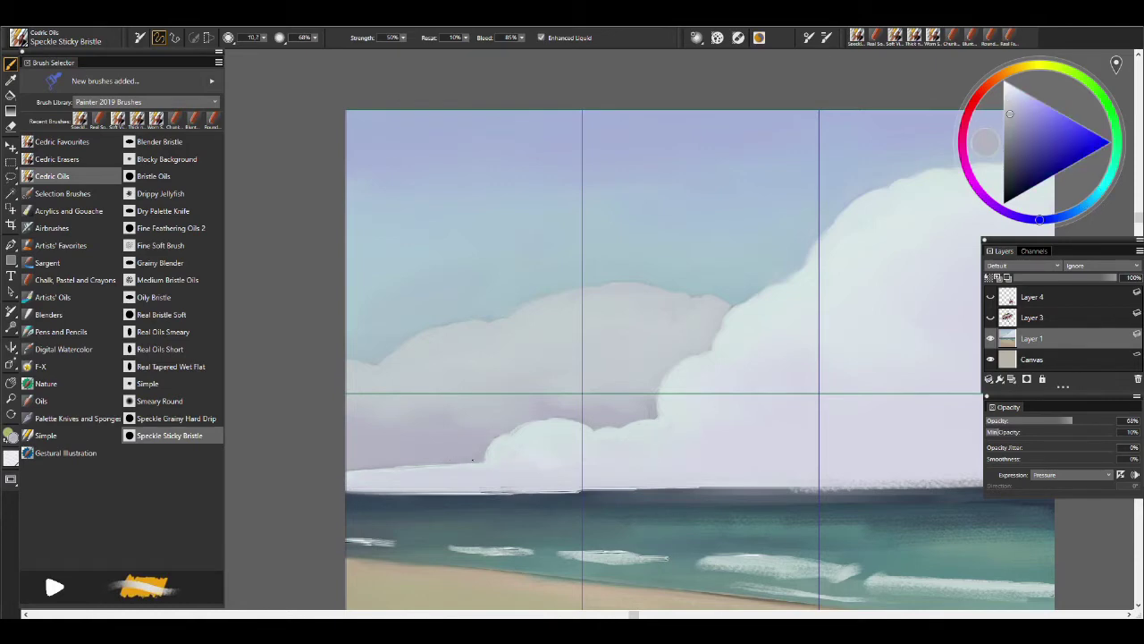
pyautogui.moveTo(678, 434); pyautogui.dragTo(642, 414)
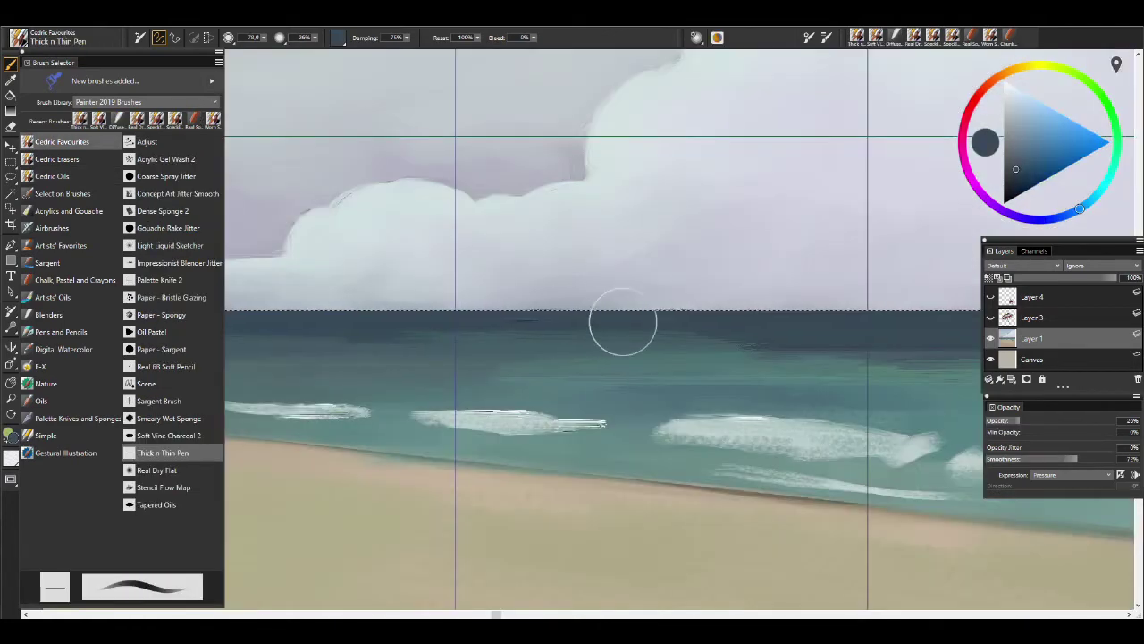
# Clear the selection below the horizon and save the painting.
pyautogui.hscroll(-3, 710, 337)
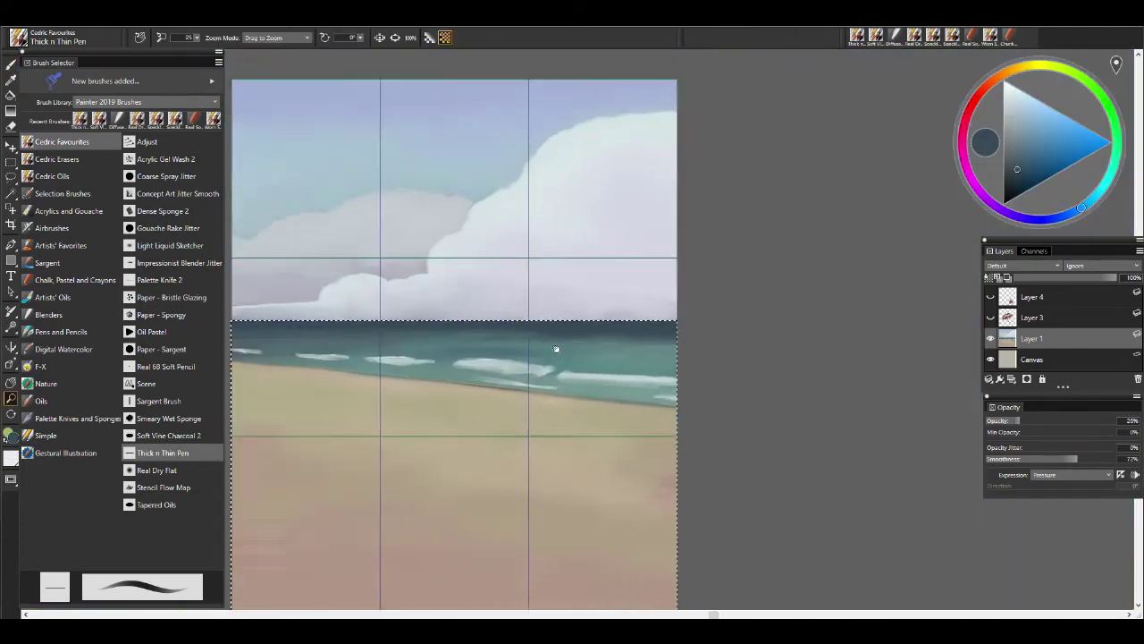
pyautogui.hscroll(-3, 556, 349)
pyautogui.hotkey('ctrl', 'd')
pyautogui.hotkey('alt', 'f')
pyautogui.press('s')
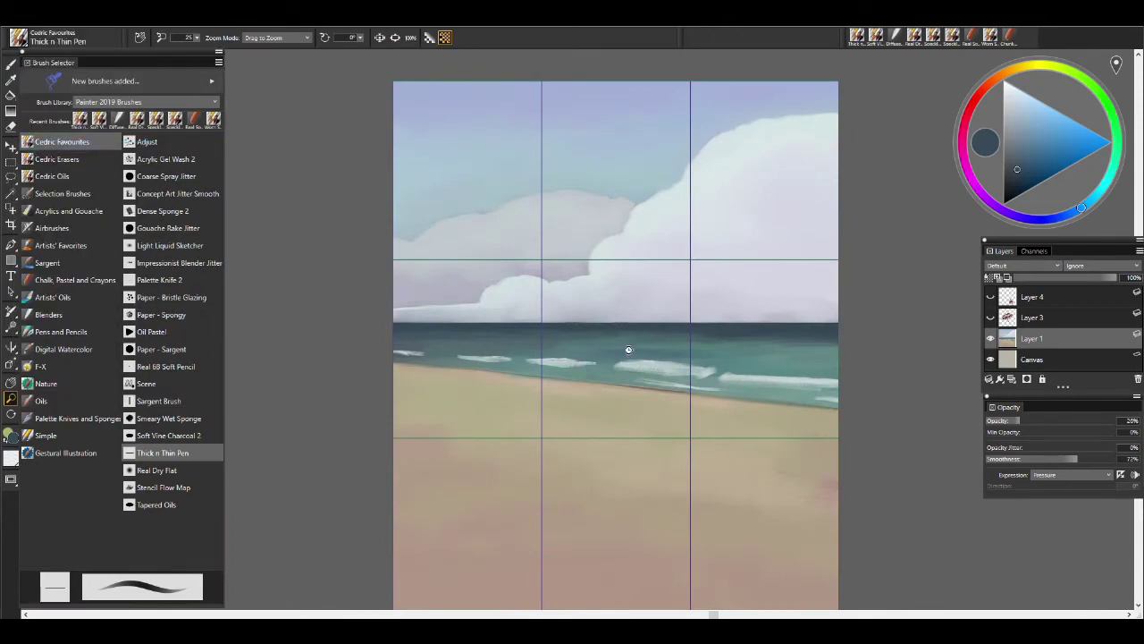
# Soften the sand along the shoreline with sampled beige tones using Soft Vine Charcoal 2 from Cedric Favourites.
pyautogui.click(674, 406)
pyautogui.moveTo(483, 429); pyautogui.dragTo(547, 462)
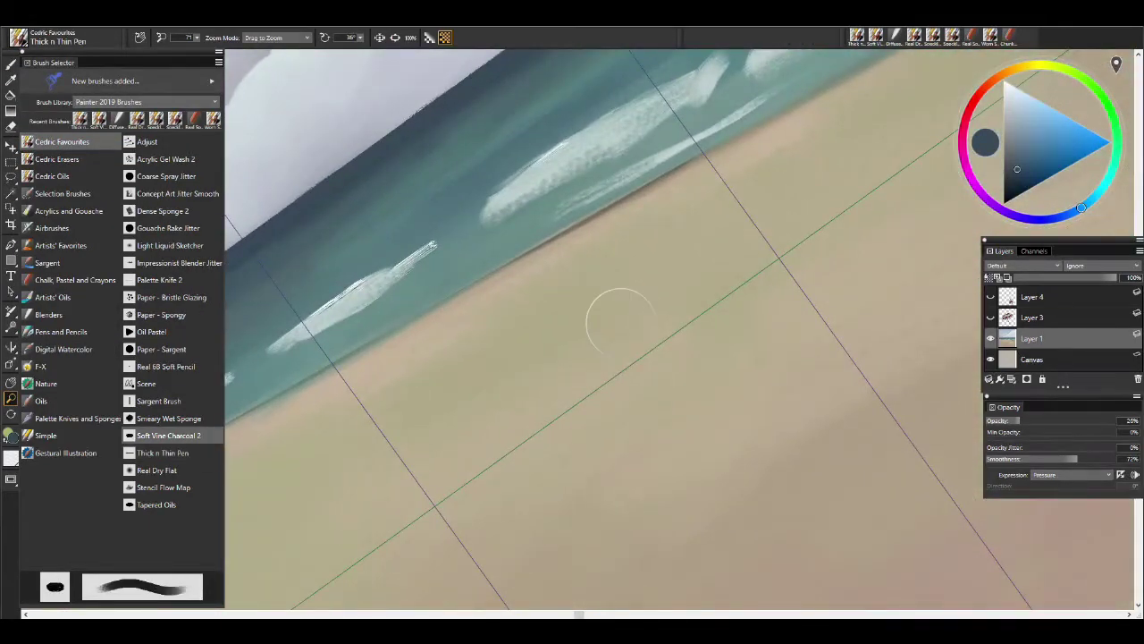
pyautogui.keyDown('alt'); pyautogui.click(646, 204); pyautogui.keyUp('alt')
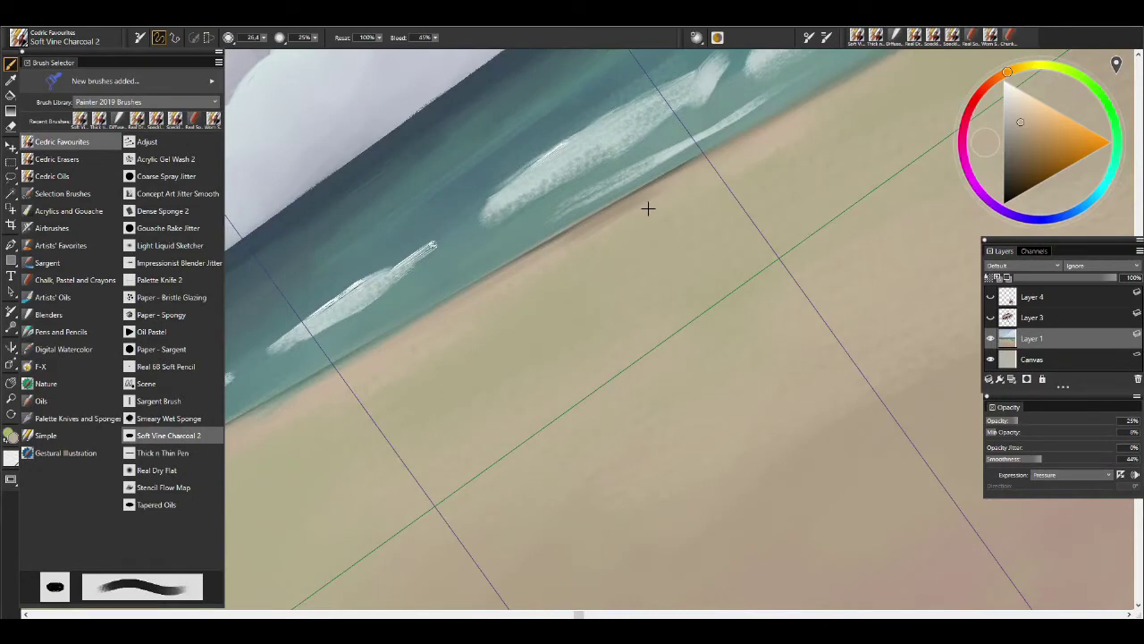
pyautogui.keyDown('alt'); pyautogui.click(472, 284); pyautogui.keyUp('alt')
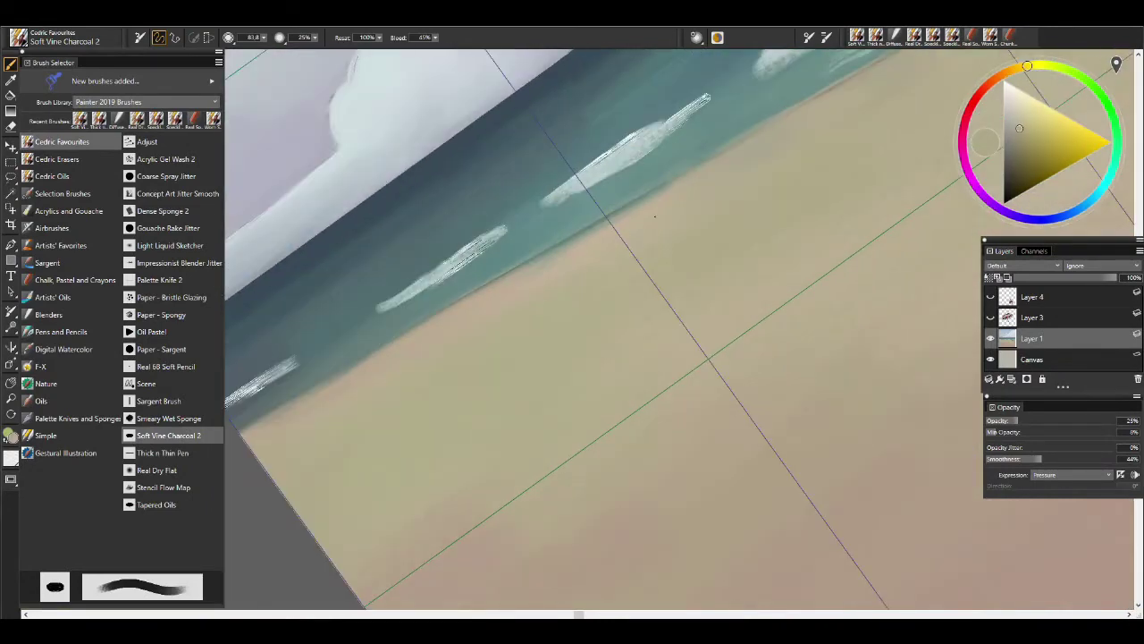
# Blend sampled teal tones through the sea around the white waves and along the shoreline.
pyautogui.keyDown('alt'); pyautogui.click(487, 335); pyautogui.keyUp('alt')
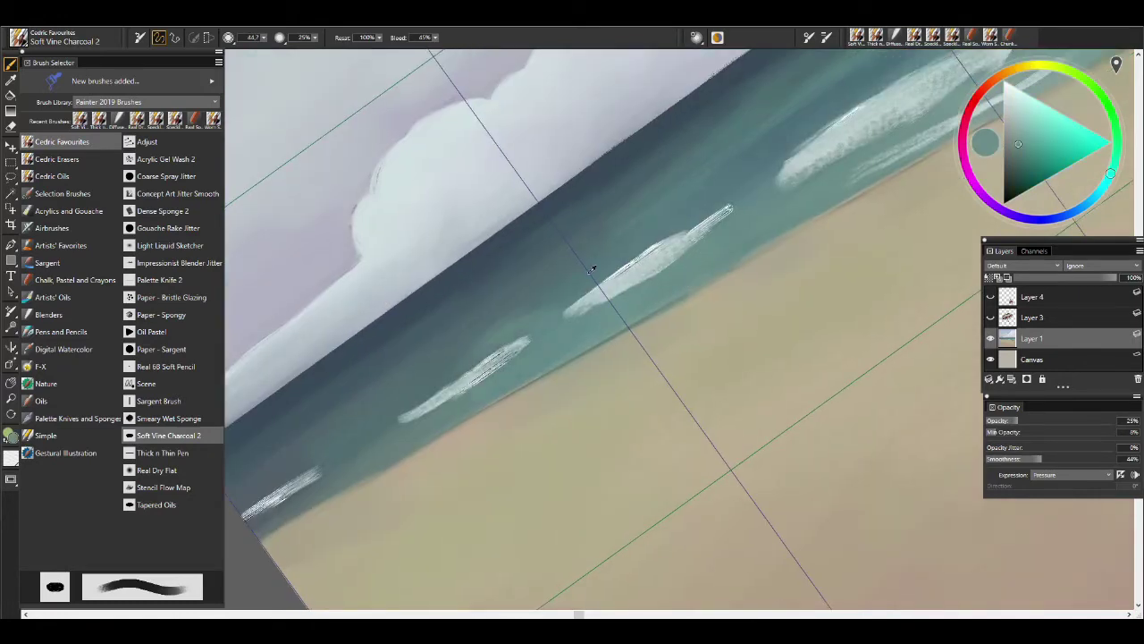
pyautogui.keyDown('alt'); pyautogui.click(516, 332); pyautogui.keyUp('alt')
pyautogui.keyDown('alt'); pyautogui.click(474, 324); pyautogui.keyUp('alt')
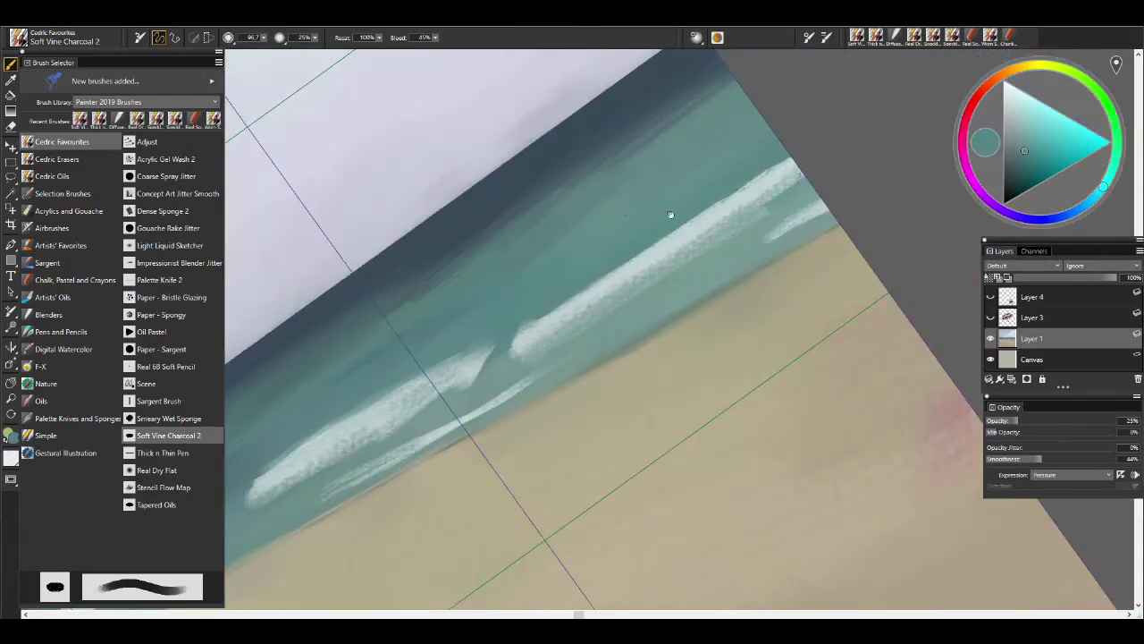
# Refine the right-hand waves with sampled teal and off-white tones, softening their ends and lower edges with Soft Vine Charcoal 2.
pyautogui.keyDown('alt'); pyautogui.click(670, 214); pyautogui.keyUp('alt')
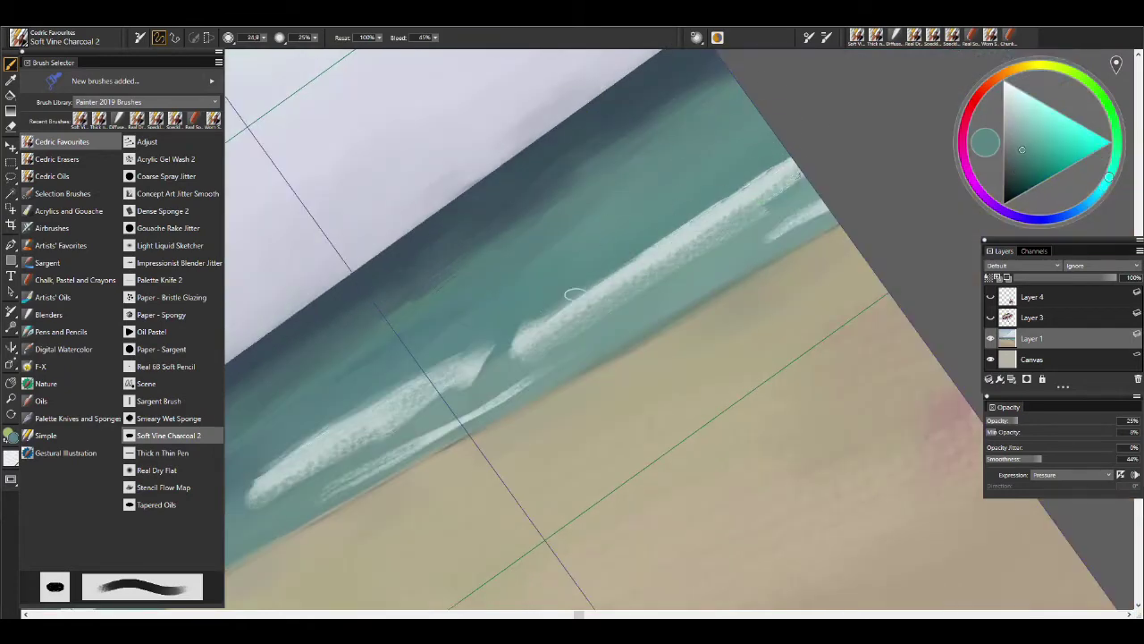
pyautogui.moveTo(536, 332); pyautogui.dragTo(514, 353)
pyautogui.press(']')
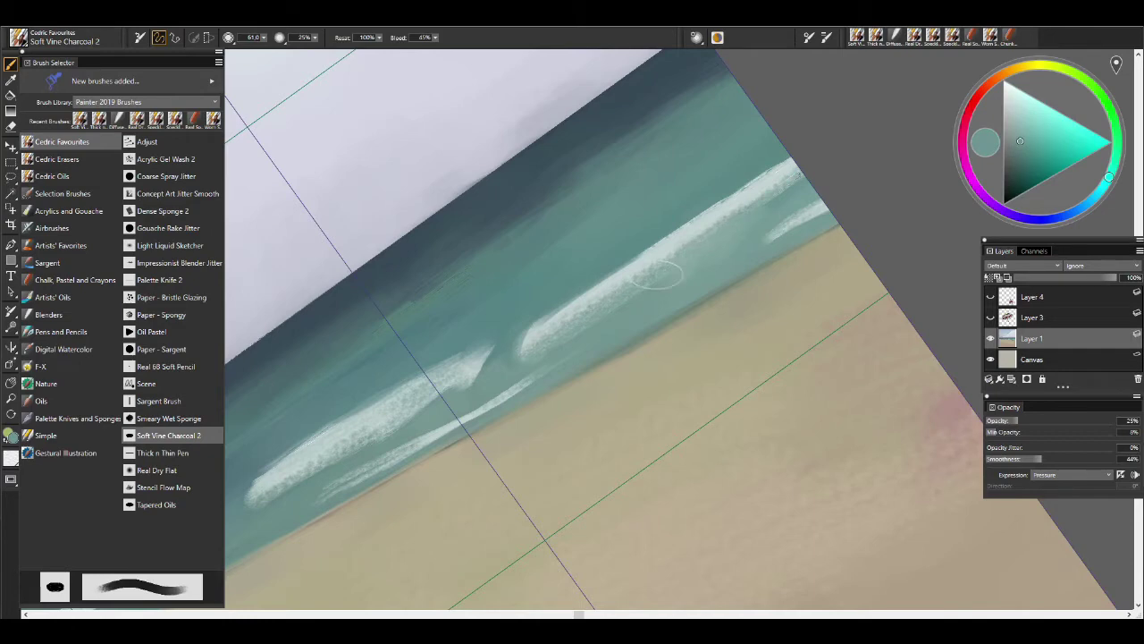
pyautogui.keyDown('alt'); pyautogui.click(592, 317); pyautogui.keyUp('alt')
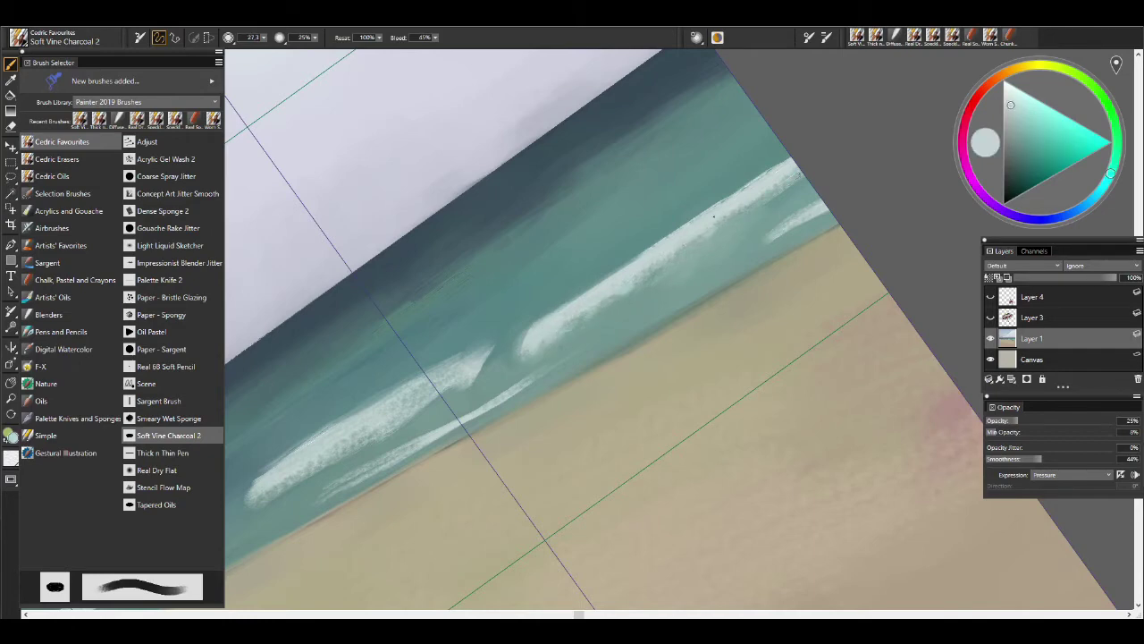
pyautogui.keyDown('alt'); pyautogui.click(831, 202); pyautogui.keyUp('alt')
# Reshape the middle wave with sampled off-white and teal, smoothing its grainy foam and rounded left end.
pyautogui.moveTo(529, 381); pyautogui.dragTo(703, 253)
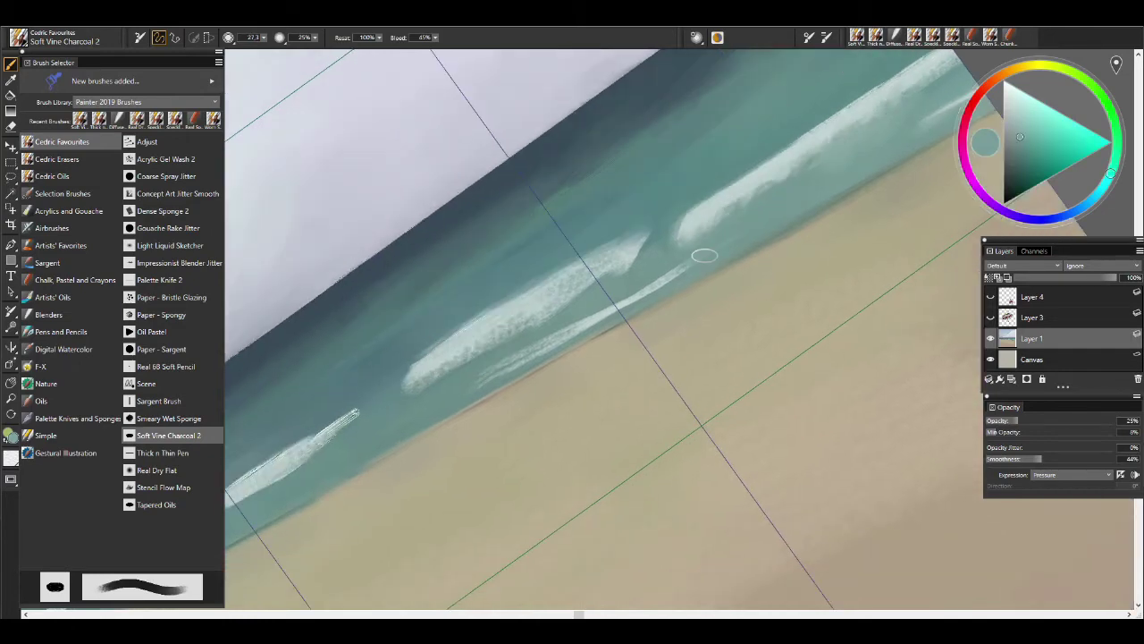
pyautogui.keyDown('alt'); pyautogui.click(676, 202); pyautogui.keyUp('alt')
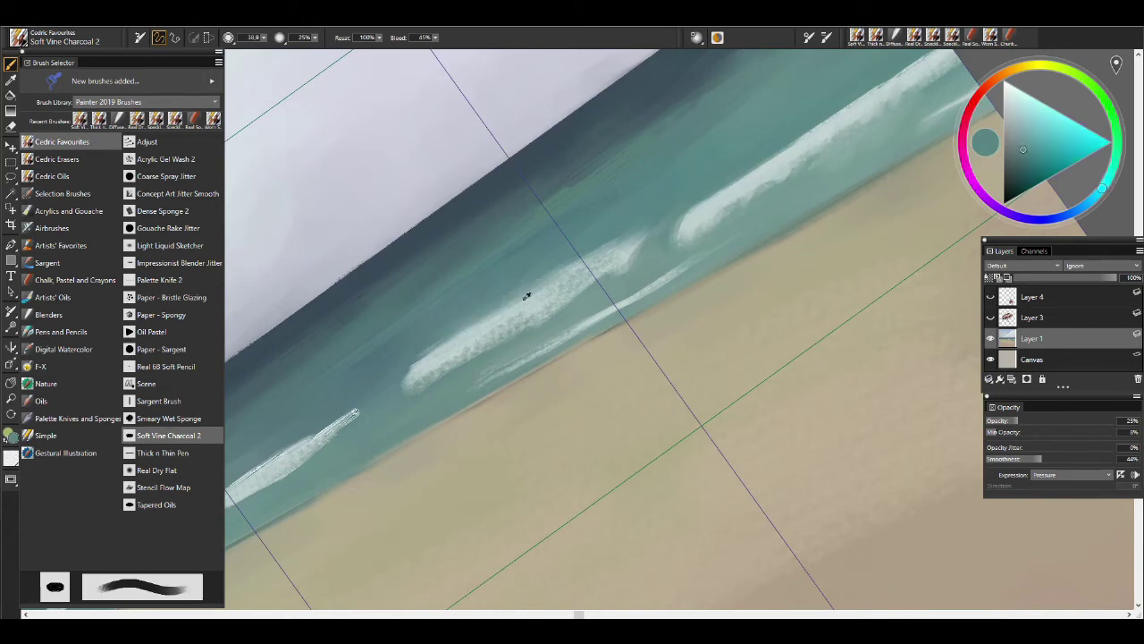
pyautogui.keyDown('alt'); pyautogui.click(415, 382); pyautogui.keyUp('alt')
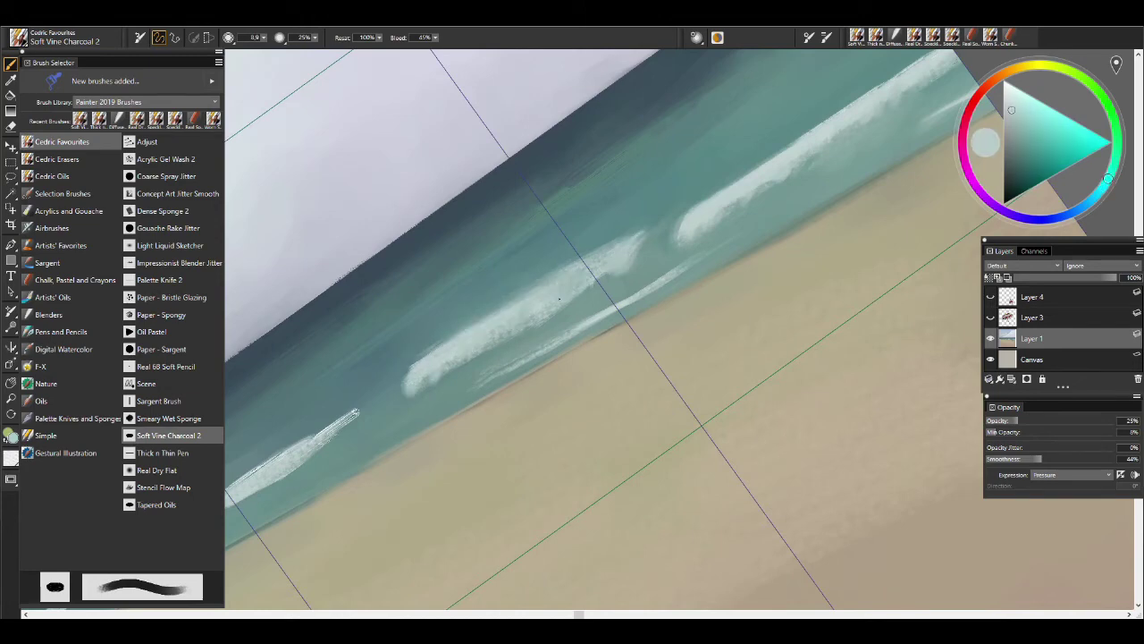
pyautogui.keyDown('alt'); pyautogui.click(633, 234); pyautogui.keyUp('alt')
# Break up the lower edges of the white waves with sampled off-white foam texture using the Stencil Flow Map brush.
pyautogui.click(164, 487)
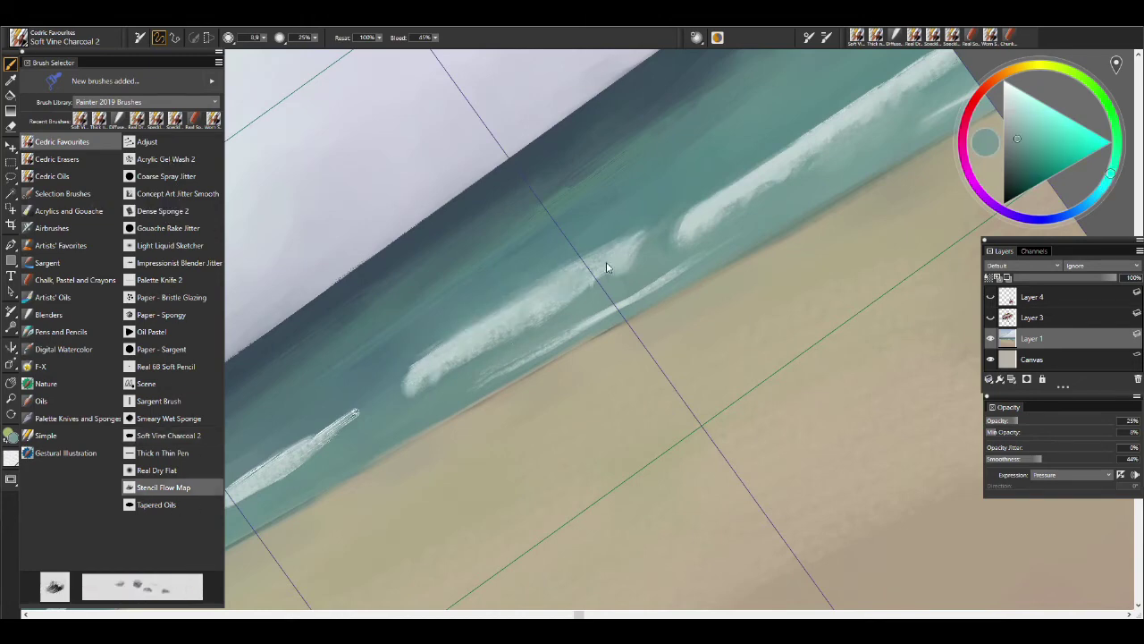
pyautogui.keyDown('alt'); pyautogui.click(415, 382); pyautogui.keyUp('alt')
pyautogui.moveTo(600, 283); pyautogui.dragTo(619, 267)
pyautogui.keyDown('alt'); pyautogui.click(479, 347); pyautogui.keyUp('alt')
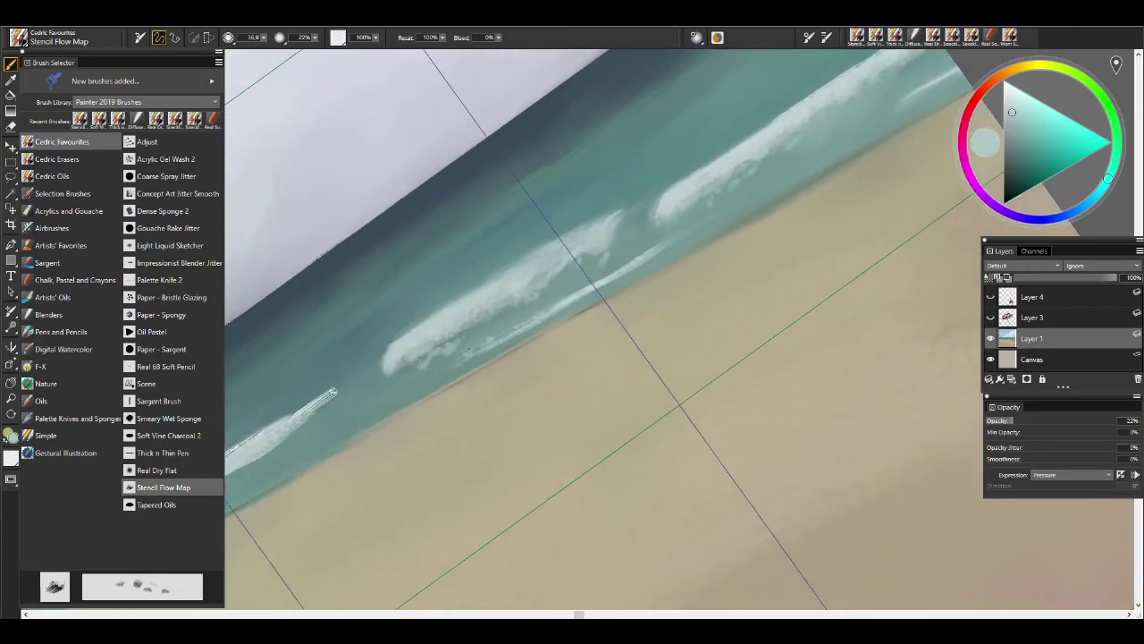
pyautogui.moveTo(431, 357); pyautogui.dragTo(663, 245)
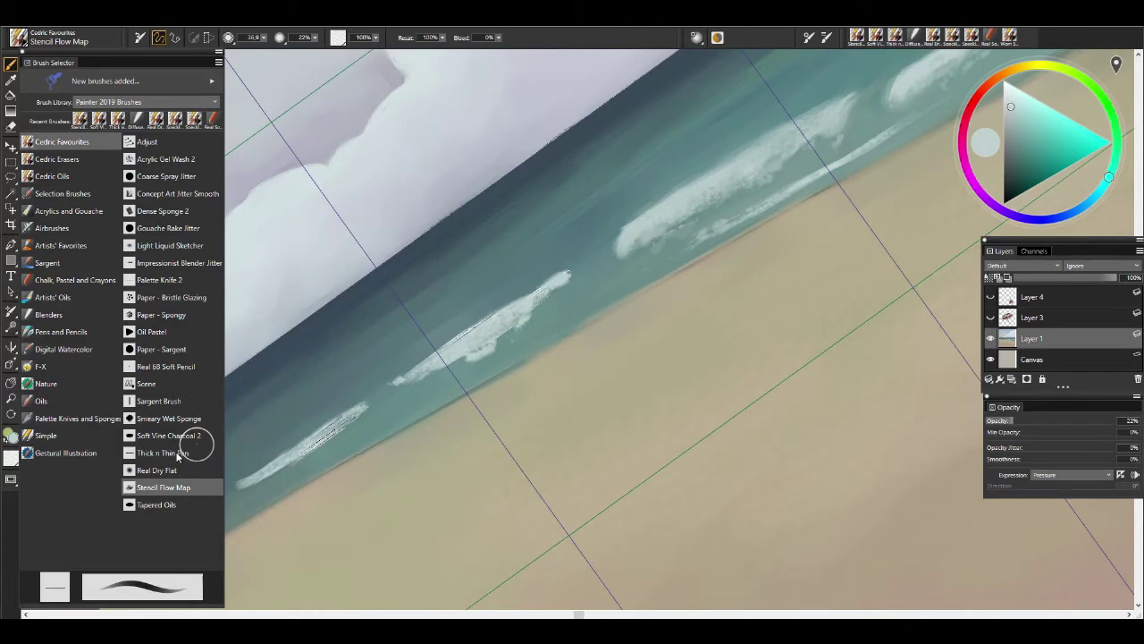
# Clean up the crest and edges of the wave left of the middle with sampled teal and off-white using Thick n Thin Pen.
pyautogui.click(163, 452)
pyautogui.keyDown('alt'); pyautogui.click(421, 350); pyautogui.keyUp('alt')
pyautogui.moveTo(505, 307); pyautogui.dragTo(431, 340)
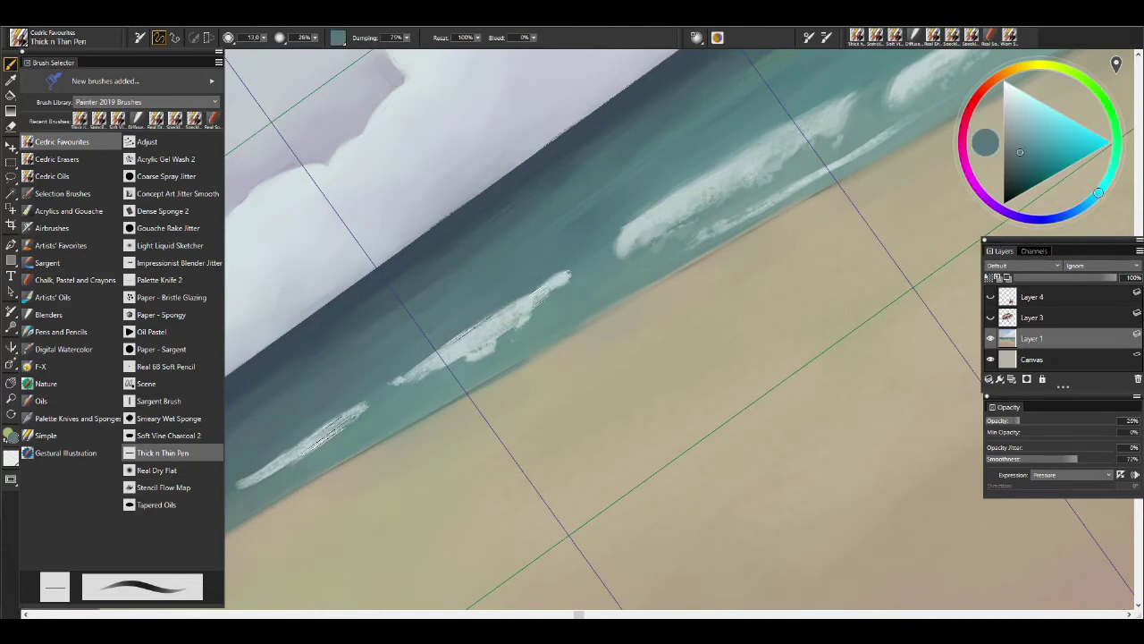
pyautogui.keyDown('alt'); pyautogui.click(512, 318); pyautogui.keyUp('alt')
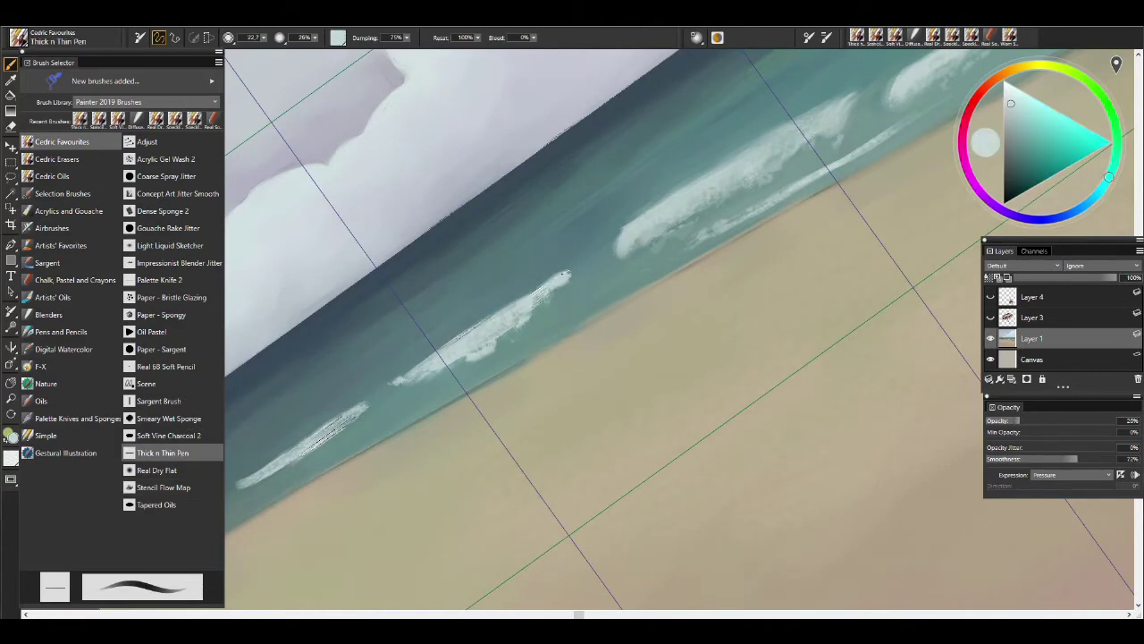
pyautogui.keyDown('alt'); pyautogui.click(519, 332); pyautogui.keyUp('alt')
pyautogui.press('[')
pyautogui.press('[')
pyautogui.moveTo(540, 301); pyautogui.dragTo(416, 354)
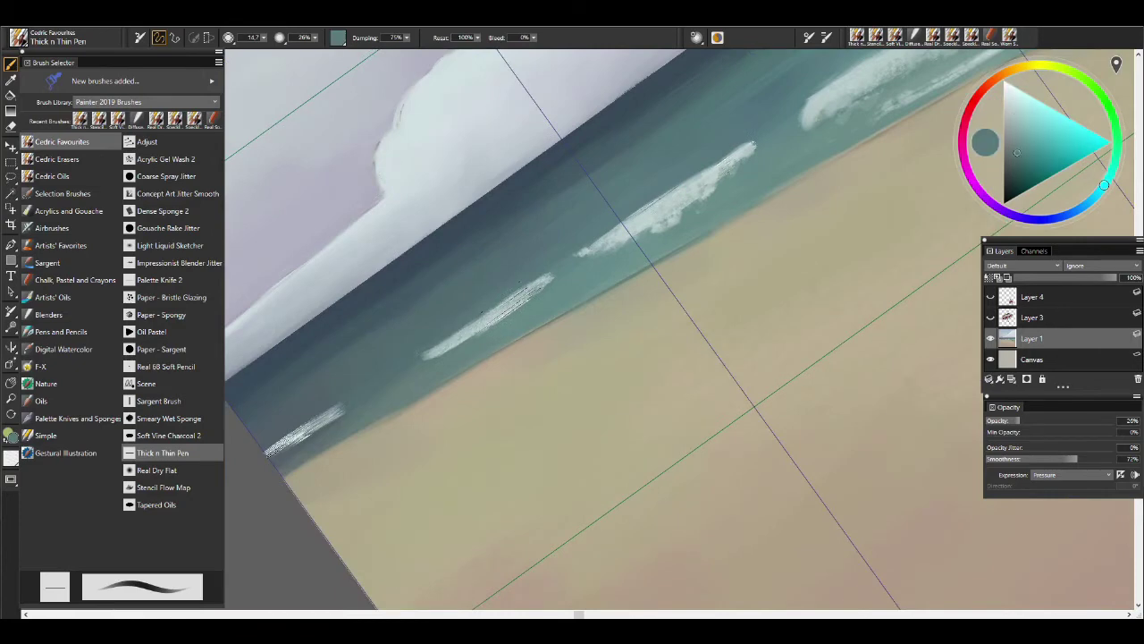
# Add broken foam texture to the two leftmost waves in sampled off-white and teal using Stencil Flow Map.
pyautogui.click(163, 487)
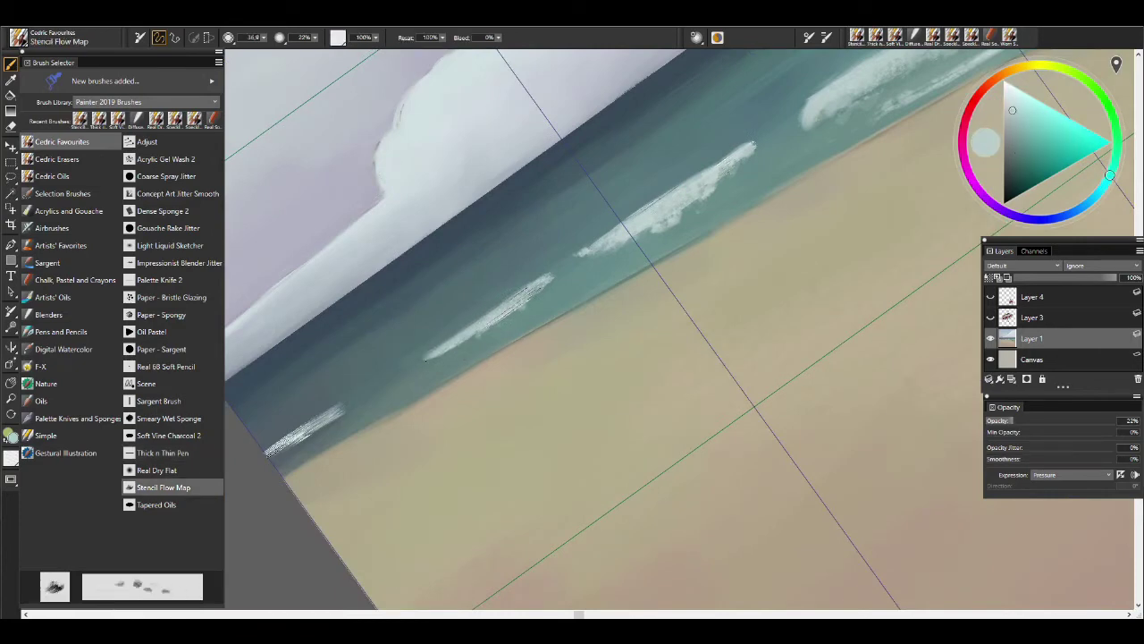
pyautogui.keyDown('alt'); pyautogui.click(332, 414); pyautogui.keyUp('alt')
pyautogui.keyDown('alt'); pyautogui.click(489, 326); pyautogui.keyUp('alt')
pyautogui.keyDown('alt'); pyautogui.click(378, 385); pyautogui.keyUp('alt')
pyautogui.keyDown('alt'); pyautogui.click(293, 435); pyautogui.keyUp('alt')
pyautogui.click(315, 416)
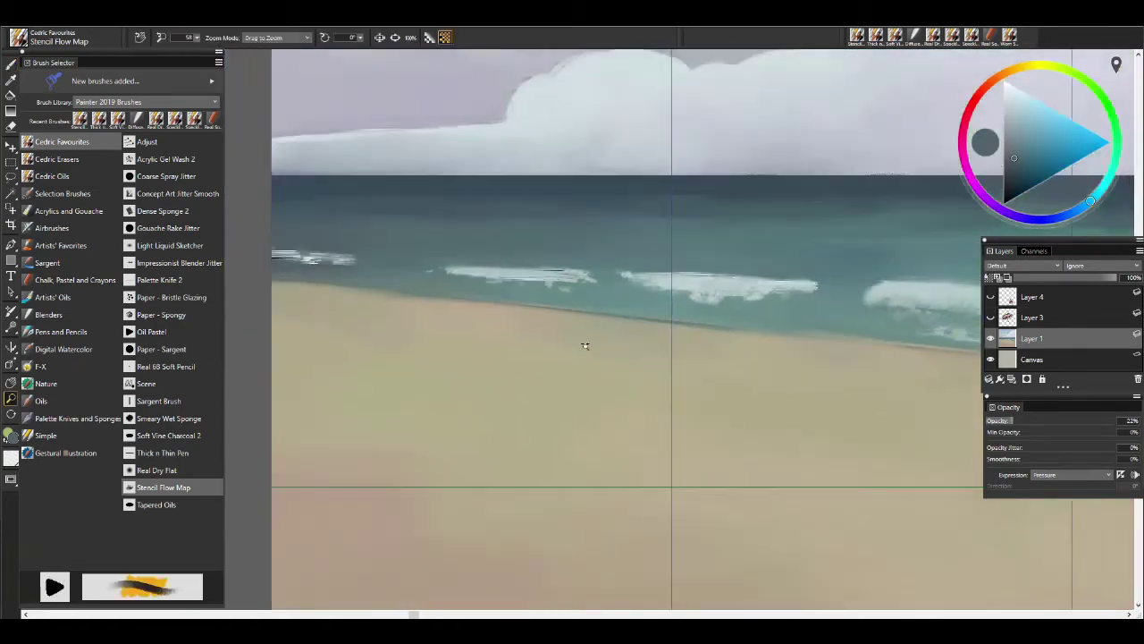
# Smooth the edge between sea and sand with sampled teal and beige using Speckle Sticky Bristle from Cedric Oils.
pyautogui.keyDown('alt'); pyautogui.click(605, 342); pyautogui.keyUp('alt')
pyautogui.click(649, 325)
pyautogui.press('b')
pyautogui.moveTo(388, 350); pyautogui.dragTo(432, 217)
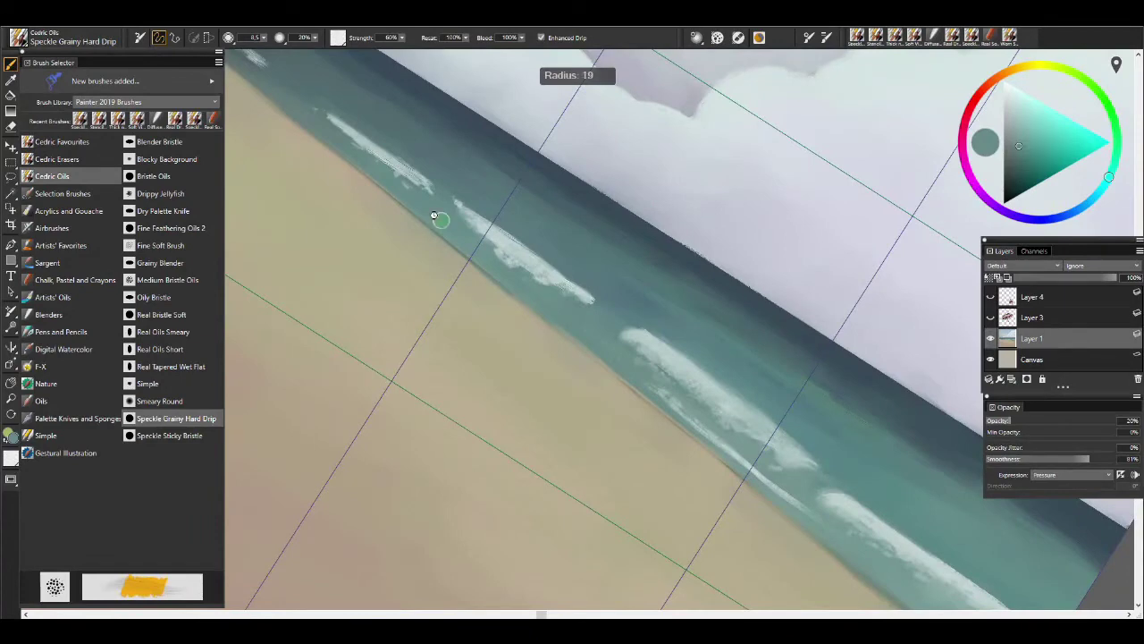
pyautogui.click(169, 435)
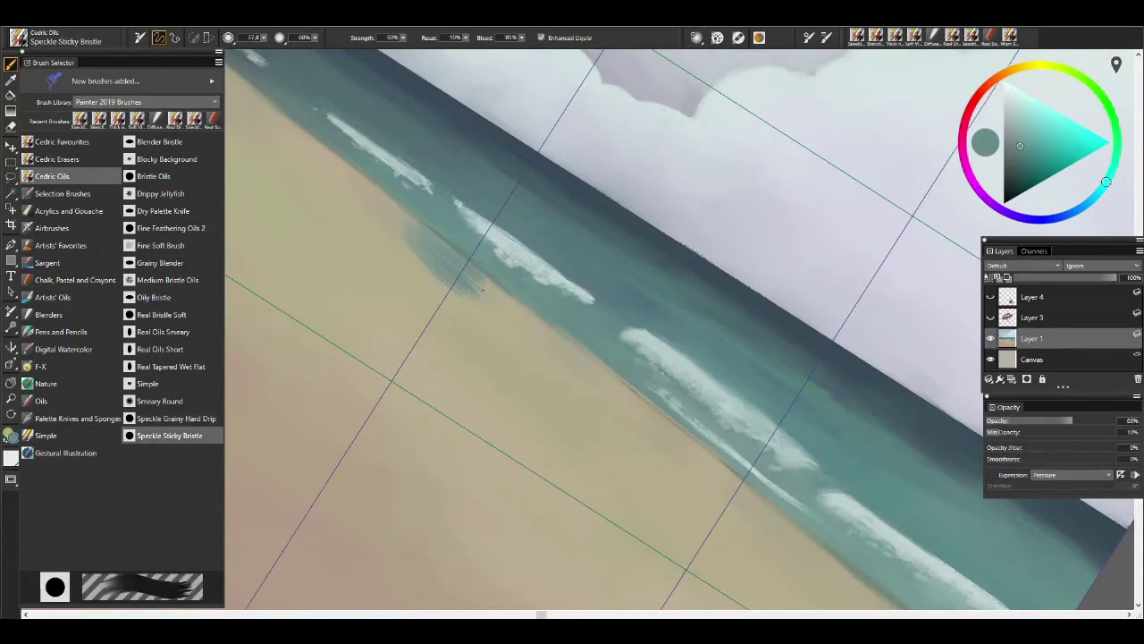
pyautogui.keyDown('alt'); pyautogui.click(458, 276); pyautogui.keyUp('alt')
pyautogui.keyDown('alt'); pyautogui.click(442, 224); pyautogui.keyUp('alt')
pyautogui.keyDown('alt'); pyautogui.click(455, 260); pyautogui.keyUp('alt')
pyautogui.moveTo(572, 322); pyautogui.dragTo(455, 241)
pyautogui.keyDown('alt'); pyautogui.click(475, 259); pyautogui.keyUp('alt')
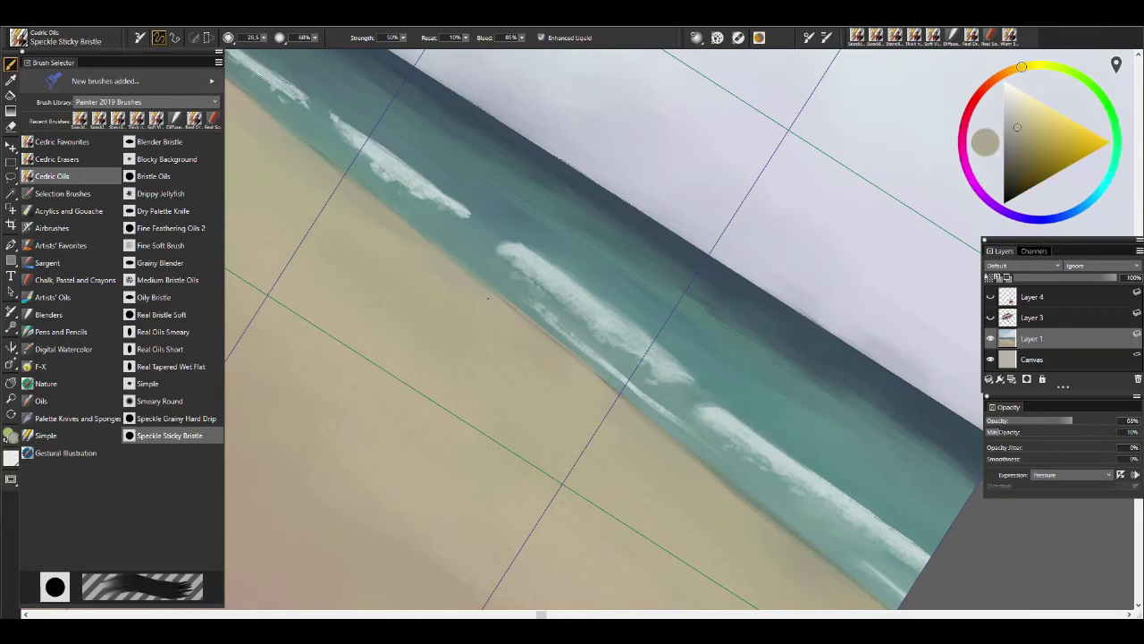
# Extend the shoreline smoothing to the right and left ends of the beach with sampled sand and sea tones.
pyautogui.moveTo(817, 577); pyautogui.dragTo(684, 424)
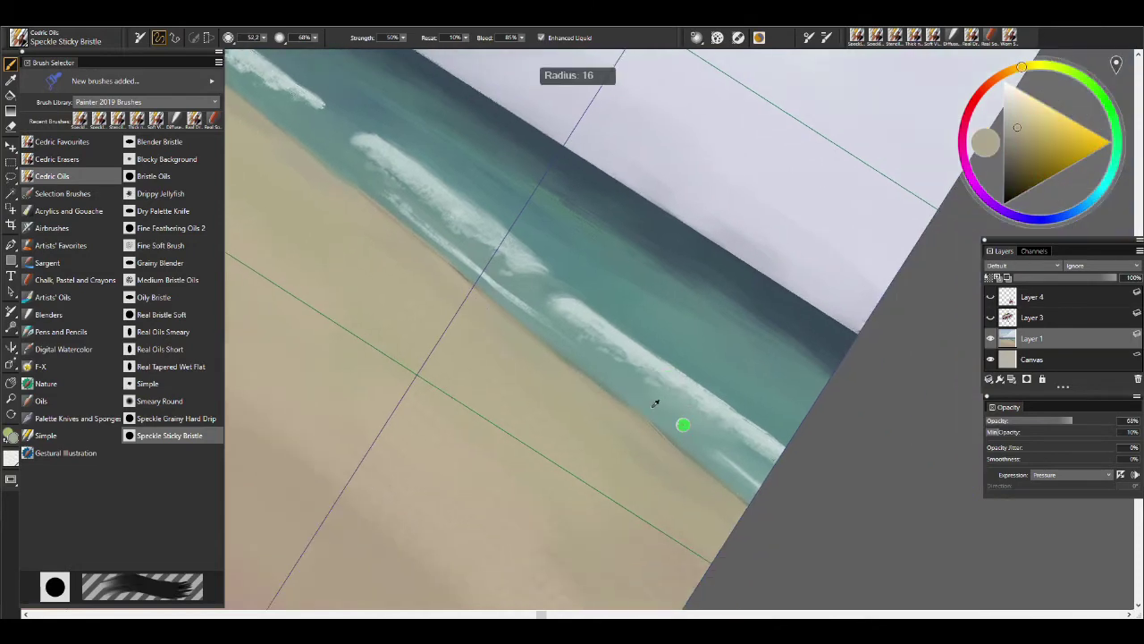
pyautogui.keyDown('alt'); pyautogui.click(732, 480); pyautogui.keyUp('alt')
pyautogui.keyDown('alt'); pyautogui.click(371, 202); pyautogui.keyUp('alt')
pyautogui.moveTo(458, 275); pyautogui.dragTo(820, 565)
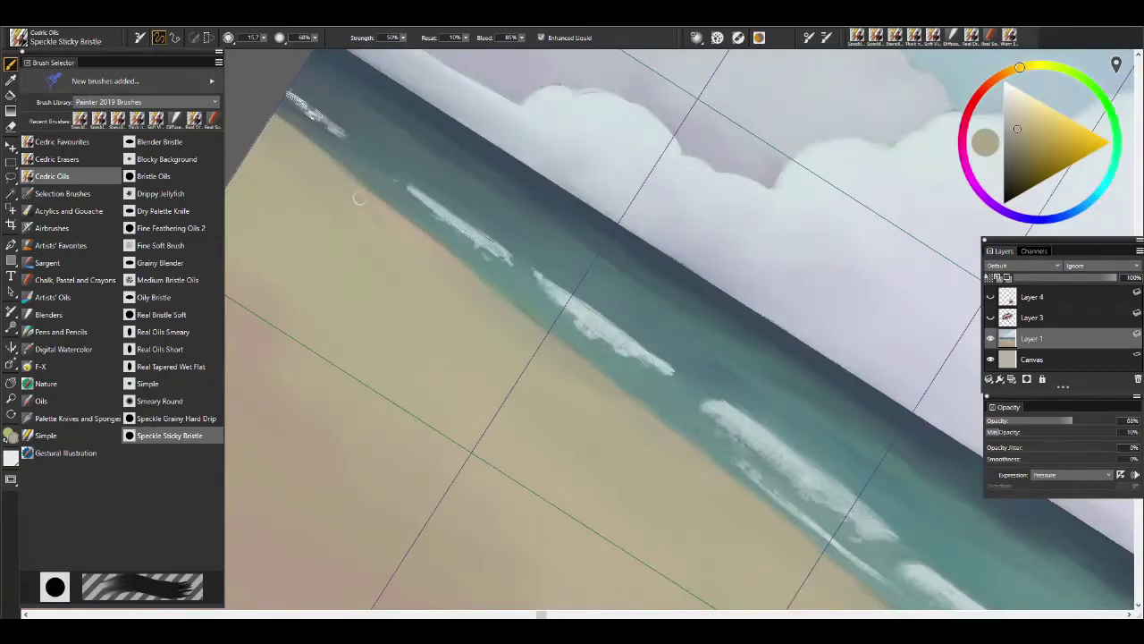
# Show the umbrella on Layer 3 and scale it up slightly with a free transform.
pyautogui.hotkey('ctrl', '0')
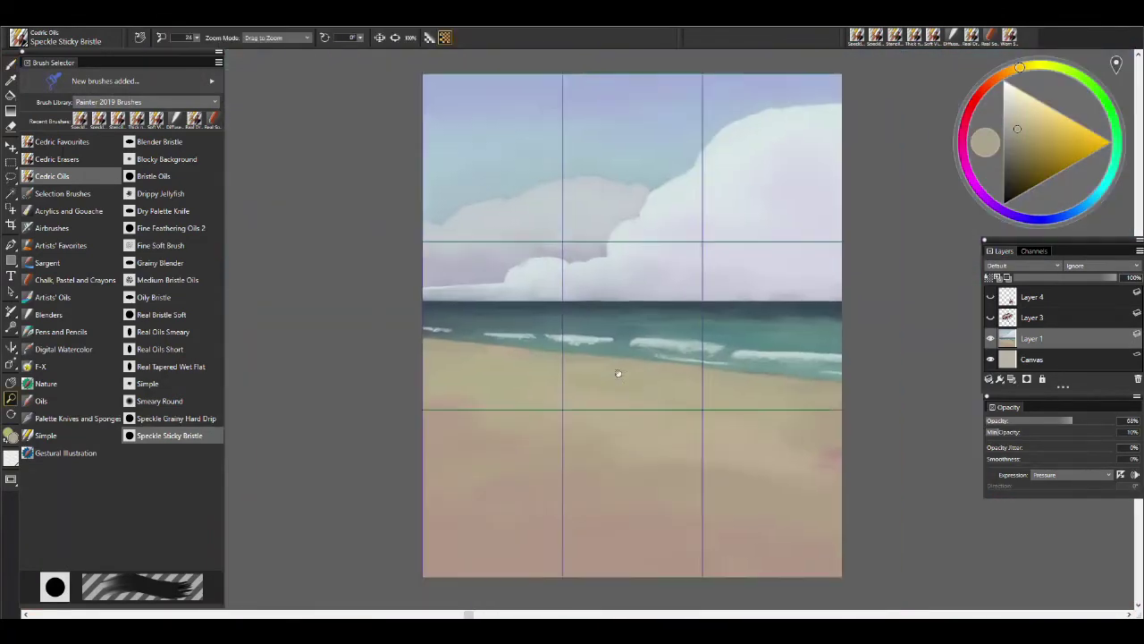
pyautogui.click(990, 317)
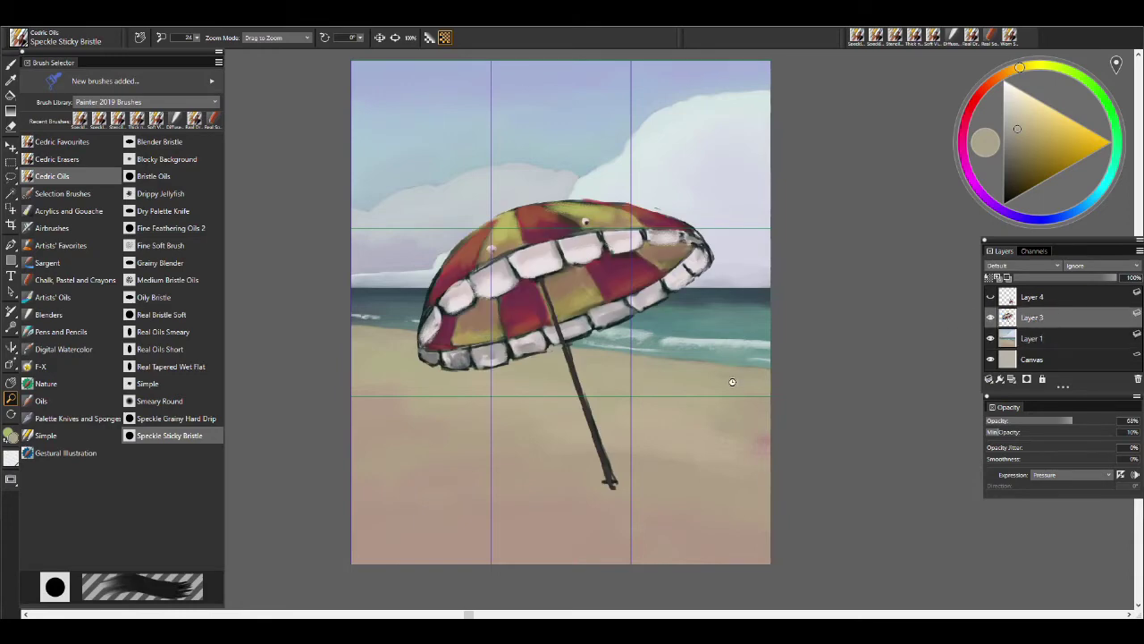
pyautogui.scroll(5, 468, 257)
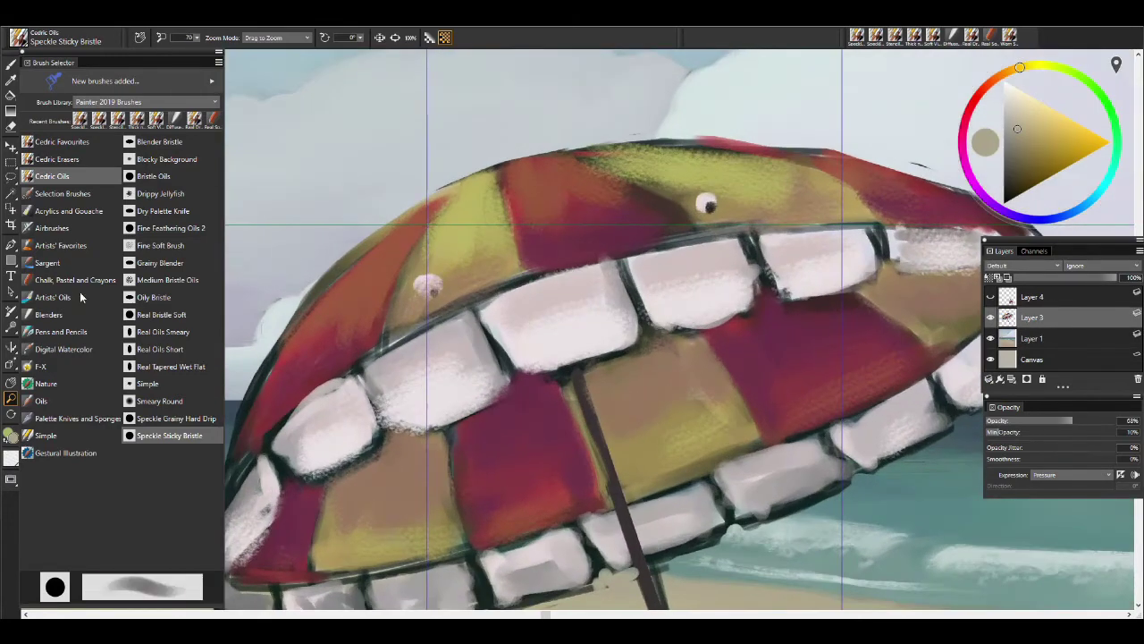
pyautogui.scroll(-8, 386, 288)
pyautogui.scroll(1, 385, 288)
pyautogui.press('f')
pyautogui.moveTo(469, 291); pyautogui.dragTo(498, 295)
pyautogui.click(185, 39)
pyautogui.moveTo(409, 242); pyautogui.dragTo(380, 211)
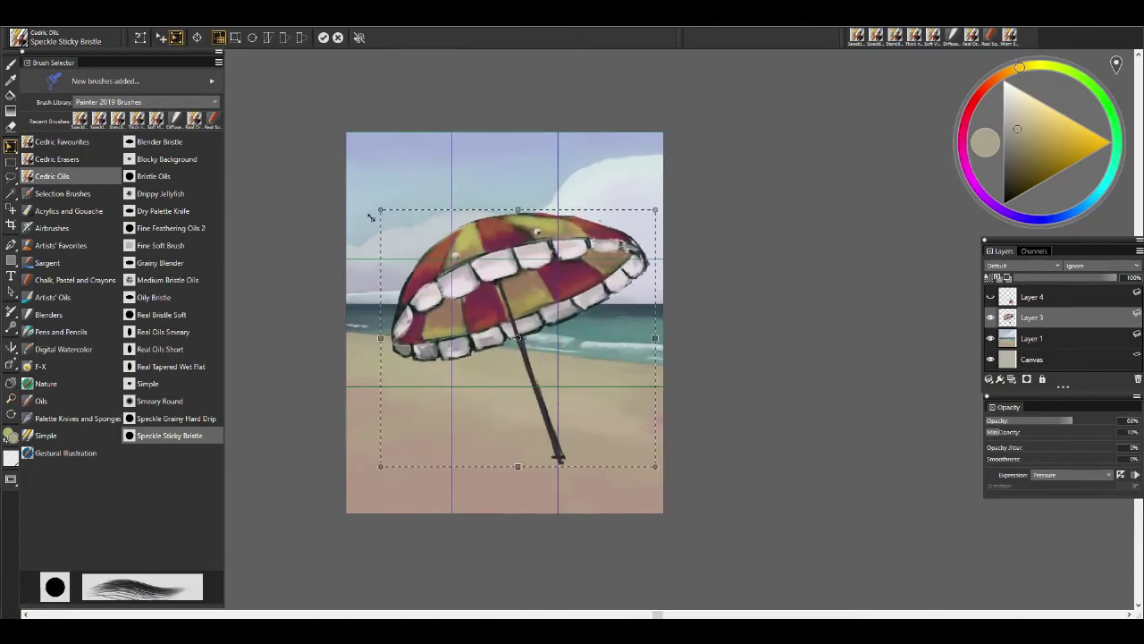
# Rotate the umbrella slightly clockwise, move it a little lower in the scene and apply the transform.
pyautogui.moveTo(665, 213); pyautogui.dragTo(671, 215)
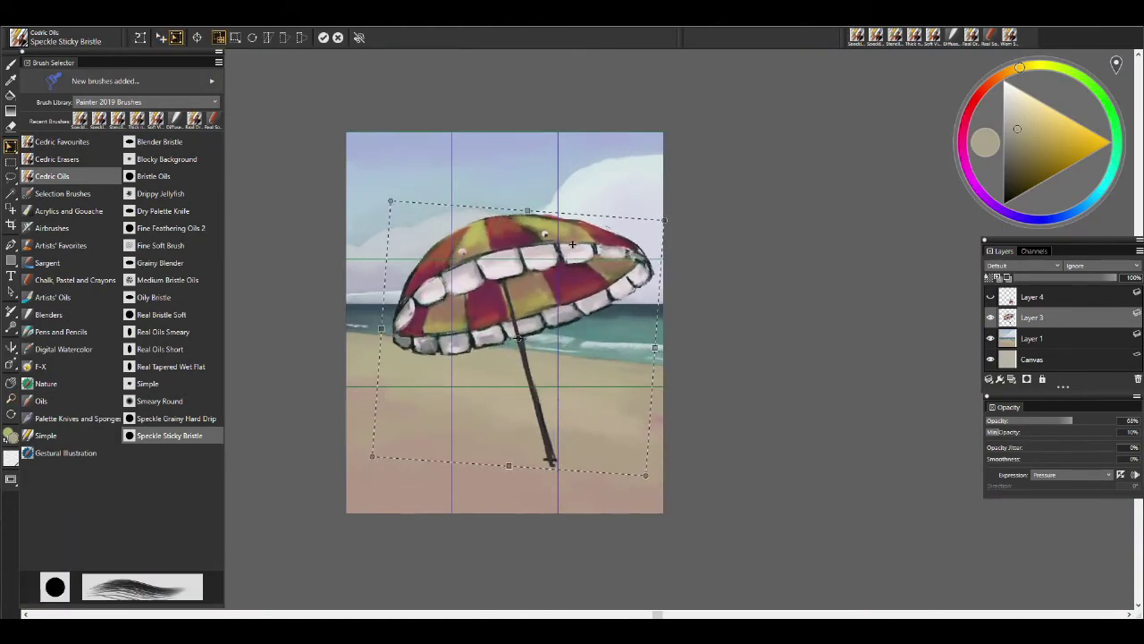
pyautogui.moveTo(572, 238); pyautogui.dragTo(581, 255)
pyautogui.click(323, 37)
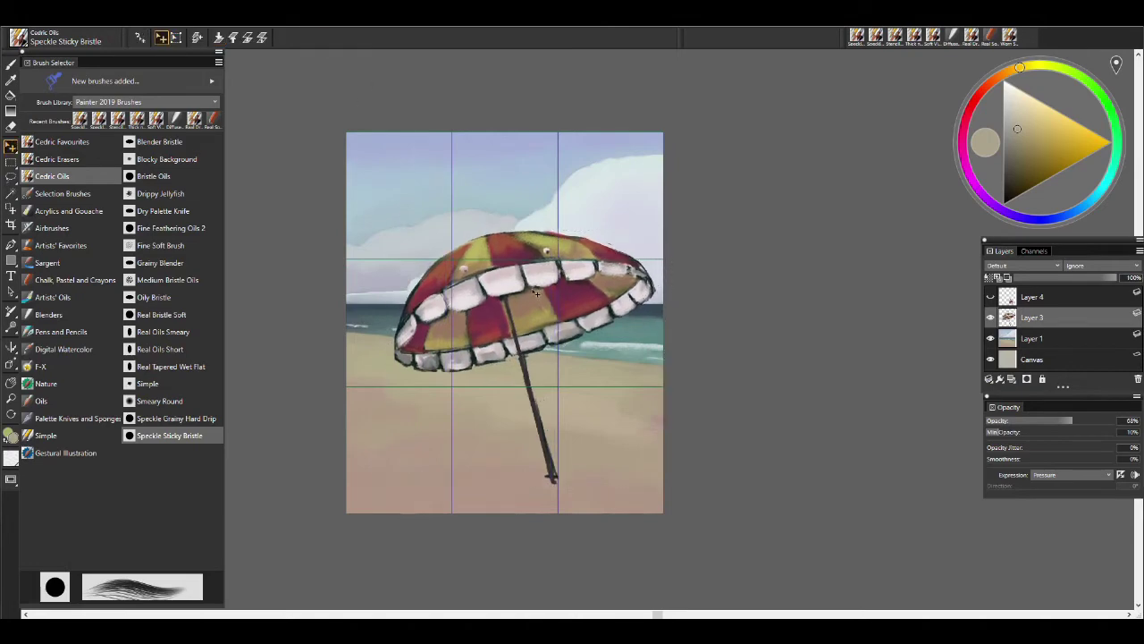
# Repaint the umbrella's two eyes just above the upper teeth with dark pupils, covering the old eyes with sampled stripe colours.
pyautogui.press('b')
pyautogui.scroll(3, 502, 268)
pyautogui.keyDown('alt'); pyautogui.click(624, 244); pyautogui.keyUp('alt')
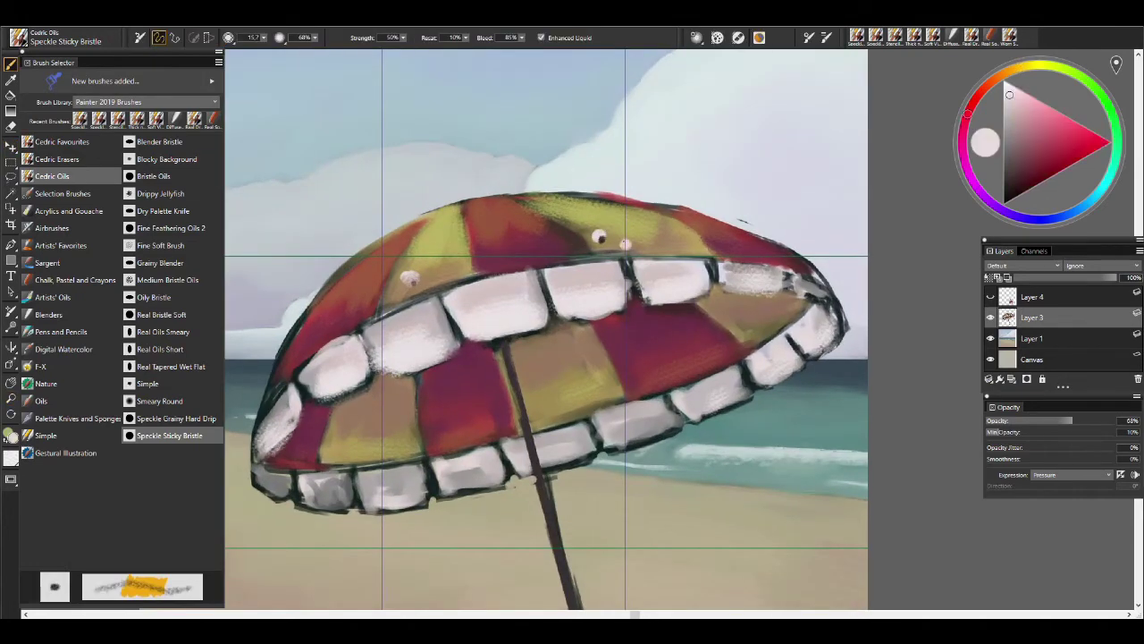
pyautogui.keyDown('alt'); pyautogui.click(387, 302); pyautogui.keyUp('alt')
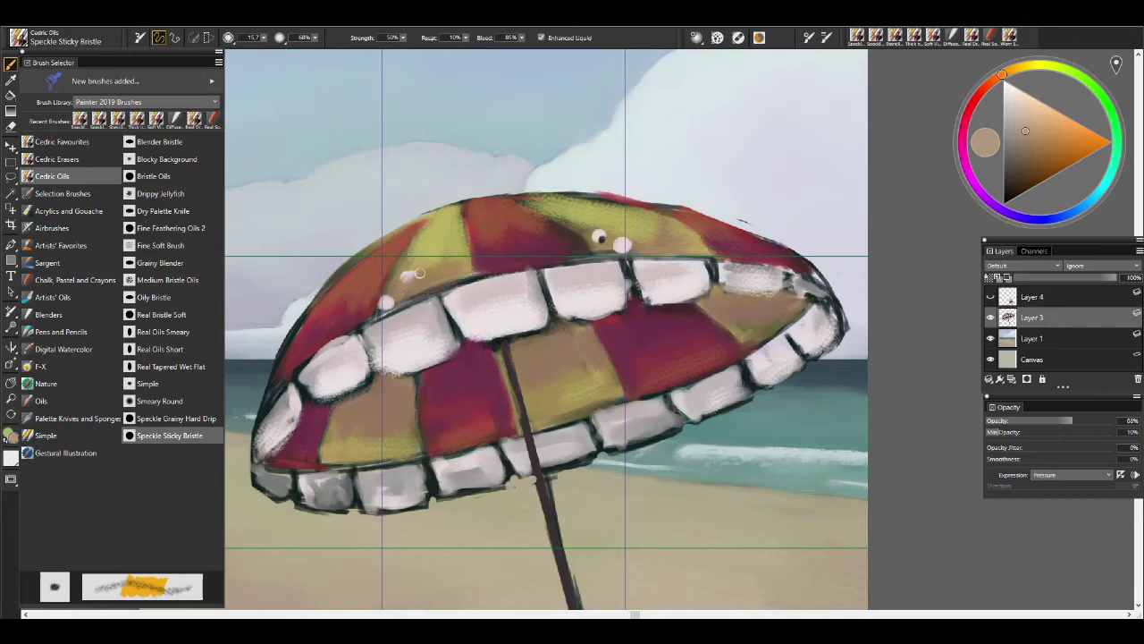
pyautogui.keyDown('alt'); pyautogui.click(608, 238); pyautogui.keyUp('alt')
pyautogui.keyDown('alt'); pyautogui.click(623, 244); pyautogui.keyUp('alt')
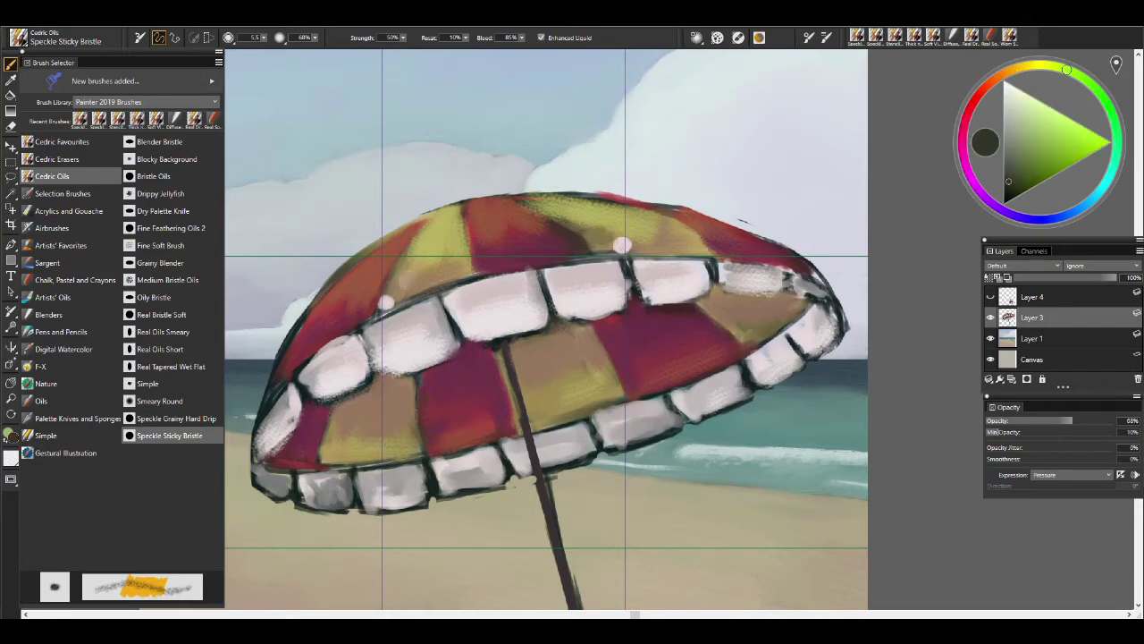
# Smooth the orange-red and yellow stripes around the umbrella's crown with sampled colours, sharpening the boundary between them.
pyautogui.keyDown('alt'); pyautogui.click(615, 209); pyautogui.keyUp('alt')
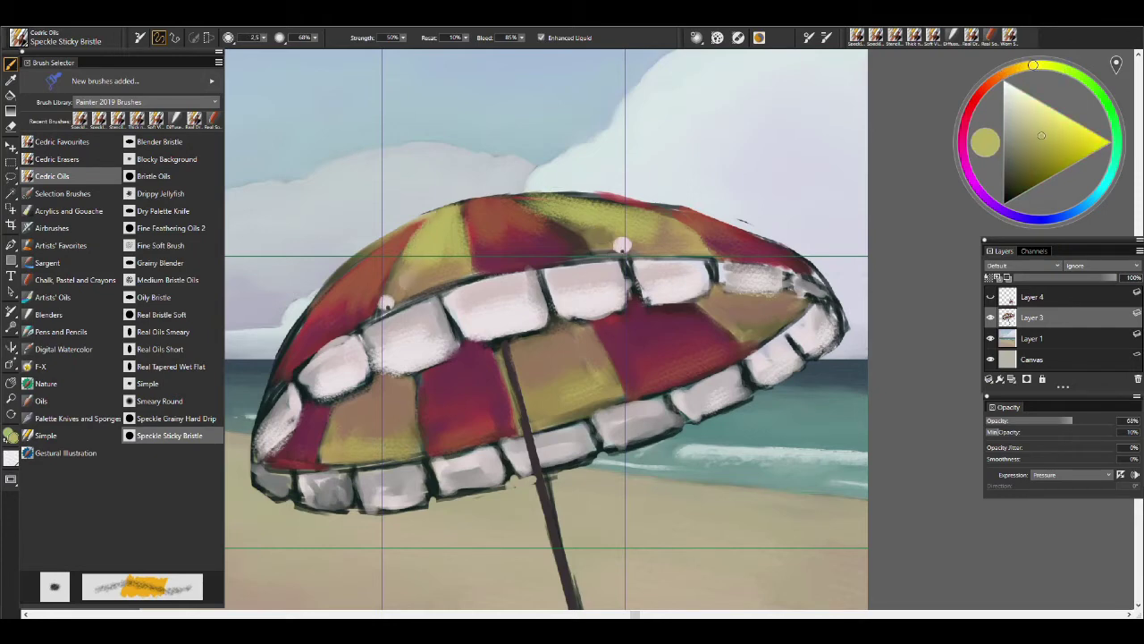
pyautogui.keyDown('alt'); pyautogui.click(472, 252); pyautogui.keyUp('alt')
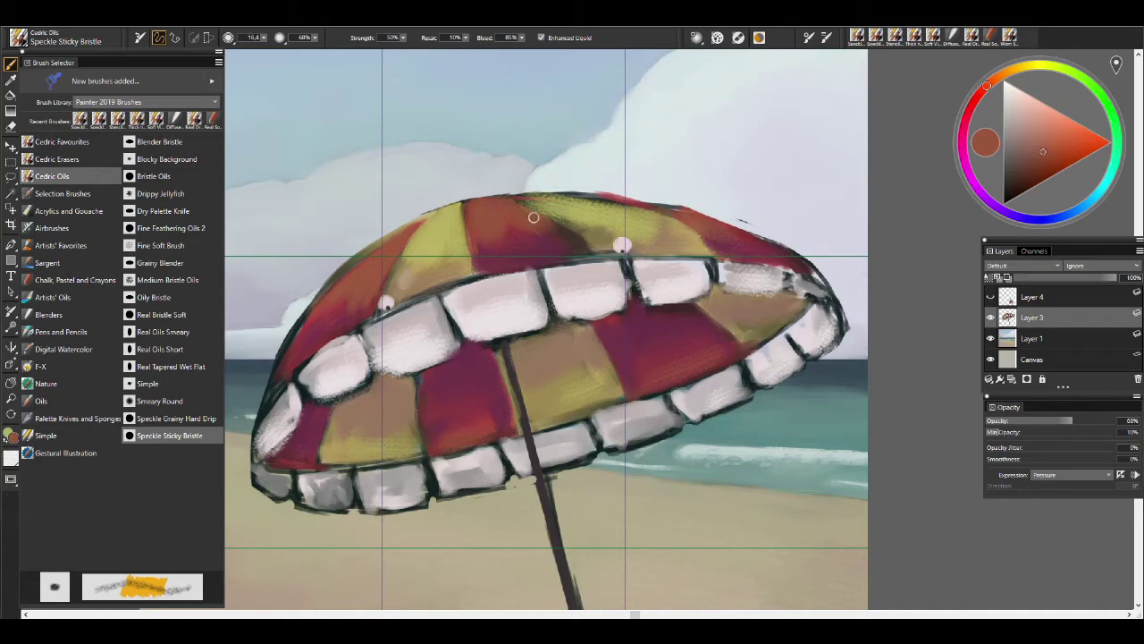
pyautogui.keyDown('alt'); pyautogui.click(536, 219); pyautogui.keyUp('alt')
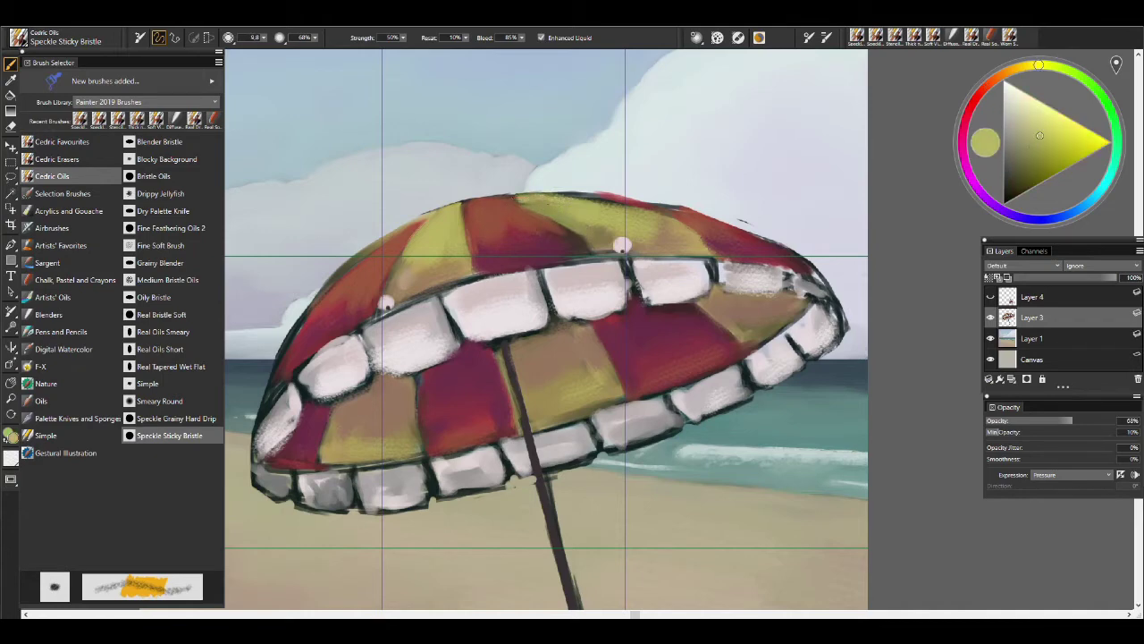
pyautogui.keyDown('alt'); pyautogui.click(537, 219); pyautogui.keyUp('alt')
pyautogui.keyDown('alt'); pyautogui.click(548, 224); pyautogui.keyUp('alt')
# Refine the canopy's right-hand yellow and red stripes with sampled colours and erase the stray marks along the outer edge.
pyautogui.moveTo(592, 246); pyautogui.dragTo(597, 211)
pyautogui.keyDown('alt'); pyautogui.click(599, 203); pyautogui.keyUp('alt')
pyautogui.keyDown('alt'); pyautogui.click(719, 247); pyautogui.keyUp('alt')
pyautogui.keyDown('alt'); pyautogui.click(685, 215); pyautogui.keyUp('alt')
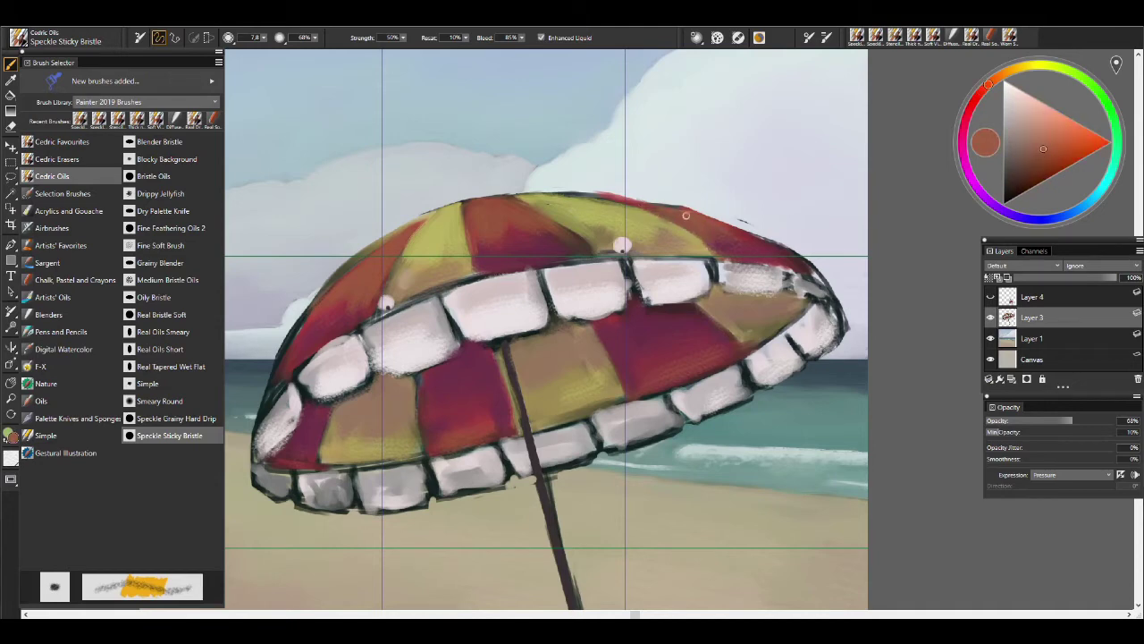
pyautogui.keyDown('alt'); pyautogui.click(572, 198); pyautogui.keyUp('alt')
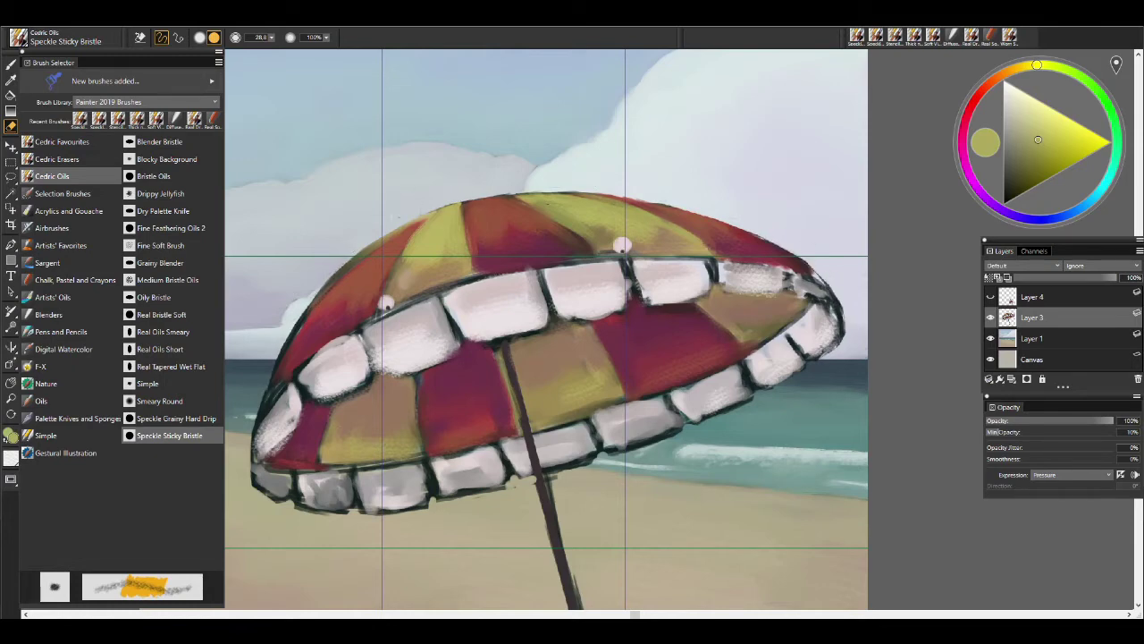
# Repaint the canopy's leftmost red stripe with sampled orange-red and crimson, covering the dark outline along its outer edge.
pyautogui.press('b')
pyautogui.keyDown('alt'); pyautogui.click(389, 250); pyautogui.keyUp('alt')
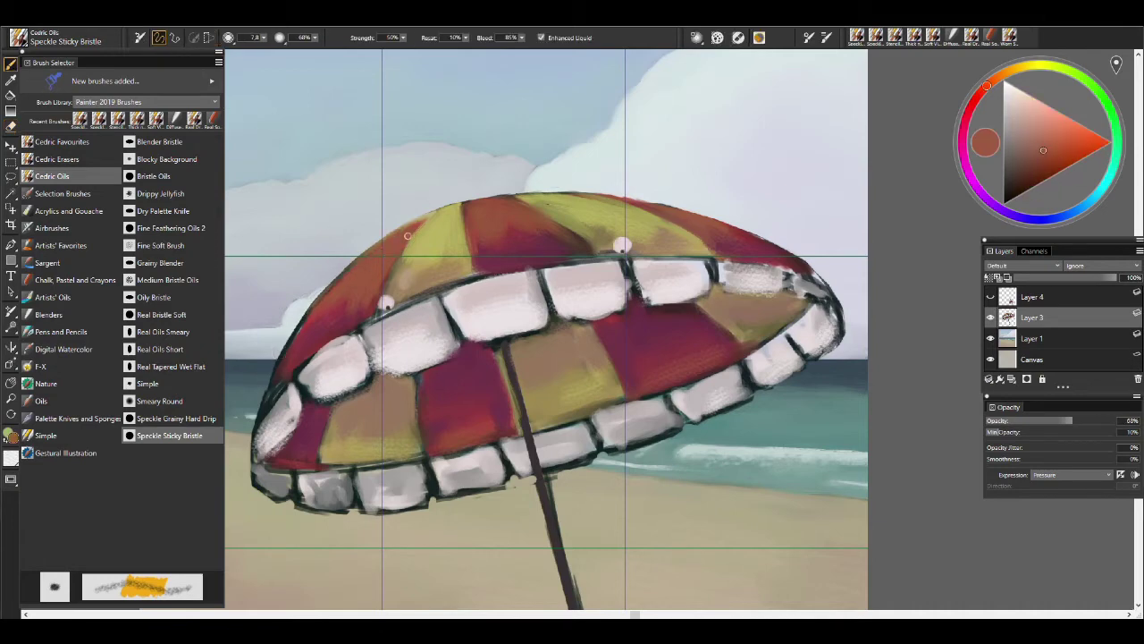
pyautogui.moveTo(360, 273); pyautogui.dragTo(308, 322)
pyautogui.keyDown('alt'); pyautogui.click(299, 332); pyautogui.keyUp('alt')
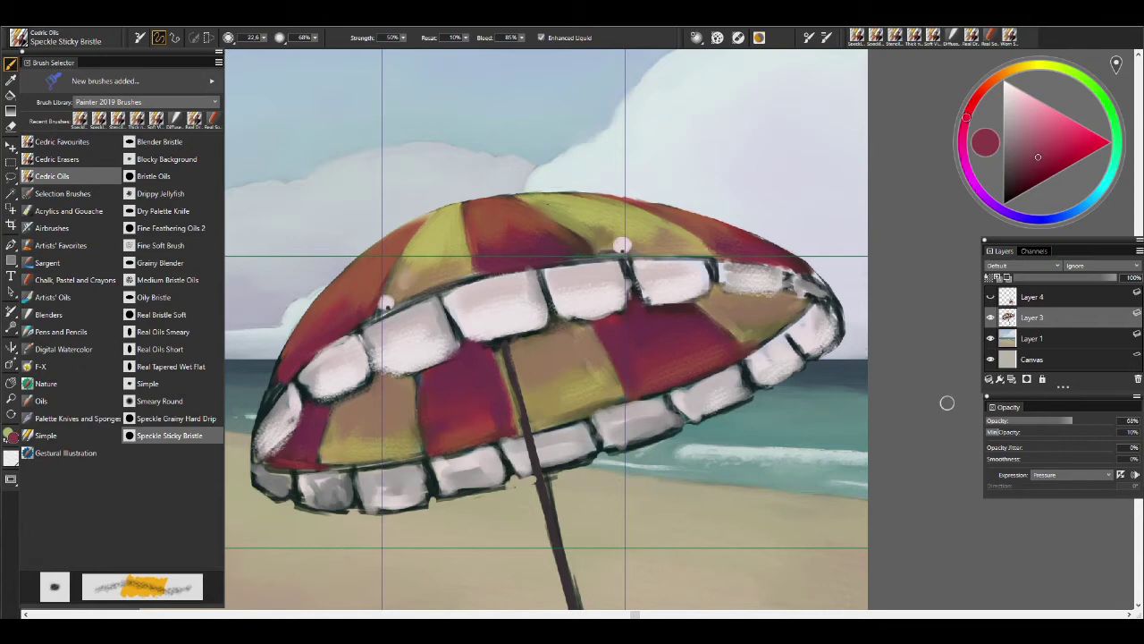
# Refine the canopy's lower-left outer edge with thin strokes of sampled yellow, tan and crimson.
pyautogui.keyDown('alt'); pyautogui.click(295, 358); pyautogui.keyUp('alt')
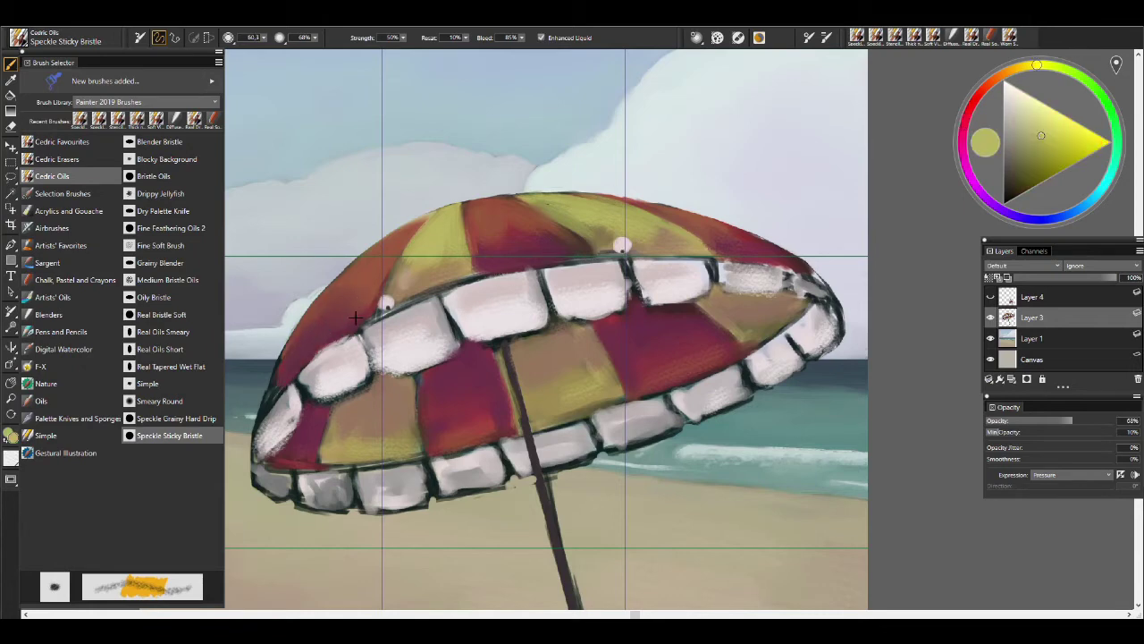
pyautogui.keyDown('alt'); pyautogui.click(261, 409); pyautogui.keyUp('alt')
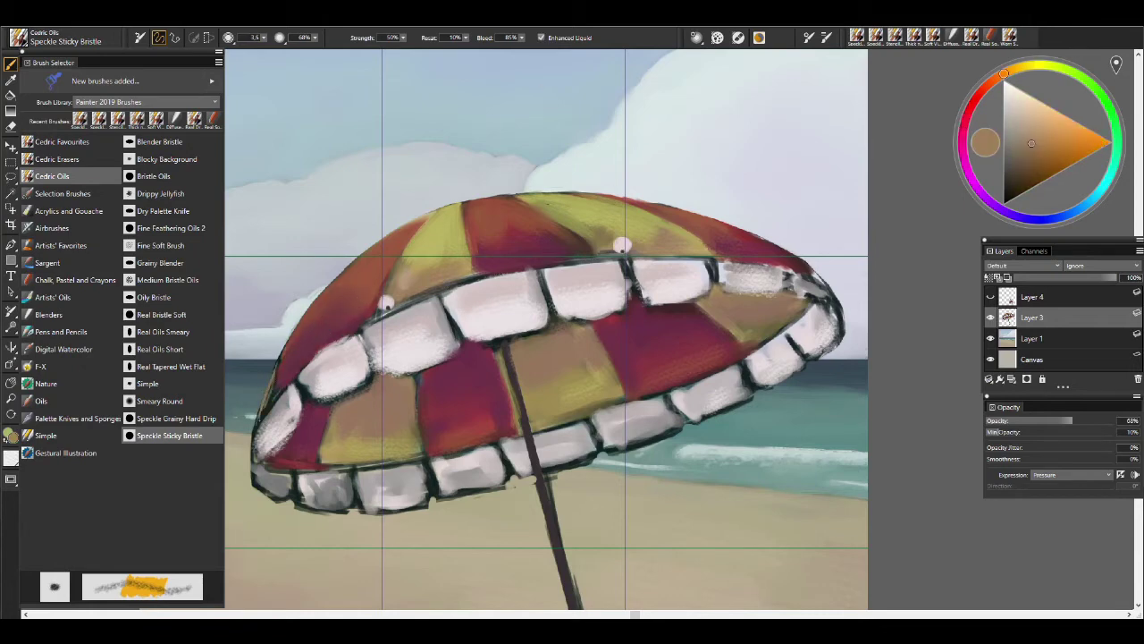
pyautogui.keyDown('alt'); pyautogui.click(286, 380); pyautogui.keyUp('alt')
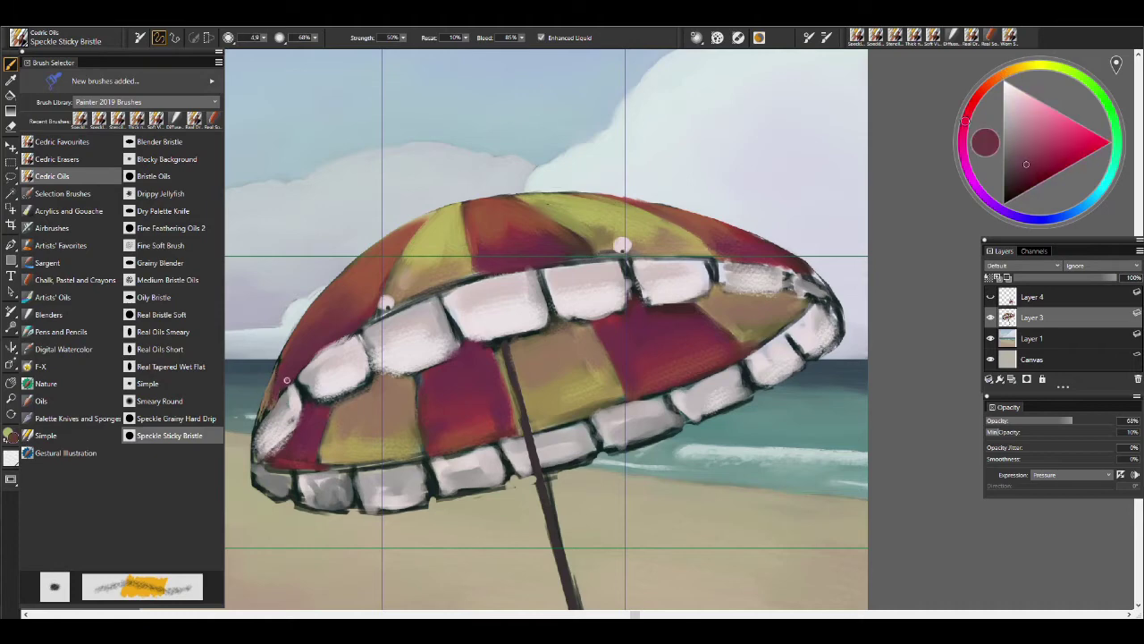
pyautogui.keyDown('alt'); pyautogui.click(421, 253); pyautogui.keyUp('alt')
pyautogui.keyDown('alt'); pyautogui.click(272, 394); pyautogui.keyUp('alt')
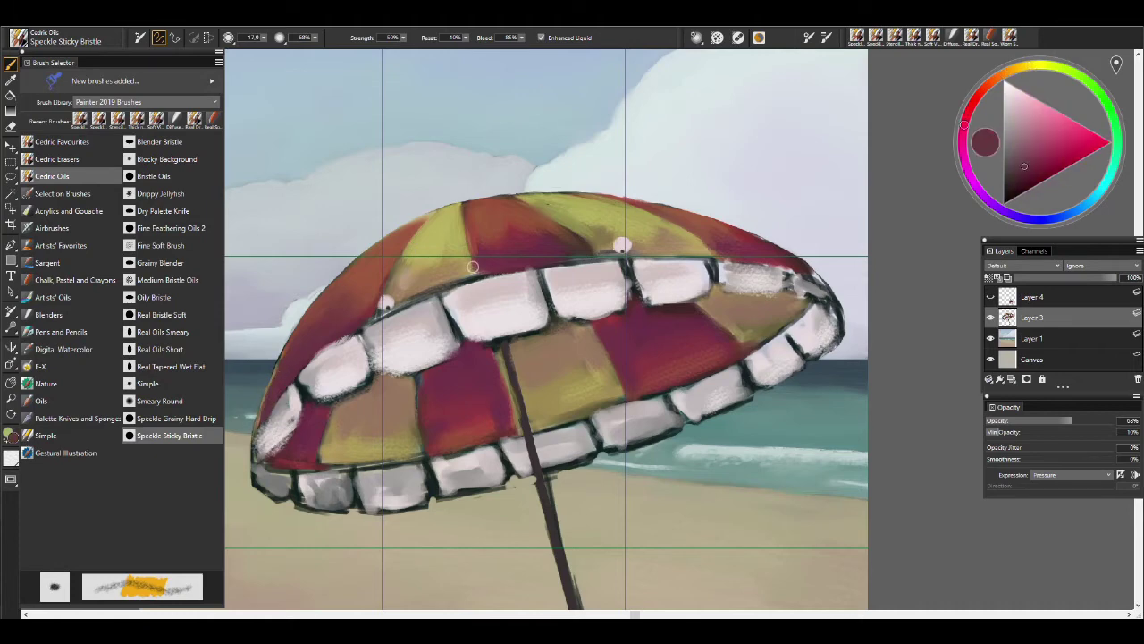
# Smooth the two leftmost upper teeth with sampled off-white and sharpen their dark outlines and the crimson around them.
pyautogui.keyDown('alt'); pyautogui.click(305, 428); pyautogui.keyUp('alt')
pyautogui.press(']')
pyautogui.keyDown('alt'); pyautogui.click(273, 409); pyautogui.keyUp('alt')
pyautogui.press(']')
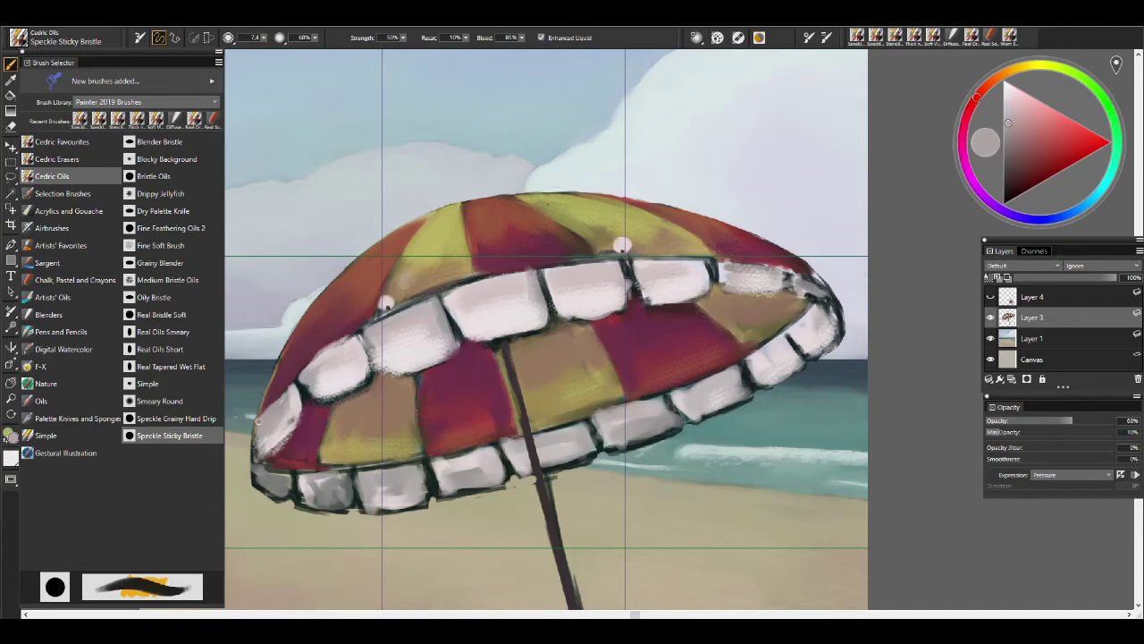
pyautogui.keyDown('alt'); pyautogui.click(300, 379); pyautogui.keyUp('alt')
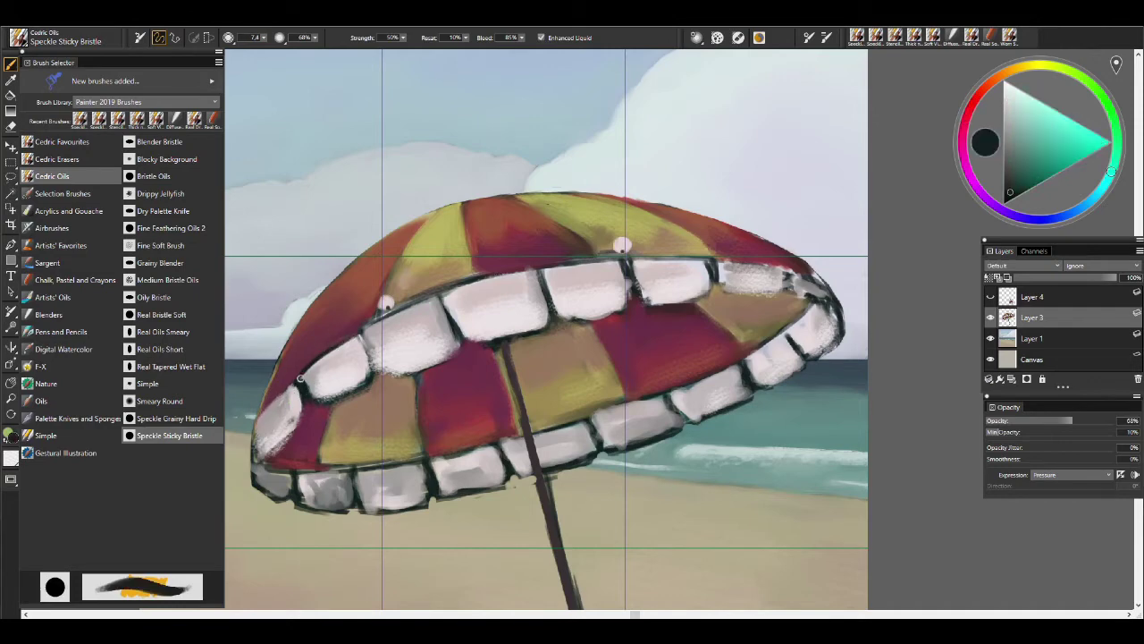
pyautogui.moveTo(291, 386); pyautogui.dragTo(256, 425)
pyautogui.keyDown('alt'); pyautogui.click(362, 378); pyautogui.keyUp('alt')
pyautogui.press(']')
pyautogui.moveTo(349, 359); pyautogui.dragTo(307, 380)
pyautogui.keyDown('alt'); pyautogui.click(297, 418); pyautogui.keyUp('alt')
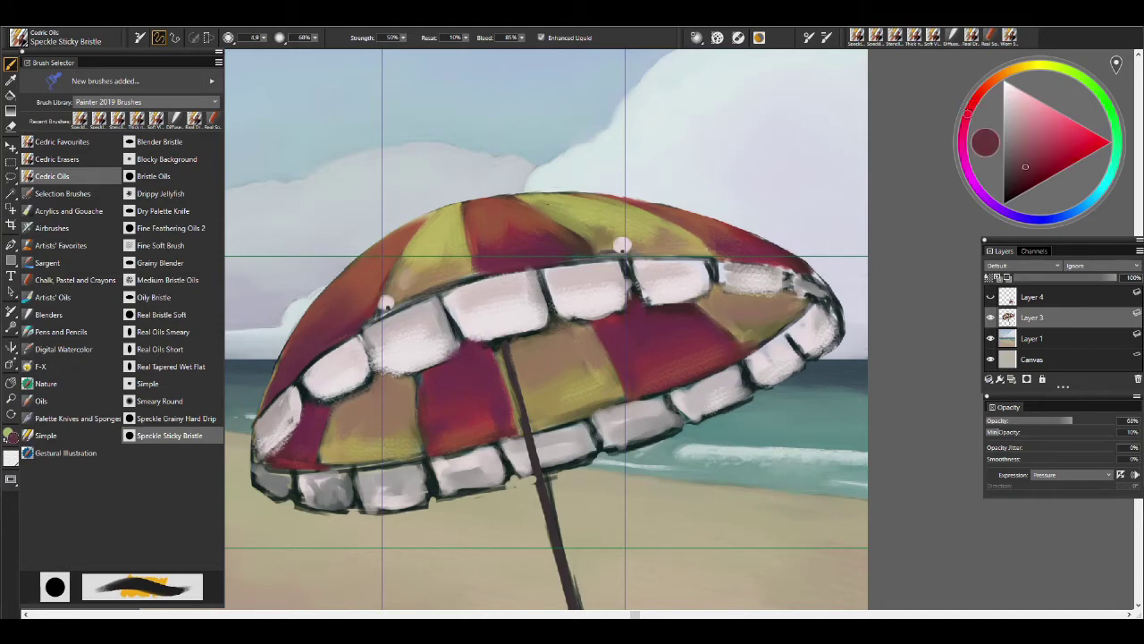
# Clean up the third and fourth upper teeth from the left and the gap between them with sampled colours.
pyautogui.keyDown('alt'); pyautogui.click(371, 401); pyautogui.keyUp('alt')
pyautogui.keyDown('alt'); pyautogui.click(379, 372); pyautogui.keyUp('alt')
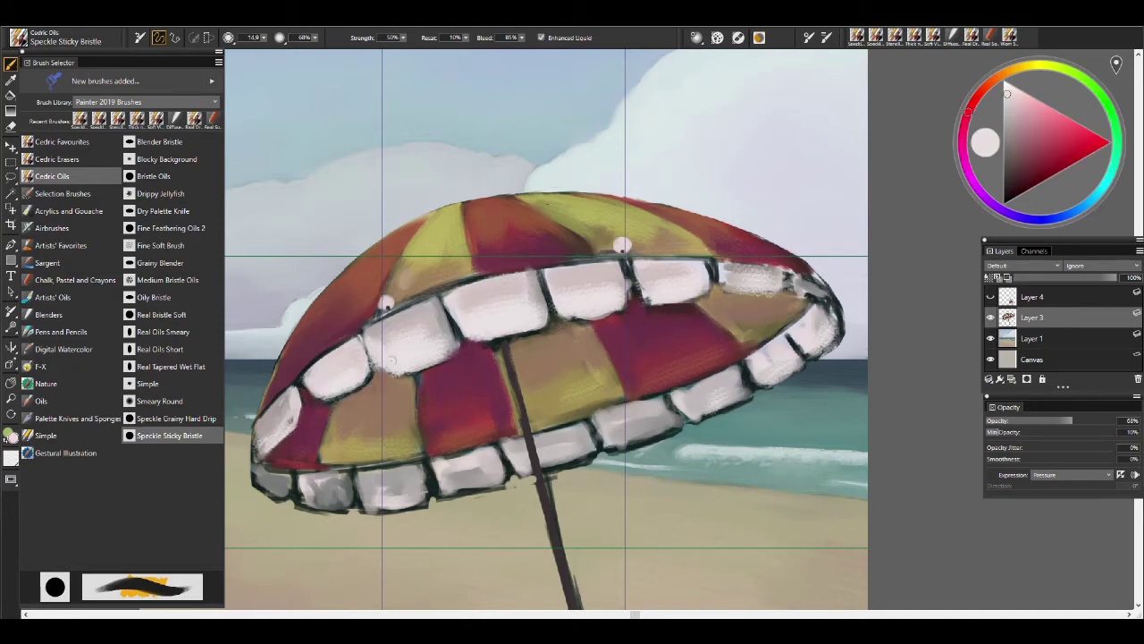
pyautogui.keyDown('alt'); pyautogui.click(458, 363); pyautogui.keyUp('alt')
pyautogui.press(']')
pyautogui.keyDown('alt'); pyautogui.click(434, 326); pyautogui.keyUp('alt')
pyautogui.press(']')
pyautogui.keyDown('alt'); pyautogui.click(447, 320); pyautogui.keyUp('alt')
pyautogui.press('[')
pyautogui.press('[')
pyautogui.press('[')
pyautogui.keyDown('alt'); pyautogui.click(463, 304); pyautogui.keyUp('alt')
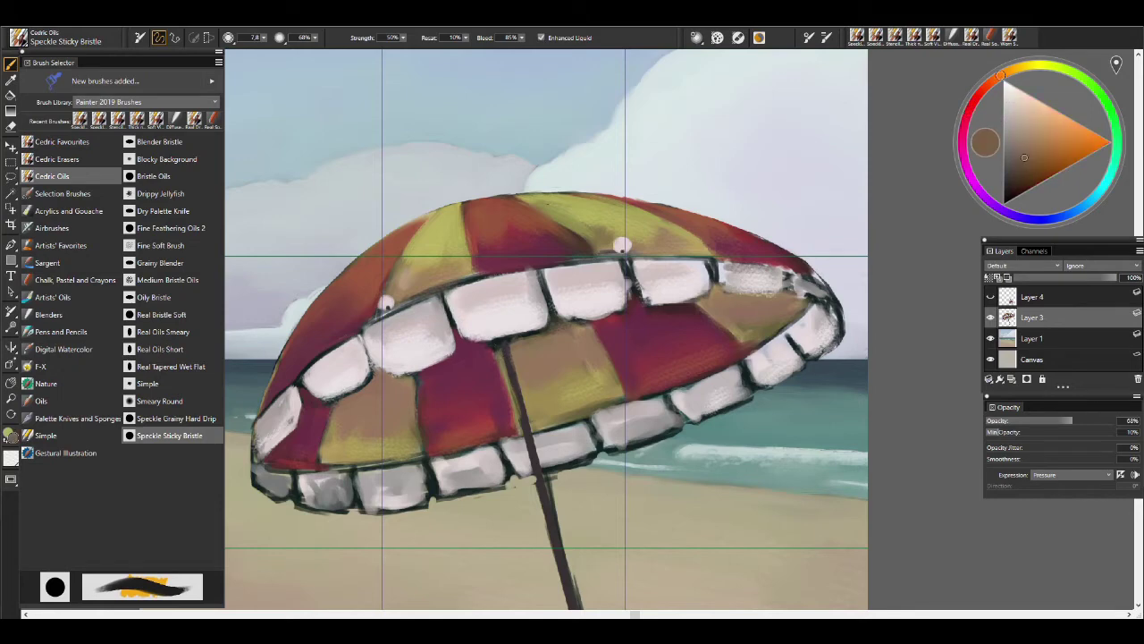
# Smooth the tan and yellow stripe inside the canopy around the pole's upper end with sampled stripe colours.
pyautogui.keyDown('alt'); pyautogui.click(535, 338); pyautogui.keyUp('alt')
pyautogui.press(']')
pyautogui.press(']')
pyautogui.press(']')
pyautogui.press(']')
pyautogui.press(']')
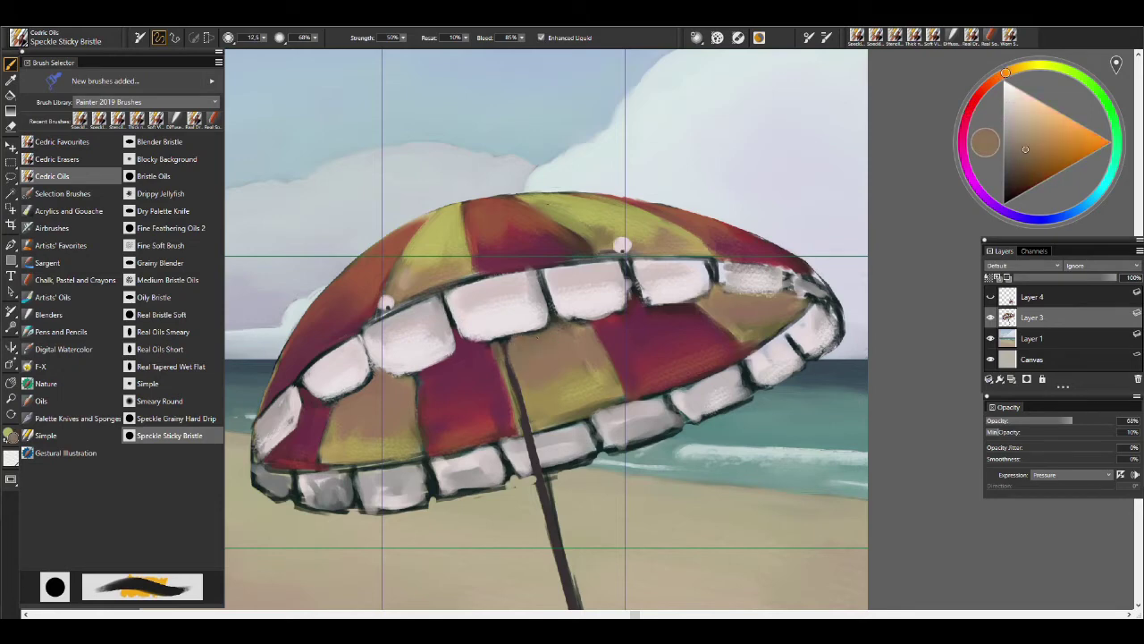
pyautogui.keyDown('alt'); pyautogui.click(620, 383); pyautogui.keyUp('alt')
pyautogui.press(']')
pyautogui.press(']')
pyautogui.press(']')
pyautogui.press(']')
# Refine the lower edges of the central upper teeth and the adjoining inner red stripe with sampled colours.
pyautogui.keyDown('alt'); pyautogui.click(385, 370); pyautogui.keyUp('alt')
pyautogui.press('[')
pyautogui.press('[')
pyautogui.press('[')
pyautogui.press('[')
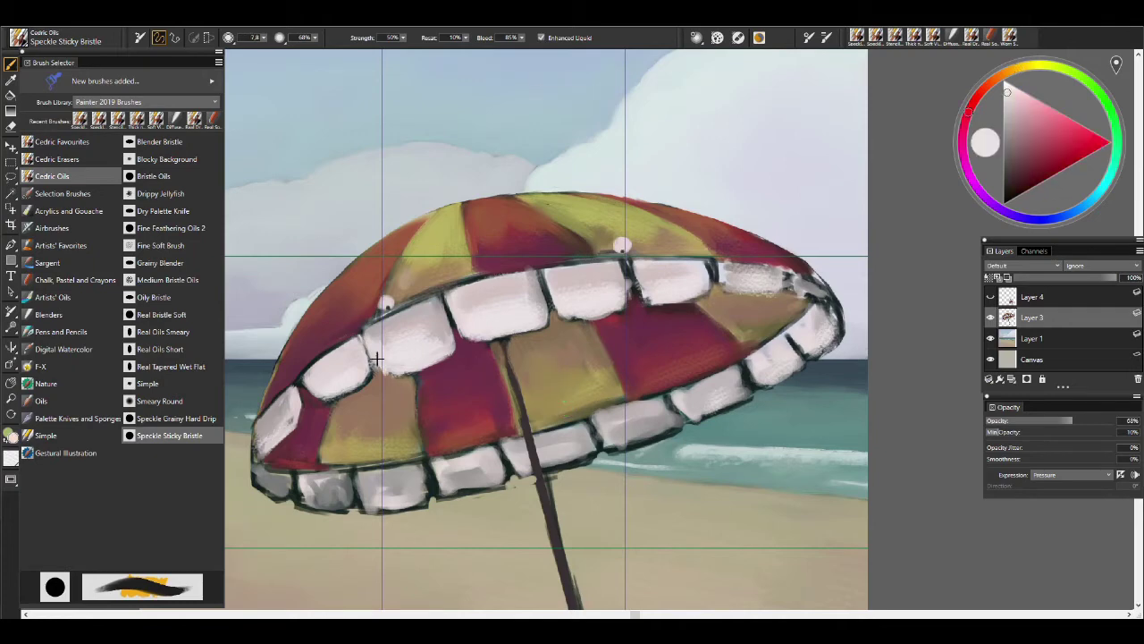
pyautogui.keyDown('alt'); pyautogui.click(621, 313); pyautogui.keyUp('alt')
pyautogui.press(']')
pyautogui.keyDown('alt'); pyautogui.click(617, 315); pyautogui.keyUp('alt')
pyautogui.keyDown('alt'); pyautogui.click(642, 320); pyautogui.keyUp('alt')
# Enlarge the second upper tooth from the left with sampled off-white and redraw its dark lower outline.
pyautogui.keyDown('alt'); pyautogui.click(372, 356); pyautogui.keyUp('alt')
pyautogui.press(']')
pyautogui.press(']')
pyautogui.press(']')
pyautogui.press(']')
pyautogui.press(']')
pyautogui.press(']')
pyautogui.press(']')
pyautogui.press(']')
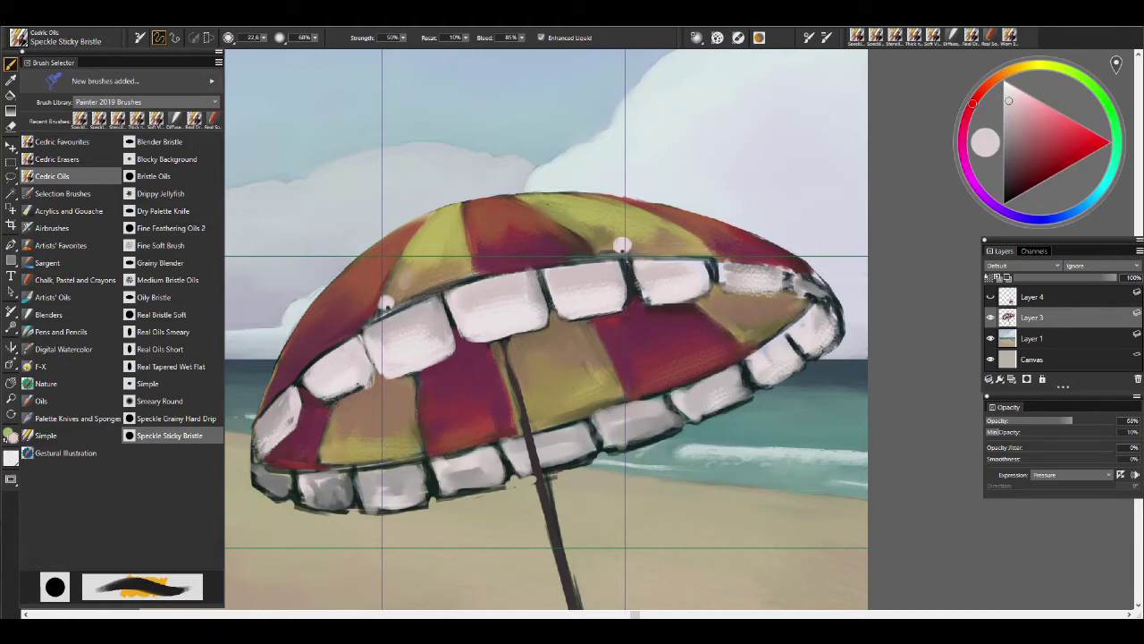
pyautogui.keyDown('alt'); pyautogui.click(313, 393); pyautogui.keyUp('alt')
pyautogui.keyDown('alt'); pyautogui.click(386, 302); pyautogui.keyUp('alt')
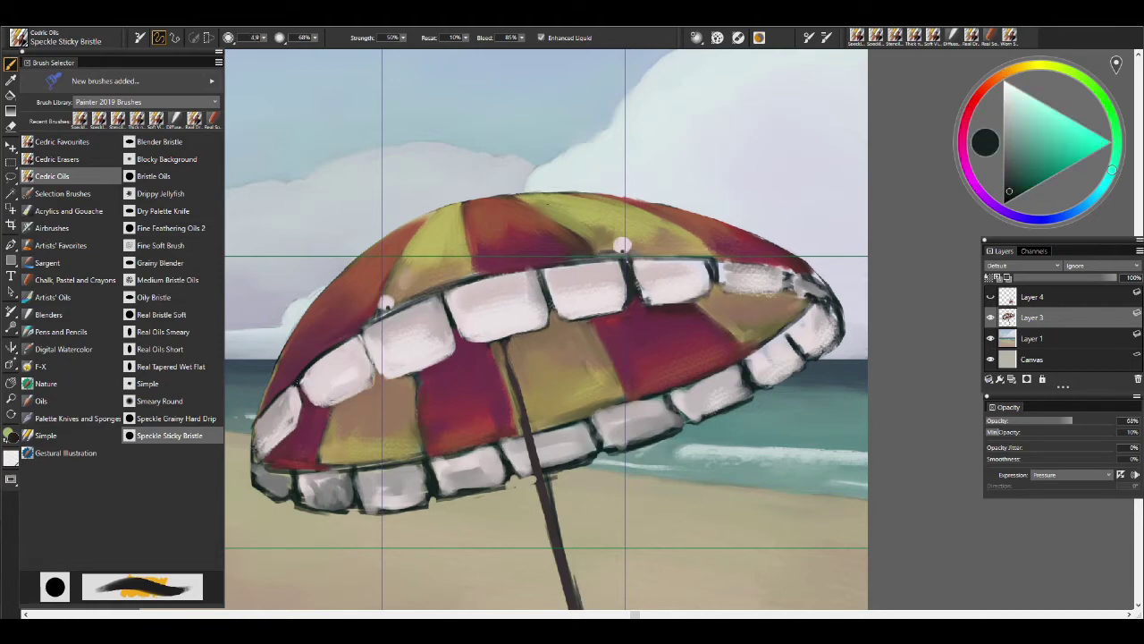
pyautogui.keyDown('alt'); pyautogui.click(320, 383); pyautogui.keyUp('alt')
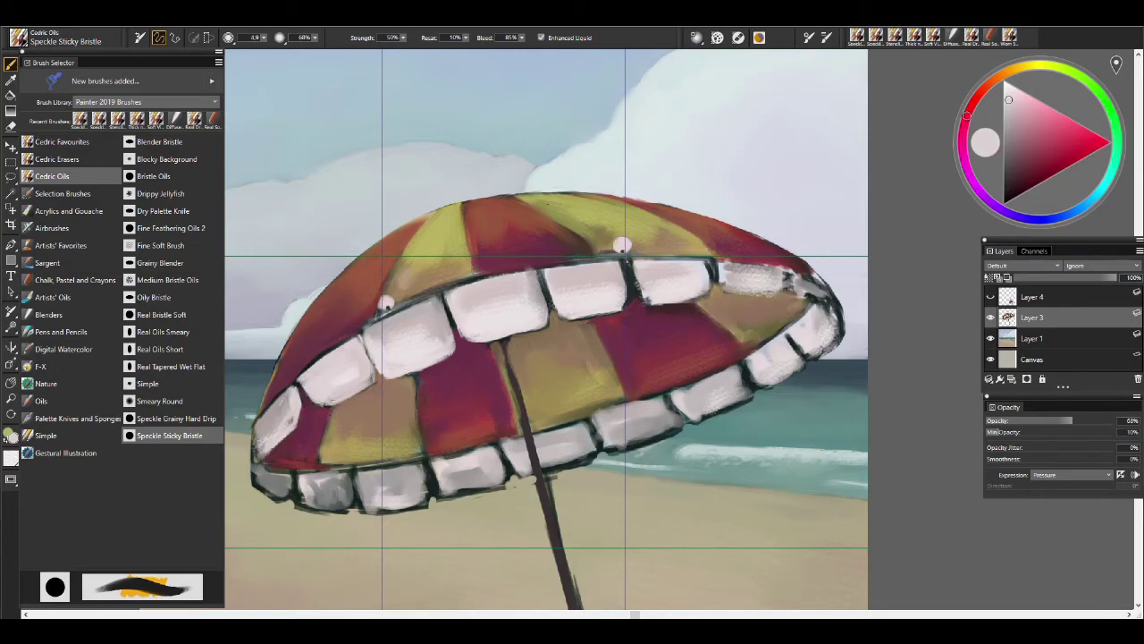
# Repaint the leftmost upper tooth with smooth light grey and tidy its dark outline.
pyautogui.keyDown('alt'); pyautogui.click(386, 302); pyautogui.keyUp('alt')
pyautogui.keyDown('alt'); pyautogui.click(387, 302); pyautogui.keyUp('alt')
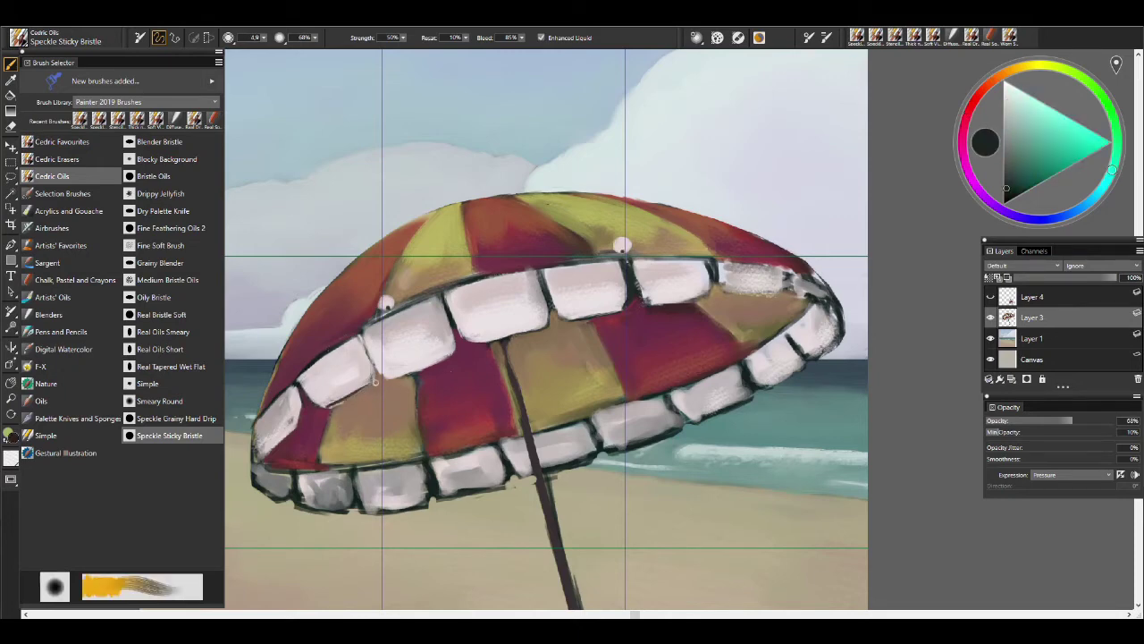
pyautogui.keyDown('alt'); pyautogui.click(259, 441); pyautogui.keyUp('alt')
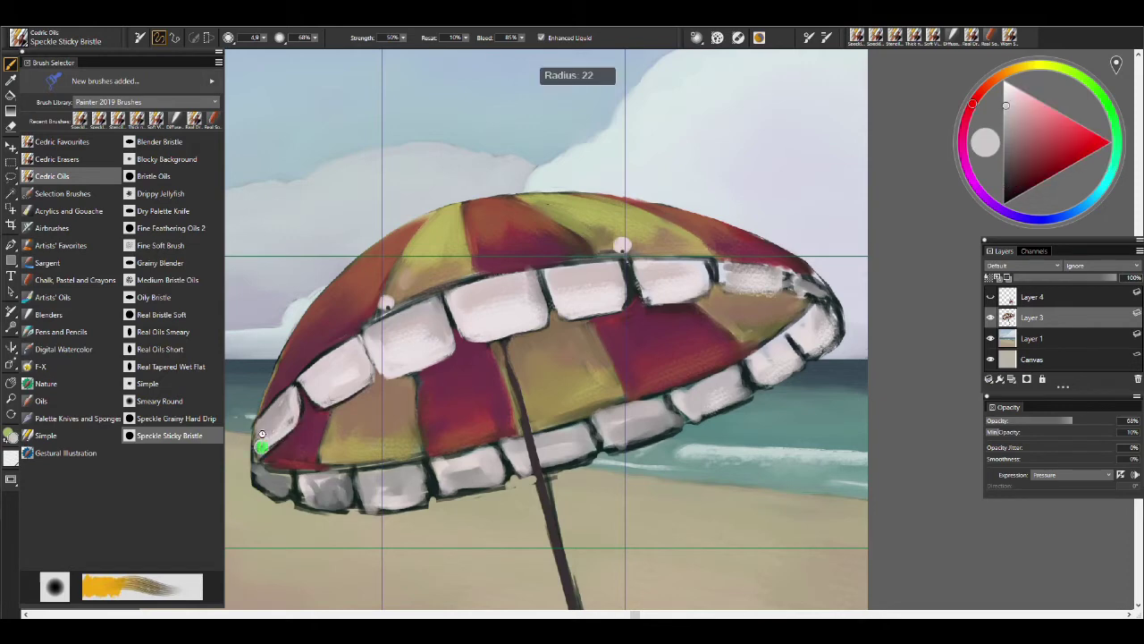
# Repaint the sixth and seventh upper teeth from the left with sampled off-white, defining their edges with crimson and dark outlines.
pyautogui.keyDown('alt'); pyautogui.click(615, 280); pyautogui.keyUp('alt')
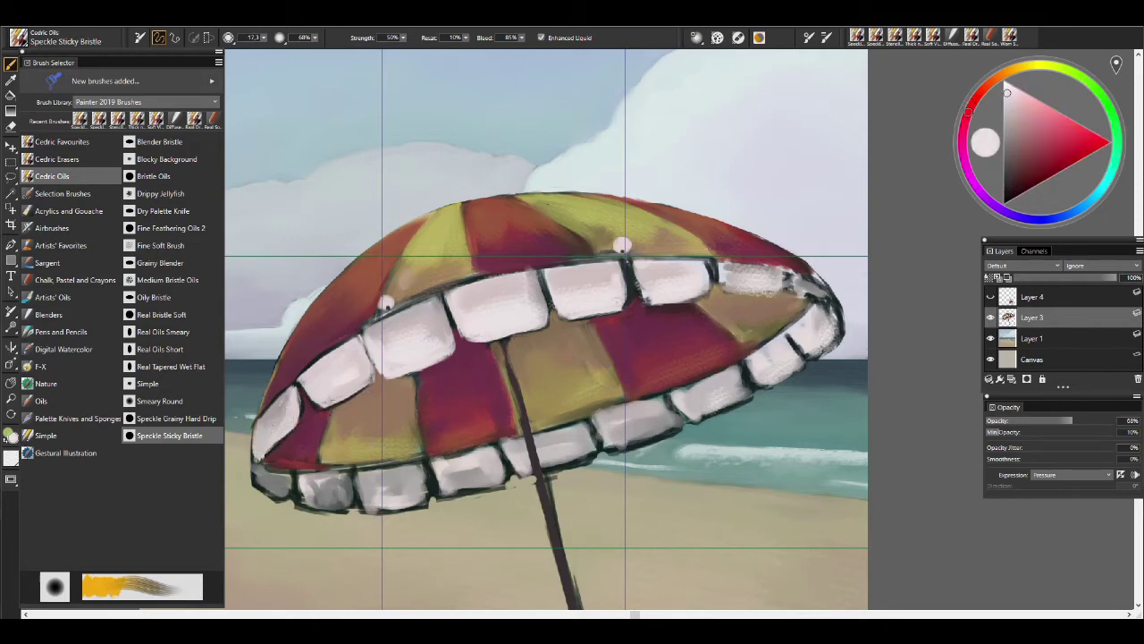
pyautogui.moveTo(630, 300)
pyautogui.mouseDown()
pyautogui.moveTo(633, 275)
pyautogui.moveTo(684, 295)
pyautogui.moveTo(779, 279)
pyautogui.moveTo(751, 279)
pyautogui.moveTo(780, 272)
pyautogui.moveTo(761, 268)
pyautogui.mouseUp()
pyautogui.keyDown('alt'); pyautogui.click(755, 275); pyautogui.keyUp('alt')
pyautogui.keyDown('alt'); pyautogui.click(750, 279); pyautogui.keyUp('alt')
pyautogui.keyDown('alt'); pyautogui.click(768, 255); pyautogui.keyUp('alt')
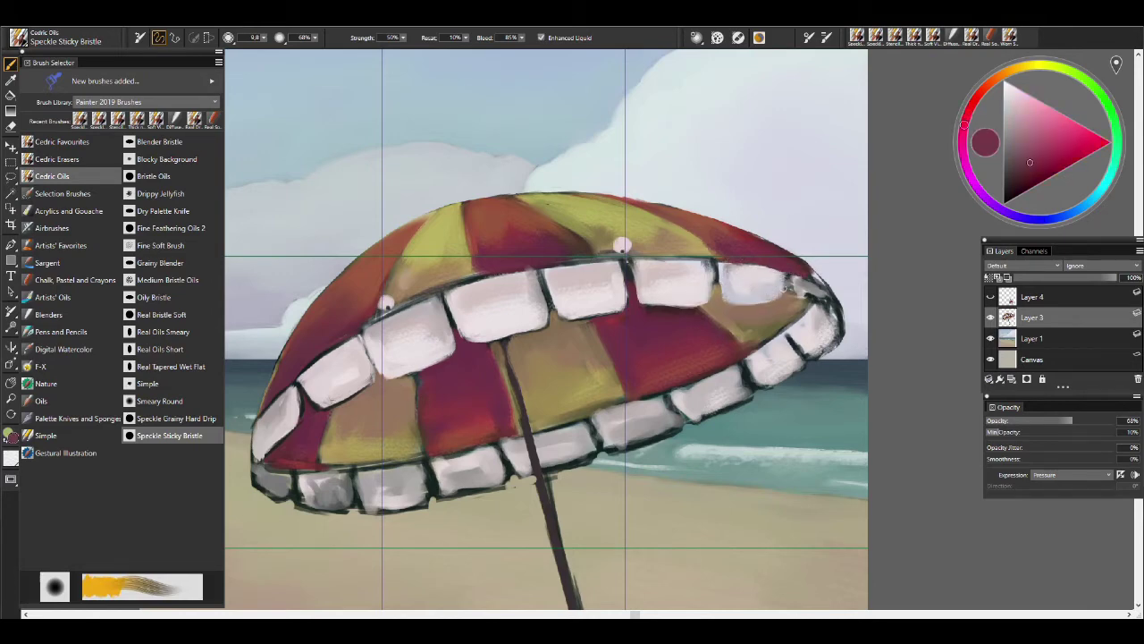
pyautogui.keyDown('alt'); pyautogui.click(785, 289); pyautogui.keyUp('alt')
pyautogui.keyDown('alt'); pyautogui.click(715, 260); pyautogui.keyUp('alt')
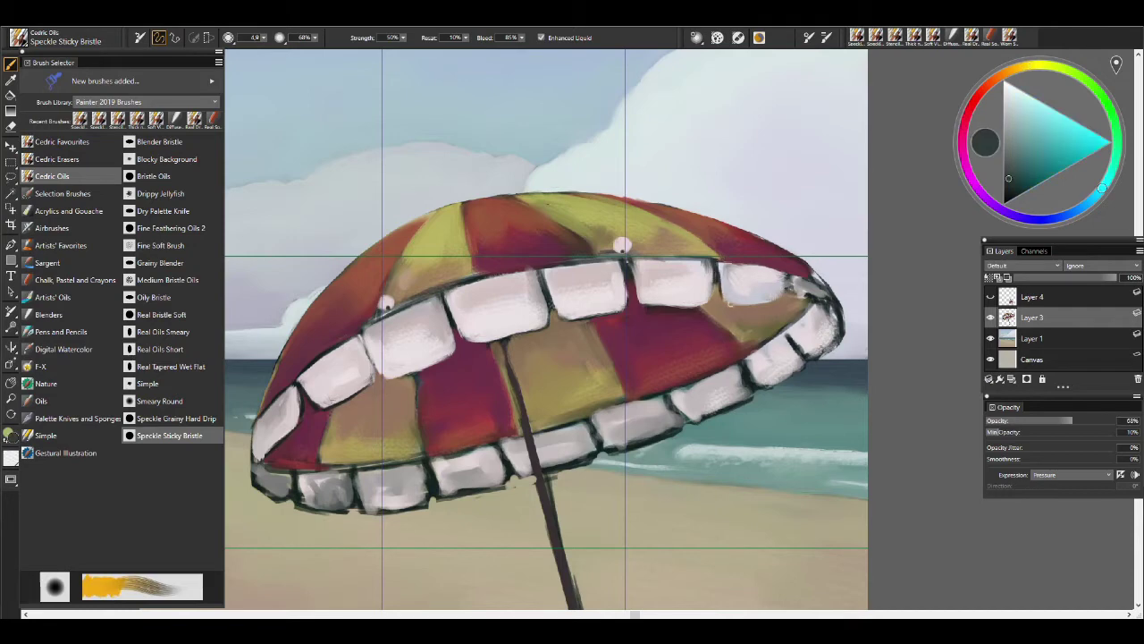
# Repaint the rightmost upper tooth as one clean grey-white shape with a dark outline and yellow canopy edge.
pyautogui.moveTo(794, 284); pyautogui.dragTo(831, 304)
pyautogui.keyDown('alt'); pyautogui.click(815, 275); pyautogui.keyUp('alt')
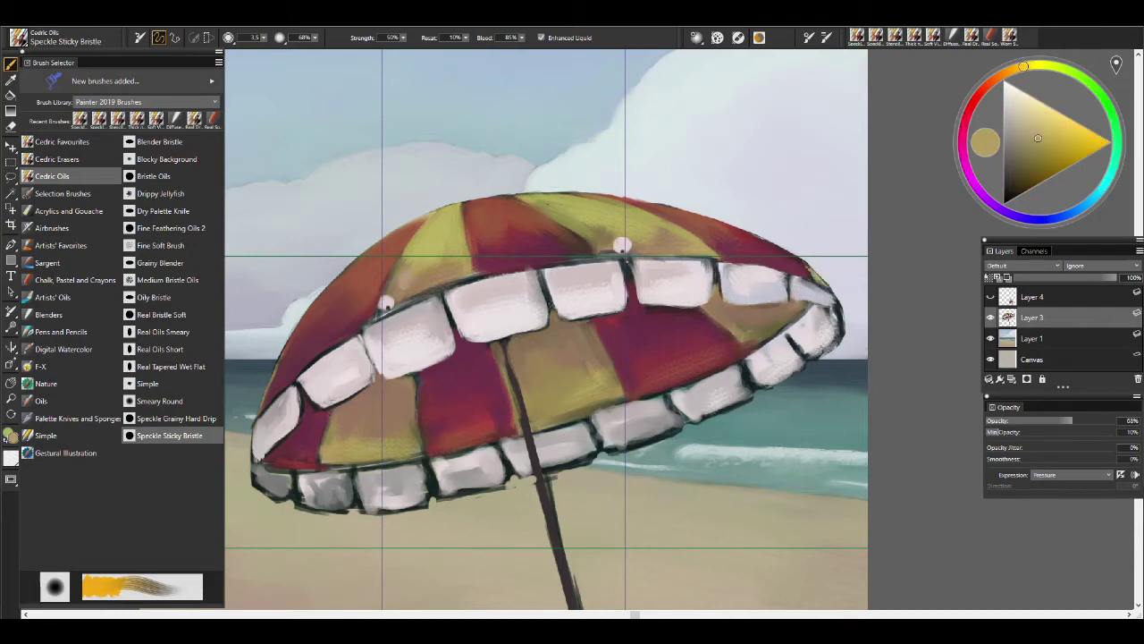
pyautogui.keyDown('alt'); pyautogui.click(816, 281); pyautogui.keyUp('alt')
pyautogui.keyDown('alt'); pyautogui.click(829, 299); pyautogui.keyUp('alt')
pyautogui.moveTo(804, 290); pyautogui.dragTo(840, 307)
pyautogui.keyDown('alt'); pyautogui.click(840, 307); pyautogui.keyUp('alt')
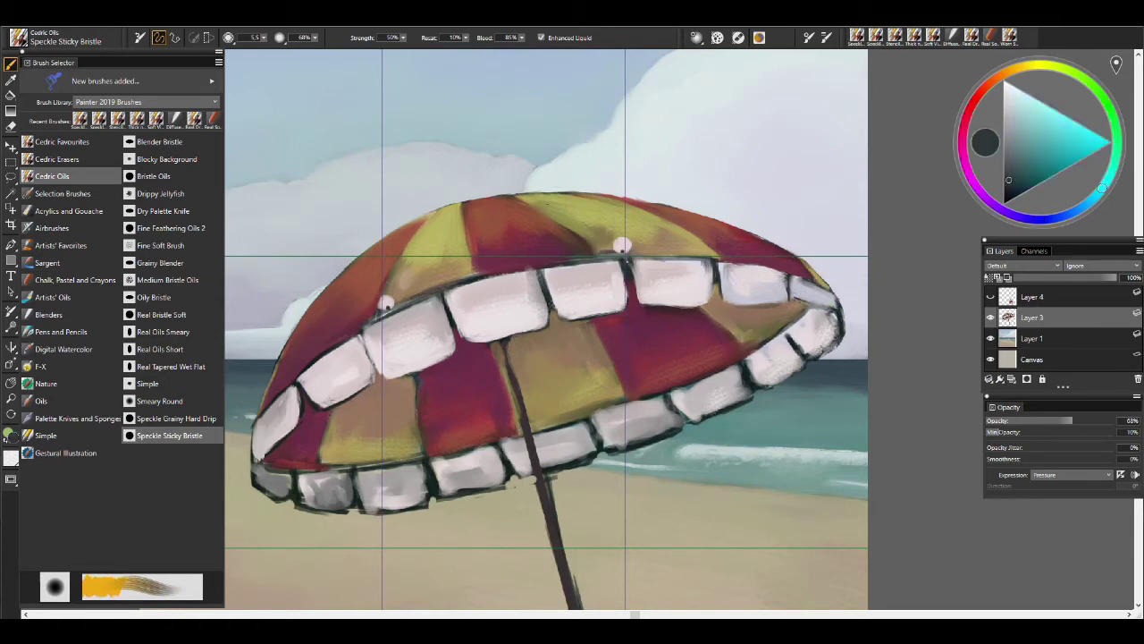
# Blend sampled tan and olive stripe colours around the umbrella's eyes and hide the composition guides over the canvas.
pyautogui.keyDown('alt'); pyautogui.click(717, 350); pyautogui.keyUp('alt')
pyautogui.press(']')
pyautogui.keyDown('alt'); pyautogui.click(623, 232); pyautogui.keyUp('alt')
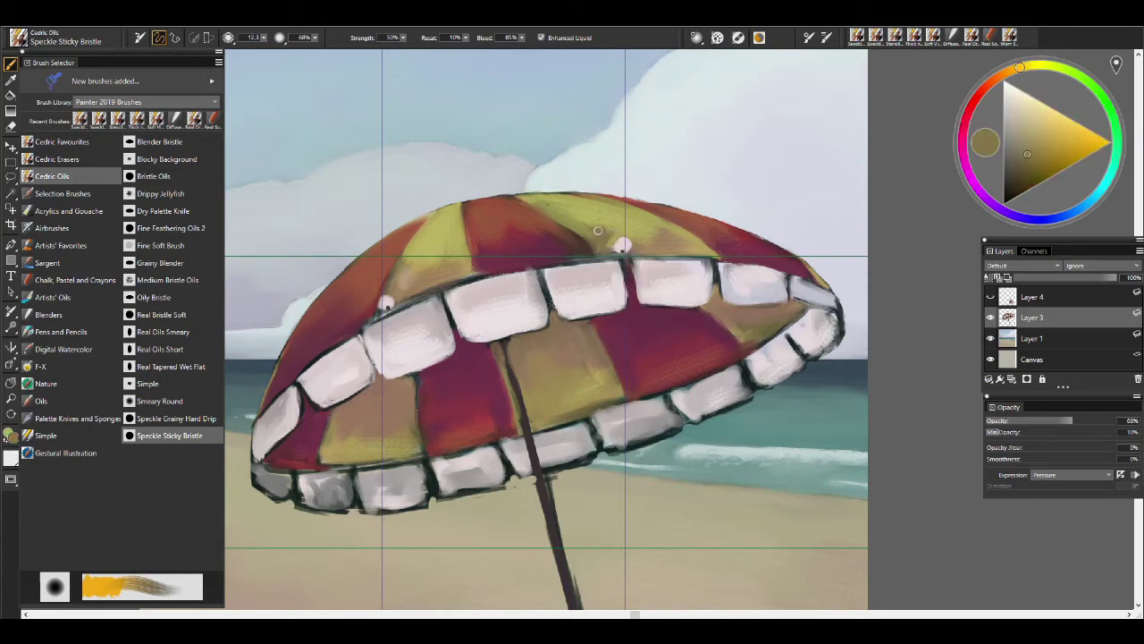
pyautogui.keyDown('alt'); pyautogui.click(405, 296); pyautogui.keyUp('alt')
pyautogui.click(174, 12)
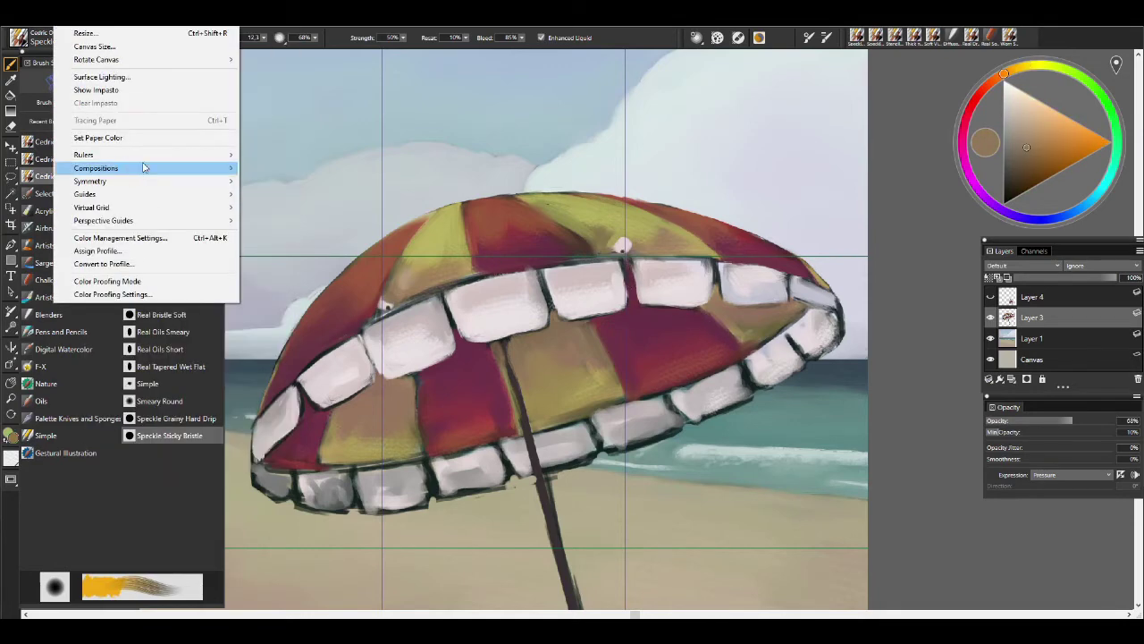
pyautogui.click(295, 183)
# Paint over both eyes with sampled yellow, tan and orange-red, restoring the canopy stripes above the teeth.
pyautogui.keyDown('alt'); pyautogui.click(621, 239); pyautogui.keyUp('alt')
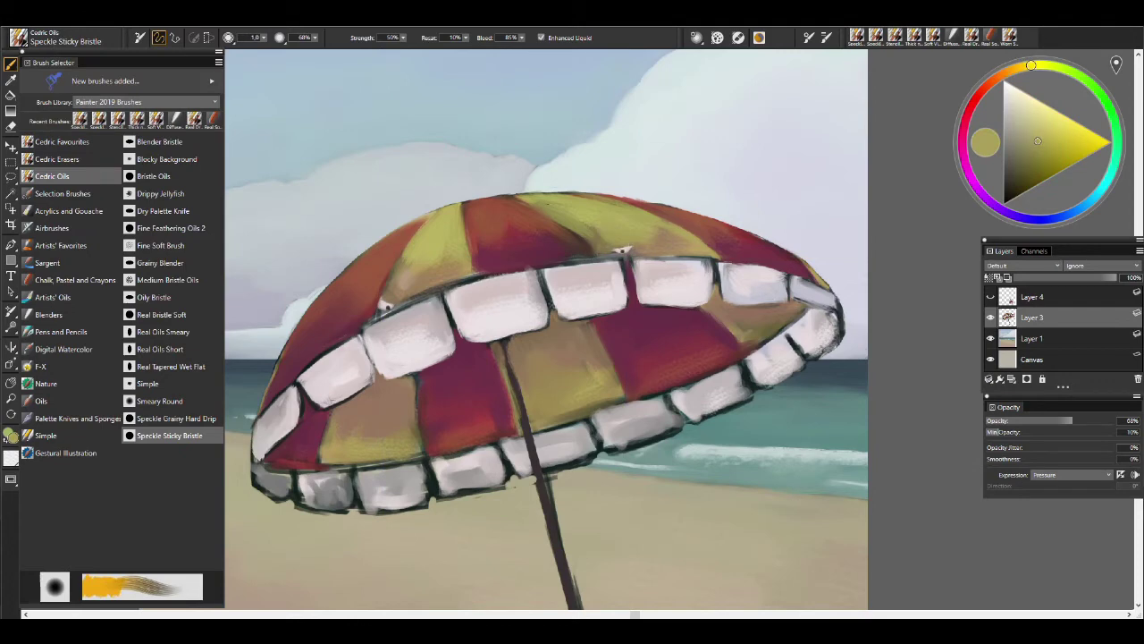
pyautogui.keyDown('alt'); pyautogui.click(625, 250); pyautogui.keyUp('alt')
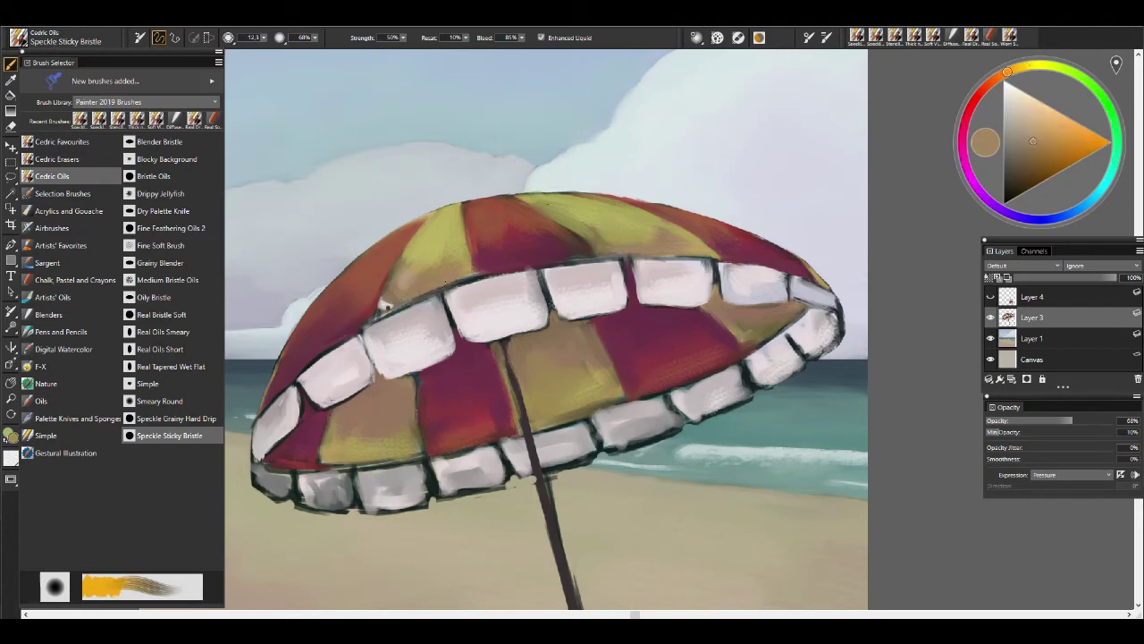
pyautogui.keyDown('alt'); pyautogui.click(369, 289); pyautogui.keyUp('alt')
pyautogui.keyDown('alt'); pyautogui.click(399, 306); pyautogui.keyUp('alt')
pyautogui.keyDown('alt'); pyautogui.click(378, 315); pyautogui.keyUp('alt')
pyautogui.keyDown('alt'); pyautogui.click(376, 300); pyautogui.keyUp('alt')
pyautogui.keyDown('alt'); pyautogui.click(376, 295); pyautogui.keyUp('alt')
pyautogui.keyDown('alt'); pyautogui.click(420, 286); pyautogui.keyUp('alt')
pyautogui.keyDown('alt'); pyautogui.click(451, 282); pyautogui.keyUp('alt')
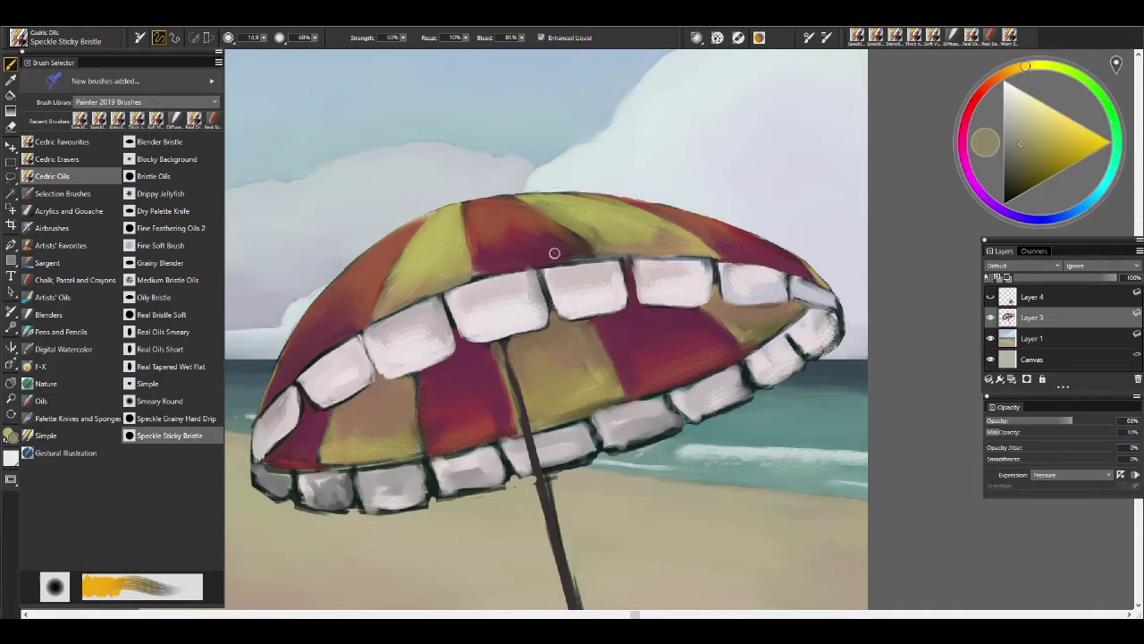
# Paint two new off-white eyes with dark pupils and crimson lids on the canopy's outer red stripes.
pyautogui.keyDown('alt'); pyautogui.click(309, 348); pyautogui.keyUp('alt')
pyautogui.click(760, 257)
pyautogui.keyDown('alt'); pyautogui.click(322, 341); pyautogui.keyUp('alt')
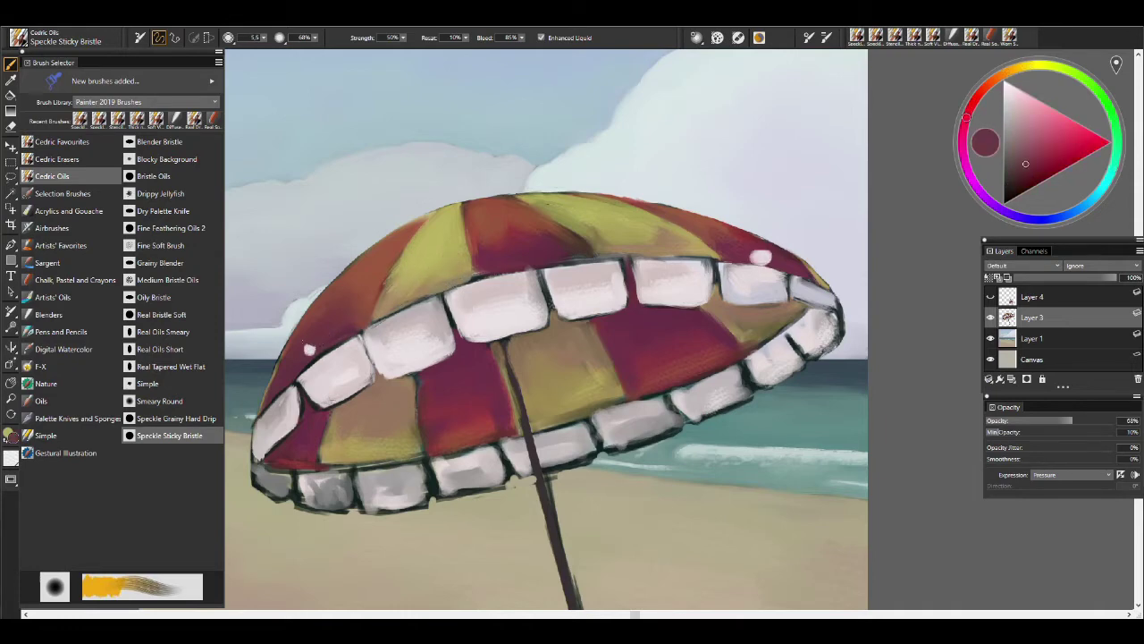
pyautogui.keyDown('alt'); pyautogui.click(544, 472); pyautogui.keyUp('alt')
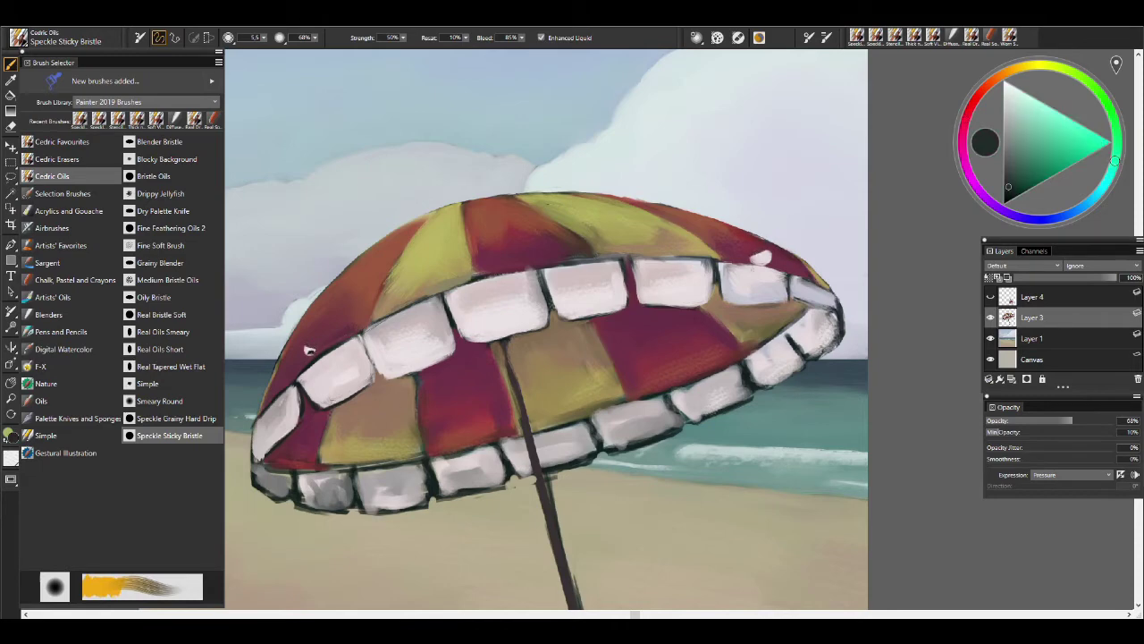
# Repaint the lower teeth left of the pole with sampled off-white, covering the rough grey shading.
pyautogui.keyDown('alt'); pyautogui.click(393, 487); pyautogui.keyUp('alt')
pyautogui.moveTo(362, 501)
pyautogui.mouseDown()
pyautogui.moveTo(406, 466)
pyautogui.moveTo(417, 494)
pyautogui.moveTo(380, 505)
pyautogui.mouseUp()
pyautogui.moveTo(447, 487)
pyautogui.mouseDown()
pyautogui.moveTo(442, 465)
pyautogui.moveTo(482, 483)
pyautogui.moveTo(456, 454)
pyautogui.moveTo(474, 476)
pyautogui.mouseUp()
pyautogui.keyDown('alt'); pyautogui.click(341, 491); pyautogui.keyUp('alt')
pyautogui.moveTo(341, 490)
pyautogui.mouseDown()
pyautogui.moveTo(308, 478)
pyautogui.moveTo(304, 496)
pyautogui.moveTo(268, 474)
pyautogui.moveTo(272, 490)
pyautogui.mouseUp()
pyautogui.keyDown('alt'); pyautogui.click(284, 479); pyautogui.keyUp('alt')
pyautogui.keyDown('alt'); pyautogui.click(341, 441); pyautogui.keyUp('alt')
pyautogui.keyDown('alt'); pyautogui.click(500, 441); pyautogui.keyUp('alt')
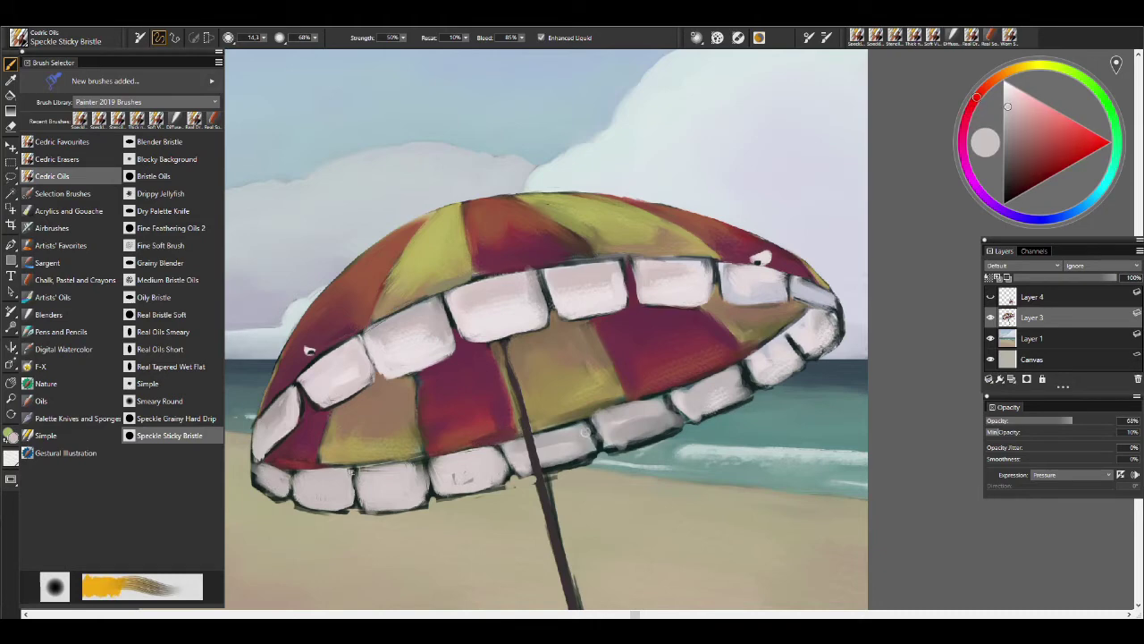
# Repaint the lower teeth right of the pole with sampled off-white and pale lilac, smoothing their shapes.
pyautogui.keyDown('alt'); pyautogui.click(590, 414); pyautogui.keyUp('alt')
pyautogui.moveTo(590, 414)
pyautogui.mouseDown()
pyautogui.moveTo(657, 393)
pyautogui.moveTo(653, 433)
pyautogui.moveTo(703, 390)
pyautogui.moveTo(706, 416)
pyautogui.moveTo(742, 383)
pyautogui.mouseUp()
pyautogui.keyDown('alt'); pyautogui.click(662, 392); pyautogui.keyUp('alt')
pyautogui.keyDown('alt'); pyautogui.click(706, 413); pyautogui.keyUp('alt')
pyautogui.moveTo(699, 417)
pyautogui.mouseDown()
pyautogui.moveTo(747, 393)
pyautogui.moveTo(621, 443)
pyautogui.mouseUp()
pyautogui.moveTo(800, 367); pyautogui.dragTo(764, 375)
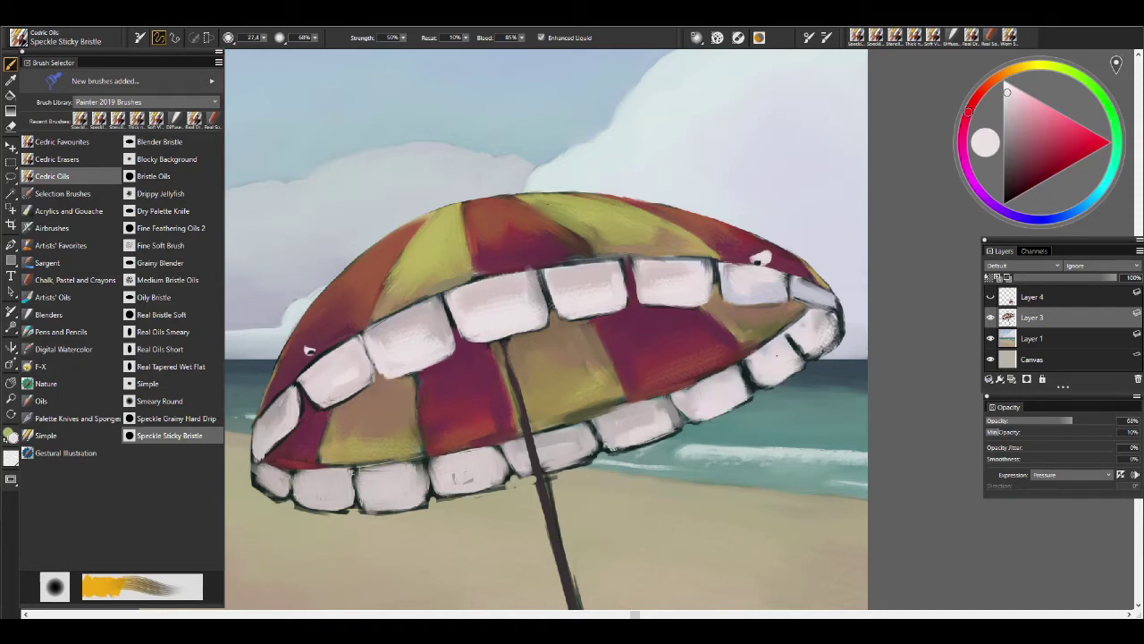
pyautogui.moveTo(777, 335); pyautogui.dragTo(761, 357)
pyautogui.keyDown('alt'); pyautogui.click(804, 344); pyautogui.keyUp('alt')
pyautogui.moveTo(836, 318)
pyautogui.mouseDown()
pyautogui.moveTo(805, 347)
pyautogui.moveTo(820, 350)
pyautogui.mouseUp()
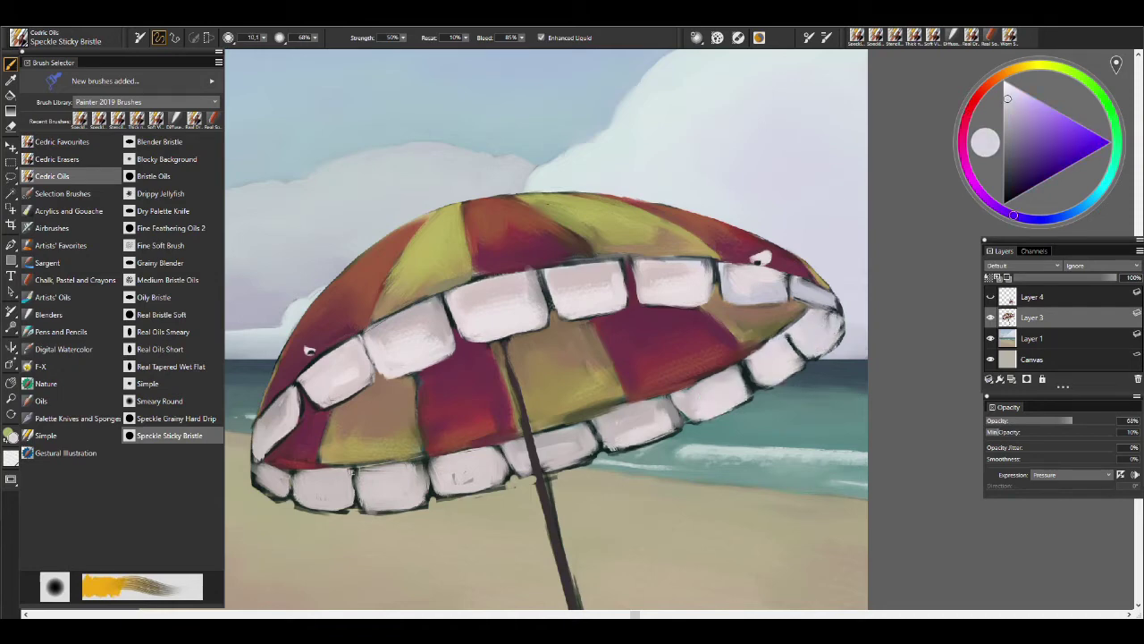
# Erase the stray dark outline marks below the lower teeth and beside the top of the exposed pole.
pyautogui.press('n')
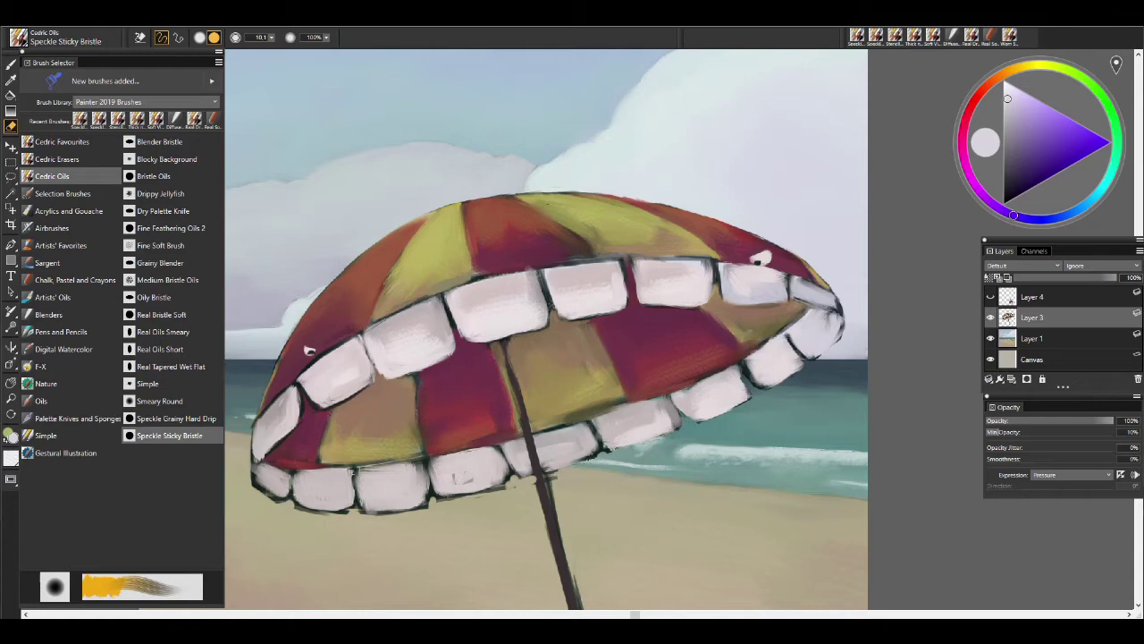
pyautogui.moveTo(512, 486); pyautogui.dragTo(337, 513)
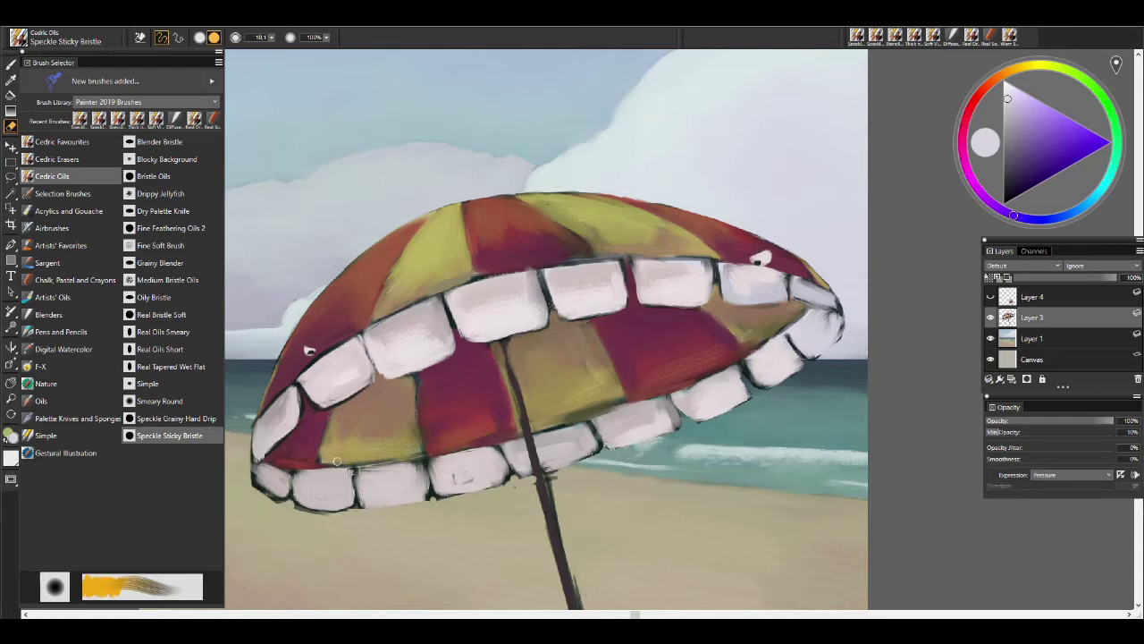
pyautogui.moveTo(270, 495); pyautogui.dragTo(240, 488)
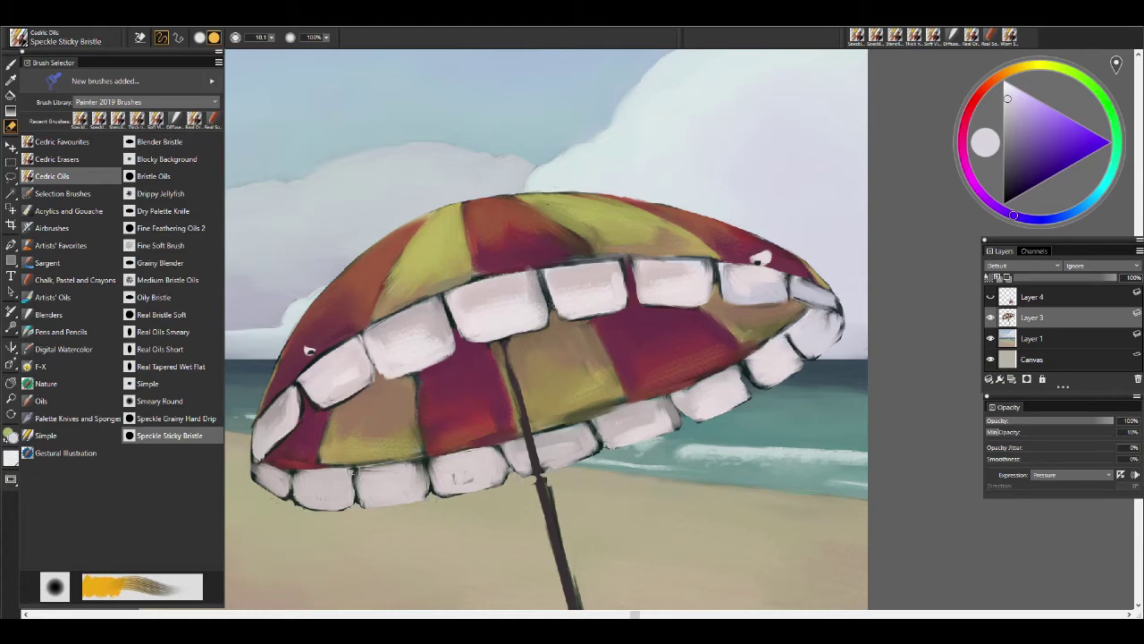
pyautogui.hotkey('ctrl', '-')
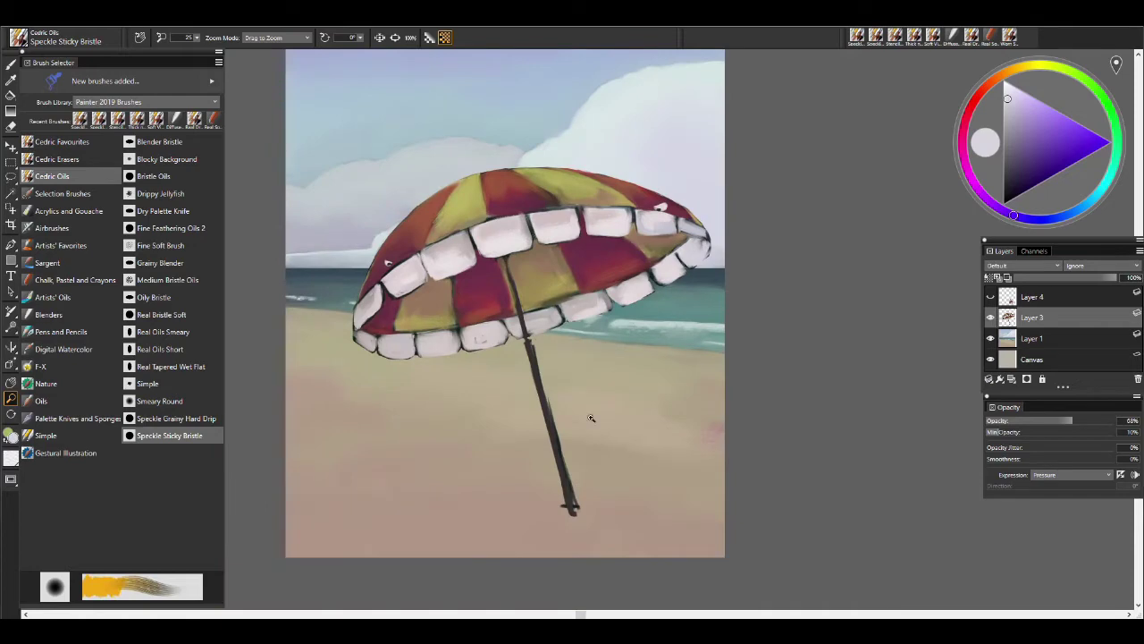
# Erase the cross mark at the pole's base and repaint the pole as a straight, even line in sampled dark brown.
pyautogui.press('n')
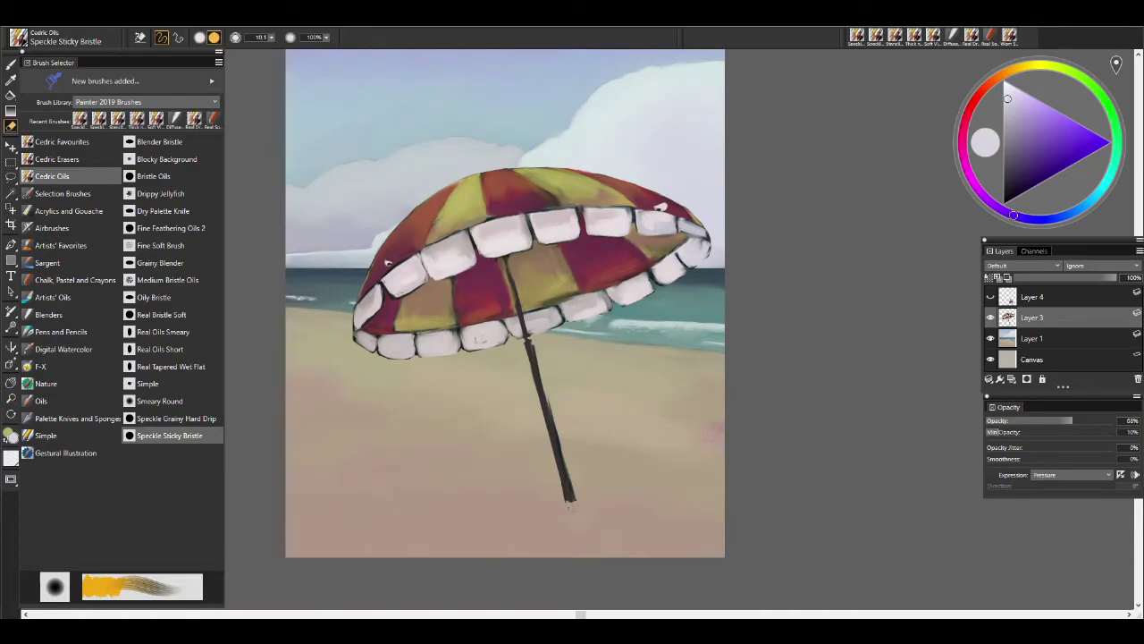
pyautogui.keyDown('ctrl'); pyautogui.click(550, 403); pyautogui.keyUp('ctrl')
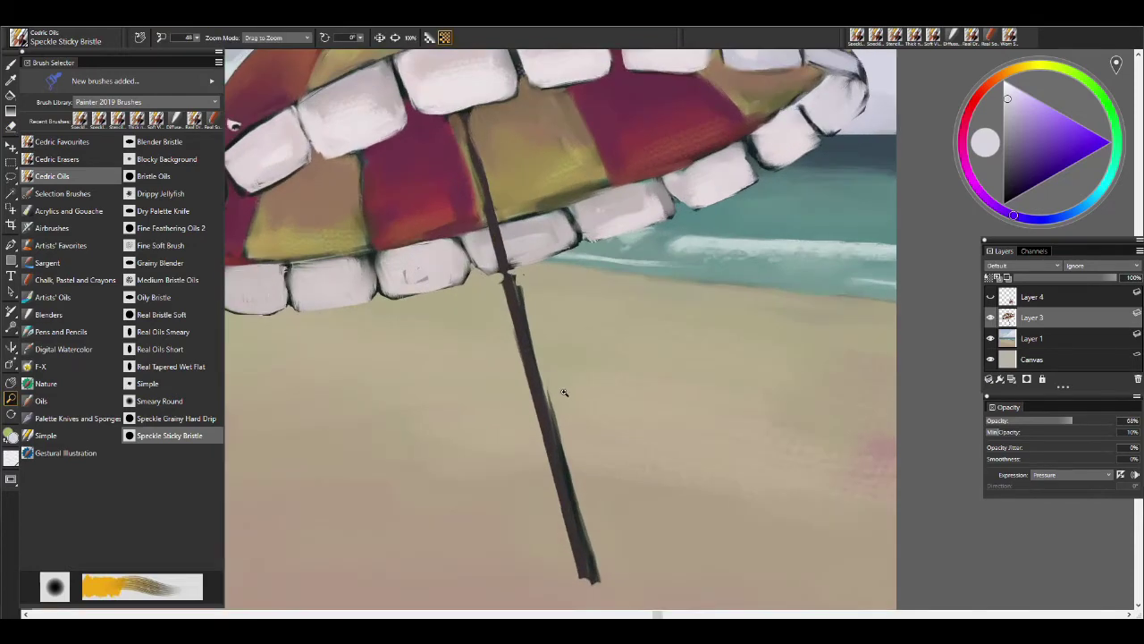
pyautogui.press('b')
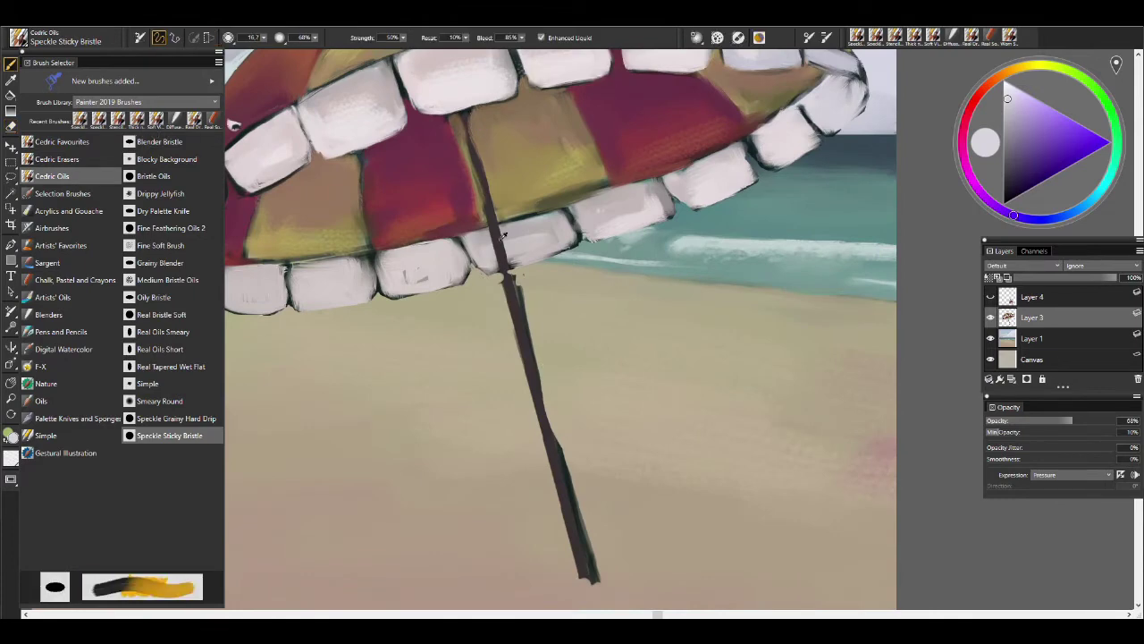
pyautogui.keyDown('alt'); pyautogui.click(572, 526); pyautogui.keyUp('alt')
pyautogui.keyDown('shift'); pyautogui.click(587, 546); pyautogui.keyUp('shift')
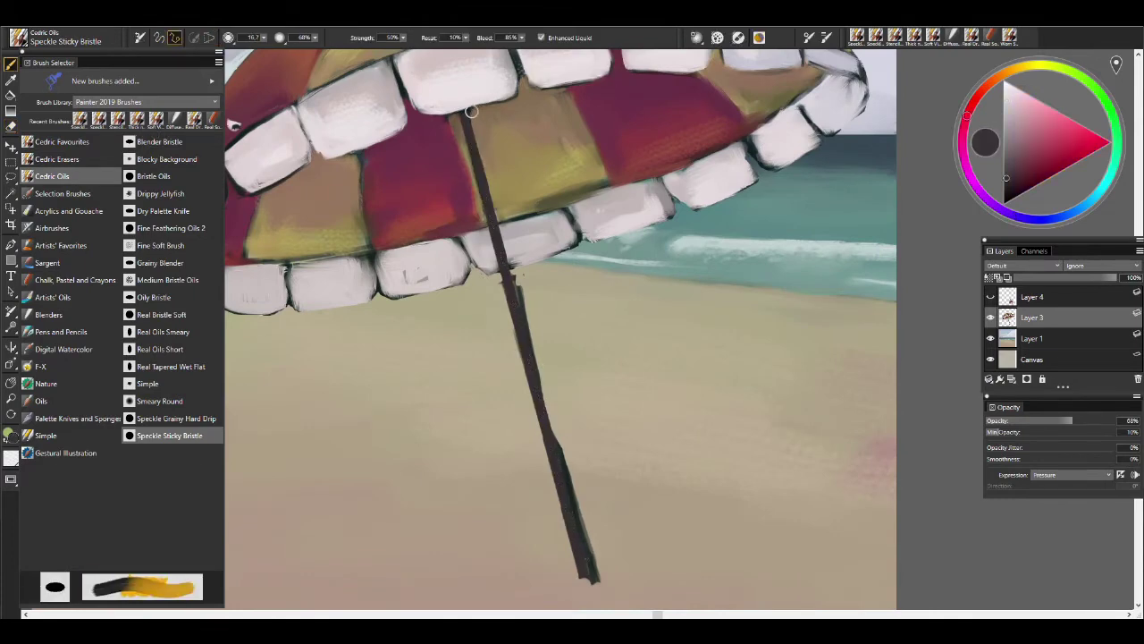
pyautogui.keyDown('shift'); pyautogui.click(471, 112); pyautogui.keyUp('shift')
# Select the areas along both sides of the exposed pole and erase its ragged edges and stray specks, then deselect.
pyautogui.press('n')
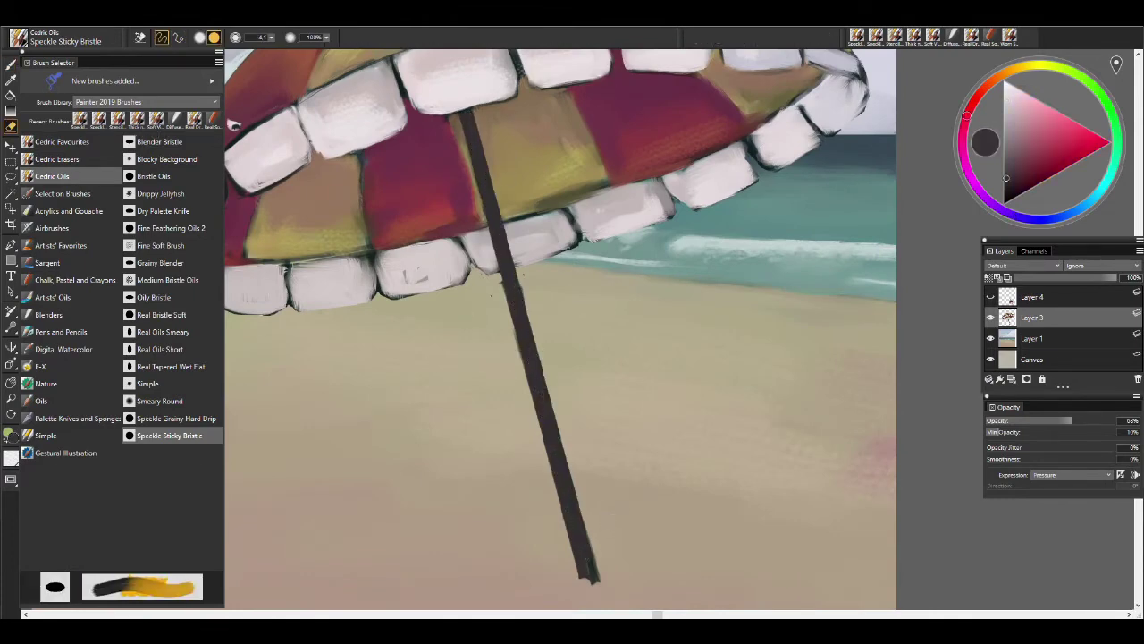
pyautogui.press('w')
pyautogui.click(590, 507)
pyautogui.moveTo(579, 244)
pyautogui.mouseDown()
pyautogui.moveTo(643, 295)
pyautogui.moveTo(780, 508)
pyautogui.moveTo(420, 349)
pyautogui.moveTo(579, 244)
pyautogui.mouseUp()
pyautogui.press('b')
pyautogui.hotkey('ctrl', 'd')
pyautogui.moveTo(536, 258); pyautogui.dragTo(593, 579)
pyautogui.click(11, 176)
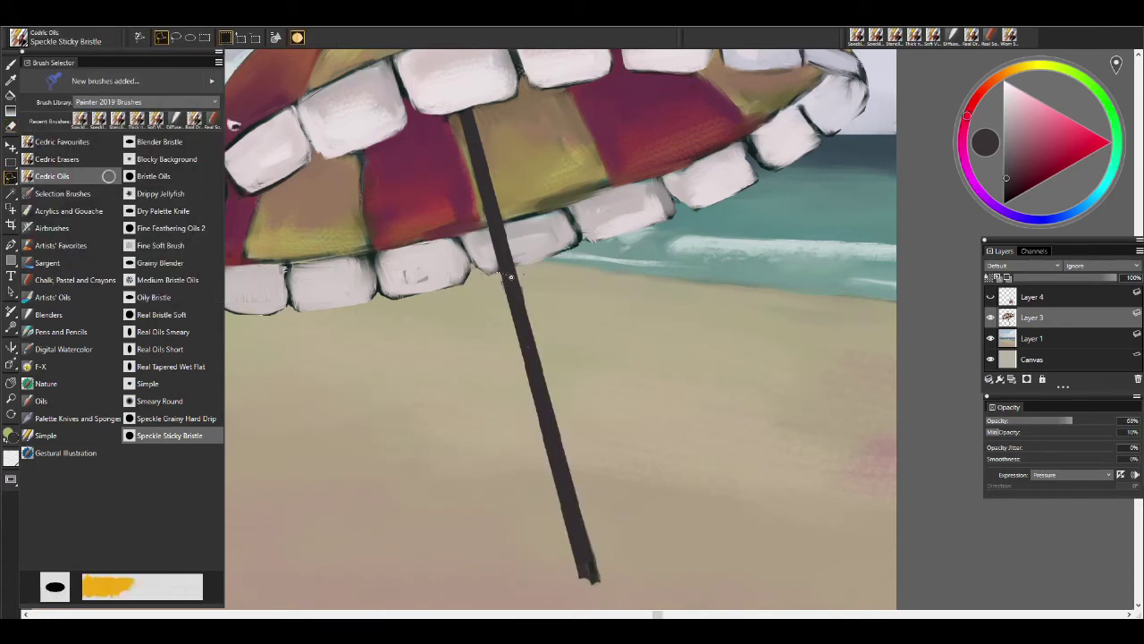
pyautogui.moveTo(501, 272)
pyautogui.mouseDown()
pyautogui.moveTo(582, 461)
pyautogui.moveTo(582, 596)
pyautogui.moveTo(533, 275)
pyautogui.moveTo(588, 491)
pyautogui.moveTo(554, 421)
pyautogui.moveTo(518, 270)
pyautogui.moveTo(619, 269)
pyautogui.moveTo(516, 242)
pyautogui.moveTo(594, 277)
pyautogui.moveTo(673, 345)
pyautogui.moveTo(492, 458)
pyautogui.moveTo(664, 576)
pyautogui.moveTo(566, 272)
pyautogui.moveTo(501, 266)
pyautogui.mouseUp()
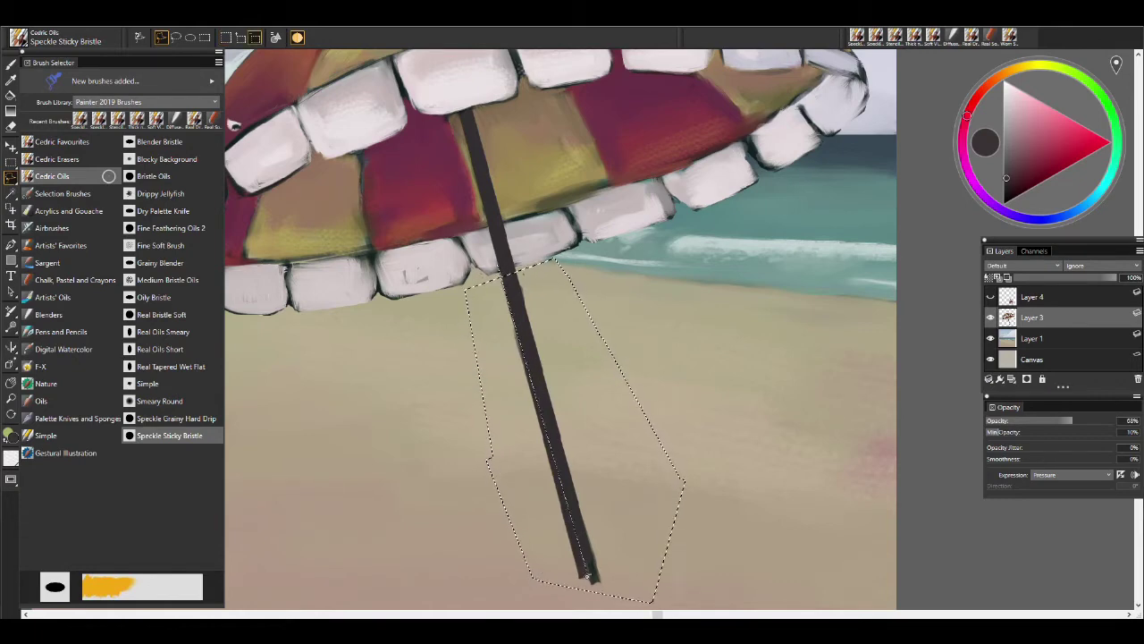
pyautogui.press('b')
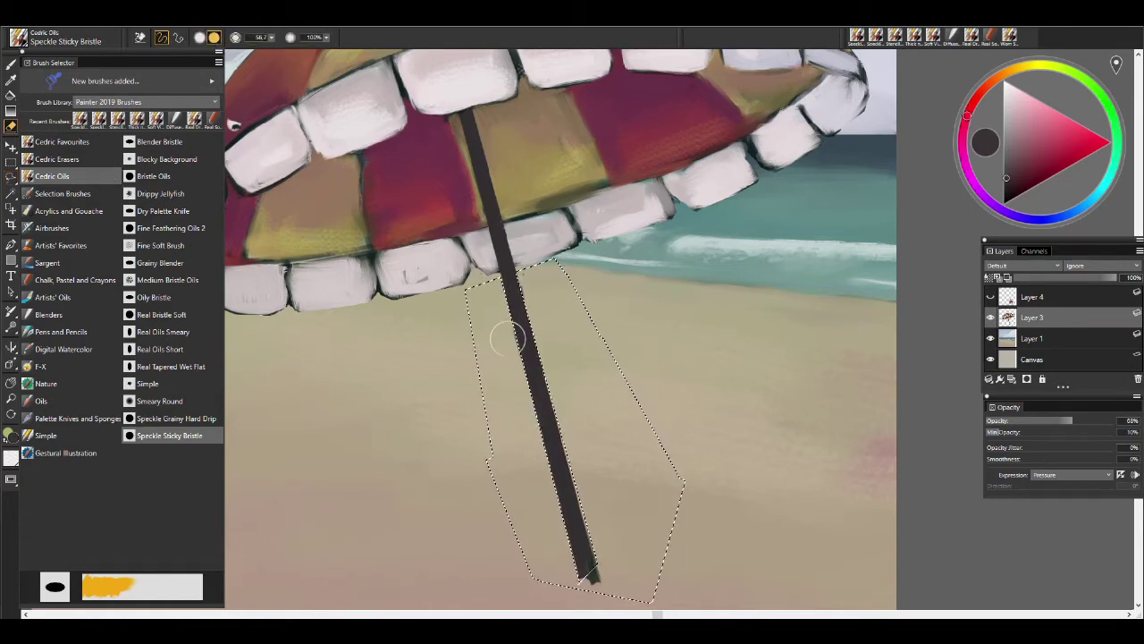
pyautogui.hotkey('ctrl', 'd')
# Flip the whole canvas horizontally to check the umbrella in mirror view.
pyautogui.press('m')
pyautogui.scroll(-5, 733, 394)
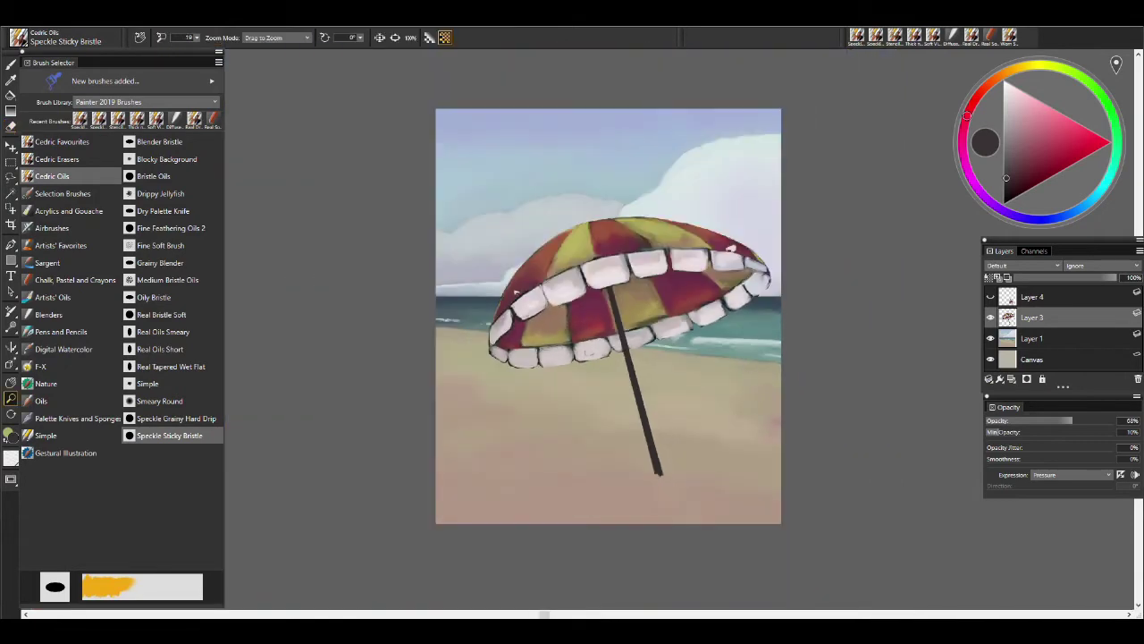
pyautogui.click(325, 113)
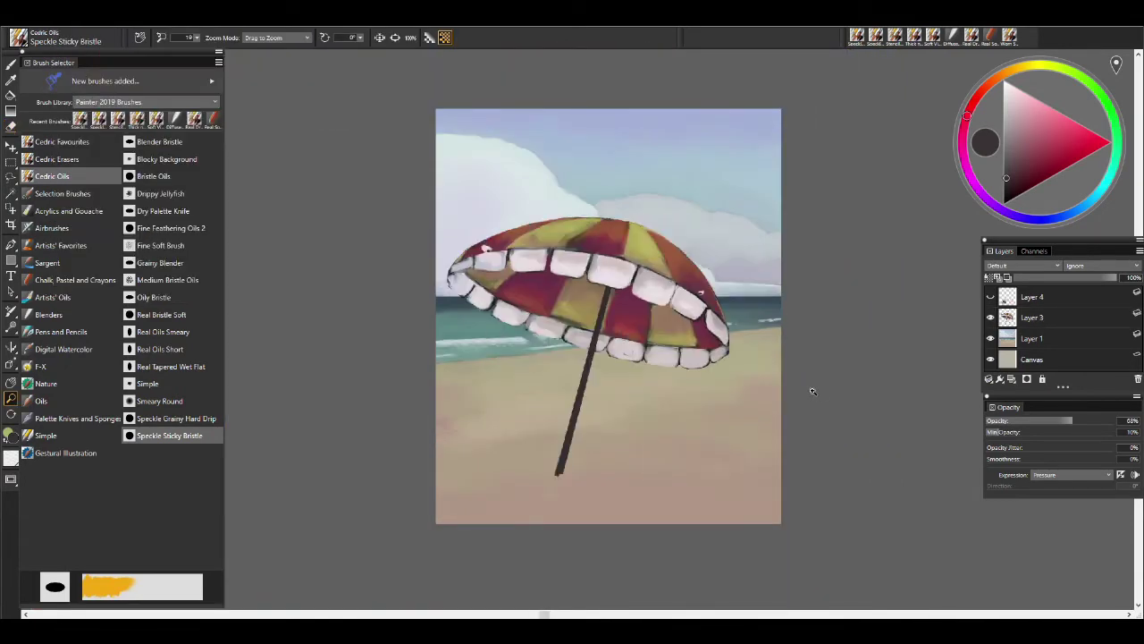
# Select the flipped canopy's left part with its teeth and skew and shift it slightly inward towards the pole.
pyautogui.press('l')
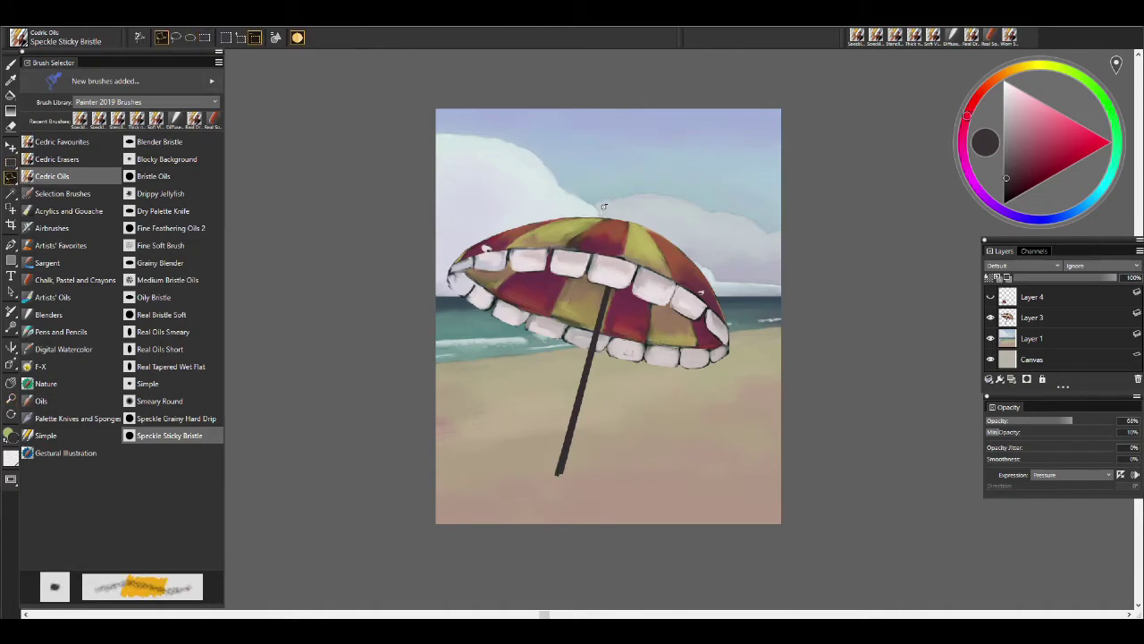
pyautogui.moveTo(438, 275)
pyautogui.mouseDown()
pyautogui.moveTo(546, 381)
pyautogui.moveTo(625, 207)
pyautogui.mouseUp()
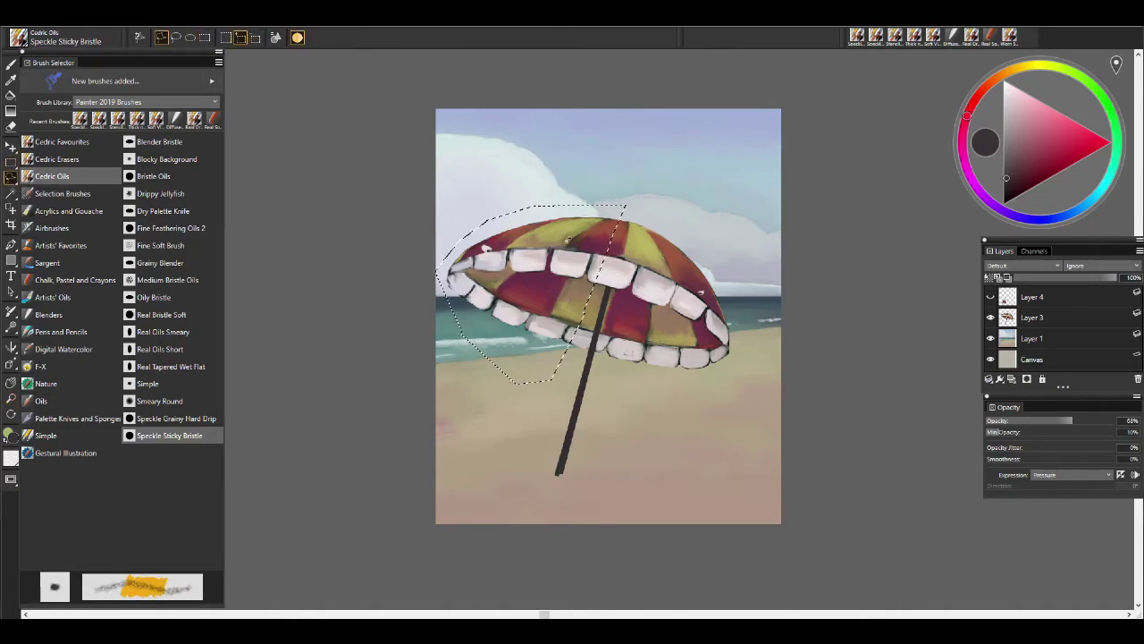
pyautogui.click(11, 145)
pyautogui.moveTo(540, 292); pyautogui.dragTo(555, 291)
pyautogui.click(268, 37)
pyautogui.moveTo(448, 296); pyautogui.dragTo(446, 294)
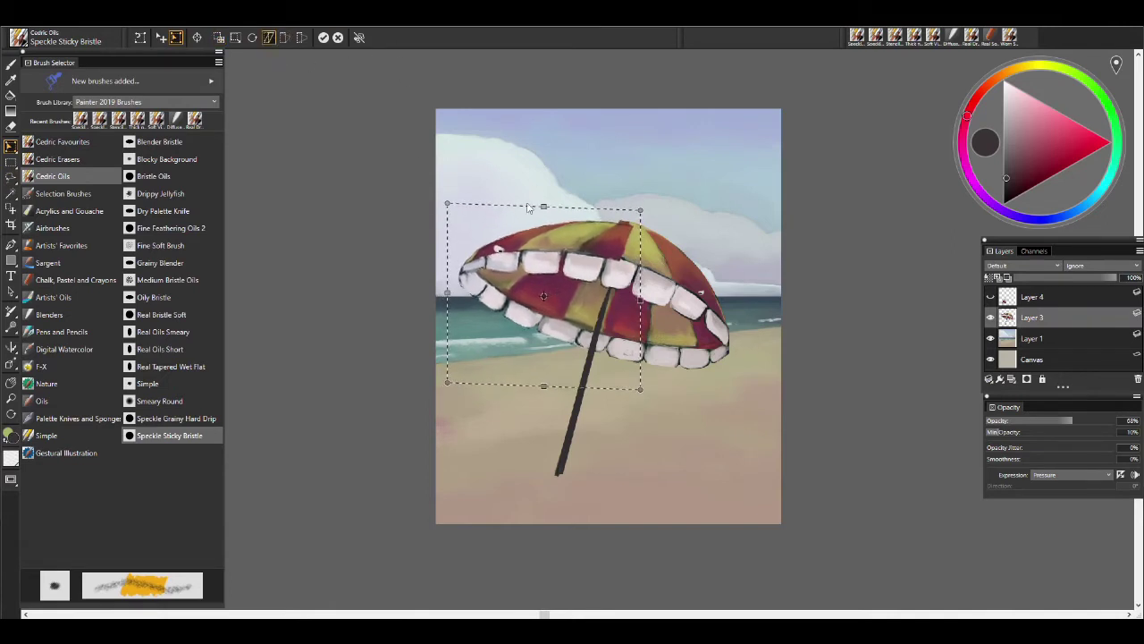
pyautogui.click(324, 36)
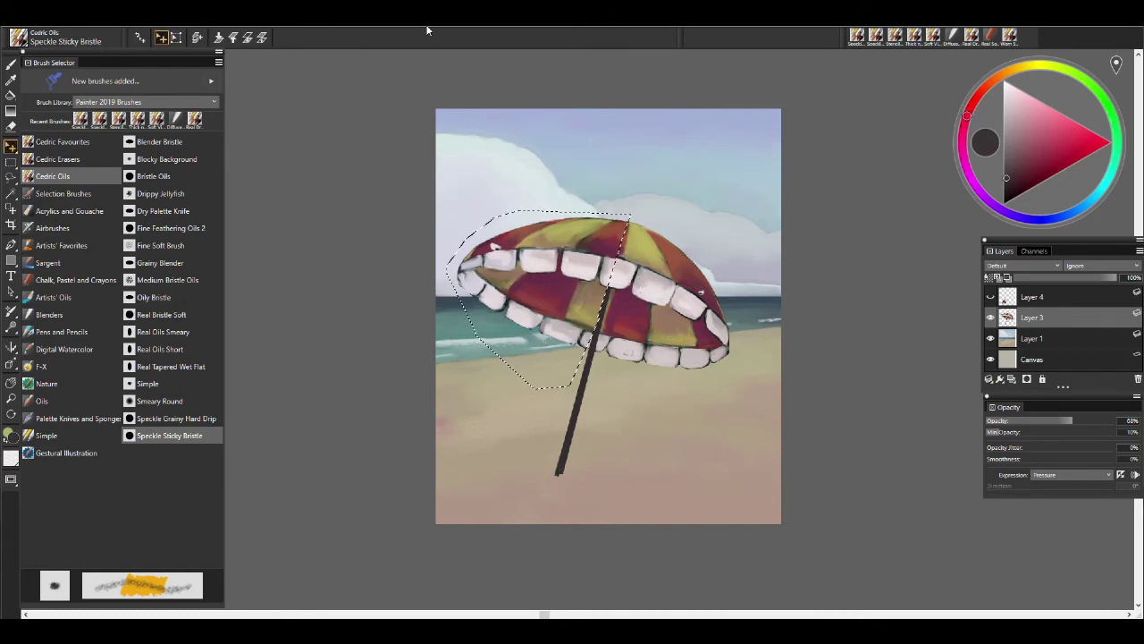
pyautogui.hotkey('ctrl', 'z')
pyautogui.hotkey('ctrl', 'z')
pyautogui.hotkey('ctrl', 'z')
# Touch up the upper tooth above the pole with sampled off-white where the shifted canopy section joins.
pyautogui.press('b')
pyautogui.keyDown('ctrl'); pyautogui.click(608, 313); pyautogui.keyUp('ctrl')
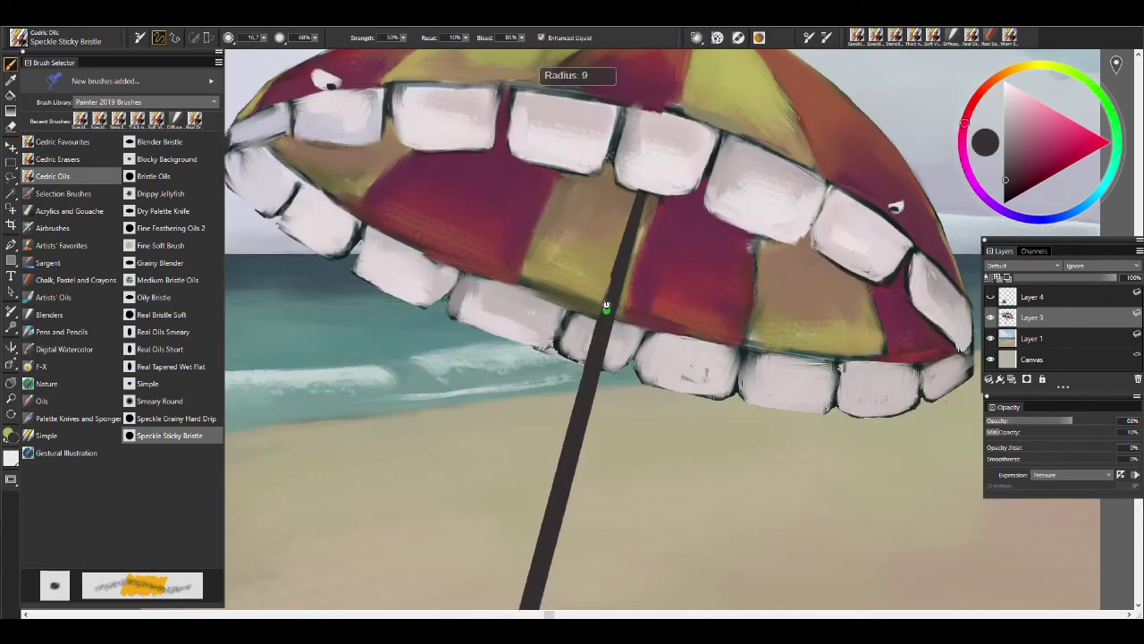
pyautogui.keyDown('alt'); pyautogui.click(655, 188); pyautogui.keyUp('alt')
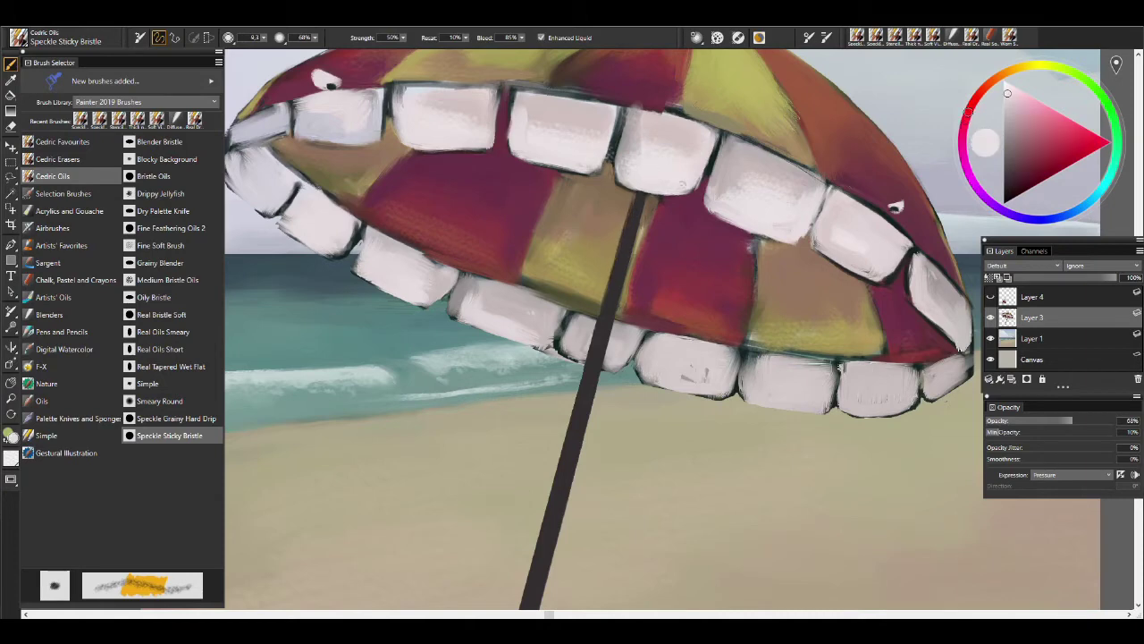
pyautogui.press('n')
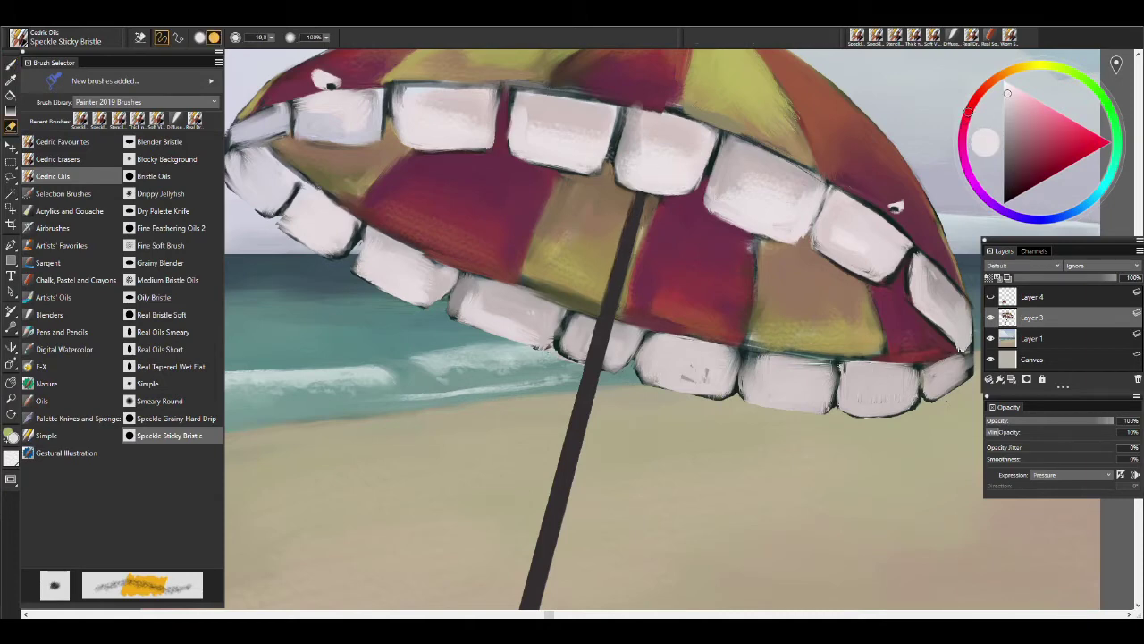
# Paint over the two eyes near the canopy's outer edges with sampled crimson stripe colour.
pyautogui.hotkey('ctrl', '0')
pyautogui.hotkey('ctrl', '+')
pyautogui.hotkey('ctrl', '+')
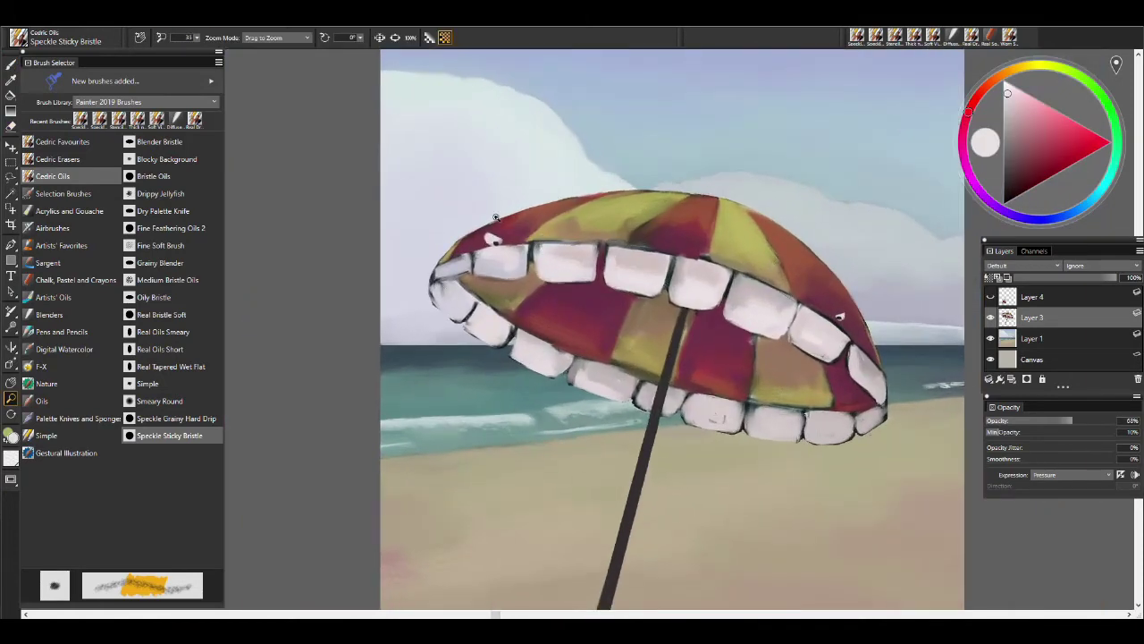
pyautogui.press('b')
pyautogui.press(']')
pyautogui.press(']')
pyautogui.press(']')
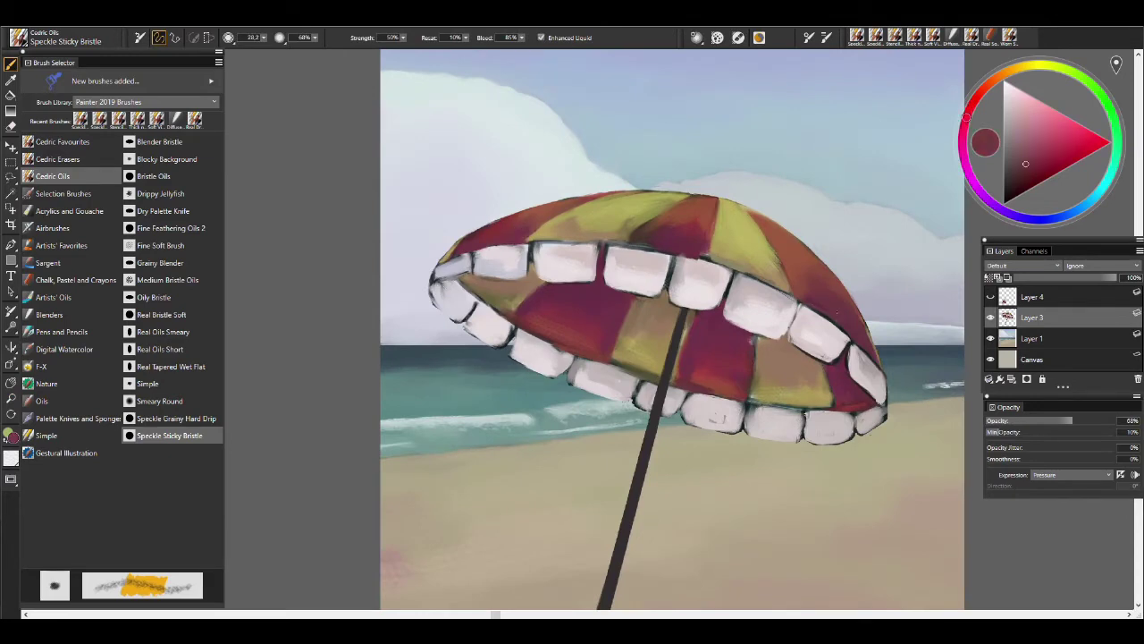
# Paint two small off-white eyes above the central upper teeth, trimming their shapes with sampled stripe colours and adding dark pupils.
pyautogui.keyDown('alt'); pyautogui.click(695, 299); pyautogui.keyUp('alt')
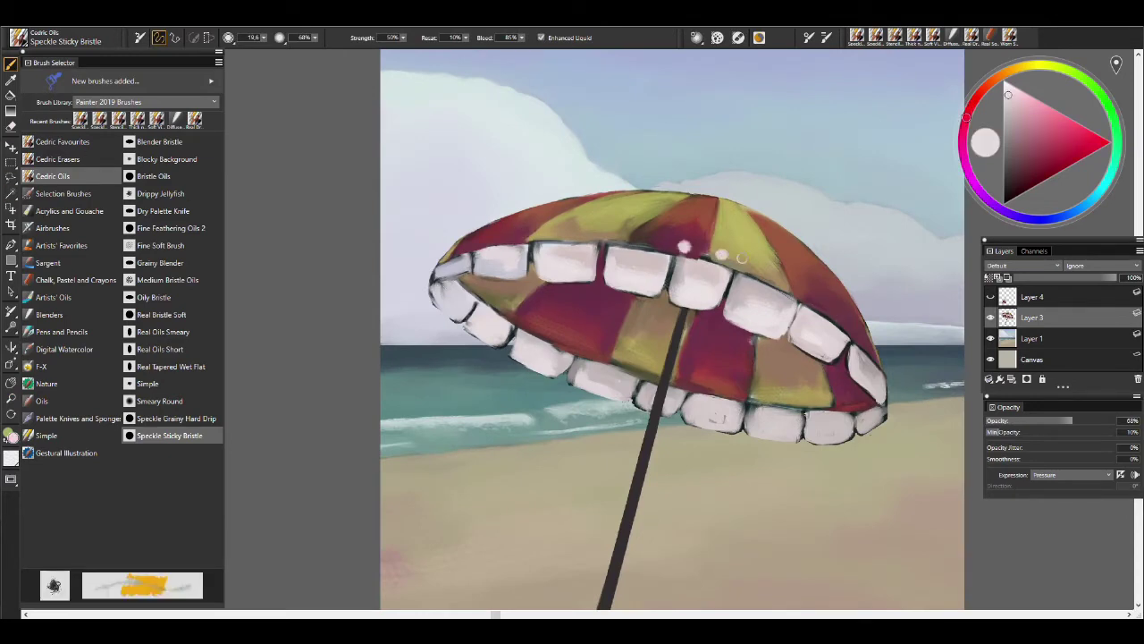
pyautogui.keyDown('alt'); pyautogui.click(679, 235); pyautogui.keyUp('alt')
pyautogui.keyDown('alt'); pyautogui.click(745, 263); pyautogui.keyUp('alt')
pyautogui.keyDown('alt'); pyautogui.click(669, 241); pyautogui.keyUp('alt')
pyautogui.keyDown('alt'); pyautogui.click(663, 248); pyautogui.keyUp('alt')
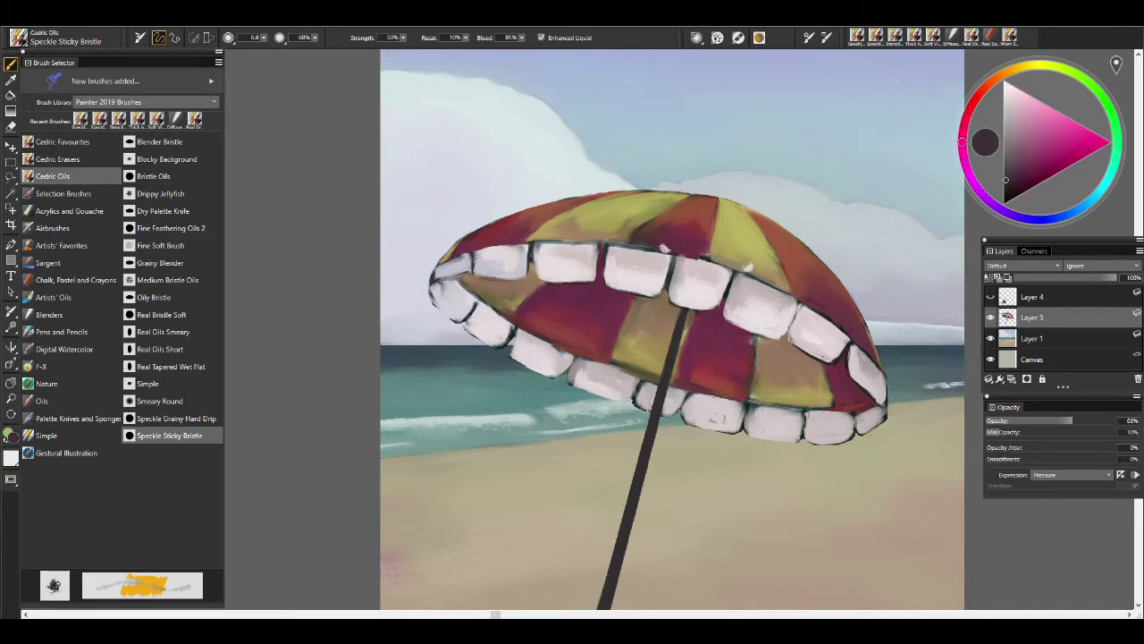
pyautogui.keyDown('alt'); pyautogui.click(747, 269); pyautogui.keyUp('alt')
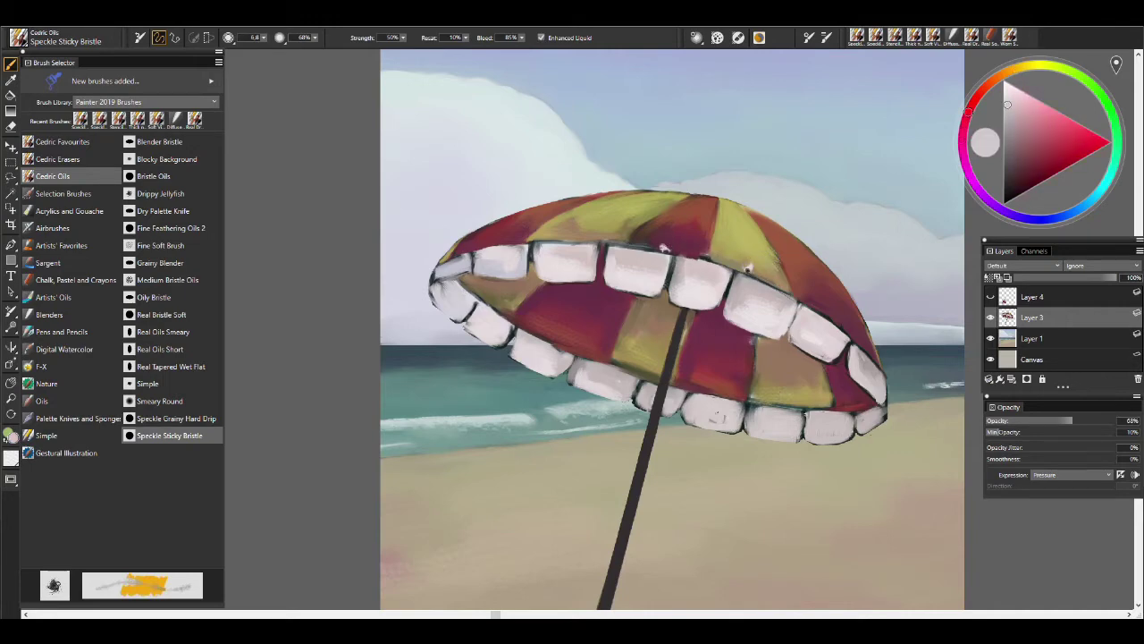
# Flip the canvas back horizontally and show Layer 4 with the crouching child.
pyautogui.keyDown('ctrl'); pyautogui.keyDown('alt'); pyautogui.click(786, 408); pyautogui.keyUp('alt'); pyautogui.keyUp('ctrl')
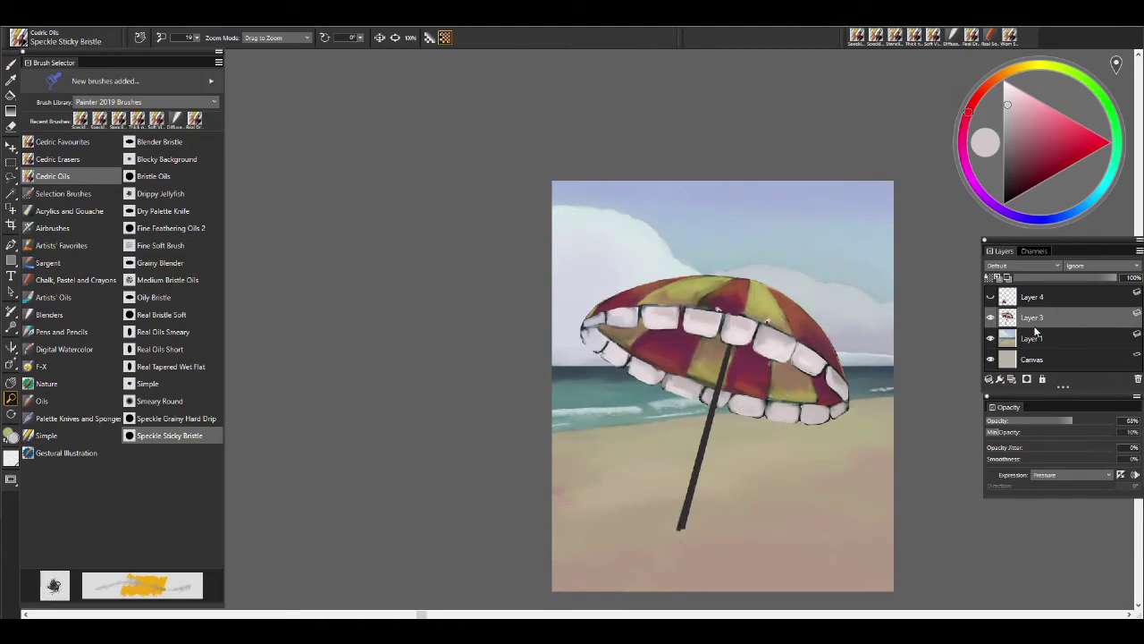
pyautogui.click(67, 12)
pyautogui.click(100, 87)
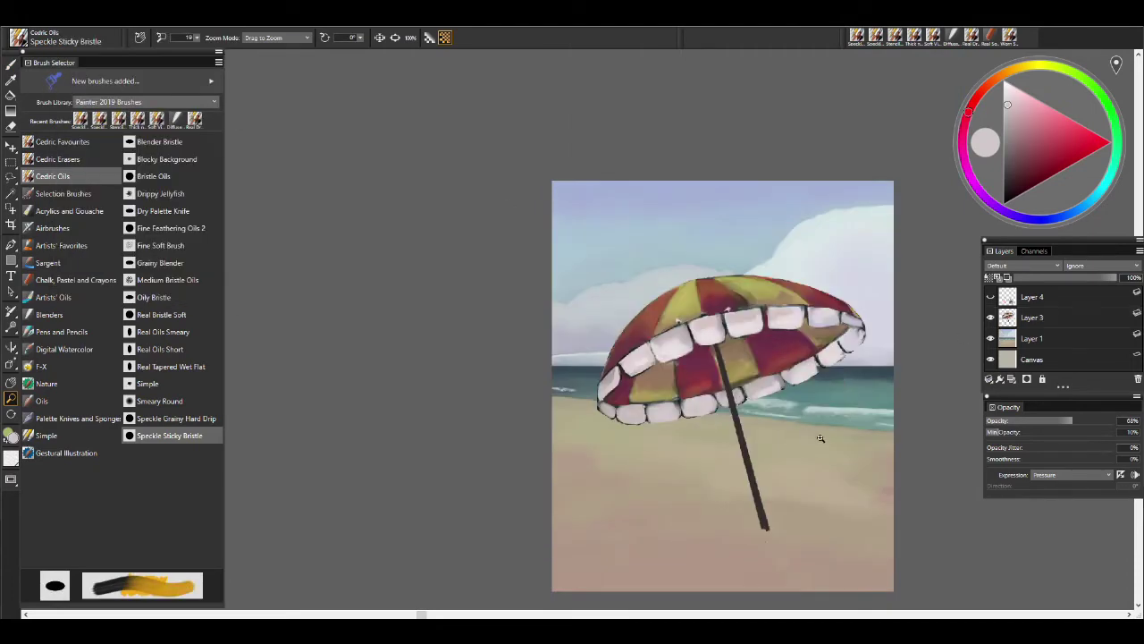
pyautogui.click(991, 296)
# Refine the pupils of the two central canopy eyes with dark brown sampled from the pole.
pyautogui.moveTo(701, 326); pyautogui.dragTo(625, 312)
pyautogui.press('b')
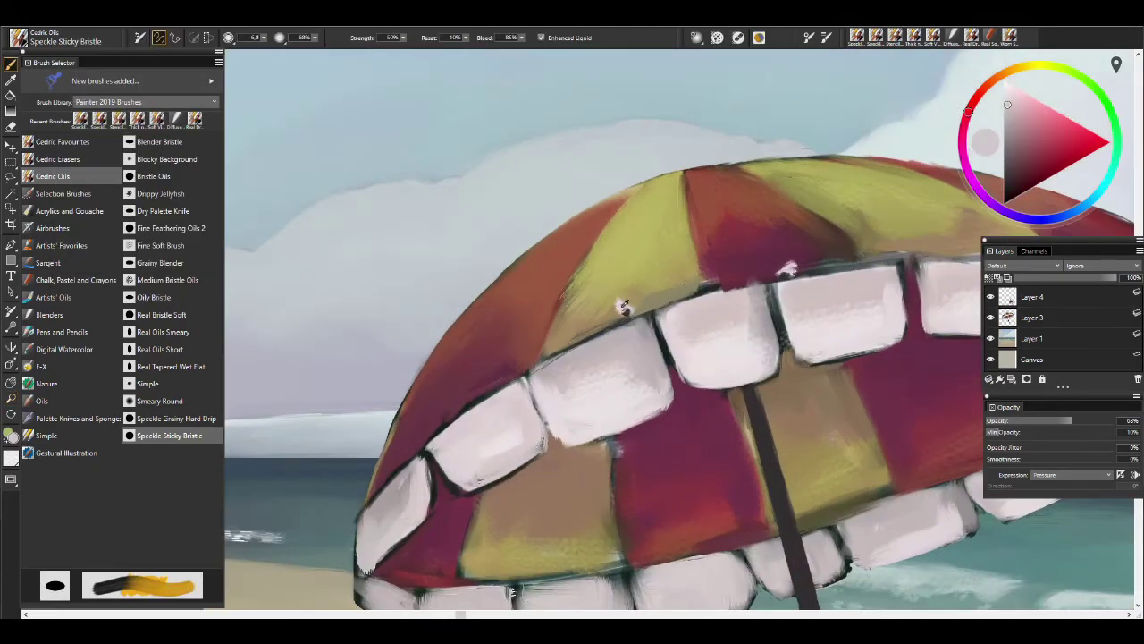
pyautogui.keyDown('alt'); pyautogui.click(752, 397); pyautogui.keyUp('alt')
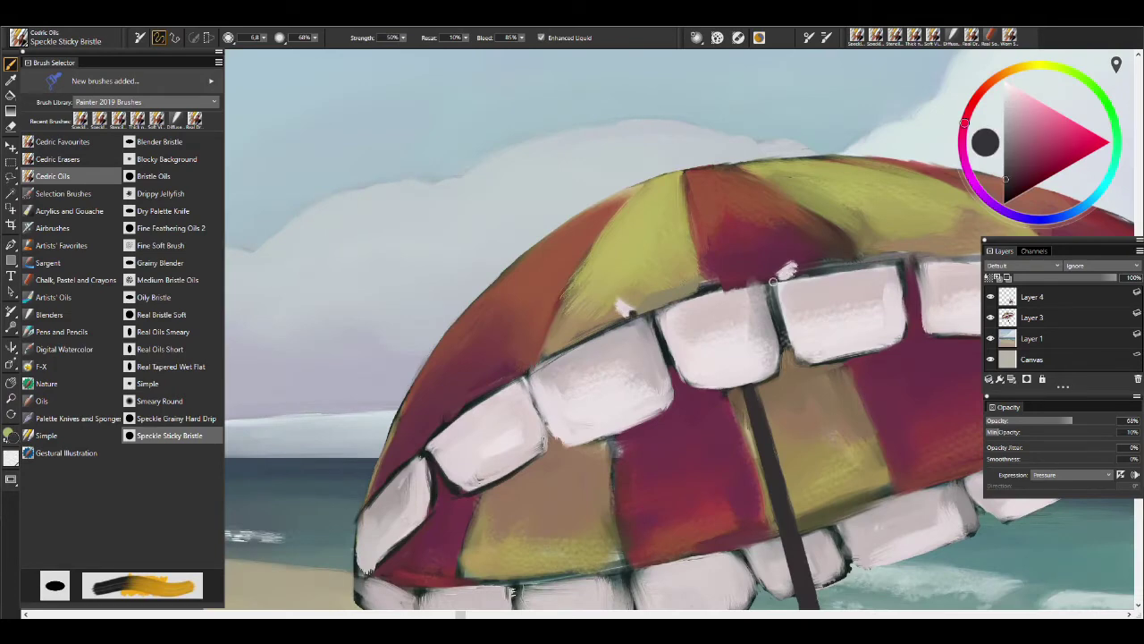
# Repaint the child's shirt on Layer 4 with sampled crimson, red and purple, covering the dark sketch outlines.
pyautogui.press('m')
pyautogui.keyDown('alt'); pyautogui.click(692, 371); pyautogui.keyUp('alt')
pyautogui.click(722, 447)
pyautogui.press('b')
pyautogui.keyDown('alt'); pyautogui.click(653, 426); pyautogui.keyUp('alt')
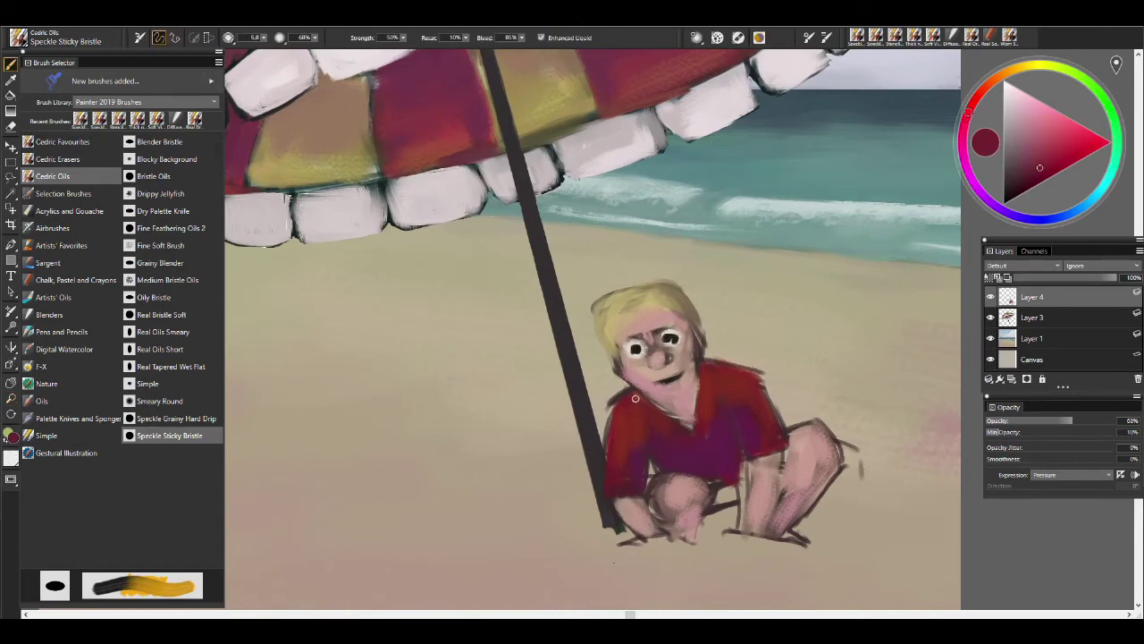
pyautogui.keyDown('alt'); pyautogui.click(621, 404); pyautogui.keyUp('alt')
pyautogui.keyDown('alt'); pyautogui.click(613, 472); pyautogui.keyUp('alt')
pyautogui.moveTo(613, 472); pyautogui.dragTo(652, 467)
pyautogui.keyDown('alt'); pyautogui.click(722, 416); pyautogui.keyUp('alt')
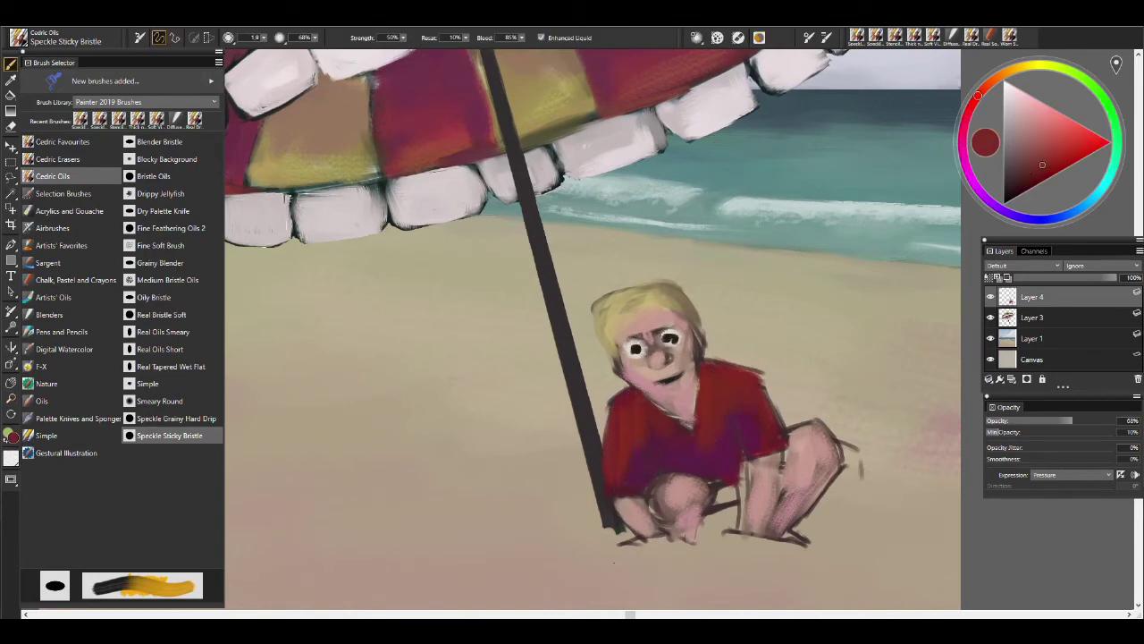
pyautogui.moveTo(779, 439)
pyautogui.mouseDown()
pyautogui.moveTo(760, 439)
pyautogui.moveTo(771, 442)
pyautogui.mouseUp()
pyautogui.keyDown('alt'); pyautogui.click(733, 456); pyautogui.keyUp('alt')
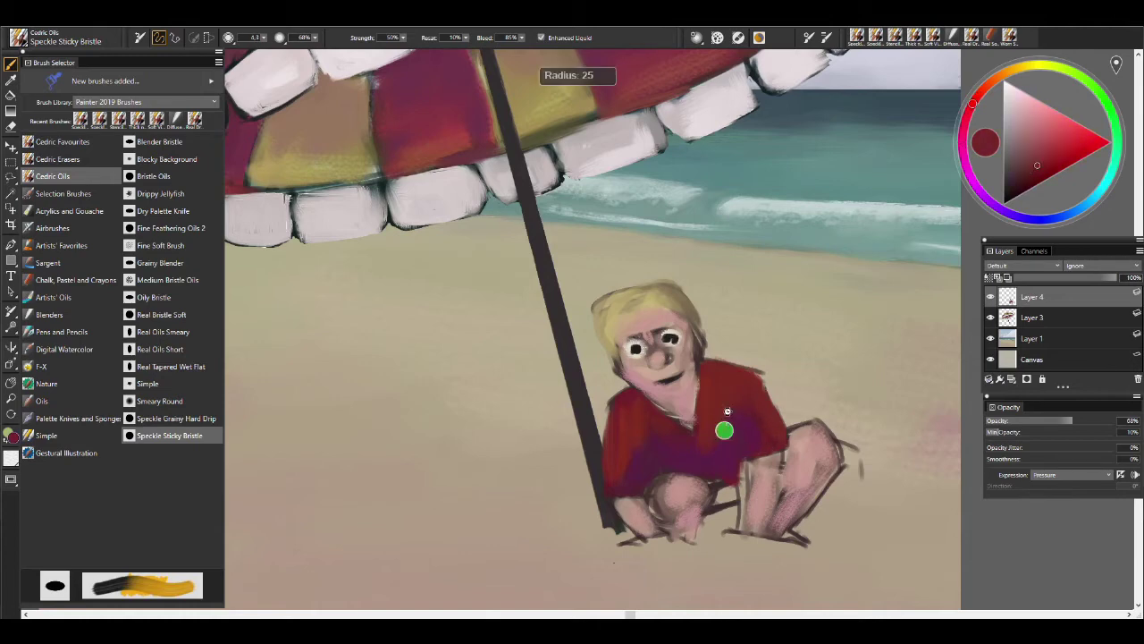
# Fill the gap between the child's legs with dark brown and erase the stray outlines around the knees and feet.
pyautogui.keyDown('alt'); pyautogui.click(770, 465); pyautogui.keyUp('alt')
pyautogui.moveTo(668, 483)
pyautogui.mouseDown()
pyautogui.moveTo(706, 494)
pyautogui.moveTo(703, 504)
pyautogui.moveTo(729, 491)
pyautogui.mouseUp()
pyautogui.keyDown('alt'); pyautogui.click(722, 492); pyautogui.keyUp('alt')
pyautogui.moveTo(719, 500)
pyautogui.mouseDown()
pyautogui.moveTo(745, 472)
pyautogui.moveTo(840, 452)
pyautogui.moveTo(830, 416)
pyautogui.mouseUp()
pyautogui.keyDown('alt'); pyautogui.click(747, 465); pyautogui.keyUp('alt')
pyautogui.press('n')
pyautogui.press('0')
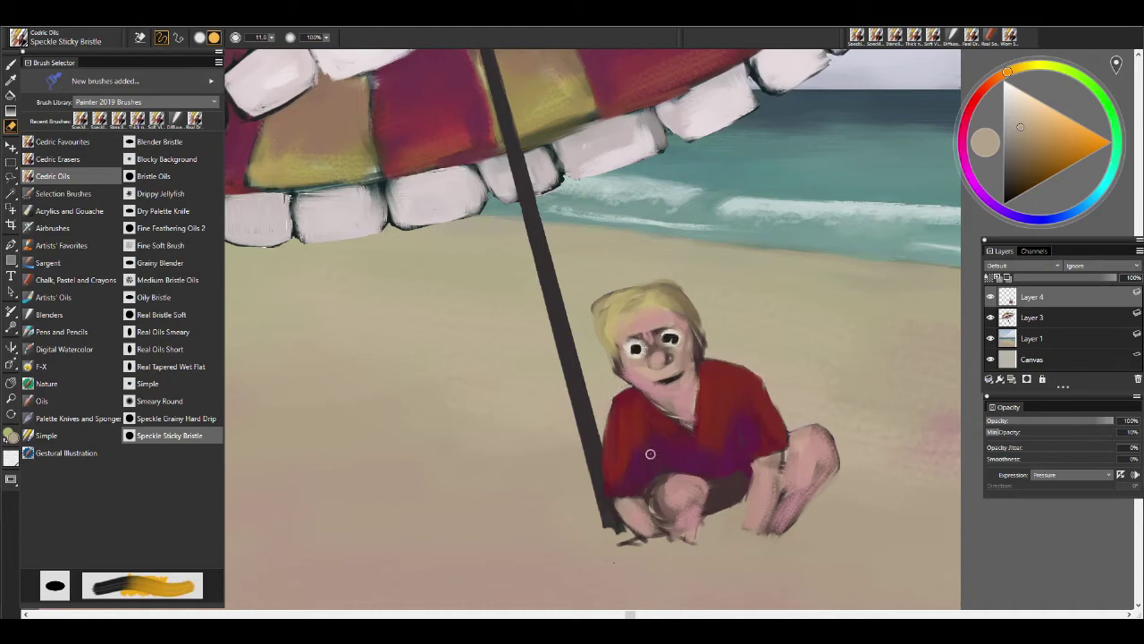
# Repaint the child's legs, knees and supporting arm with sampled skin tones, softening the remaining sketch lines.
pyautogui.press('b')
pyautogui.keyDown('alt'); pyautogui.click(776, 463); pyautogui.keyUp('alt')
pyautogui.moveTo(774, 454)
pyautogui.mouseDown()
pyautogui.moveTo(777, 510)
pyautogui.moveTo(814, 480)
pyautogui.moveTo(805, 504)
pyautogui.moveTo(786, 493)
pyautogui.moveTo(817, 487)
pyautogui.mouseUp()
pyautogui.keyDown('alt'); pyautogui.click(804, 487); pyautogui.keyUp('alt')
pyautogui.keyDown('alt'); pyautogui.click(814, 473); pyautogui.keyUp('alt')
pyautogui.keyDown('alt'); pyautogui.click(818, 452); pyautogui.keyUp('alt')
pyautogui.moveTo(818, 447); pyautogui.dragTo(829, 440)
pyautogui.keyDown('alt'); pyautogui.click(735, 518); pyautogui.keyUp('alt')
pyautogui.moveTo(695, 506)
pyautogui.mouseDown()
pyautogui.moveTo(695, 535)
pyautogui.moveTo(675, 536)
pyautogui.moveTo(655, 488)
pyautogui.mouseUp()
pyautogui.keyDown('alt'); pyautogui.click(666, 496); pyautogui.keyUp('alt')
pyautogui.keyDown('alt'); pyautogui.click(655, 488); pyautogui.keyUp('alt')
pyautogui.moveTo(615, 525); pyautogui.dragTo(642, 542)
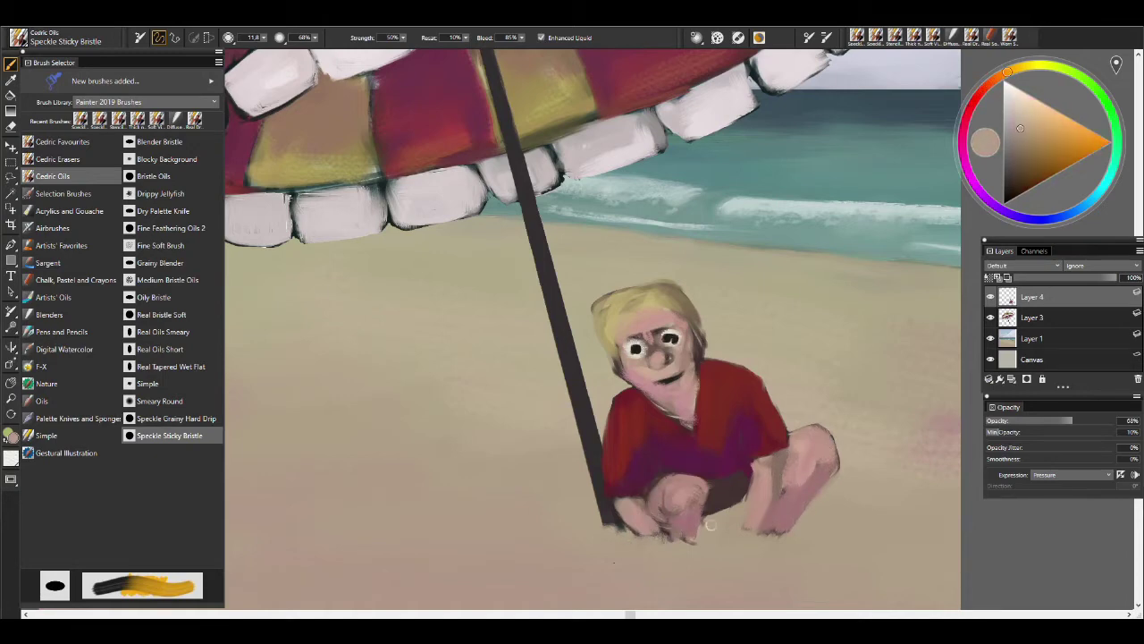
# Repaint the child's hair with sampled blond tones and erase the rough outline around the head.
pyautogui.keyDown('alt'); pyautogui.click(634, 305); pyautogui.keyUp('alt')
pyautogui.keyDown('alt'); pyautogui.click(605, 322); pyautogui.keyUp('alt')
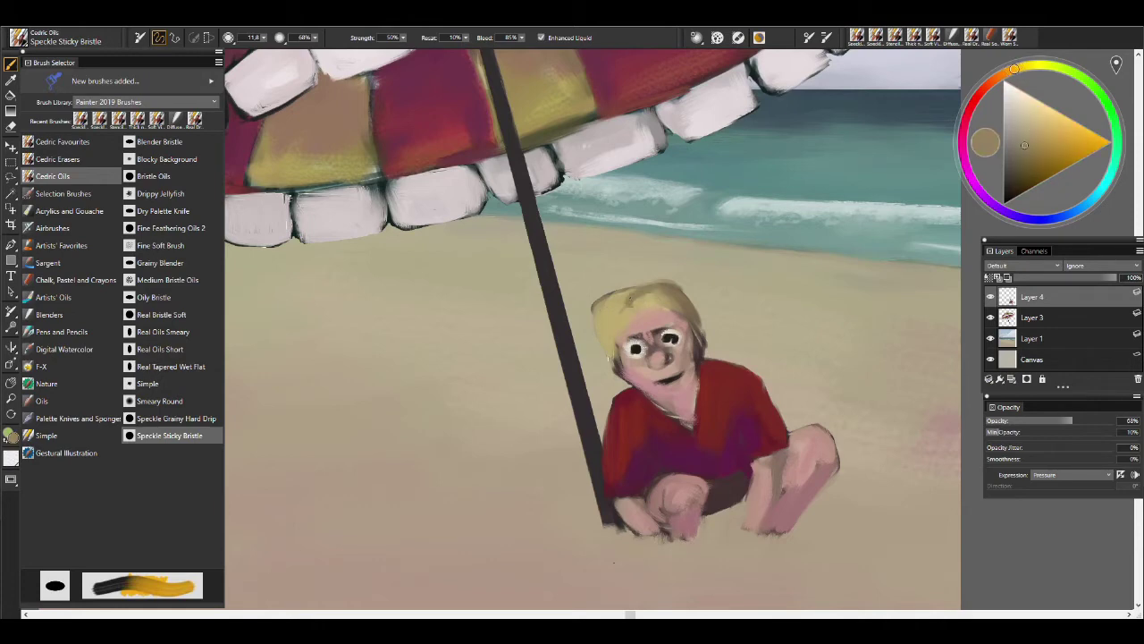
pyautogui.press('n')
pyautogui.moveTo(629, 288); pyautogui.dragTo(590, 311)
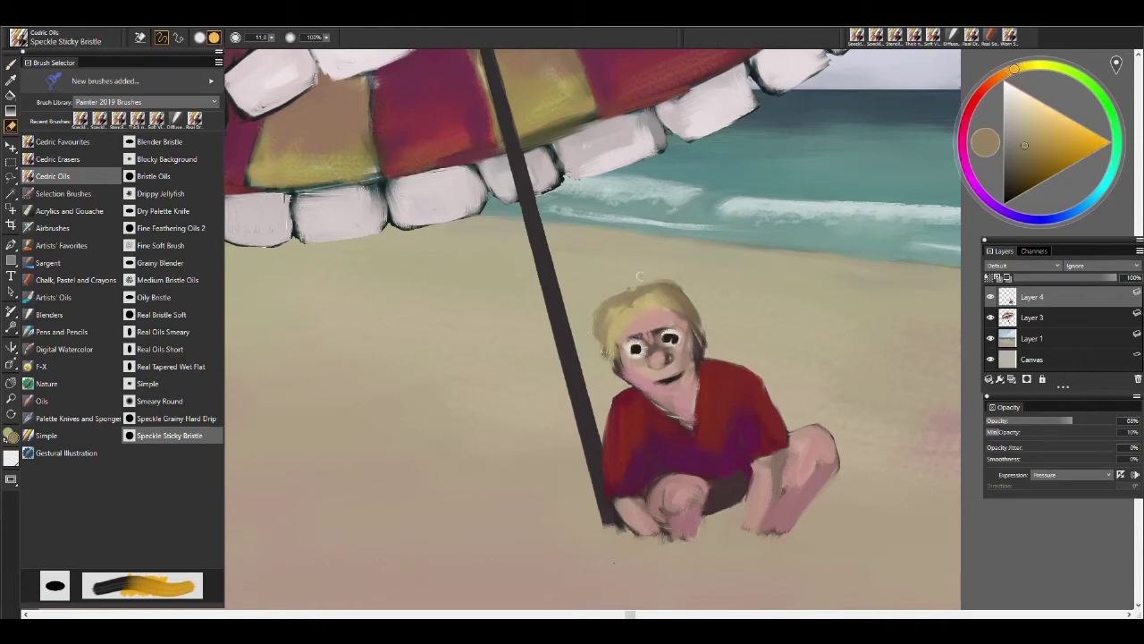
pyautogui.press('b')
pyautogui.keyDown('alt'); pyautogui.click(623, 328); pyautogui.keyUp('alt')
pyautogui.keyDown('alt'); pyautogui.click(651, 304); pyautogui.keyUp('alt')
pyautogui.keyDown('alt'); pyautogui.click(695, 333); pyautogui.keyUp('alt')
pyautogui.press('n')
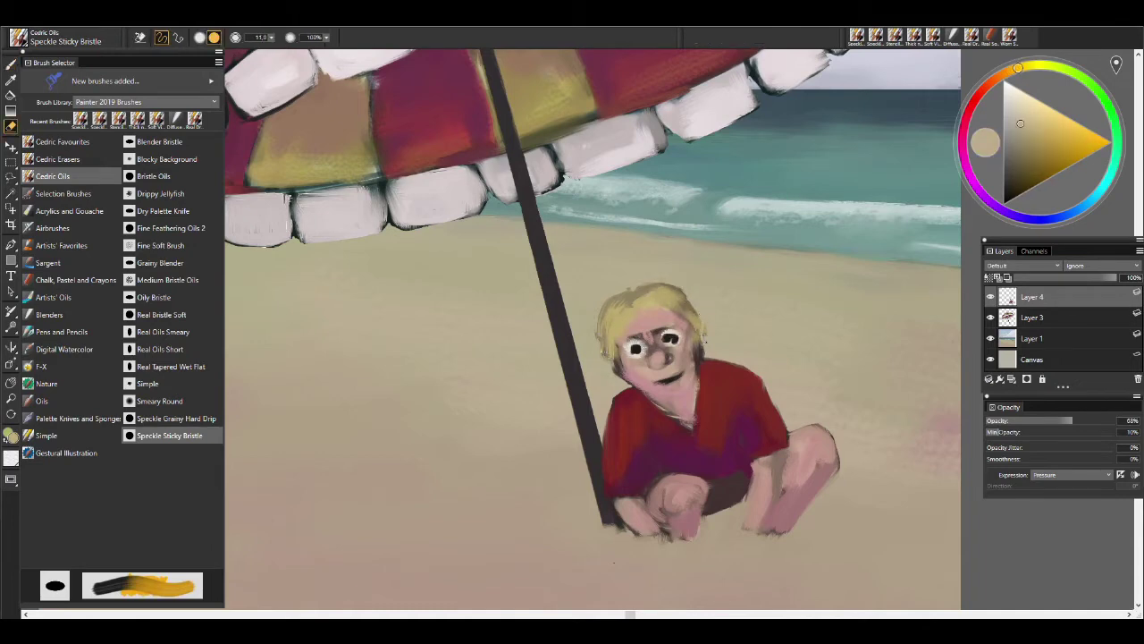
# Repaint the child's eyes and nose with sampled skin, white and dark tones, covering the heavy black eye outlines and dark nose shading.
pyautogui.press('b')
pyautogui.keyDown('alt'); pyautogui.click(653, 362); pyautogui.keyUp('alt')
pyautogui.moveTo(636, 354)
pyautogui.mouseDown()
pyautogui.moveTo(672, 349)
pyautogui.moveTo(665, 365)
pyautogui.moveTo(651, 351)
pyautogui.moveTo(637, 356)
pyautogui.moveTo(670, 338)
pyautogui.mouseUp()
pyautogui.keyDown('alt'); pyautogui.click(662, 331); pyautogui.keyUp('alt')
pyautogui.keyDown('alt'); pyautogui.click(665, 337); pyautogui.keyUp('alt')
pyautogui.keyDown('alt'); pyautogui.click(637, 349); pyautogui.keyUp('alt')
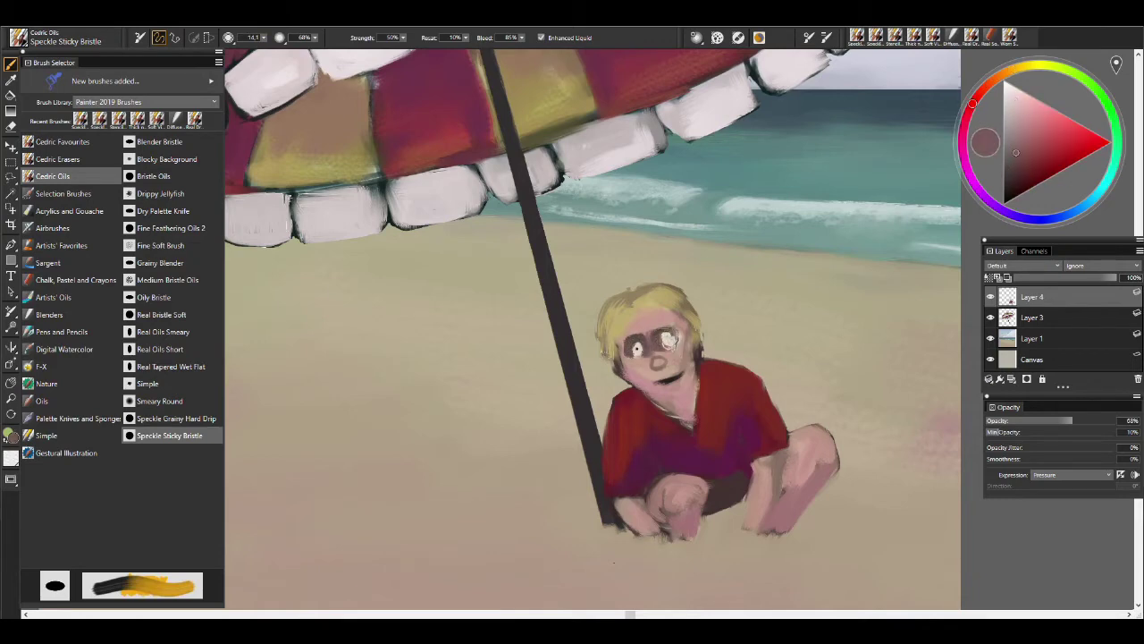
pyautogui.keyDown('alt'); pyautogui.click(679, 357); pyautogui.keyUp('alt')
pyautogui.moveTo(661, 379)
pyautogui.mouseDown()
pyautogui.moveTo(683, 357)
pyautogui.moveTo(642, 356)
pyautogui.mouseUp()
pyautogui.keyDown('alt'); pyautogui.click(636, 347); pyautogui.keyUp('alt')
pyautogui.keyDown('alt'); pyautogui.click(643, 333); pyautogui.keyUp('alt')
pyautogui.moveTo(658, 335); pyautogui.dragTo(676, 338)
# Refine the child's chin, pupils and thin smiling mouth with sampled skin tones and dark brown.
pyautogui.keyDown('alt'); pyautogui.click(687, 385); pyautogui.keyUp('alt')
pyautogui.moveTo(687, 385)
pyautogui.mouseDown()
pyautogui.moveTo(644, 396)
pyautogui.moveTo(683, 413)
pyautogui.moveTo(685, 375)
pyautogui.mouseUp()
pyautogui.keyDown('alt'); pyautogui.click(679, 407); pyautogui.keyUp('alt')
pyautogui.keyDown('alt'); pyautogui.click(658, 379); pyautogui.keyUp('alt')
pyautogui.keyDown('alt'); pyautogui.click(720, 496); pyautogui.keyUp('alt')
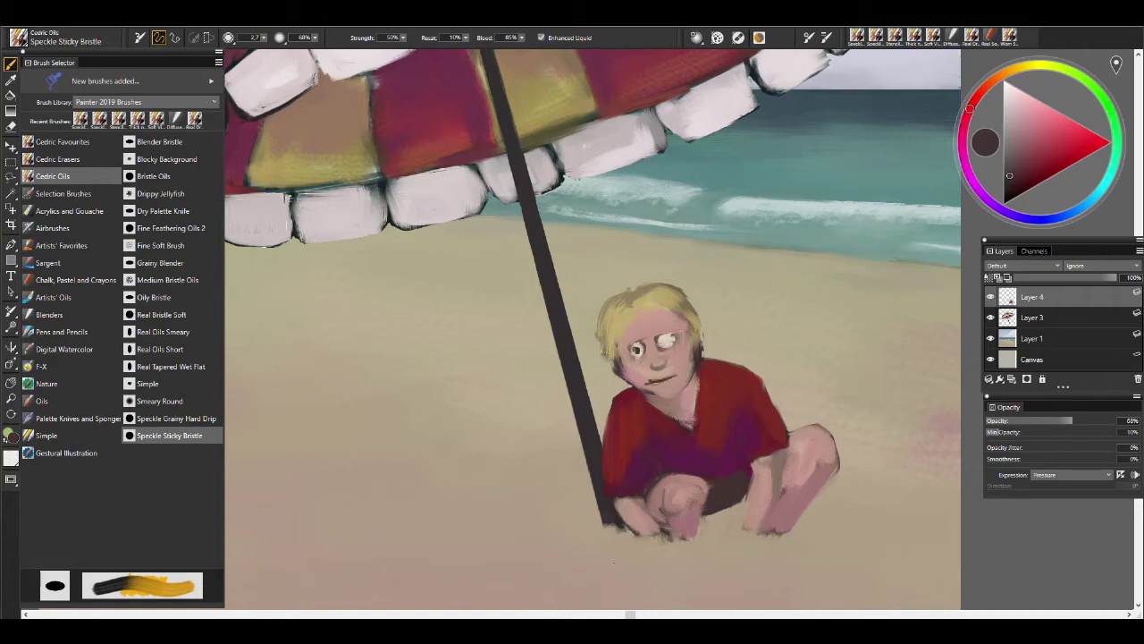
pyautogui.keyDown('alt'); pyautogui.click(657, 376); pyautogui.keyUp('alt')
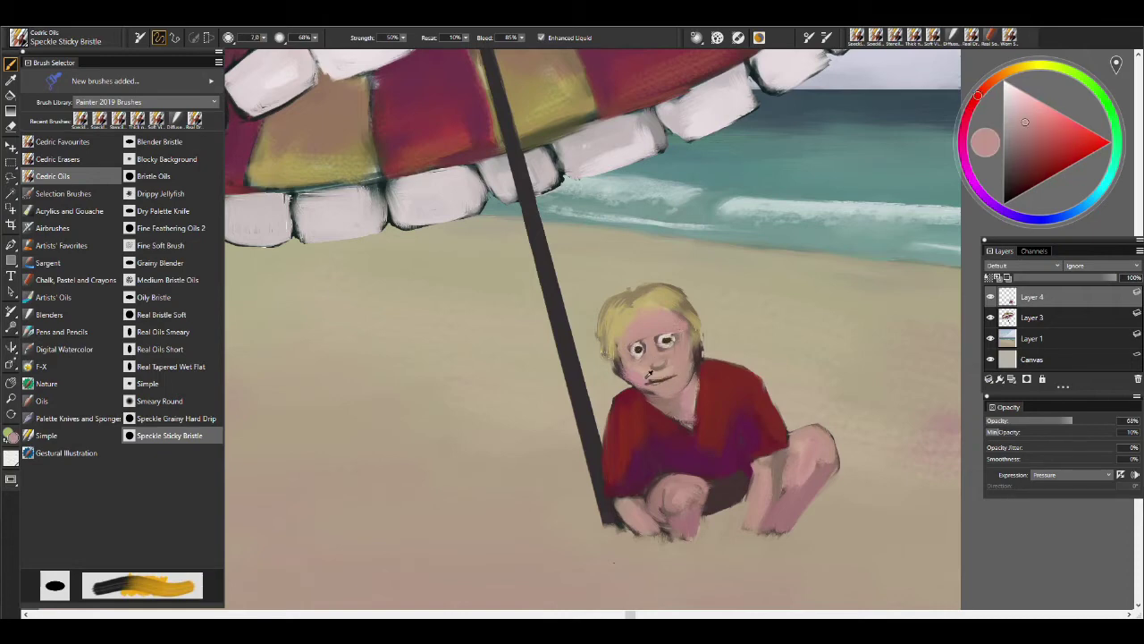
pyautogui.keyDown('alt'); pyautogui.click(688, 413); pyautogui.keyUp('alt')
pyautogui.keyDown('alt'); pyautogui.click(658, 379); pyautogui.keyUp('alt')
pyautogui.moveTo(647, 381); pyautogui.dragTo(681, 376)
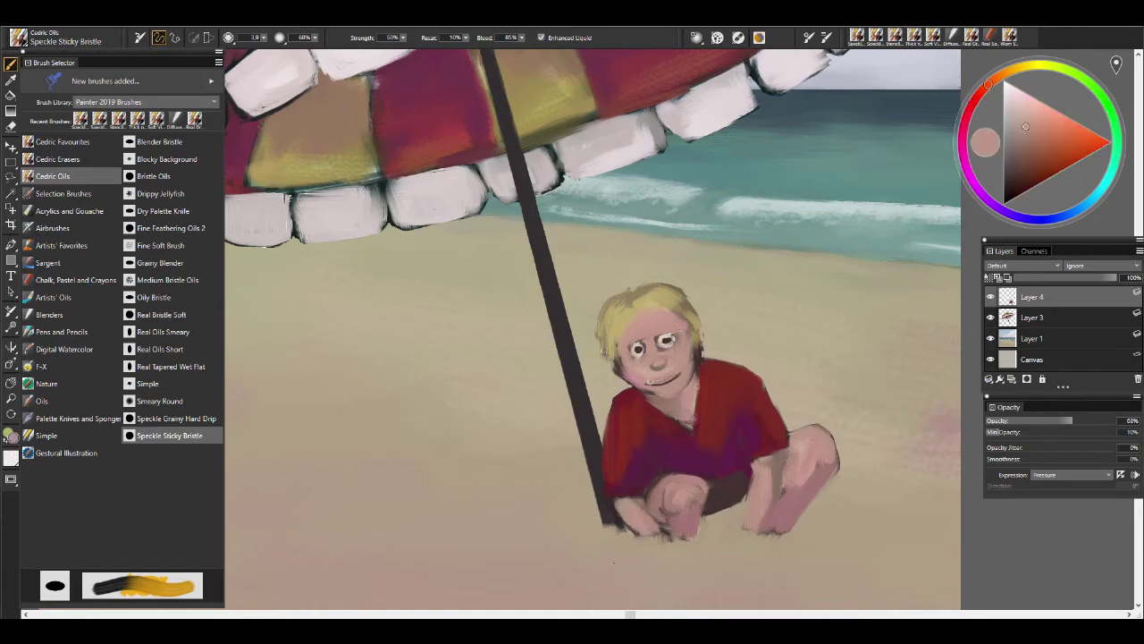
# Add a new layer above the child in Multiply mode and choose a pale purple as the shadow colour.
pyautogui.press('m')
pyautogui.hotkey('ctrl', '0')
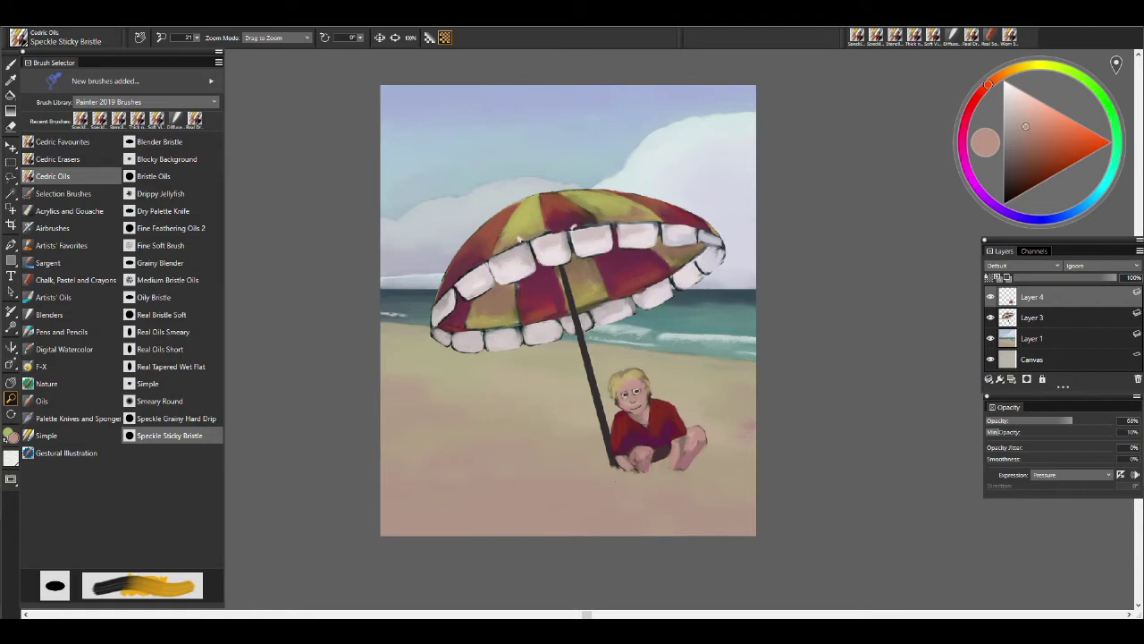
pyautogui.scroll(-1, 732, 391)
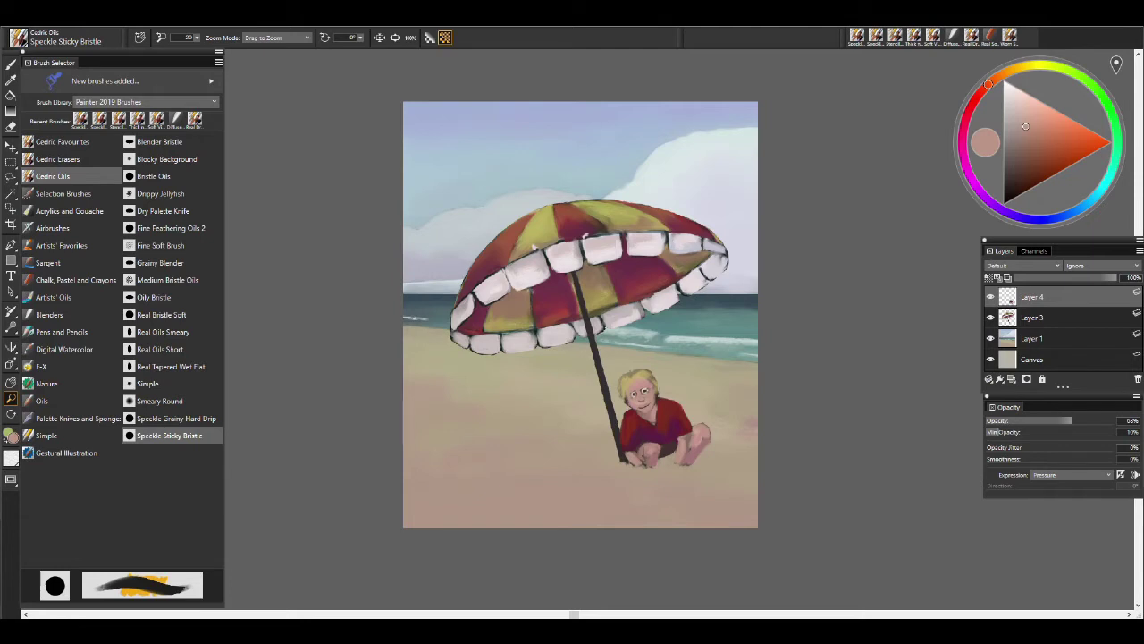
pyautogui.scroll(2, 650, 499)
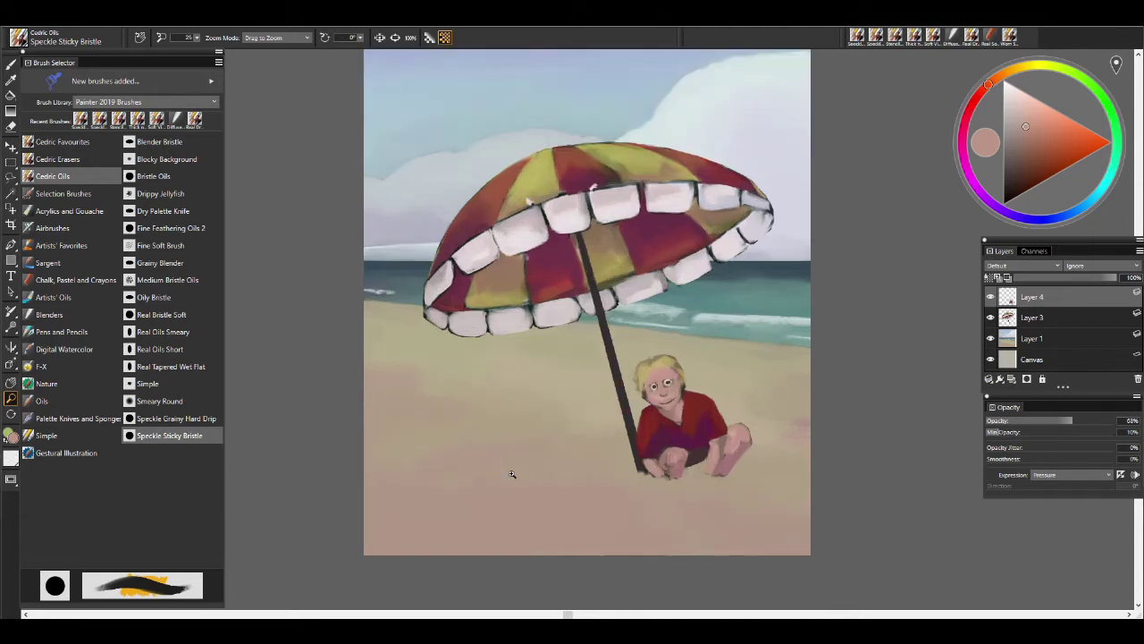
pyautogui.scroll(-3, 687, 424)
pyautogui.click(1011, 379)
pyautogui.click(1024, 265)
pyautogui.click(1019, 348)
pyautogui.click(1009, 213)
pyautogui.click(1022, 105)
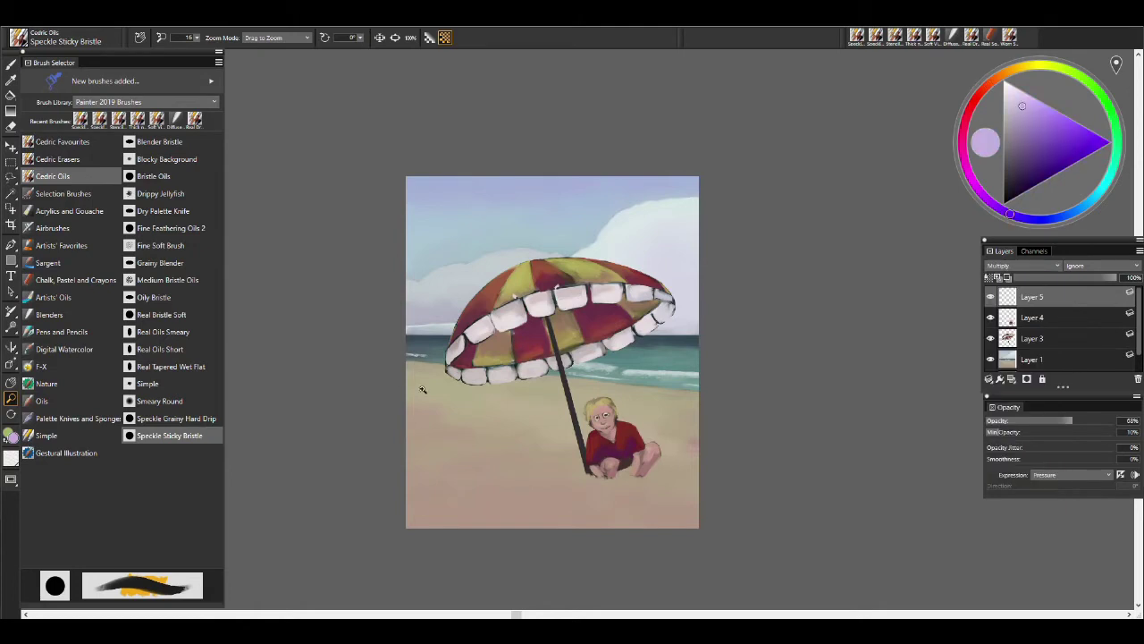
# Paint pale purple shading with Soft Vine Charcoal 2: an elliptical shadow on the sand, plus the child, lower teeth and umbrella's inside.
pyautogui.press('Down')
pyautogui.press('Down')
pyautogui.press('Up')
pyautogui.press('Up')
pyautogui.moveTo(662, 465)
pyautogui.mouseDown()
pyautogui.moveTo(537, 483)
pyautogui.moveTo(638, 475)
pyautogui.moveTo(512, 456)
pyautogui.moveTo(589, 493)
pyautogui.moveTo(567, 498)
pyautogui.moveTo(614, 469)
pyautogui.moveTo(598, 422)
pyautogui.moveTo(631, 429)
pyautogui.mouseUp()
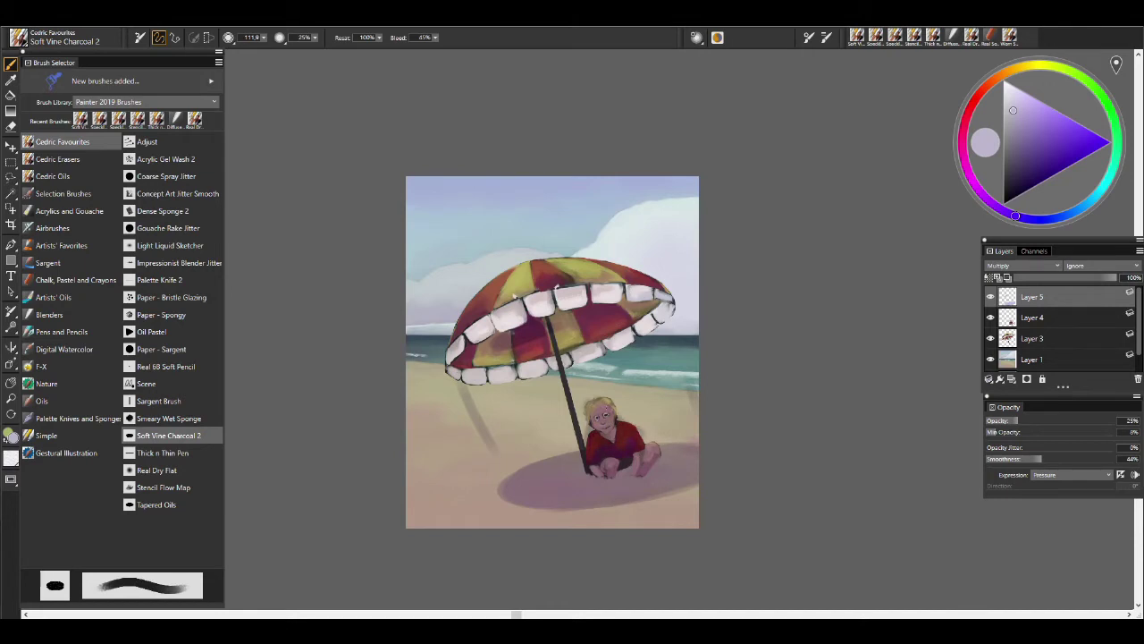
pyautogui.moveTo(447, 371)
pyautogui.mouseDown()
pyautogui.moveTo(554, 369)
pyautogui.moveTo(666, 317)
pyautogui.moveTo(563, 299)
pyautogui.mouseUp()
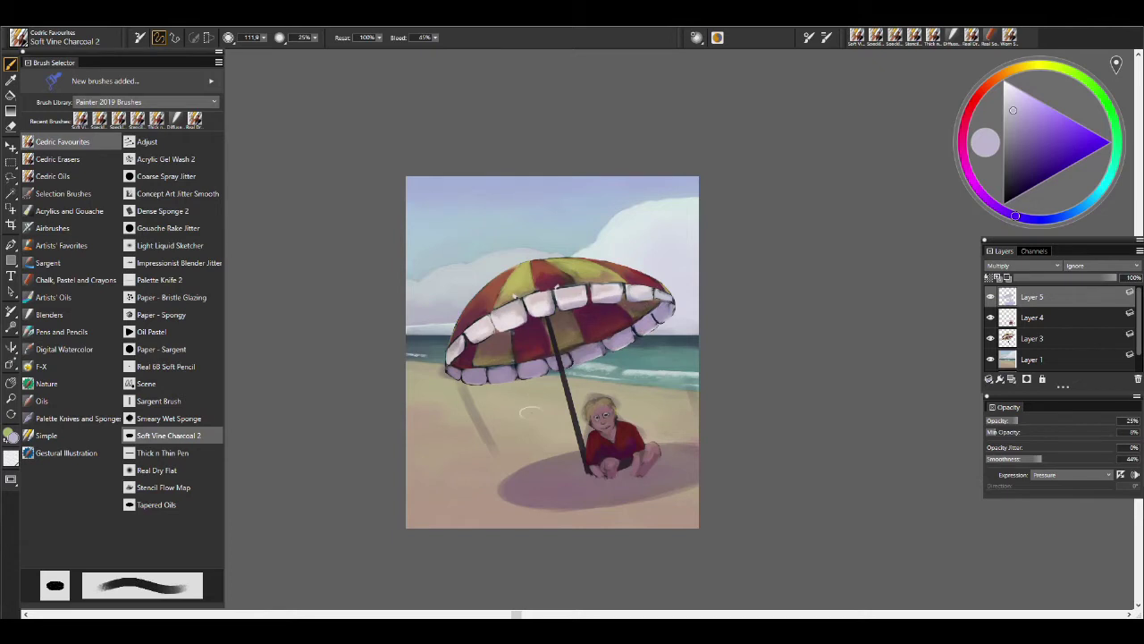
# Erase the shadow guide lines on the sand and the stray shading around the child's head and shoulders.
pyautogui.scroll(3, 529, 411)
pyautogui.press('n')
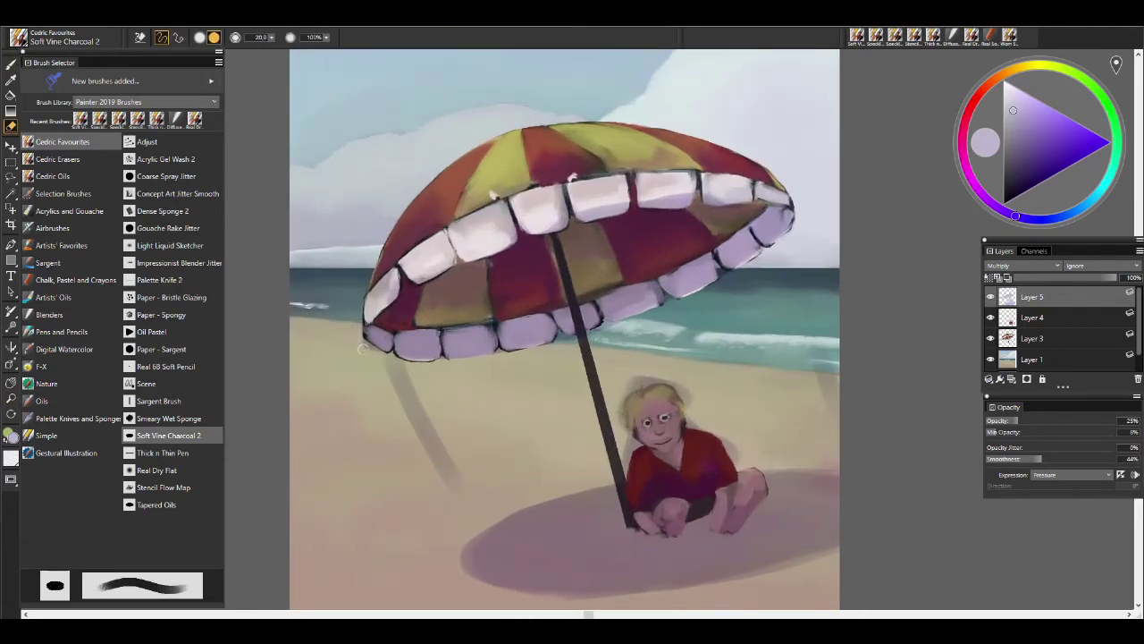
pyautogui.moveTo(421, 386); pyautogui.dragTo(449, 469)
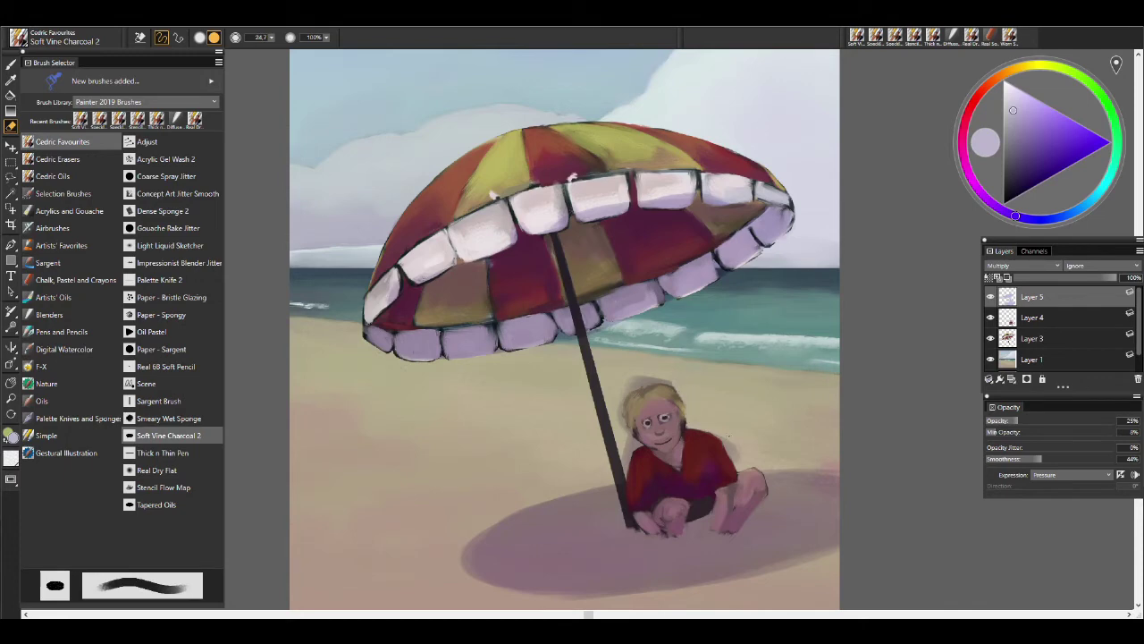
pyautogui.press('b')
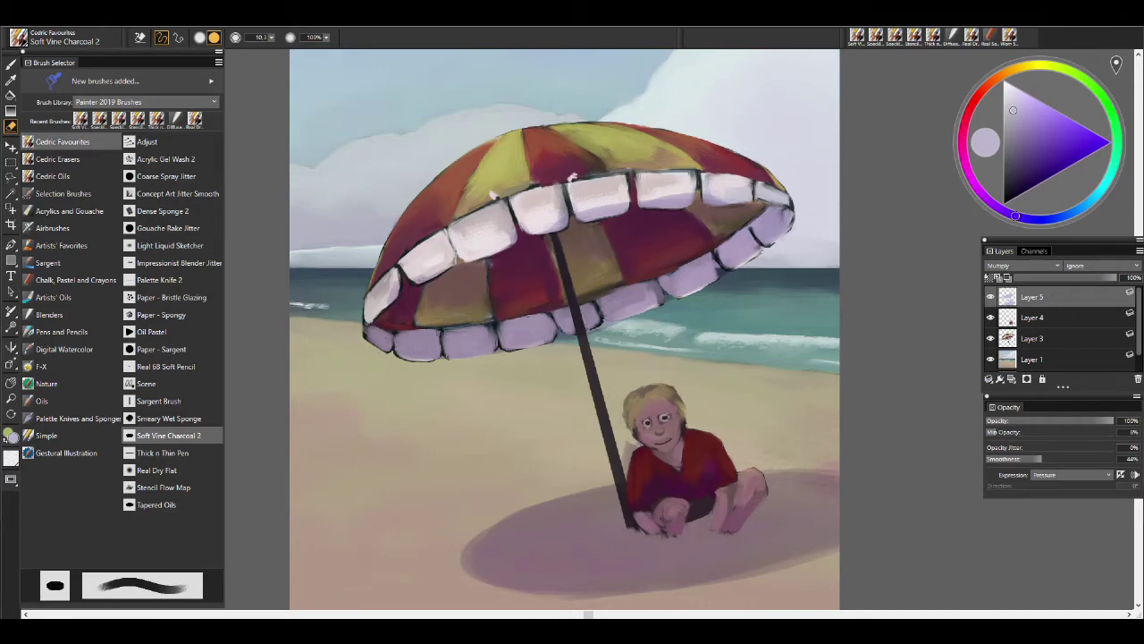
pyautogui.press('b')
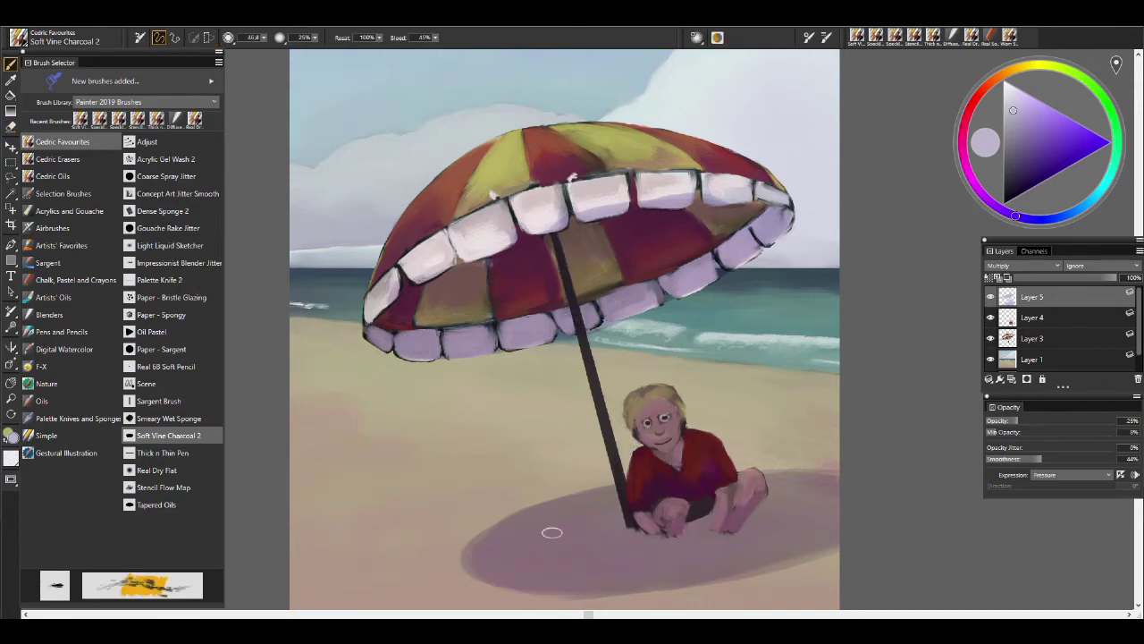
# Shade the lower clouds and horizon with pale purple, and soften the cloud shading with the Worn Square Pastel eraser.
pyautogui.moveTo(773, 535)
pyautogui.mouseDown()
pyautogui.moveTo(703, 519)
pyautogui.moveTo(724, 572)
pyautogui.mouseUp()
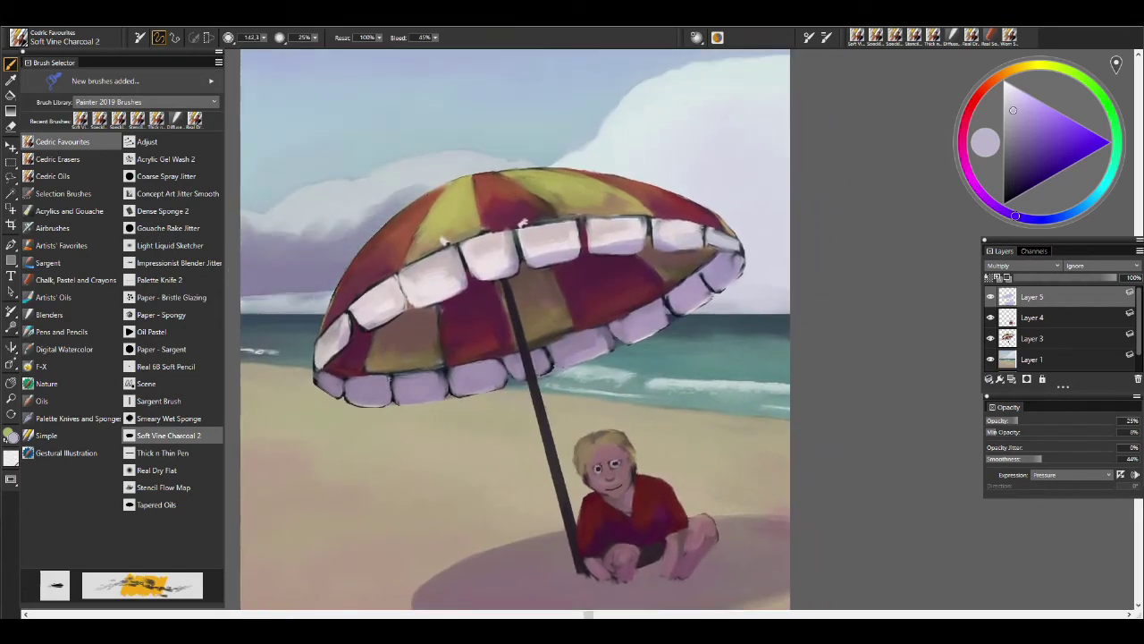
pyautogui.moveTo(787, 301); pyautogui.dragTo(336, 306)
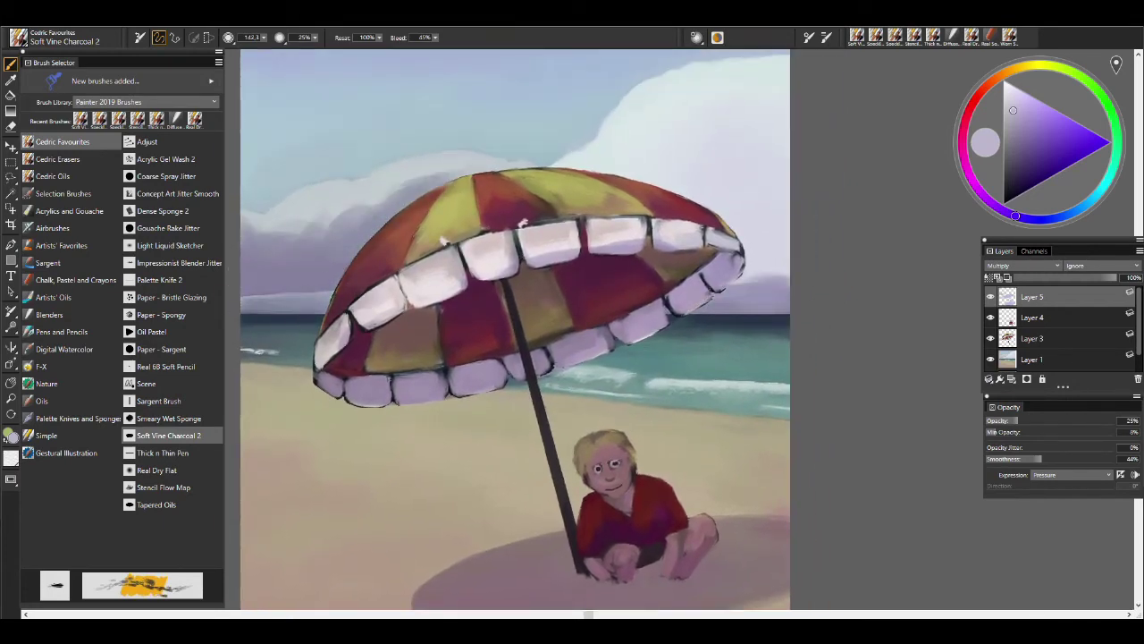
pyautogui.click(58, 158)
pyautogui.click(167, 193)
pyautogui.moveTo(353, 218)
pyautogui.mouseDown()
pyautogui.moveTo(411, 187)
pyautogui.moveTo(333, 215)
pyautogui.moveTo(256, 219)
pyautogui.moveTo(285, 234)
pyautogui.moveTo(412, 186)
pyautogui.moveTo(258, 234)
pyautogui.moveTo(415, 189)
pyautogui.mouseUp()
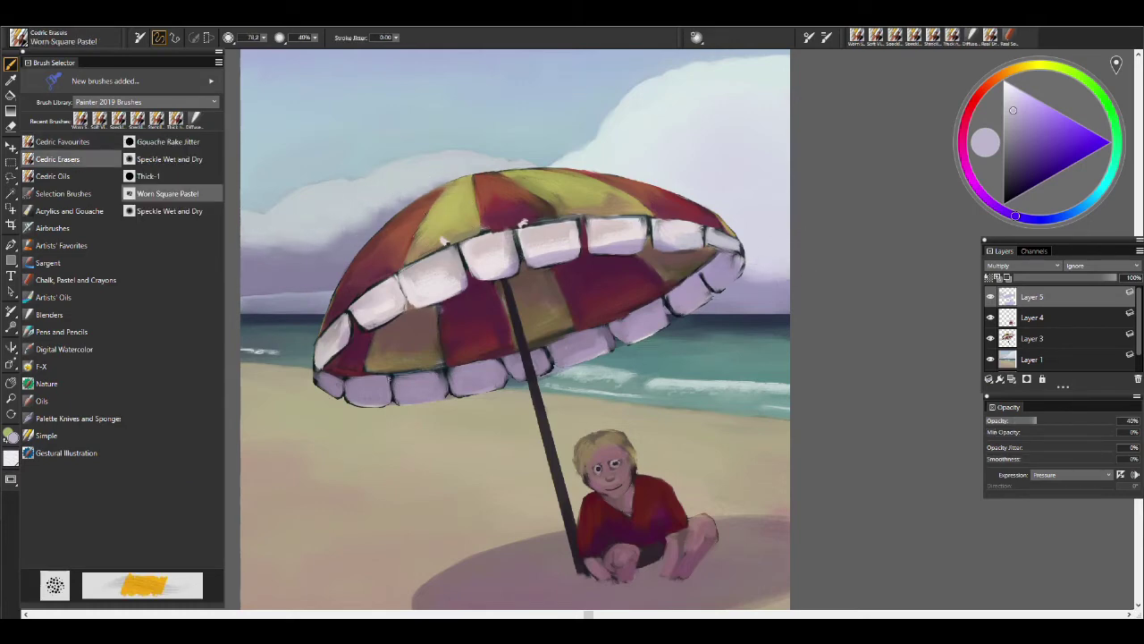
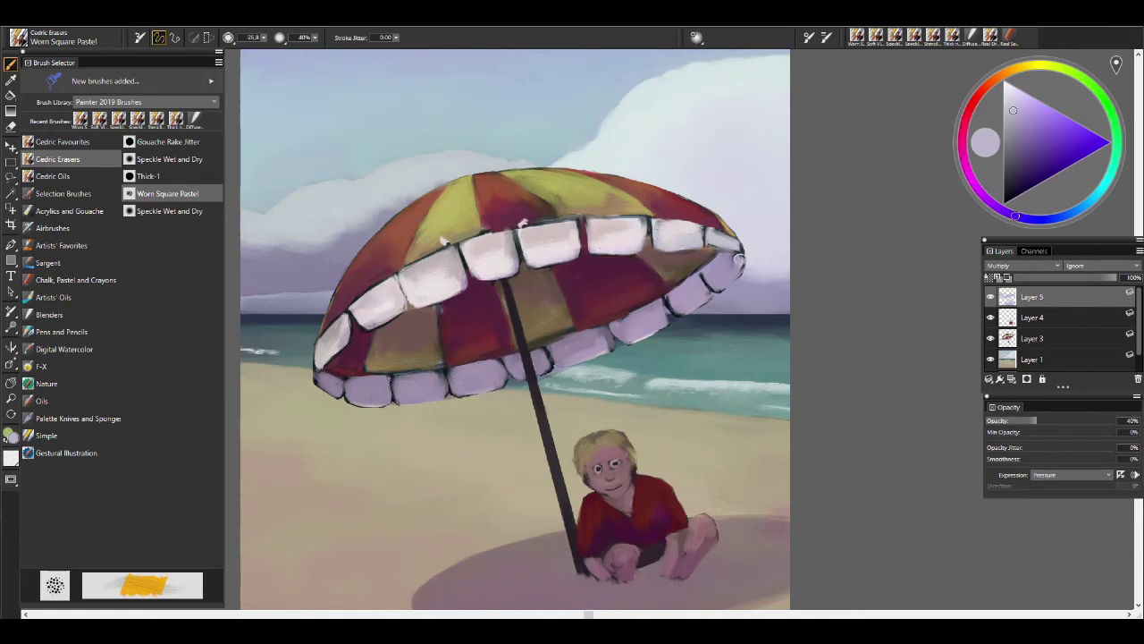
# Shade the umbrella's upper teeth and the cloud beside it with Soft Vine Charcoal 2, softening edges with the Worn Square Pastel eraser.
pyautogui.scroll(-5, 738, 258)
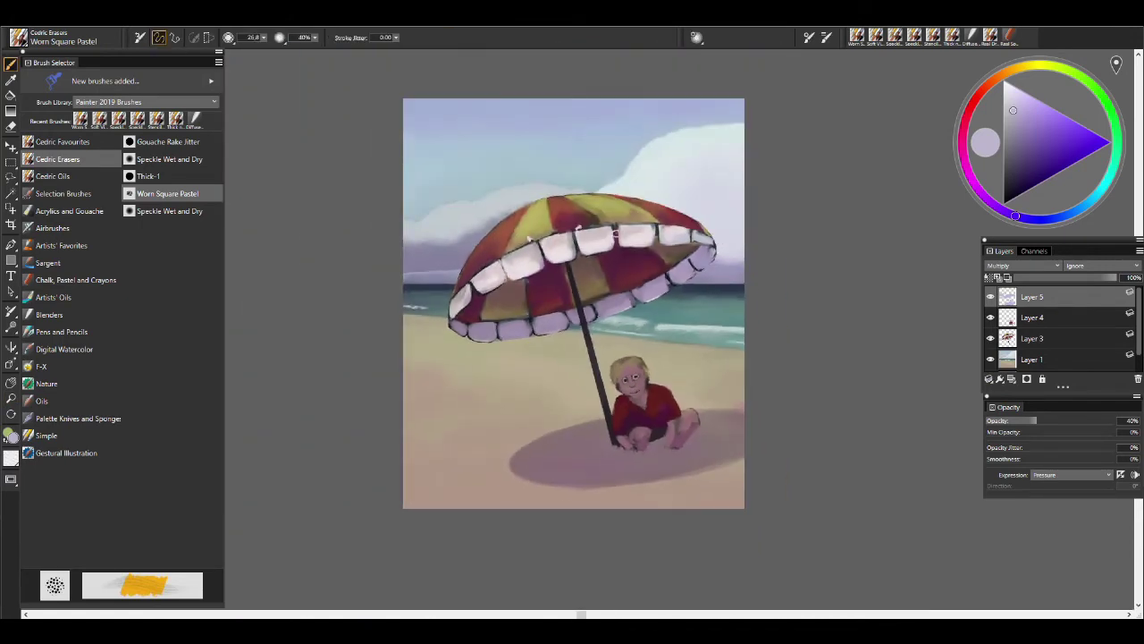
pyautogui.press('/')
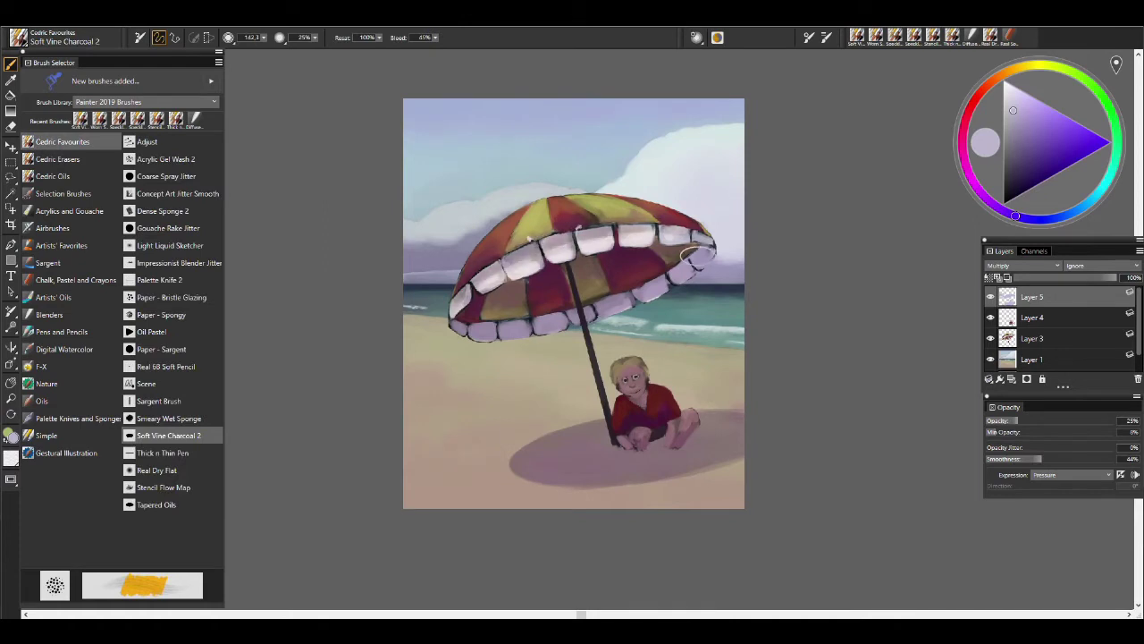
pyautogui.press('/')
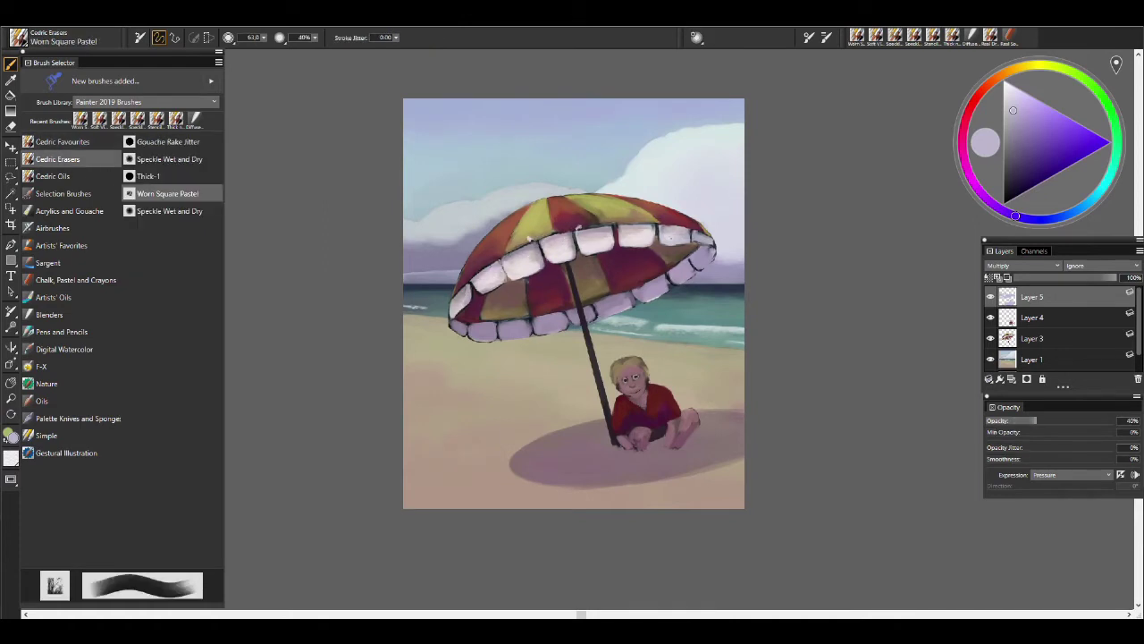
pyautogui.press('/')
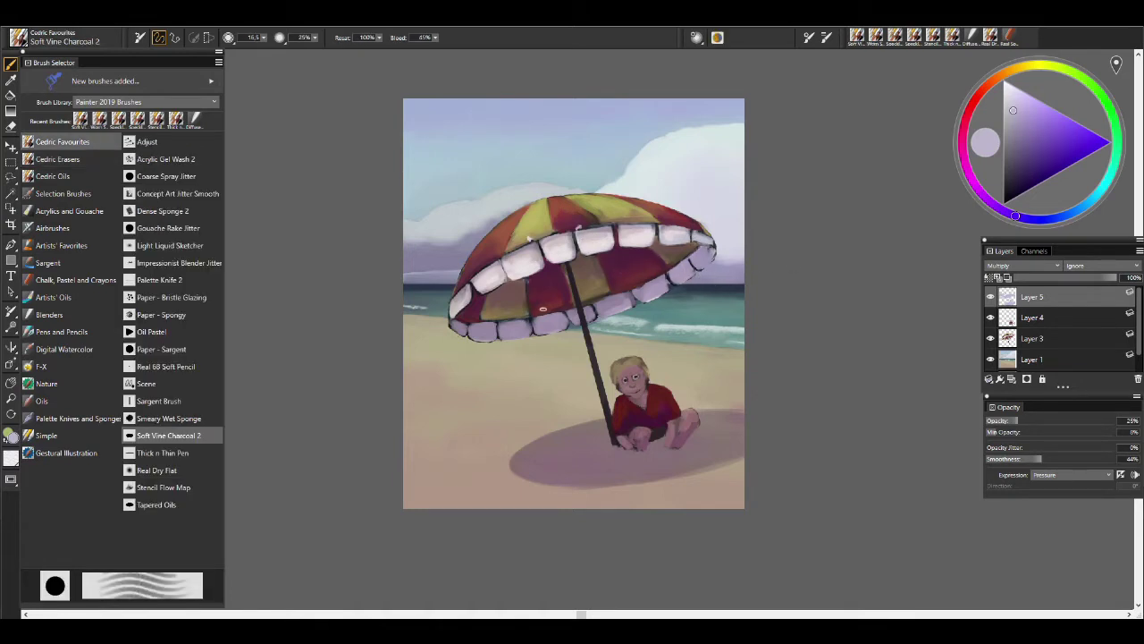
pyautogui.moveTo(733, 252); pyautogui.dragTo(715, 228)
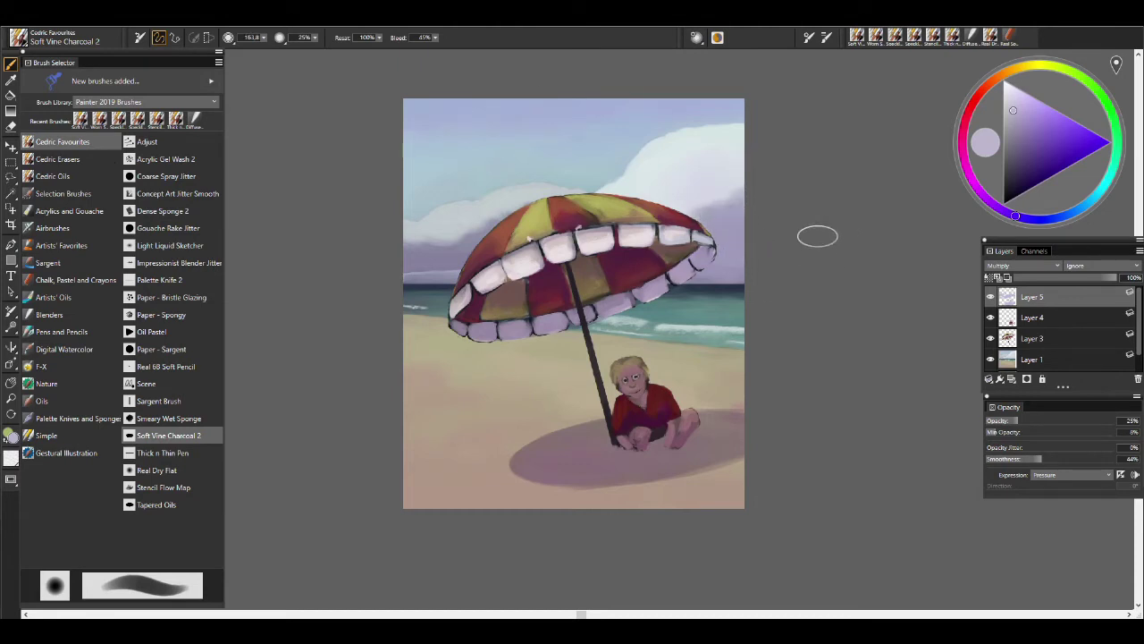
pyautogui.press('/')
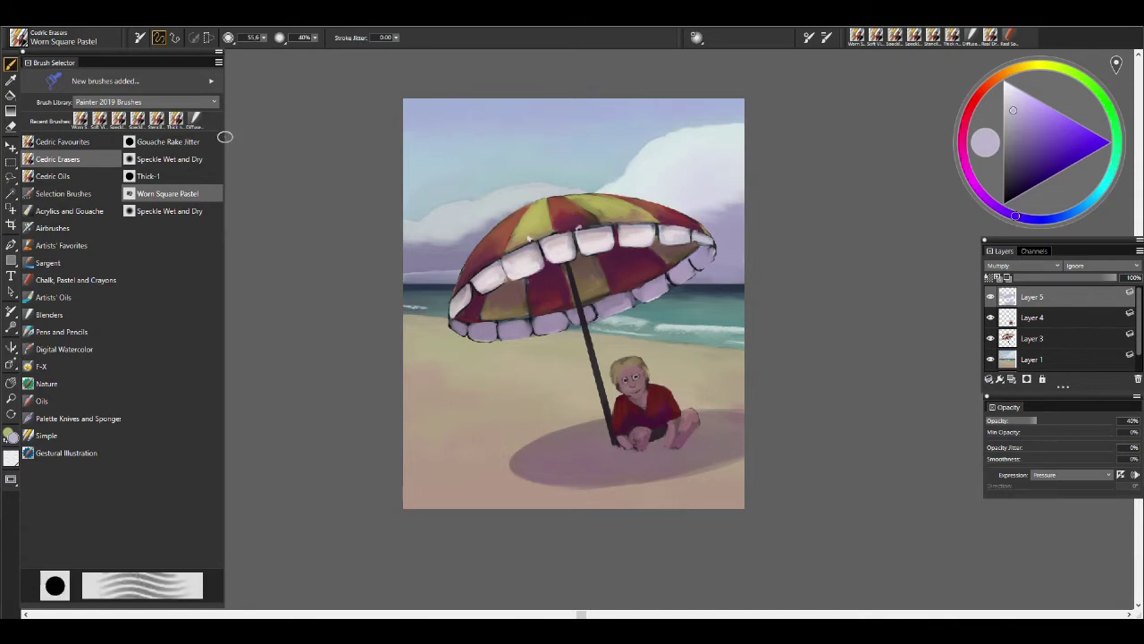
# Add another Multiply layer and darken the umbrella's inside behind the upper teeth with a greyish blue using Soft Vine Charcoal 2.
pyautogui.click(1011, 381)
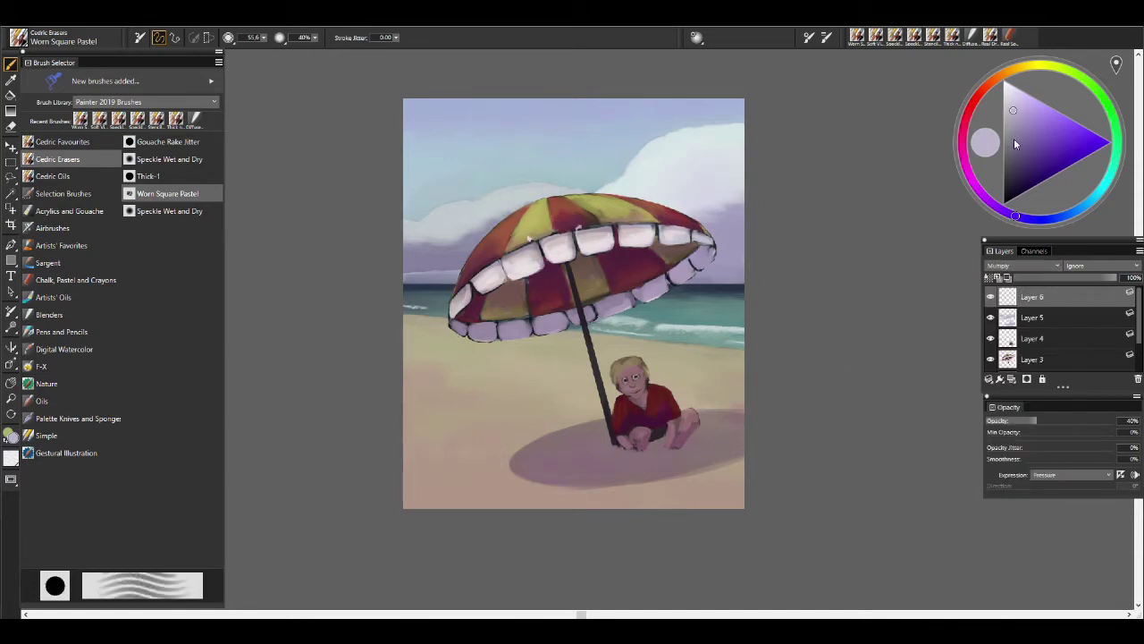
pyautogui.moveTo(1023, 145); pyautogui.dragTo(1009, 140)
pyautogui.click(1031, 220)
pyautogui.click(62, 142)
pyautogui.moveTo(576, 266); pyautogui.dragTo(456, 322)
pyautogui.moveTo(554, 286)
pyautogui.mouseDown()
pyautogui.moveTo(626, 239)
pyautogui.moveTo(711, 234)
pyautogui.mouseUp()
pyautogui.moveTo(630, 273); pyautogui.dragTo(715, 243)
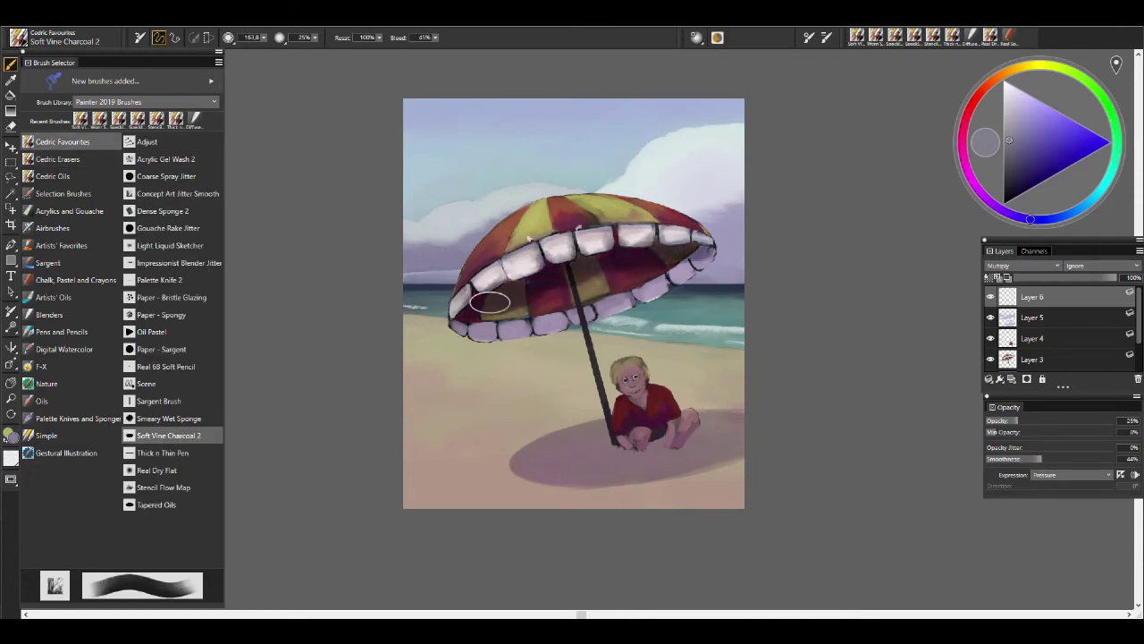
# Paint a dark contact shadow beneath the child on Layer 6 and thin it over the legs with the Worn Square Pastel eraser.
pyautogui.moveTo(675, 440)
pyautogui.mouseDown()
pyautogui.moveTo(614, 437)
pyautogui.moveTo(638, 461)
pyautogui.mouseUp()
pyautogui.scroll(4, 638, 461)
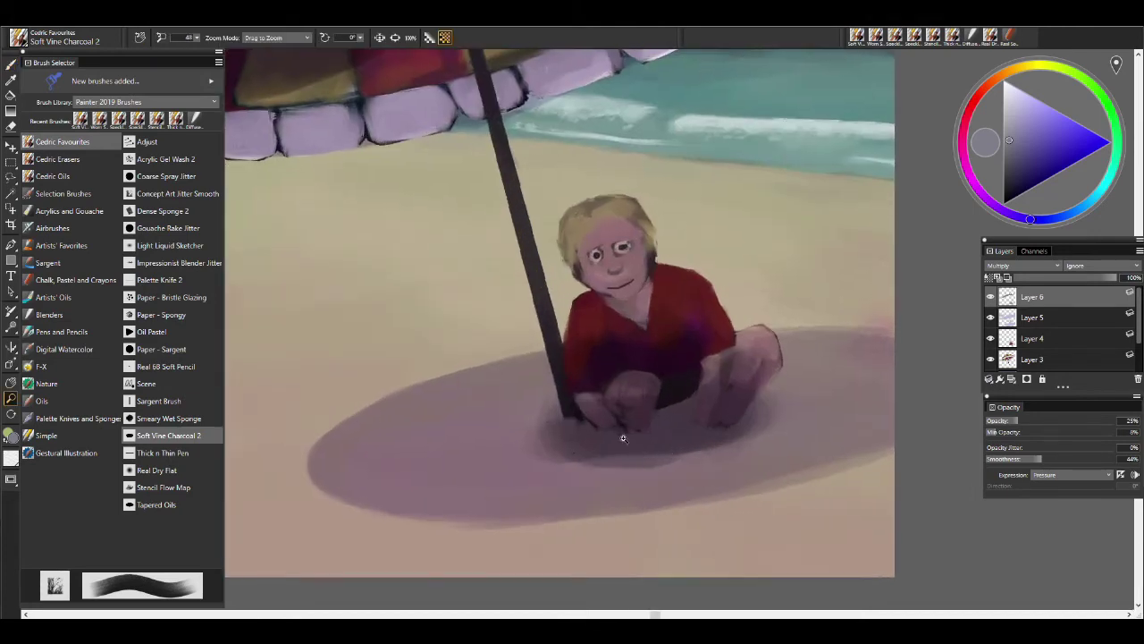
pyautogui.press('e')
pyautogui.moveTo(641, 394)
pyautogui.mouseDown()
pyautogui.moveTo(582, 365)
pyautogui.moveTo(615, 336)
pyautogui.moveTo(684, 344)
pyautogui.moveTo(719, 384)
pyautogui.moveTo(689, 396)
pyautogui.moveTo(767, 407)
pyautogui.moveTo(648, 452)
pyautogui.moveTo(541, 427)
pyautogui.moveTo(695, 401)
pyautogui.mouseUp()
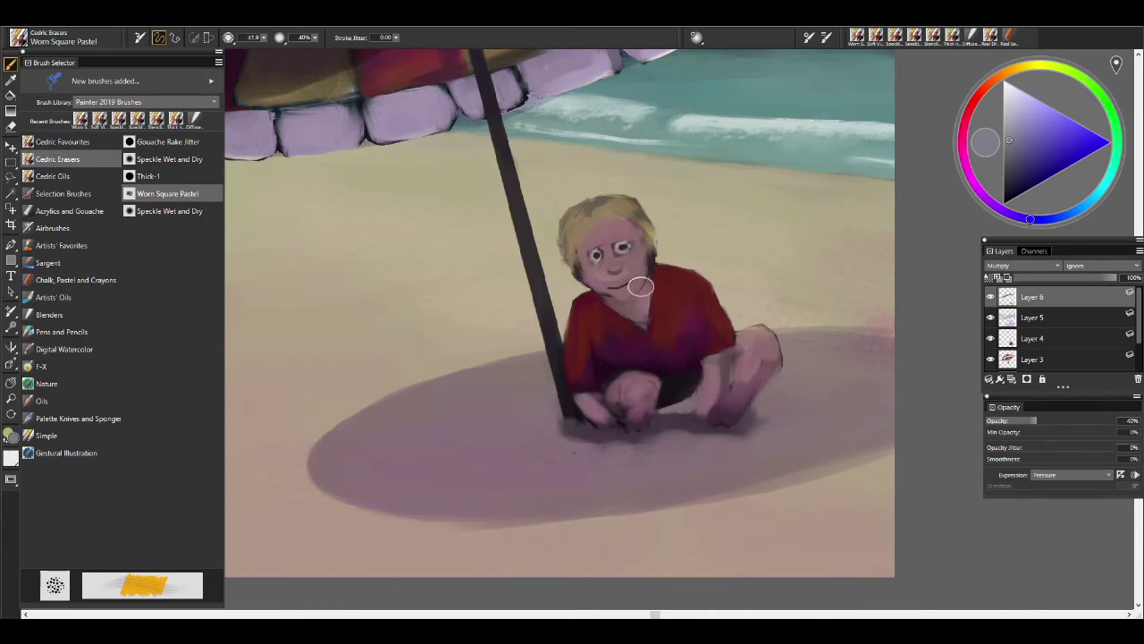
pyautogui.moveTo(640, 286); pyautogui.dragTo(734, 478)
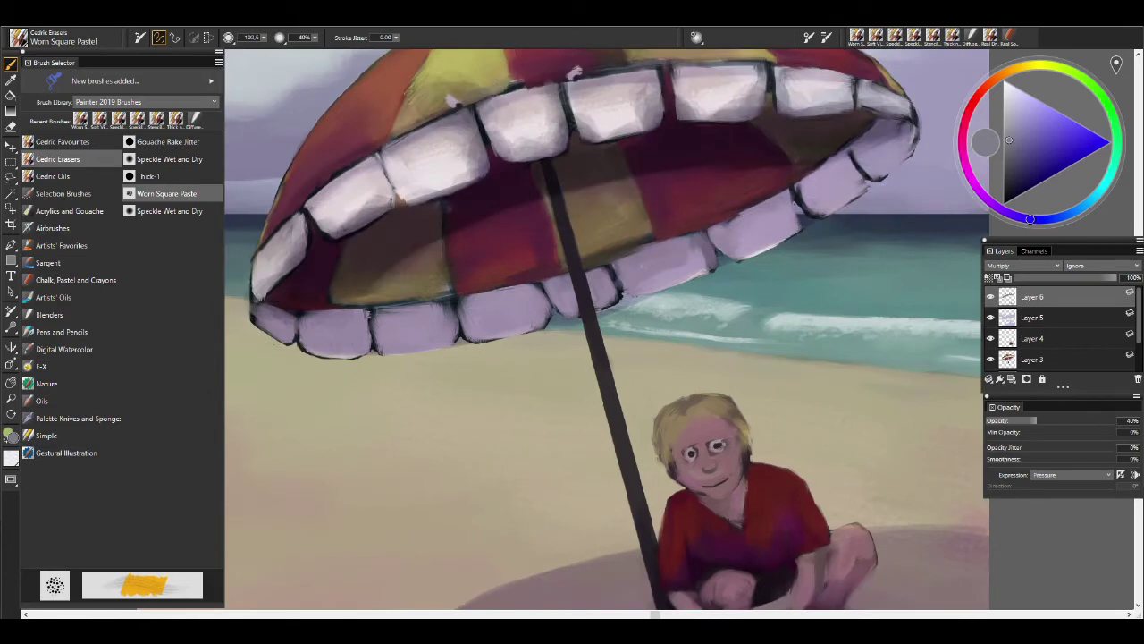
# Deepen the greyish shading around the top of the pole inside the umbrella with Soft Vine Charcoal 2.
pyautogui.press('1')
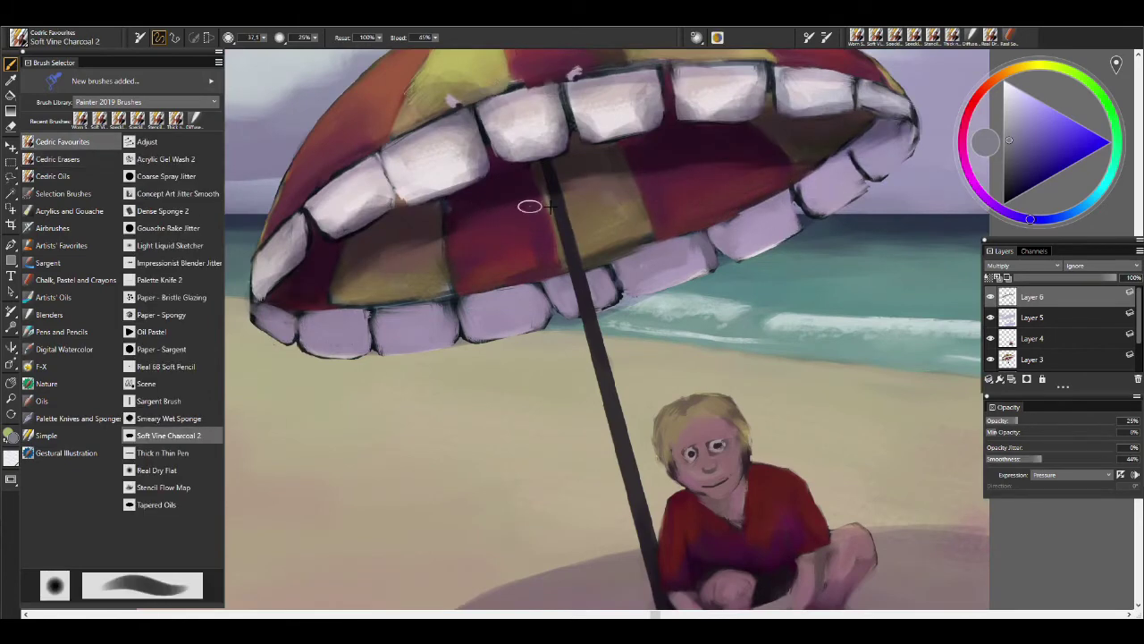
pyautogui.moveTo(549, 207); pyautogui.dragTo(560, 223)
pyautogui.hotkey('ctrl', '0')
pyautogui.click(747, 422)
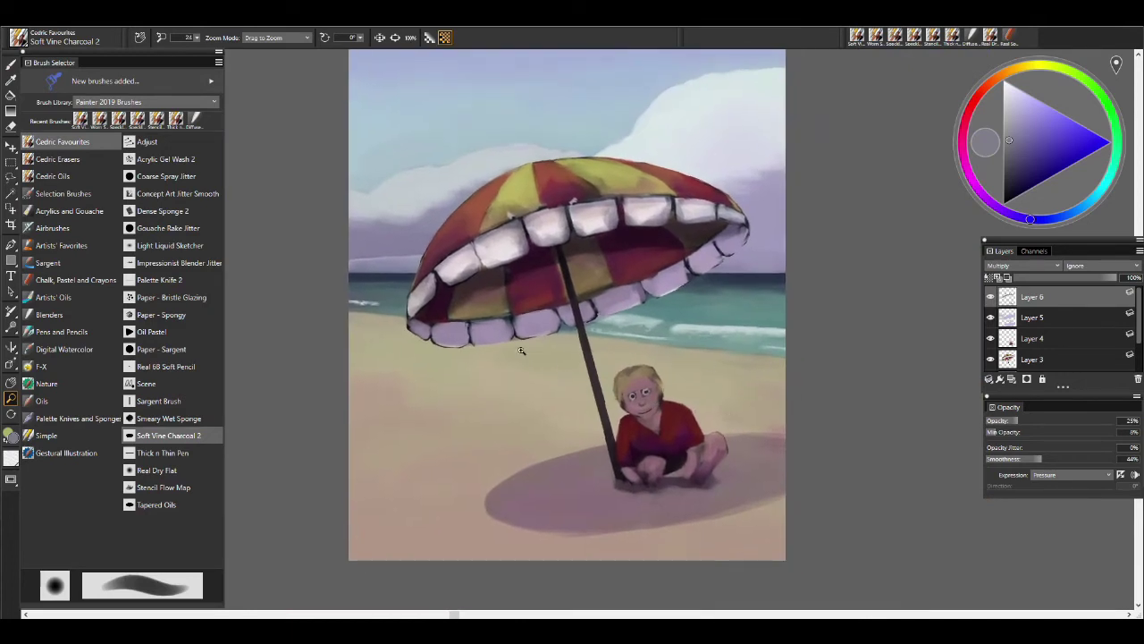
# Try to erase the Layer 5 shading over the sea and the umbrella's inside, and undo the last erasure.
pyautogui.press('n')
pyautogui.click(1032, 317)
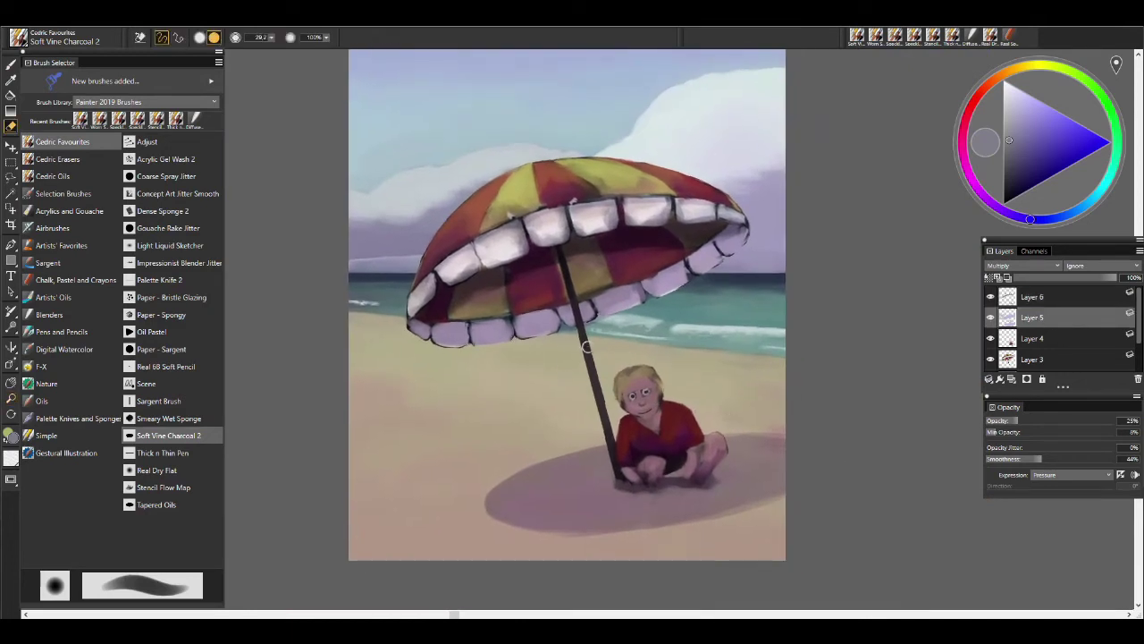
pyautogui.moveTo(769, 329); pyautogui.dragTo(714, 321)
pyautogui.moveTo(663, 255)
pyautogui.mouseDown()
pyautogui.moveTo(594, 269)
pyautogui.moveTo(554, 295)
pyautogui.moveTo(533, 265)
pyautogui.moveTo(483, 297)
pyautogui.moveTo(523, 221)
pyautogui.mouseUp()
pyautogui.press('[')
pyautogui.press('[')
pyautogui.press('[')
pyautogui.hotkey('ctrl', 'z')
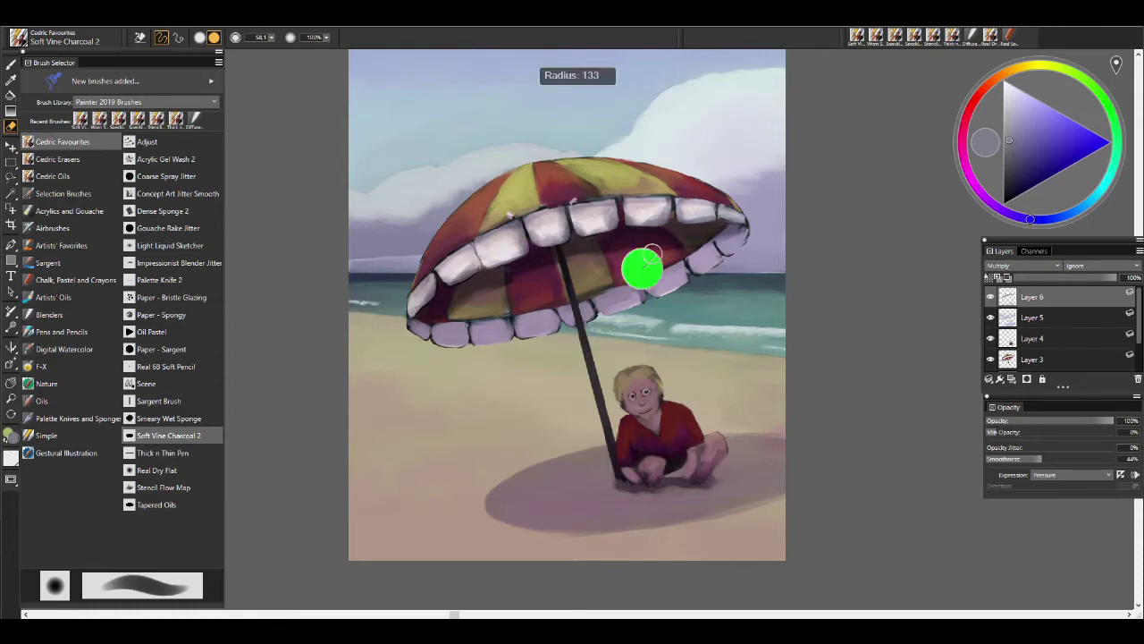
# Try to erase the Layer 5 shading across the umbrella's inside with the Worn Square Pastel eraser, and undo the erasures.
pyautogui.press('/')
pyautogui.hotkey('alt', '[')
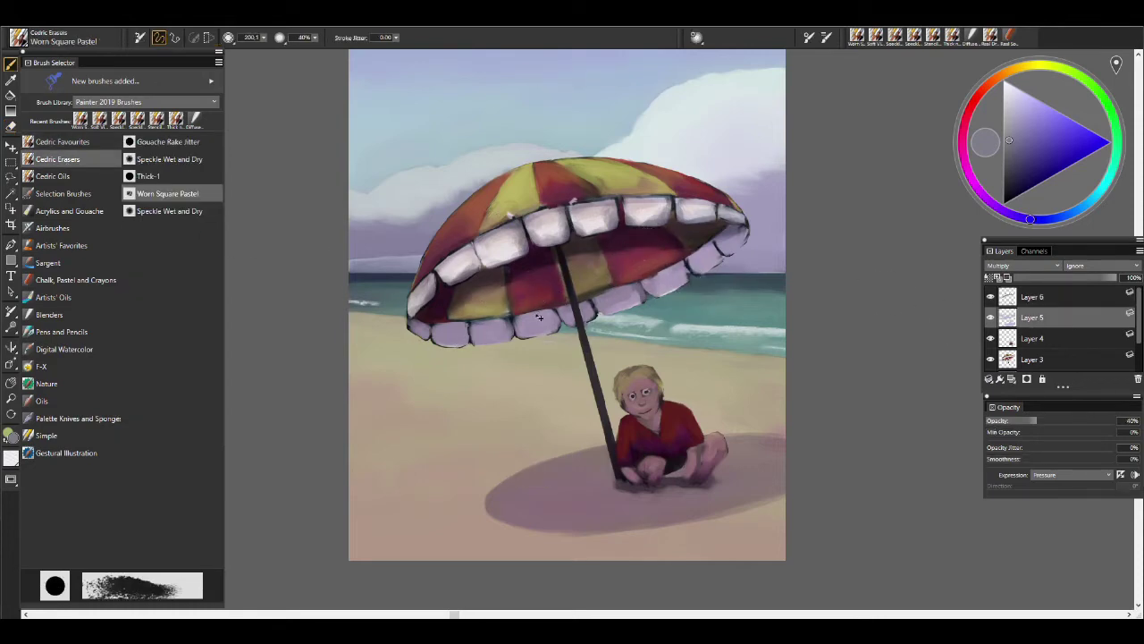
pyautogui.press('[')
pyautogui.press('[')
pyautogui.press('[')
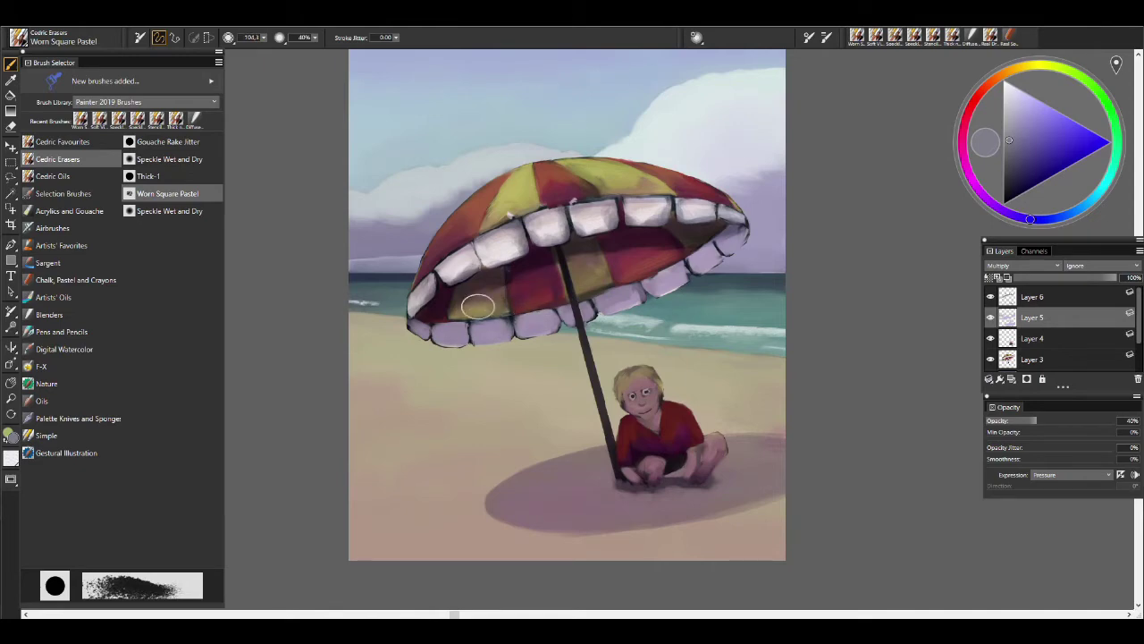
pyautogui.moveTo(552, 286); pyautogui.dragTo(601, 285)
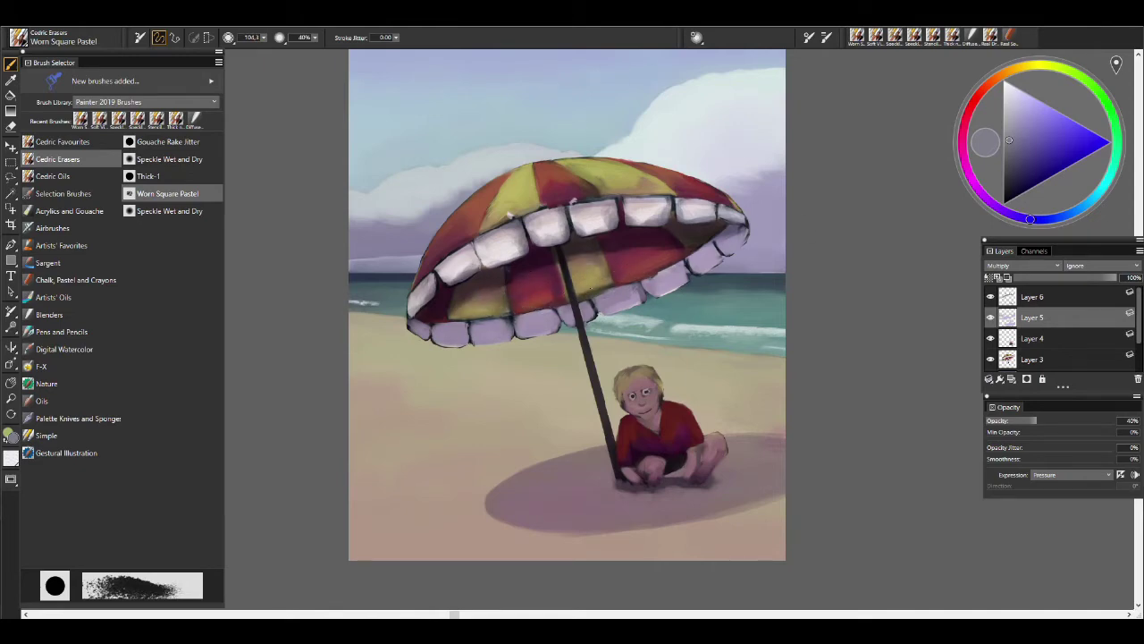
pyautogui.hotkey('ctrl', 'z')
pyautogui.hotkey('ctrl', 'z')
pyautogui.hotkey('ctrl', 'z')
pyautogui.hotkey('ctrl', 'z')
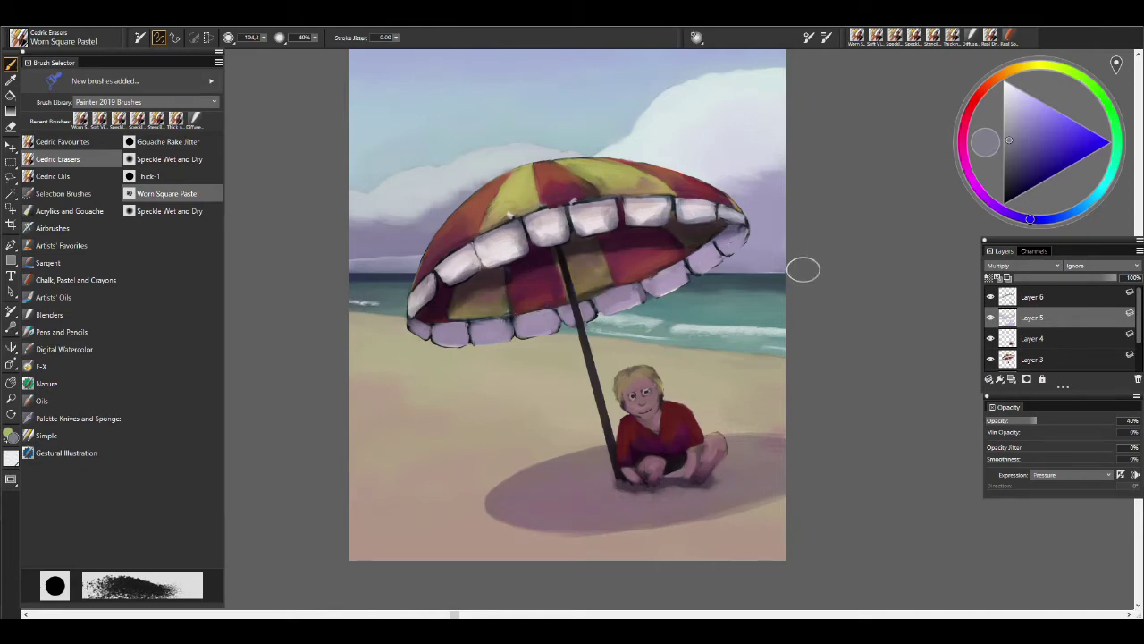
# Add a new layer above Layer 6, set it to Soft Light, and choose a pale yellow-green colour.
pyautogui.click(1033, 296)
pyautogui.click(1009, 381)
pyautogui.click(1023, 266)
pyautogui.click(1019, 413)
pyautogui.click(1058, 67)
pyautogui.click(1019, 115)
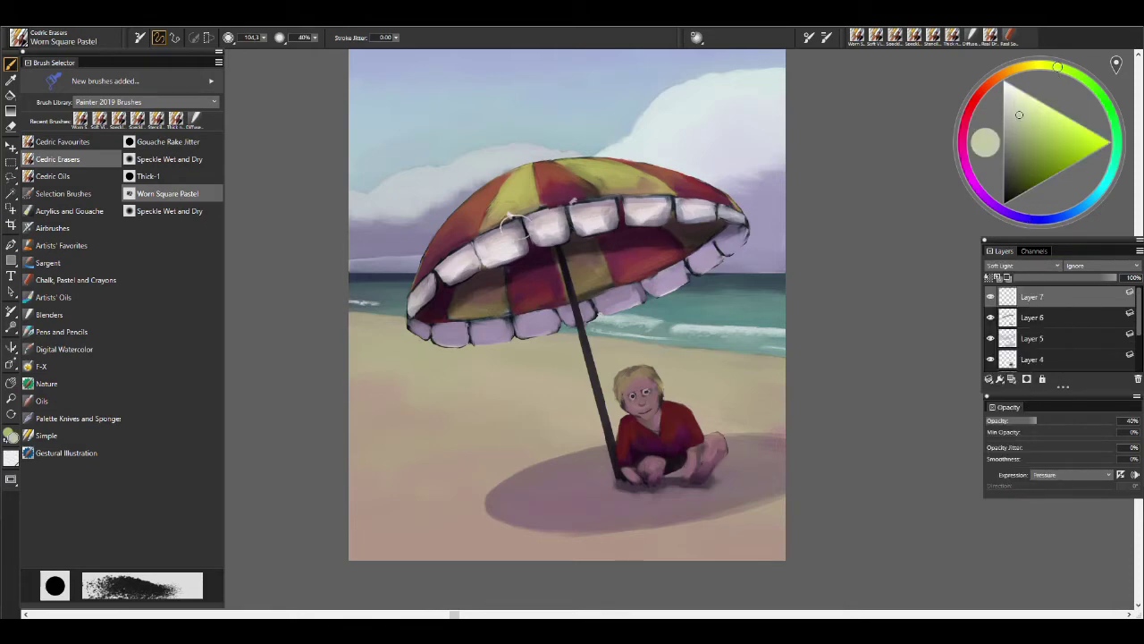
# Brush soft light over the umbrella's top, the sand and the clouds on Layer 7 with Soft Vine Charcoal 2.
pyautogui.click(63, 142)
pyautogui.click(168, 436)
pyautogui.moveTo(520, 190)
pyautogui.mouseDown()
pyautogui.moveTo(456, 255)
pyautogui.moveTo(572, 192)
pyautogui.mouseUp()
pyautogui.moveTo(546, 447)
pyautogui.mouseDown()
pyautogui.moveTo(464, 429)
pyautogui.moveTo(501, 393)
pyautogui.moveTo(420, 353)
pyautogui.moveTo(387, 408)
pyautogui.moveTo(554, 353)
pyautogui.moveTo(501, 465)
pyautogui.moveTo(689, 378)
pyautogui.mouseUp()
pyautogui.press('[')
pyautogui.press('[')
pyautogui.press('[')
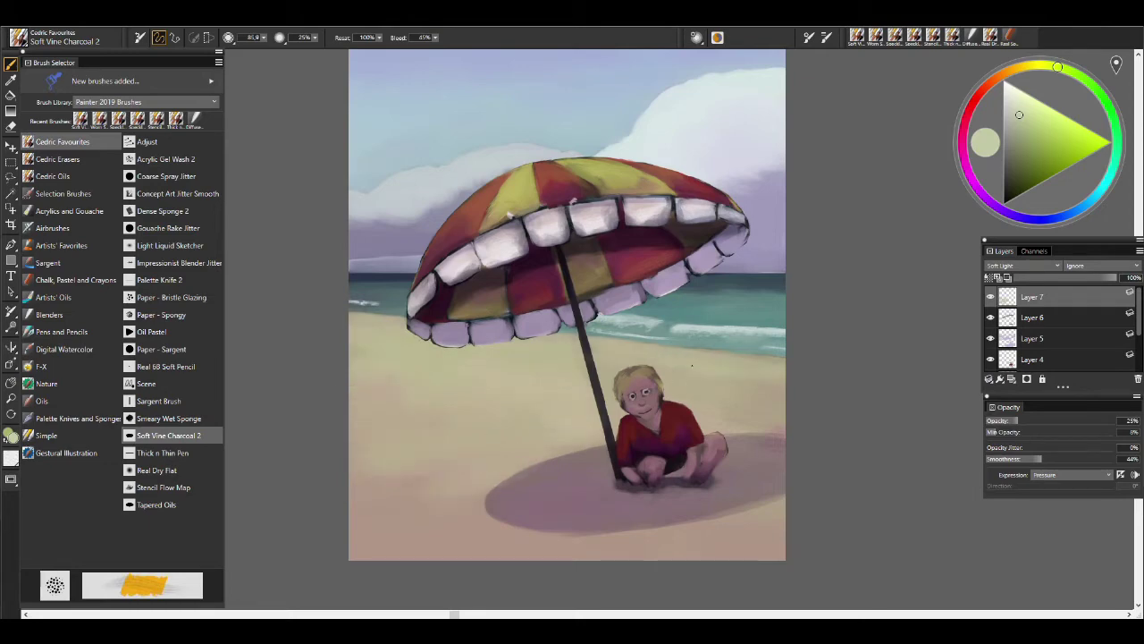
pyautogui.press(']')
pyautogui.press(']')
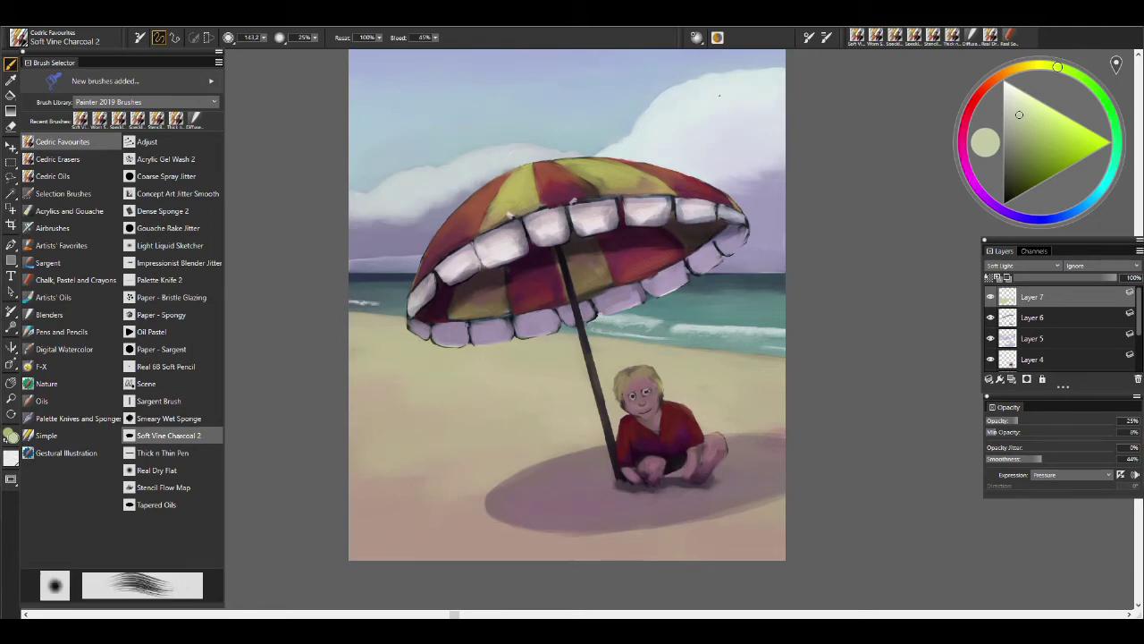
# Clean the Soft Light glow off the ground shadow and its edge with the Worn Square Pastel eraser.
pyautogui.click(57, 159)
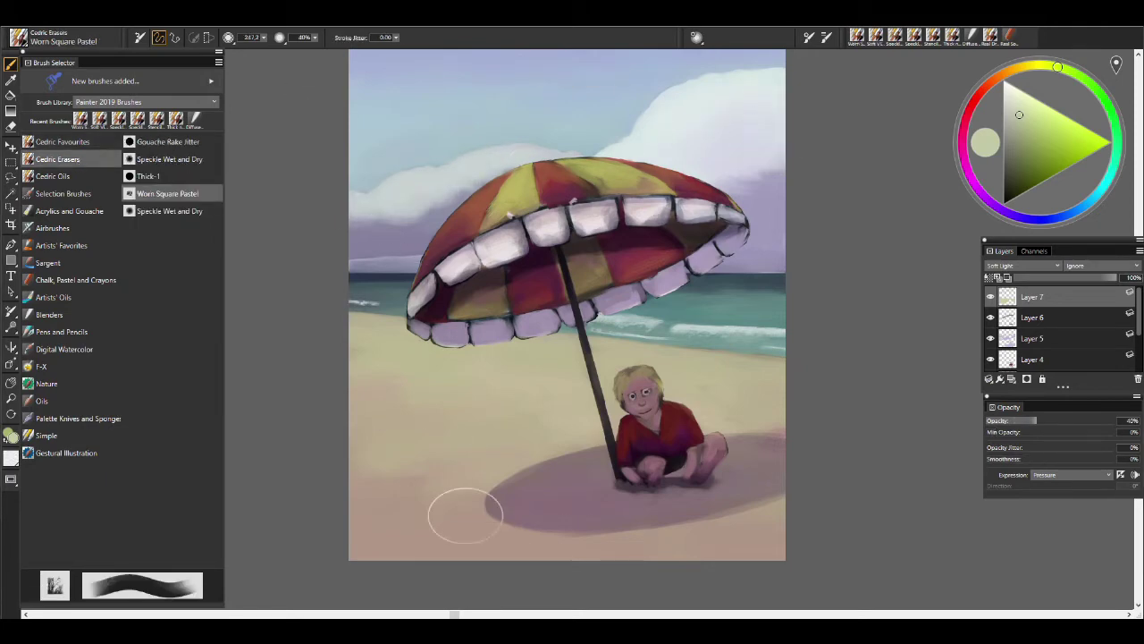
pyautogui.press('/')
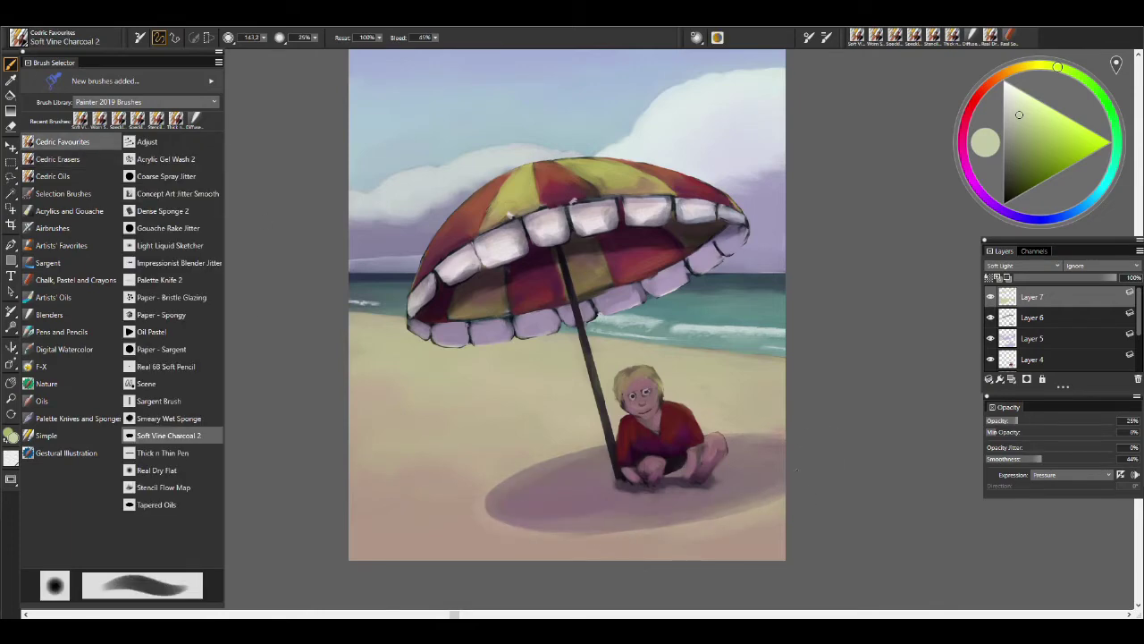
pyautogui.press('/')
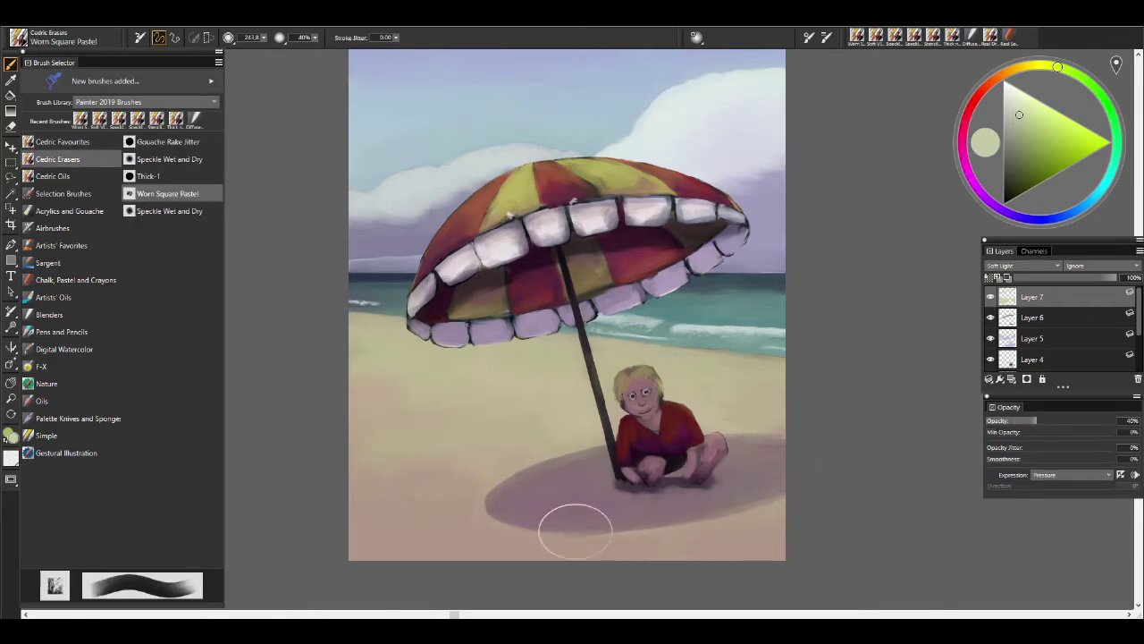
pyautogui.press('/')
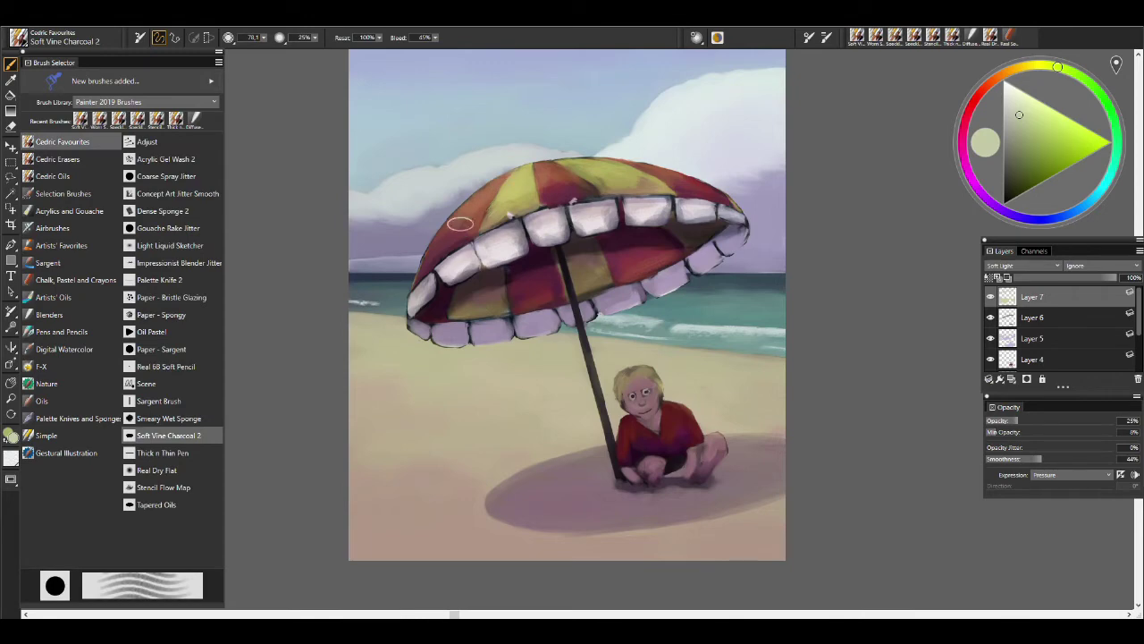
# Brighten the umbrella's top stripes on Layer 7 with Soft Vine Charcoal 2.
pyautogui.moveTo(516, 192)
pyautogui.mouseDown()
pyautogui.moveTo(559, 171)
pyautogui.moveTo(631, 174)
pyautogui.mouseUp()
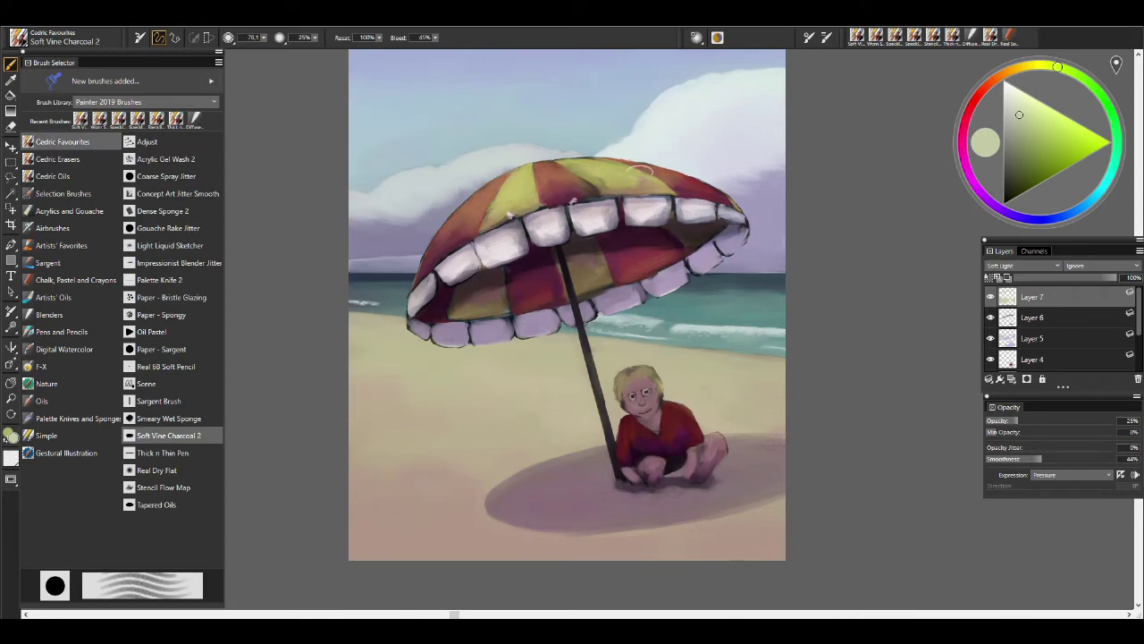
pyautogui.press(']')
pyautogui.press(']')
pyautogui.press(']')
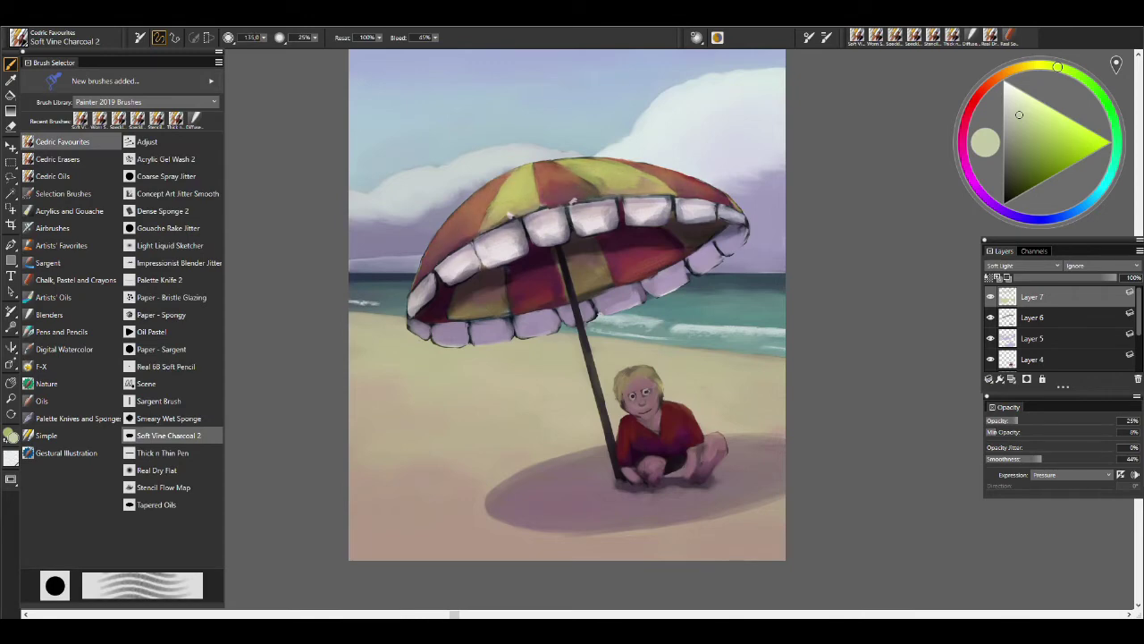
# Erase the excess Layer 7 light from the umbrella's inside, the pole and the stripe just above the upper teeth.
pyautogui.scroll(3, 707, 391)
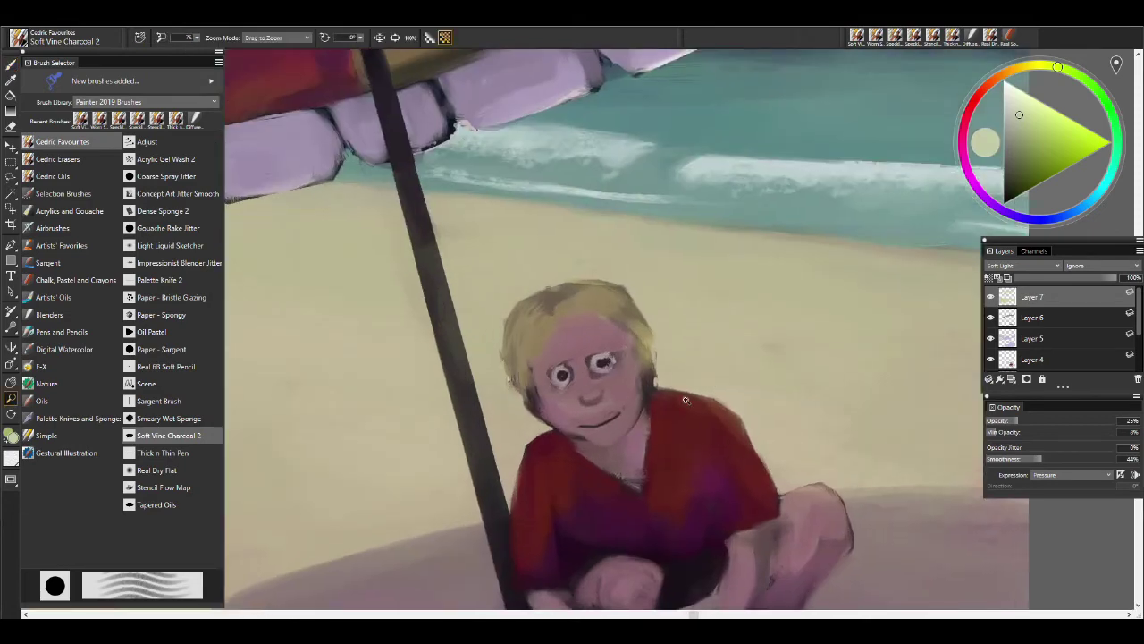
pyautogui.moveTo(314, 90); pyautogui.dragTo(531, 268)
pyautogui.scroll(2, 429, 319)
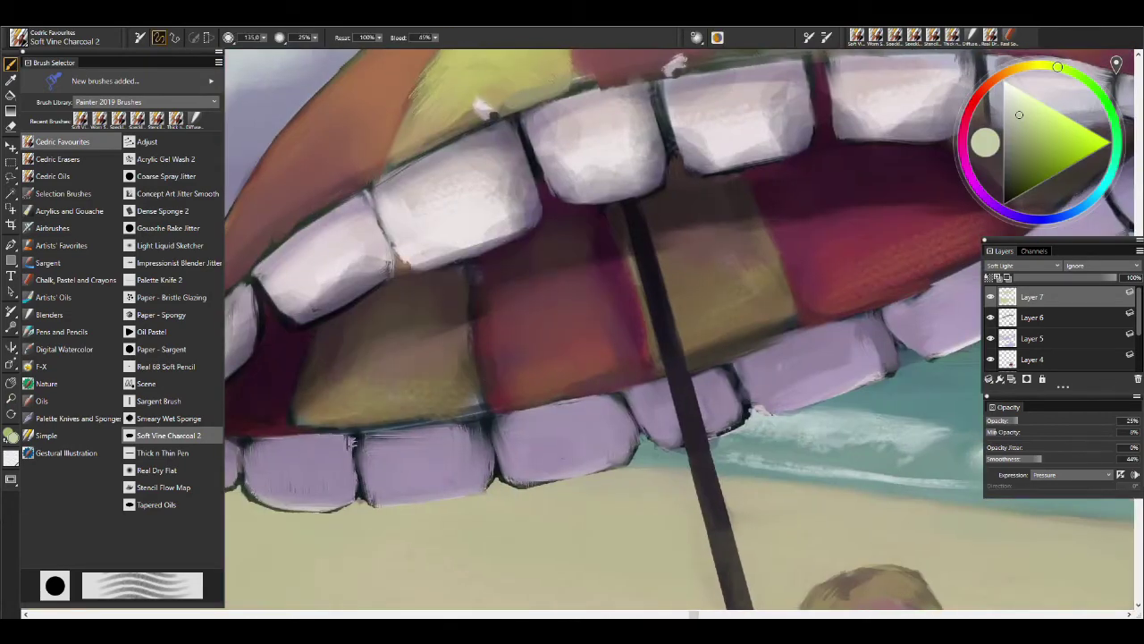
pyautogui.moveTo(572, 375); pyautogui.dragTo(536, 295)
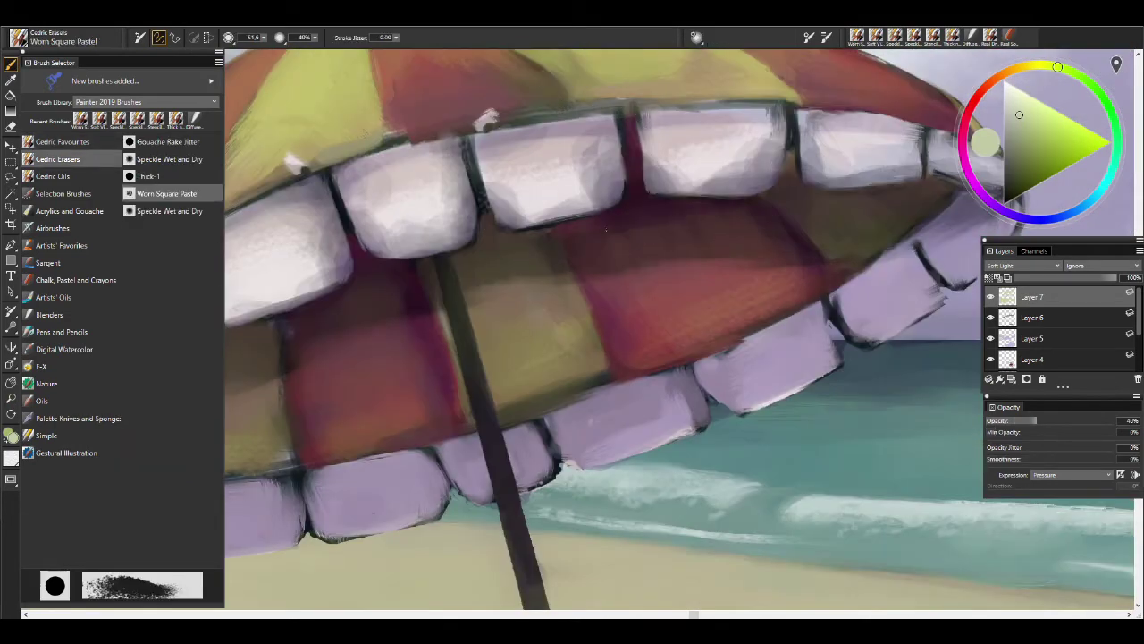
pyautogui.moveTo(766, 205)
pyautogui.mouseDown()
pyautogui.moveTo(698, 233)
pyautogui.moveTo(562, 187)
pyautogui.mouseUp()
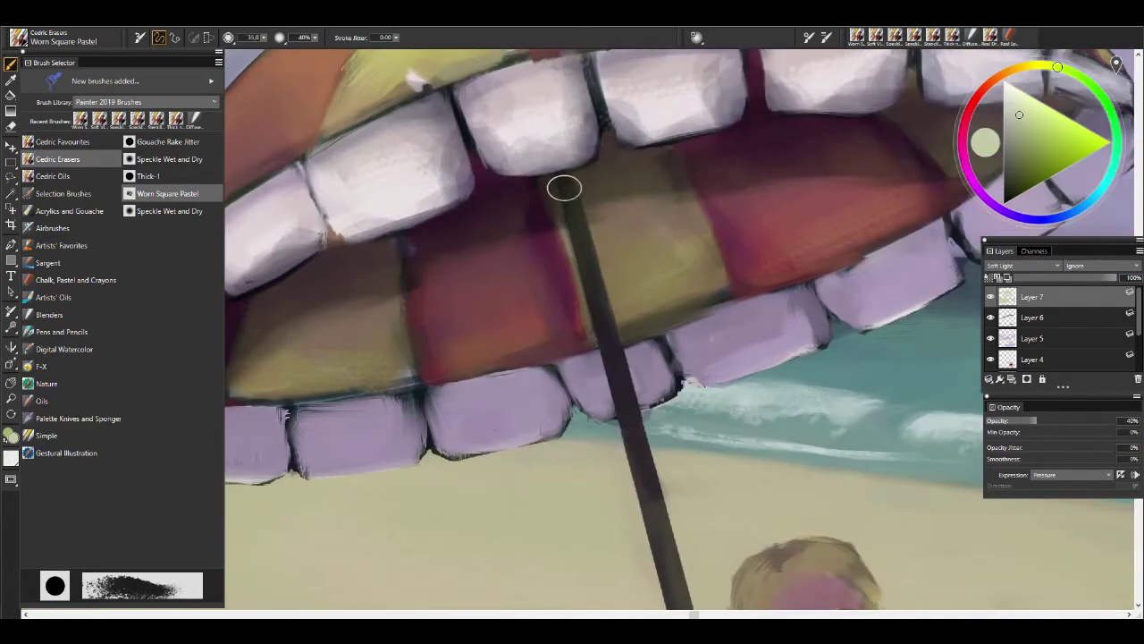
pyautogui.moveTo(664, 536)
pyautogui.mouseDown()
pyautogui.moveTo(630, 429)
pyautogui.moveTo(667, 398)
pyautogui.moveTo(576, 228)
pyautogui.moveTo(563, 232)
pyautogui.moveTo(572, 254)
pyautogui.moveTo(772, 237)
pyautogui.moveTo(442, 284)
pyautogui.mouseUp()
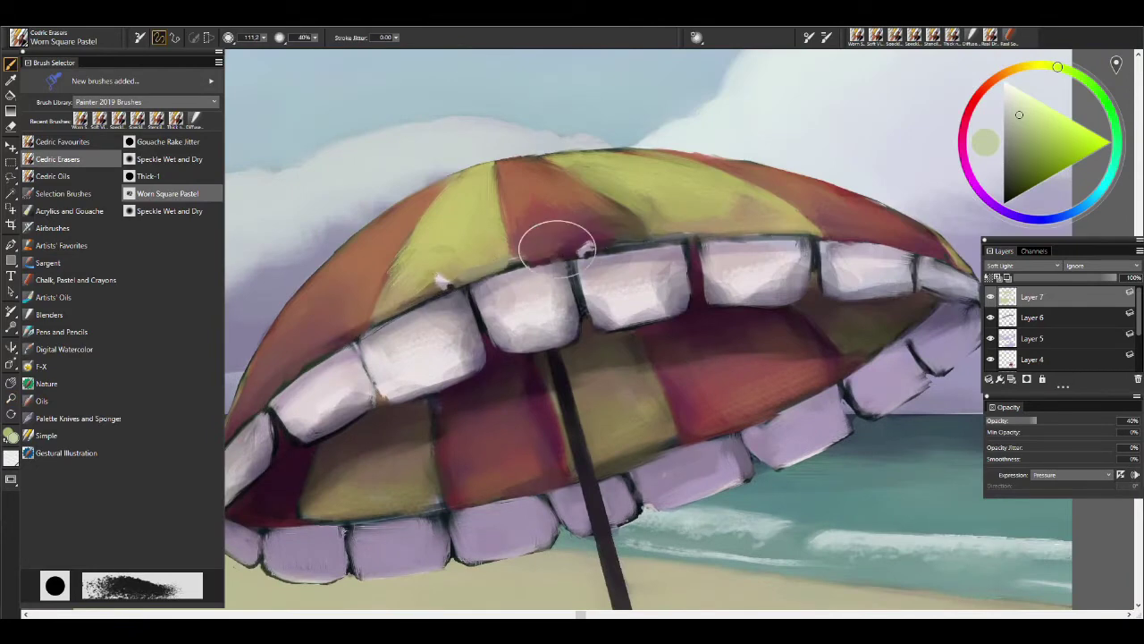
pyautogui.press('[')
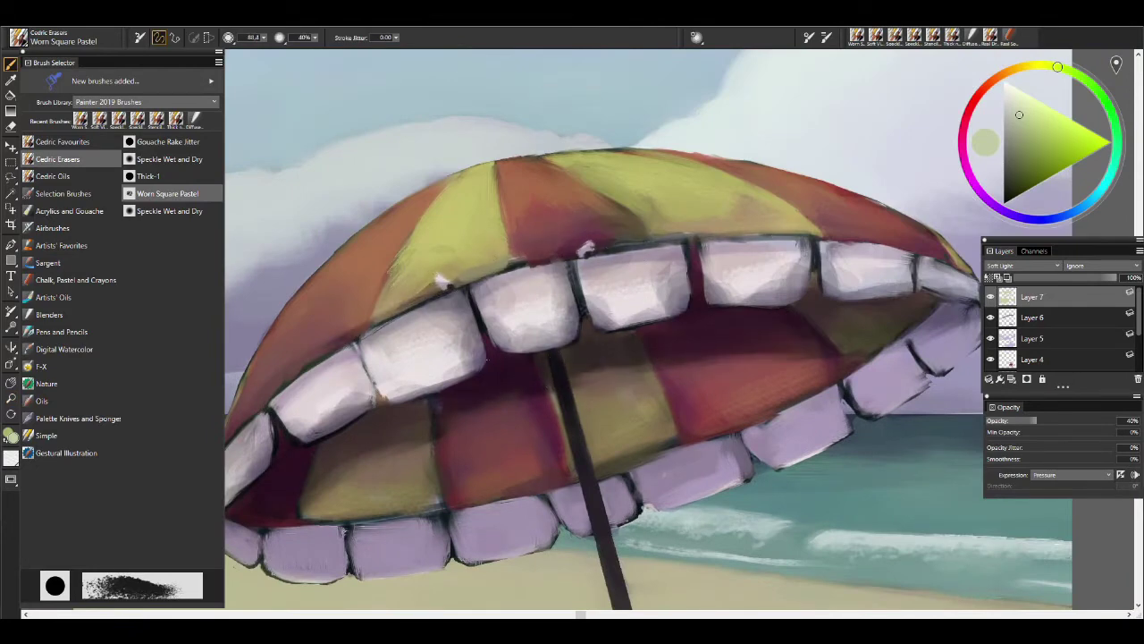
pyautogui.hotkey('ctrl', '0')
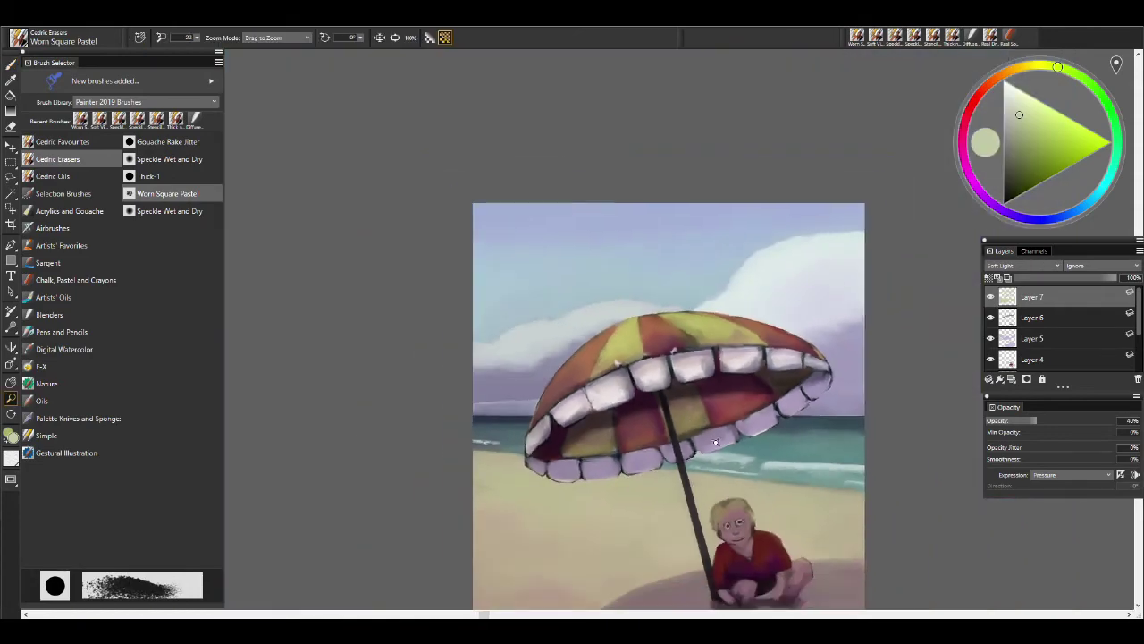
# Brush soft light onto the child's shirt and legs on Layer 7 with Soft Vine Charcoal 2.
pyautogui.moveTo(716, 442); pyautogui.dragTo(688, 438)
pyautogui.press('b')
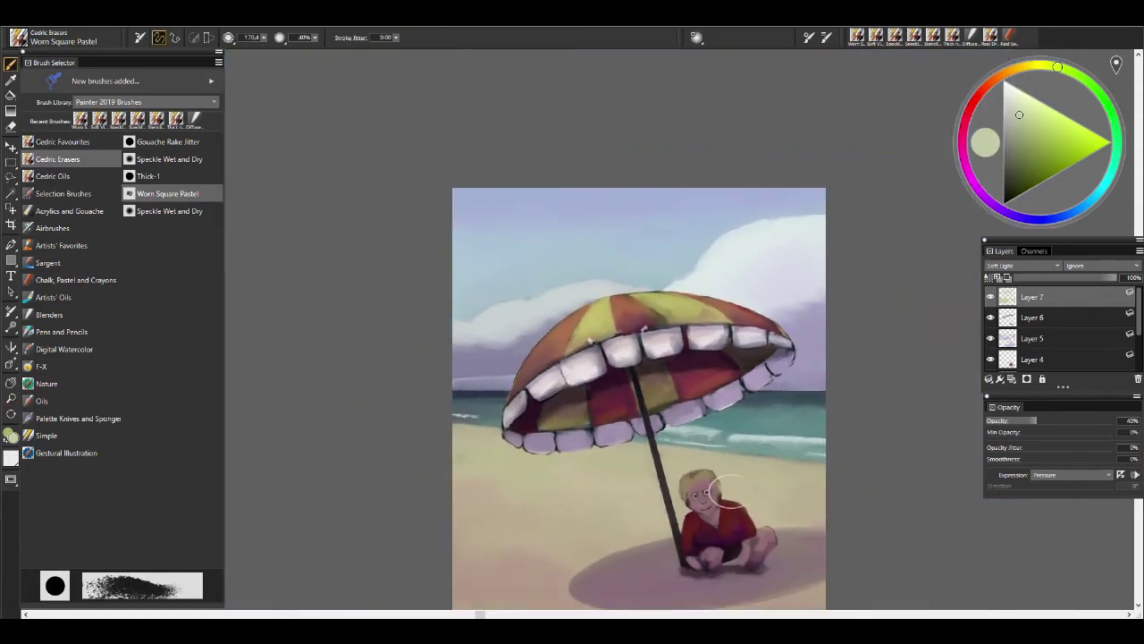
pyautogui.keyDown('ctrl'); pyautogui.click(702, 474); pyautogui.keyUp('ctrl')
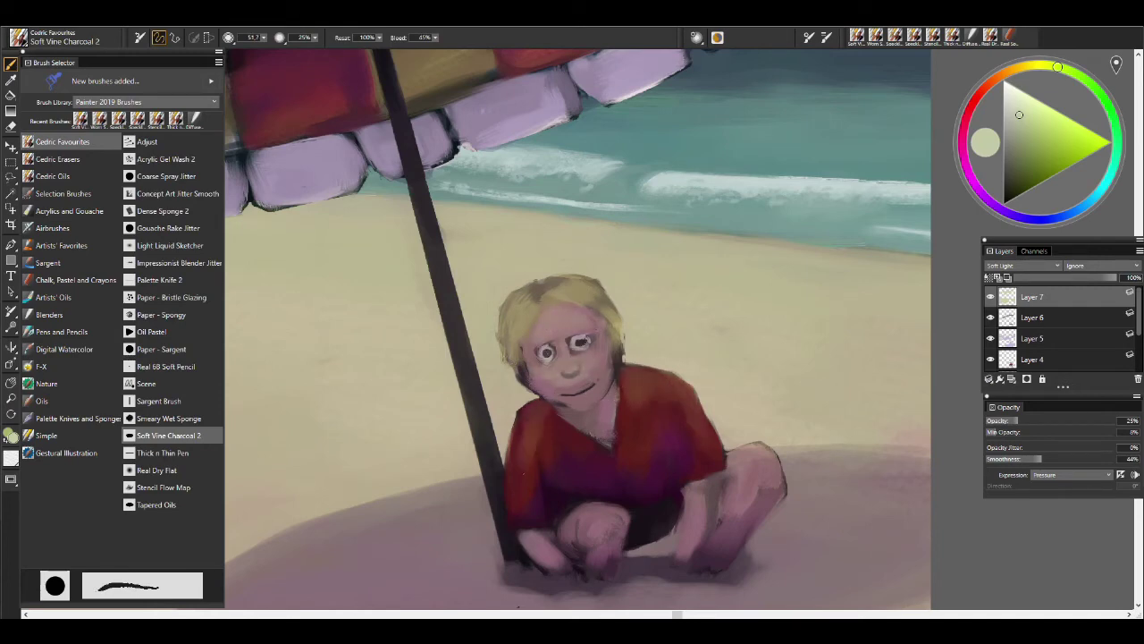
pyautogui.moveTo(522, 419); pyautogui.dragTo(536, 494)
pyautogui.press('[')
pyautogui.moveTo(747, 523)
pyautogui.mouseDown()
pyautogui.moveTo(698, 545)
pyautogui.moveTo(607, 550)
pyautogui.moveTo(619, 561)
pyautogui.mouseUp()
# Thin the Soft Light glow on the child's shirt, legs and head with the Worn Square Pastel eraser.
pyautogui.press('e')
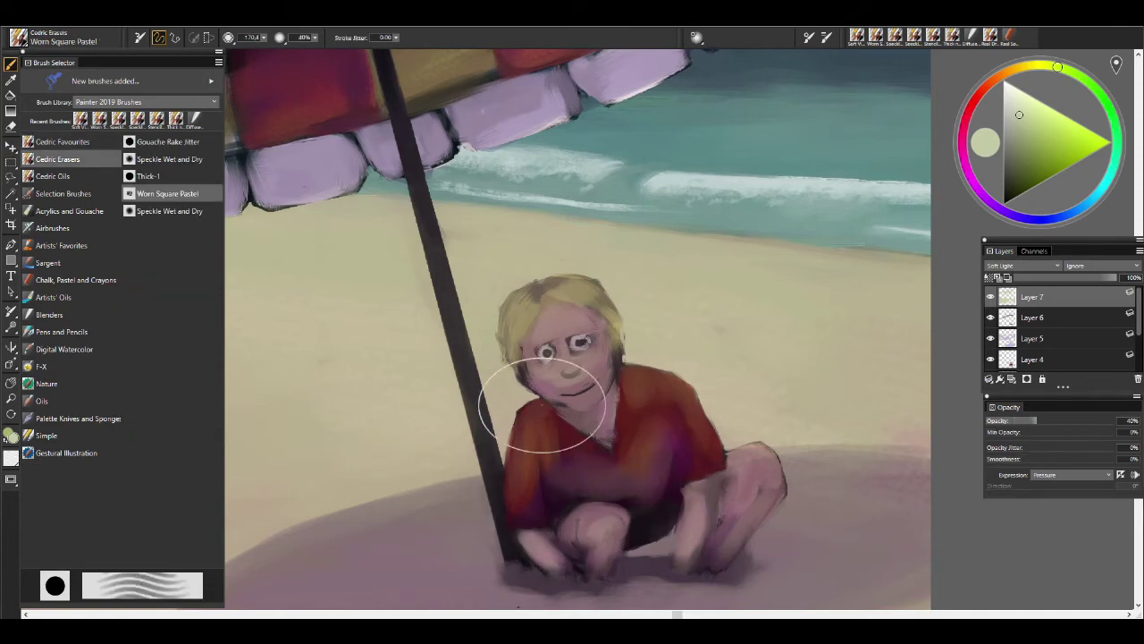
pyautogui.moveTo(635, 527)
pyautogui.mouseDown()
pyautogui.moveTo(549, 528)
pyautogui.moveTo(706, 468)
pyautogui.moveTo(688, 569)
pyautogui.moveTo(747, 571)
pyautogui.mouseUp()
pyautogui.press('[')
pyautogui.press('[')
pyautogui.press('[')
pyautogui.press('[')
pyautogui.press('[')
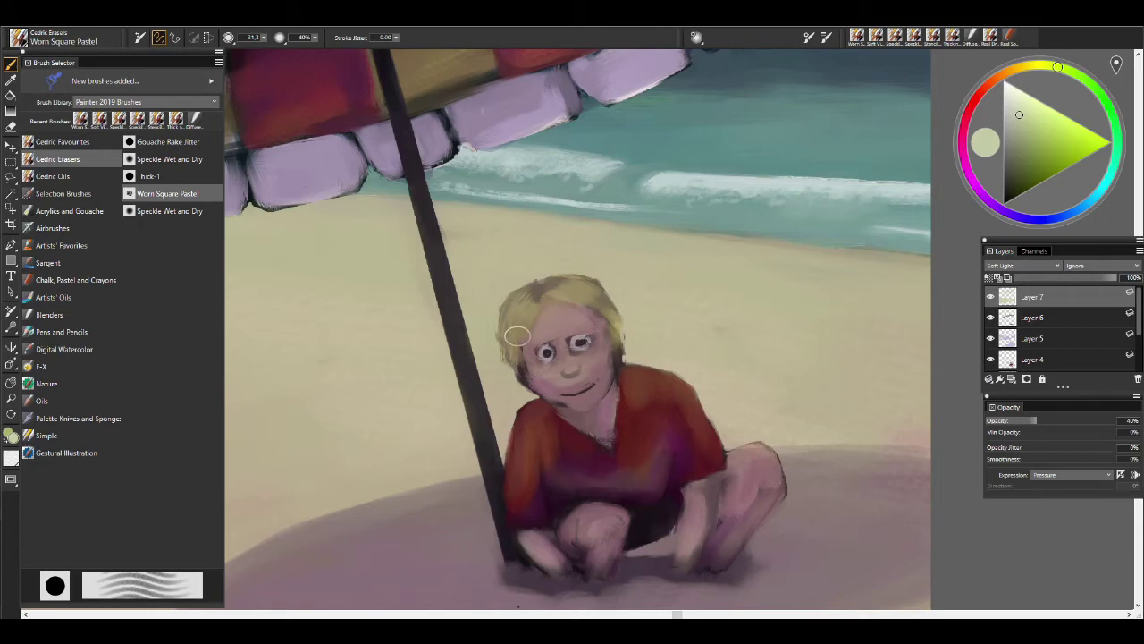
# Add a new layer above Layer 7 and set its blend mode to Hard Light.
pyautogui.press('m')
pyautogui.hotkey('ctrl', '0')
pyautogui.moveTo(537, 353); pyautogui.dragTo(760, 483)
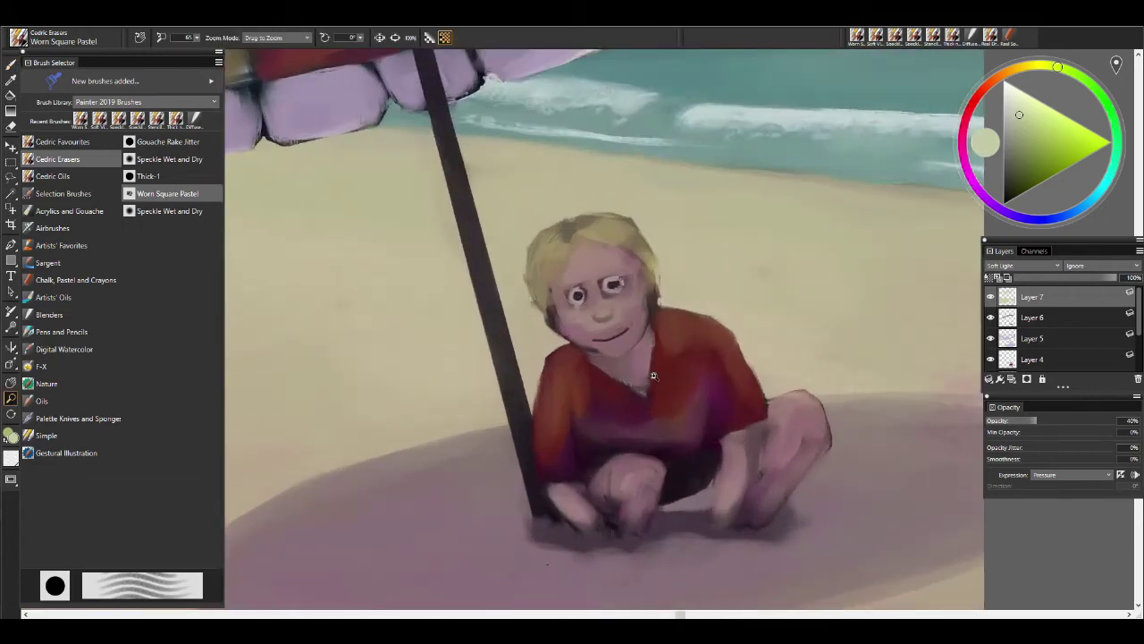
pyautogui.hotkey('ctrl', '0')
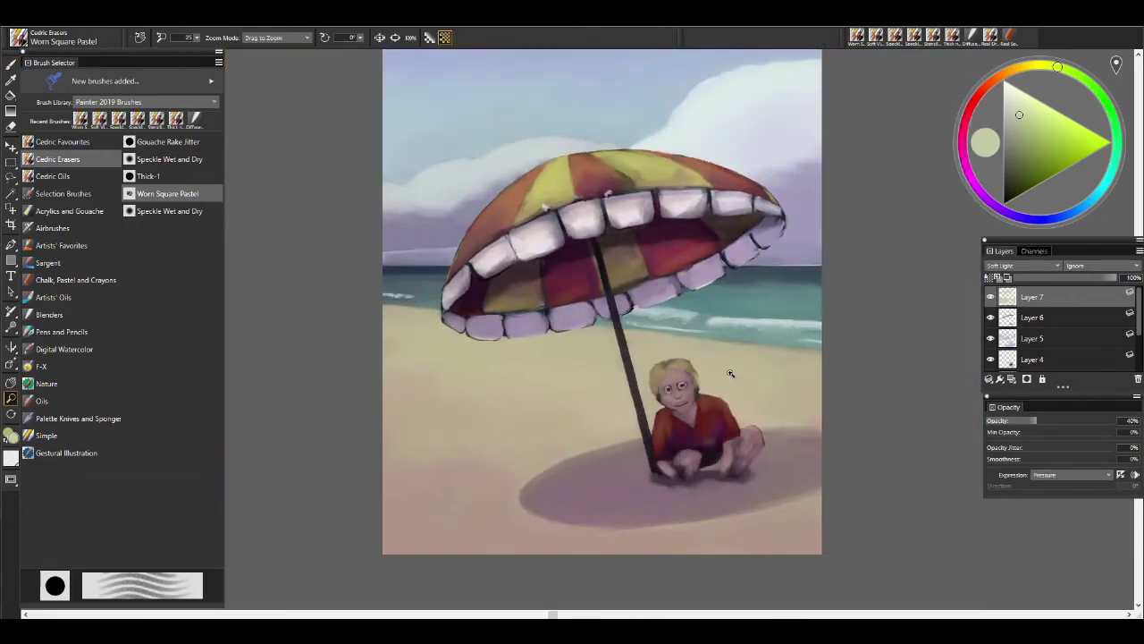
pyautogui.click(1012, 379)
pyautogui.click(1023, 266)
pyautogui.click(1026, 399)
# Pick a pale cream colour and paint highlights across the umbrella's top on Layer 8 with Soft Vine Charcoal 2.
pyautogui.click(63, 141)
pyautogui.click(168, 436)
pyautogui.moveTo(572, 413); pyautogui.dragTo(657, 376)
pyautogui.hotkey('ctrl', 'z')
pyautogui.keyDown('alt'); pyautogui.click(554, 174); pyautogui.keyUp('alt')
pyautogui.moveTo(608, 163)
pyautogui.mouseDown()
pyautogui.moveTo(547, 175)
pyautogui.moveTo(482, 219)
pyautogui.moveTo(643, 161)
pyautogui.moveTo(697, 156)
pyautogui.moveTo(778, 210)
pyautogui.mouseUp()
pyautogui.moveTo(501, 196); pyautogui.dragTo(452, 284)
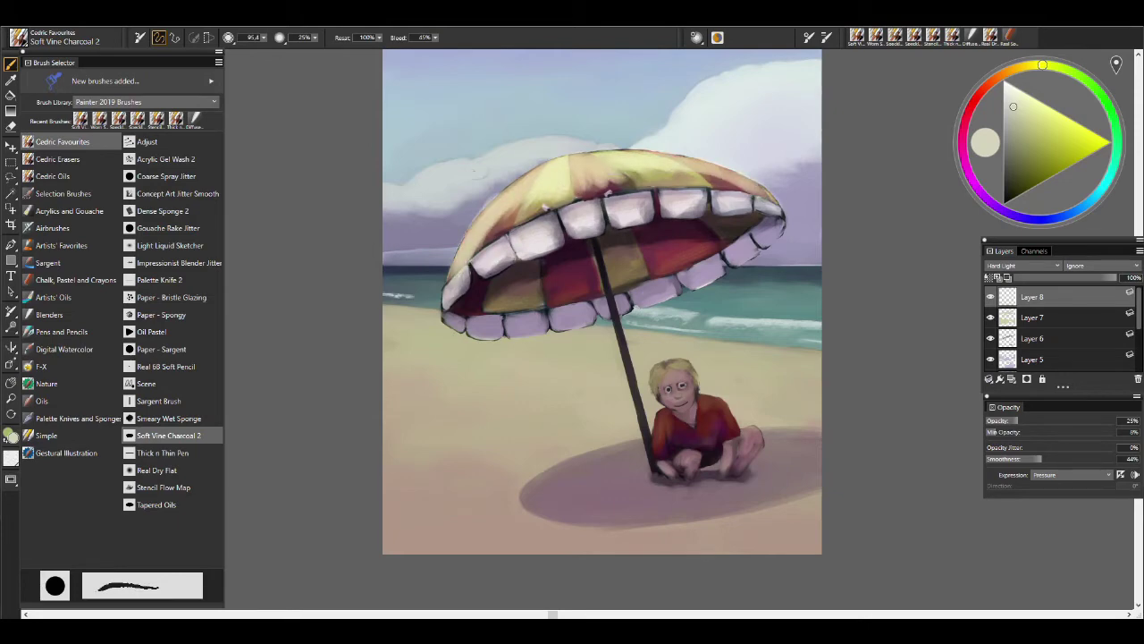
# Brighten the clouds on both sides of the umbrella on Layer 8 with pale cream strokes.
pyautogui.moveTo(476, 170)
pyautogui.mouseDown()
pyautogui.moveTo(417, 191)
pyautogui.moveTo(506, 157)
pyautogui.moveTo(600, 143)
pyautogui.moveTo(512, 152)
pyautogui.mouseUp()
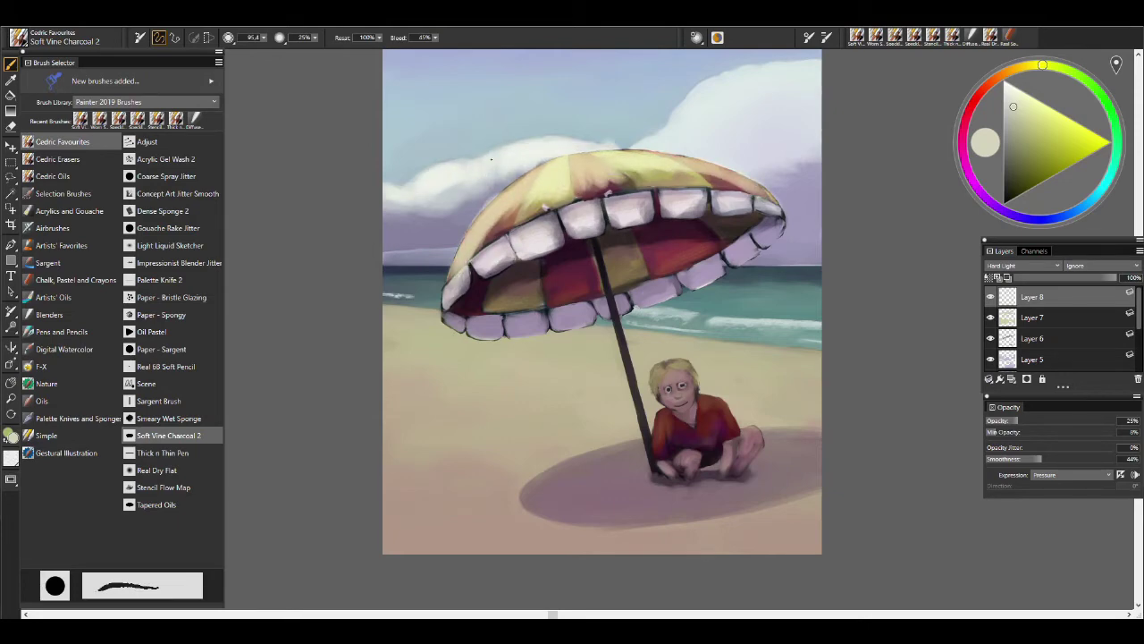
pyautogui.moveTo(673, 147); pyautogui.dragTo(574, 196)
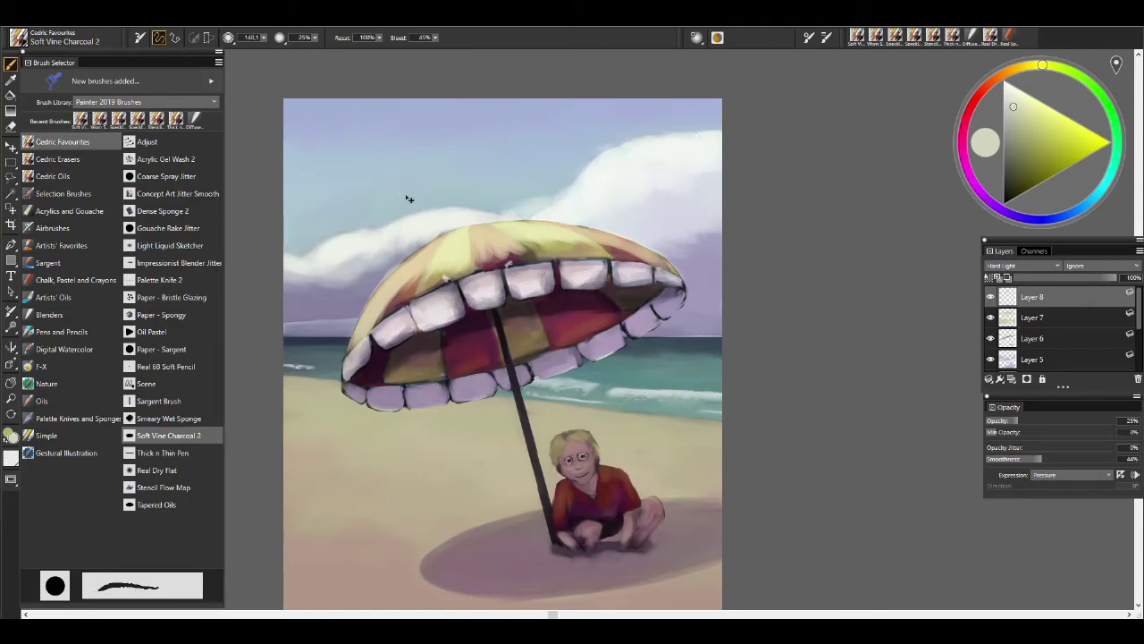
pyautogui.press(']')
pyautogui.moveTo(572, 208)
pyautogui.mouseDown()
pyautogui.moveTo(723, 192)
pyautogui.moveTo(688, 184)
pyautogui.moveTo(577, 231)
pyautogui.moveTo(323, 297)
pyautogui.mouseUp()
# Soften the edge of the bright cloud left of the umbrella with the Worn Square Pastel eraser.
pyautogui.press('e')
pyautogui.press('[')
pyautogui.press('[')
pyautogui.press('[')
pyautogui.press('[')
pyautogui.press('[')
pyautogui.press('[')
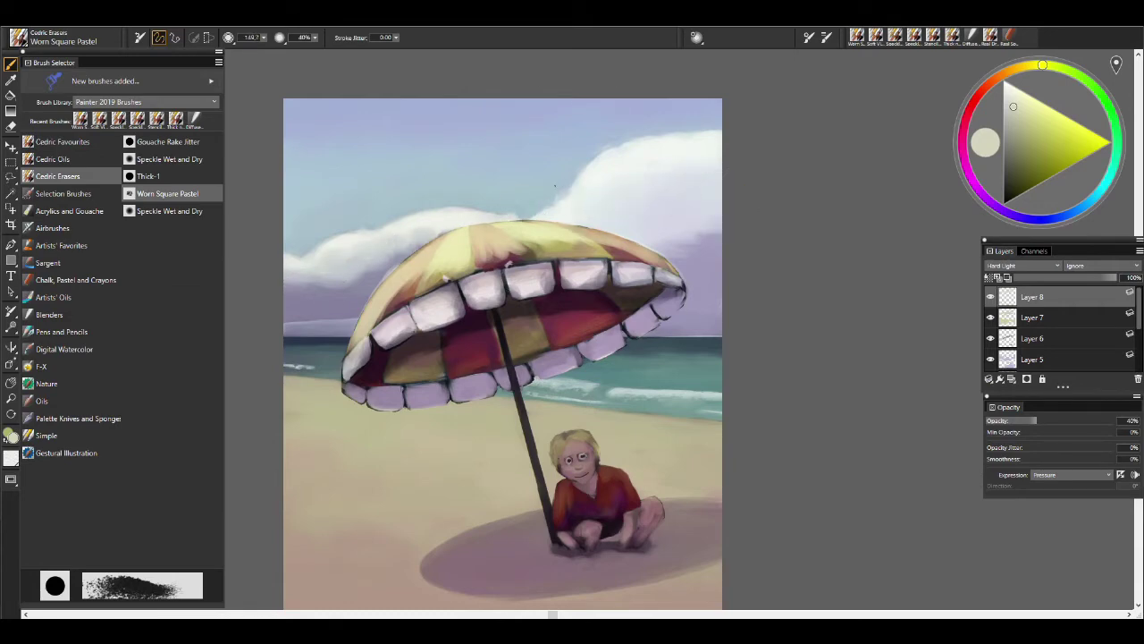
pyautogui.moveTo(365, 229); pyautogui.dragTo(350, 243)
# Erase the Hard Light highlights from the umbrella's top and along its teeth, resizing the Worn Square Pastel eraser as needed.
pyautogui.press(']')
pyautogui.press(']')
pyautogui.press(']')
pyautogui.press(']')
pyautogui.moveTo(549, 252)
pyautogui.mouseDown()
pyautogui.moveTo(394, 295)
pyautogui.moveTo(376, 335)
pyautogui.moveTo(434, 263)
pyautogui.moveTo(643, 255)
pyautogui.moveTo(474, 234)
pyautogui.moveTo(521, 284)
pyautogui.mouseUp()
pyautogui.press('[')
pyautogui.press('[')
pyautogui.press('[')
pyautogui.press('[')
pyautogui.press('[')
pyautogui.press('[')
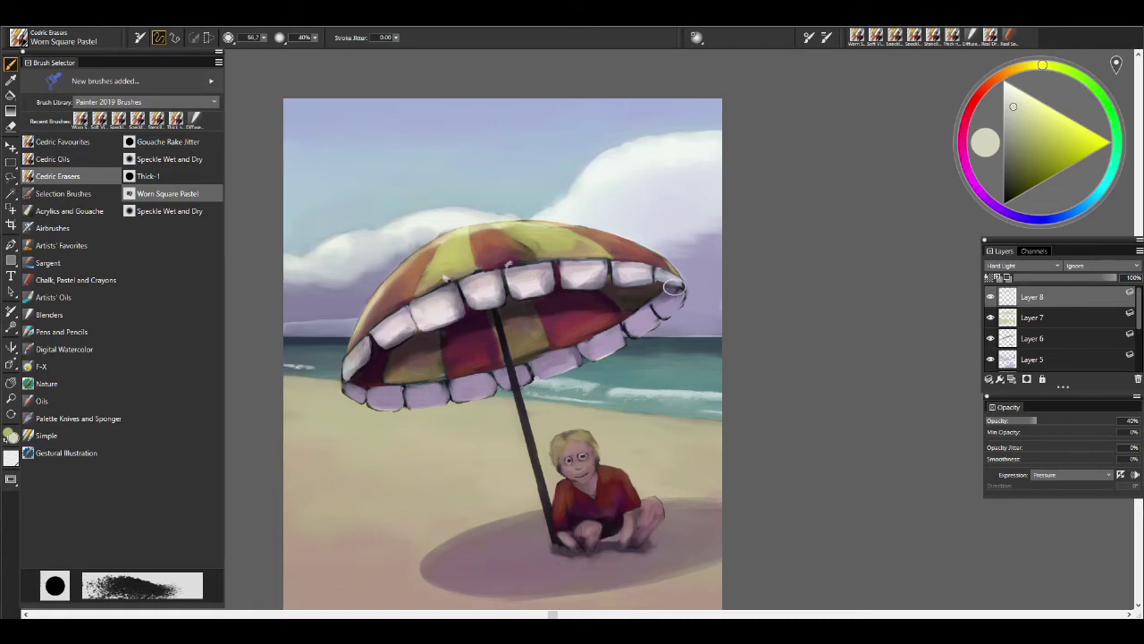
# Paint pale highlights on the umbrella's left side and across the sand and surf with Soft Vine Charcoal 2.
pyautogui.click(96, 145)
pyautogui.moveTo(447, 258)
pyautogui.mouseDown()
pyautogui.moveTo(398, 286)
pyautogui.moveTo(362, 335)
pyautogui.mouseUp()
pyautogui.moveTo(715, 394)
pyautogui.mouseDown()
pyautogui.moveTo(304, 402)
pyautogui.moveTo(697, 456)
pyautogui.moveTo(322, 456)
pyautogui.moveTo(386, 485)
pyautogui.mouseUp()
pyautogui.press(']')
pyautogui.press(']')
pyautogui.press(']')
pyautogui.press(']')
pyautogui.press(']')
pyautogui.press(']')
# Erase the highlight spill from the lower left teeth and the pole with a small Worn Square Pastel eraser.
pyautogui.press('e')
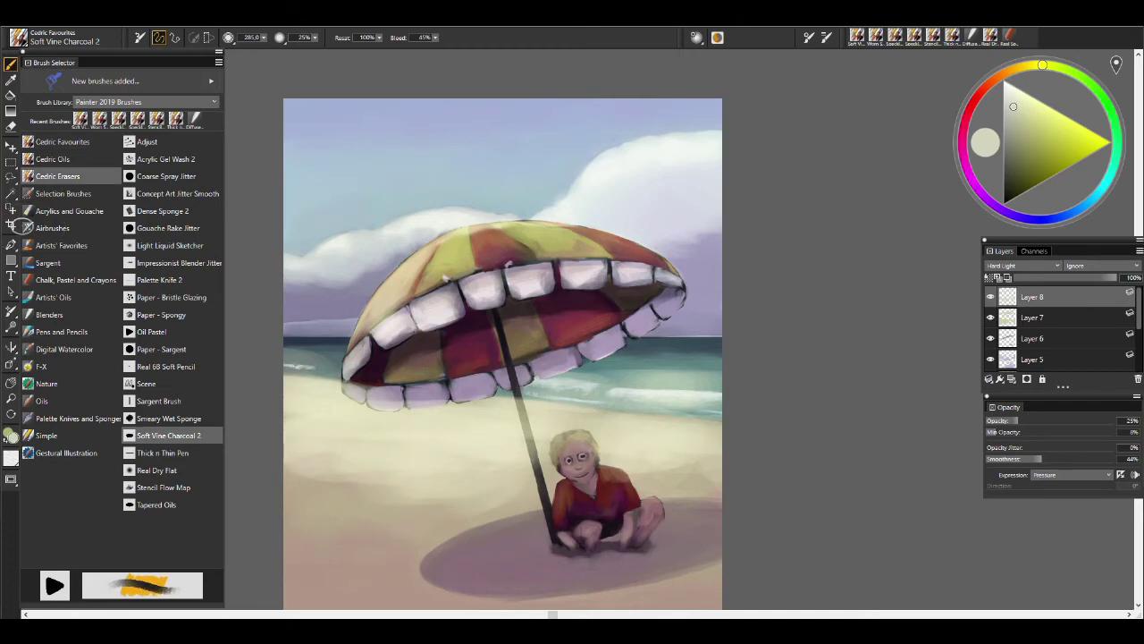
pyautogui.press('[')
pyautogui.press('[')
pyautogui.press('[')
pyautogui.press('[')
pyautogui.press('[')
pyautogui.press('[')
pyautogui.press('[')
pyautogui.press('[')
pyautogui.press('[')
pyautogui.press('[')
pyautogui.press('[')
pyautogui.press('[')
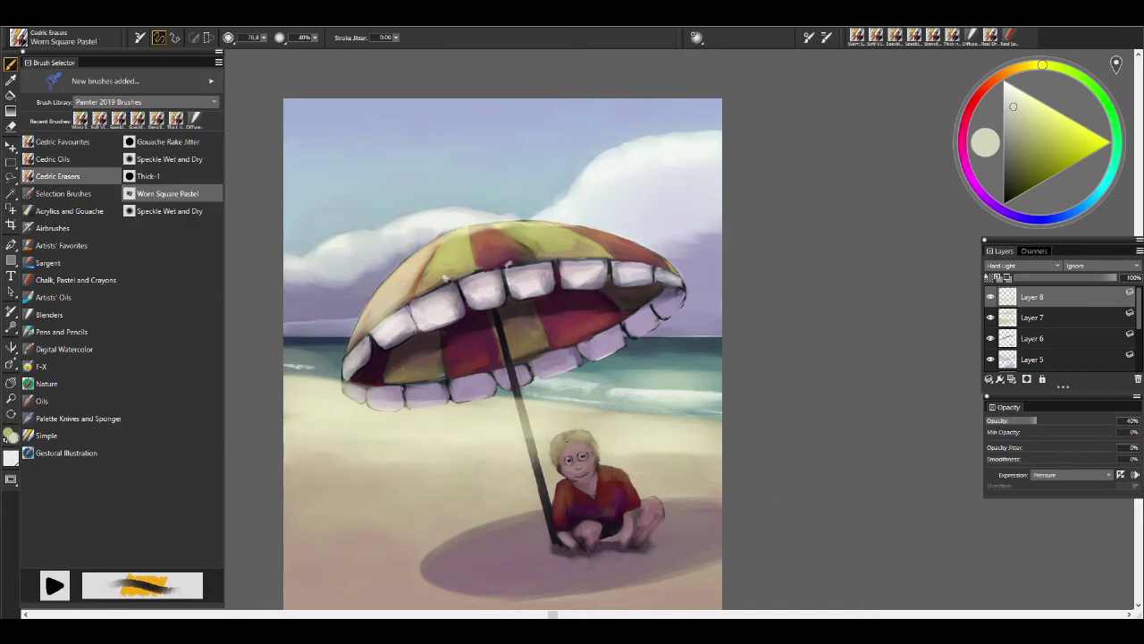
pyautogui.moveTo(343, 380); pyautogui.dragTo(368, 400)
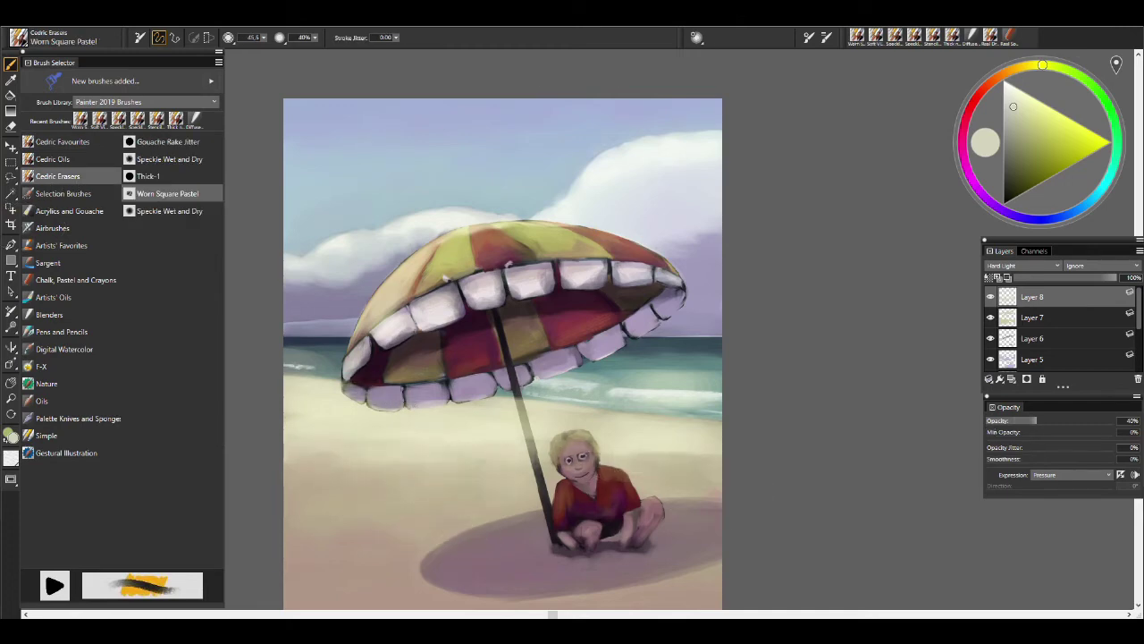
pyautogui.moveTo(517, 399); pyautogui.dragTo(540, 479)
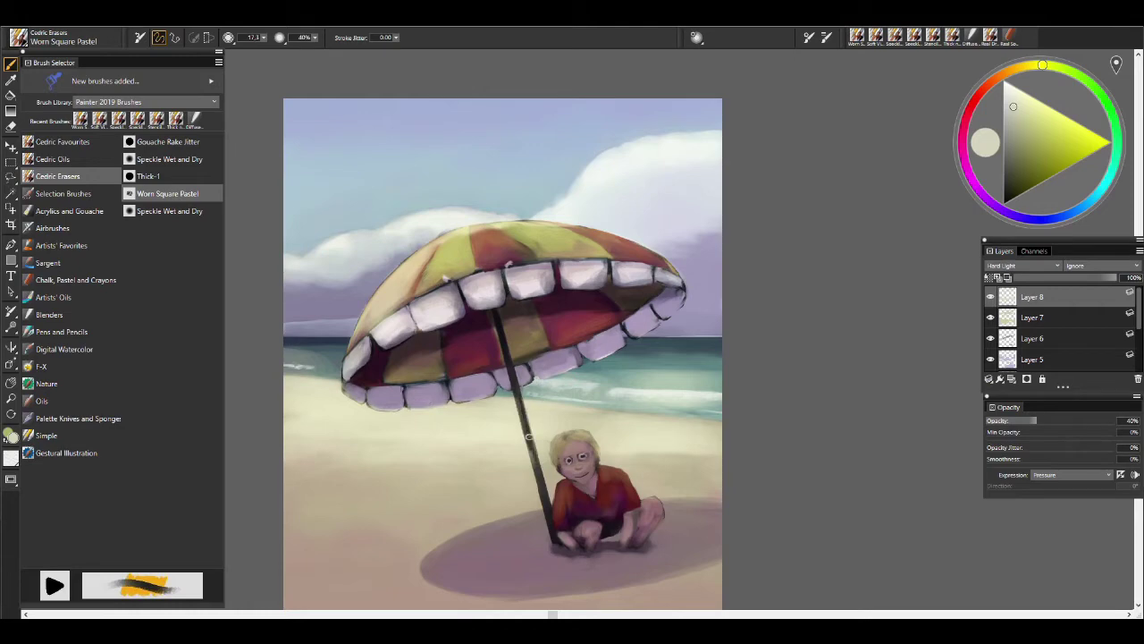
# Erase excess highlights along the umbrella's upper edge and across the surf with the Worn Square Pastel eraser, varying its size.
pyautogui.moveTo(460, 243)
pyautogui.mouseDown()
pyautogui.moveTo(378, 352)
pyautogui.moveTo(581, 223)
pyautogui.mouseUp()
pyautogui.press(']')
pyautogui.press(']')
pyautogui.press(']')
pyautogui.press(']')
pyautogui.press(']')
pyautogui.press(']')
pyautogui.press('[')
pyautogui.press('[')
pyautogui.press('[')
pyautogui.press('[')
pyautogui.press('[')
pyautogui.press('[')
pyautogui.press('[')
pyautogui.press('[')
pyautogui.press('[')
pyautogui.press('[')
pyautogui.press('[')
pyautogui.moveTo(581, 395); pyautogui.dragTo(720, 384)
# Paint warm, pale highlights on the child's face, shirt, knees and legs with Soft Vine Charcoal 2 on the Hard Light layer.
pyautogui.scroll(3, 577, 456)
pyautogui.click(63, 141)
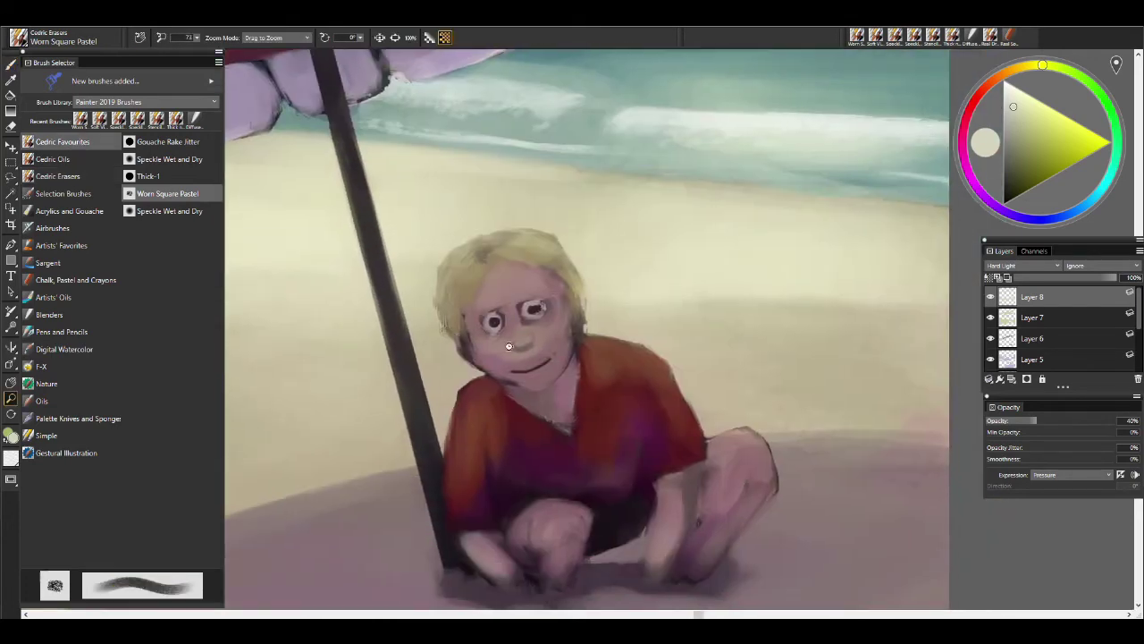
pyautogui.click(168, 435)
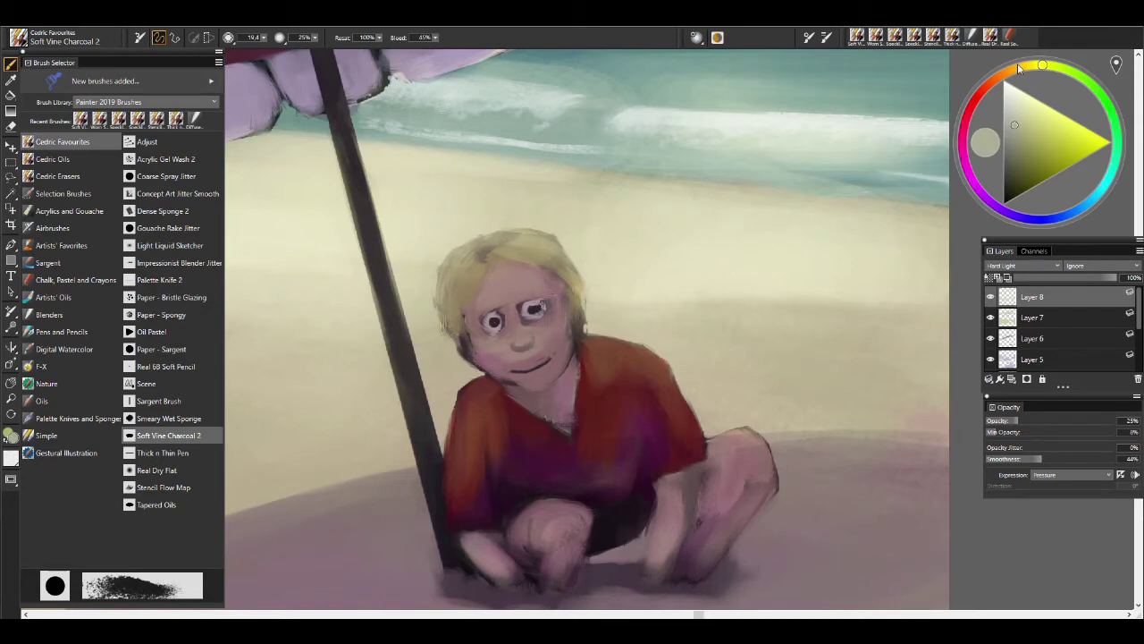
pyautogui.keyDown('alt'); pyautogui.click(525, 341); pyautogui.keyUp('alt')
pyautogui.press(']')
pyautogui.press(']')
pyautogui.press(']')
pyautogui.press(']')
pyautogui.press('[')
pyautogui.press('[')
pyautogui.moveTo(530, 349)
pyautogui.mouseDown()
pyautogui.moveTo(501, 295)
pyautogui.moveTo(455, 274)
pyautogui.moveTo(451, 304)
pyautogui.moveTo(559, 259)
pyautogui.mouseUp()
pyautogui.moveTo(605, 342)
pyautogui.mouseDown()
pyautogui.moveTo(666, 384)
pyautogui.moveTo(706, 442)
pyautogui.moveTo(759, 449)
pyautogui.moveTo(771, 478)
pyautogui.mouseUp()
pyautogui.moveTo(491, 382)
pyautogui.mouseDown()
pyautogui.moveTo(467, 429)
pyautogui.moveTo(483, 559)
pyautogui.moveTo(563, 526)
pyautogui.moveTo(545, 536)
pyautogui.mouseUp()
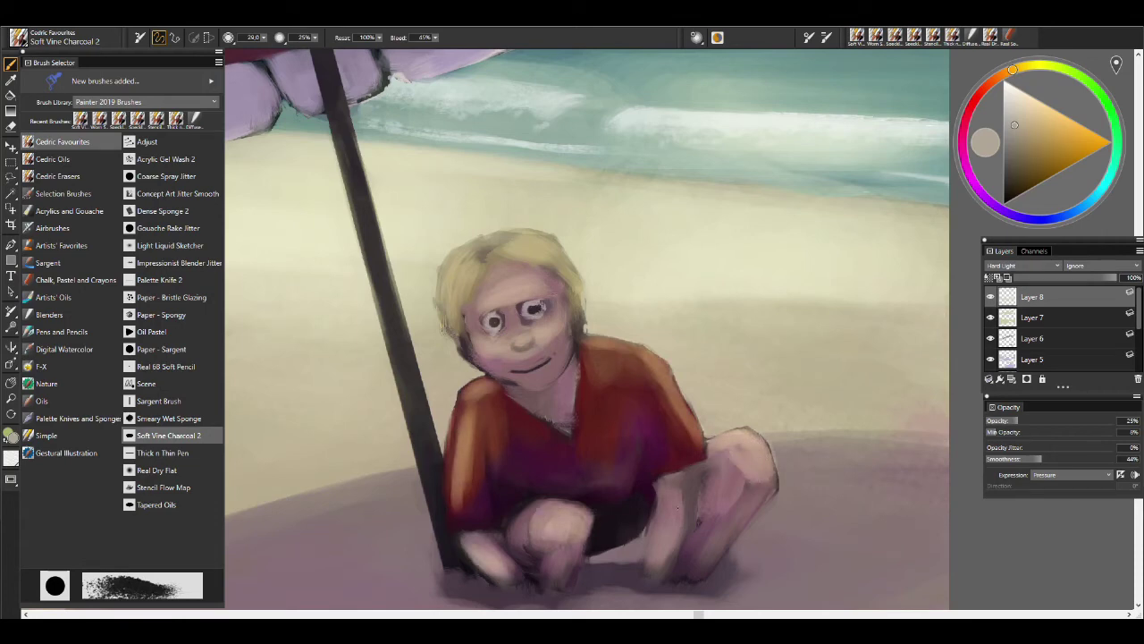
pyautogui.moveTo(675, 505); pyautogui.dragTo(653, 582)
# Soften the highlights on the child's shirt and legs with an enlarged Worn Square Pastel eraser.
pyautogui.press('e')
pyautogui.press(']')
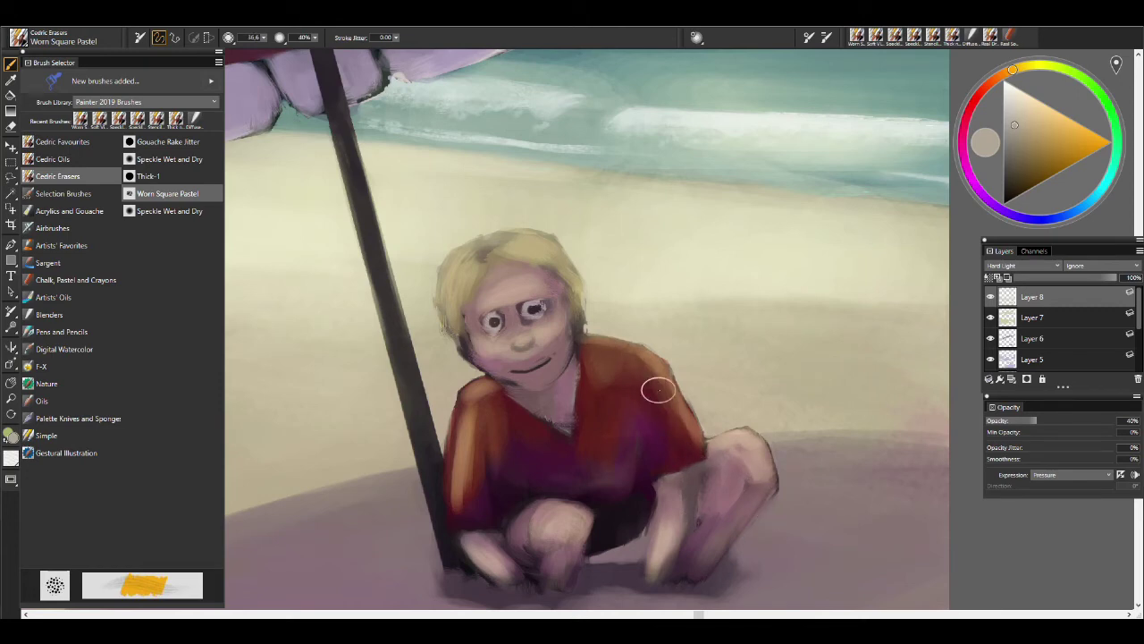
pyautogui.moveTo(483, 412)
pyautogui.mouseDown()
pyautogui.moveTo(474, 515)
pyautogui.moveTo(564, 535)
pyautogui.mouseUp()
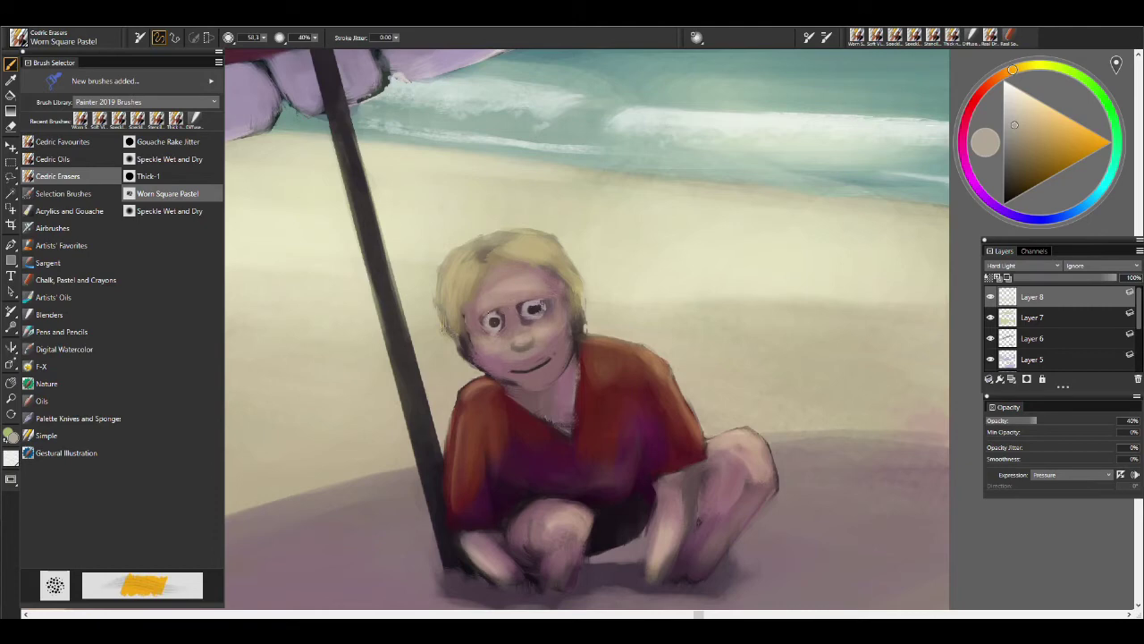
pyautogui.press(']')
# Save the painting and add a new Default-mode layer above the Hard Light layer.
pyautogui.press('m')
pyautogui.scroll(-5, 747, 390)
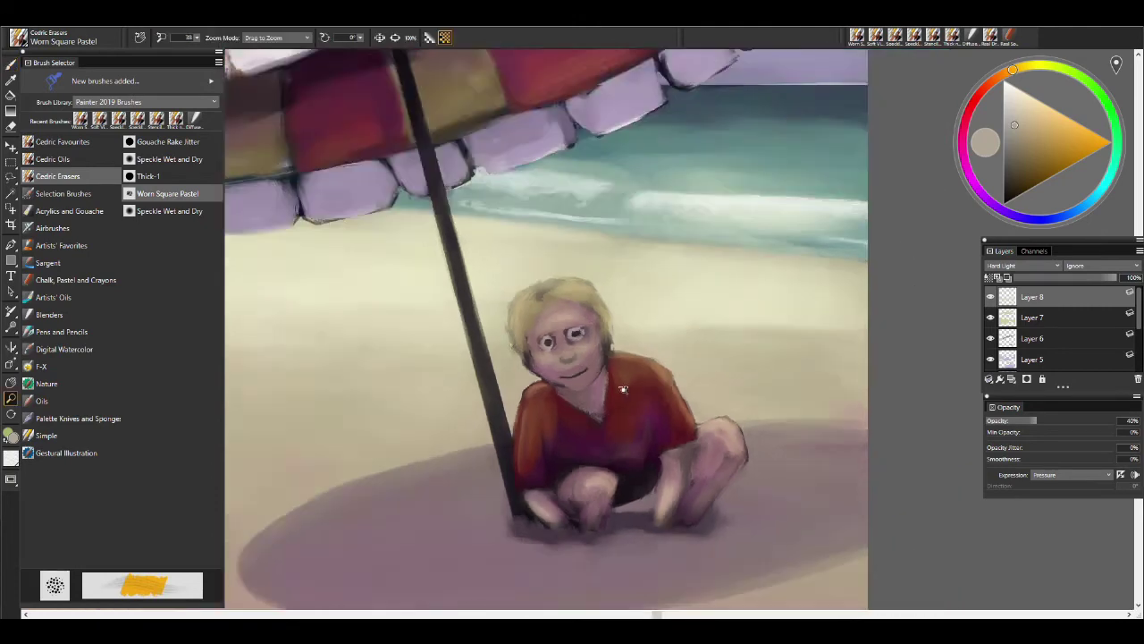
pyautogui.hotkey('ctrl', 's')
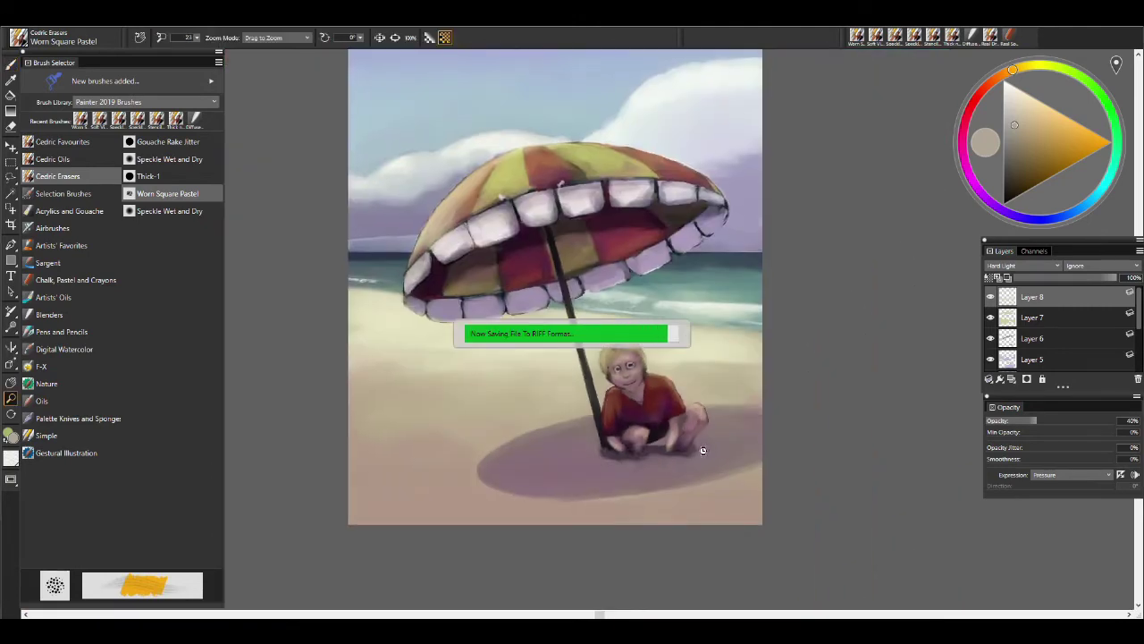
pyautogui.scroll(1, 700, 448)
pyautogui.press('b')
pyautogui.click(1011, 379)
pyautogui.press('[')
pyautogui.press('[')
pyautogui.press('[')
pyautogui.press('[')
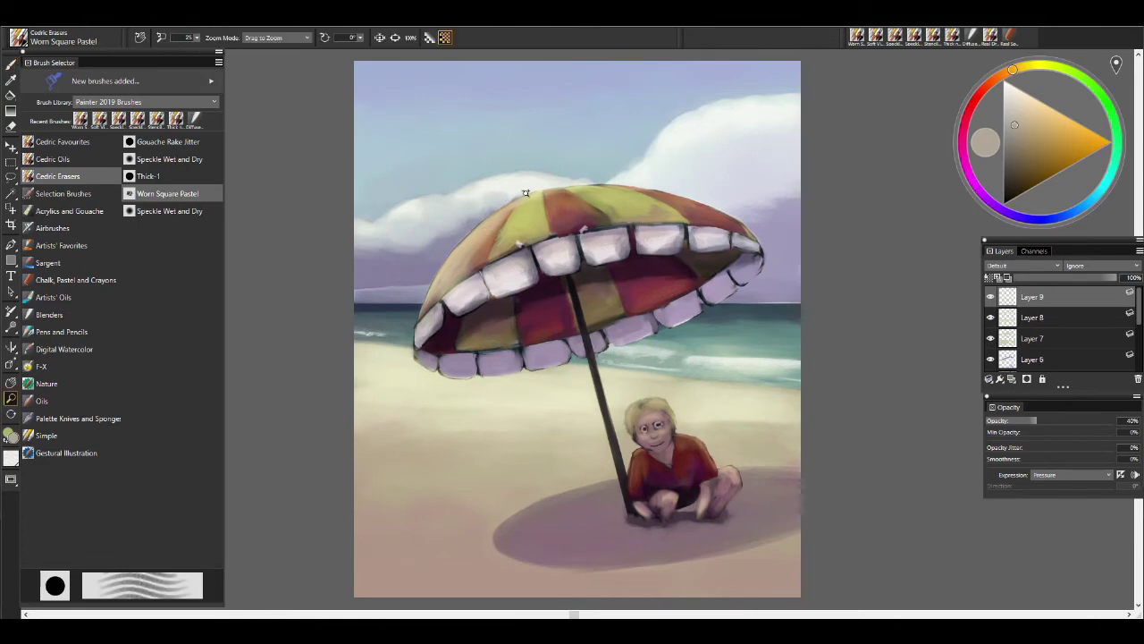
# Clean up the umbrella's upper left contour with Soft Vine Charcoal 2, using colours sampled from the cloud, sky and canopy.
pyautogui.scroll(5, 528, 191)
pyautogui.keyDown('alt'); pyautogui.click(566, 182); pyautogui.keyUp('alt')
pyautogui.click(62, 141)
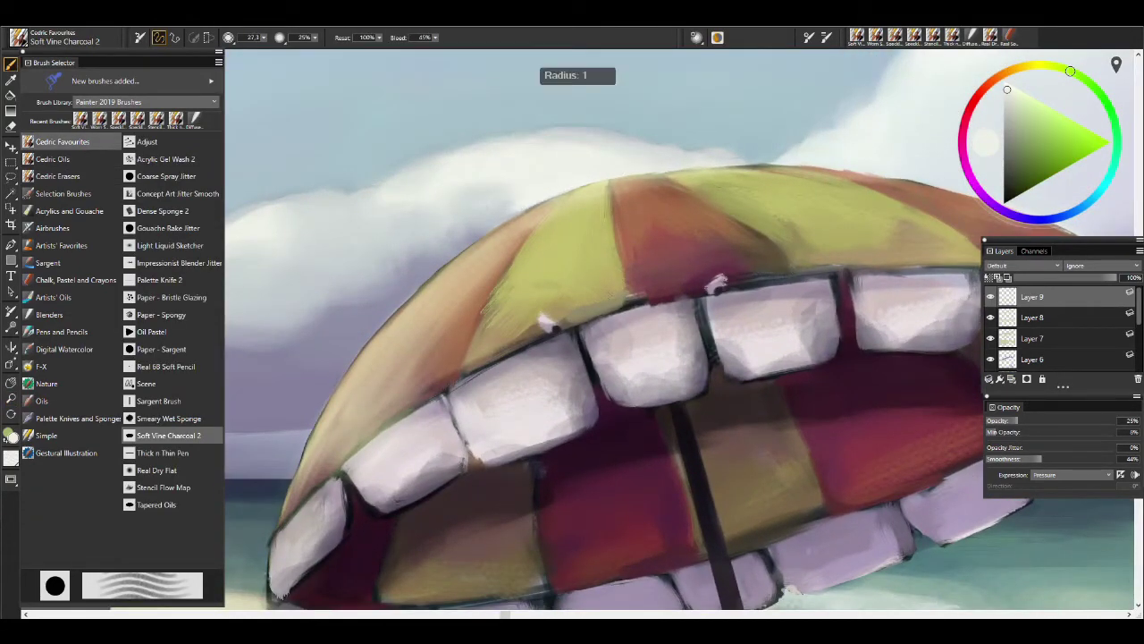
pyautogui.keyDown('alt'); pyautogui.click(548, 204); pyautogui.keyUp('alt')
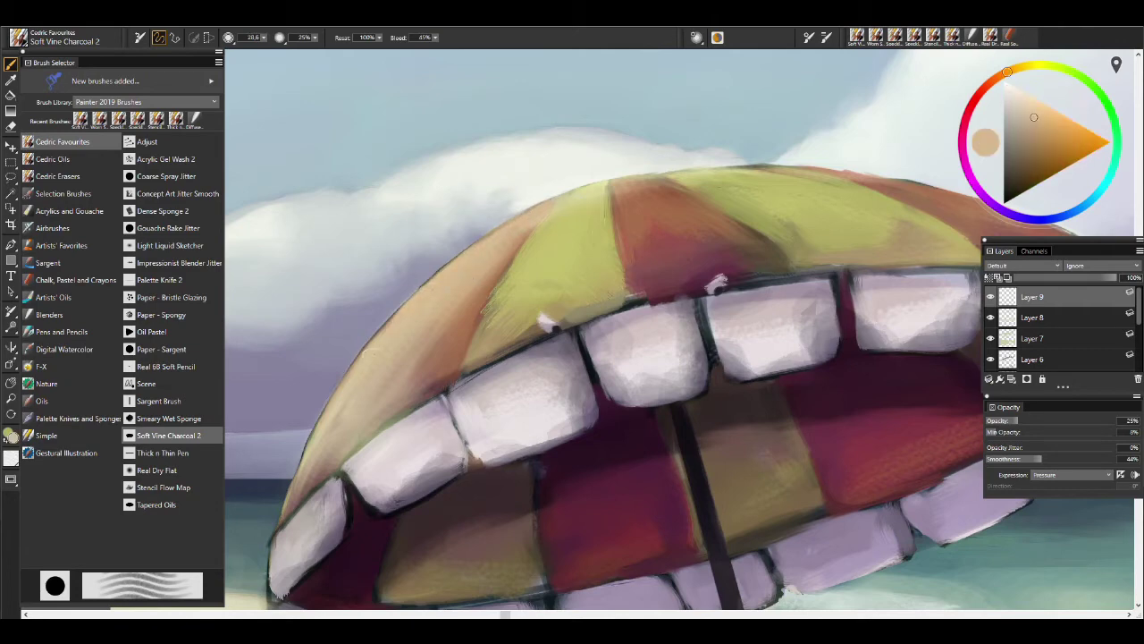
pyautogui.keyDown('alt'); pyautogui.click(379, 315); pyautogui.keyUp('alt')
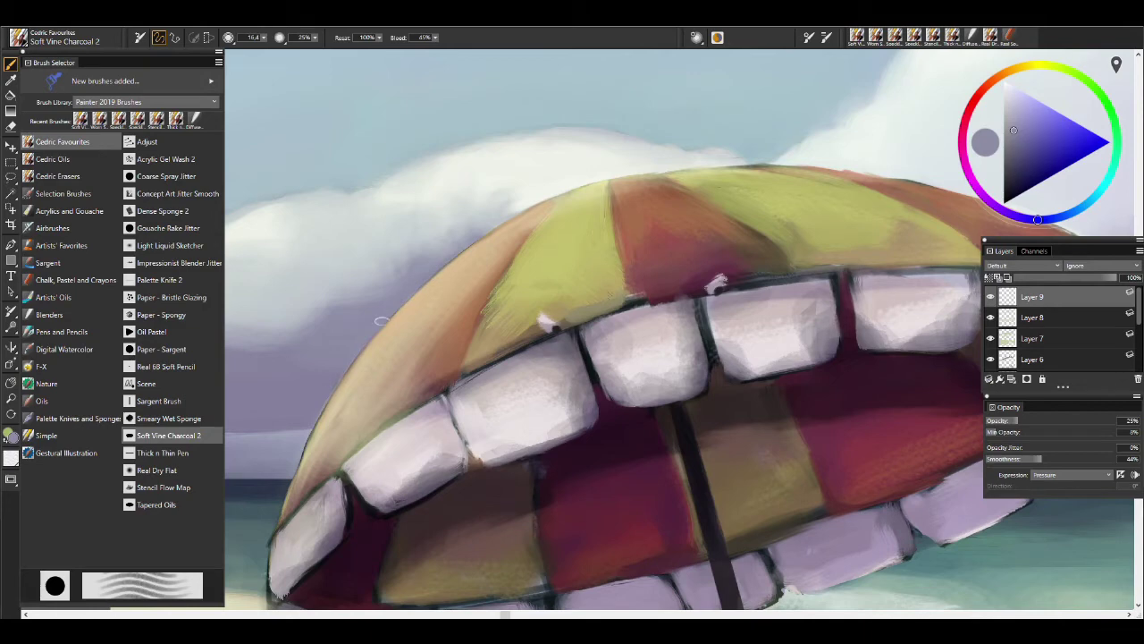
pyautogui.keyDown('alt'); pyautogui.click(316, 384); pyautogui.keyUp('alt')
# Repaint the left orange stripe and the adjoining yellow stripe with sampled canopy colours, sharpening their upper border.
pyautogui.keyDown('alt'); pyautogui.click(462, 328); pyautogui.keyUp('alt')
pyautogui.keyDown('alt'); pyautogui.click(514, 250); pyautogui.keyUp('alt')
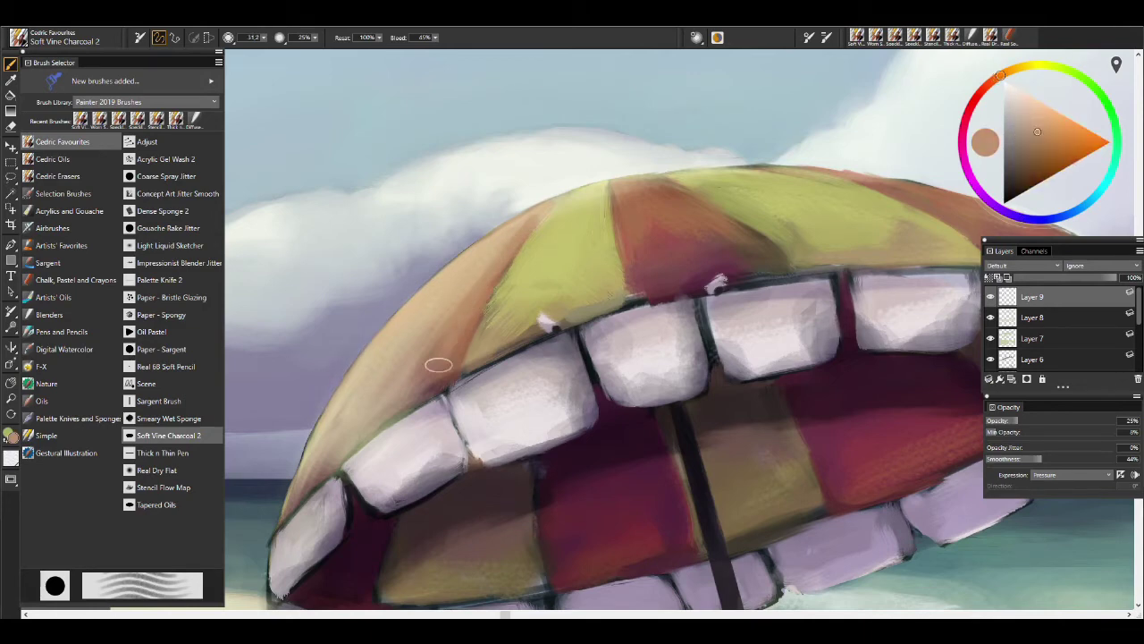
pyautogui.keyDown('alt'); pyautogui.click(465, 322); pyautogui.keyUp('alt')
pyautogui.keyDown('alt'); pyautogui.click(429, 313); pyautogui.keyUp('alt')
pyautogui.keyDown('alt'); pyautogui.click(530, 222); pyautogui.keyUp('alt')
pyautogui.keyDown('alt'); pyautogui.click(590, 205); pyautogui.keyUp('alt')
pyautogui.keyDown('alt'); pyautogui.click(557, 234); pyautogui.keyUp('alt')
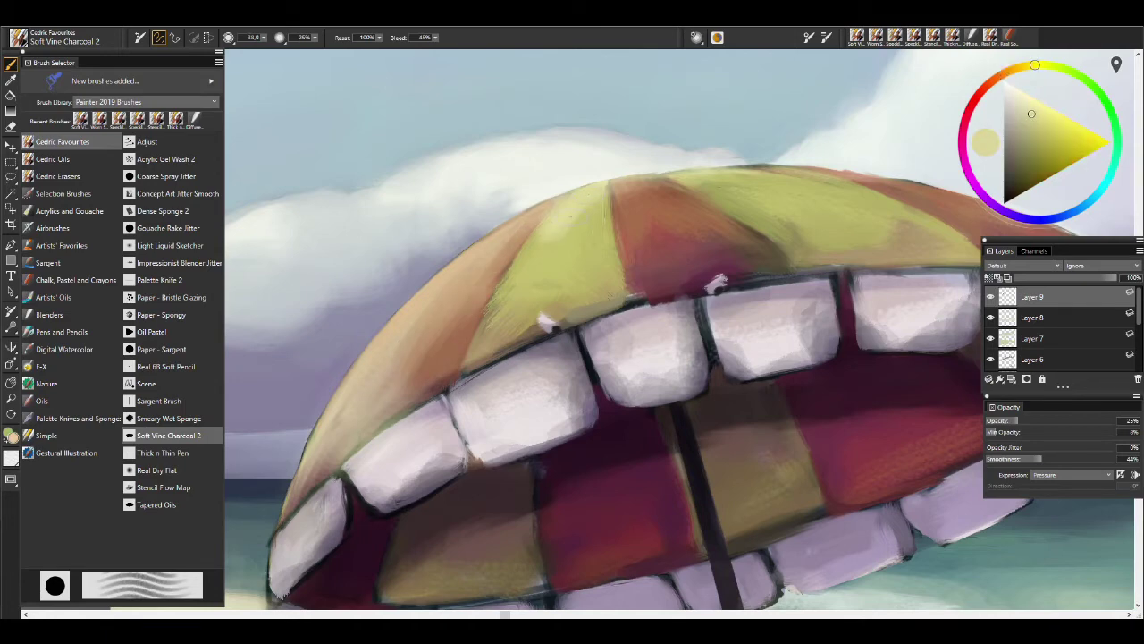
pyautogui.keyDown('alt'); pyautogui.click(587, 212); pyautogui.keyUp('alt')
pyautogui.keyDown('alt'); pyautogui.click(589, 202); pyautogui.keyUp('alt')
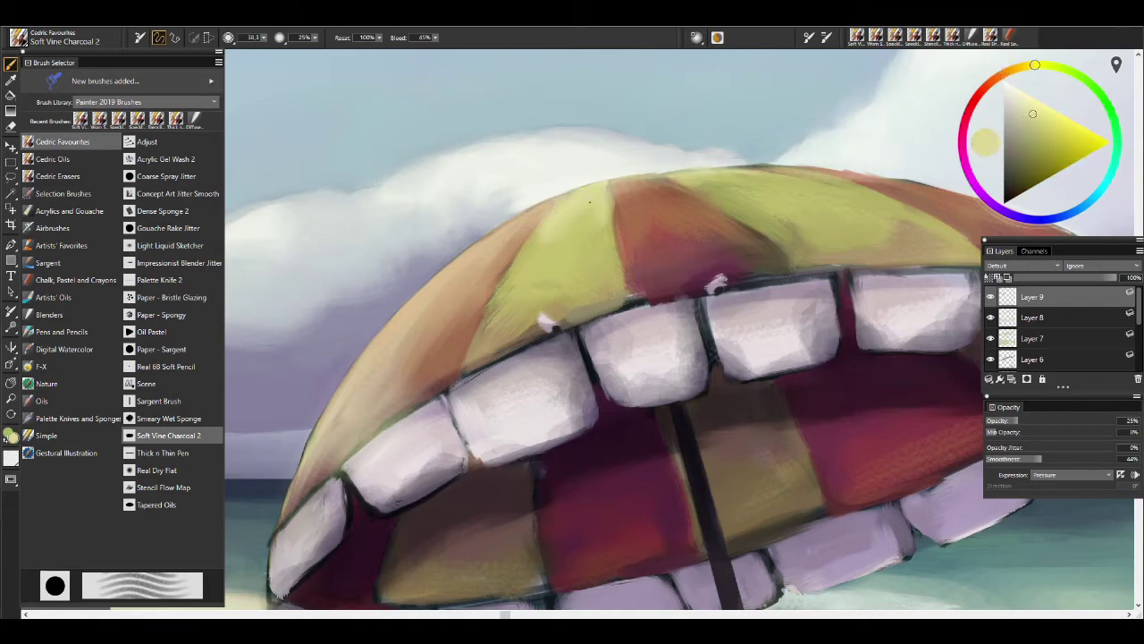
# Blend the lower part of the left orange stripe down to the teeth with sampled brown and orange tones.
pyautogui.keyDown('alt'); pyautogui.click(514, 243); pyautogui.keyUp('alt')
pyautogui.keyDown('alt'); pyautogui.click(467, 323); pyautogui.keyUp('alt')
pyautogui.keyDown('alt'); pyautogui.click(426, 372); pyautogui.keyUp('alt')
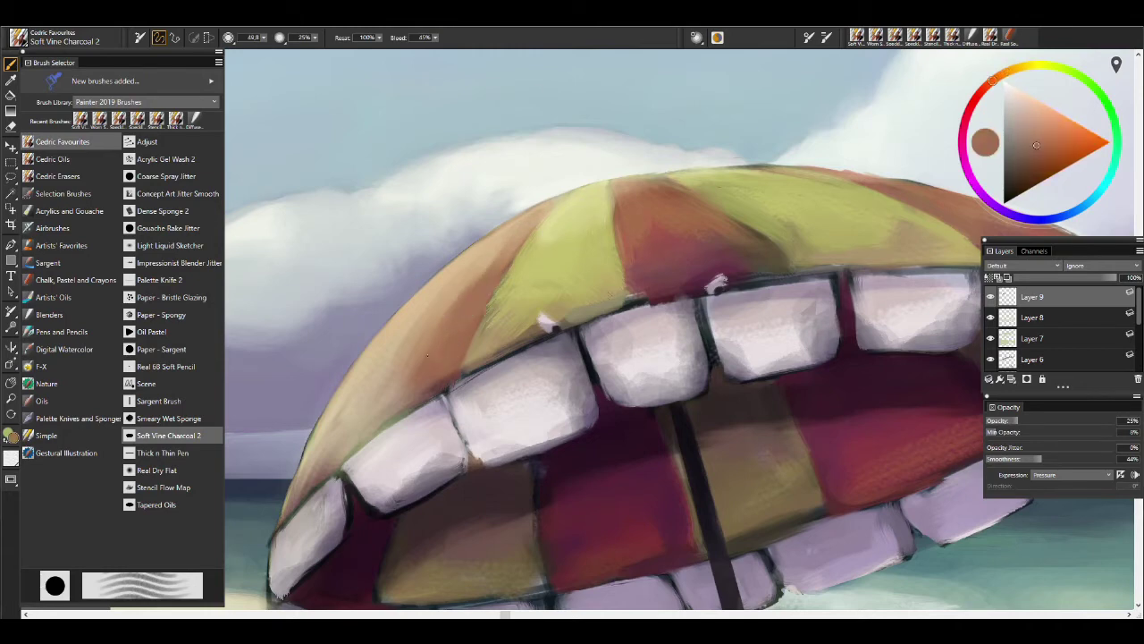
pyautogui.keyDown('alt'); pyautogui.click(428, 349); pyautogui.keyUp('alt')
pyautogui.keyDown('alt'); pyautogui.click(416, 394); pyautogui.keyUp('alt')
pyautogui.keyDown('alt'); pyautogui.click(398, 420); pyautogui.keyUp('alt')
pyautogui.keyDown('alt'); pyautogui.click(384, 429); pyautogui.keyUp('alt')
# Smooth the pale leftmost canopy stripe and its transition into the orange stripe with sampled peach and reddish-brown tones.
pyautogui.moveTo(353, 456)
pyautogui.mouseDown()
pyautogui.moveTo(367, 442)
pyautogui.moveTo(357, 384)
pyautogui.moveTo(304, 474)
pyautogui.moveTo(362, 424)
pyautogui.mouseUp()
pyautogui.keyDown('alt'); pyautogui.click(381, 410); pyautogui.keyUp('alt')
pyautogui.keyDown('alt'); pyautogui.click(375, 398); pyautogui.keyUp('alt')
pyautogui.keyDown('alt'); pyautogui.click(384, 367); pyautogui.keyUp('alt')
pyautogui.keyDown('alt'); pyautogui.click(354, 379); pyautogui.keyUp('alt')
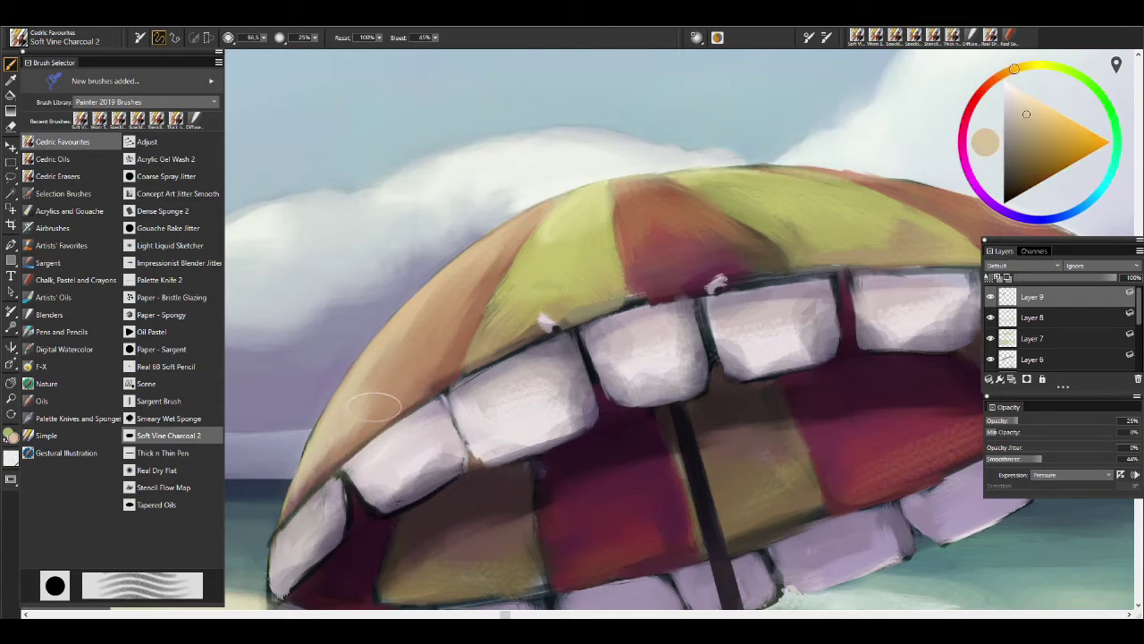
pyautogui.keyDown('alt'); pyautogui.click(450, 327); pyautogui.keyUp('alt')
pyautogui.moveTo(475, 284); pyautogui.dragTo(465, 283)
pyautogui.keyDown('alt'); pyautogui.click(403, 394); pyautogui.keyUp('alt')
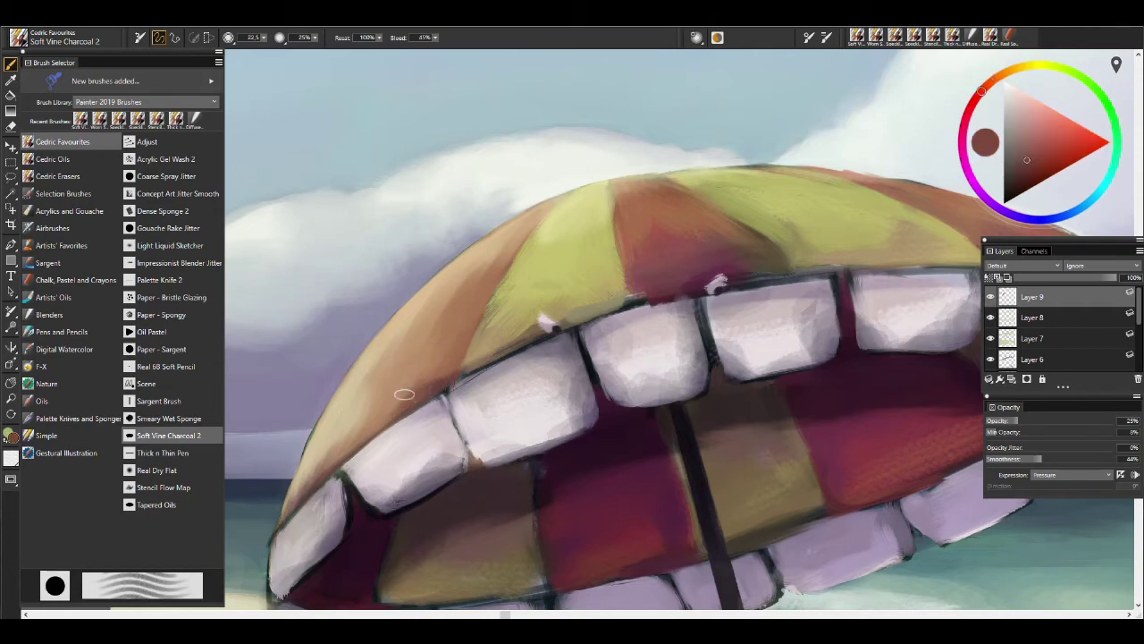
# Refine the umbrella's lower left contour against the sky and sea with sampled background and canopy colours.
pyautogui.keyDown('alt'); pyautogui.click(303, 442); pyautogui.keyUp('alt')
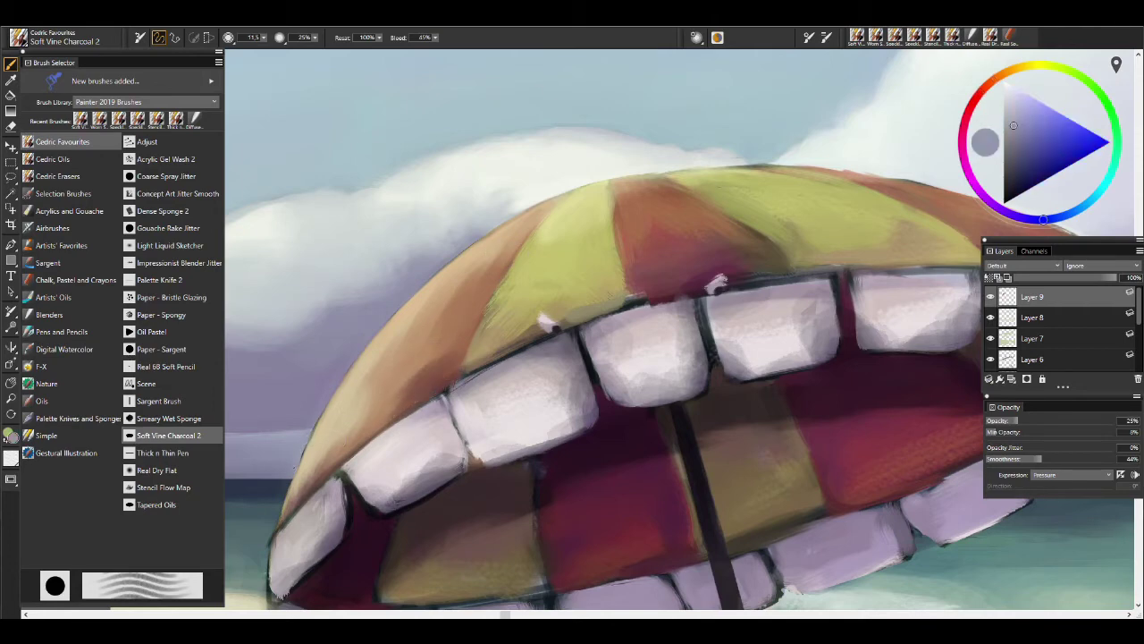
pyautogui.keyDown('alt'); pyautogui.click(330, 392); pyautogui.keyUp('alt')
pyautogui.keyDown('alt'); pyautogui.click(285, 489); pyautogui.keyUp('alt')
pyautogui.moveTo(322, 485); pyautogui.dragTo(320, 418)
pyautogui.keyDown('alt'); pyautogui.click(320, 417); pyautogui.keyUp('alt')
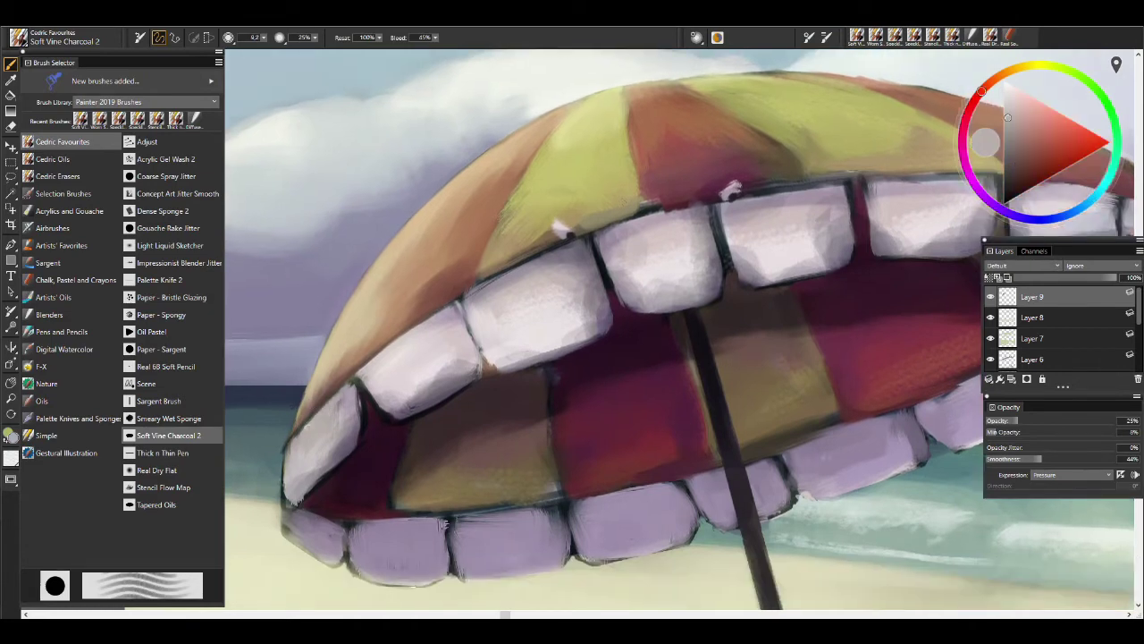
# Smooth the leftmost upper tooth and the dark maroon mouth interior beside it with sampled colours.
pyautogui.press('[')
pyautogui.keyDown('alt'); pyautogui.click(351, 435); pyautogui.keyUp('alt')
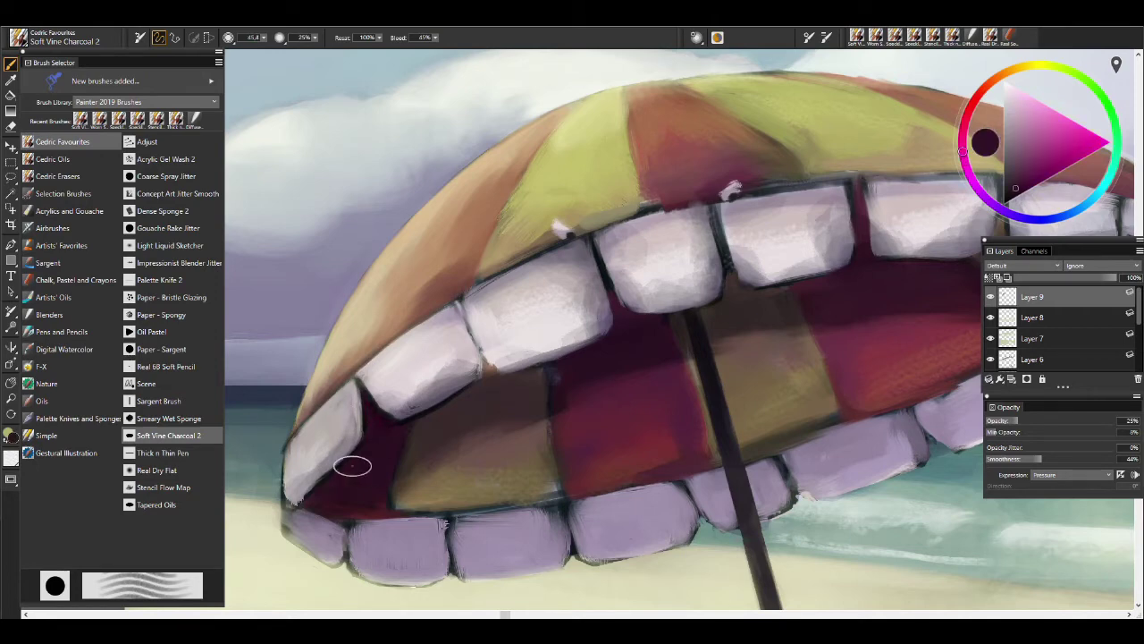
pyautogui.keyDown('alt'); pyautogui.click(288, 451); pyautogui.keyUp('alt')
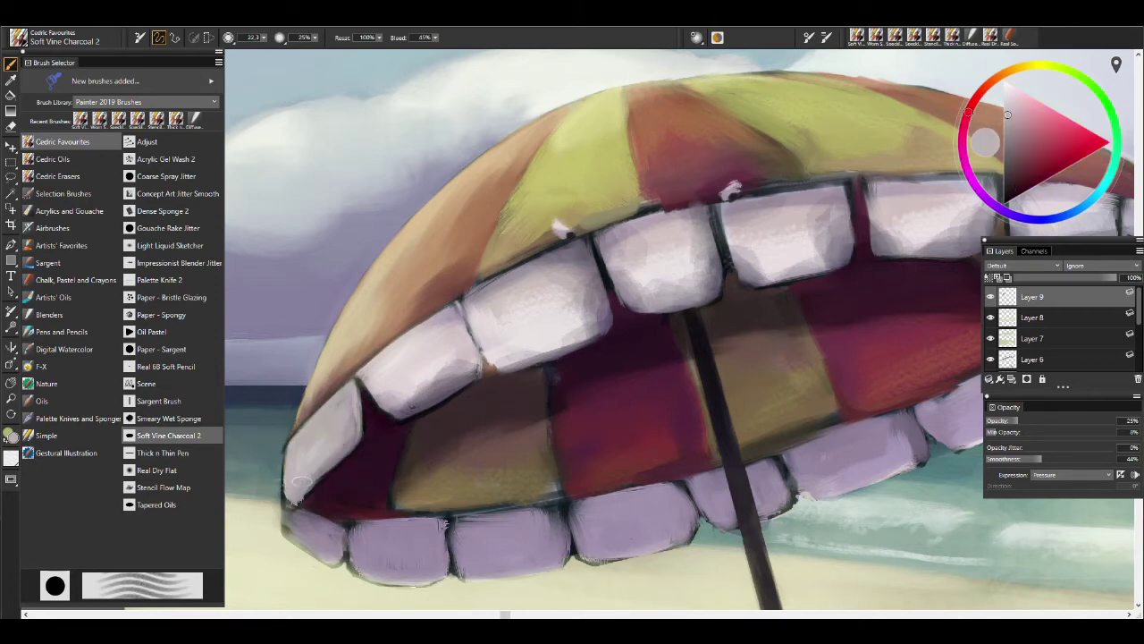
pyautogui.keyDown('alt'); pyautogui.click(293, 460); pyautogui.keyUp('alt')
pyautogui.keyDown('alt'); pyautogui.click(284, 483); pyautogui.keyUp('alt')
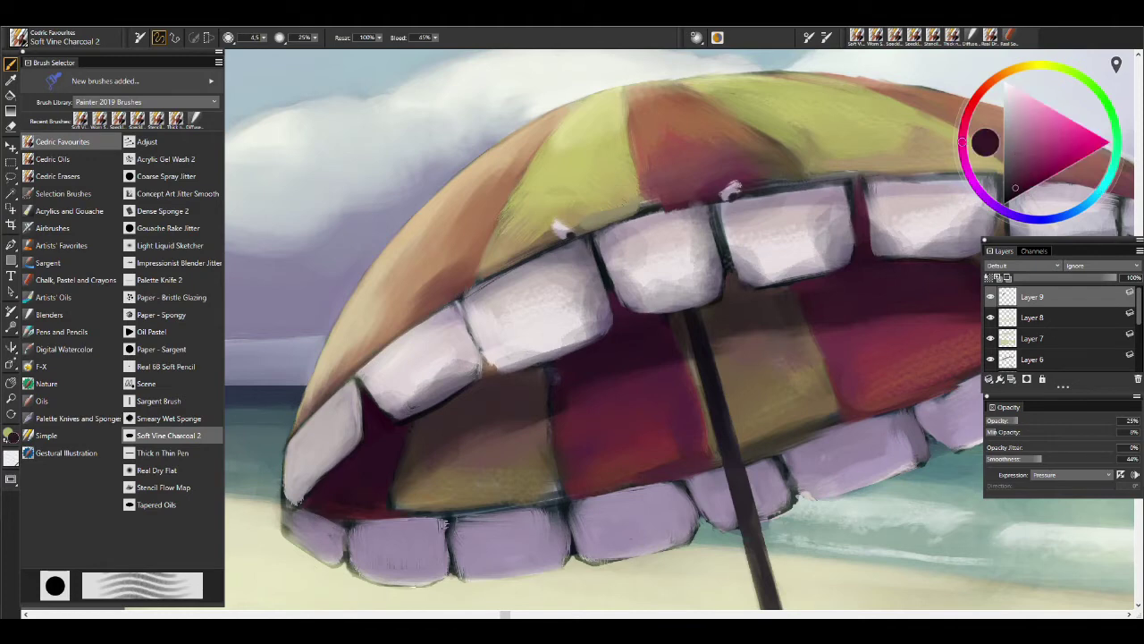
# Repaint the second upper tooth from the left with sampled pale pink tones, rounding and smoothing its lower edge.
pyautogui.keyDown('alt'); pyautogui.click(417, 416); pyautogui.keyUp('alt')
pyautogui.press(']')
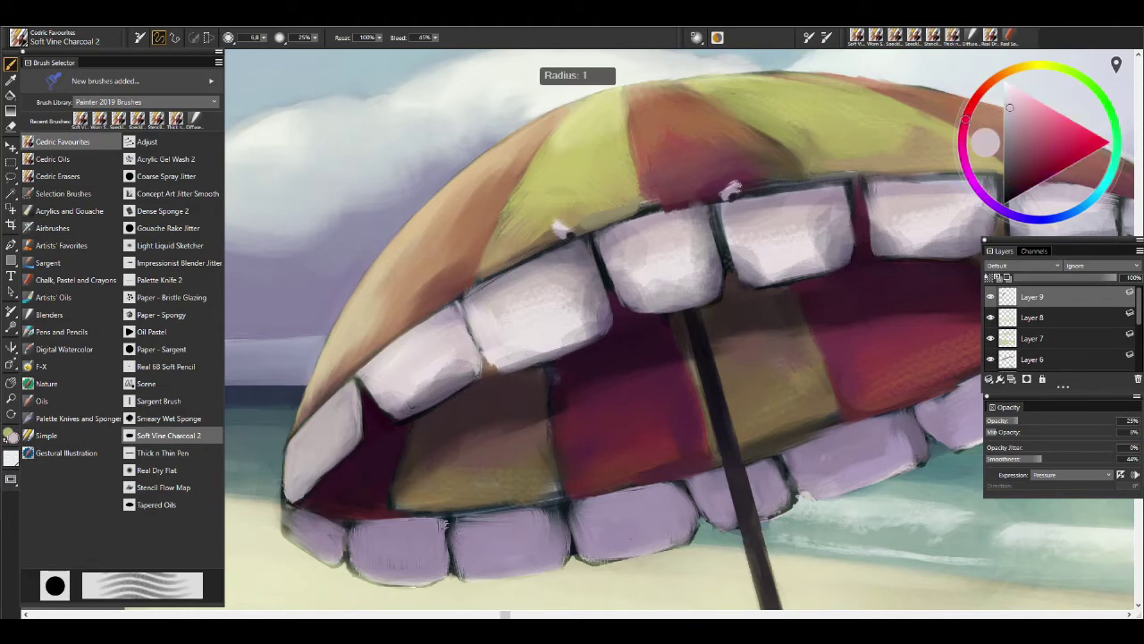
pyautogui.moveTo(383, 417); pyautogui.dragTo(418, 413)
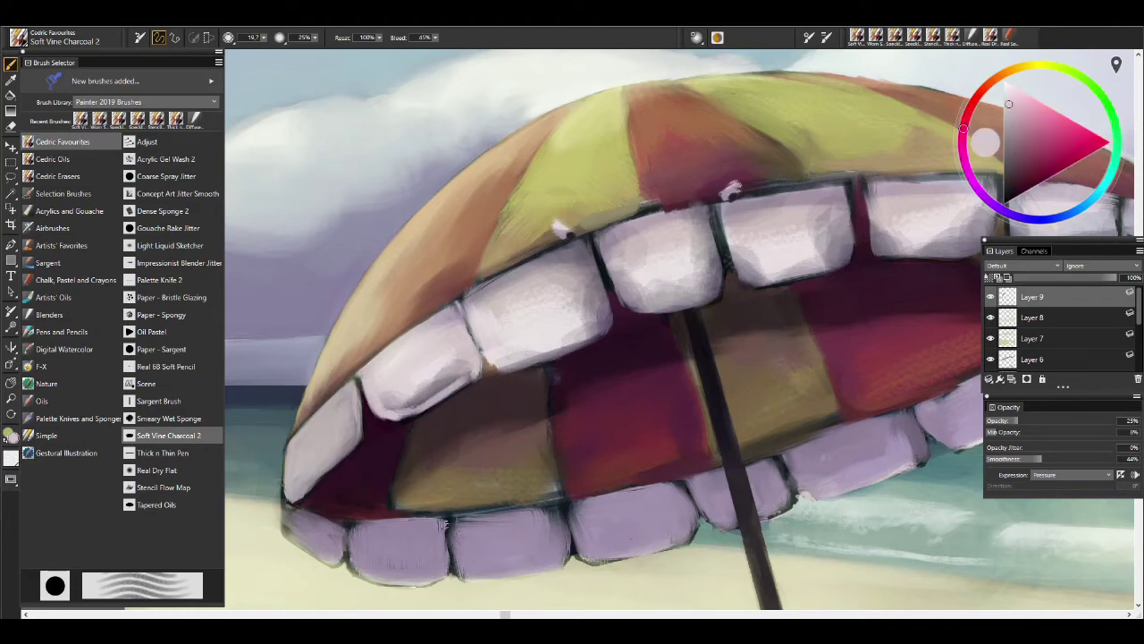
pyautogui.keyDown('alt'); pyautogui.click(420, 407); pyautogui.keyUp('alt')
pyautogui.press(']')
pyautogui.press(']')
pyautogui.press(']')
pyautogui.press(']')
pyautogui.moveTo(451, 375)
pyautogui.mouseDown()
pyautogui.moveTo(402, 398)
pyautogui.moveTo(435, 366)
pyautogui.moveTo(482, 376)
pyautogui.mouseUp()
# Redefine the dark gap between the second and third upper teeth and the outline above them with a small brush.
pyautogui.press('[')
pyautogui.press('[')
pyautogui.press('[')
pyautogui.press('[')
pyautogui.keyDown('alt'); pyautogui.click(471, 382); pyautogui.keyUp('alt')
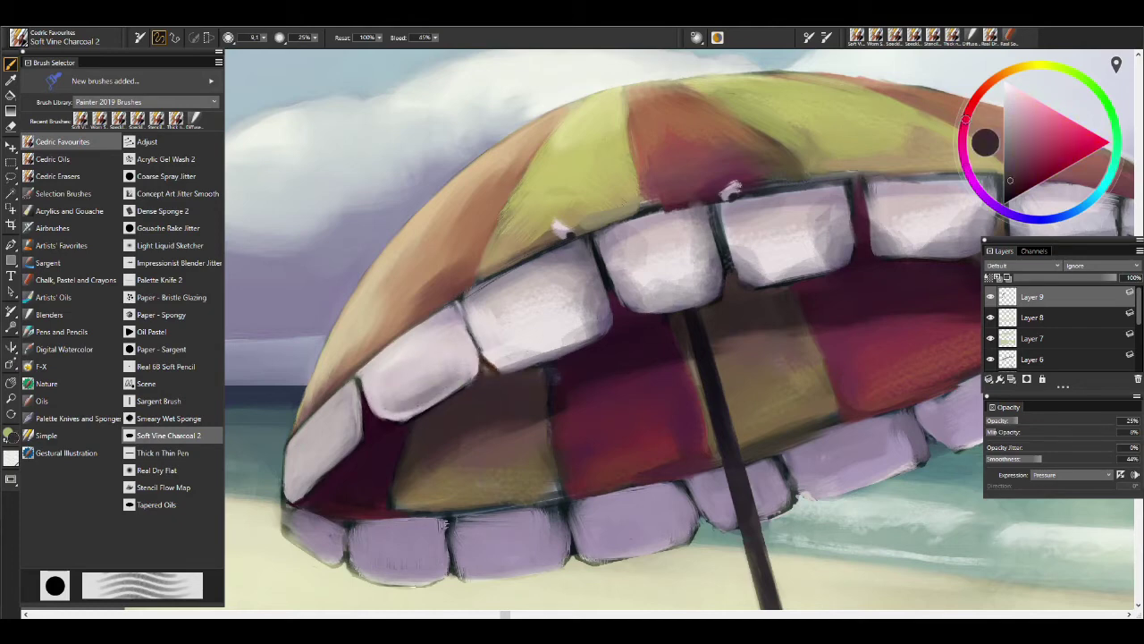
pyautogui.keyDown('alt'); pyautogui.click(457, 399); pyautogui.keyUp('alt')
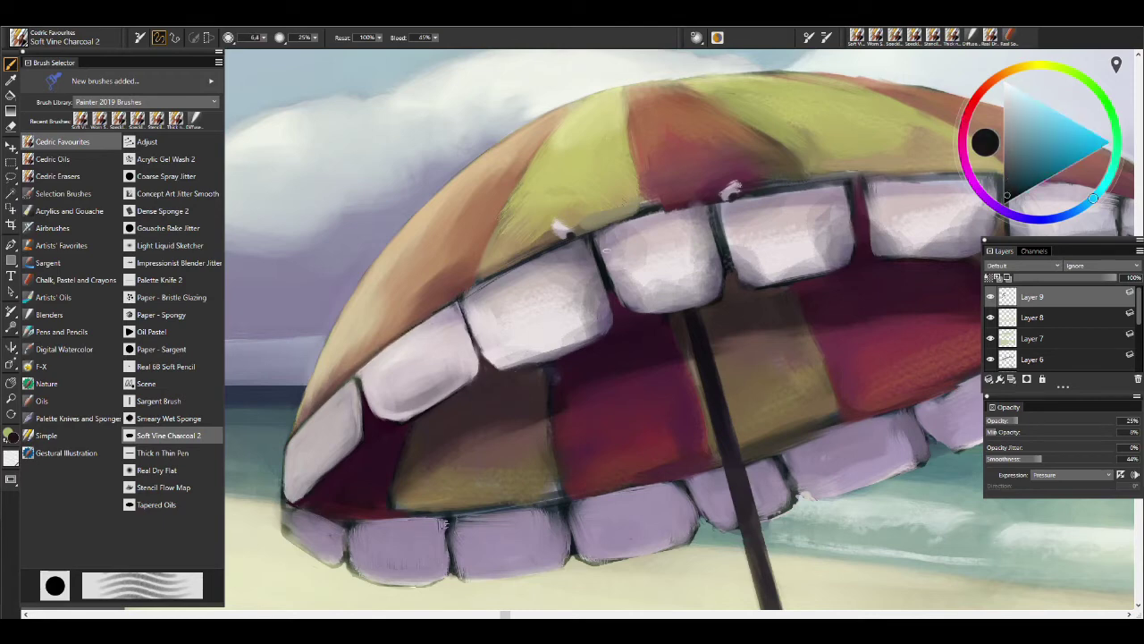
pyautogui.keyDown('alt'); pyautogui.click(480, 291); pyautogui.keyUp('alt')
pyautogui.keyDown('alt'); pyautogui.click(596, 231); pyautogui.keyUp('alt')
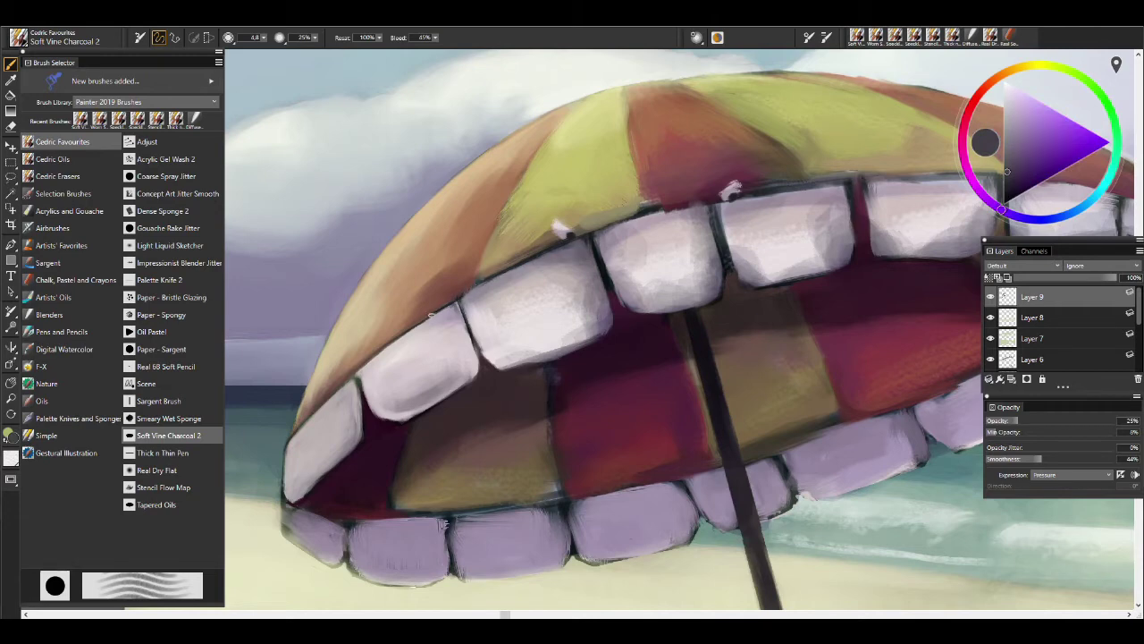
pyautogui.keyDown('alt'); pyautogui.click(483, 279); pyautogui.keyUp('alt')
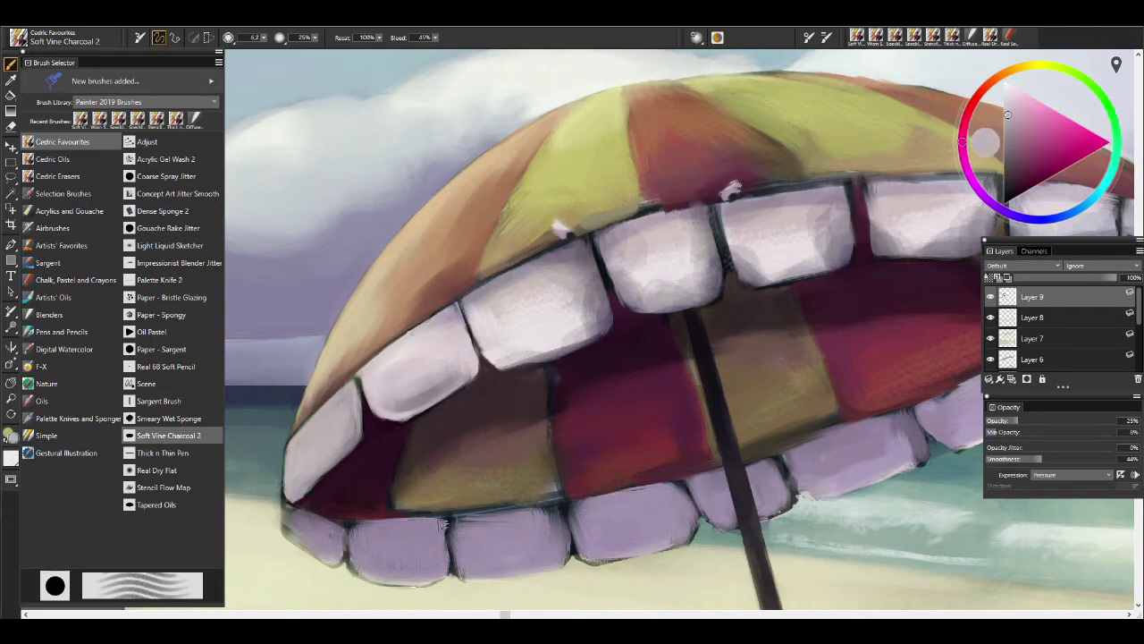
# Clean up the lower left of the yellow stripe and the dark line above the third tooth with sampled colours.
pyautogui.keyDown('alt'); pyautogui.click(527, 250); pyautogui.keyUp('alt')
pyautogui.keyDown('alt'); pyautogui.click(512, 183); pyautogui.keyUp('alt')
pyautogui.keyDown('alt'); pyautogui.click(549, 177); pyautogui.keyUp('alt')
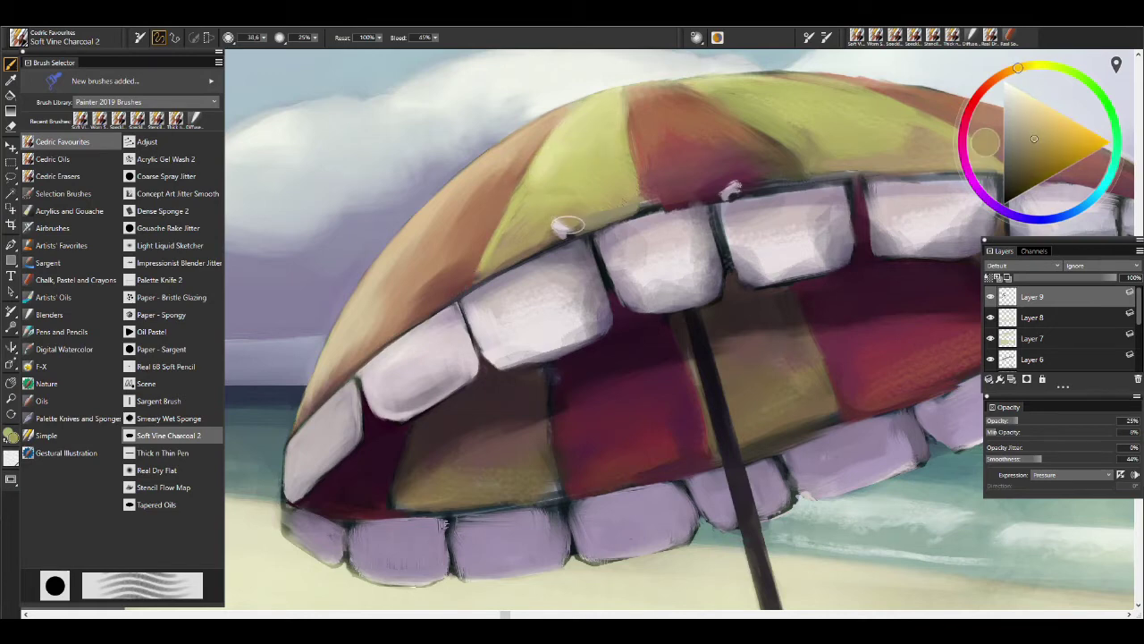
pyautogui.keyDown('alt'); pyautogui.click(578, 260); pyautogui.keyUp('alt')
pyautogui.keyDown('alt'); pyautogui.click(568, 211); pyautogui.keyUp('alt')
pyautogui.keyDown('alt'); pyautogui.click(565, 233); pyautogui.keyUp('alt')
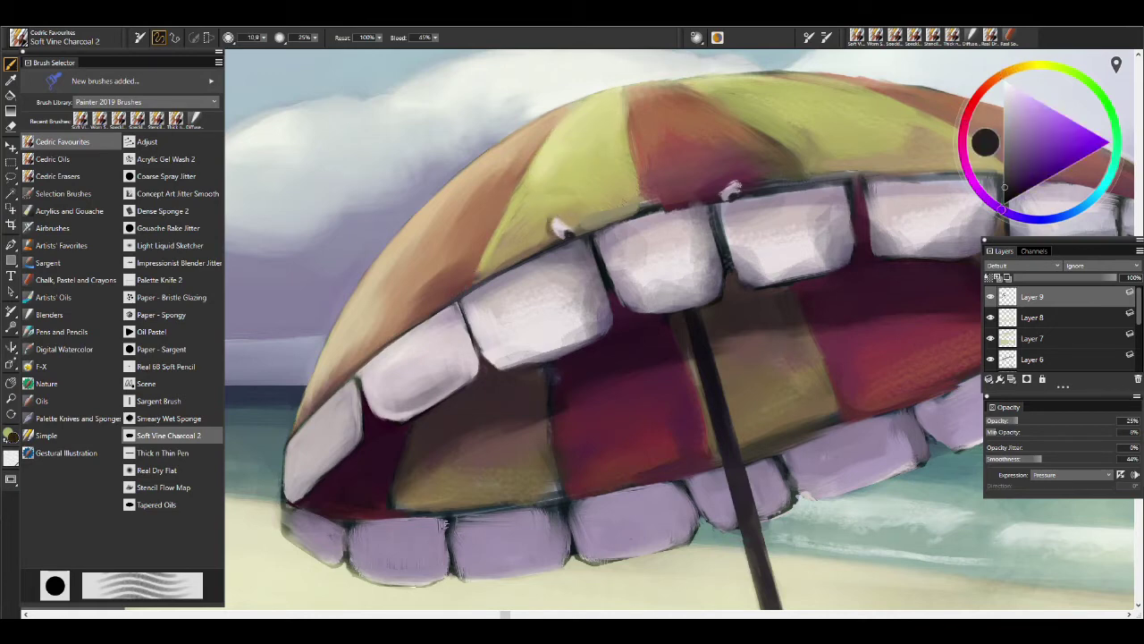
pyautogui.keyDown('alt'); pyautogui.click(594, 234); pyautogui.keyUp('alt')
pyautogui.keyDown('alt'); pyautogui.click(578, 221); pyautogui.keyUp('alt')
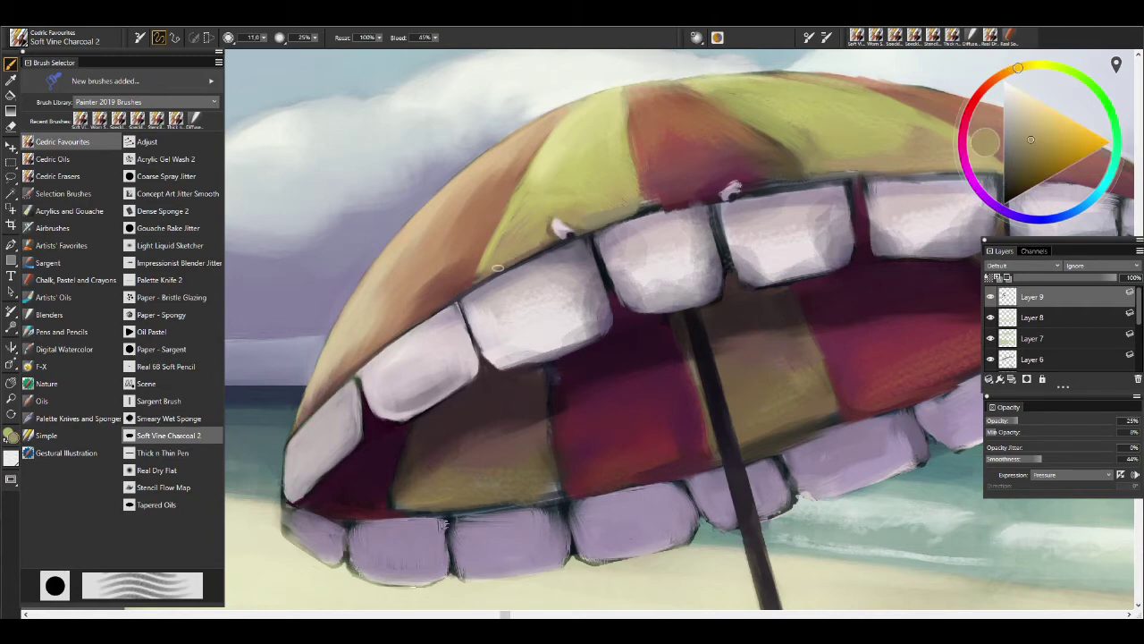
# Smooth the yellow stripe above the teeth and sharpen its border with the central red stripe.
pyautogui.press(']')
pyautogui.press(']')
pyautogui.keyDown('alt'); pyautogui.click(653, 220); pyautogui.keyUp('alt')
pyautogui.keyDown('alt'); pyautogui.click(605, 219); pyautogui.keyUp('alt')
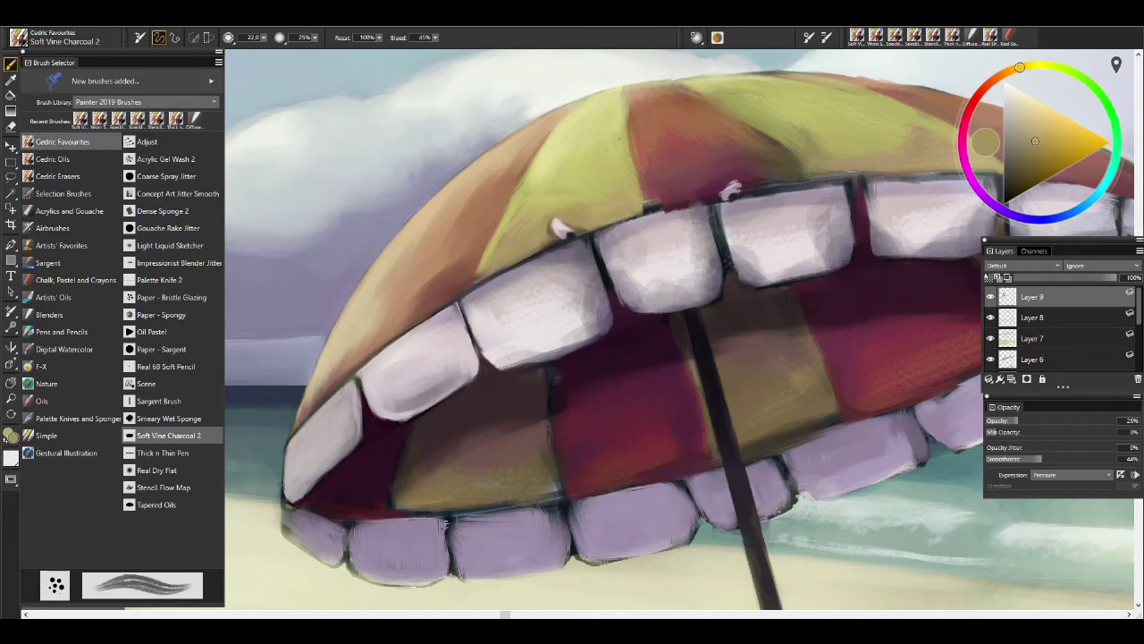
pyautogui.keyDown('alt'); pyautogui.click(619, 125); pyautogui.keyUp('alt')
pyautogui.keyDown('alt'); pyautogui.click(638, 115); pyautogui.keyUp('alt')
pyautogui.press(']')
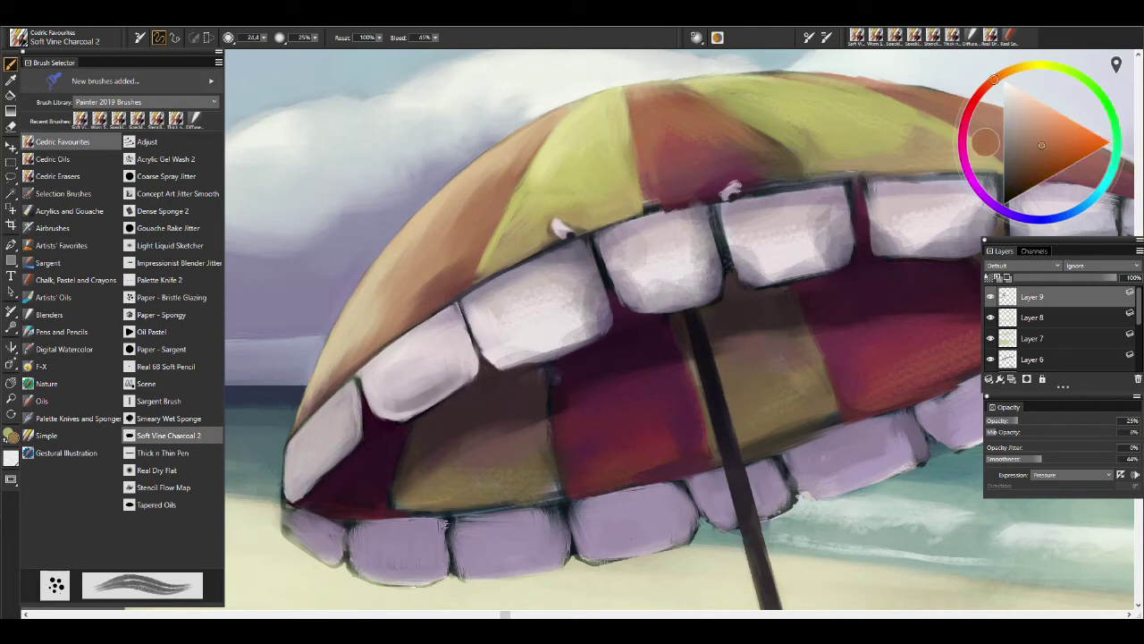
# Smooth the central red stripe with sampled reds and dark tones, deepening the shadow and border at its lower right.
pyautogui.keyDown('alt'); pyautogui.click(667, 195); pyautogui.keyUp('alt')
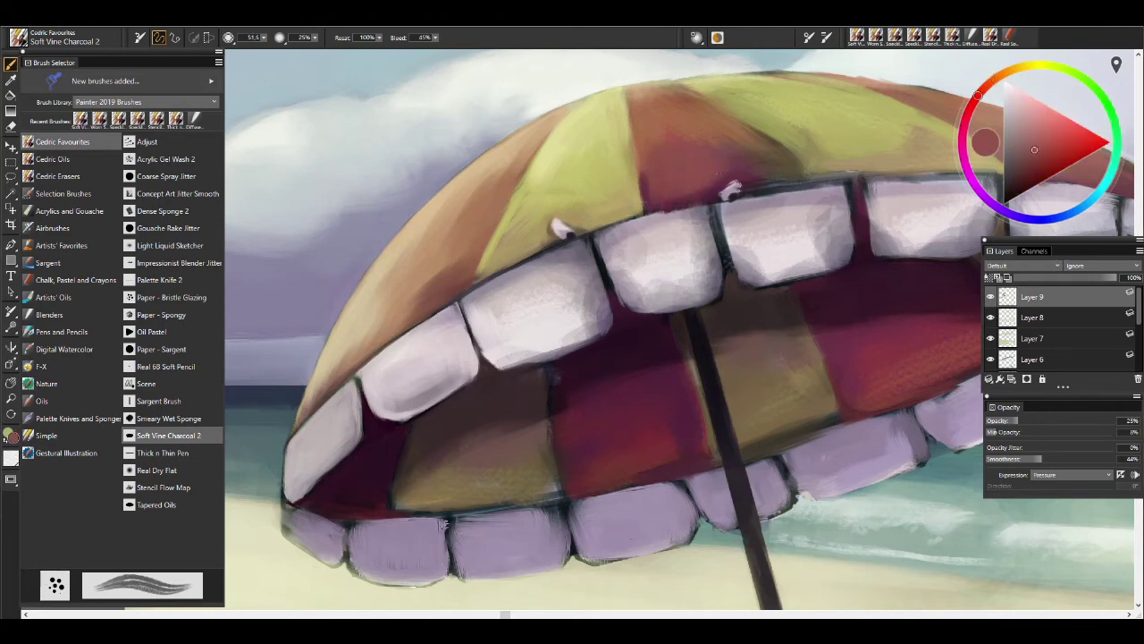
pyautogui.keyDown('alt'); pyautogui.click(726, 156); pyautogui.keyUp('alt')
pyautogui.press('[')
pyautogui.press('[')
pyautogui.press('[')
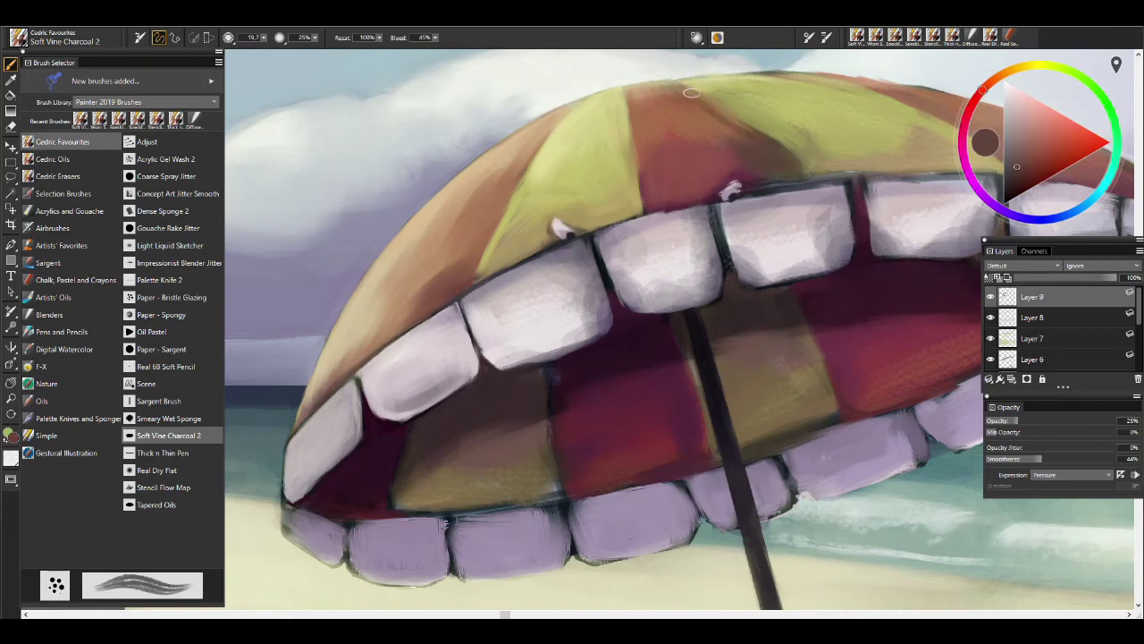
pyautogui.press(']')
pyautogui.keyDown('alt'); pyautogui.click(771, 178); pyautogui.keyUp('alt')
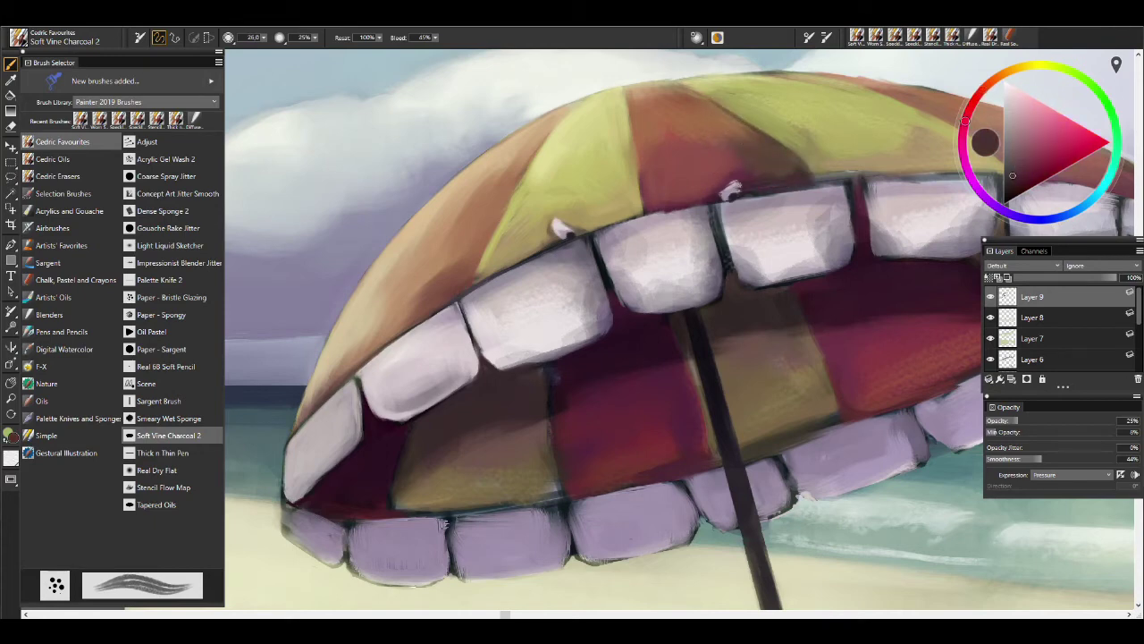
pyautogui.press(']')
pyautogui.press(']')
pyautogui.keyDown('alt'); pyautogui.click(770, 154); pyautogui.keyUp('alt')
pyautogui.keyDown('alt'); pyautogui.click(774, 135); pyautogui.keyUp('alt')
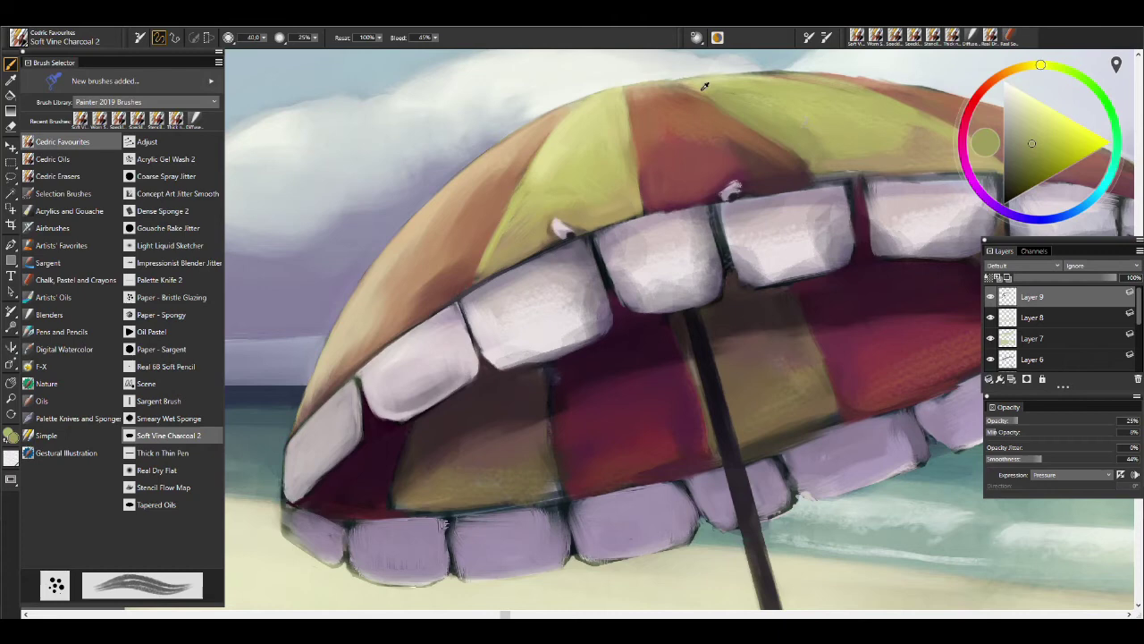
# Refine the top of the central red stripe and the canopy's edge against the sky with a small brush.
pyautogui.keyDown('alt'); pyautogui.click(670, 100); pyautogui.keyUp('alt')
pyautogui.press('[')
pyautogui.press('[')
pyautogui.press('[')
pyautogui.press('[')
pyautogui.press('[')
pyautogui.keyDown('alt'); pyautogui.click(624, 85); pyautogui.keyUp('alt')
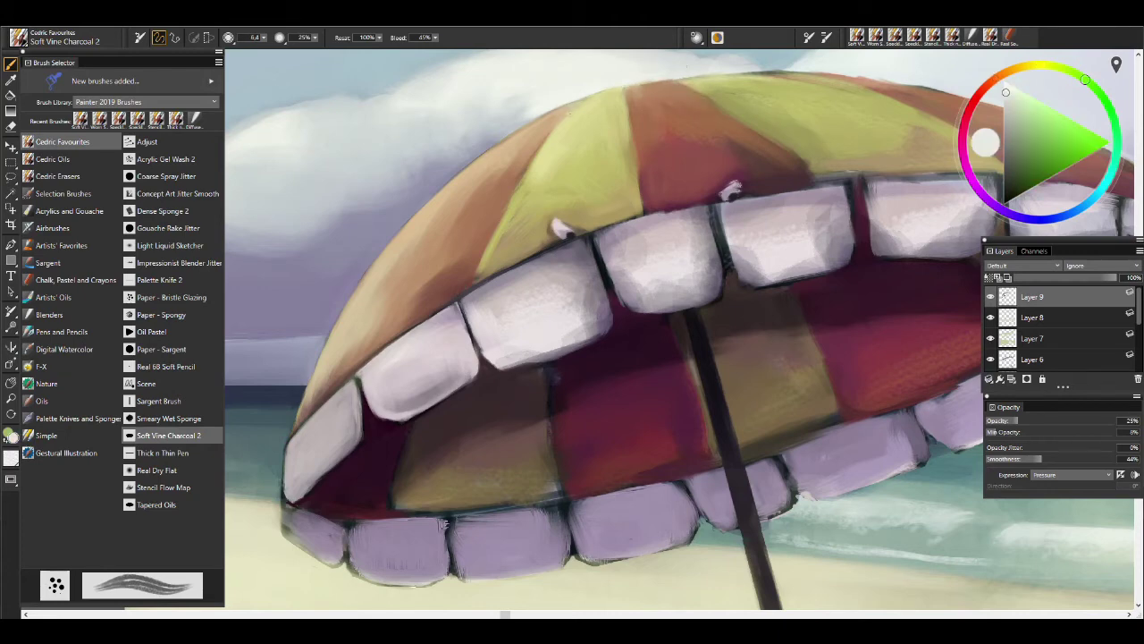
# Smooth the yellow stripe right of the central red stripe with sampled yellows, evening out its borders and lower shading.
pyautogui.moveTo(705, 116); pyautogui.dragTo(565, 139)
pyautogui.press(']')
pyautogui.keyDown('alt'); pyautogui.click(540, 94); pyautogui.keyUp('alt')
pyautogui.keyDown('alt'); pyautogui.click(579, 106); pyautogui.keyUp('alt')
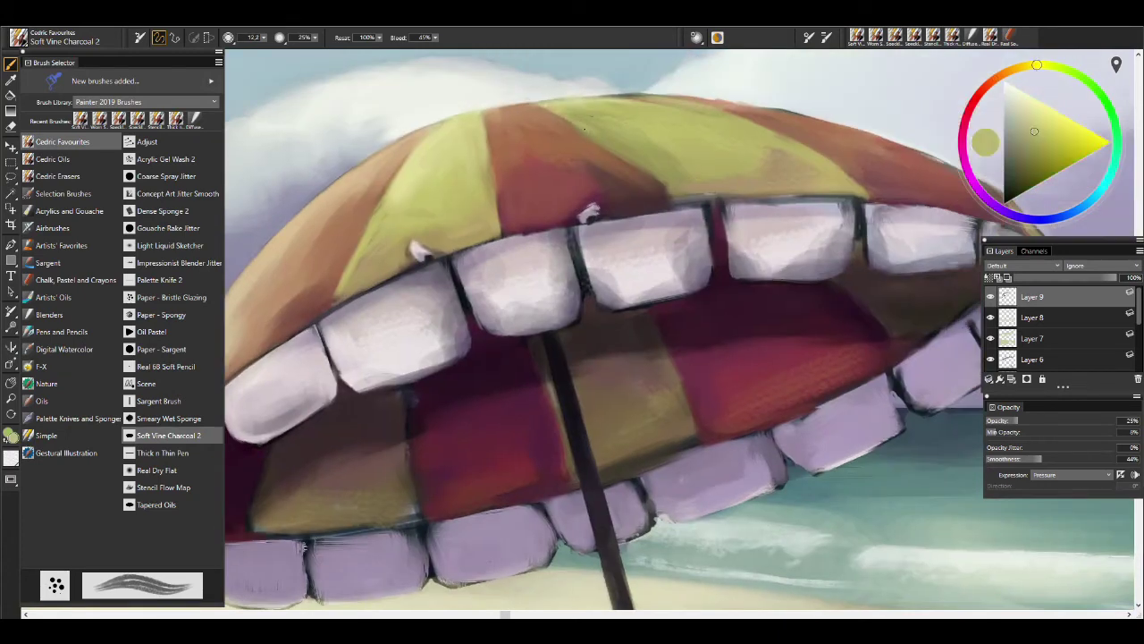
pyautogui.keyDown('alt'); pyautogui.click(564, 126); pyautogui.keyUp('alt')
pyautogui.press(']')
pyautogui.press(']')
pyautogui.press(']')
pyautogui.press(']')
pyautogui.keyDown('alt'); pyautogui.click(630, 139); pyautogui.keyUp('alt')
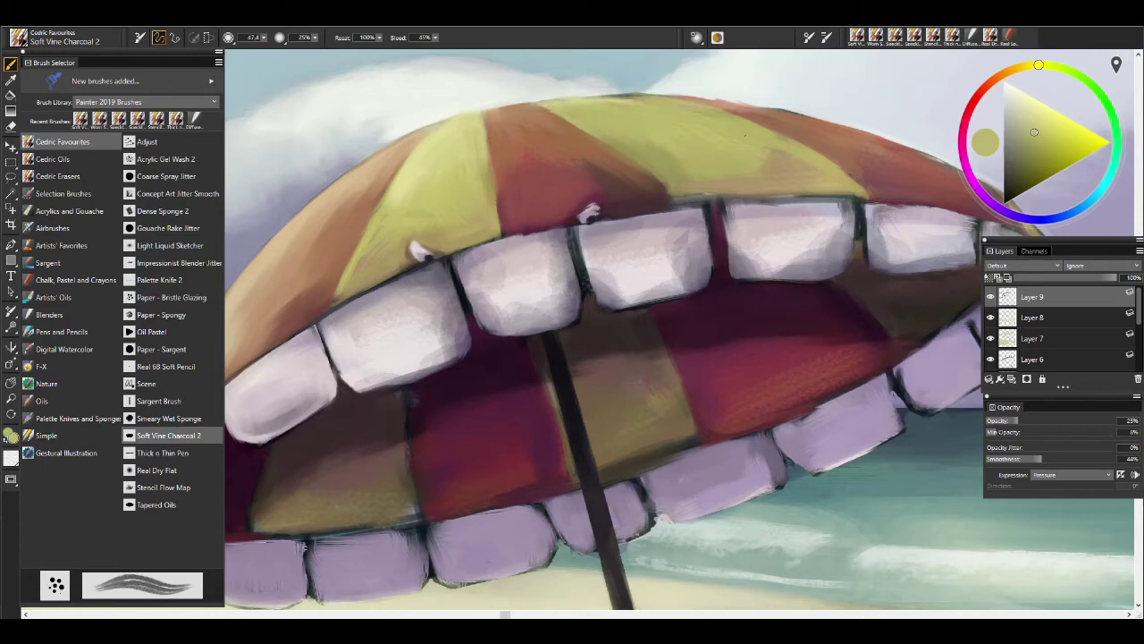
pyautogui.press(']')
pyautogui.press(']')
pyautogui.keyDown('alt'); pyautogui.click(729, 197); pyautogui.keyUp('alt')
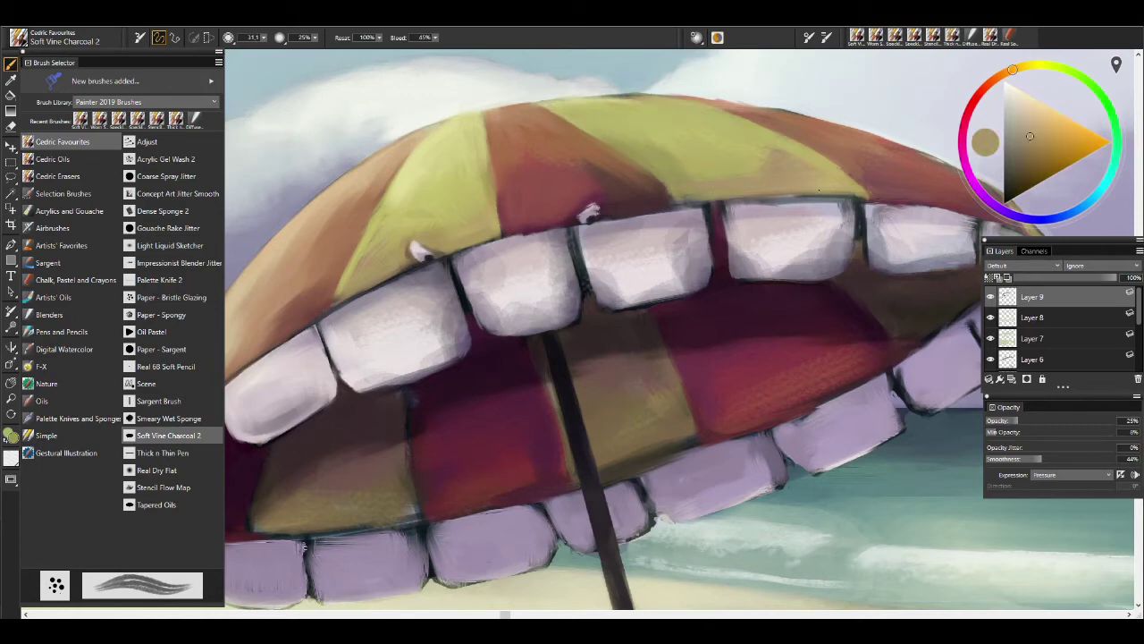
pyautogui.keyDown('alt'); pyautogui.click(730, 149); pyautogui.keyUp('alt')
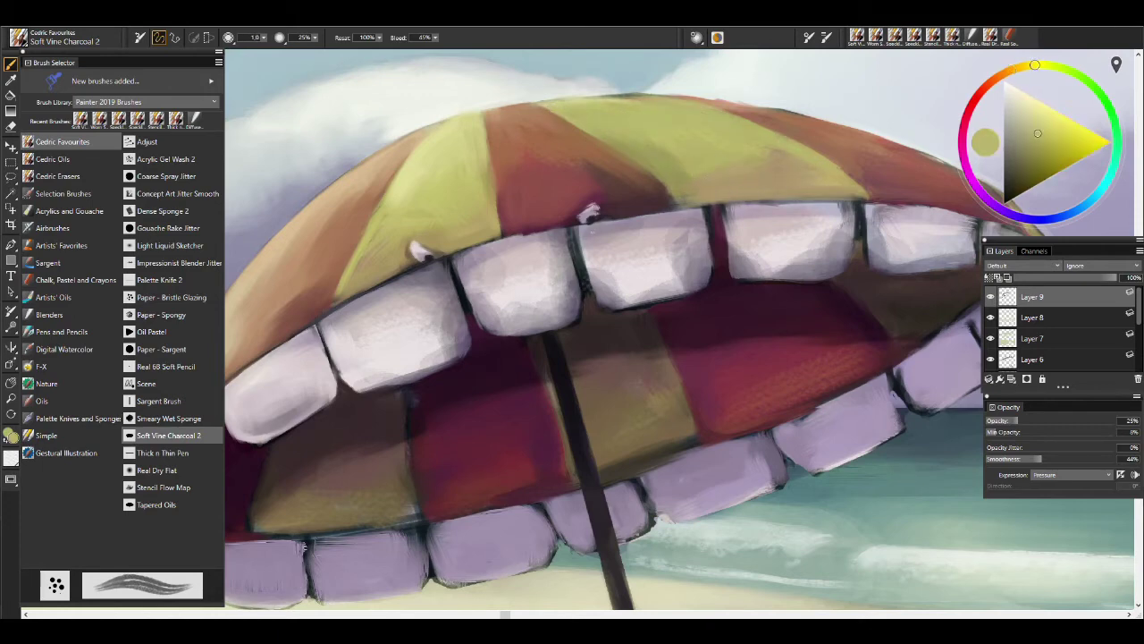
# Repaint the fourth and fifth upper teeth from the left with a sampled pale pink, smoothing their surfaces.
pyautogui.keyDown('alt'); pyautogui.click(592, 284); pyautogui.keyUp('alt')
pyautogui.keyDown('alt'); pyautogui.click(626, 263); pyautogui.keyUp('alt')
pyautogui.moveTo(583, 231)
pyautogui.mouseDown()
pyautogui.moveTo(590, 268)
pyautogui.moveTo(616, 303)
pyautogui.moveTo(693, 286)
pyautogui.mouseUp()
pyautogui.moveTo(616, 269); pyautogui.dragTo(693, 254)
pyautogui.moveTo(589, 254)
pyautogui.mouseDown()
pyautogui.moveTo(684, 261)
pyautogui.moveTo(697, 290)
pyautogui.mouseUp()
pyautogui.moveTo(572, 286); pyautogui.dragTo(487, 327)
pyautogui.moveTo(487, 264); pyautogui.dragTo(568, 285)
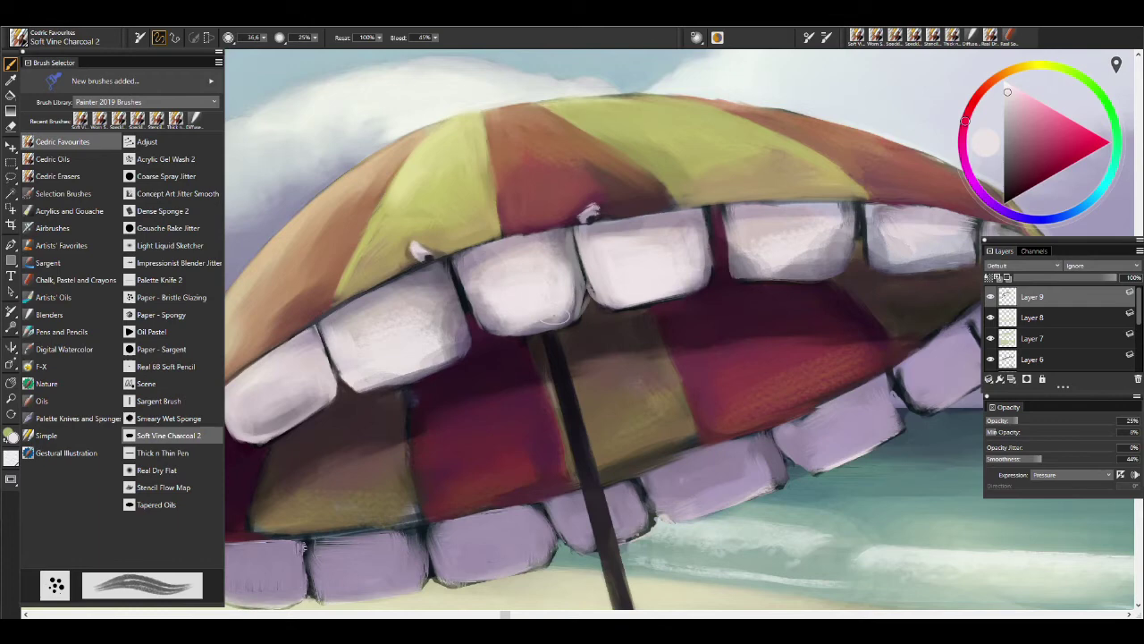
# Redefine the dark edges beneath and between the fourth and fifth upper teeth with a small brush.
pyautogui.keyDown('alt'); pyautogui.click(587, 322); pyautogui.keyUp('alt')
pyautogui.press('[')
pyautogui.press('[')
pyautogui.press('[')
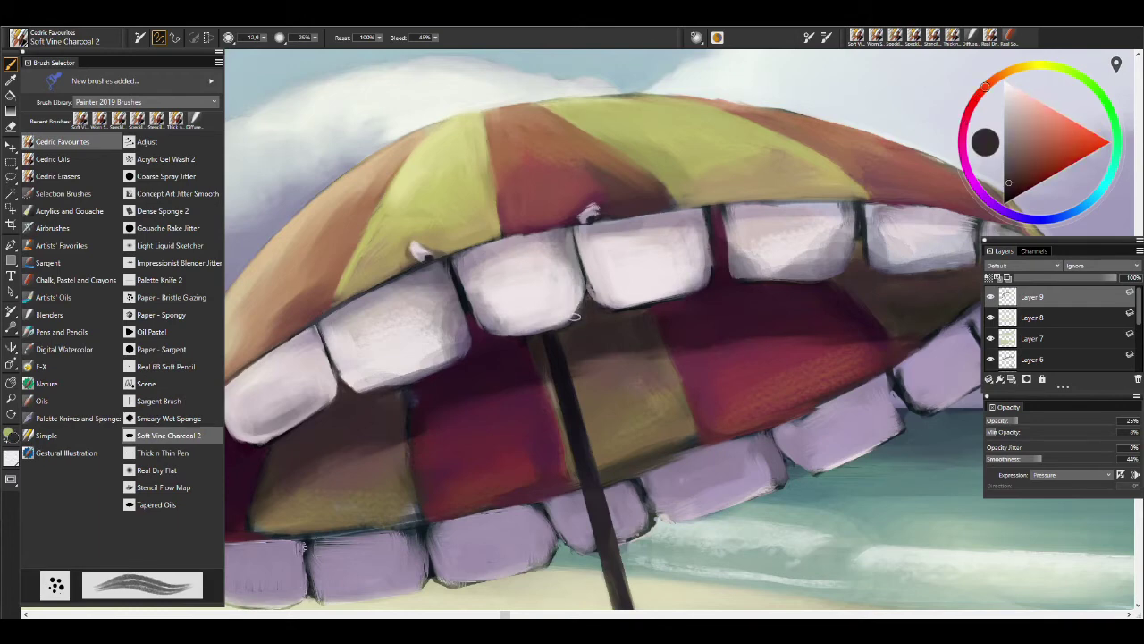
pyautogui.keyDown('alt'); pyautogui.click(532, 243); pyautogui.keyUp('alt')
pyautogui.press('[')
pyautogui.press('[')
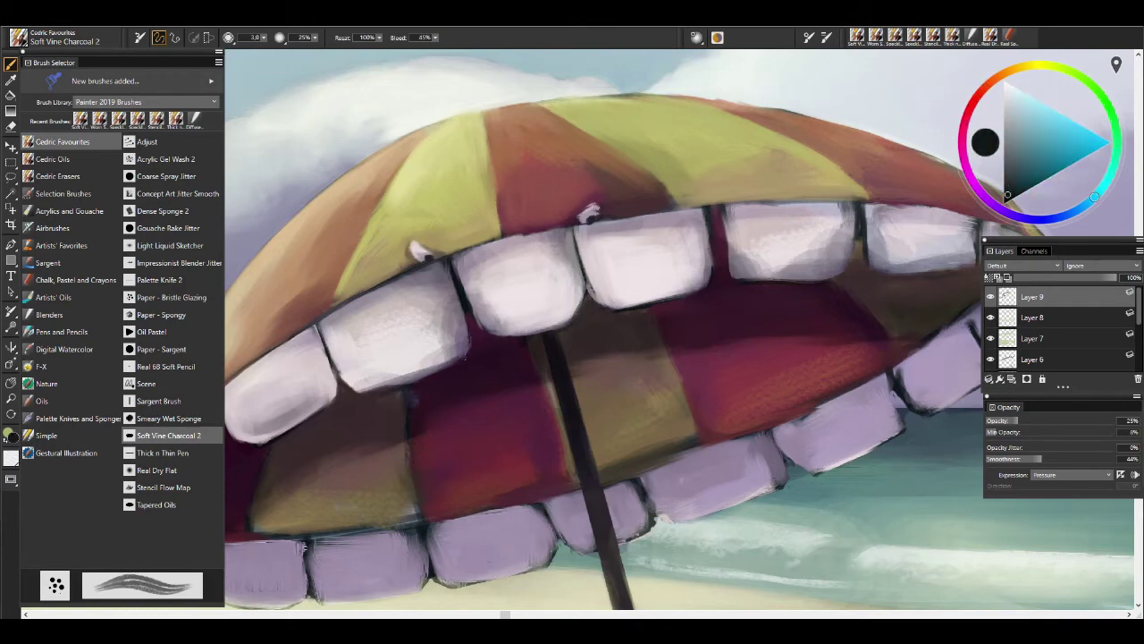
# Clean up the shadowed interior below the third and fourth upper teeth with sampled dark brown and maroon tones.
pyautogui.keyDown('alt'); pyautogui.click(451, 368); pyautogui.keyUp('alt')
pyautogui.press(']')
pyautogui.press(']')
pyautogui.press(']')
pyautogui.keyDown('alt'); pyautogui.click(393, 402); pyautogui.keyUp('alt')
pyautogui.keyDown('alt'); pyautogui.click(536, 388); pyautogui.keyUp('alt')
pyautogui.keyDown('alt'); pyautogui.click(542, 370); pyautogui.keyUp('alt')
pyautogui.press('[')
pyautogui.press('[')
pyautogui.press('[')
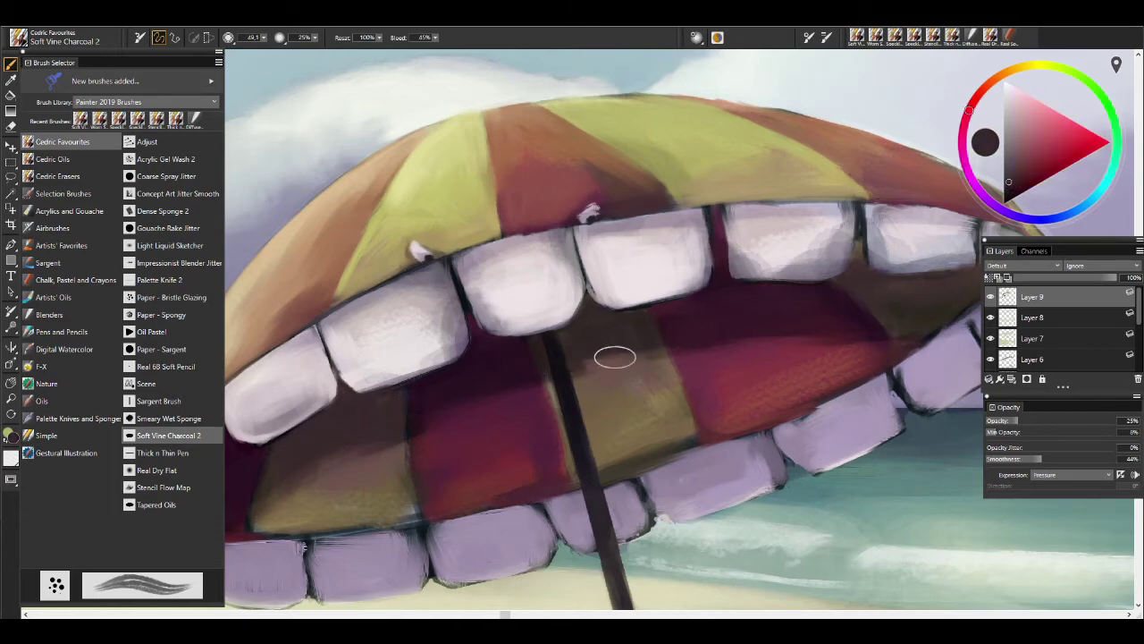
# Darken the gap beside the fifth upper tooth and clean up its lower outline with sampled colours.
pyautogui.keyDown('alt'); pyautogui.click(598, 307); pyautogui.keyUp('alt')
pyautogui.press(']')
pyautogui.press(']')
pyautogui.press(']')
pyautogui.keyDown('alt'); pyautogui.click(601, 302); pyautogui.keyUp('alt')
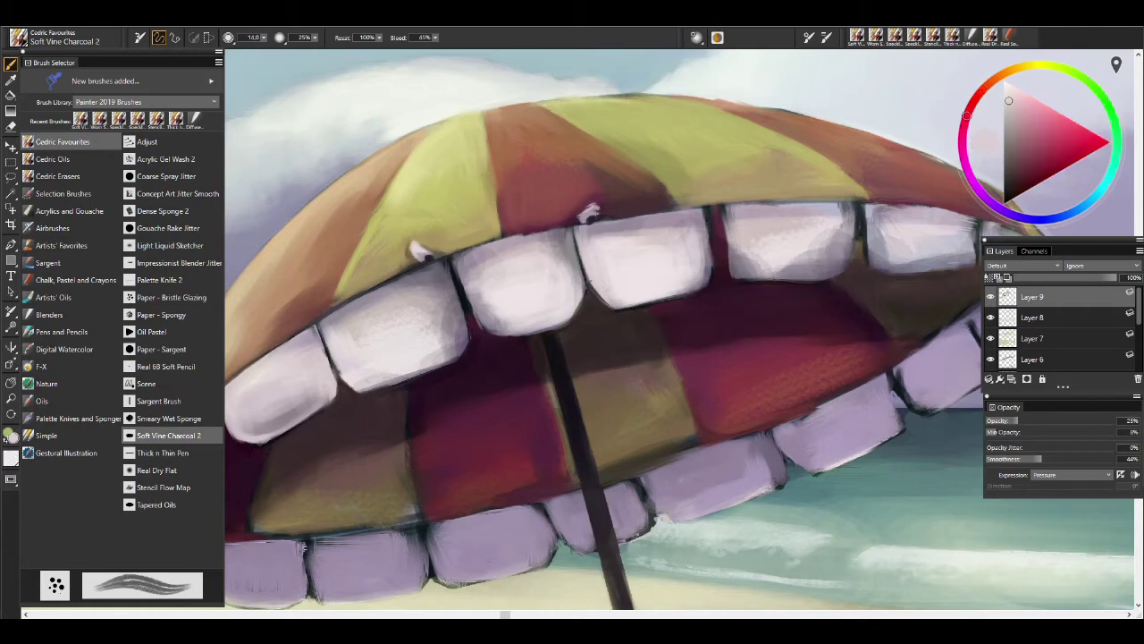
pyautogui.keyDown('alt'); pyautogui.click(719, 293); pyautogui.keyUp('alt')
# Smooth the red interior panel below the sixth upper tooth and refine that tooth's edges with sampled colours.
pyautogui.moveTo(776, 335); pyautogui.dragTo(646, 396)
pyautogui.keyDown('alt'); pyautogui.click(647, 396); pyautogui.keyUp('alt')
pyautogui.keyDown('alt'); pyautogui.click(759, 236); pyautogui.keyUp('alt')
pyautogui.keyDown('alt'); pyautogui.click(805, 279); pyautogui.keyUp('alt')
pyautogui.keyDown('alt'); pyautogui.click(733, 286); pyautogui.keyUp('alt')
pyautogui.keyDown('alt'); pyautogui.click(622, 261); pyautogui.keyUp('alt')
pyautogui.press('[')
pyautogui.press('[')
pyautogui.press('[')
pyautogui.press('[')
pyautogui.press('[')
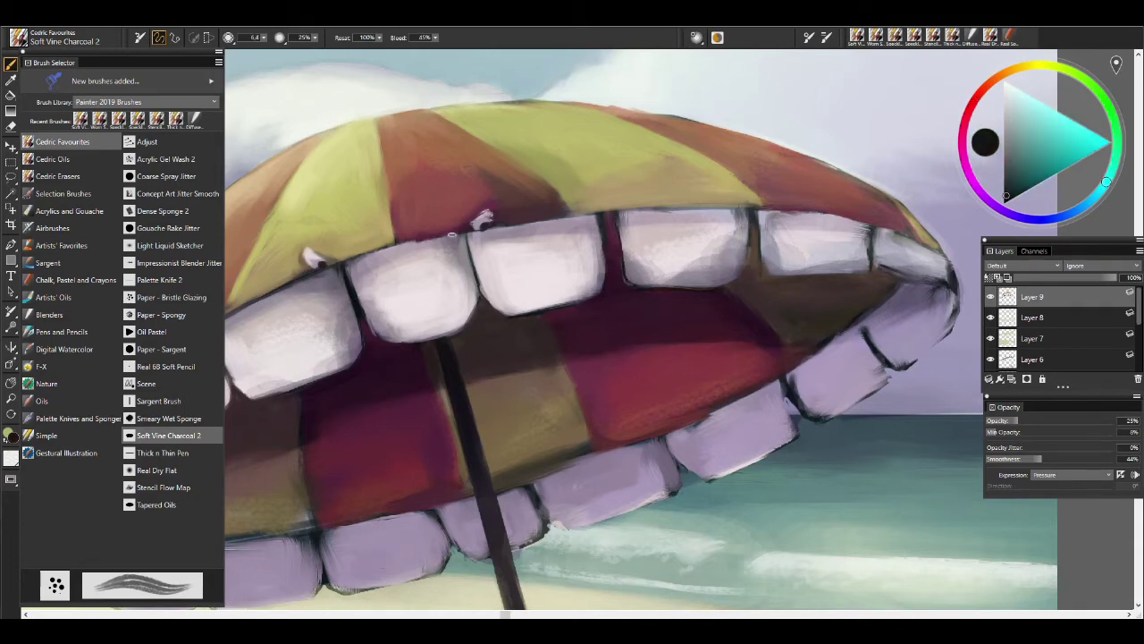
# Tidy the highlight and outline above the fifth tooth and smooth the greyish shading on the sixth tooth.
pyautogui.keyDown('alt'); pyautogui.click(481, 224); pyautogui.keyUp('alt')
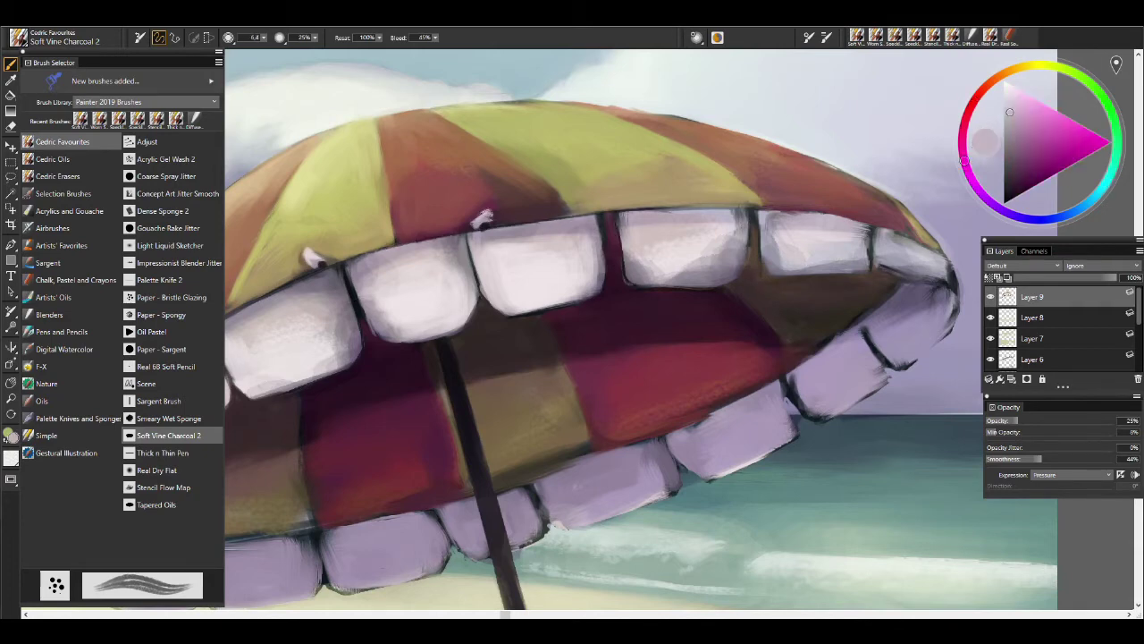
pyautogui.keyDown('alt'); pyautogui.click(625, 299); pyautogui.keyUp('alt')
pyautogui.keyDown('alt'); pyautogui.click(771, 261); pyautogui.keyUp('alt')
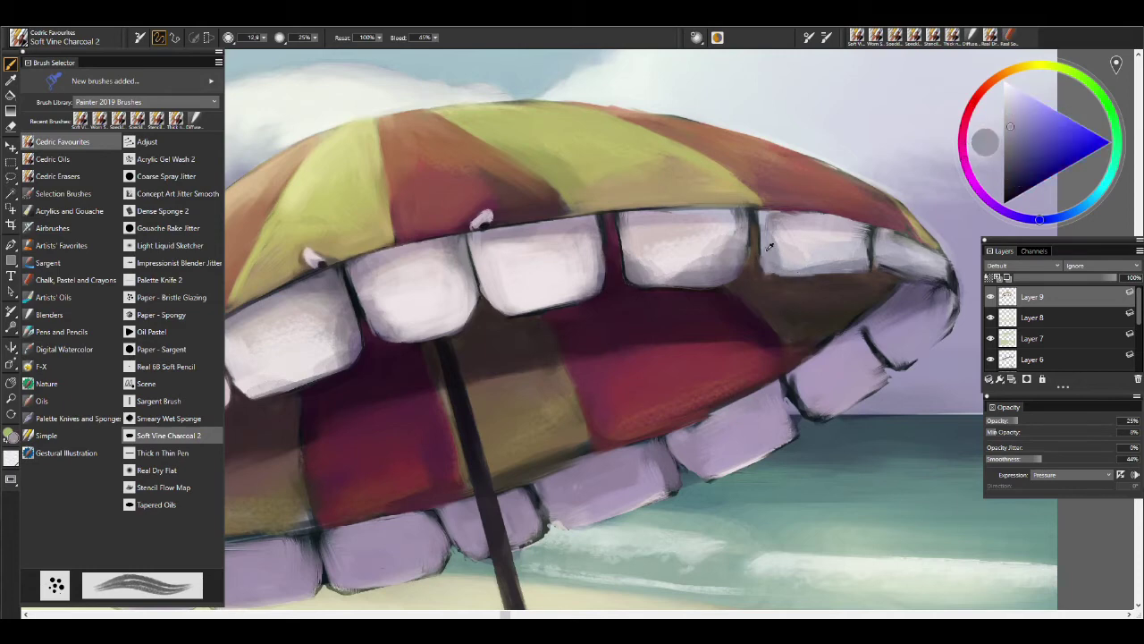
pyautogui.keyDown('alt'); pyautogui.click(365, 304); pyautogui.keyUp('alt')
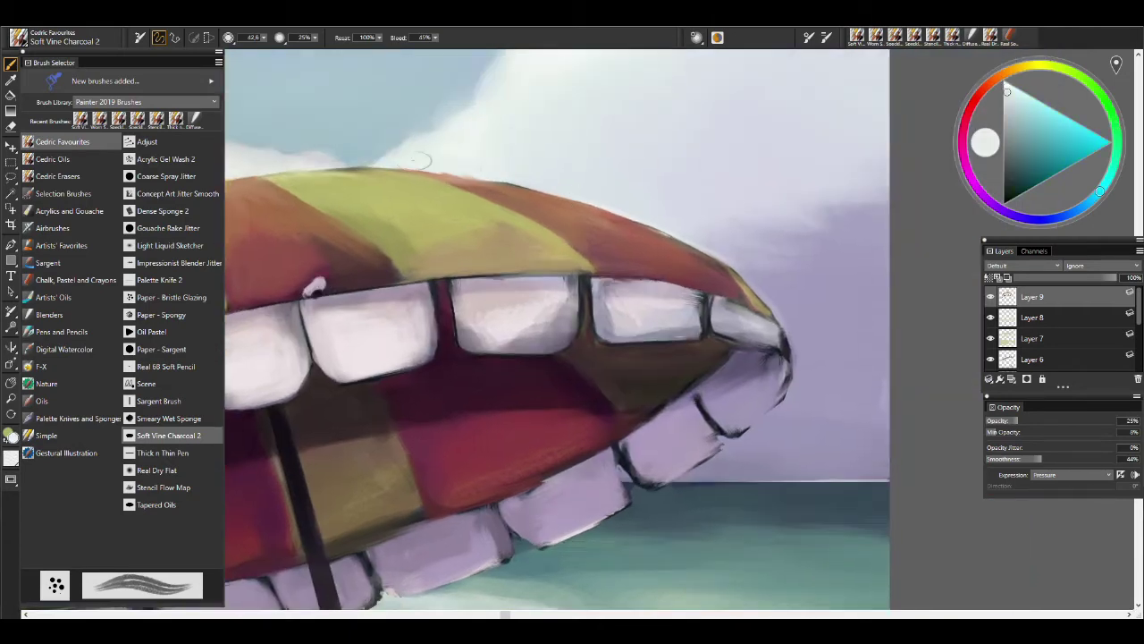
# Clean up the canopy's upper right edge against the clouds and smooth the rightmost orange-red stripe with sampled colours.
pyautogui.keyDown('alt'); pyautogui.click(500, 181); pyautogui.keyUp('alt')
pyautogui.keyDown('alt'); pyautogui.click(463, 184); pyautogui.keyUp('alt')
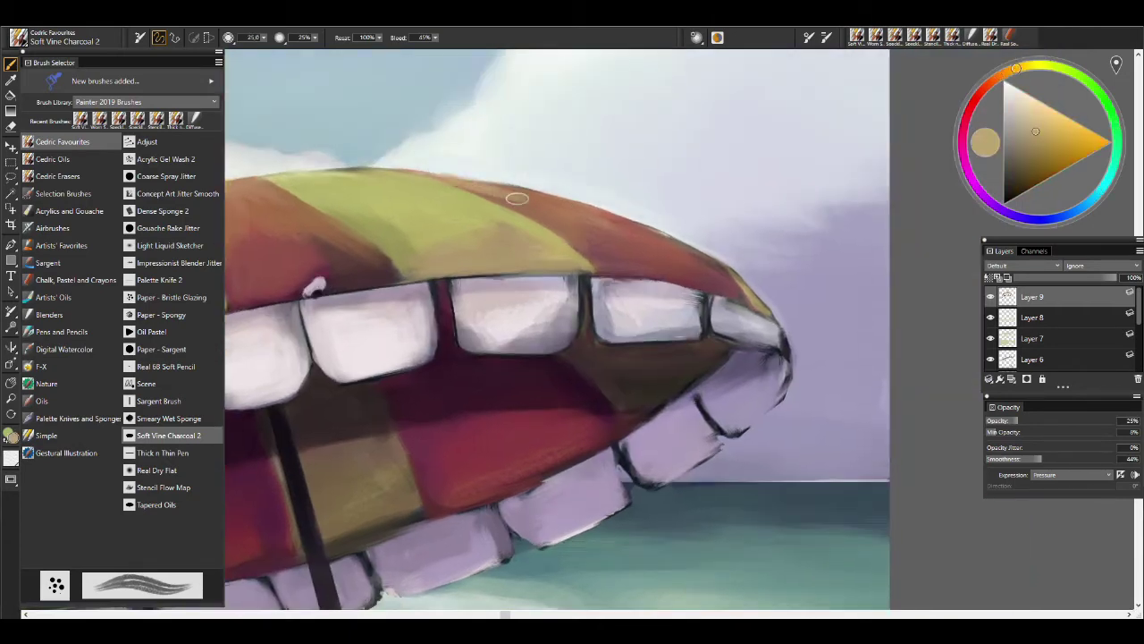
pyautogui.keyDown('alt'); pyautogui.click(547, 205); pyautogui.keyUp('alt')
pyautogui.keyDown('alt'); pyautogui.click(465, 177); pyautogui.keyUp('alt')
pyautogui.keyDown('alt'); pyautogui.click(678, 213); pyautogui.keyUp('alt')
pyautogui.keyDown('alt'); pyautogui.click(670, 244); pyautogui.keyUp('alt')
pyautogui.keyDown('alt'); pyautogui.click(666, 236); pyautogui.keyUp('alt')
pyautogui.keyDown('alt'); pyautogui.click(641, 230); pyautogui.keyUp('alt')
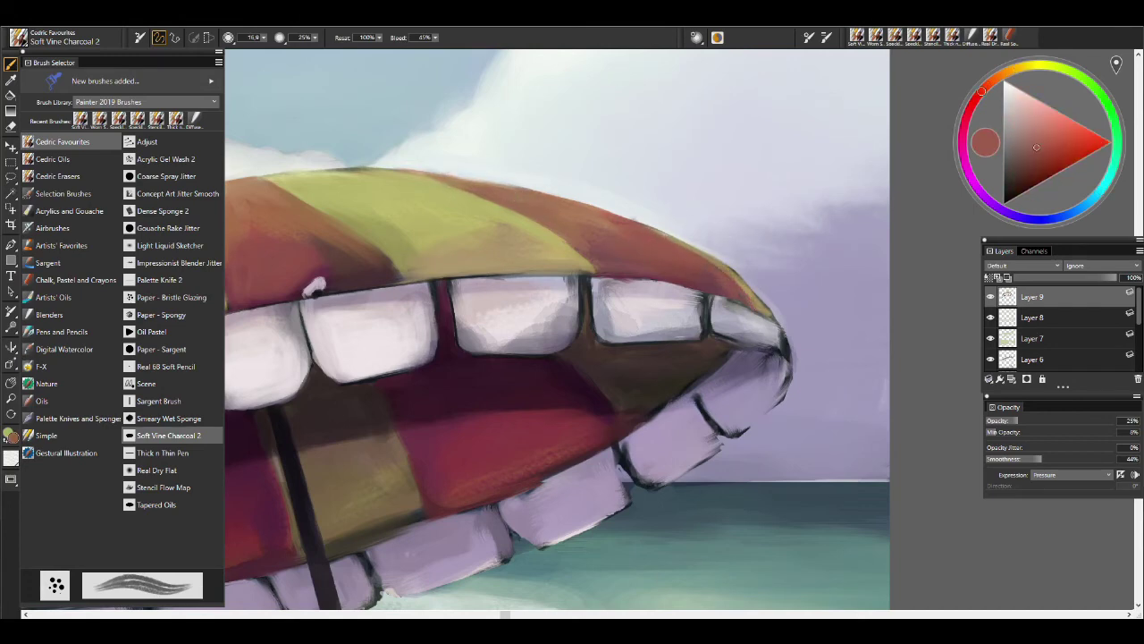
pyautogui.keyDown('alt'); pyautogui.click(617, 211); pyautogui.keyUp('alt')
# Brighten and smooth the last two upper teeth on the right with a sampled pale pink.
pyautogui.keyDown('alt'); pyautogui.click(656, 284); pyautogui.keyUp('alt')
pyautogui.moveTo(702, 294)
pyautogui.mouseDown()
pyautogui.moveTo(694, 328)
pyautogui.moveTo(637, 340)
pyautogui.mouseUp()
pyautogui.keyDown('alt'); pyautogui.click(637, 302); pyautogui.keyUp('alt')
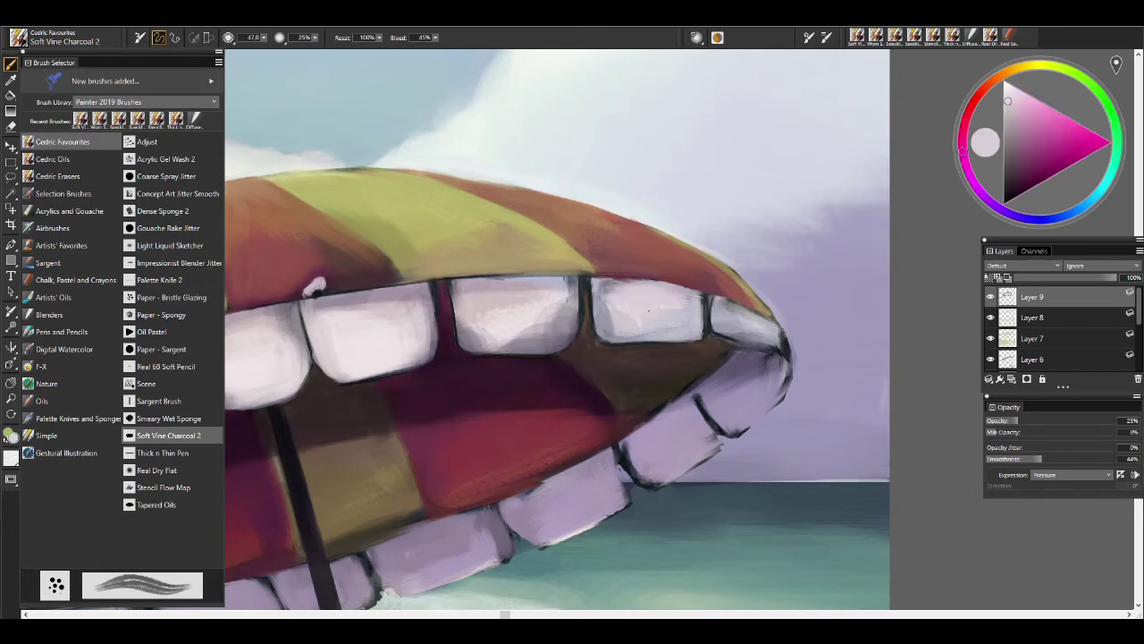
pyautogui.moveTo(732, 312); pyautogui.dragTo(790, 350)
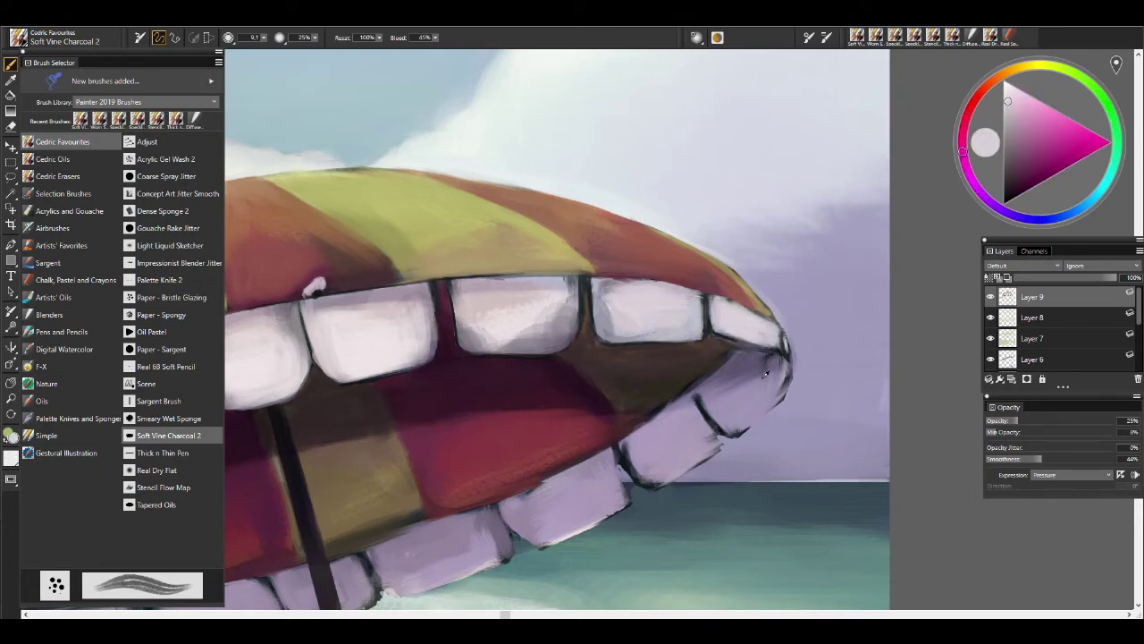
# Repaint the two rightmost lower teeth with sampled lavender, smoothing their surfaces and thinning the dark line between them.
pyautogui.keyDown('alt'); pyautogui.click(766, 375); pyautogui.keyUp('alt')
pyautogui.moveTo(706, 376)
pyautogui.mouseDown()
pyautogui.moveTo(769, 362)
pyautogui.moveTo(783, 377)
pyautogui.mouseUp()
pyautogui.press(']')
pyautogui.press(']')
pyautogui.press(']')
pyautogui.keyDown('alt'); pyautogui.click(731, 441); pyautogui.keyUp('alt')
pyautogui.keyDown('alt'); pyautogui.click(733, 427); pyautogui.keyUp('alt')
pyautogui.moveTo(702, 395); pyautogui.dragTo(718, 431)
pyautogui.press(']')
pyautogui.press(']')
pyautogui.moveTo(626, 438); pyautogui.dragTo(661, 478)
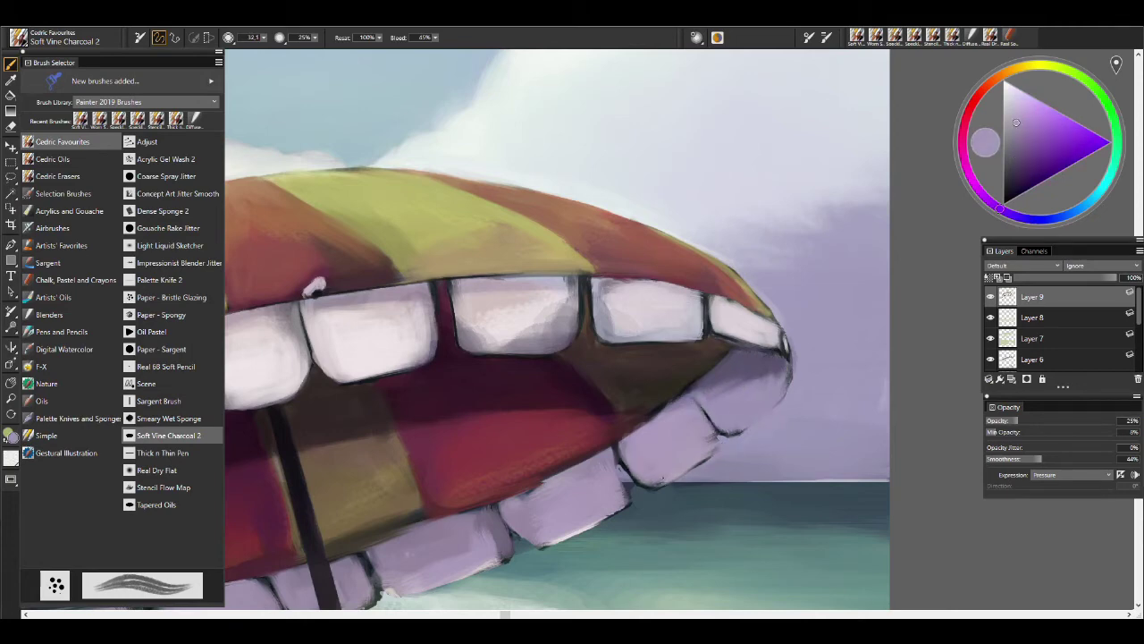
# Outline and smooth the lavender rim flaps to the right of the pole with sampled near-black and lavender tones.
pyautogui.keyDown('alt'); pyautogui.click(538, 555); pyautogui.keyUp('alt')
pyautogui.keyDown('alt'); pyautogui.click(629, 471); pyautogui.keyUp('alt')
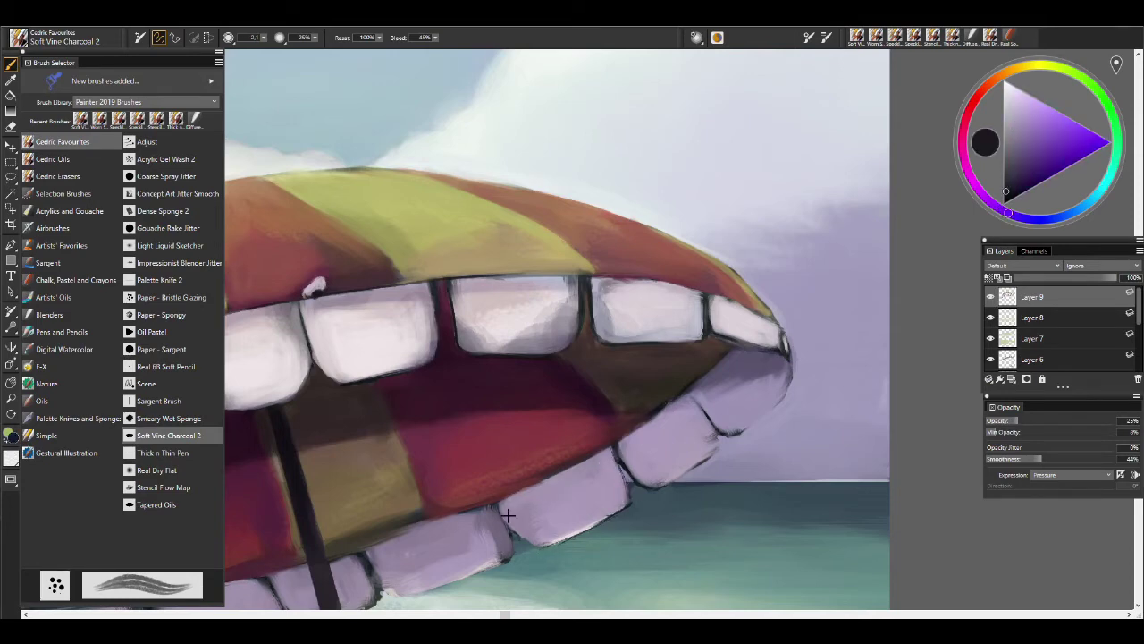
pyautogui.keyDown('alt'); pyautogui.click(534, 520); pyautogui.keyUp('alt')
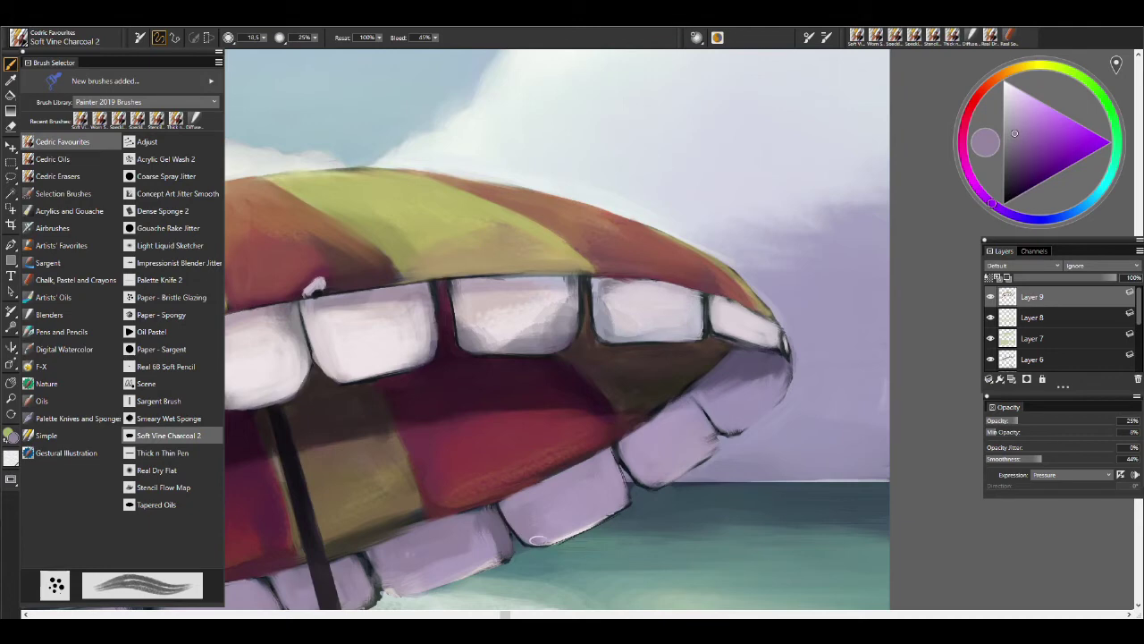
pyautogui.keyDown('alt'); pyautogui.click(622, 454); pyautogui.keyUp('alt')
pyautogui.keyDown('alt'); pyautogui.click(614, 483); pyautogui.keyUp('alt')
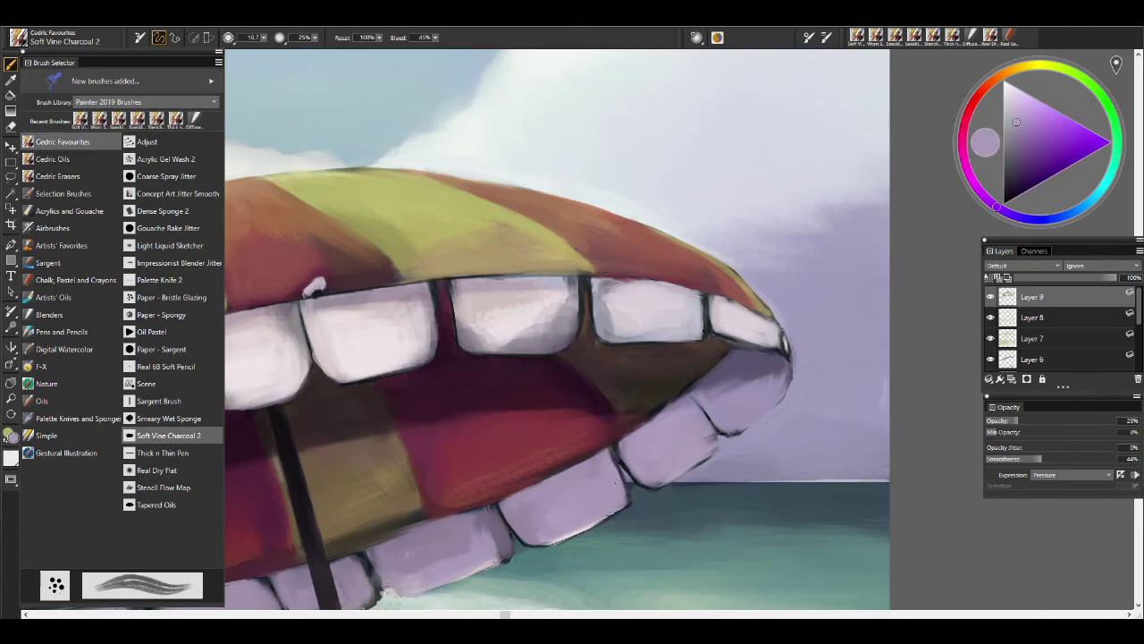
# Outline the outermost lavender flaps at the umbrella's right tip and tidy the surrounding sky with sampled purple-greys.
pyautogui.keyDown('alt'); pyautogui.click(699, 410); pyautogui.keyUp('alt')
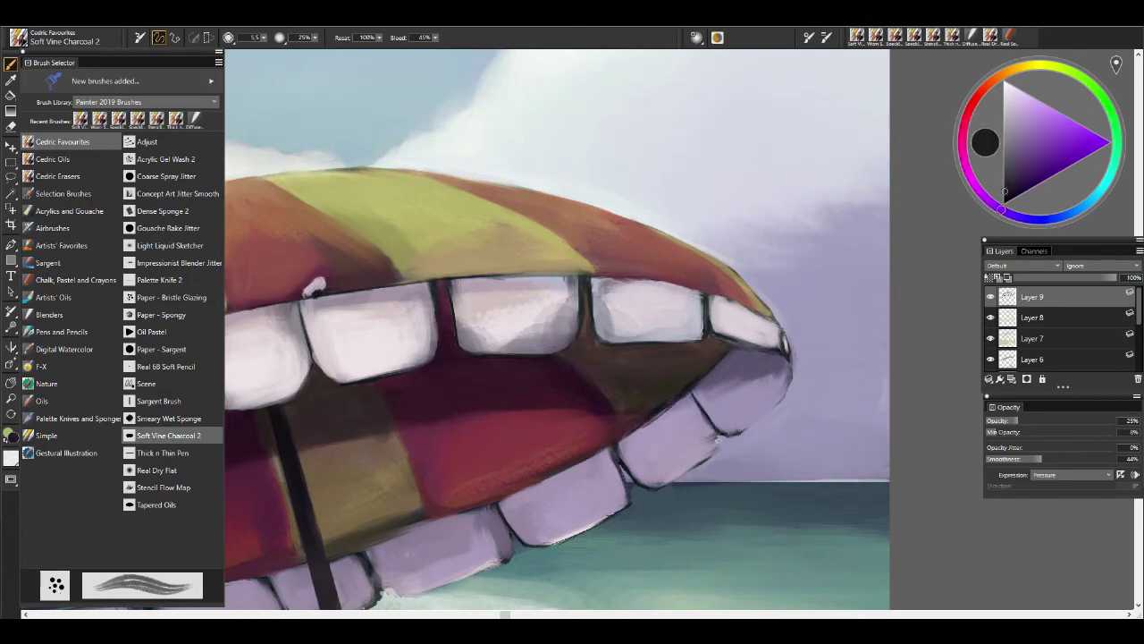
pyautogui.keyDown('alt'); pyautogui.click(776, 415); pyautogui.keyUp('alt')
pyautogui.keyDown('alt'); pyautogui.click(806, 480); pyautogui.keyUp('alt')
pyautogui.keyDown('alt'); pyautogui.click(894, 429); pyautogui.keyUp('alt')
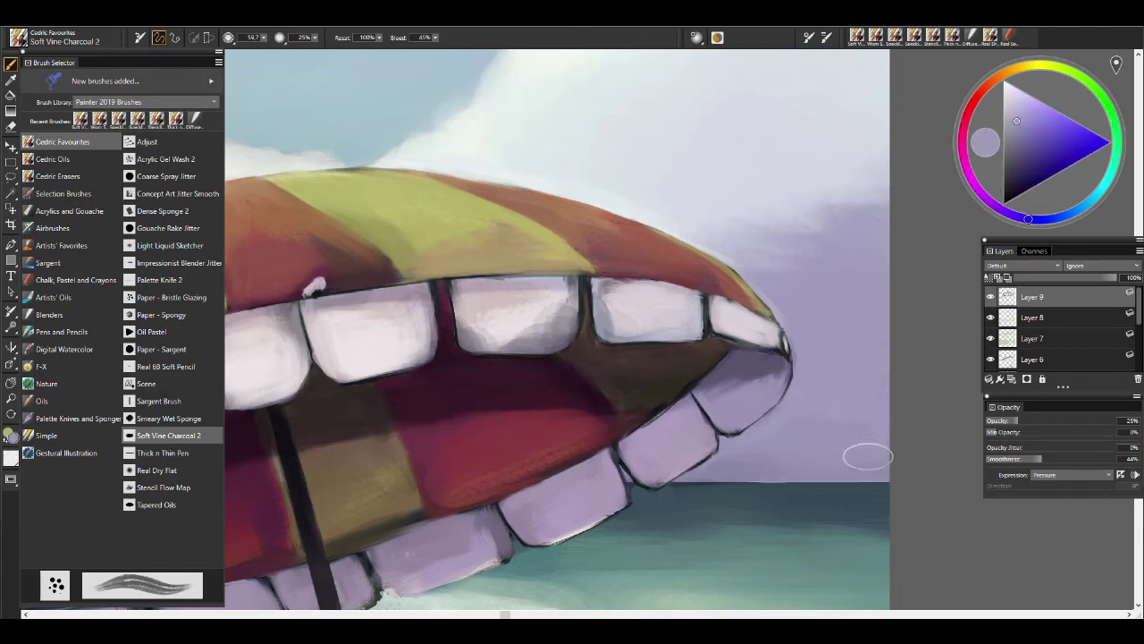
# Soften the shading of the white front flaps with off-white tones sampled from them.
pyautogui.moveTo(710, 383); pyautogui.dragTo(845, 315)
pyautogui.keyDown('alt'); pyautogui.click(914, 273); pyautogui.keyUp('alt')
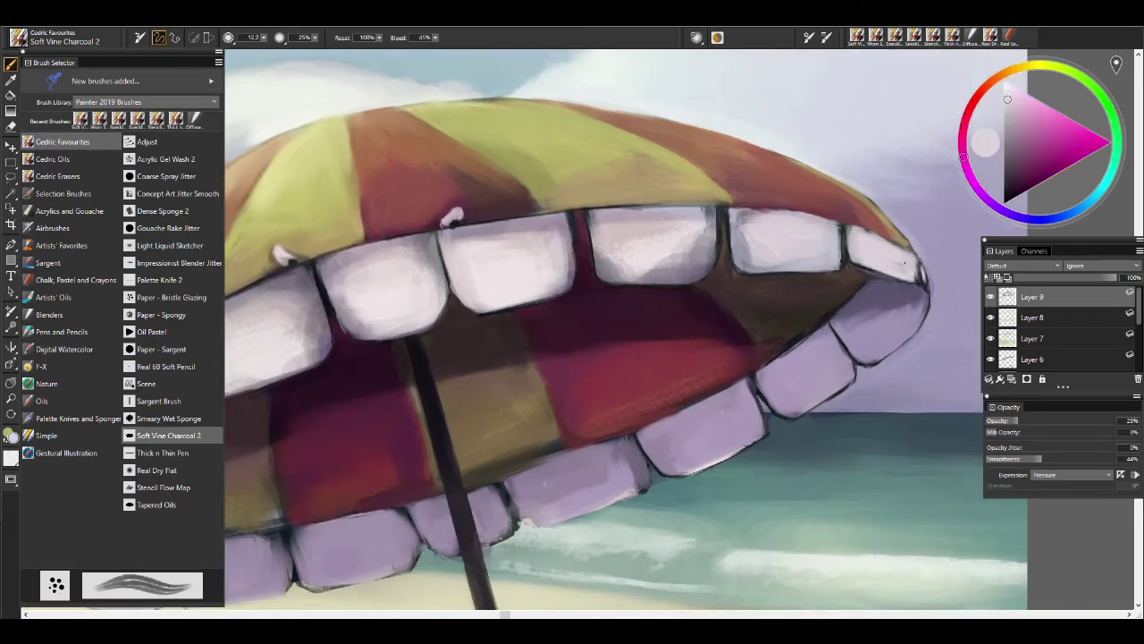
pyautogui.keyDown('alt'); pyautogui.click(647, 238); pyautogui.keyUp('alt')
pyautogui.moveTo(646, 238); pyautogui.dragTo(908, 165)
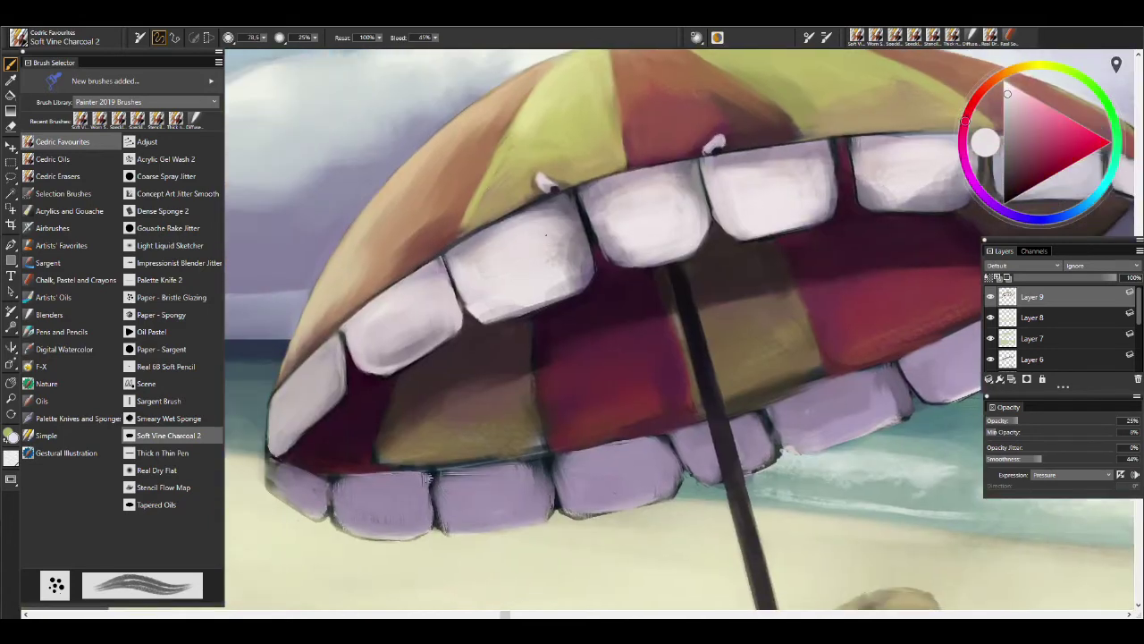
# Clean the lower edge of the leftmost lavender flaps with sampled sand colour and darken the rim line above them.
pyautogui.keyDown('alt'); pyautogui.click(266, 474); pyautogui.keyUp('alt')
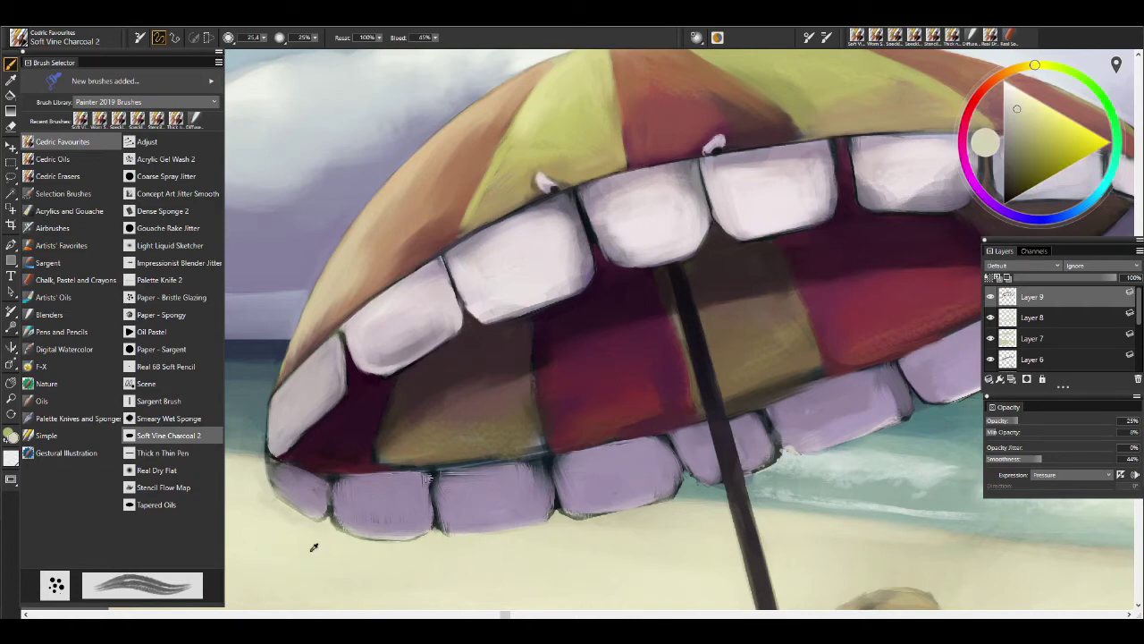
pyautogui.keyDown('alt'); pyautogui.click(297, 461); pyautogui.keyUp('alt')
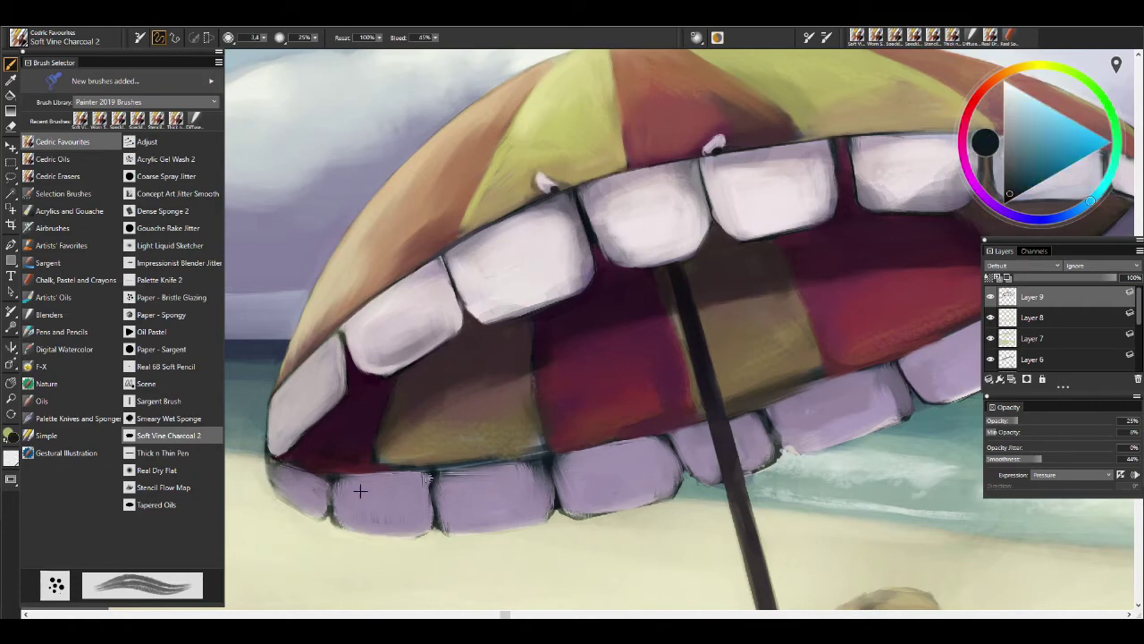
pyautogui.moveTo(341, 475)
pyautogui.mouseDown()
pyautogui.moveTo(679, 431)
pyautogui.moveTo(572, 448)
pyautogui.mouseUp()
# Smooth the ochre and maroon panels inside the umbrella's left end with sampled ochre, brown and maroon tones.
pyautogui.keyDown('alt'); pyautogui.click(629, 425); pyautogui.keyUp('alt')
pyautogui.keyDown('alt'); pyautogui.click(536, 438); pyautogui.keyUp('alt')
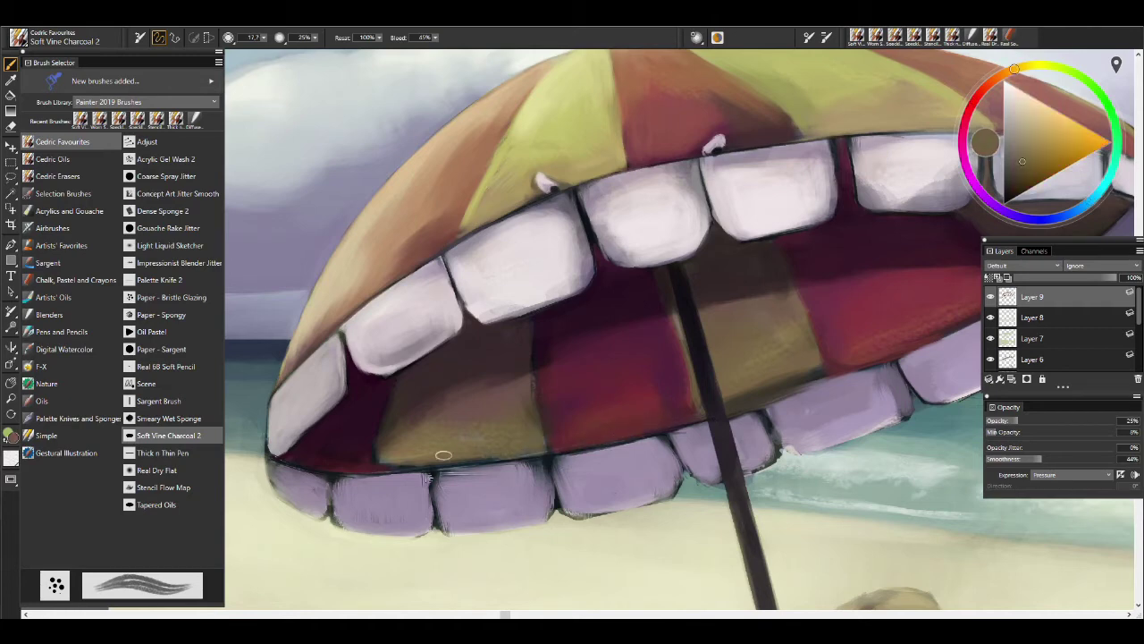
pyautogui.keyDown('alt'); pyautogui.click(492, 401); pyautogui.keyUp('alt')
pyautogui.keyDown('alt'); pyautogui.click(486, 426); pyautogui.keyUp('alt')
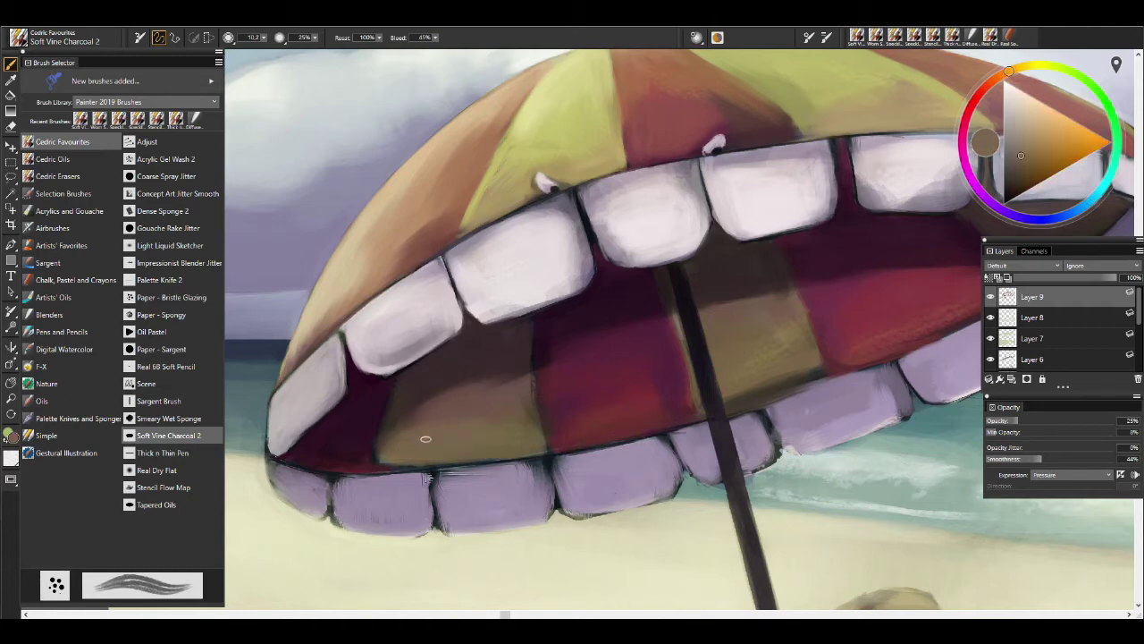
pyautogui.keyDown('alt'); pyautogui.click(380, 463); pyautogui.keyUp('alt')
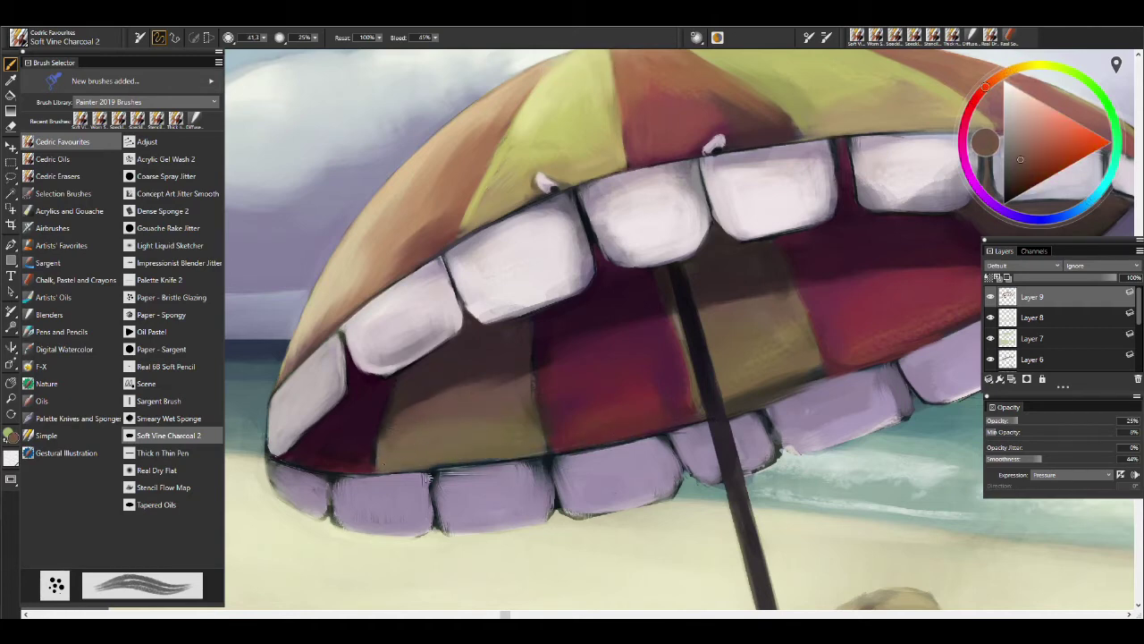
pyautogui.keyDown('alt'); pyautogui.click(357, 460); pyautogui.keyUp('alt')
pyautogui.keyDown('alt'); pyautogui.click(362, 443); pyautogui.keyUp('alt')
# Redraw the near-black outline along the undersides of the leftmost lavender flaps.
pyautogui.keyDown('alt'); pyautogui.click(560, 185); pyautogui.keyUp('alt')
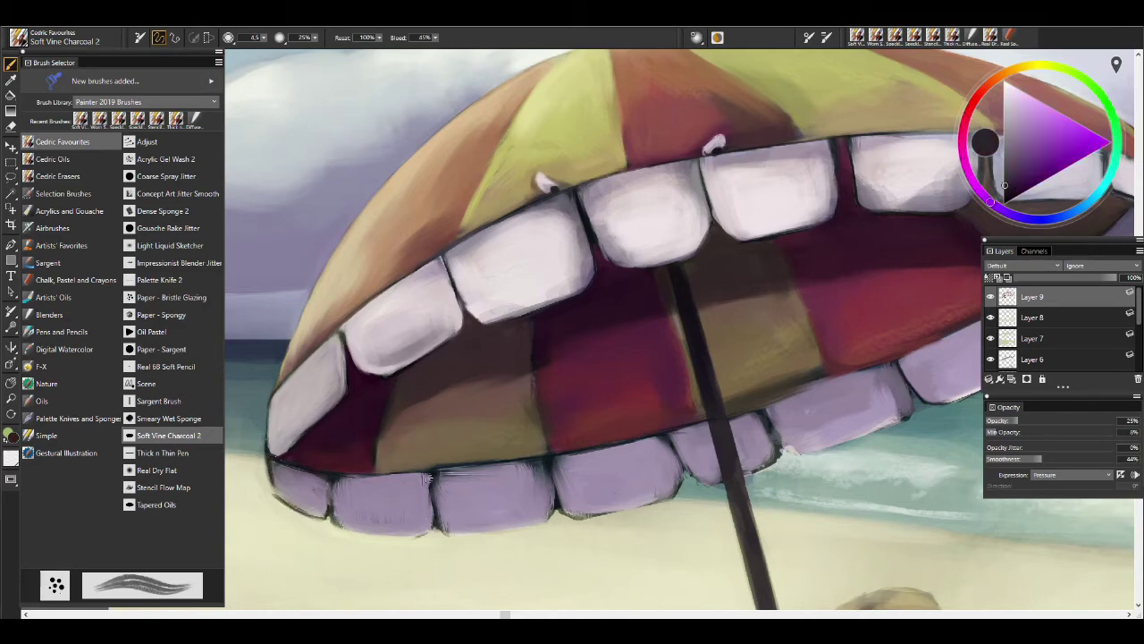
pyautogui.moveTo(338, 529); pyautogui.dragTo(432, 532)
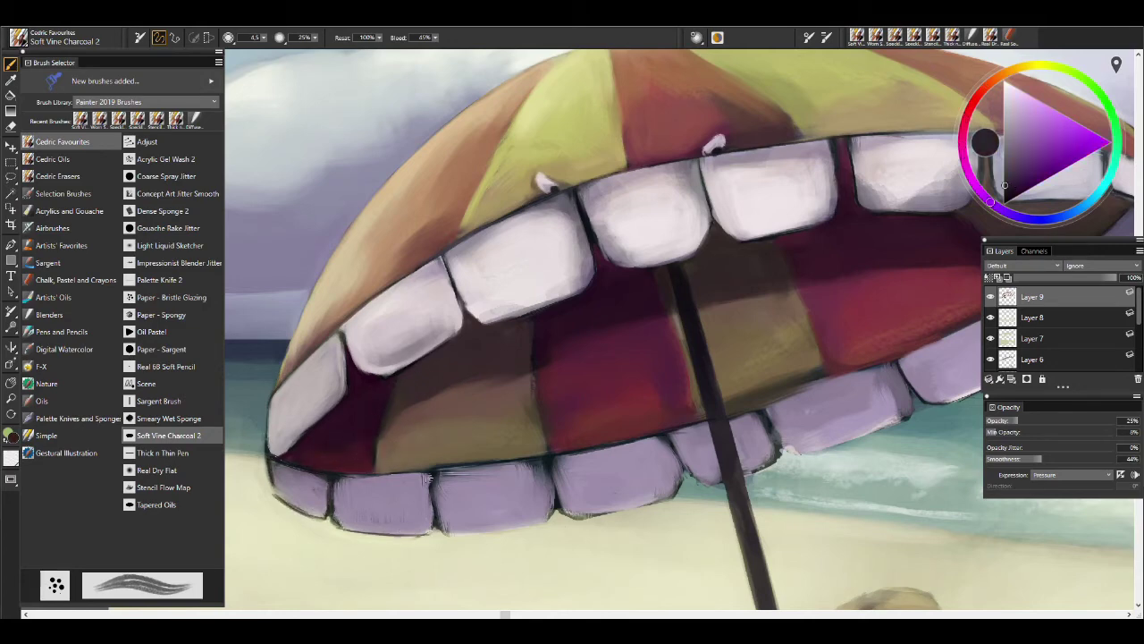
pyautogui.keyDown('alt'); pyautogui.click(439, 527); pyautogui.keyUp('alt')
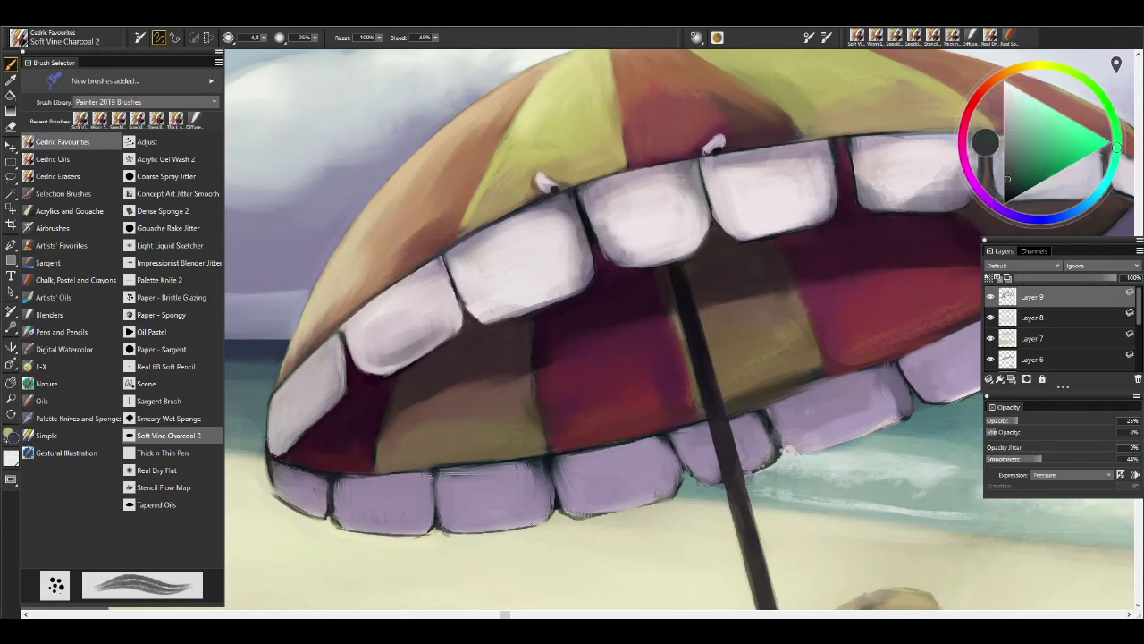
# Shade the upper areas of the two lavender flaps left of the pole with blue-grey and blend them with sampled lavender.
pyautogui.keyDown('alt'); pyautogui.click(631, 500); pyautogui.keyUp('alt')
pyautogui.keyDown('alt'); pyautogui.click(629, 502); pyautogui.keyUp('alt')
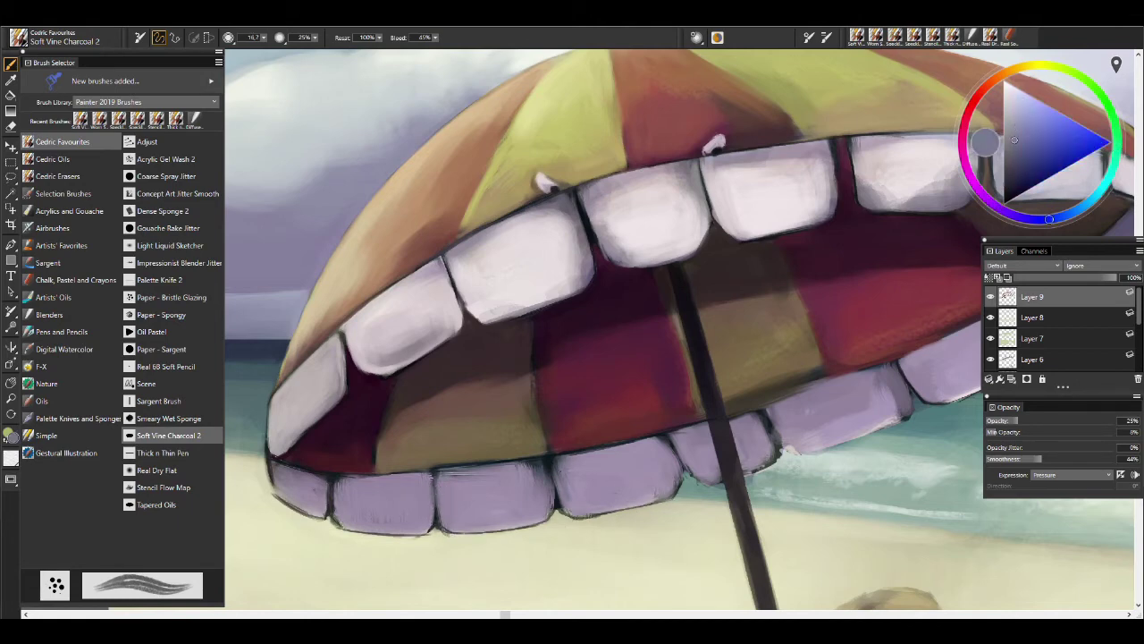
pyautogui.keyDown('alt'); pyautogui.click(496, 474); pyautogui.keyUp('alt')
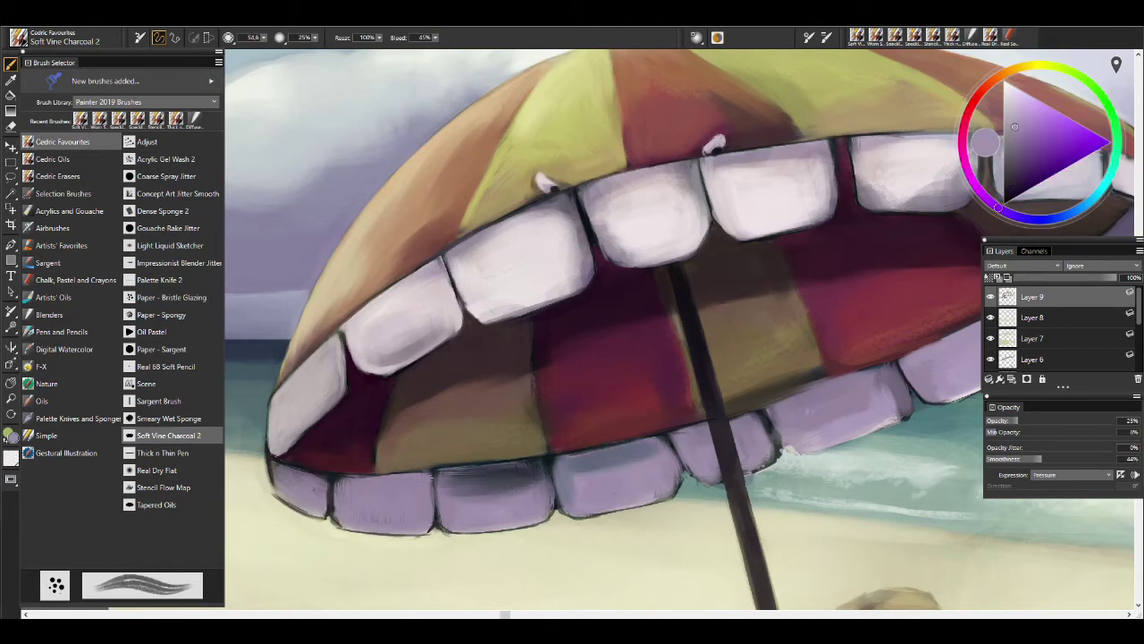
pyautogui.moveTo(461, 488); pyautogui.dragTo(514, 500)
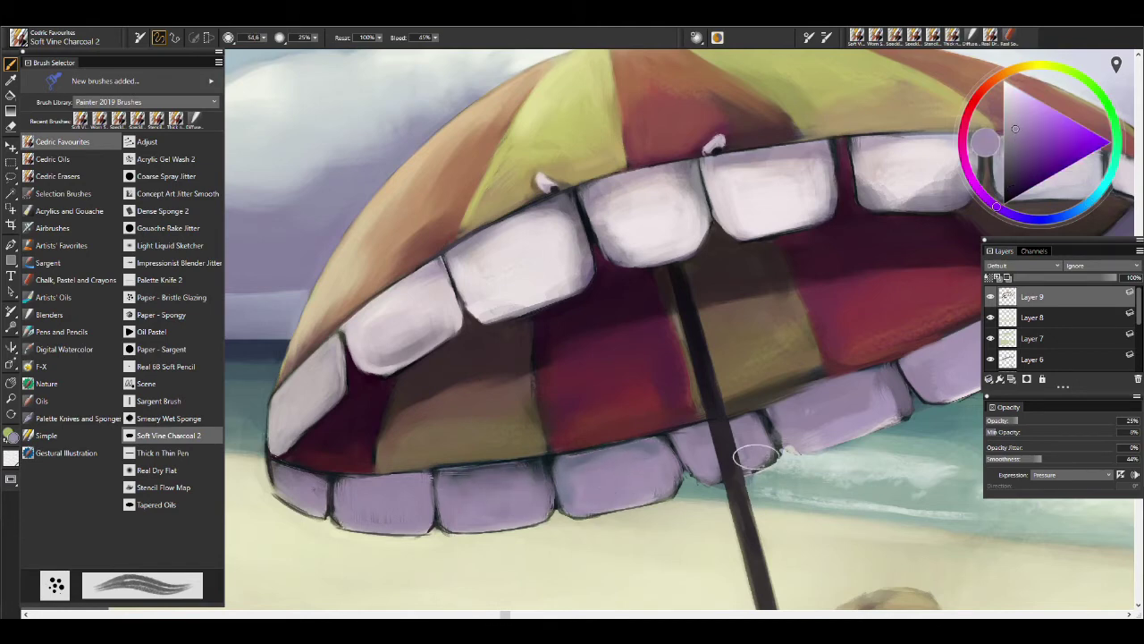
# Shade the flaps beside the pole with sampled blue-grey and refine the thin dark line separating them from the inner panels.
pyautogui.keyDown('alt'); pyautogui.click(543, 456); pyautogui.keyUp('alt')
pyautogui.keyDown('alt'); pyautogui.click(506, 453); pyautogui.keyUp('alt')
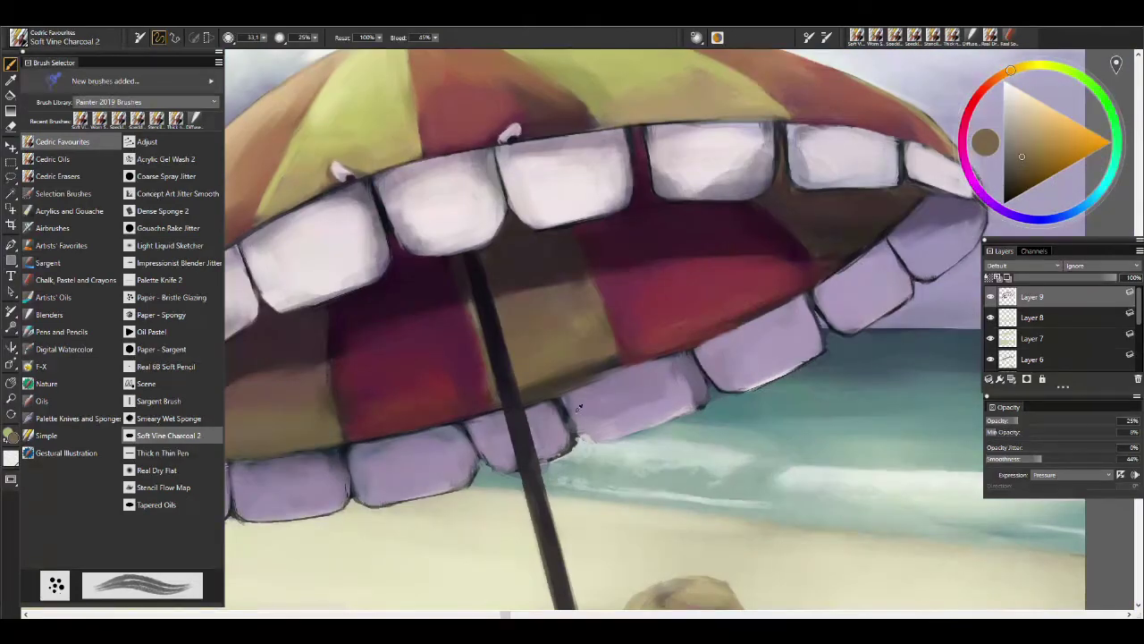
pyautogui.keyDown('alt'); pyautogui.click(561, 417); pyautogui.keyUp('alt')
pyautogui.keyDown('alt'); pyautogui.click(469, 464); pyautogui.keyUp('alt')
pyautogui.press('[')
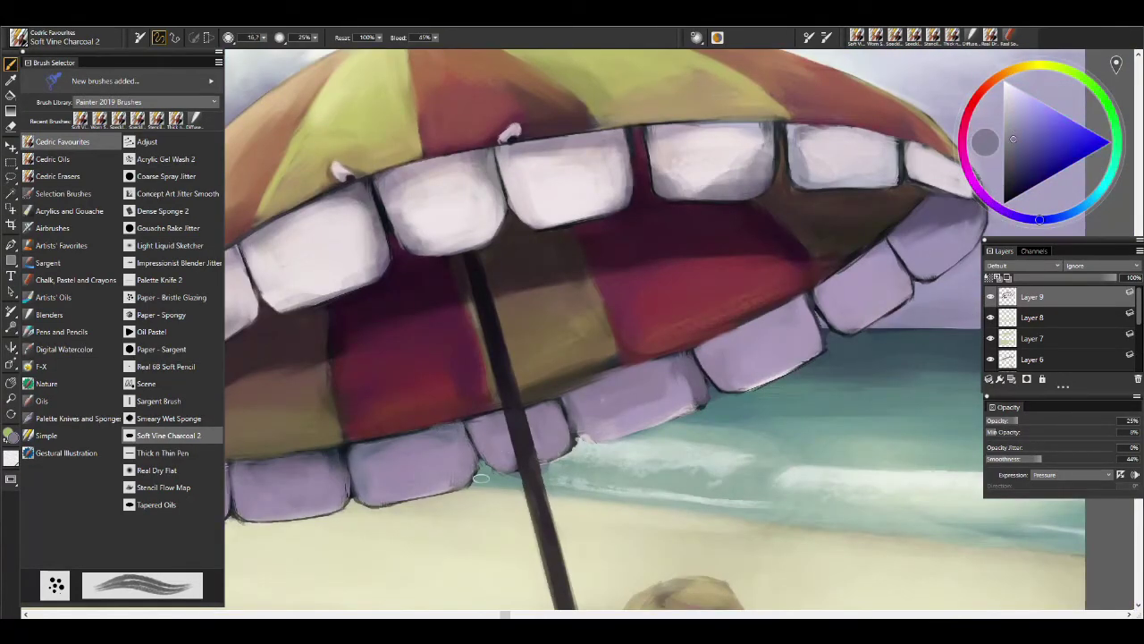
pyautogui.press('[')
pyautogui.press('[')
pyautogui.keyDown('alt'); pyautogui.click(517, 434); pyautogui.keyUp('alt')
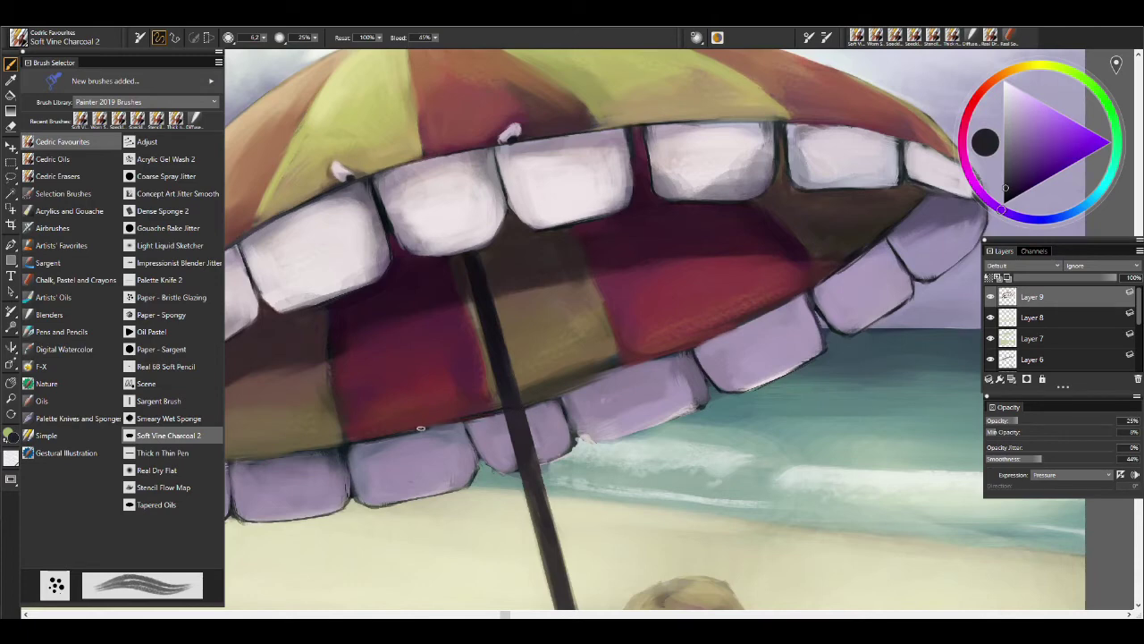
pyautogui.press('[')
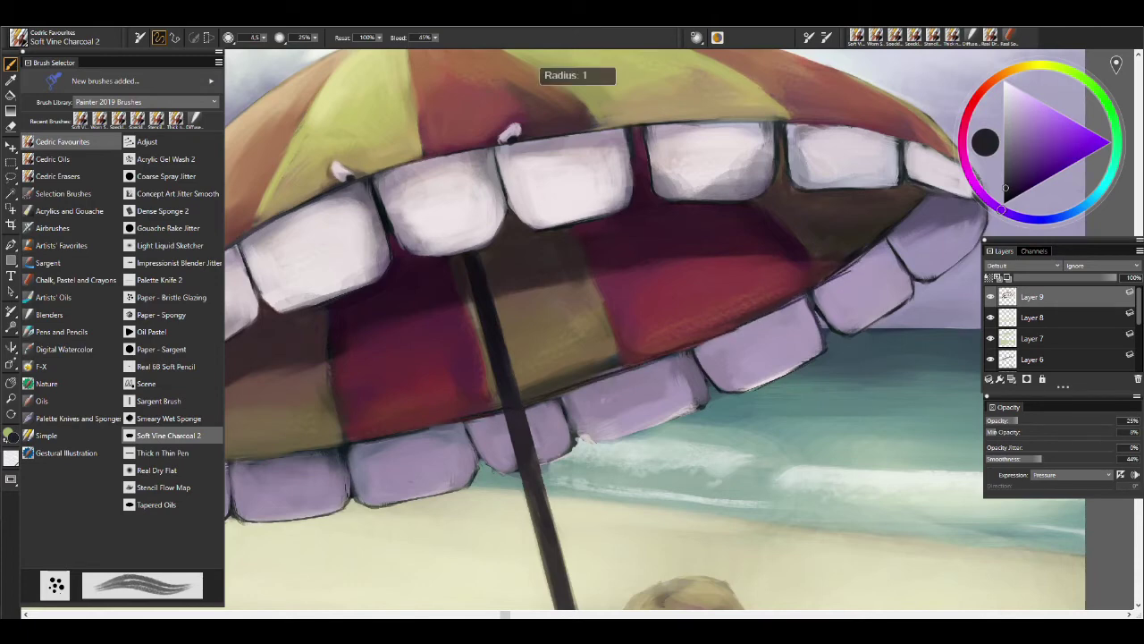
# Touch up the lower edges of the ochre and red inner panels right of the pole with a larger brush and sampled colours.
pyautogui.keyDown('alt'); pyautogui.click(853, 272); pyautogui.keyUp('alt')
pyautogui.press(']')
pyautogui.press(']')
pyautogui.press(']')
pyautogui.keyDown('alt'); pyautogui.click(640, 364); pyautogui.keyUp('alt')
pyautogui.moveTo(626, 359)
pyautogui.mouseDown()
pyautogui.moveTo(608, 375)
pyautogui.moveTo(556, 373)
pyautogui.moveTo(626, 357)
pyautogui.mouseUp()
pyautogui.press(']')
pyautogui.keyDown('alt'); pyautogui.click(617, 353); pyautogui.keyUp('alt')
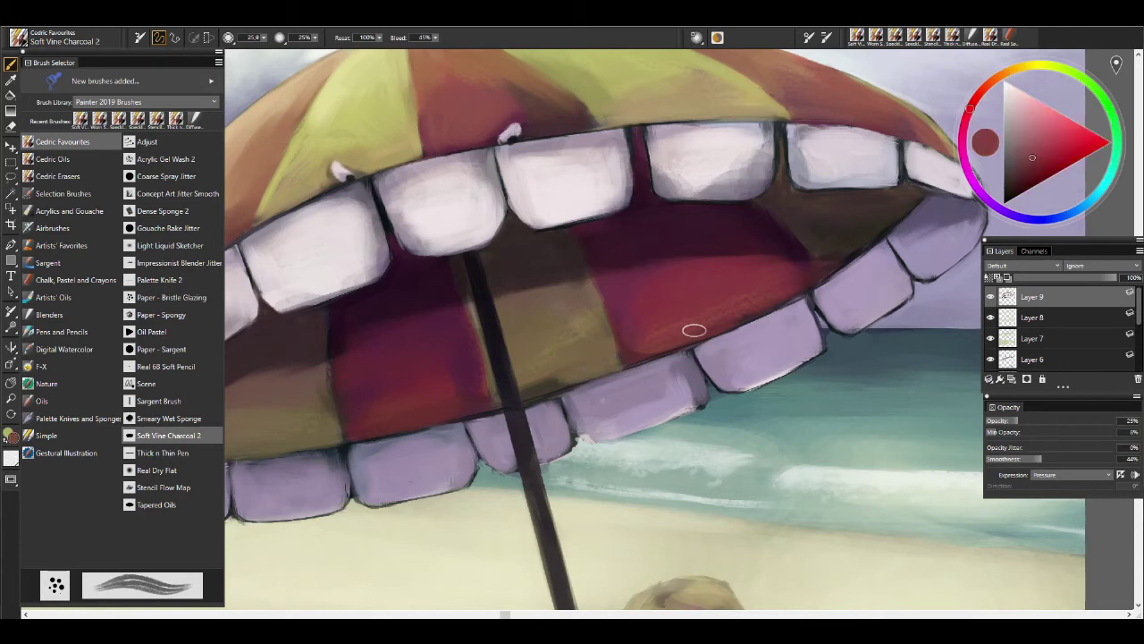
# Smooth the lavender flaps between the right tip and the pole, filling their ragged lower edges with sampled lavender.
pyautogui.keyDown('alt'); pyautogui.click(892, 247); pyautogui.keyUp('alt')
pyautogui.keyDown('alt'); pyautogui.click(885, 252); pyautogui.keyUp('alt')
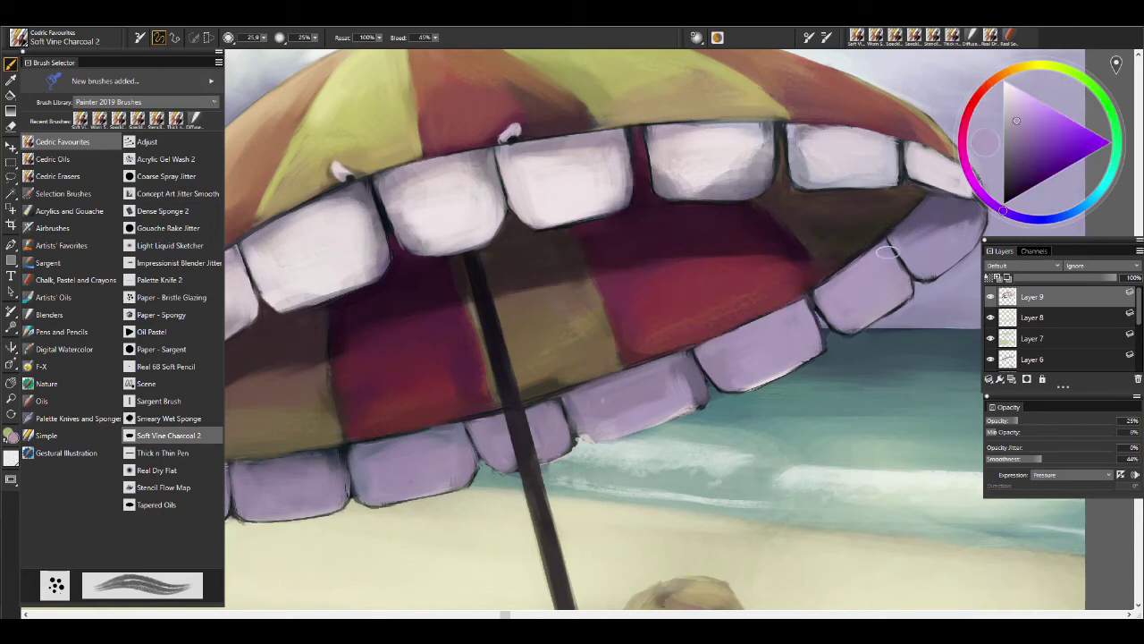
pyautogui.keyDown('alt'); pyautogui.click(853, 325); pyautogui.keyUp('alt')
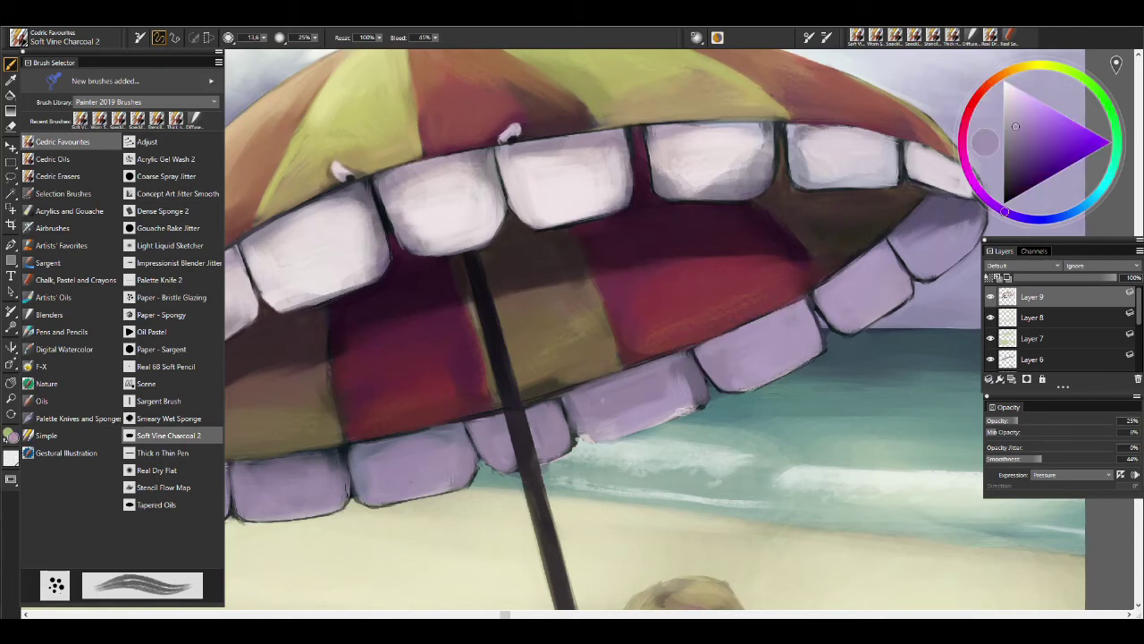
pyautogui.keyDown('alt'); pyautogui.click(686, 410); pyautogui.keyUp('alt')
pyautogui.moveTo(695, 397)
pyautogui.mouseDown()
pyautogui.moveTo(631, 404)
pyautogui.moveTo(706, 393)
pyautogui.mouseUp()
pyautogui.press('[')
pyautogui.keyDown('alt'); pyautogui.click(560, 416); pyautogui.keyUp('alt')
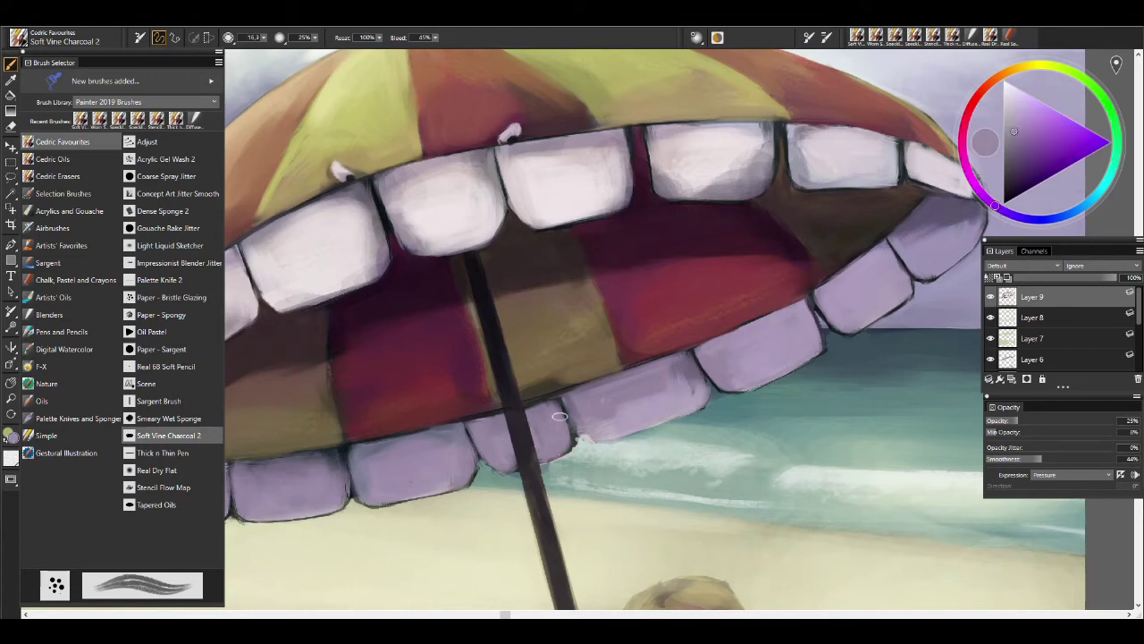
# Draw a thin dark outline under the flap right of the pole and refine the contours of the flaps beside it.
pyautogui.keyDown('alt'); pyautogui.click(581, 438); pyautogui.keyUp('alt')
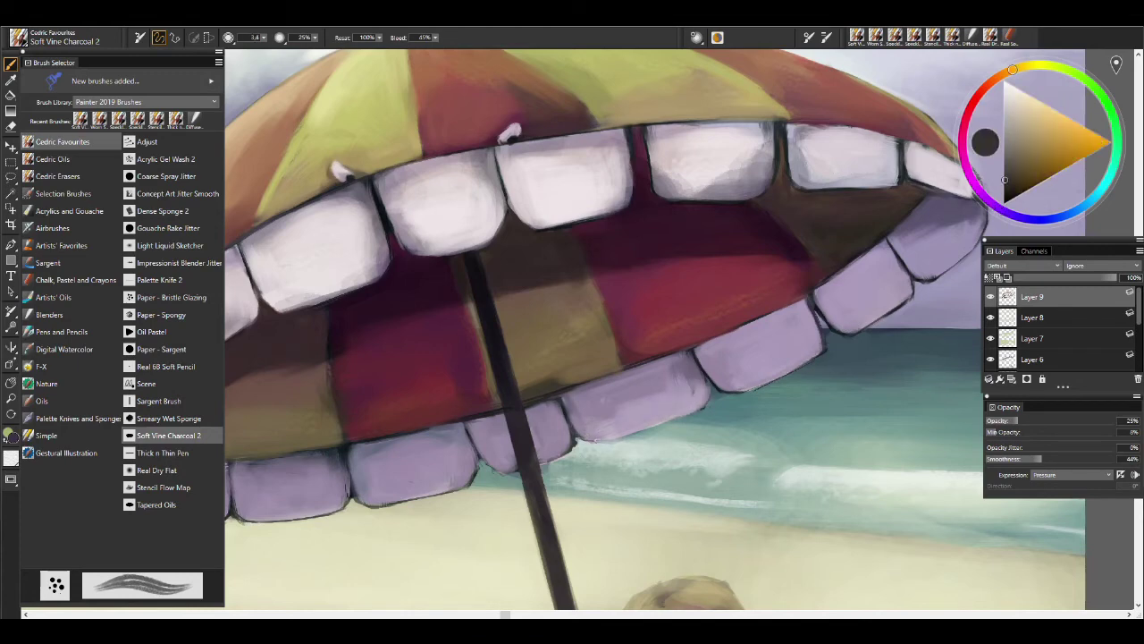
pyautogui.moveTo(581, 438); pyautogui.dragTo(715, 384)
pyautogui.keyDown('alt'); pyautogui.click(643, 413); pyautogui.keyUp('alt')
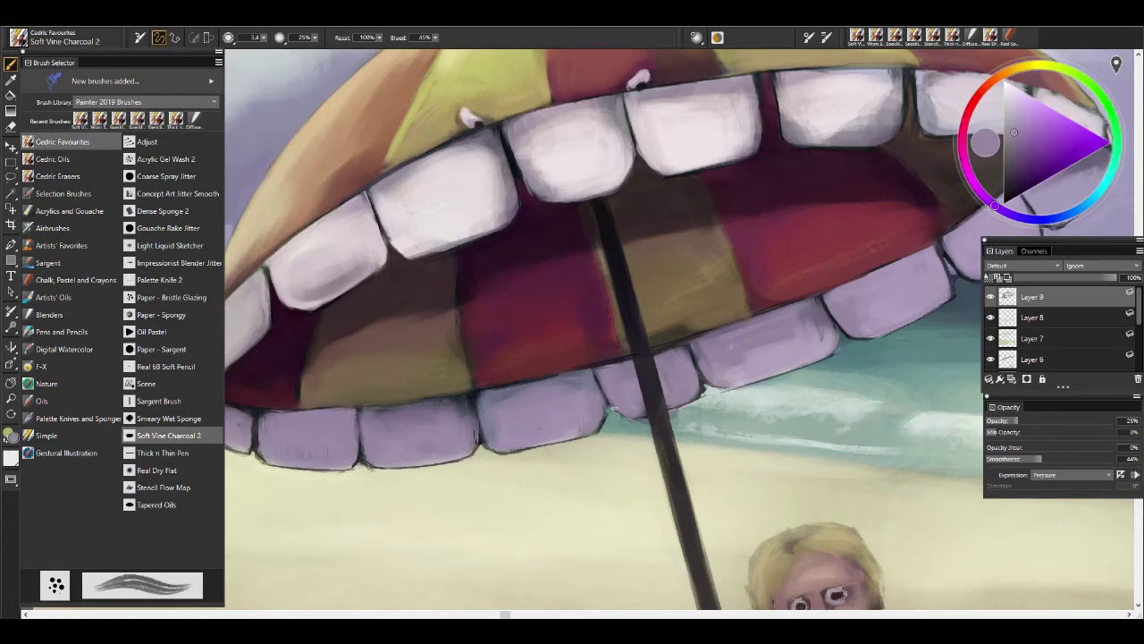
pyautogui.press(']')
pyautogui.press(']')
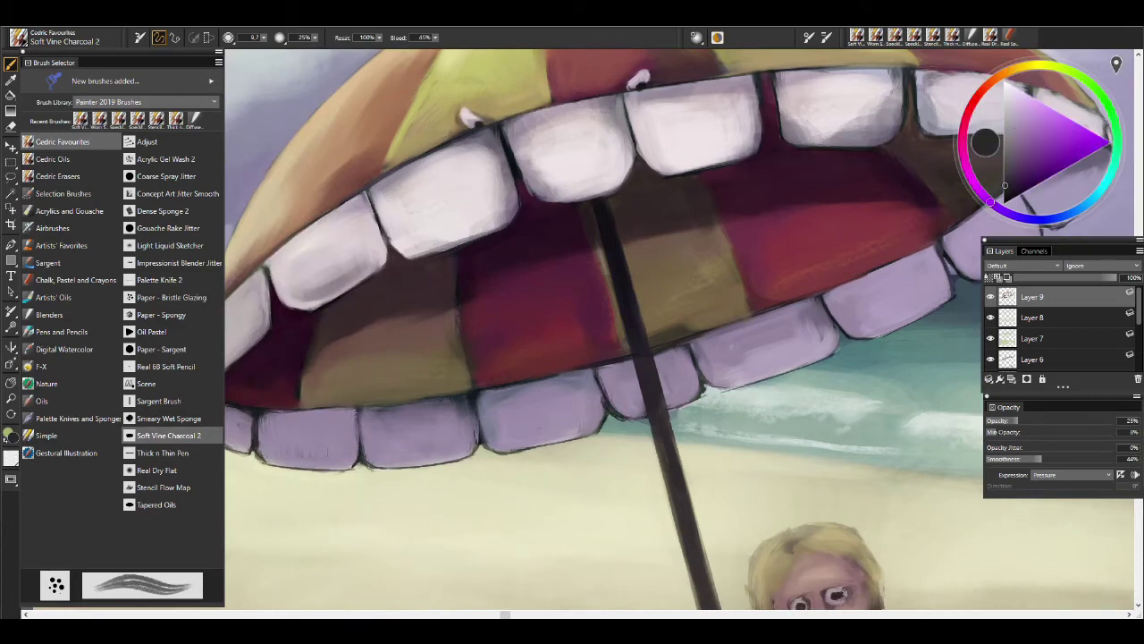
pyautogui.keyDown('alt'); pyautogui.click(595, 380); pyautogui.keyUp('alt')
# Clean up the water's edge beneath the flaps right of the pole using Speckle Sticky Bristle and sampled sea greens.
pyautogui.press('m')
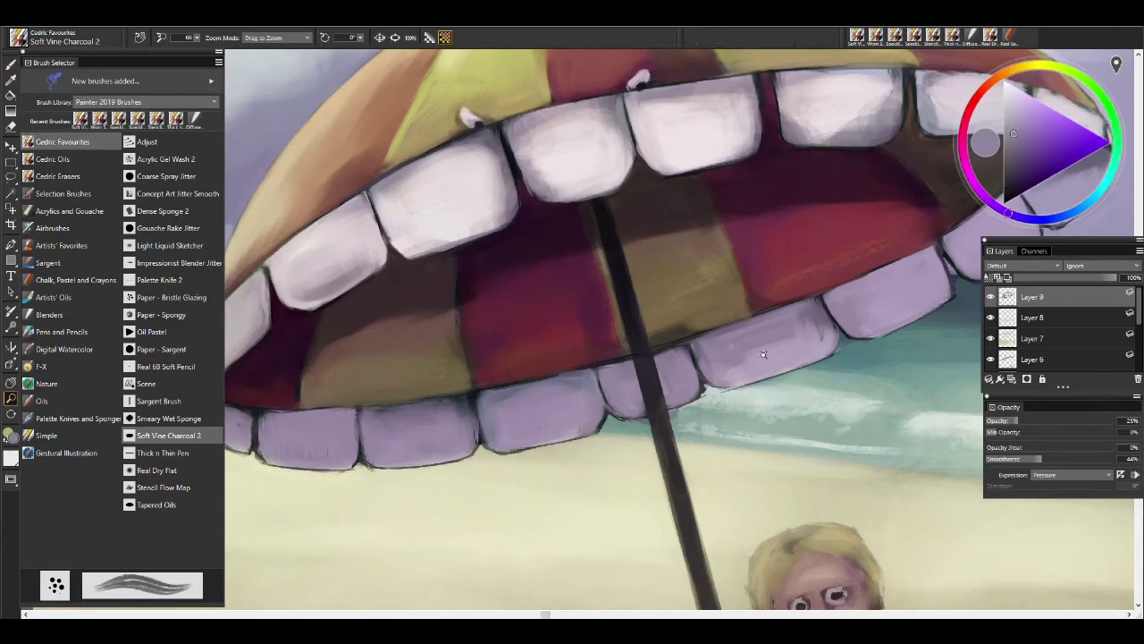
pyautogui.keyDown('alt'); pyautogui.click(766, 350); pyautogui.keyUp('alt')
pyautogui.click(667, 366)
pyautogui.press('b')
pyautogui.keyDown('alt'); pyautogui.click(733, 338); pyautogui.keyUp('alt')
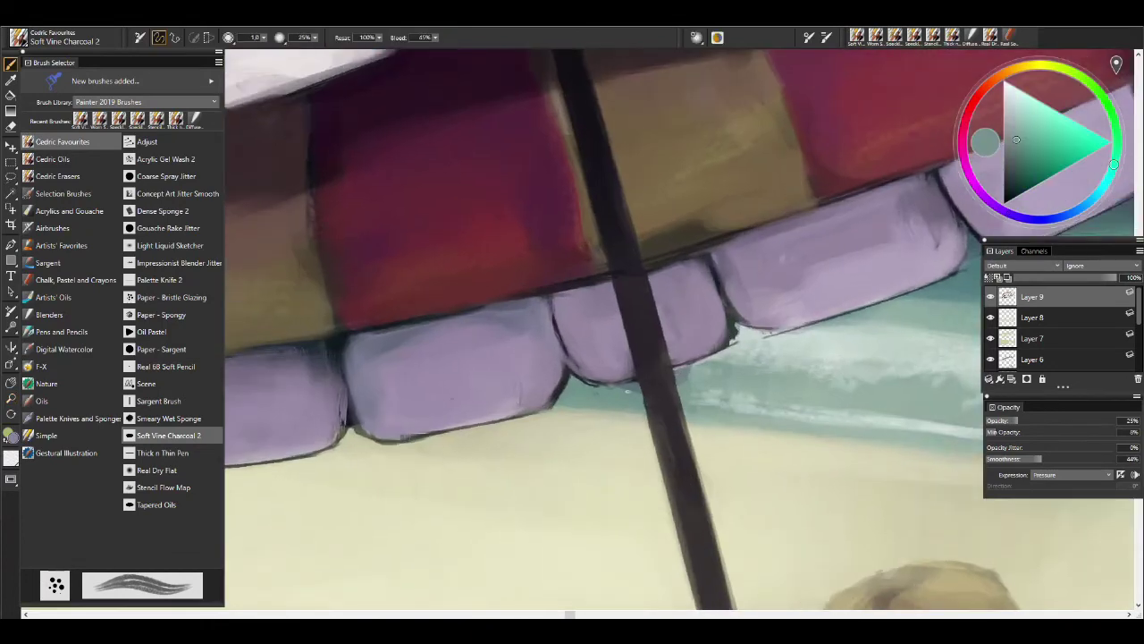
pyautogui.press('/')
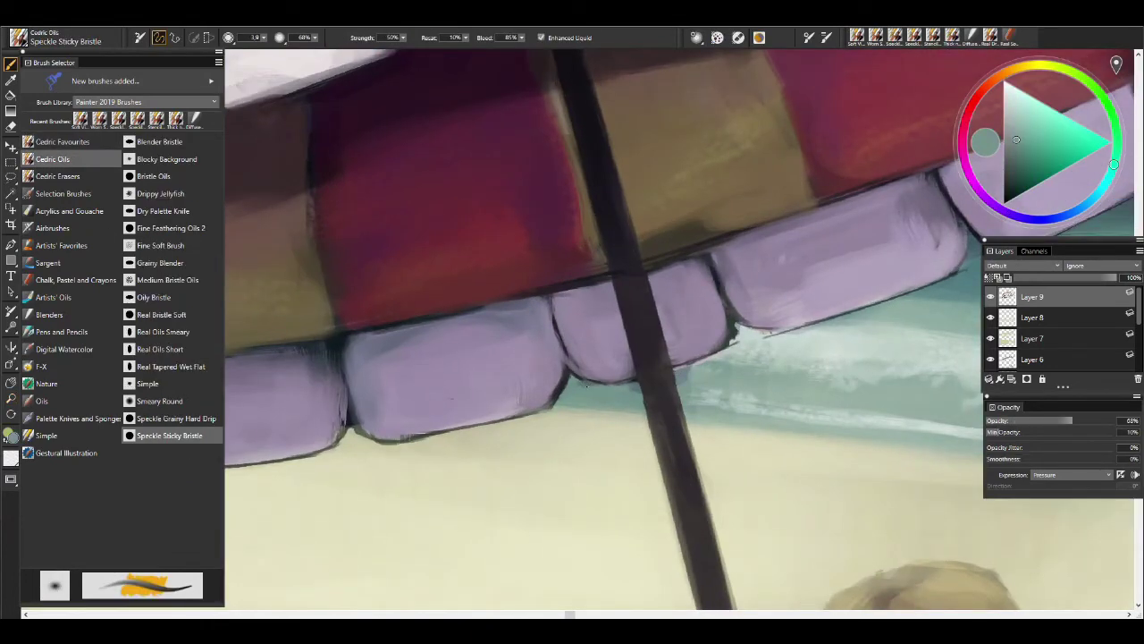
pyautogui.keyDown('alt'); pyautogui.click(702, 376); pyautogui.keyUp('alt')
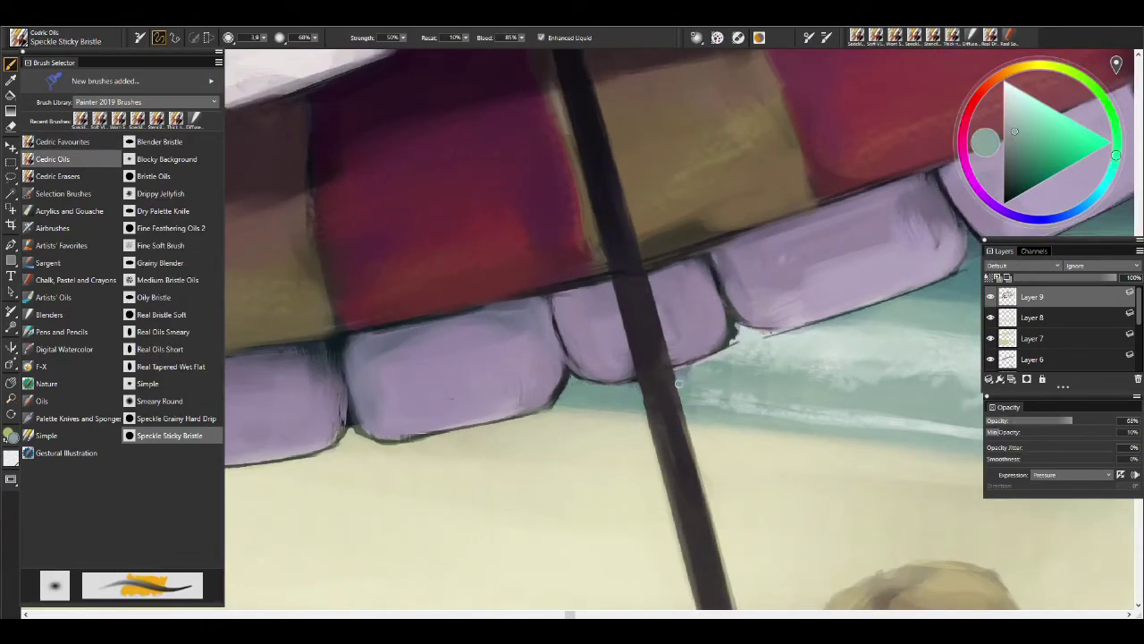
pyautogui.keyDown('alt'); pyautogui.click(792, 336); pyautogui.keyUp('alt')
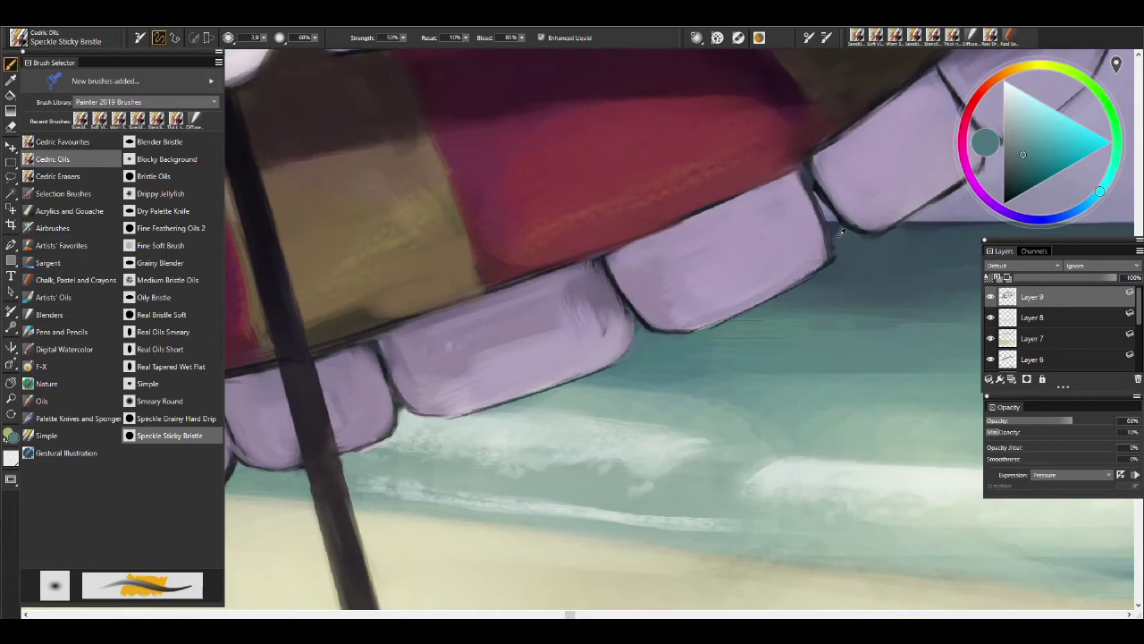
pyautogui.keyDown('alt'); pyautogui.click(843, 233); pyautogui.keyUp('alt')
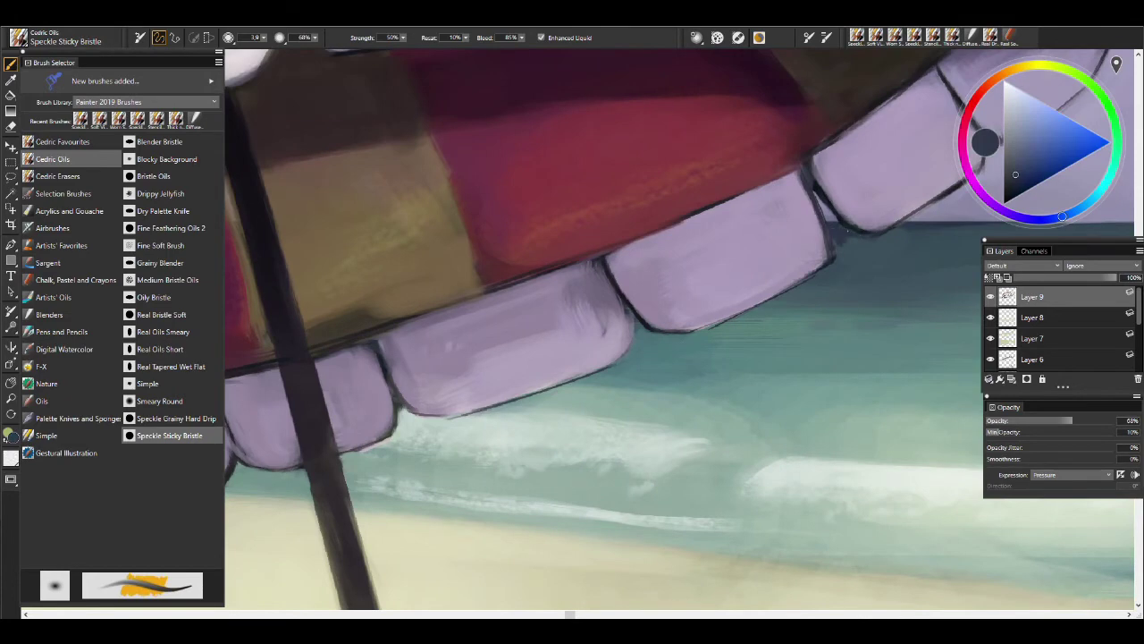
# Blend the sea and shoreline left of the umbrella with Speckle Sticky Bristle, using sampled grey-blue and pale sand colours.
pyautogui.press('m')
pyautogui.hotkey('ctrl', '0')
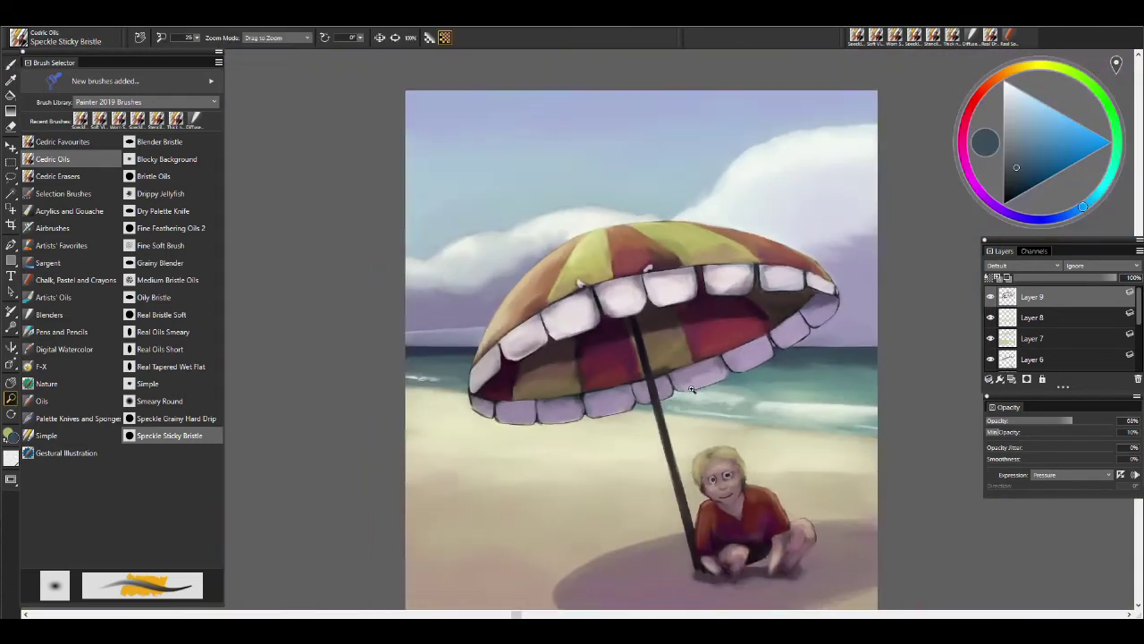
pyautogui.click(483, 323)
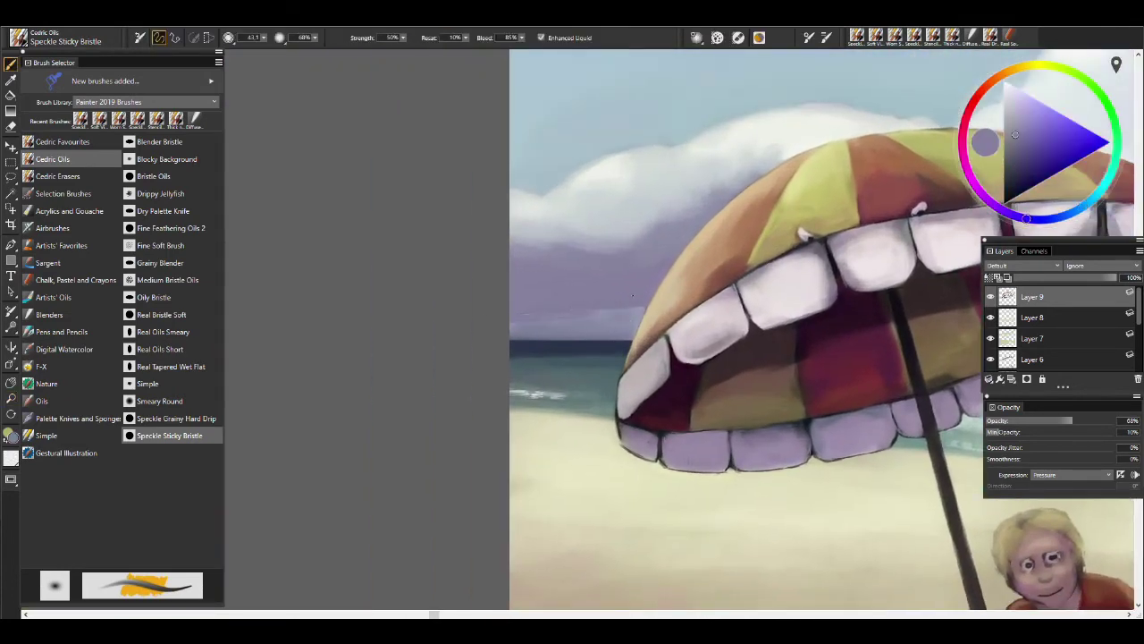
pyautogui.keyDown('alt'); pyautogui.click(572, 358); pyautogui.keyUp('alt')
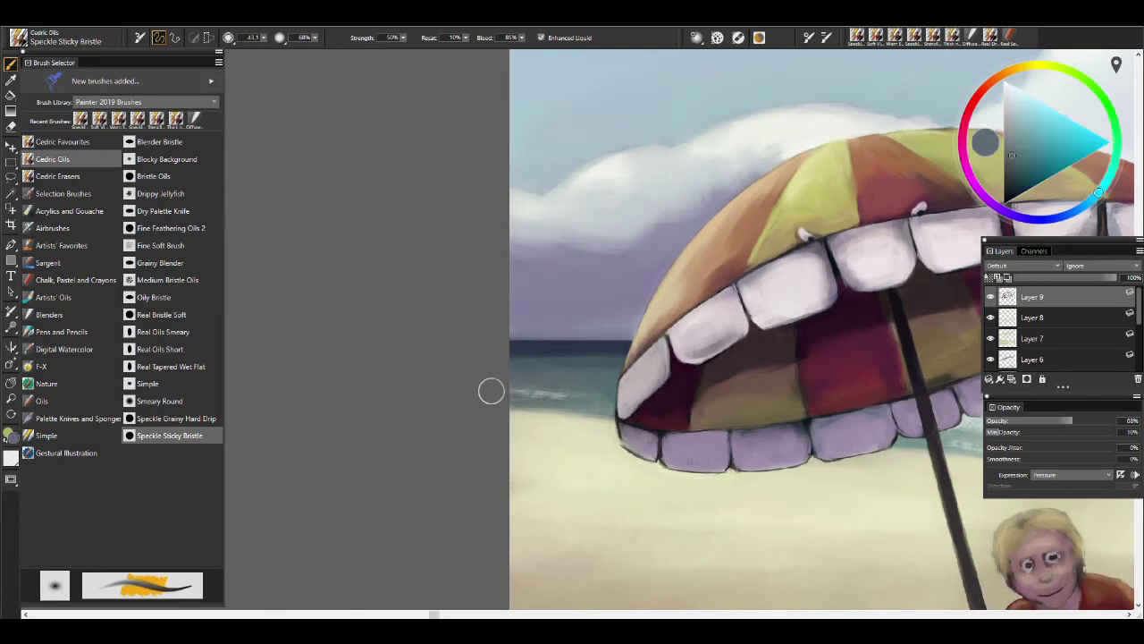
pyautogui.press('m')
pyautogui.hotkey('ctrl', '0')
pyautogui.click(496, 300)
pyautogui.press('b')
pyautogui.keyDown('alt'); pyautogui.click(468, 396); pyautogui.keyUp('alt')
pyautogui.moveTo(462, 399); pyautogui.dragTo(411, 402)
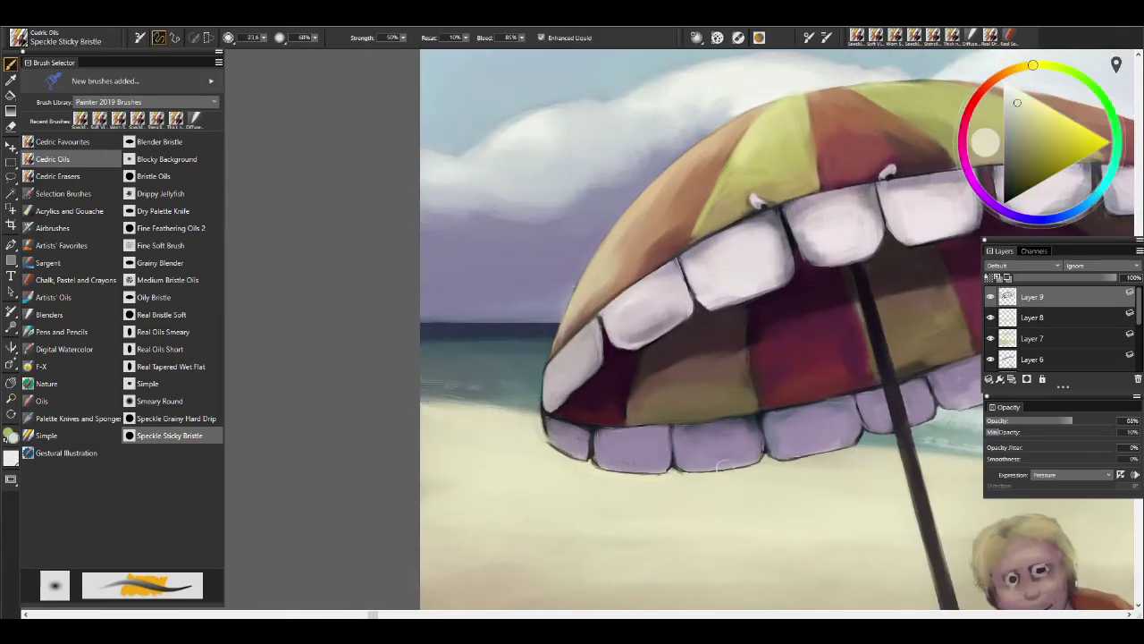
# Rotate the canvas and brighten the breaking wave right of the pole with off-white foam, using a small Speckle Sticky Bristle.
pyautogui.moveTo(874, 455); pyautogui.dragTo(531, 375)
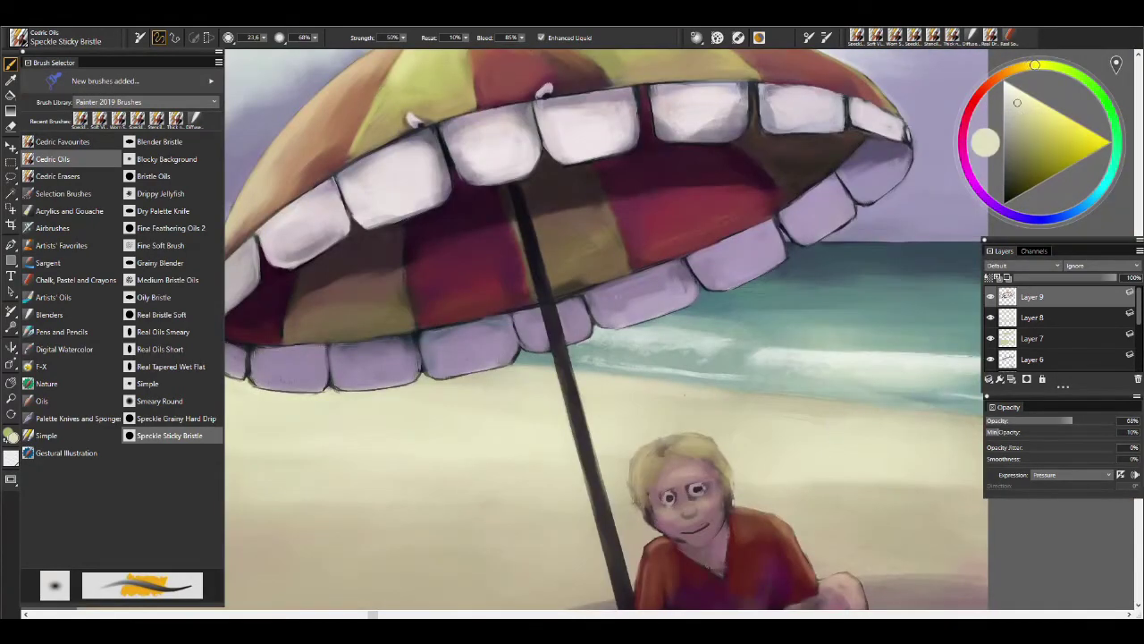
pyautogui.press('/')
pyautogui.moveTo(962, 430); pyautogui.dragTo(779, 411)
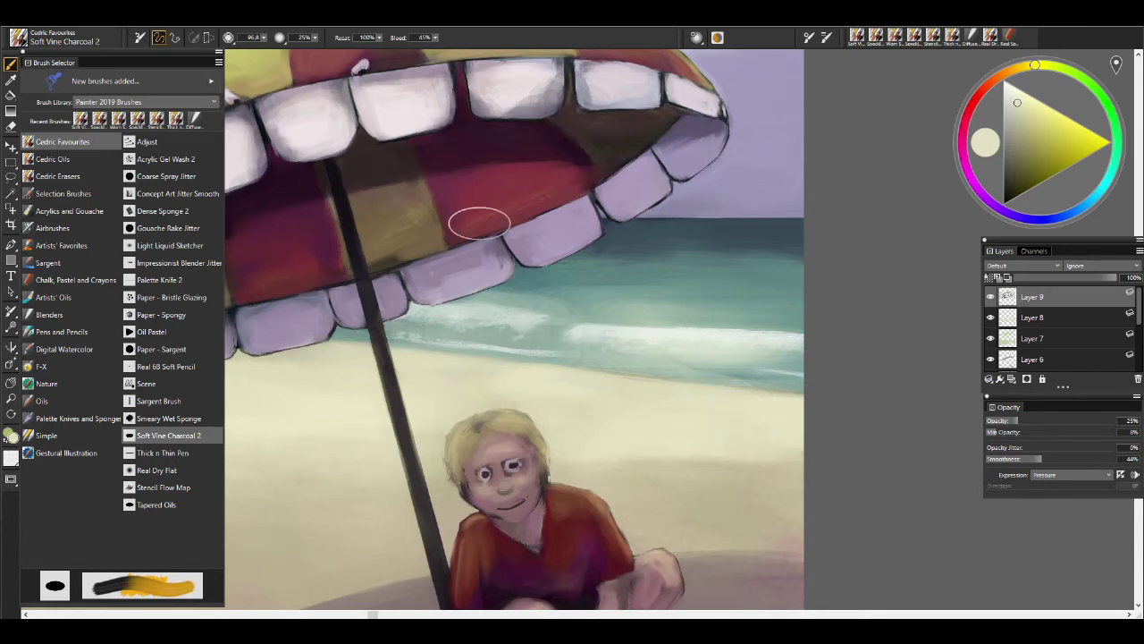
pyautogui.press('/')
pyautogui.moveTo(700, 336)
pyautogui.mouseDown()
pyautogui.moveTo(703, 388)
pyautogui.moveTo(696, 357)
pyautogui.mouseUp()
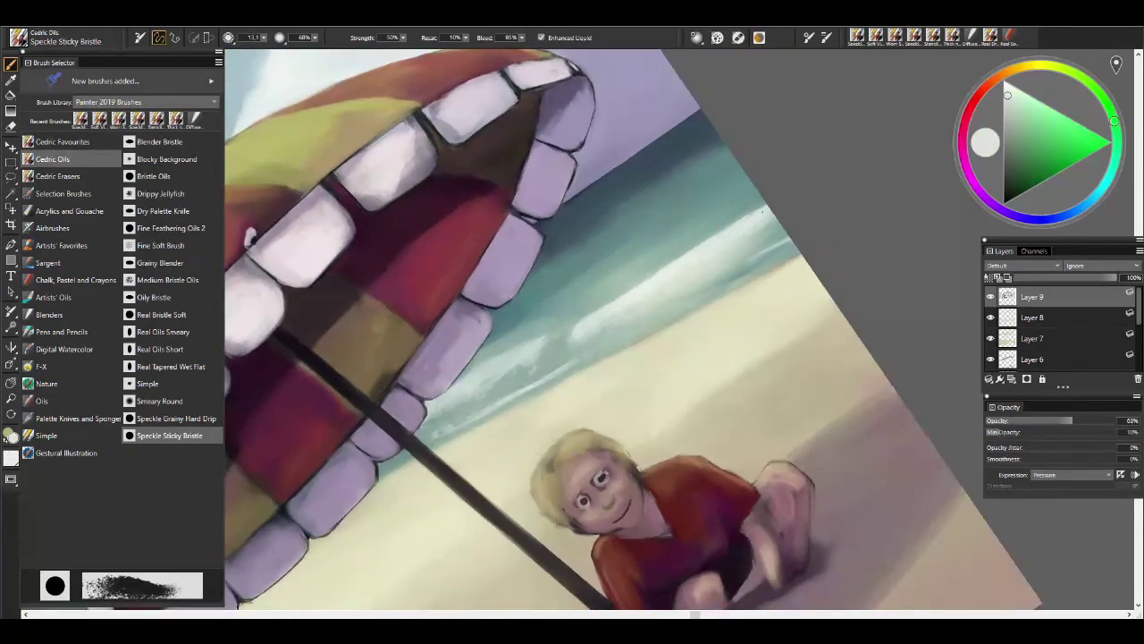
pyautogui.press('[')
pyautogui.press('[')
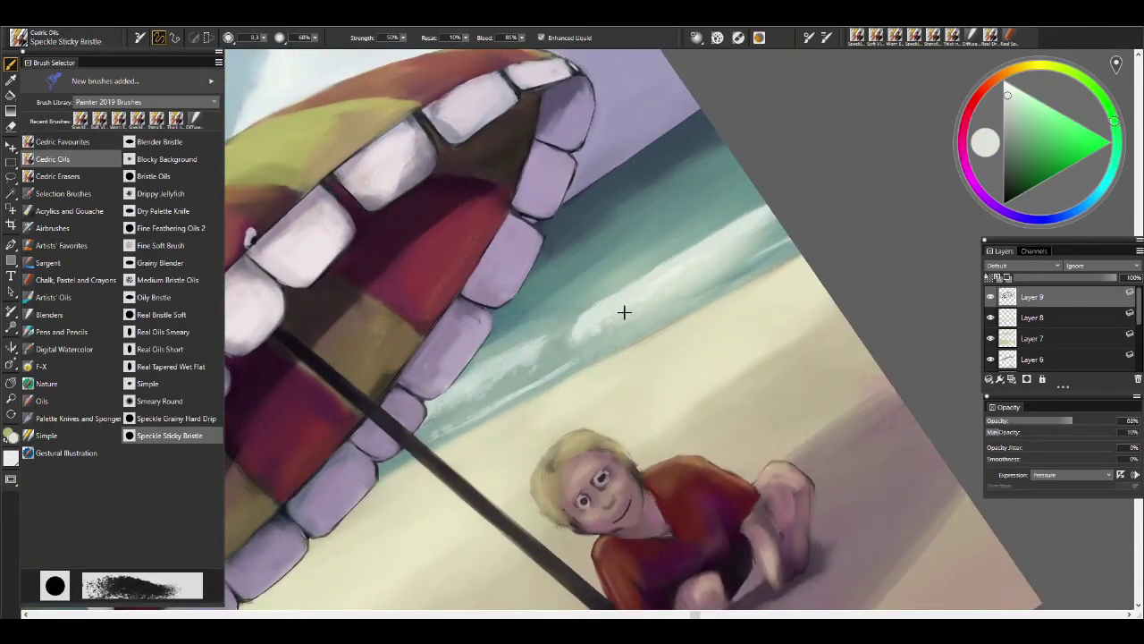
pyautogui.moveTo(524, 348); pyautogui.dragTo(438, 406)
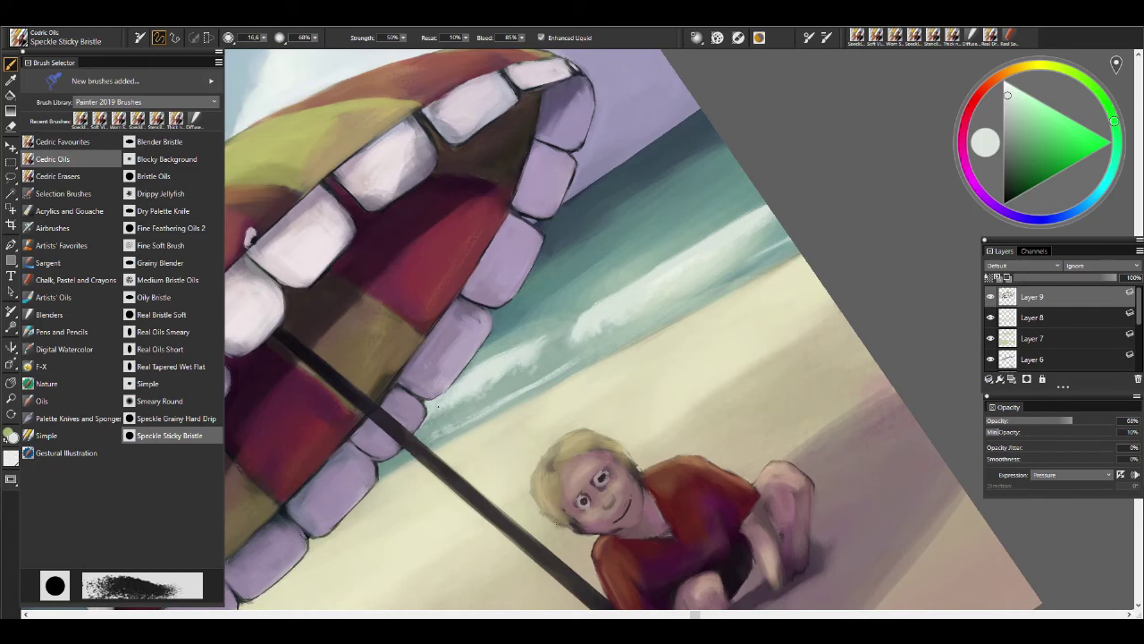
# Build up the foam crests right of the pole with a larger brush, using sampled pale green and off-white.
pyautogui.keyDown('alt'); pyautogui.click(483, 407); pyautogui.keyUp('alt')
pyautogui.press(']')
pyautogui.press(']')
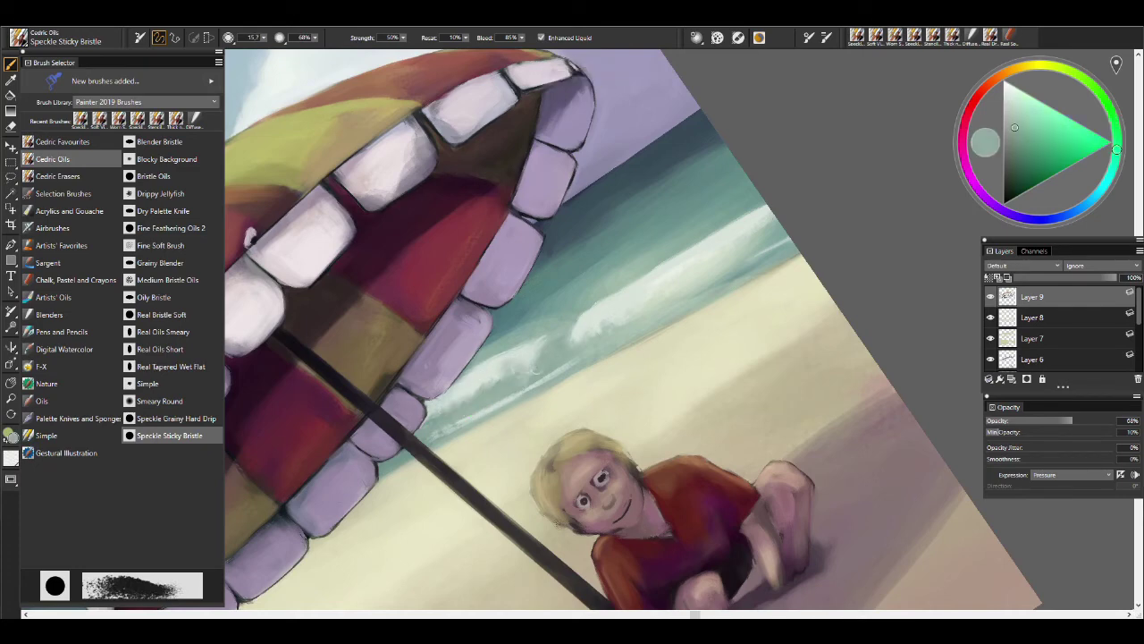
pyautogui.press(']')
pyautogui.keyDown('alt'); pyautogui.click(676, 299); pyautogui.keyUp('alt')
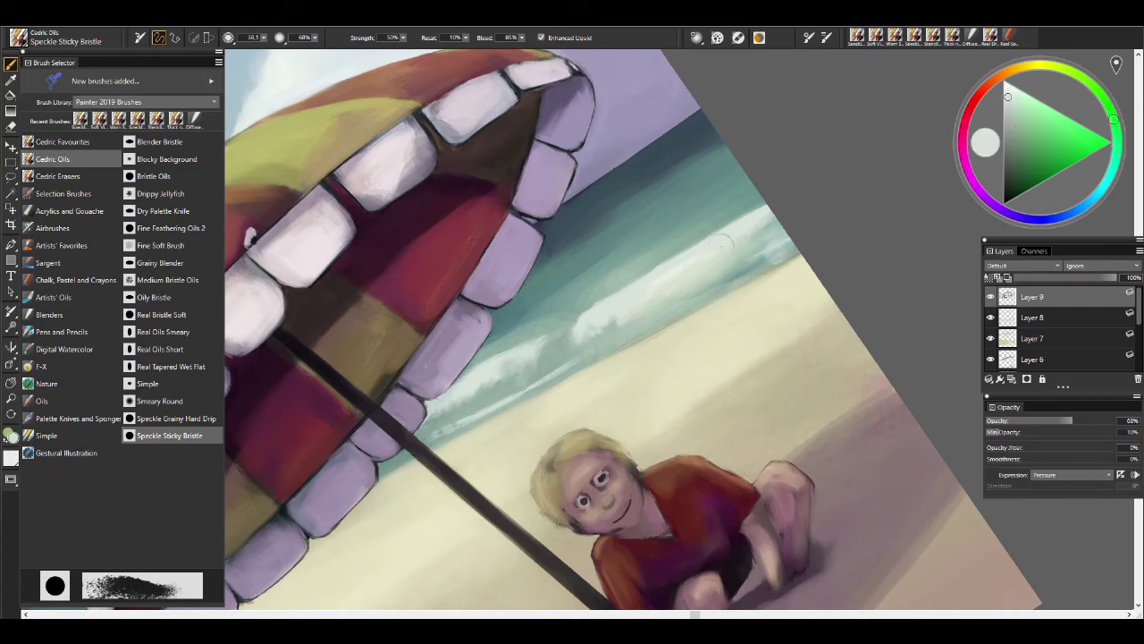
pyautogui.moveTo(626, 317); pyautogui.dragTo(541, 329)
# Shade the gap between the two foam crests with sampled teal and soften the waves' upper edges with sampled greens.
pyautogui.keyDown('alt'); pyautogui.click(547, 355); pyautogui.keyUp('alt')
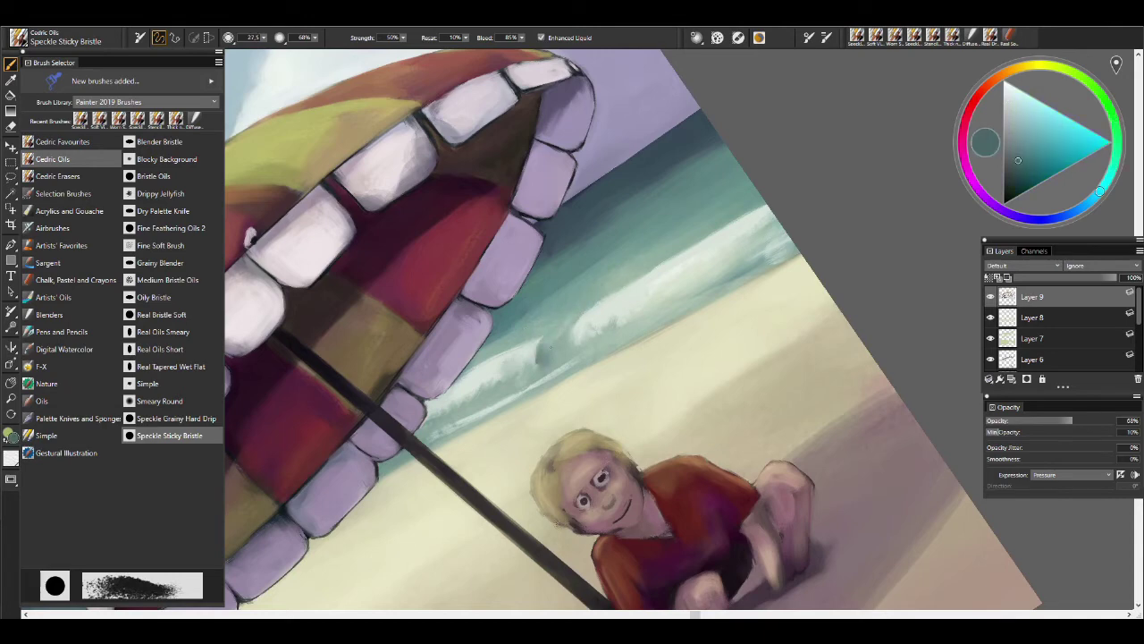
pyautogui.keyDown('alt'); pyautogui.click(702, 270); pyautogui.keyUp('alt')
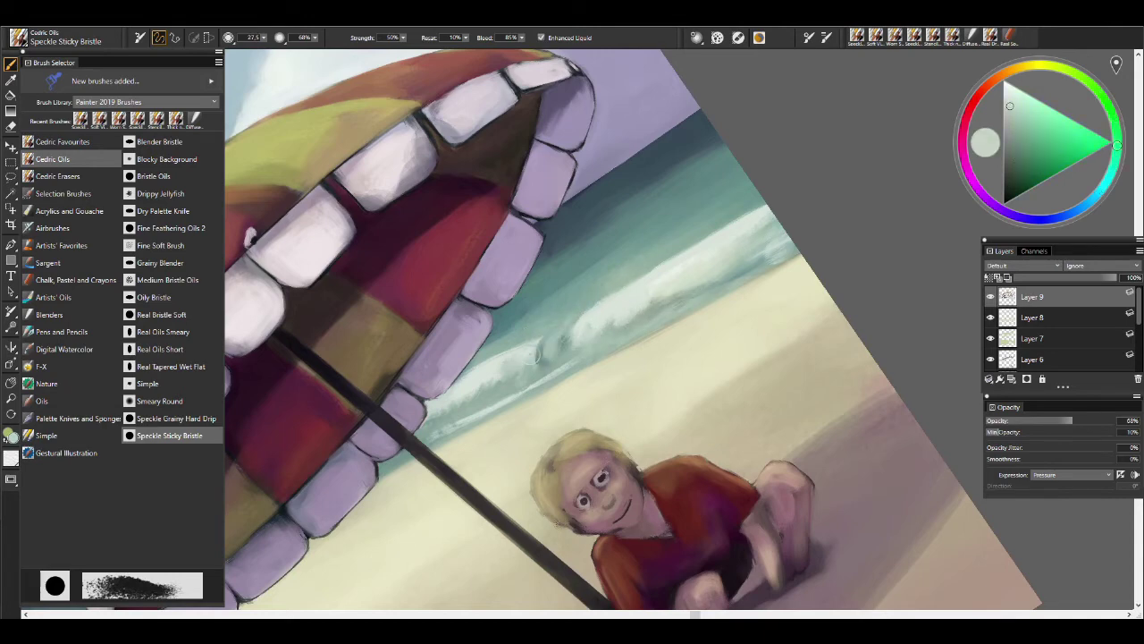
pyautogui.keyDown('alt'); pyautogui.click(505, 342); pyautogui.keyUp('alt')
pyautogui.moveTo(738, 221); pyautogui.dragTo(607, 290)
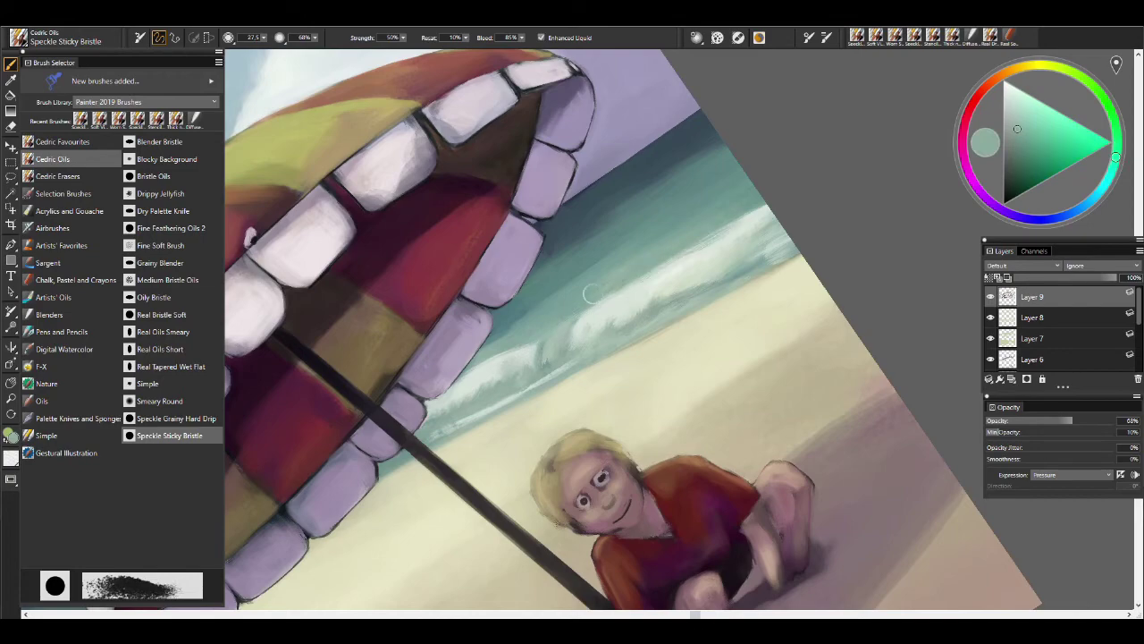
# Deepen the trough between the foam crests and shade the water below them with Thick n Thin Pen and sampled sea greens.
pyautogui.hotkey('ctrl', '0')
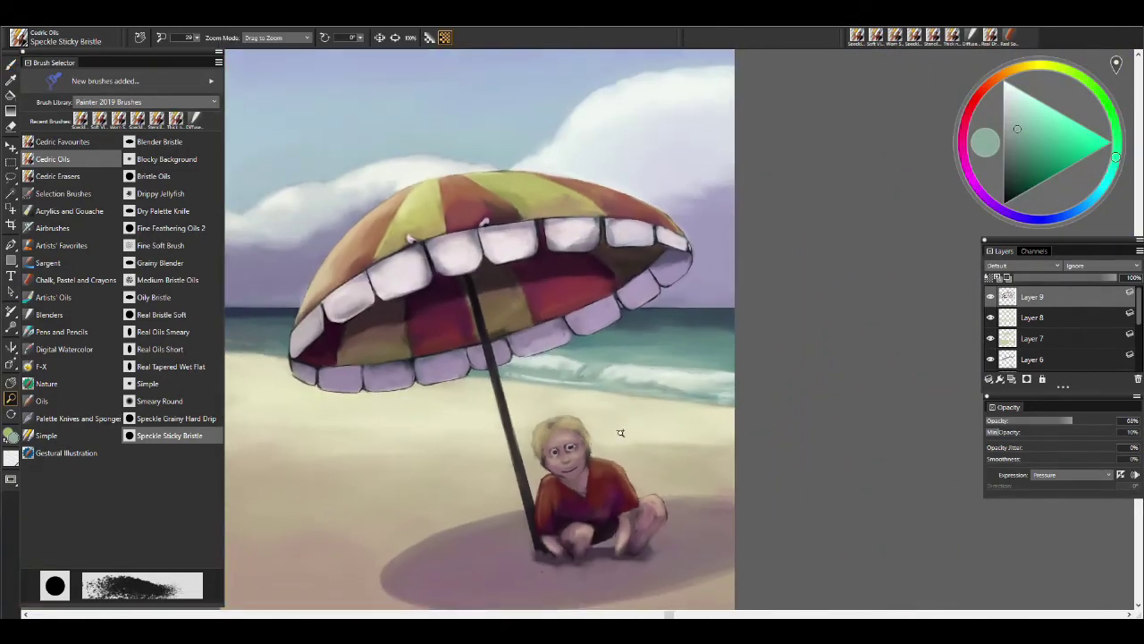
pyautogui.click(676, 428)
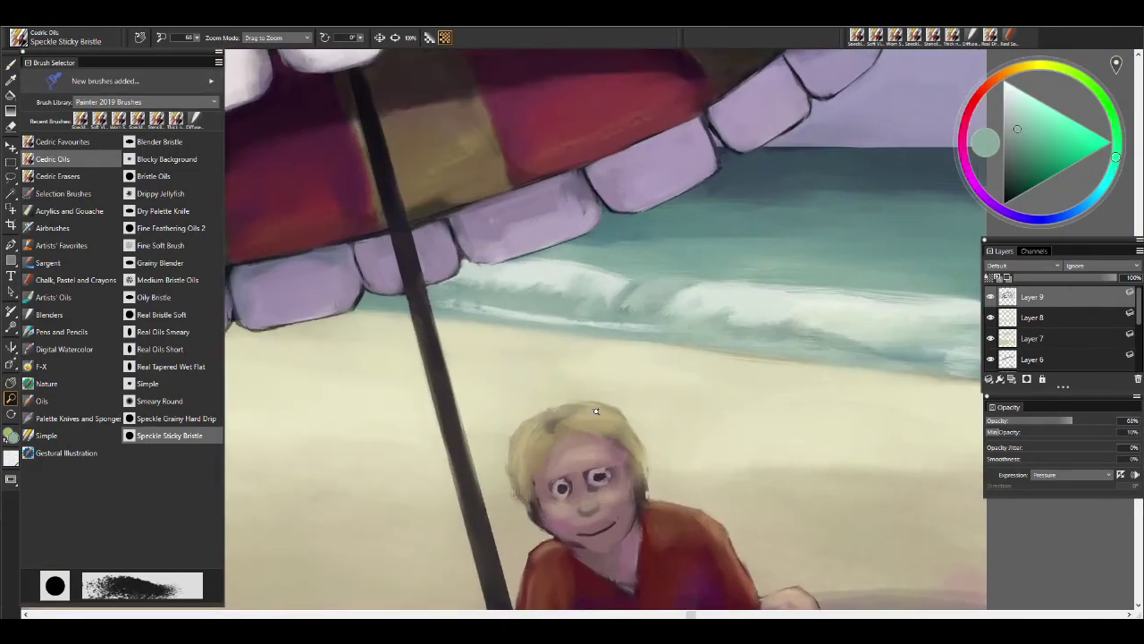
pyautogui.press('b')
pyautogui.keyDown('alt'); pyautogui.click(647, 269); pyautogui.keyUp('alt')
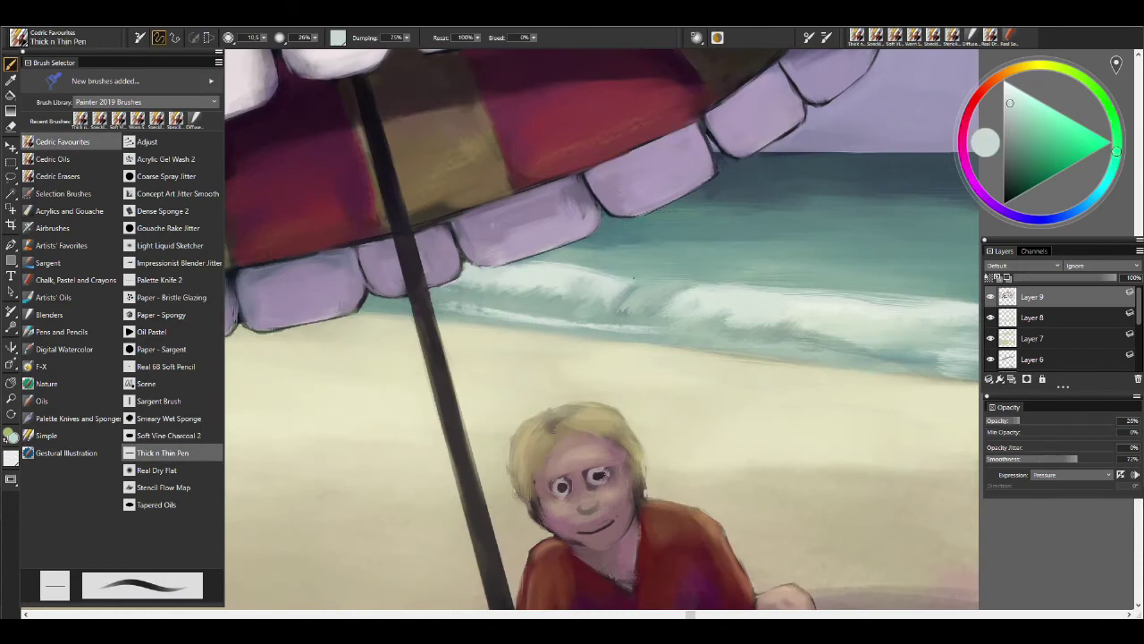
pyautogui.keyDown('alt'); pyautogui.click(630, 266); pyautogui.keyUp('alt')
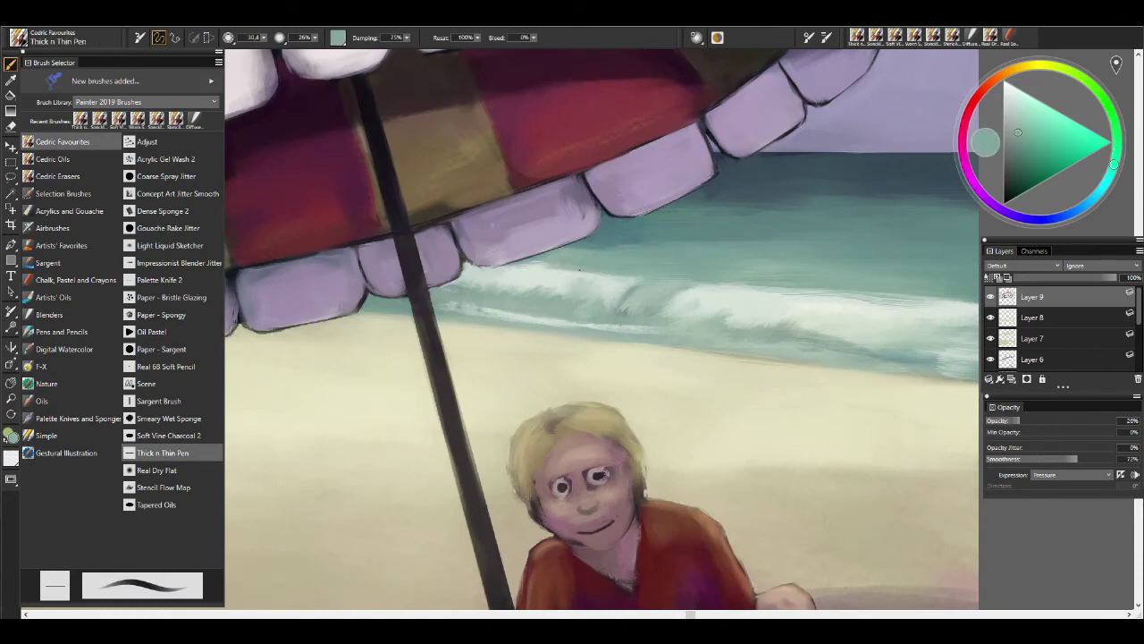
pyautogui.keyDown('alt'); pyautogui.click(637, 301); pyautogui.keyUp('alt')
pyautogui.moveTo(644, 304); pyautogui.dragTo(550, 302)
pyautogui.moveTo(631, 285)
pyautogui.mouseDown()
pyautogui.moveTo(661, 313)
pyautogui.moveTo(710, 314)
pyautogui.mouseUp()
pyautogui.keyDown('alt'); pyautogui.click(617, 304); pyautogui.keyUp('alt')
pyautogui.keyDown('alt'); pyautogui.click(626, 303); pyautogui.keyUp('alt')
pyautogui.moveTo(876, 344); pyautogui.dragTo(686, 311)
pyautogui.moveTo(758, 317); pyautogui.dragTo(659, 312)
pyautogui.keyDown('alt'); pyautogui.click(661, 304); pyautogui.keyUp('alt')
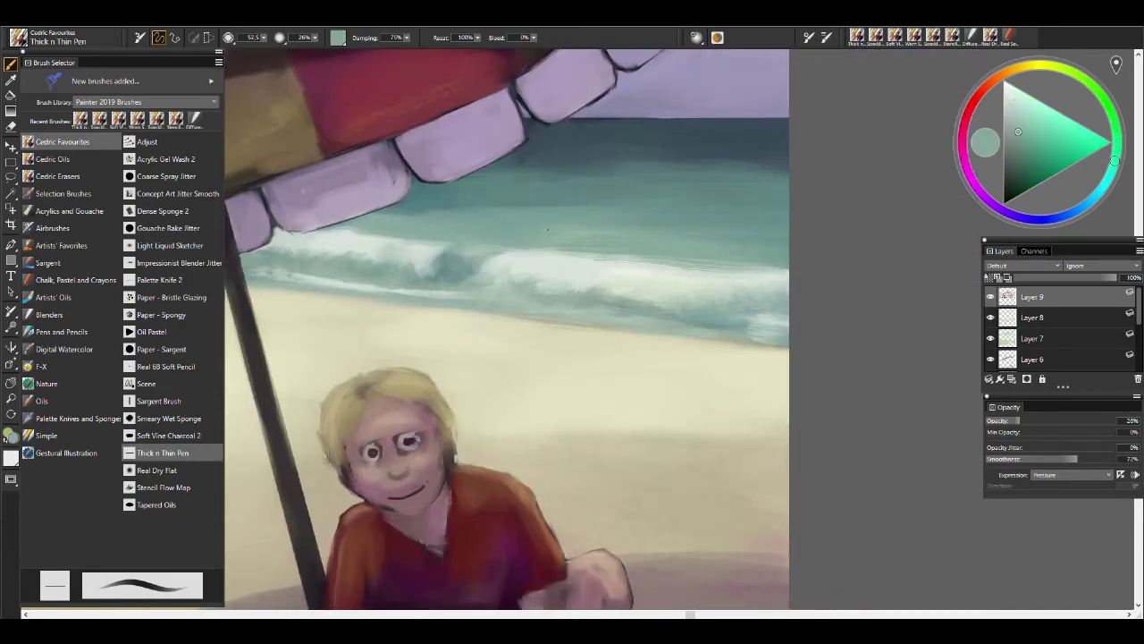
# Add speckled off-white spray along the waves right of the pole with Stencil Flow Map, and restore the pole's dark edge.
pyautogui.keyDown('alt'); pyautogui.click(505, 257); pyautogui.keyUp('alt')
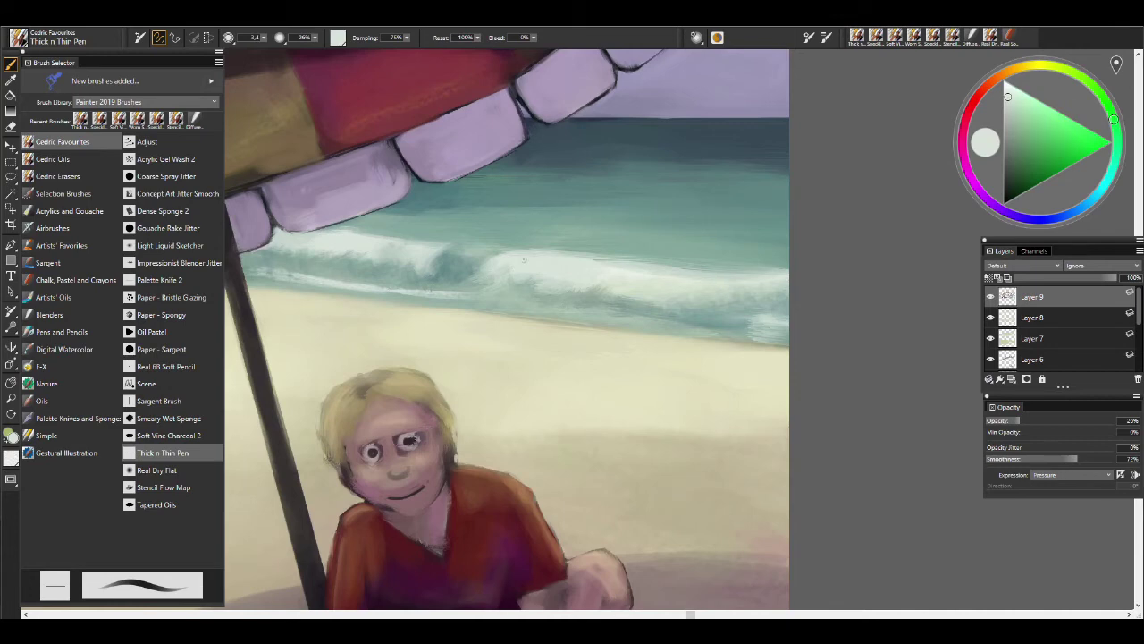
pyautogui.press('/')
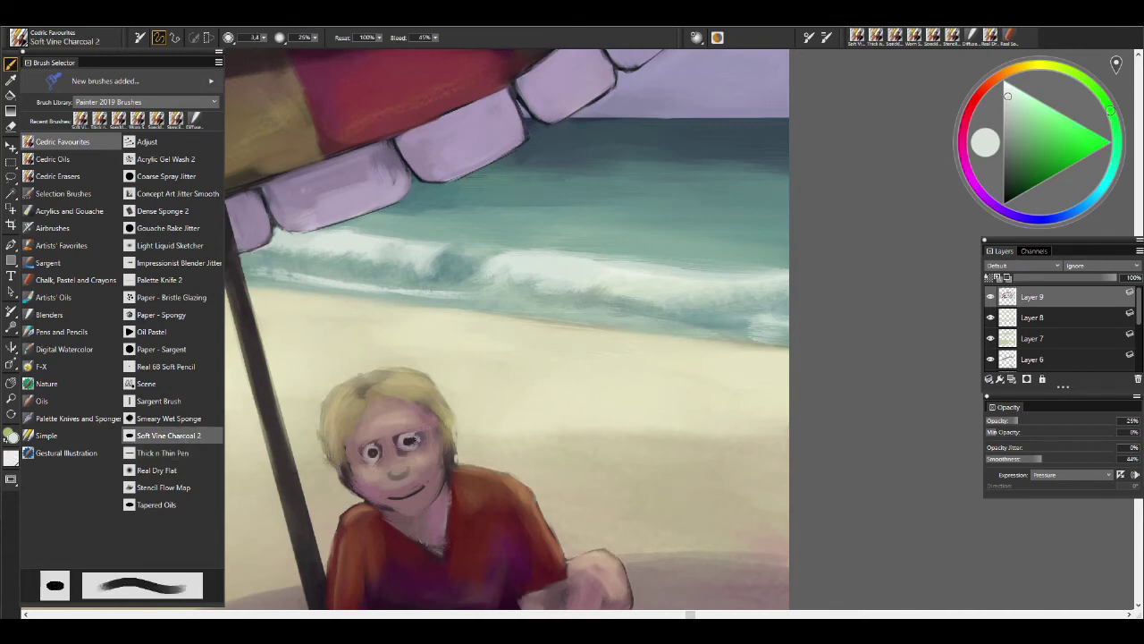
pyautogui.press('/')
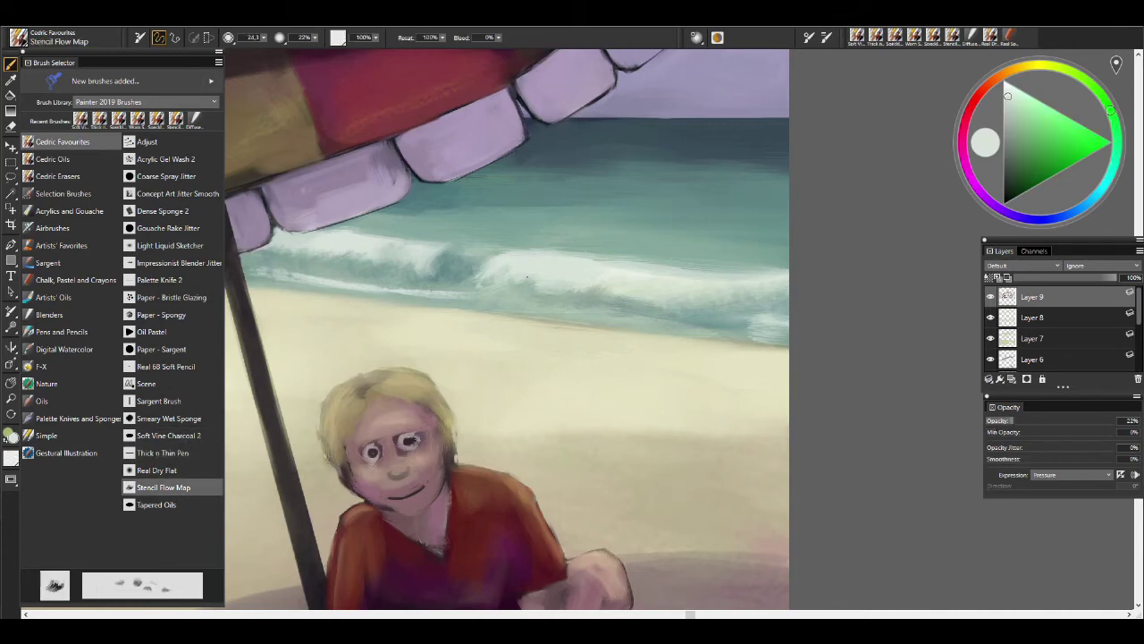
pyautogui.moveTo(648, 297); pyautogui.dragTo(733, 300)
pyautogui.moveTo(588, 297); pyautogui.dragTo(744, 309)
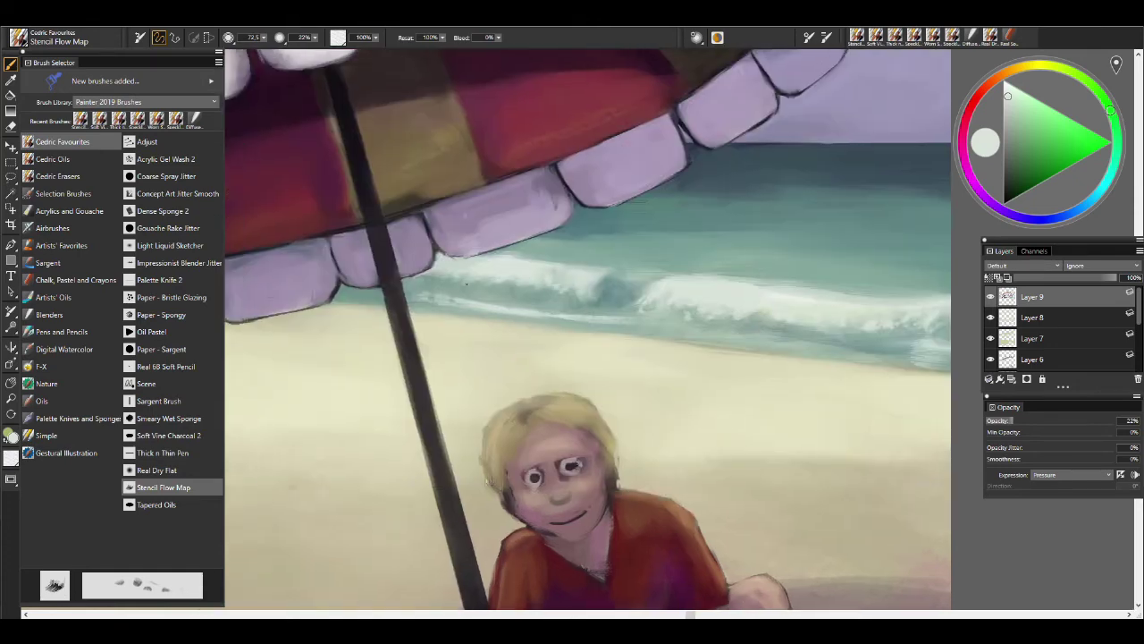
pyautogui.moveTo(567, 281); pyautogui.dragTo(438, 259)
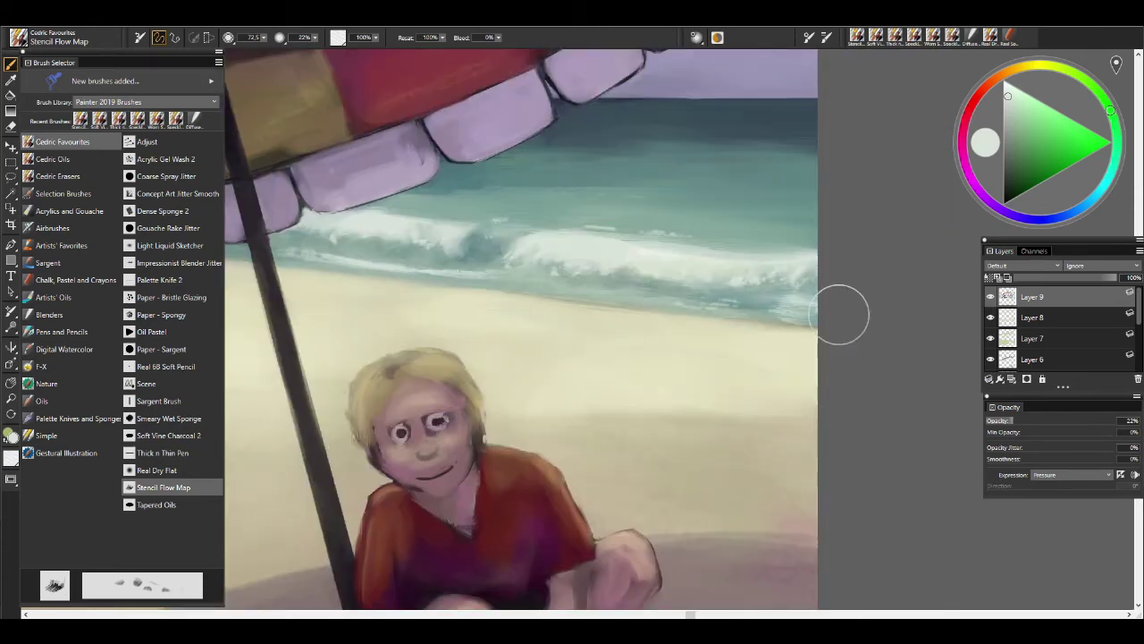
pyautogui.moveTo(235, 243); pyautogui.dragTo(449, 288)
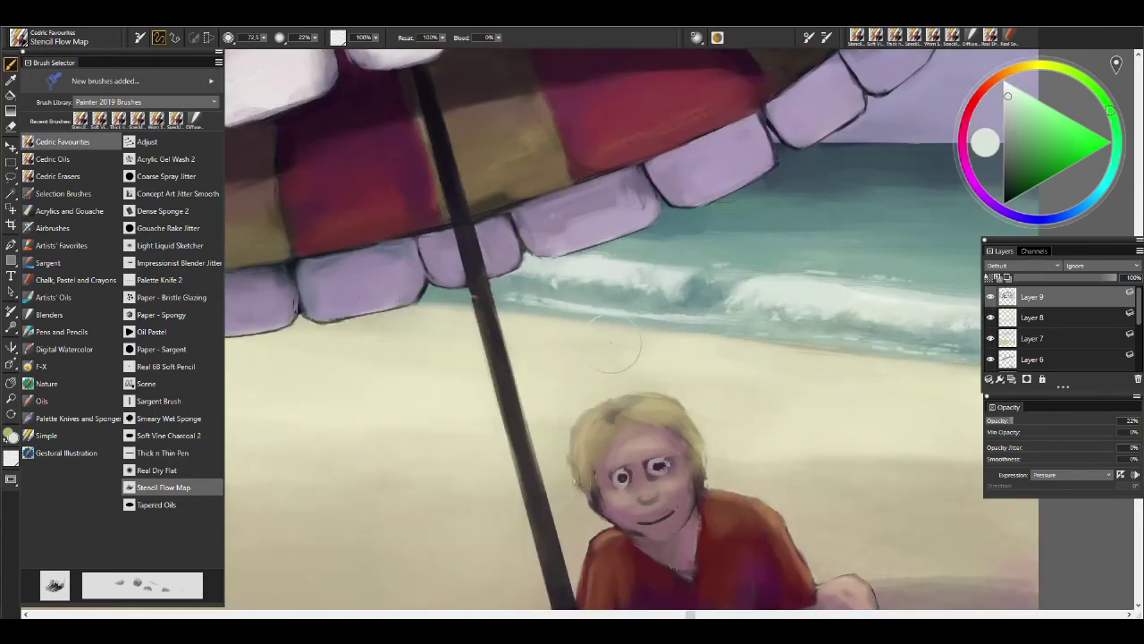
pyautogui.press('/')
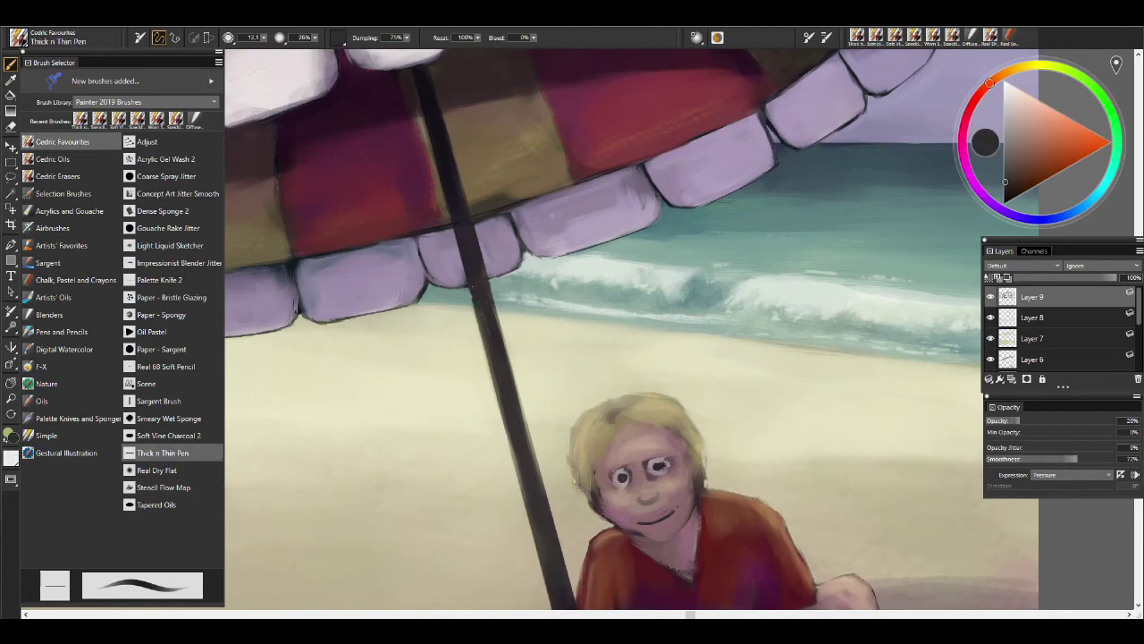
# Scatter off-white foam flecks over the sea left of the umbrella with Stencil Flow Map.
pyautogui.press('m')
pyautogui.hotkey('ctrl', '0')
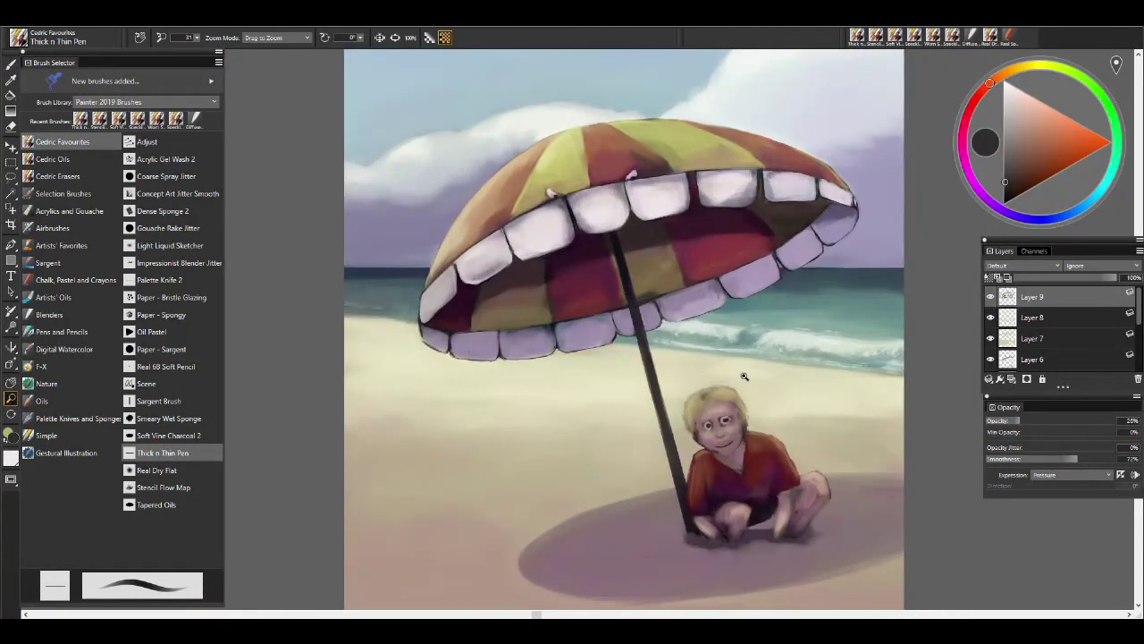
pyautogui.click(423, 364)
pyautogui.press('/')
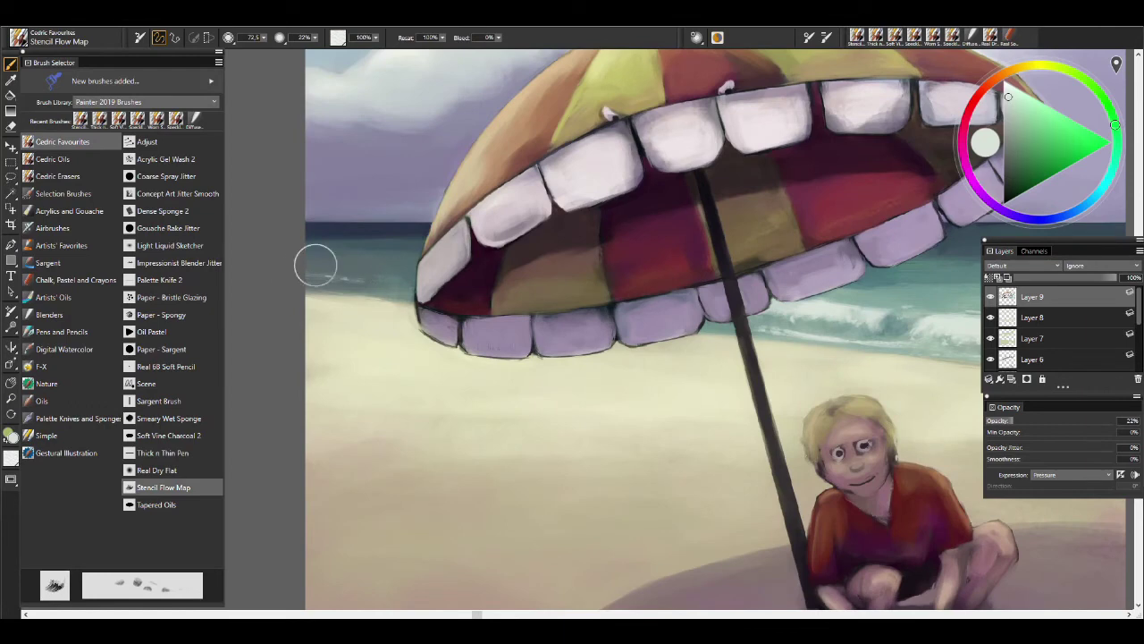
pyautogui.moveTo(424, 283); pyautogui.dragTo(393, 276)
pyautogui.press('/')
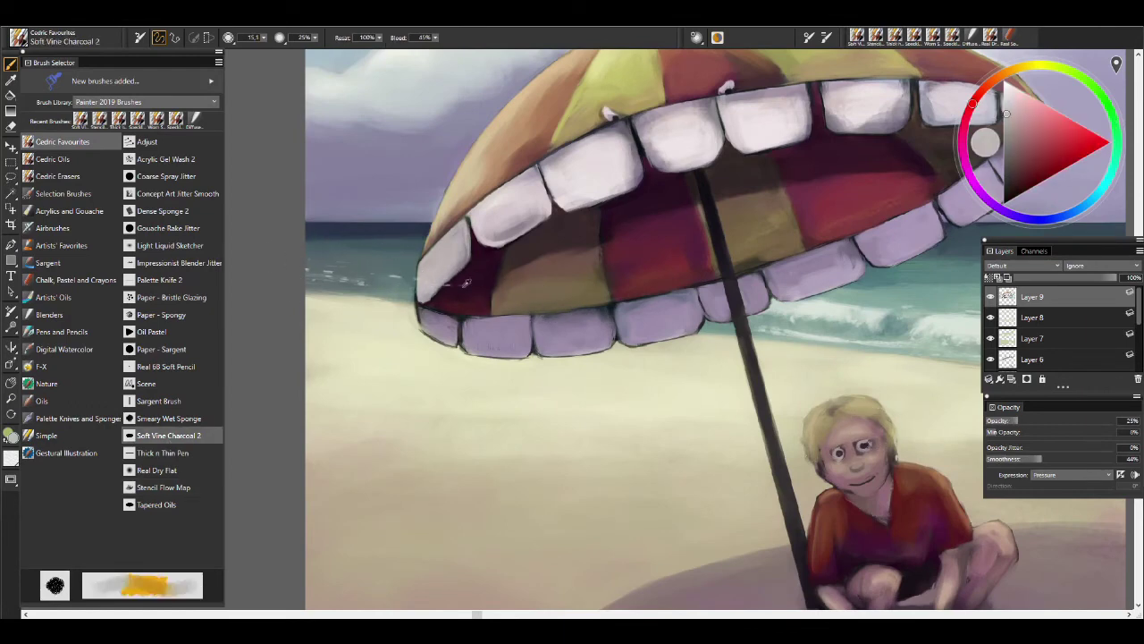
# Soften the sea left of the umbrella and touch up the waves right of the pole with Soft Vine Charcoal 2 and sampled teals and greens.
pyautogui.keyDown('alt'); pyautogui.click(450, 284); pyautogui.keyUp('alt')
pyautogui.keyDown('alt'); pyautogui.click(396, 270); pyautogui.keyUp('alt')
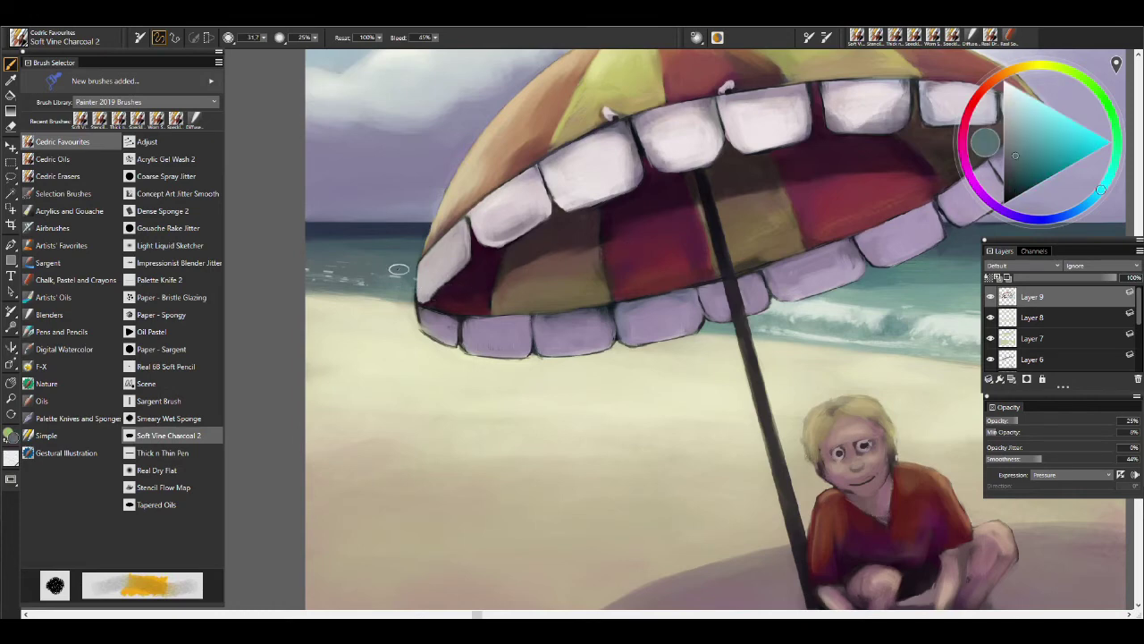
pyautogui.moveTo(393, 295); pyautogui.dragTo(152, 259)
pyautogui.press('[')
pyautogui.press('[')
pyautogui.press('[')
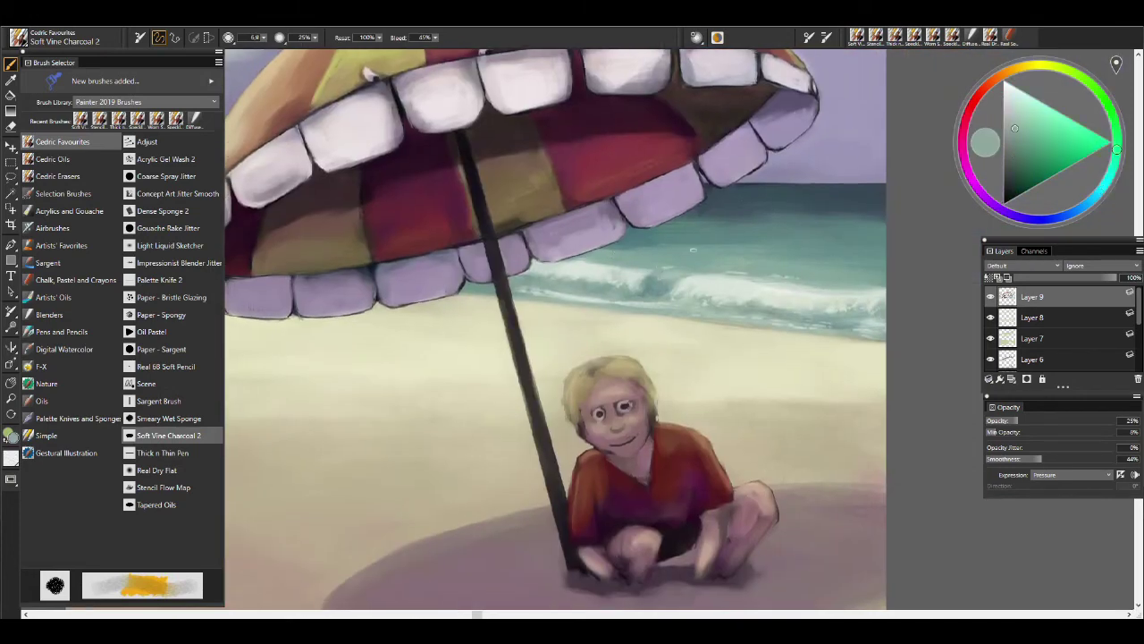
pyautogui.keyDown('alt'); pyautogui.click(658, 278); pyautogui.keyUp('alt')
pyautogui.moveTo(650, 292)
pyautogui.mouseDown()
pyautogui.moveTo(658, 281)
pyautogui.moveTo(626, 288)
pyautogui.mouseUp()
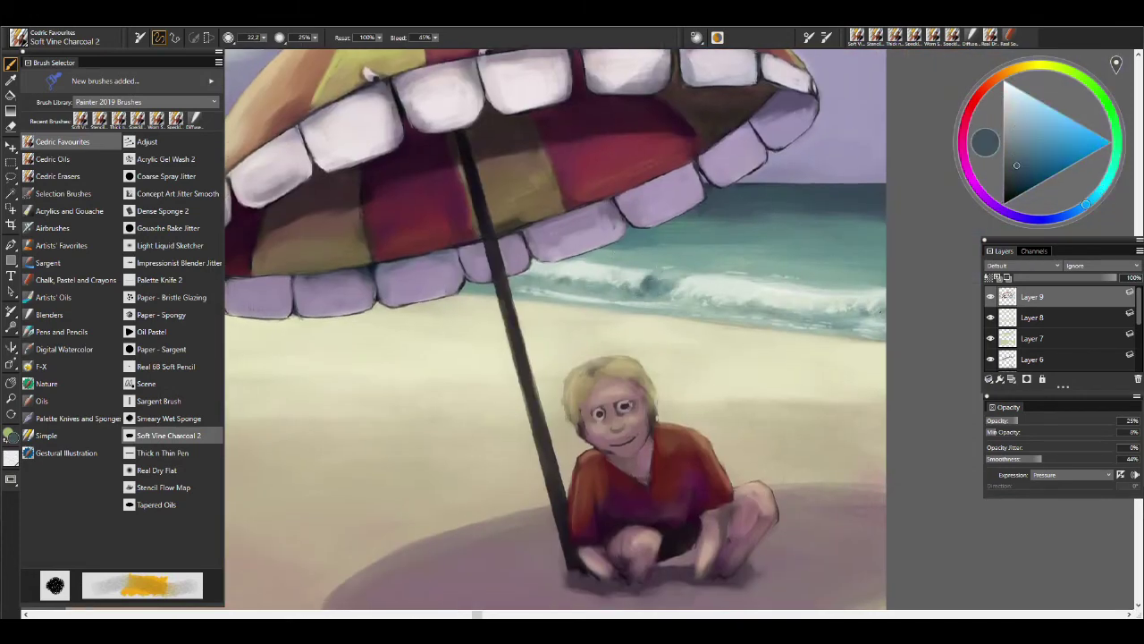
pyautogui.keyDown('alt'); pyautogui.click(651, 277); pyautogui.keyUp('alt')
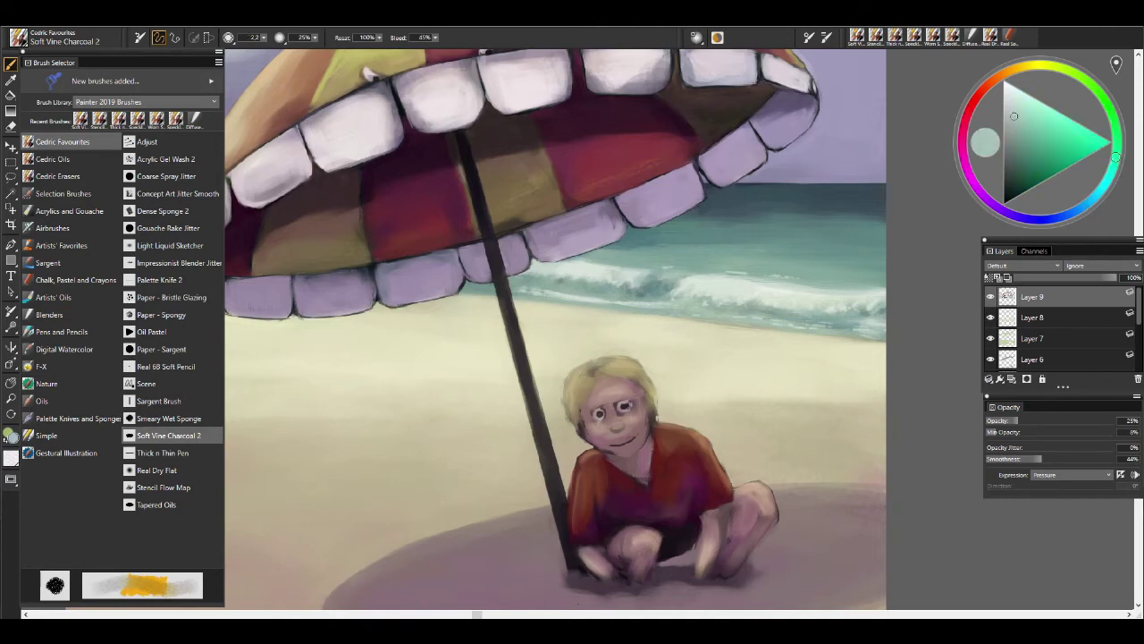
pyautogui.moveTo(817, 339); pyautogui.dragTo(772, 335)
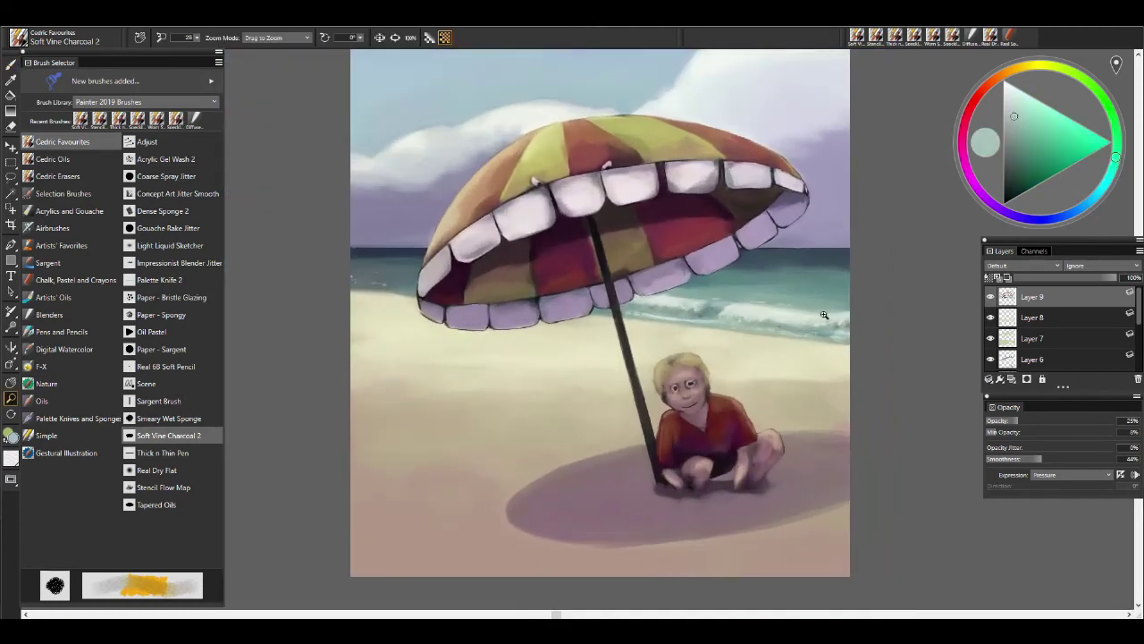
# Sample the dark teal of the sea and flip the whole painting horizontally.
pyautogui.press('b')
pyautogui.keyDown('alt'); pyautogui.click(373, 279); pyautogui.keyUp('alt')
pyautogui.click(179, 57)
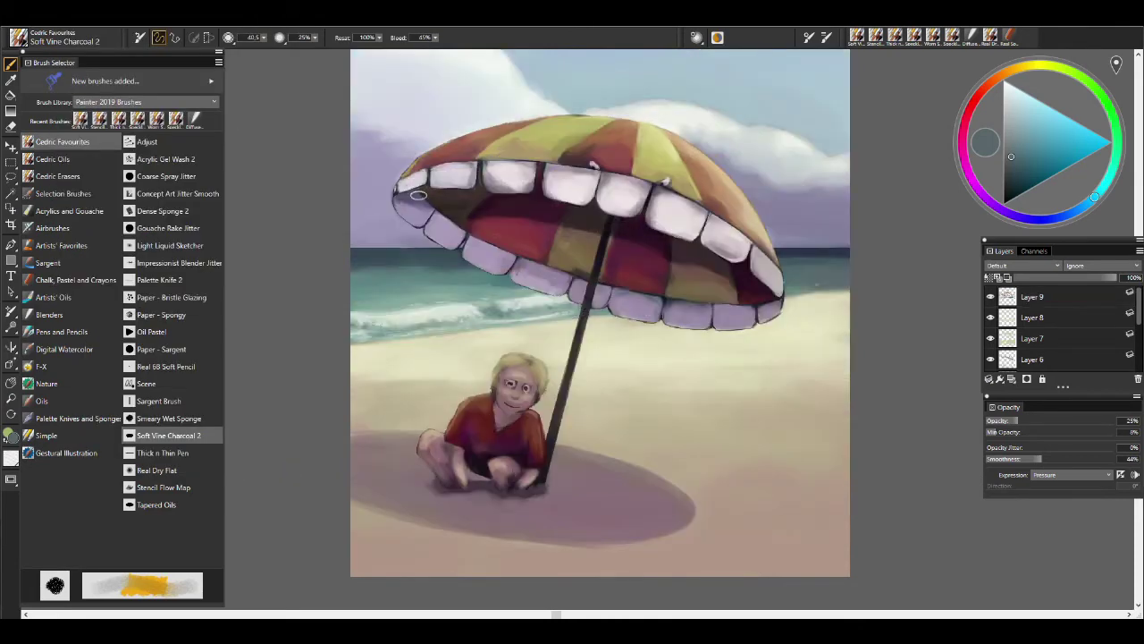
# Retouch the sky around the umbrella's left tip with a smaller brush and sampled lilac tones.
pyautogui.keyDown('alt'); pyautogui.click(418, 194); pyautogui.keyUp('alt')
pyautogui.press('[')
pyautogui.press('[')
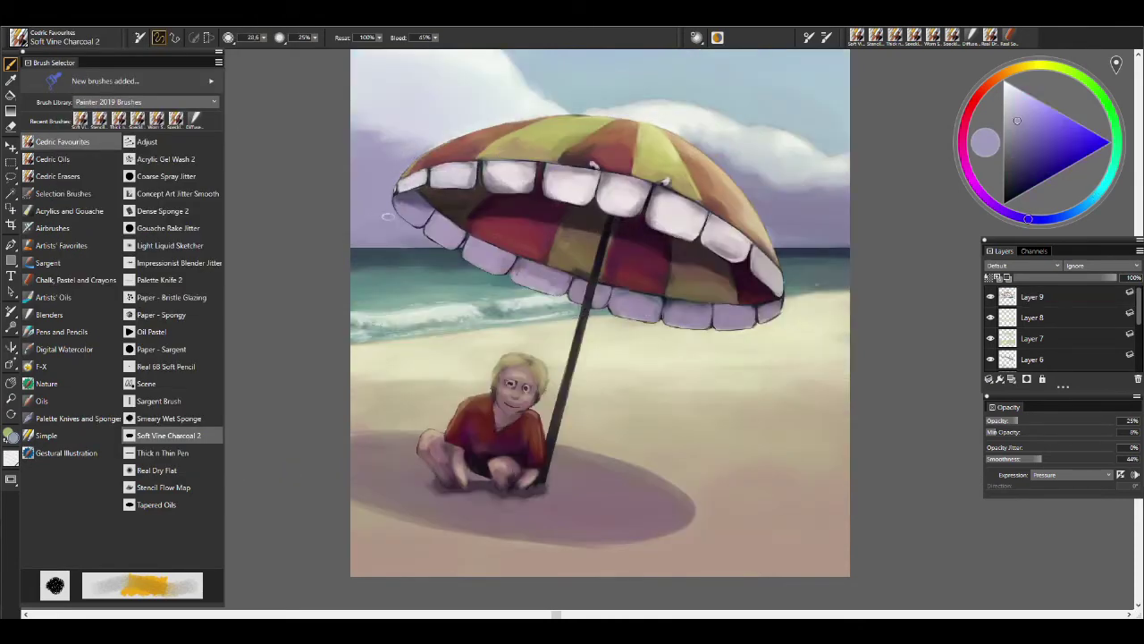
pyautogui.keyDown('alt'); pyautogui.click(447, 129); pyautogui.keyUp('alt')
pyautogui.keyDown('alt'); pyautogui.click(387, 182); pyautogui.keyUp('alt')
pyautogui.press('[')
pyautogui.press('[')
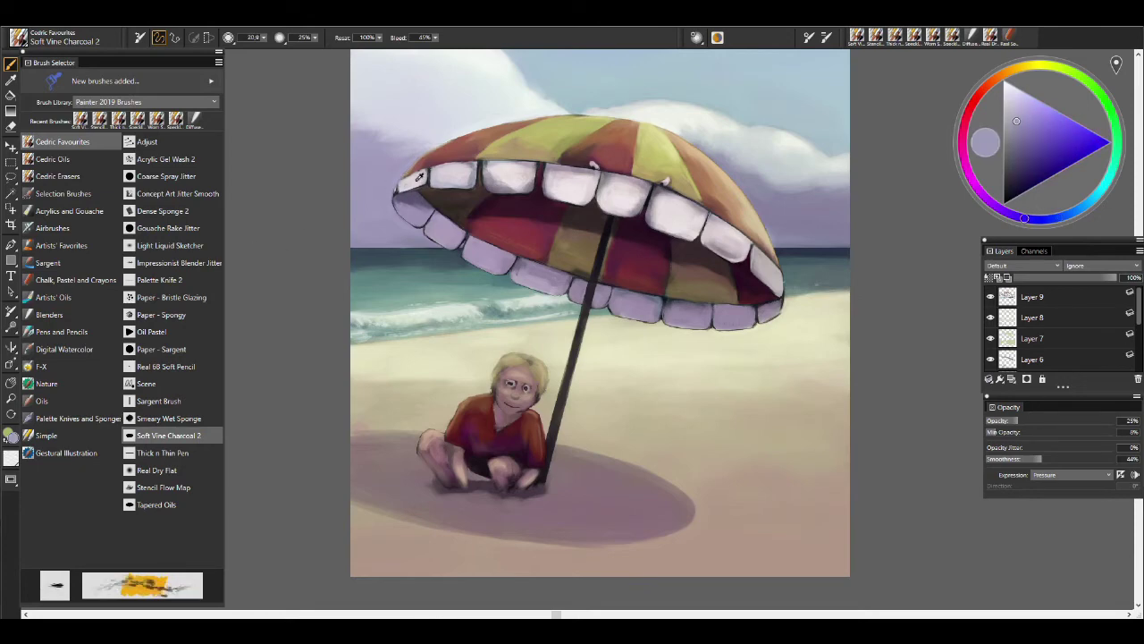
# Rework the leftmost white flap with sampled off-white and black, and trim its outer edge with sampled sky lilac.
pyautogui.keyDown('alt'); pyautogui.click(410, 188); pyautogui.keyUp('alt')
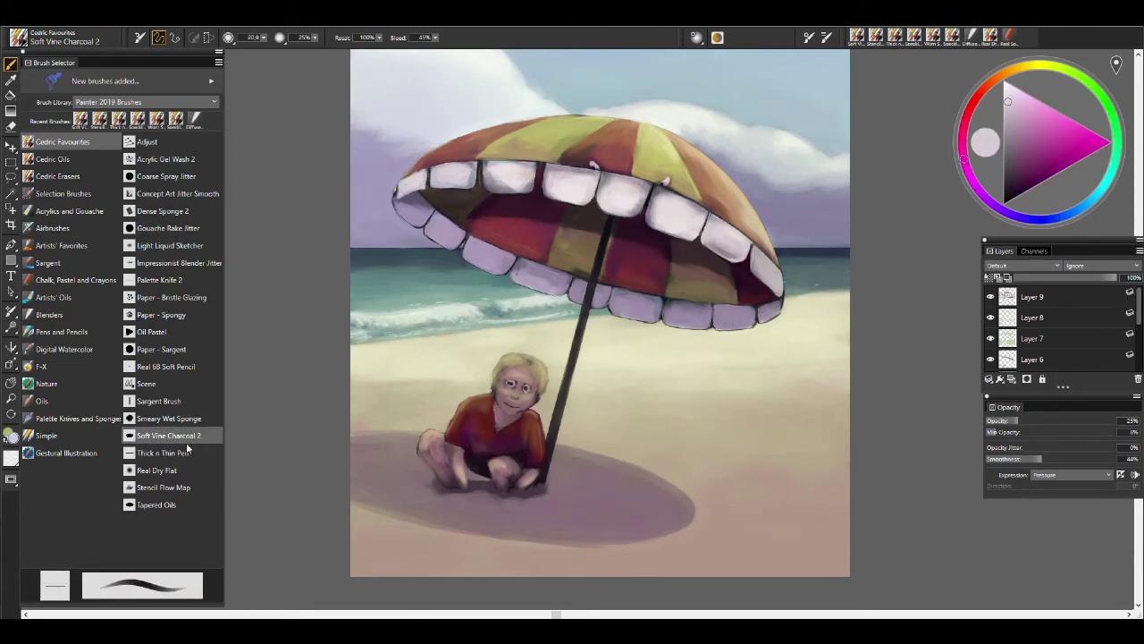
pyautogui.keyDown('alt'); pyautogui.click(400, 196); pyautogui.keyUp('alt')
pyautogui.scroll(5, 413, 179)
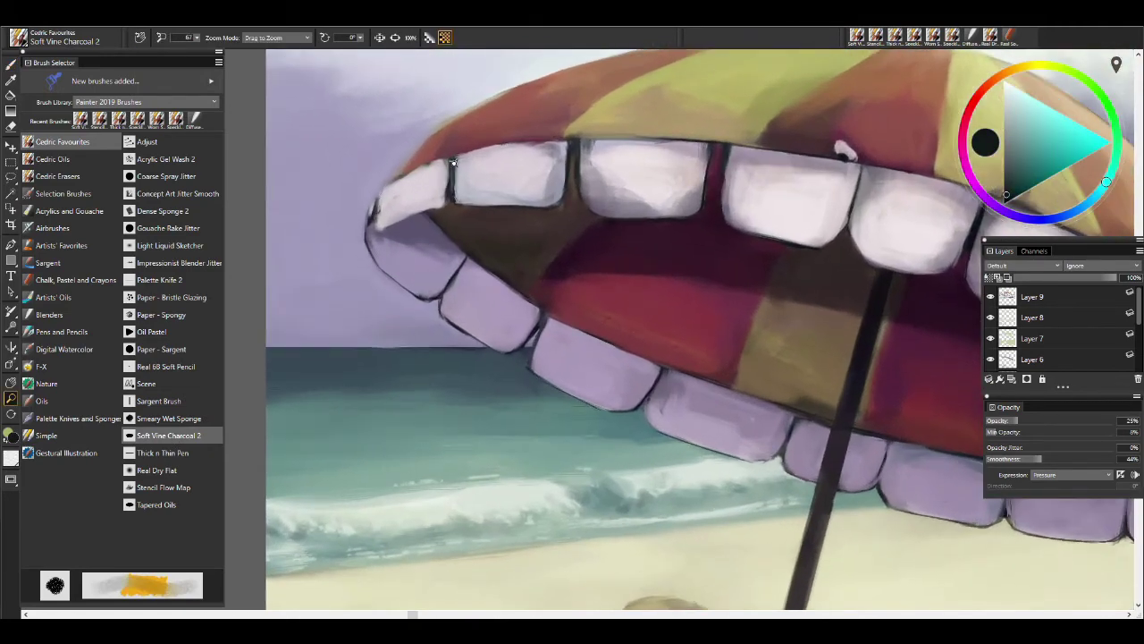
pyautogui.moveTo(384, 186)
pyautogui.mouseDown()
pyautogui.moveTo(379, 223)
pyautogui.moveTo(447, 203)
pyautogui.mouseUp()
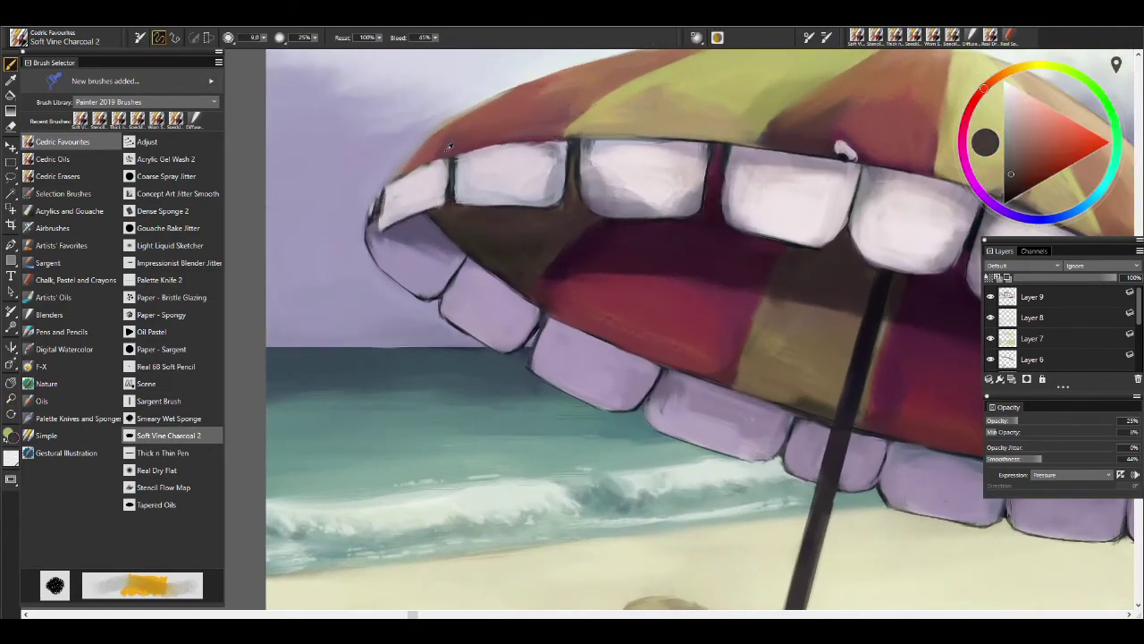
pyautogui.keyDown('alt'); pyautogui.click(383, 205); pyautogui.keyUp('alt')
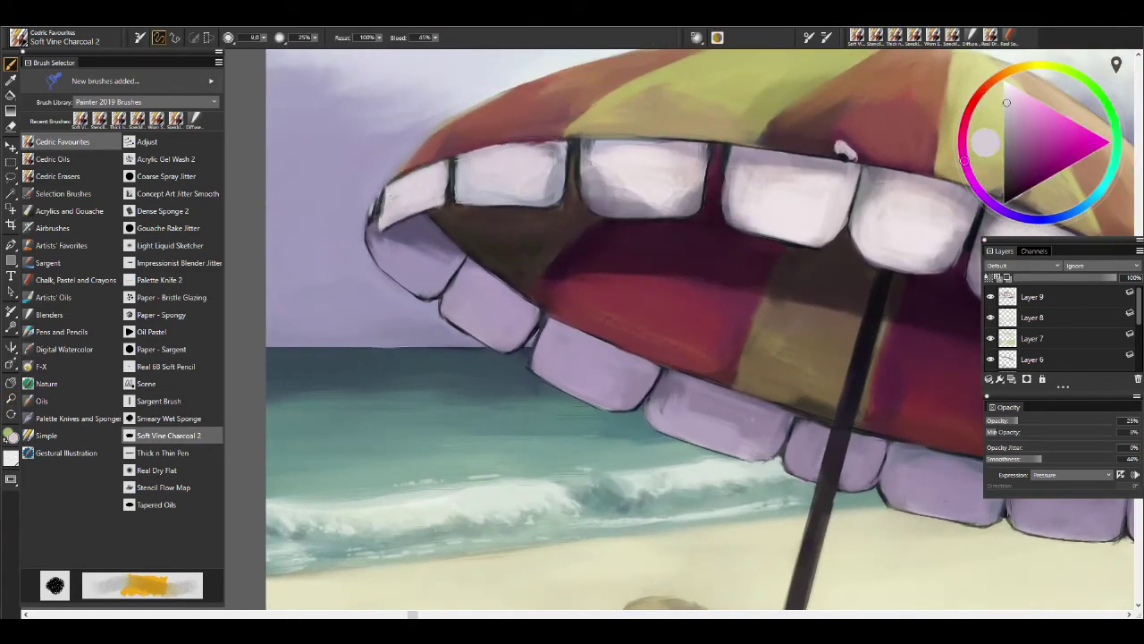
pyautogui.keyDown('alt'); pyautogui.click(371, 203); pyautogui.keyUp('alt')
pyautogui.moveTo(375, 190); pyautogui.dragTo(373, 239)
pyautogui.scroll(-5, 615, 136)
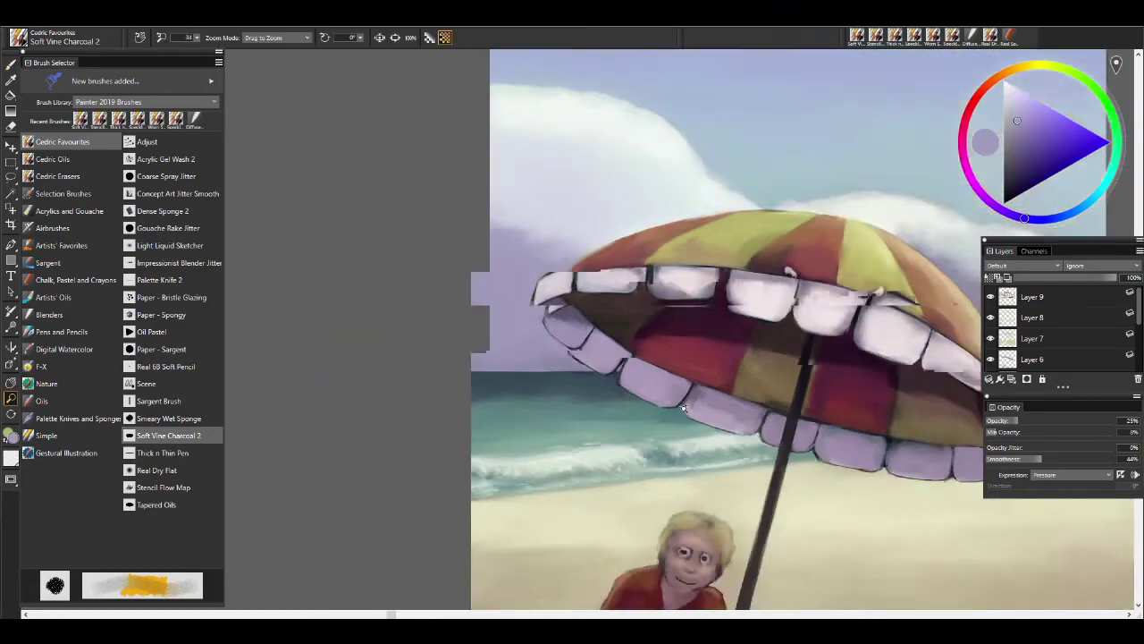
# Define the two small white nubs on the canopy rim with sampled pale pink and near-black.
pyautogui.scroll(5, 615, 136)
pyautogui.press('b')
pyautogui.keyDown('alt'); pyautogui.click(627, 184); pyautogui.keyUp('alt')
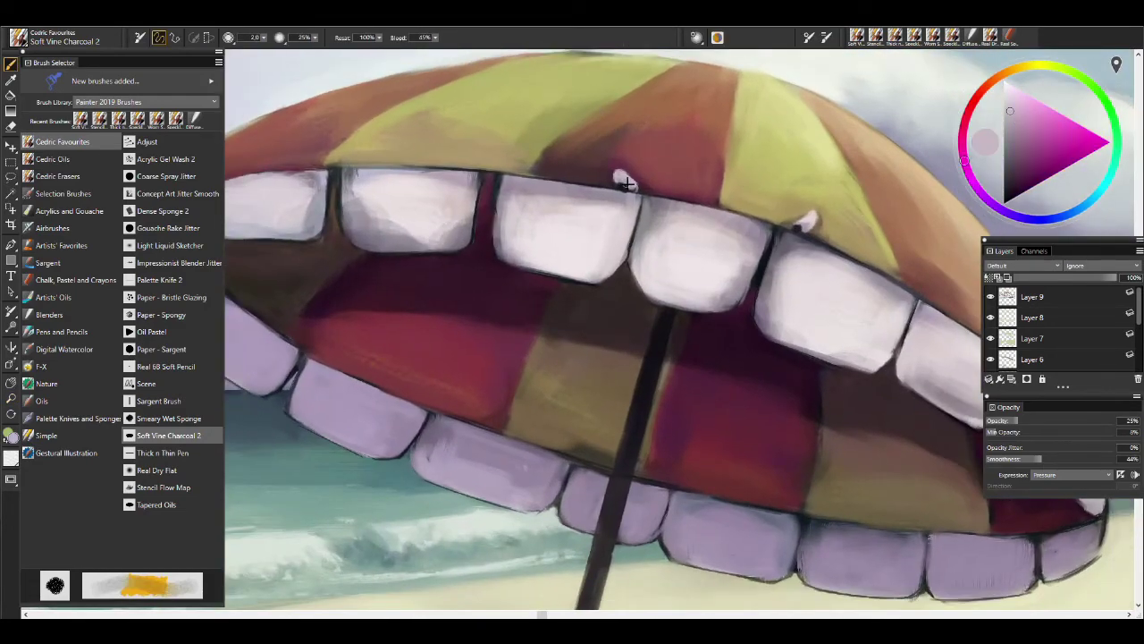
pyautogui.keyDown('alt'); pyautogui.click(767, 255); pyautogui.keyUp('alt')
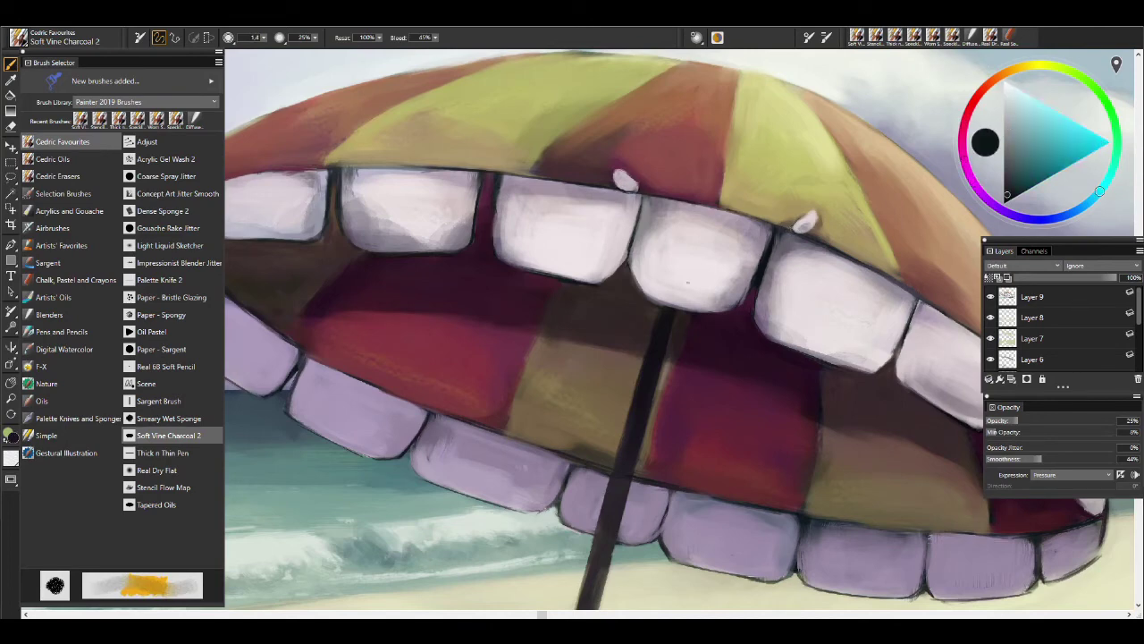
pyautogui.scroll(-3, 688, 278)
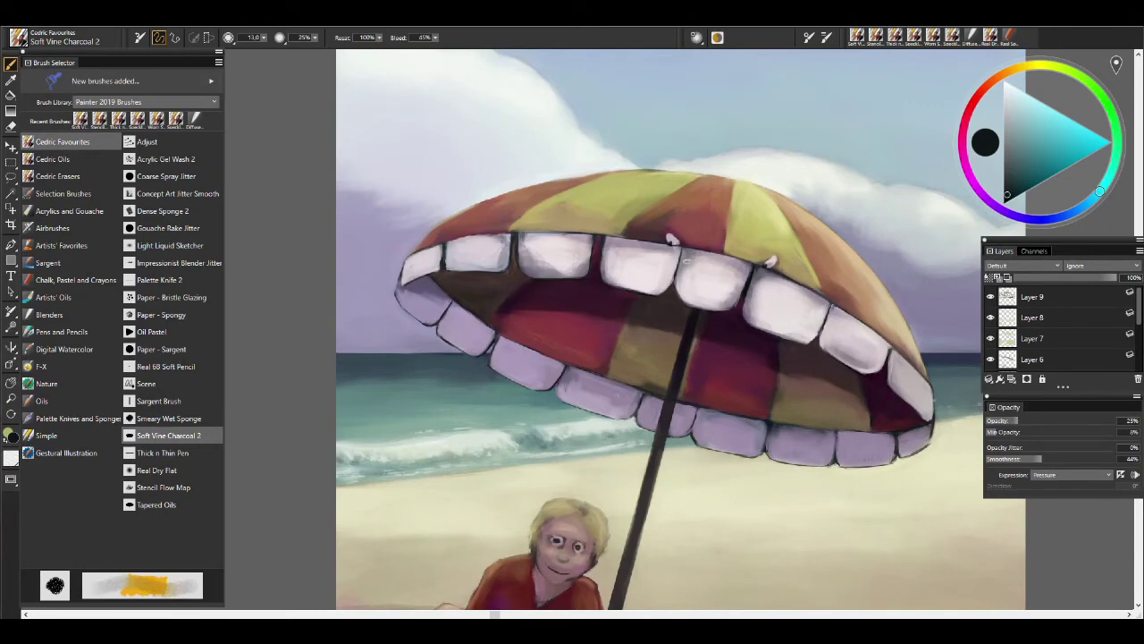
# Refine the shading around the right nub and the flap below it with sampled mauve-grey and ochre.
pyautogui.scroll(3, 685, 260)
pyautogui.keyDown('alt'); pyautogui.click(648, 275); pyautogui.keyUp('alt')
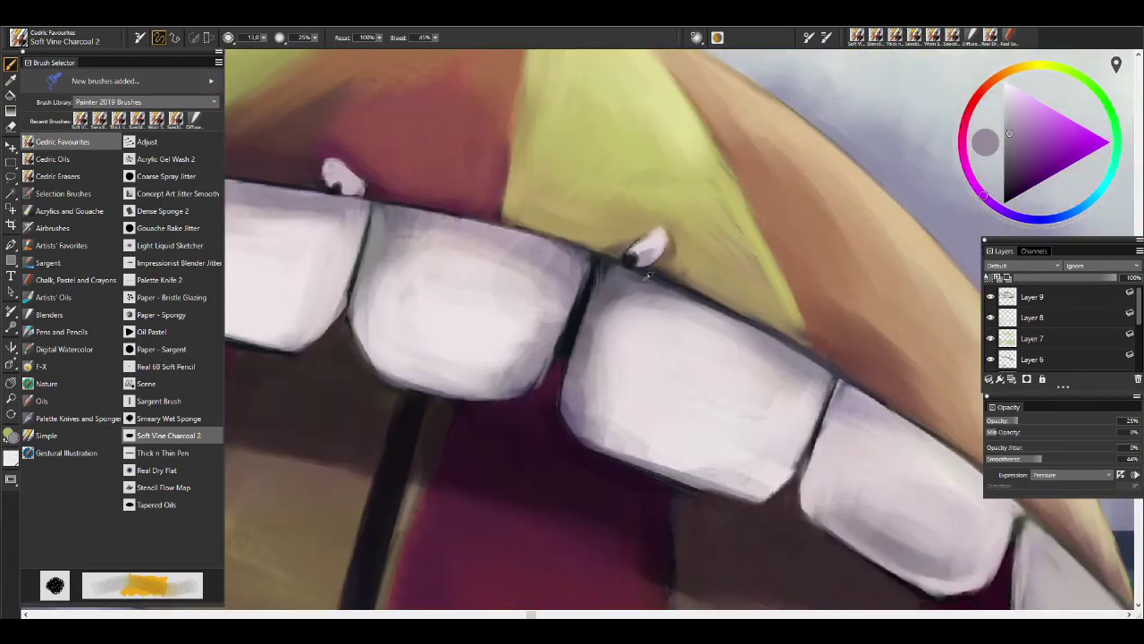
pyautogui.scroll(-4, 648, 275)
pyautogui.scroll(2, 725, 242)
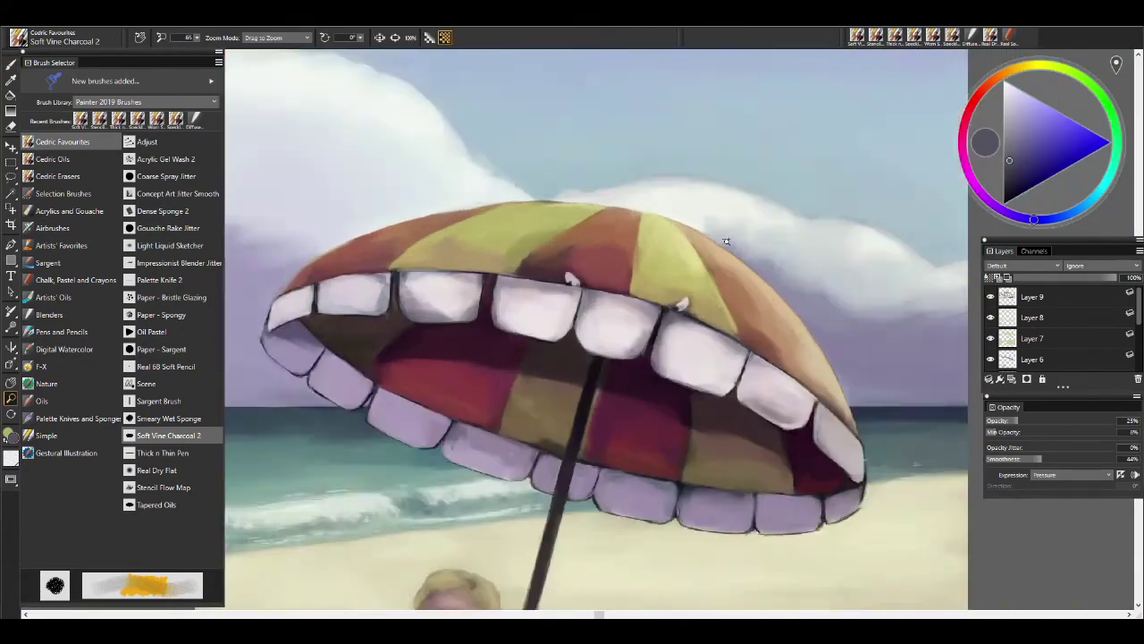
pyautogui.scroll(2, 725, 241)
pyautogui.press(']')
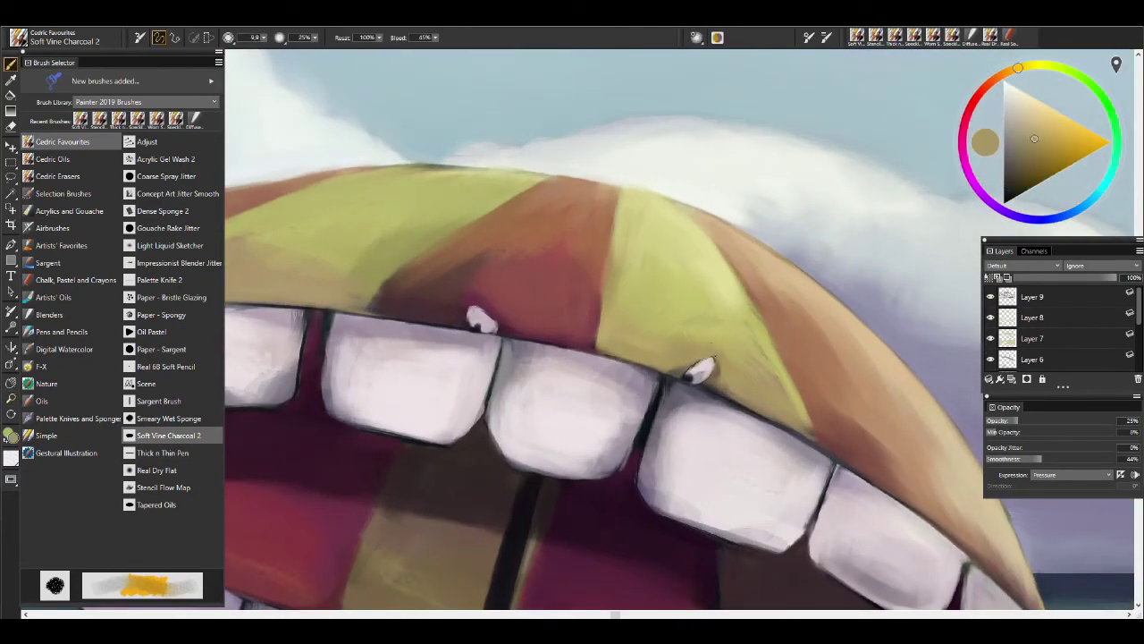
# Touch up the horizon right of the umbrella with sampled navy and lilac-grey.
pyautogui.scroll(-5, 577, 350)
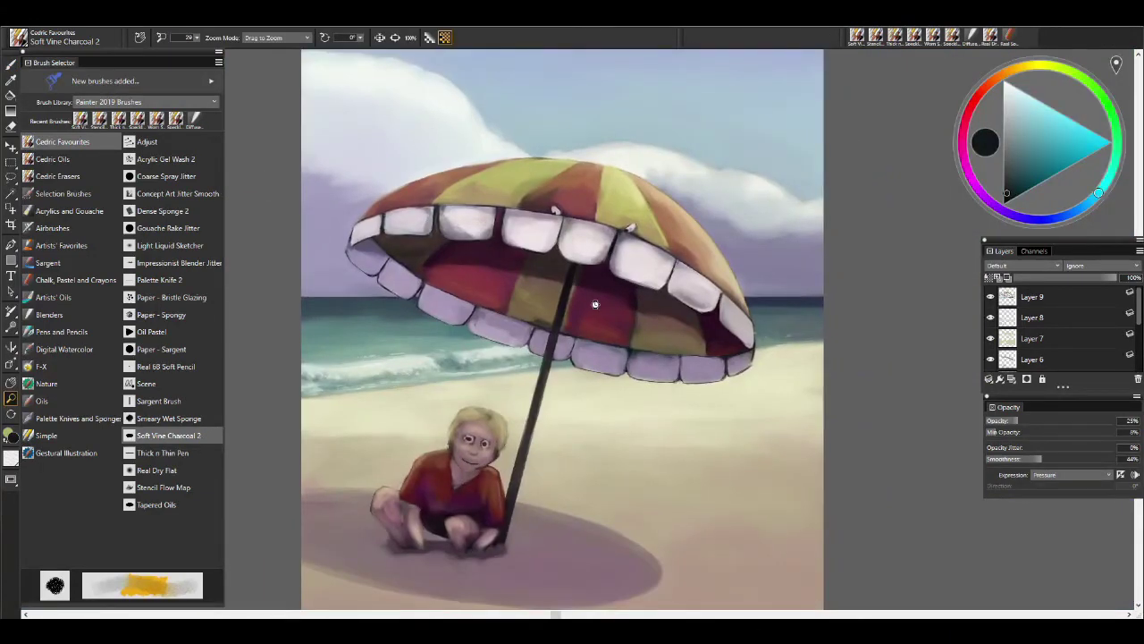
pyautogui.keyDown('alt'); pyautogui.click(831, 196); pyautogui.keyUp('alt')
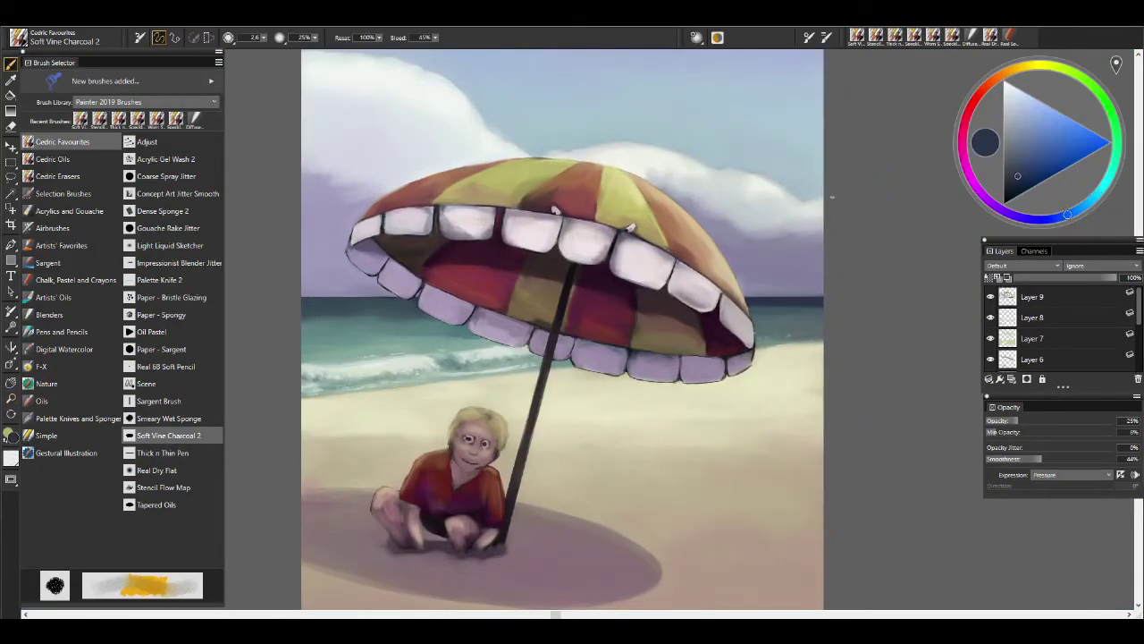
pyautogui.keyDown('alt'); pyautogui.click(810, 196); pyautogui.keyUp('alt')
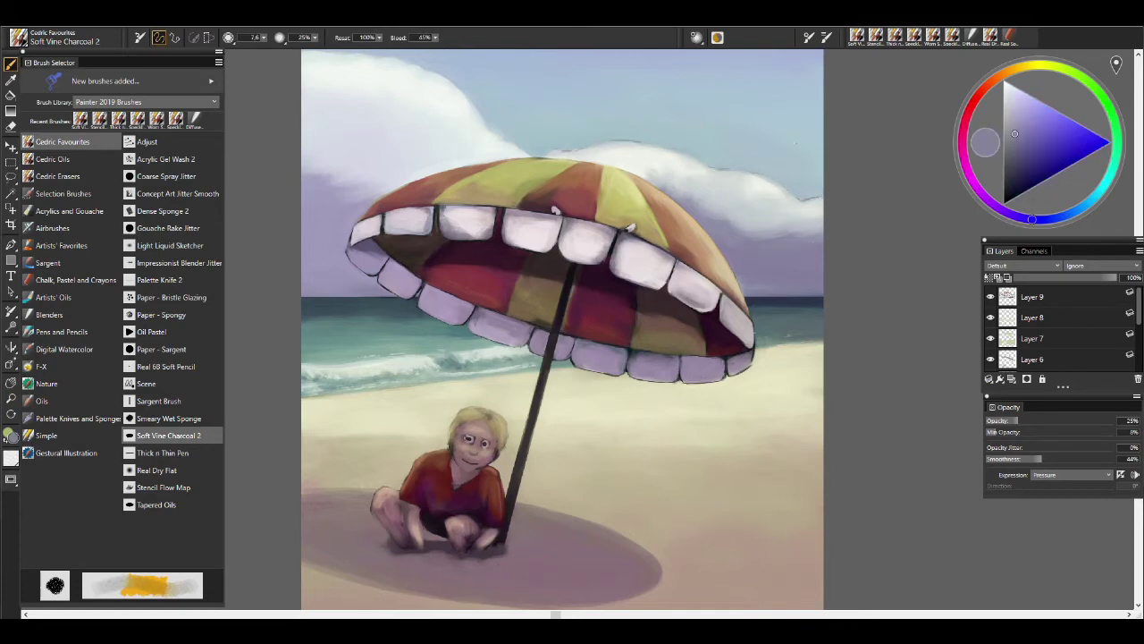
# Try to merge the painting layers into a single layer above the canvas, and undo the merge.
pyautogui.press('m')
pyautogui.moveTo(538, 523); pyautogui.dragTo(625, 474)
pyautogui.scroll(-3, 1140, 367)
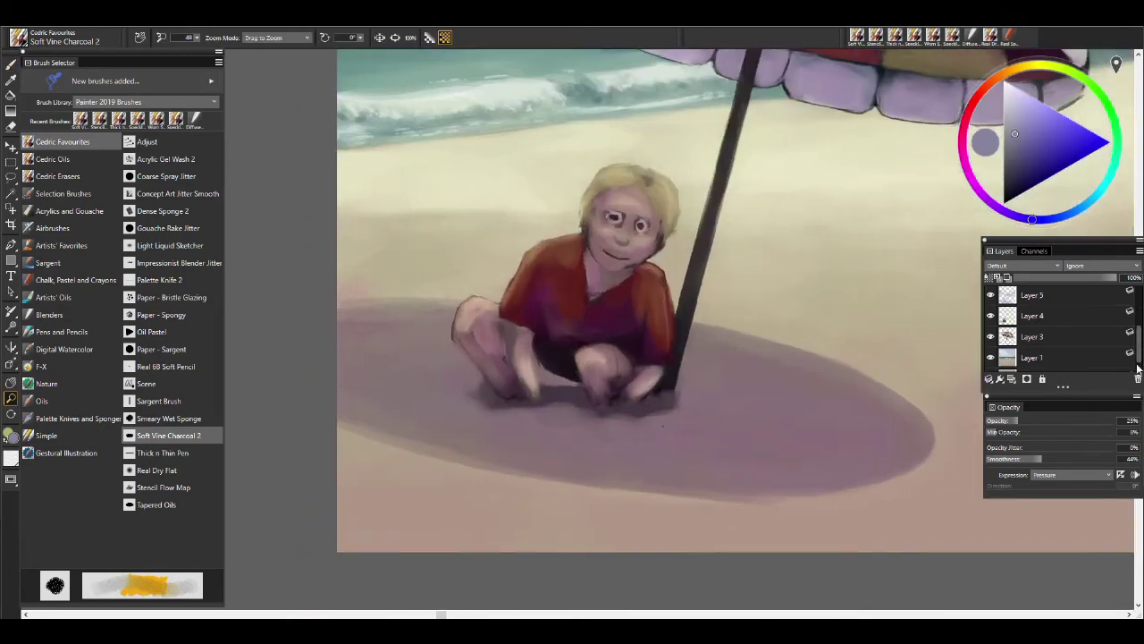
pyautogui.click(990, 379)
pyautogui.click(904, 416)
pyautogui.press('b')
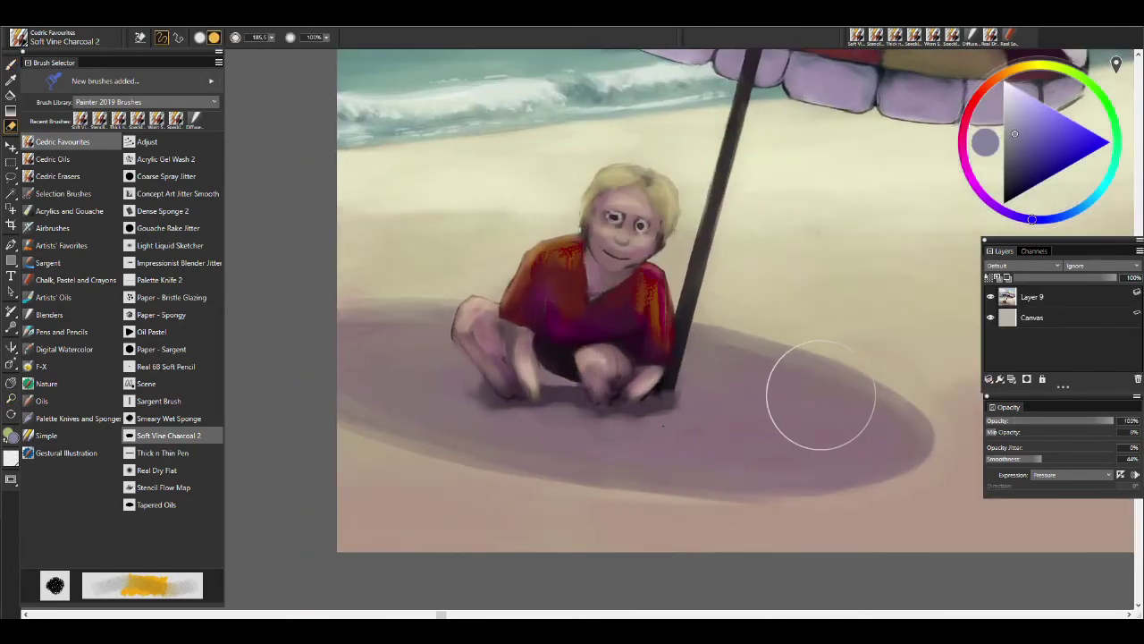
pyautogui.press('m')
pyautogui.keyDown('alt'); pyautogui.click(822, 395); pyautogui.keyUp('alt')
pyautogui.click(786, 206)
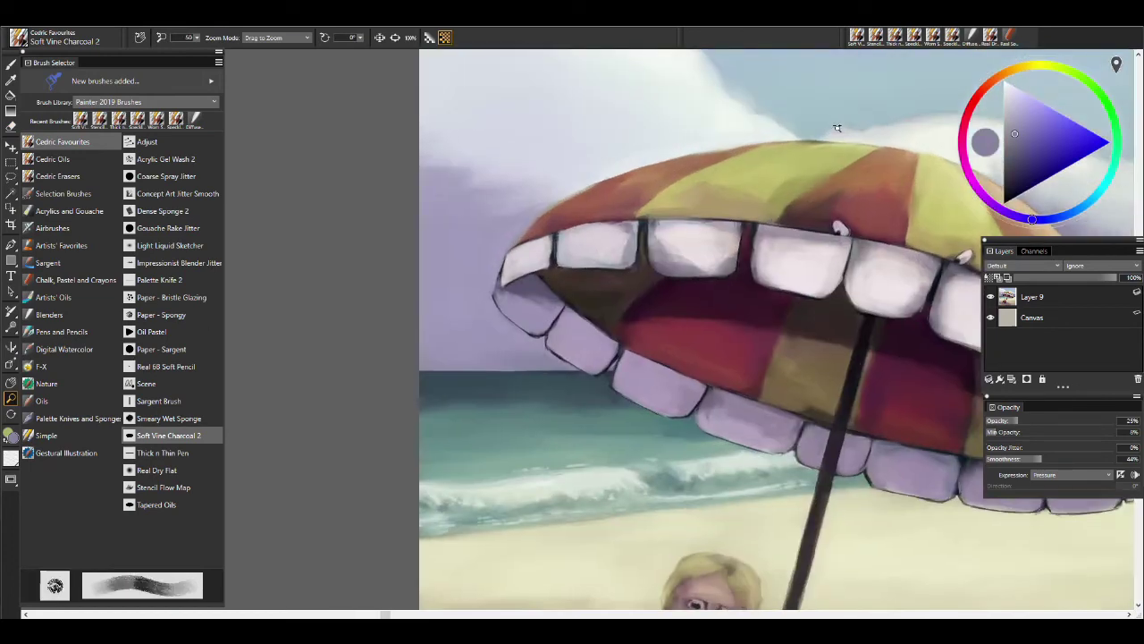
pyautogui.hotkey('ctrl', 'z')
# Clean up the cloud edge just above the canopy on Layer 1 with sampled off-white.
pyautogui.click(736, 300)
pyautogui.press('b')
pyautogui.keyDown('alt'); pyautogui.click(688, 221); pyautogui.keyUp('alt')
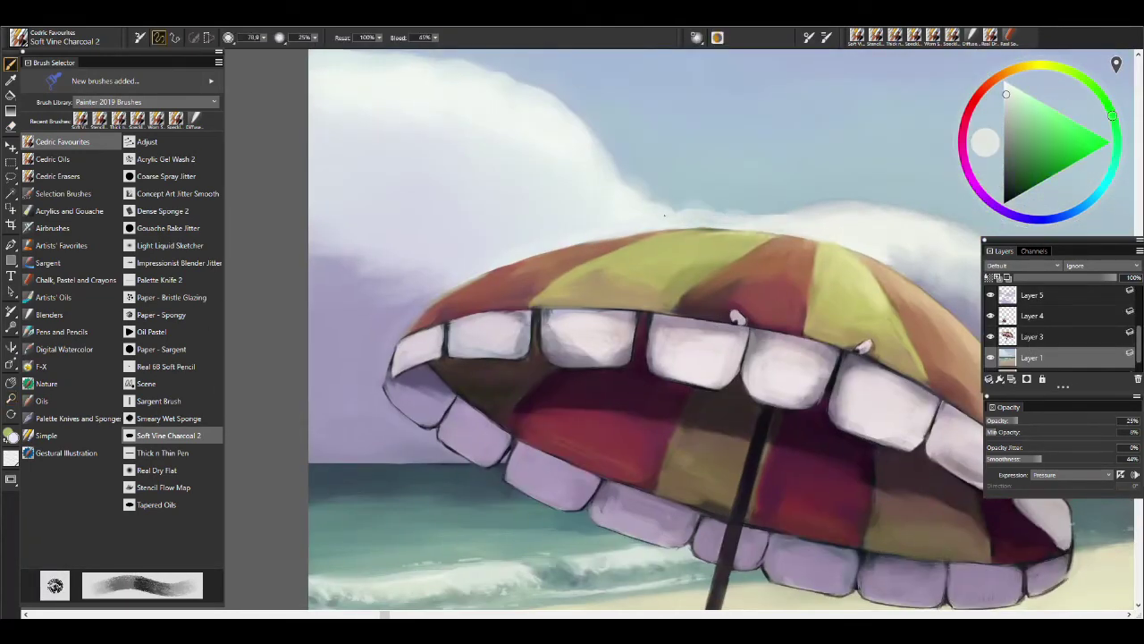
pyautogui.keyDown('alt'); pyautogui.click(715, 234); pyautogui.keyUp('alt')
# Try a Speckle Sticky Bristle stroke in sampled terracotta along the canopy's upper left edge, and undo it.
pyautogui.keyDown('alt'); pyautogui.click(586, 251); pyautogui.keyUp('alt')
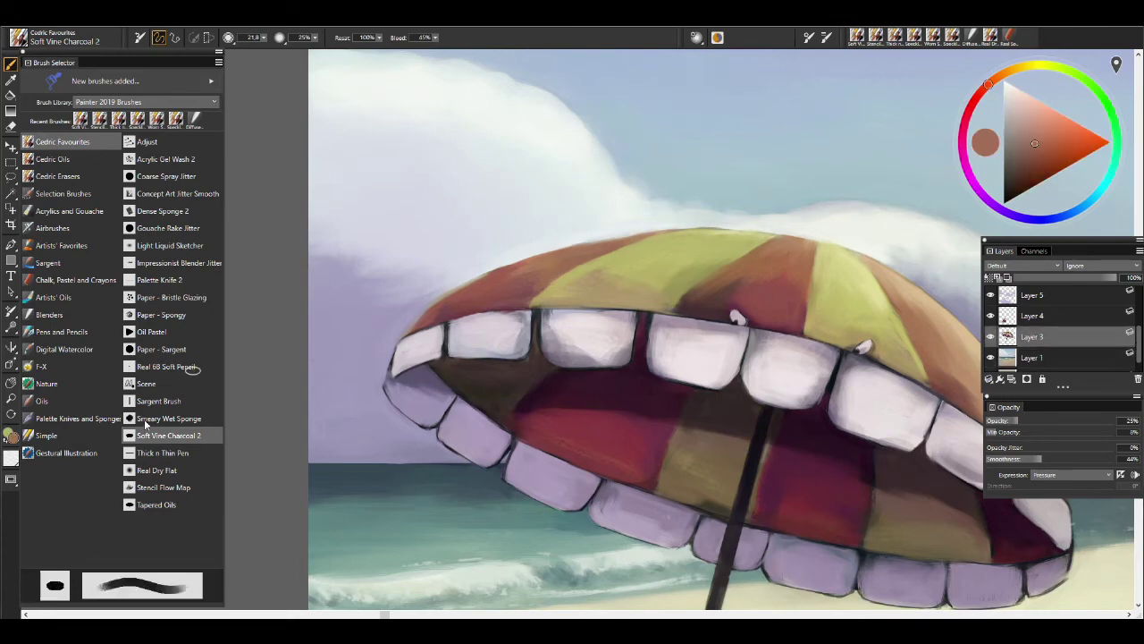
pyautogui.hotkey('ctrl', 'shift', 'b')
pyautogui.moveTo(550, 243); pyautogui.dragTo(603, 240)
pyautogui.hotkey('ctrl', 'z')
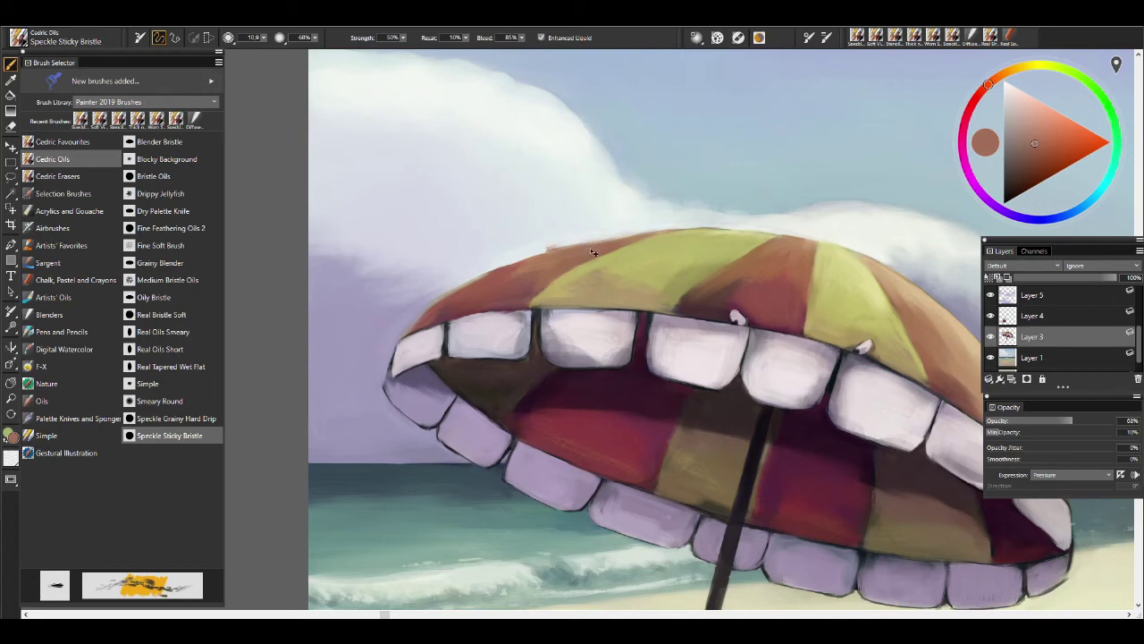
# Refine the canopy's upper left edge with Speckle Grainy Hard Drip on Layer 5 and Real Bristle Soft on Layer 9, using sampled reds and cloud whites.
pyautogui.hotkey('ctrl', 'shift', 'b')
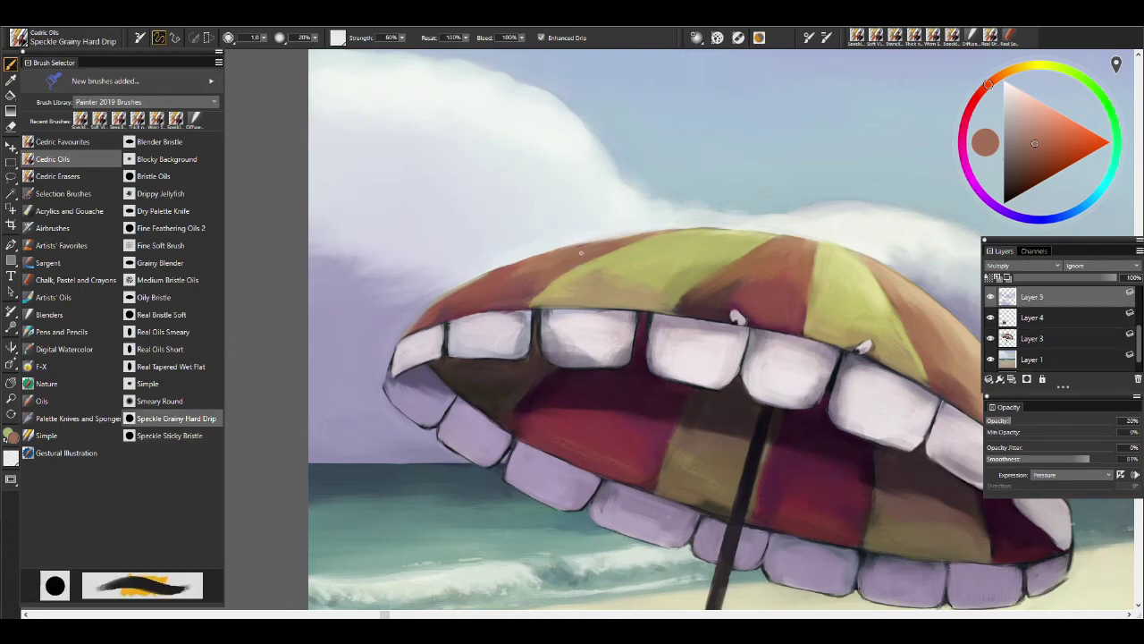
pyautogui.moveTo(653, 231); pyautogui.dragTo(589, 241)
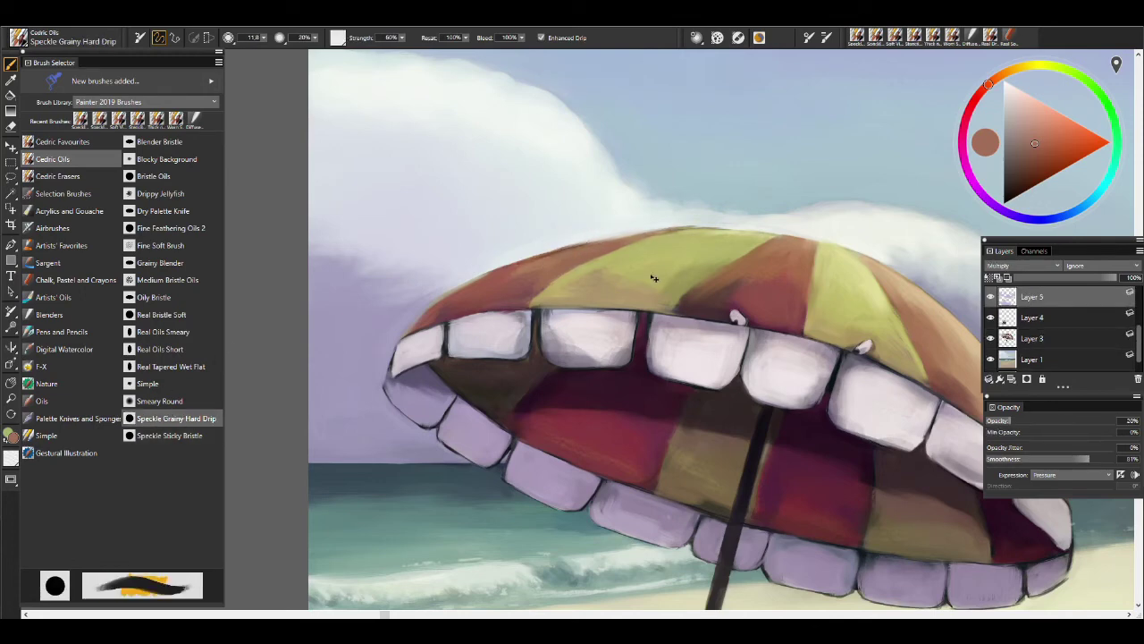
pyautogui.hotkey('ctrl', 'shift', 'b')
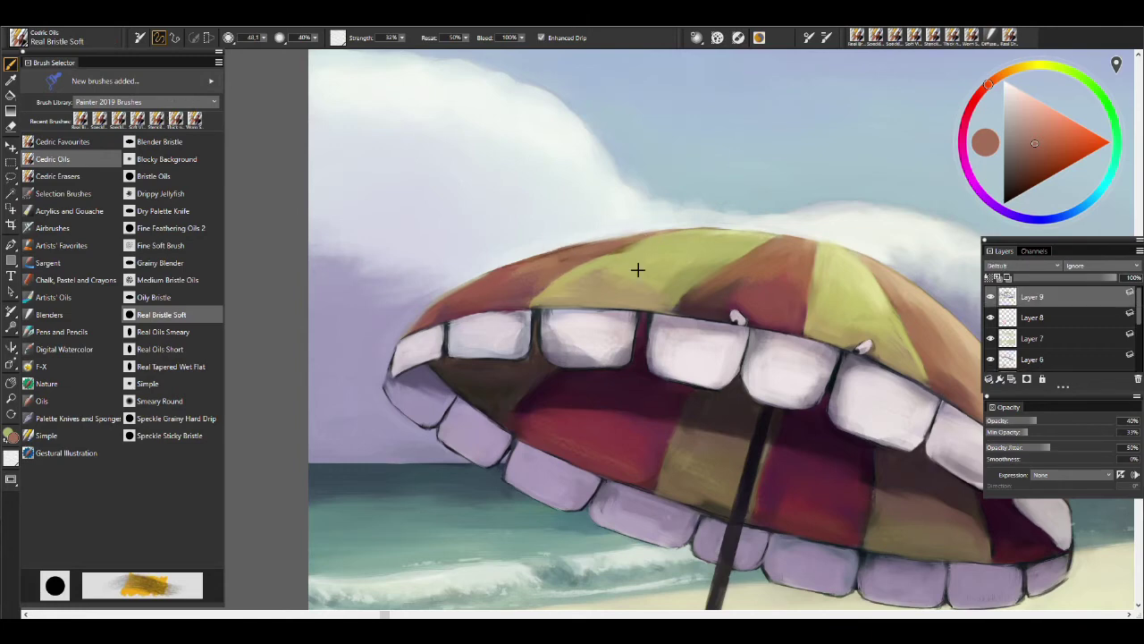
pyautogui.keyDown('alt'); pyautogui.click(532, 256); pyautogui.keyUp('alt')
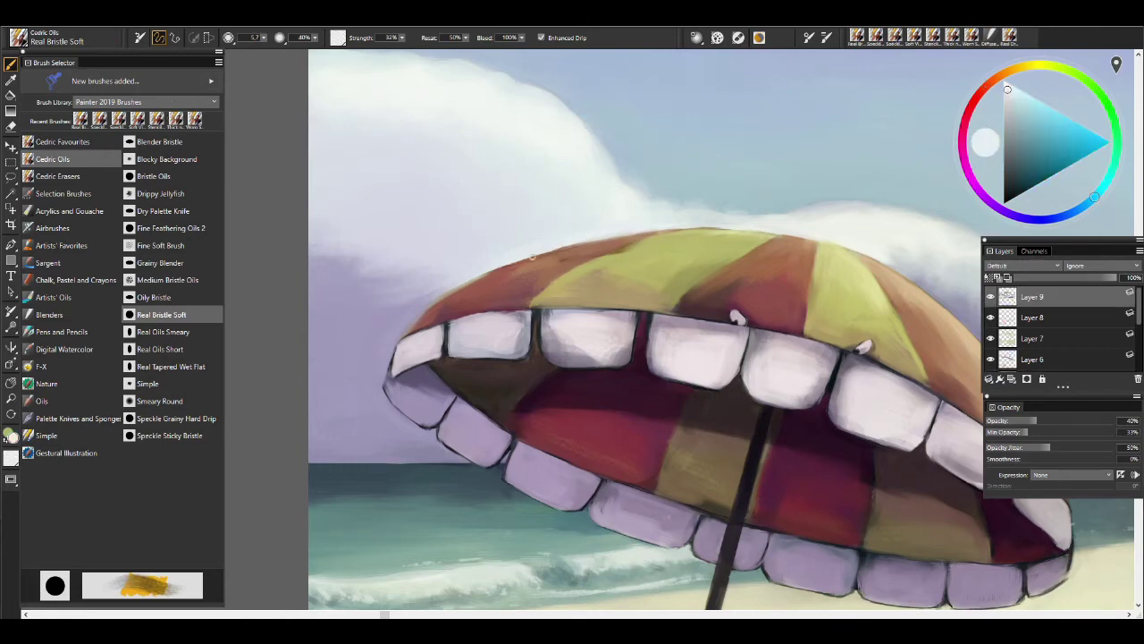
pyautogui.keyDown('alt'); pyautogui.click(501, 279); pyautogui.keyUp('alt')
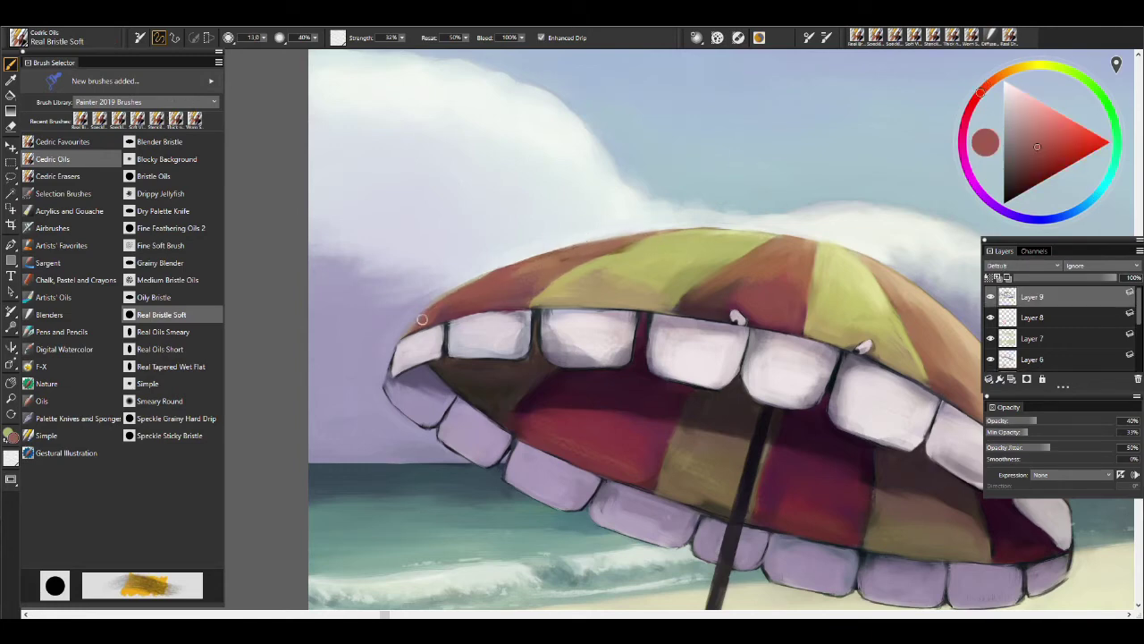
pyautogui.keyDown('alt'); pyautogui.click(619, 259); pyautogui.keyUp('alt')
pyautogui.keyDown('alt'); pyautogui.click(698, 228); pyautogui.keyUp('alt')
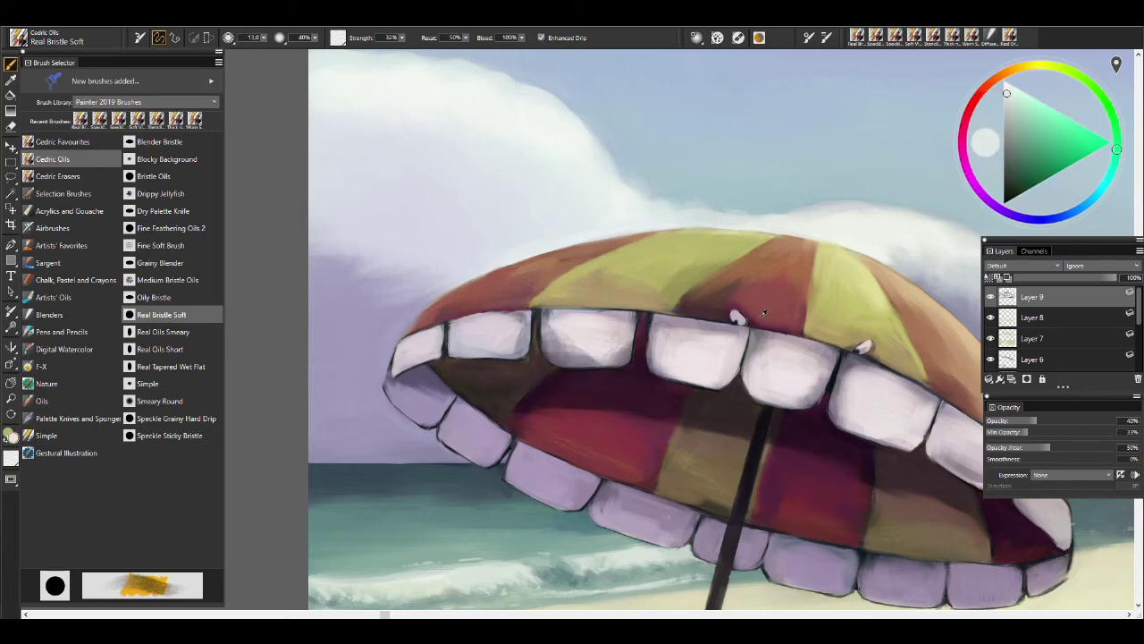
pyautogui.keyDown('alt'); pyautogui.click(401, 329); pyautogui.keyUp('alt')
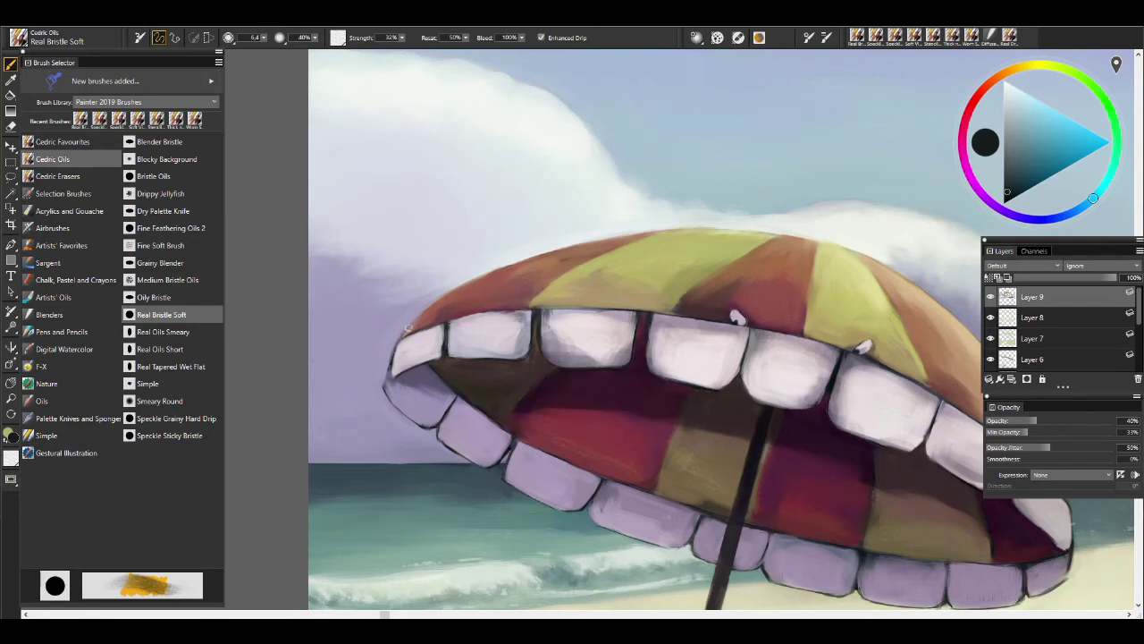
# Brighten the cloud tops behind the canopy's right side with Real Bristle Soft in sampled off-white on Layer 9.
pyautogui.keyDown('alt'); pyautogui.click(389, 393); pyautogui.keyUp('alt')
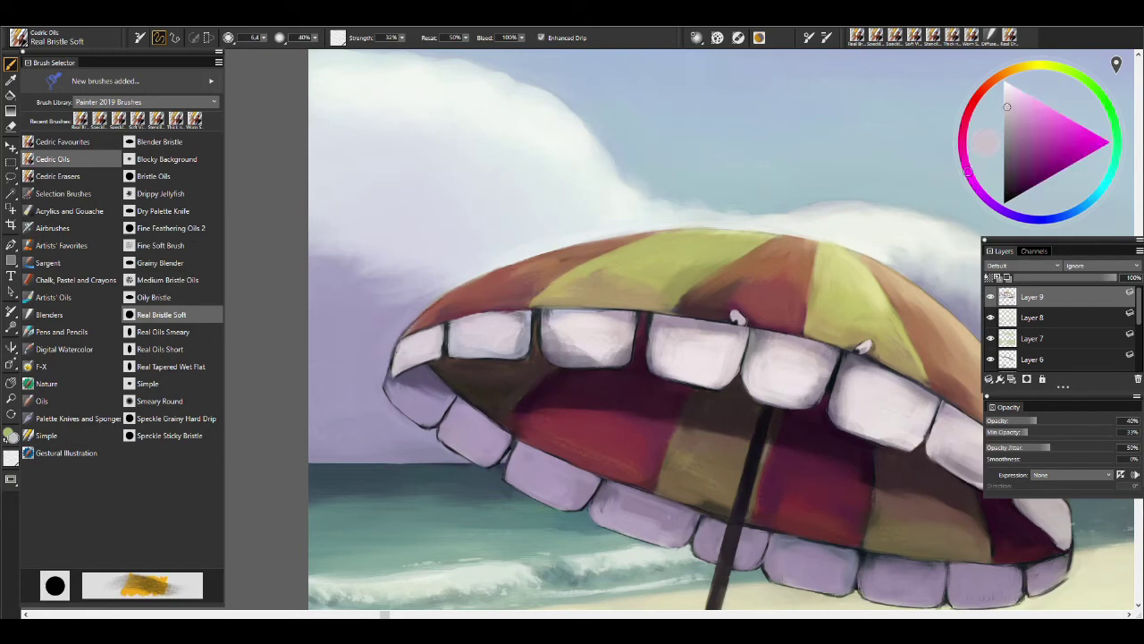
pyautogui.moveTo(844, 277); pyautogui.dragTo(632, 251)
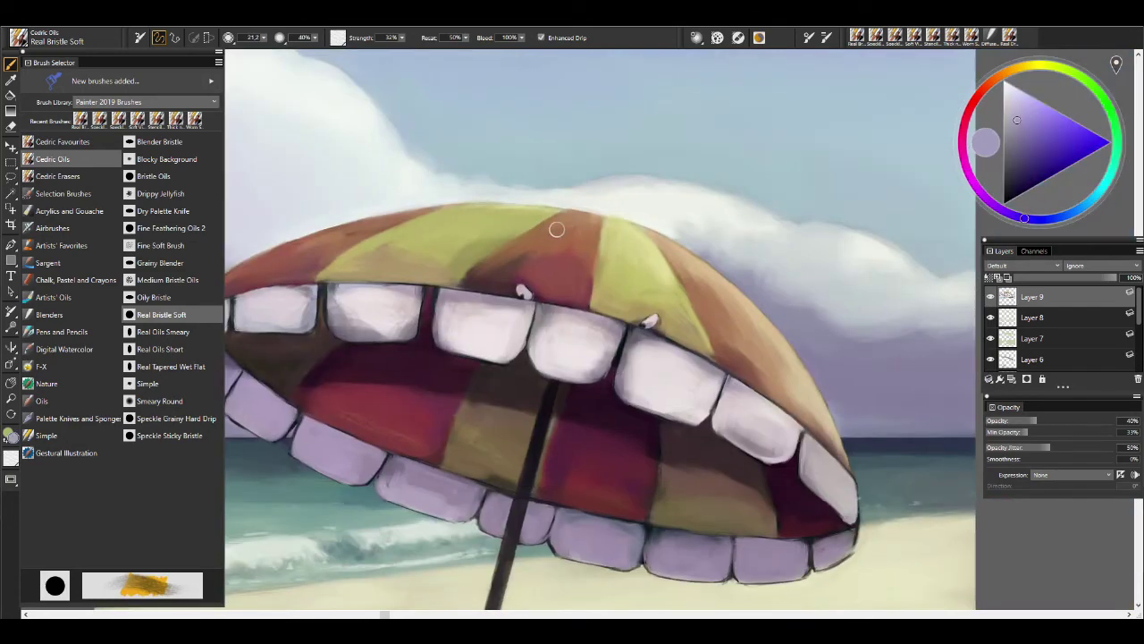
pyautogui.hotkey('ctrl', '-')
pyautogui.hotkey('ctrl', '-')
pyautogui.keyDown('alt'); pyautogui.click(575, 205); pyautogui.keyUp('alt')
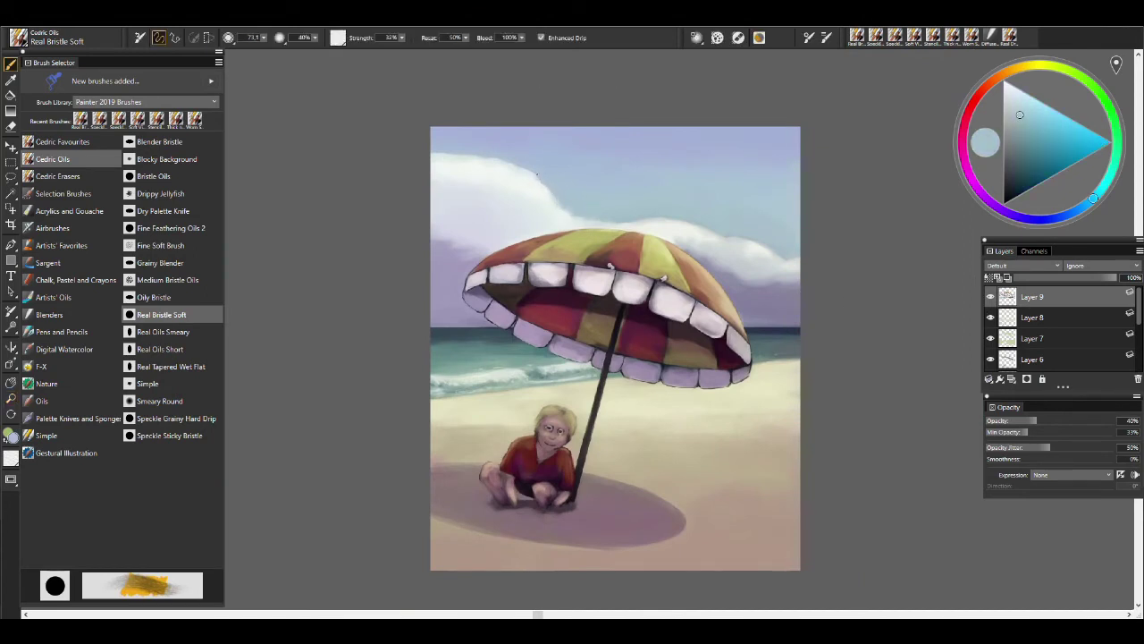
pyautogui.keyDown('alt'); pyautogui.click(531, 200); pyautogui.keyUp('alt')
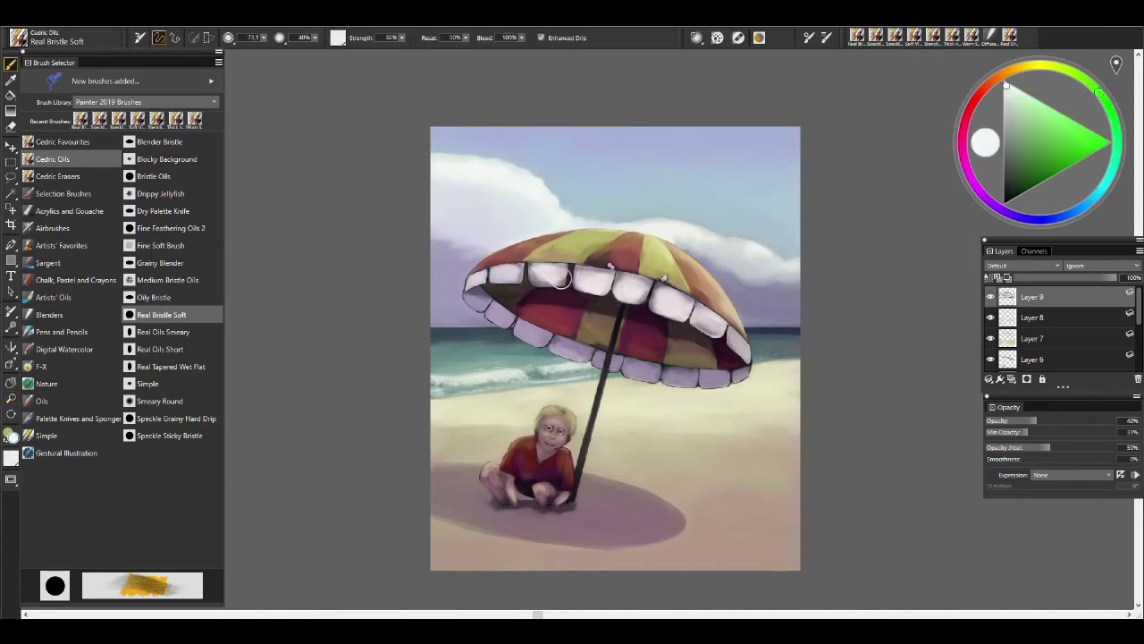
pyautogui.moveTo(683, 231); pyautogui.dragTo(656, 220)
pyautogui.scroll(2, 721, 258)
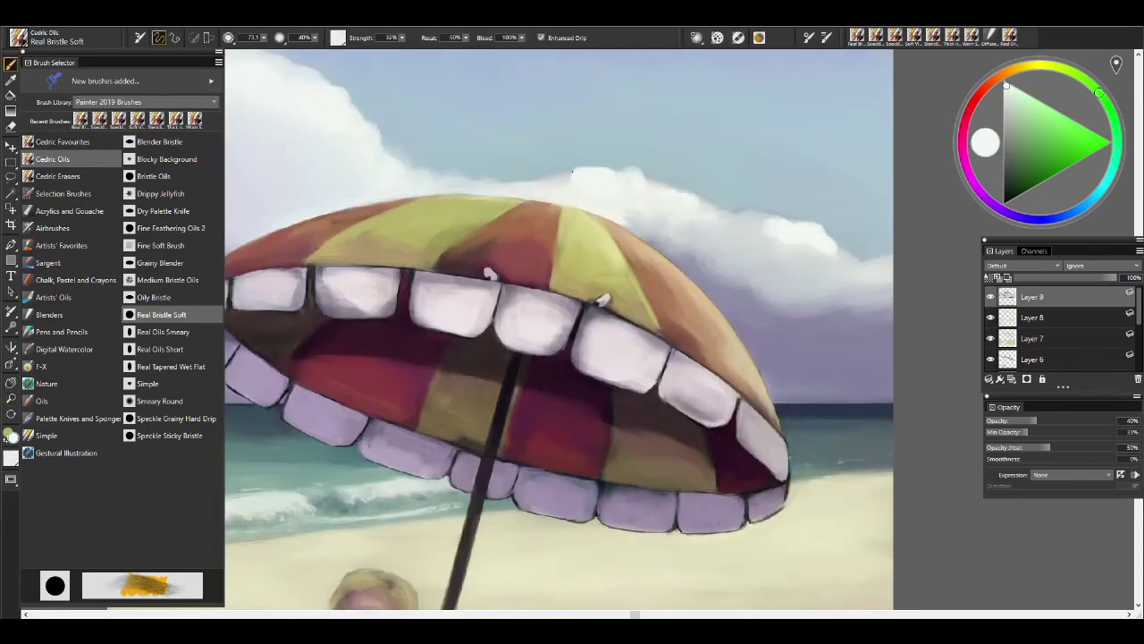
# Soften the cloud behind the canopy's right side and the violet sky beneath it with Soft Vine Charcoal 2 in sampled blue, off-white and purple.
pyautogui.click(114, 142)
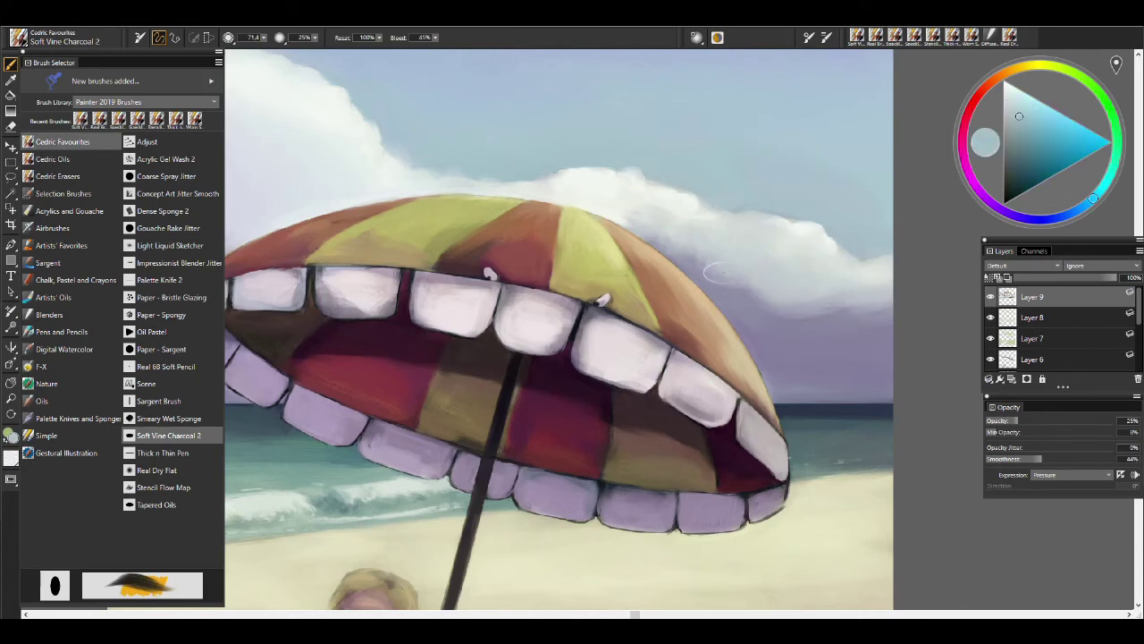
pyautogui.scroll(-2, 720, 202)
pyautogui.scroll(2, 661, 233)
pyautogui.keyDown('alt'); pyautogui.click(654, 234); pyautogui.keyUp('alt')
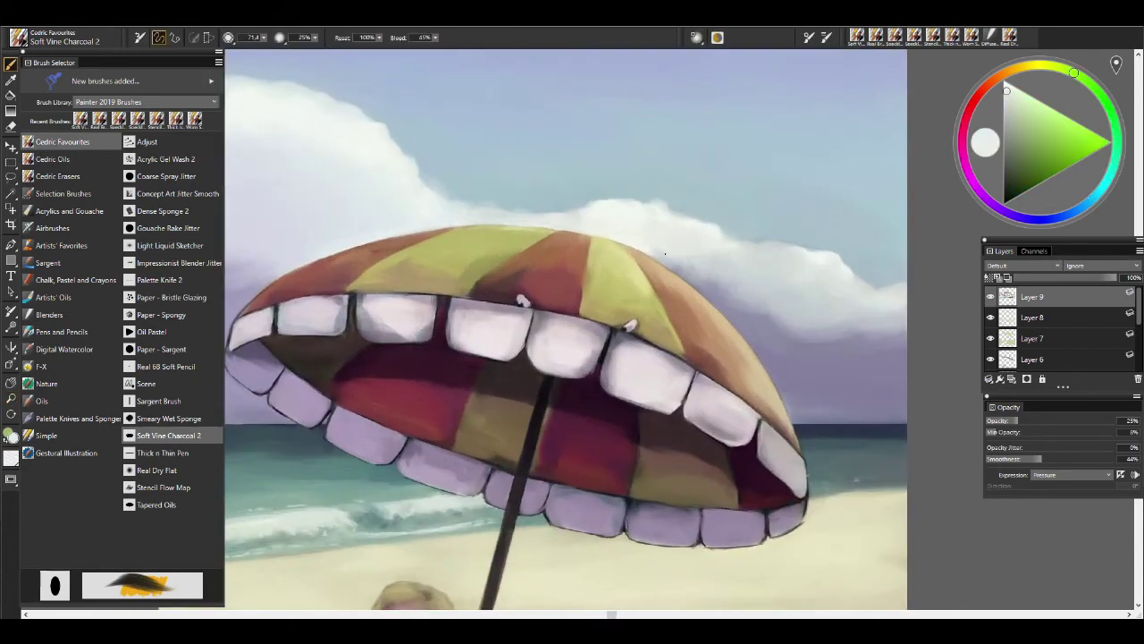
pyautogui.press('m')
pyautogui.keyDown('alt'); pyautogui.click(803, 339); pyautogui.keyUp('alt')
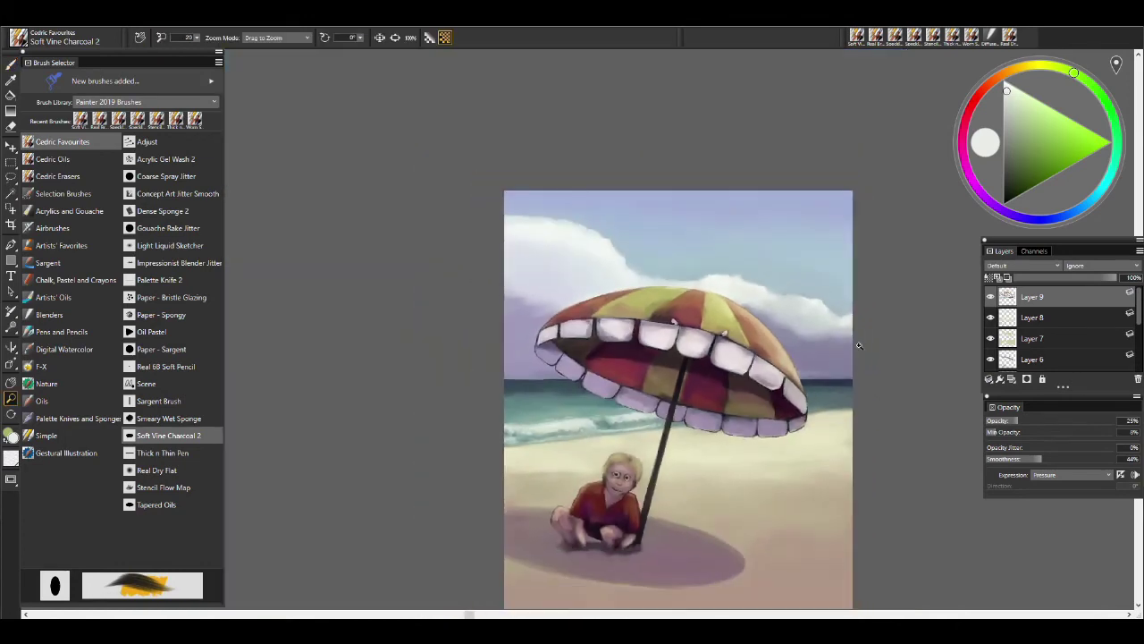
pyautogui.click(849, 341)
pyautogui.press('b')
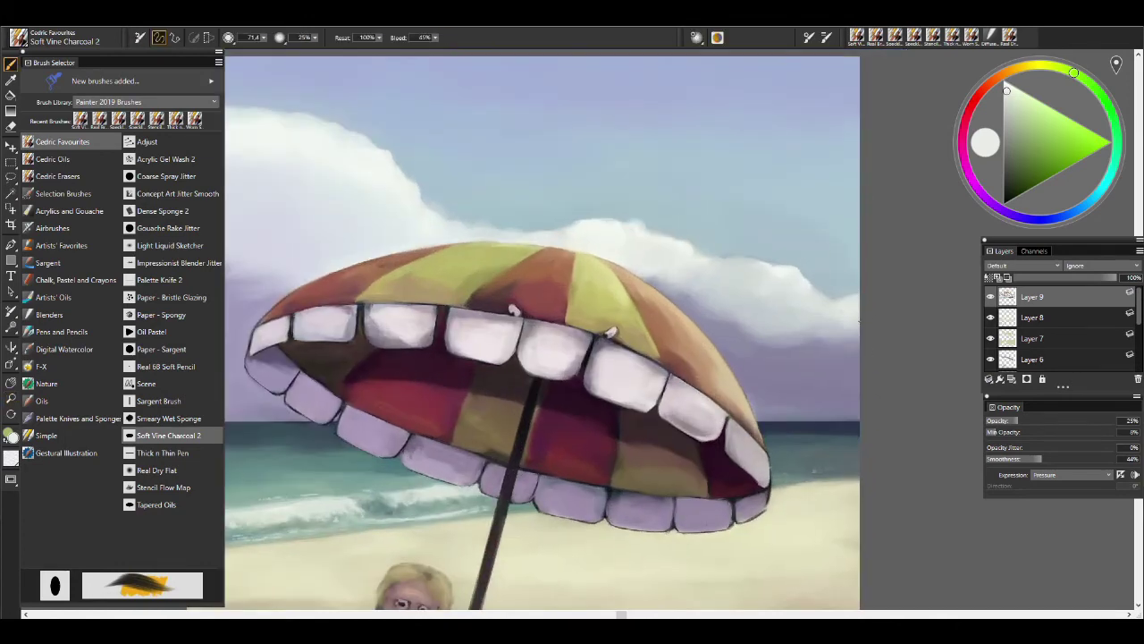
pyautogui.keyDown('alt'); pyautogui.click(854, 356); pyautogui.keyUp('alt')
pyautogui.keyDown('alt'); pyautogui.click(799, 331); pyautogui.keyUp('alt')
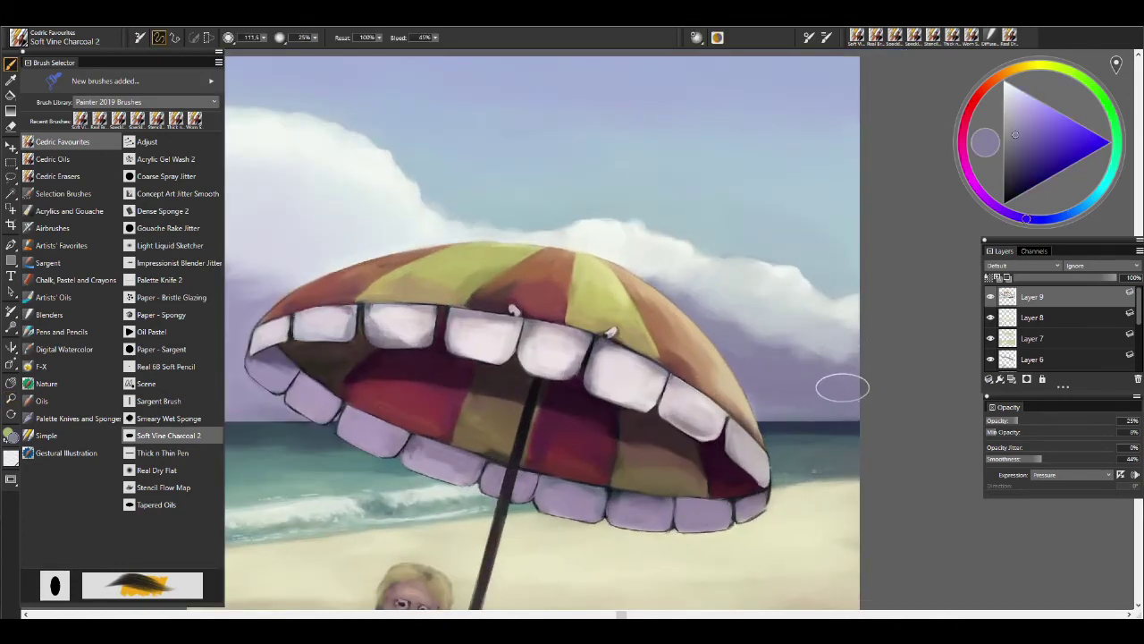
# Blend the shaded underside of the large cloud left of the canopy with sampled pale lilac and purple tones.
pyautogui.press('m')
pyautogui.keyDown('alt'); pyautogui.click(840, 389); pyautogui.keyUp('alt')
pyautogui.press('b')
pyautogui.keyDown('alt'); pyautogui.click(516, 325); pyautogui.keyUp('alt')
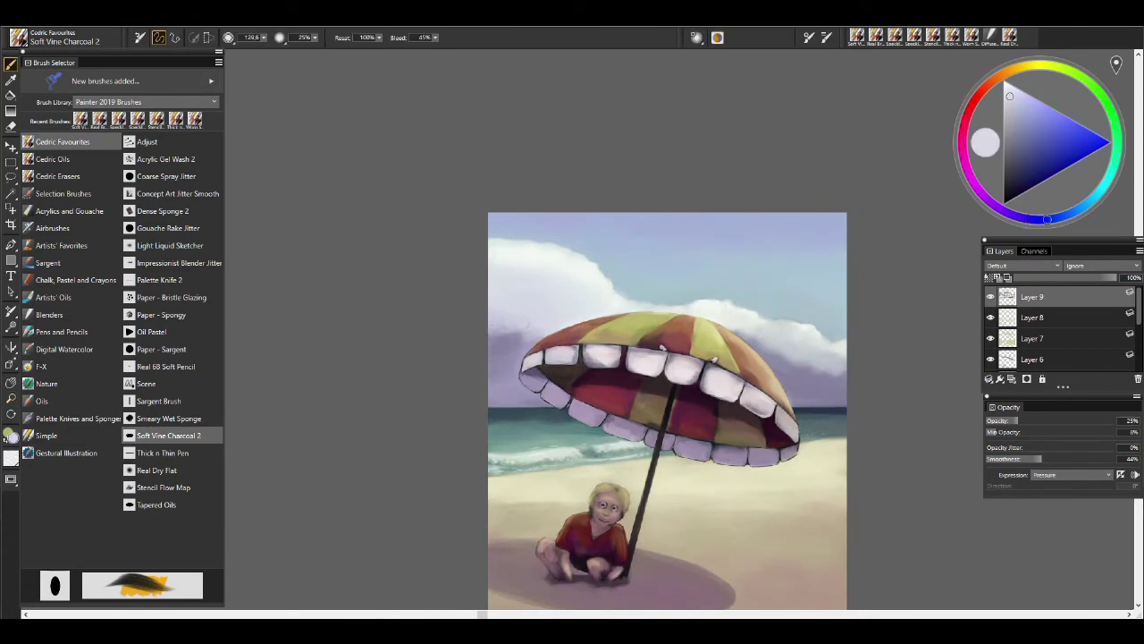
pyautogui.keyDown('alt'); pyautogui.click(498, 326); pyautogui.keyUp('alt')
pyautogui.keyDown('alt'); pyautogui.click(475, 340); pyautogui.keyUp('alt')
pyautogui.keyDown('alt'); pyautogui.click(507, 382); pyautogui.keyUp('alt')
# Smooth the purple sky around the canopy's left tip with Soft Vine Charcoal 2 in sampled violets.
pyautogui.press('m')
pyautogui.click(550, 337)
pyautogui.press('b')
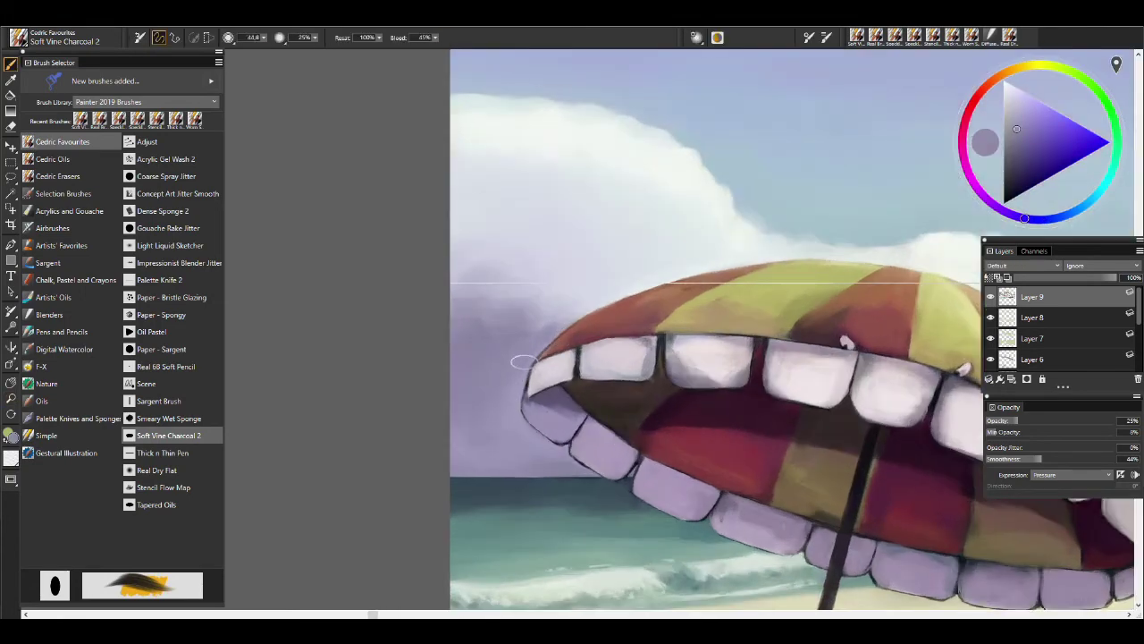
pyautogui.moveTo(528, 354); pyautogui.dragTo(500, 402)
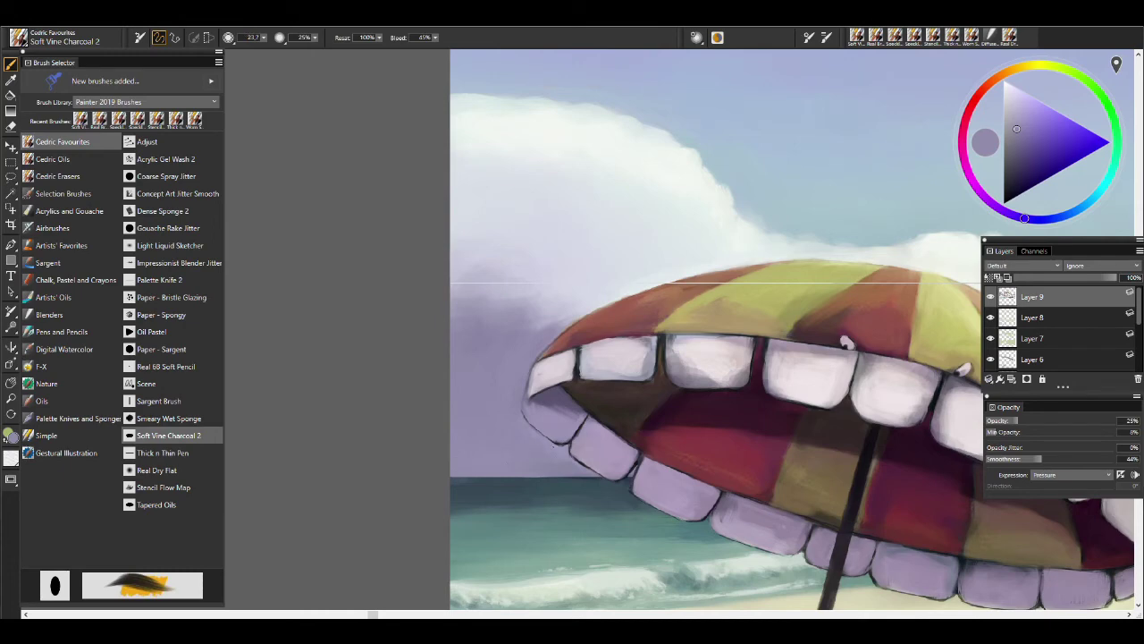
pyautogui.moveTo(516, 309)
pyautogui.mouseDown()
pyautogui.moveTo(537, 329)
pyautogui.moveTo(505, 324)
pyautogui.mouseUp()
pyautogui.keyDown('alt'); pyautogui.click(518, 313); pyautogui.keyUp('alt')
pyautogui.keyDown('alt'); pyautogui.click(463, 230); pyautogui.keyUp('alt')
# Merge the painting layers into a single layer above the canvas and add a new layer on top.
pyautogui.press('m')
pyautogui.scroll(-5, 625, 331)
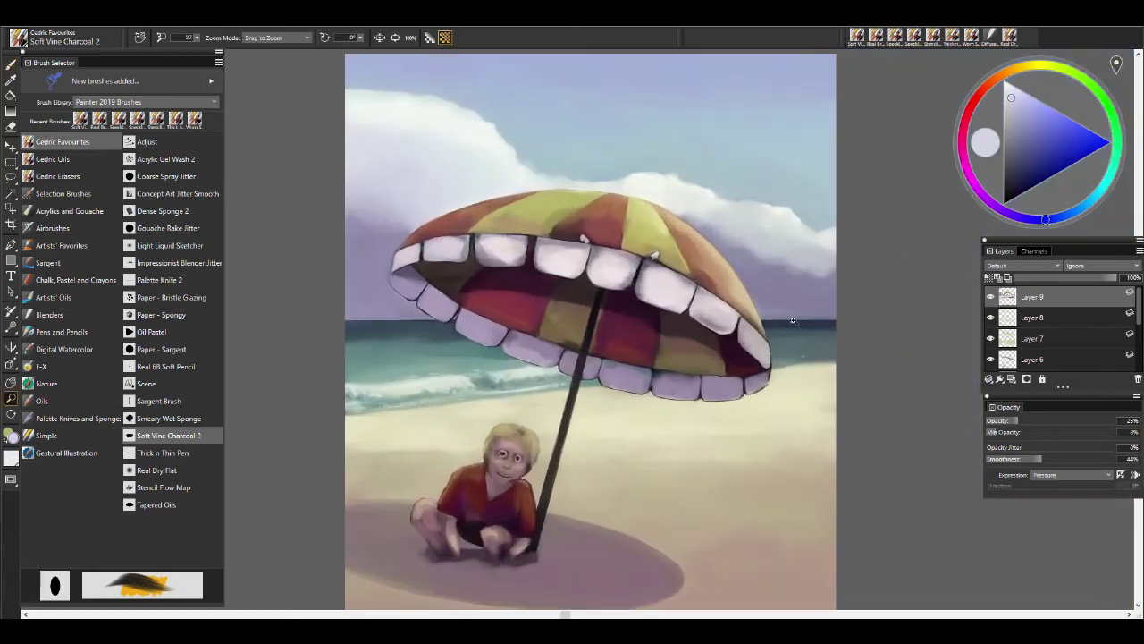
pyautogui.scroll(-3, 1073, 326)
pyautogui.click(1000, 378)
pyautogui.click(950, 415)
pyautogui.scroll(5, 515, 537)
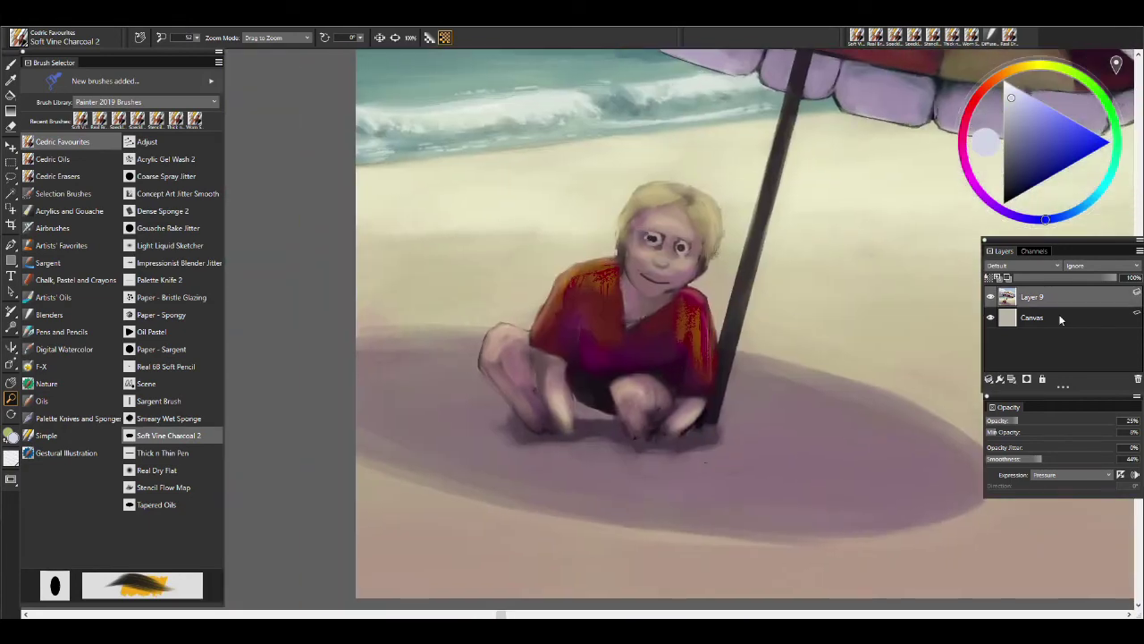
pyautogui.click(1013, 379)
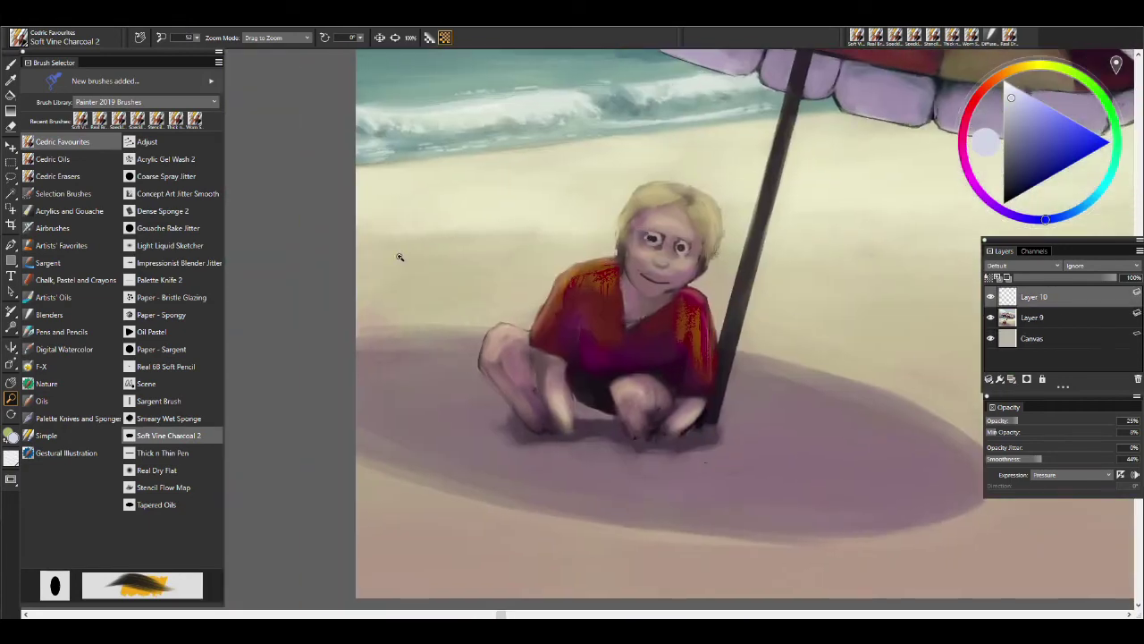
# Smooth the left sleeve and chest of the child's shirt on Layer 10 with sampled orange, red and dark purple.
pyautogui.press('b')
pyautogui.keyDown('alt'); pyautogui.click(613, 268); pyautogui.keyUp('alt')
pyautogui.keyDown('alt'); pyautogui.click(615, 290); pyautogui.keyUp('alt')
pyautogui.press('[')
pyautogui.keyDown('alt'); pyautogui.click(571, 351); pyautogui.keyUp('alt')
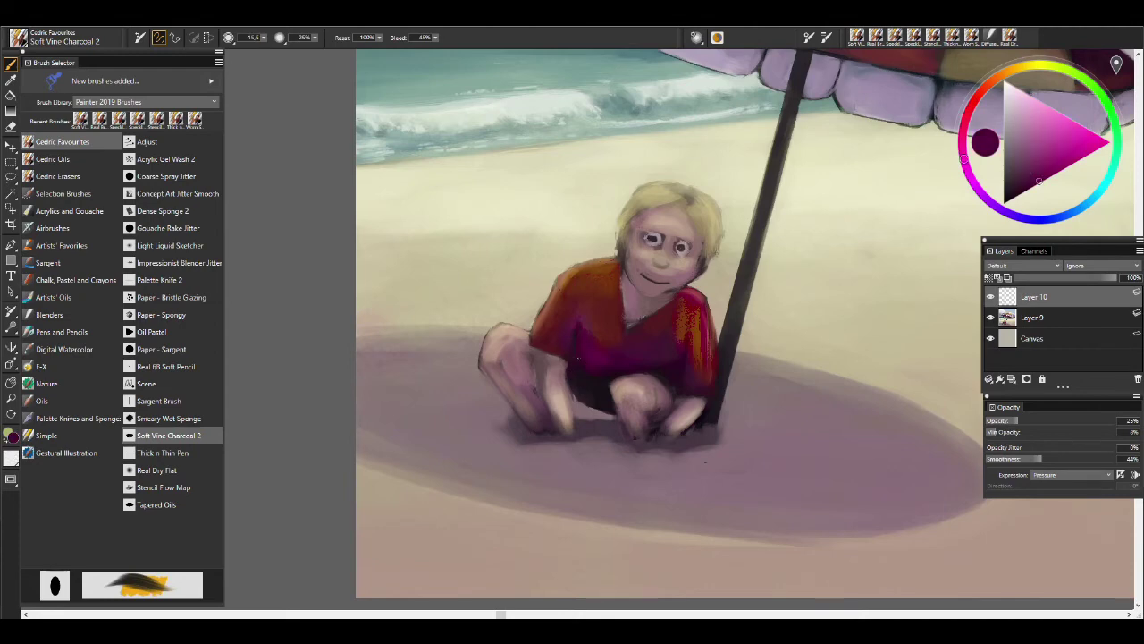
# Paint over the streaky texture on the shirt's right sleeve with sampled deep reds.
pyautogui.keyDown('alt'); pyautogui.click(605, 320); pyautogui.keyUp('alt')
pyautogui.press(']')
pyautogui.press(']')
pyautogui.press(']')
pyautogui.moveTo(685, 345)
pyautogui.mouseDown()
pyautogui.moveTo(679, 322)
pyautogui.moveTo(706, 344)
pyautogui.mouseUp()
pyautogui.press(']')
pyautogui.keyDown('alt'); pyautogui.click(677, 308); pyautogui.keyUp('alt')
pyautogui.keyDown('alt'); pyautogui.click(711, 322); pyautogui.keyUp('alt')
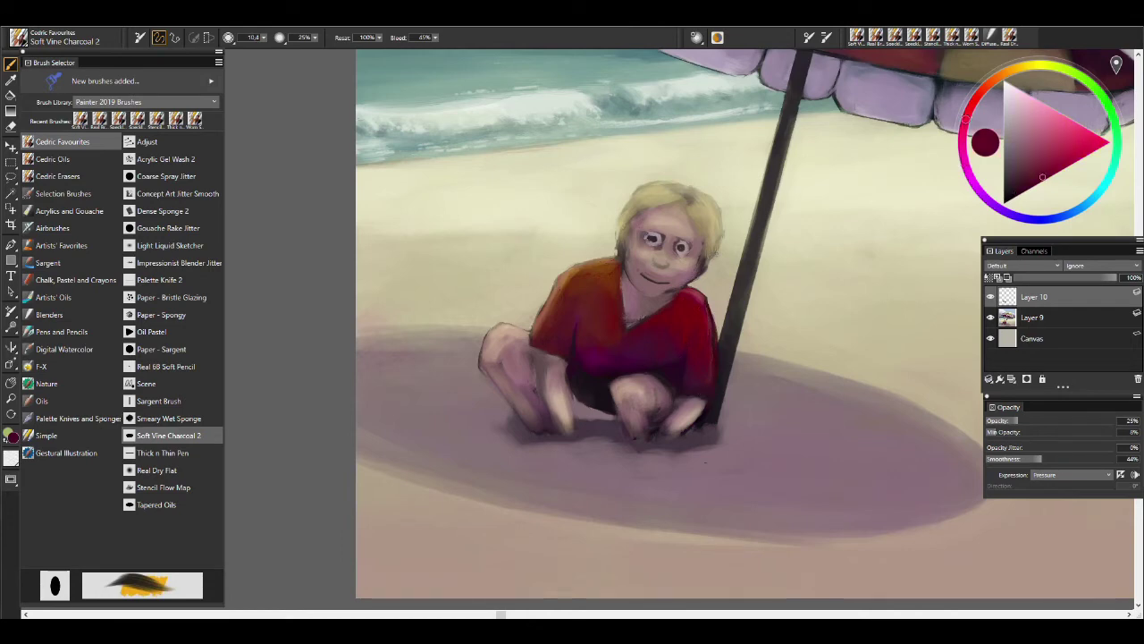
# Refine the shirt's right shoulder and outer edges with sampled reds and surrounding sand tones.
pyautogui.keyDown('alt'); pyautogui.click(699, 295); pyautogui.keyUp('alt')
pyautogui.keyDown('alt'); pyautogui.click(670, 306); pyautogui.keyUp('alt')
pyautogui.keyDown('alt'); pyautogui.click(684, 320); pyautogui.keyUp('alt')
pyautogui.keyDown('alt'); pyautogui.click(706, 290); pyautogui.keyUp('alt')
pyautogui.keyDown('alt'); pyautogui.click(715, 296); pyautogui.keyUp('alt')
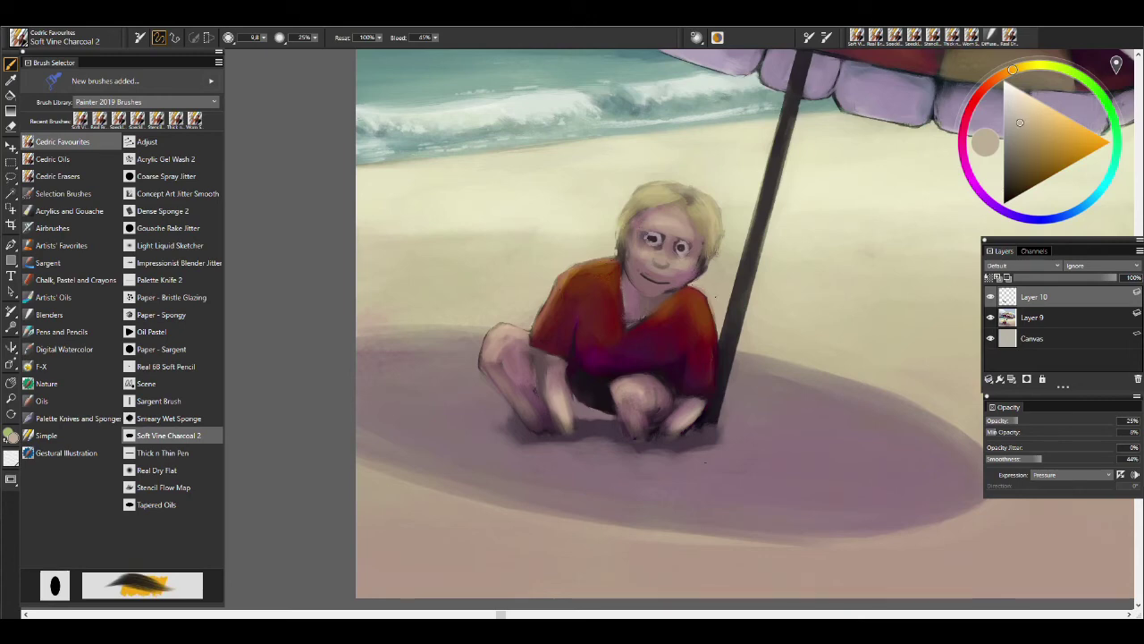
pyautogui.keyDown('alt'); pyautogui.click(599, 259); pyautogui.keyUp('alt')
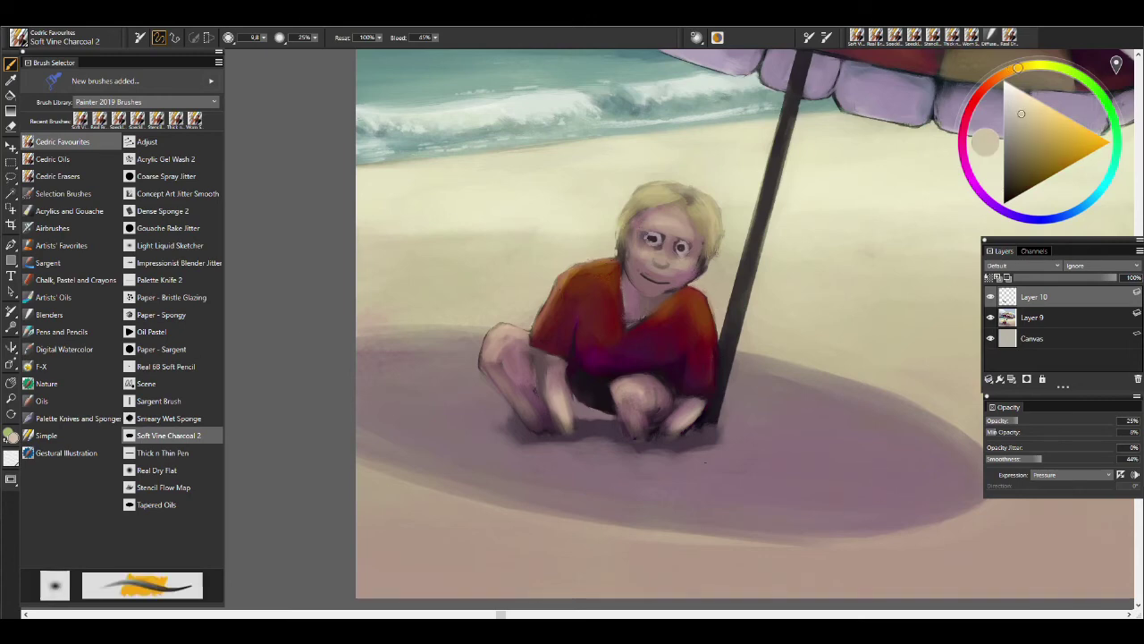
pyautogui.keyDown('alt'); pyautogui.click(713, 285); pyautogui.keyUp('alt')
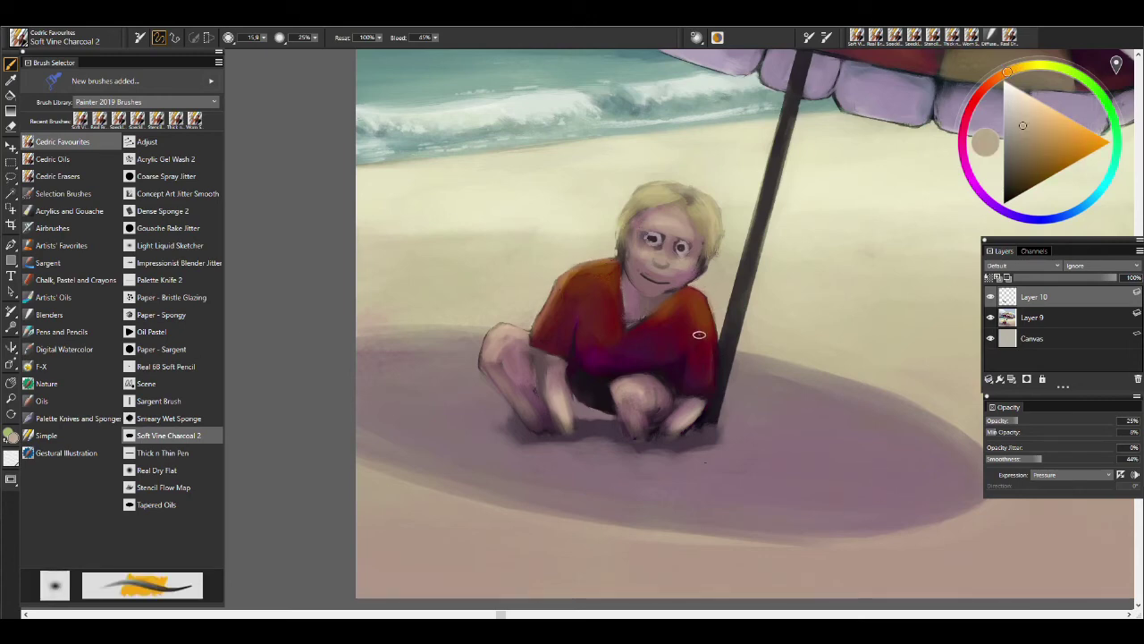
# Shade the child's left-side forearm and the sand around its hand with sampled skin tones and muted purples.
pyautogui.keyDown('alt'); pyautogui.click(560, 411); pyautogui.keyUp('alt')
pyautogui.keyDown('alt'); pyautogui.click(562, 428); pyautogui.keyUp('alt')
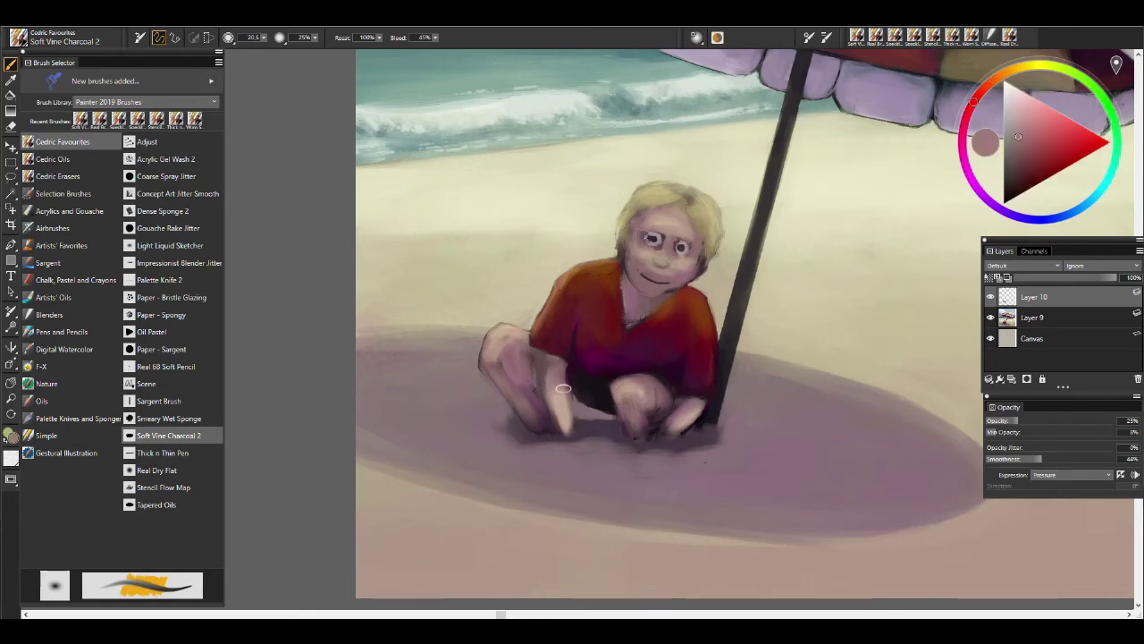
pyautogui.keyDown('alt'); pyautogui.click(565, 444); pyautogui.keyUp('alt')
pyautogui.keyDown('alt'); pyautogui.click(508, 436); pyautogui.keyUp('alt')
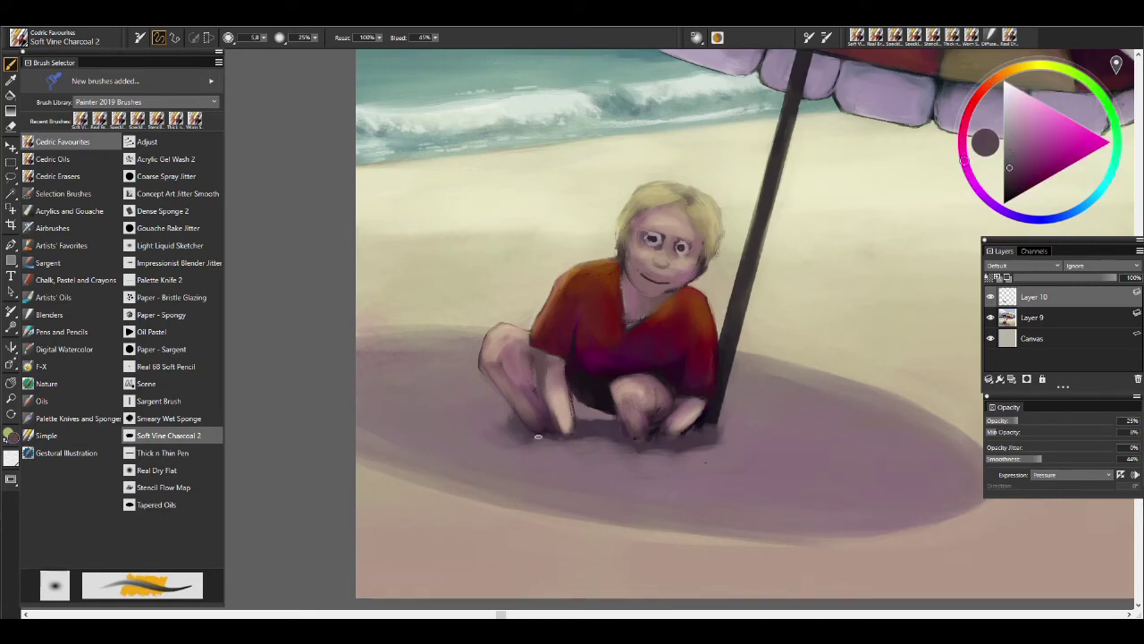
pyautogui.moveTo(536, 392); pyautogui.dragTo(547, 398)
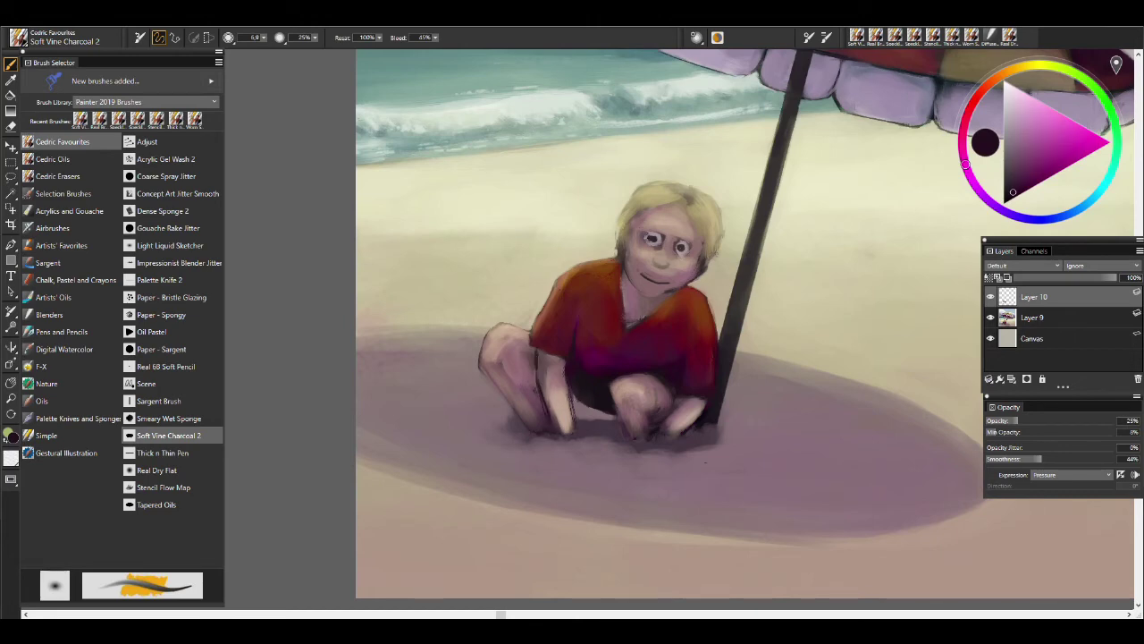
# Define the left-side forearm's contours from sleeve to hand with sampled skin tones and dark purple.
pyautogui.keyDown('alt'); pyautogui.click(572, 413); pyautogui.keyUp('alt')
pyautogui.moveTo(572, 427)
pyautogui.mouseDown()
pyautogui.moveTo(540, 380)
pyautogui.moveTo(567, 413)
pyautogui.mouseUp()
pyautogui.keyDown('alt'); pyautogui.click(546, 392); pyautogui.keyUp('alt')
pyautogui.moveTo(551, 374); pyautogui.dragTo(555, 420)
pyautogui.keyDown('alt'); pyautogui.click(551, 355); pyautogui.keyUp('alt')
pyautogui.keyDown('alt'); pyautogui.click(547, 356); pyautogui.keyUp('alt')
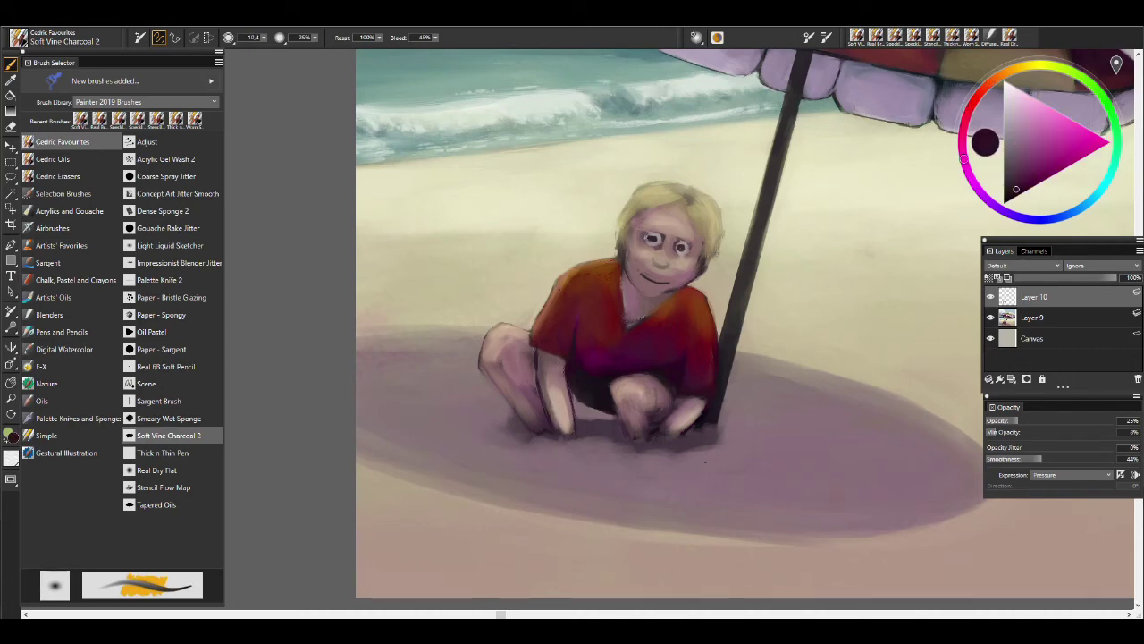
# Clean up the outer edge of the shirt's left sleeve with small strokes in sampled shirt and sand colors.
pyautogui.press('[')
pyautogui.press('[')
pyautogui.press('[')
pyautogui.keyDown('alt'); pyautogui.click(536, 313); pyautogui.keyUp('alt')
pyautogui.keyDown('alt'); pyautogui.click(546, 308); pyautogui.keyUp('alt')
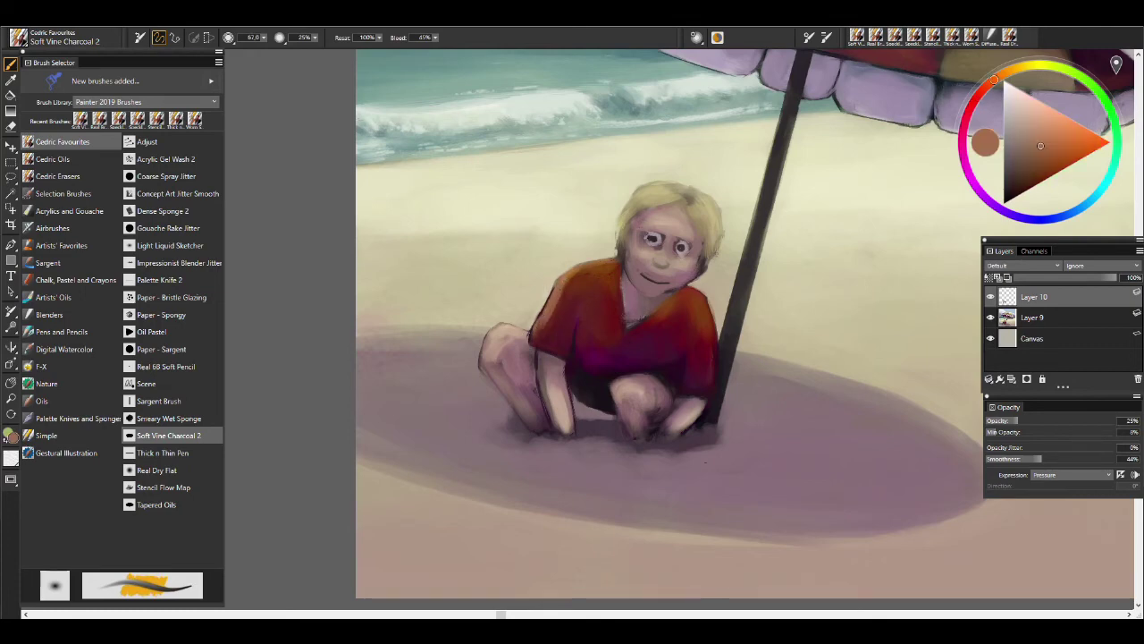
pyautogui.keyDown('alt'); pyautogui.click(545, 318); pyautogui.keyUp('alt')
pyautogui.press('[')
pyautogui.press('[')
pyautogui.press('[')
pyautogui.press('[')
# Reshape the bent left knee and shin with sampled skin tones, shadow purple and a dark contour.
pyautogui.keyDown('alt'); pyautogui.click(516, 340); pyautogui.keyUp('alt')
pyautogui.press('[')
pyautogui.keyDown('alt'); pyautogui.click(513, 346); pyautogui.keyUp('alt')
pyautogui.press('[')
pyautogui.keyDown('alt'); pyautogui.click(521, 348); pyautogui.keyUp('alt')
pyautogui.press('[')
pyautogui.keyDown('alt'); pyautogui.click(487, 363); pyautogui.keyUp('alt')
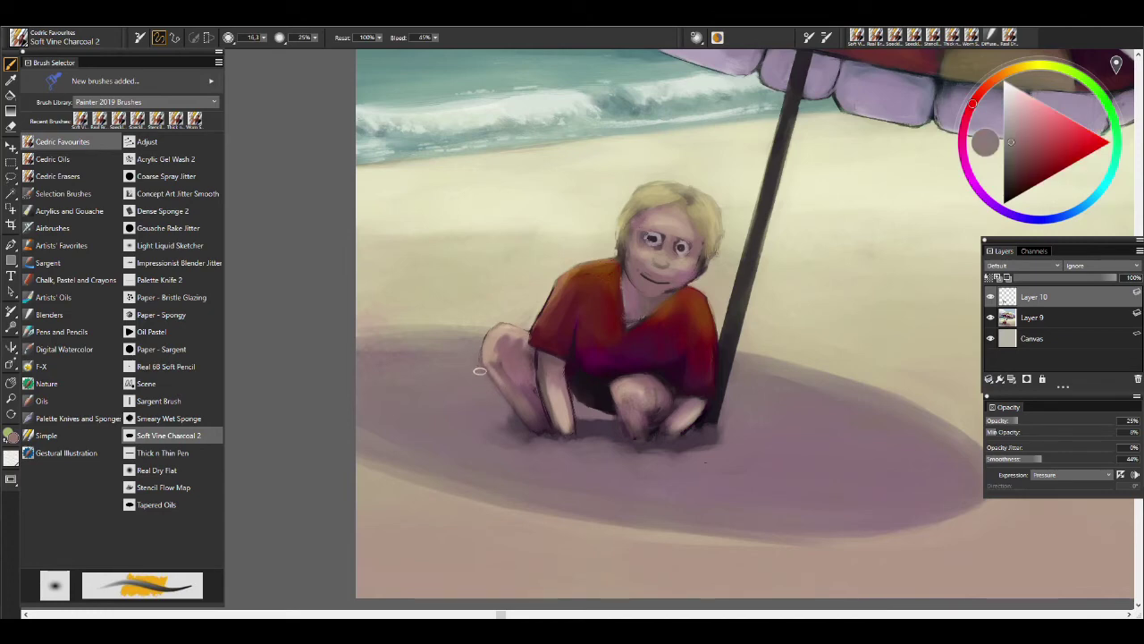
pyautogui.keyDown('alt'); pyautogui.click(532, 426); pyautogui.keyUp('alt')
pyautogui.press('[')
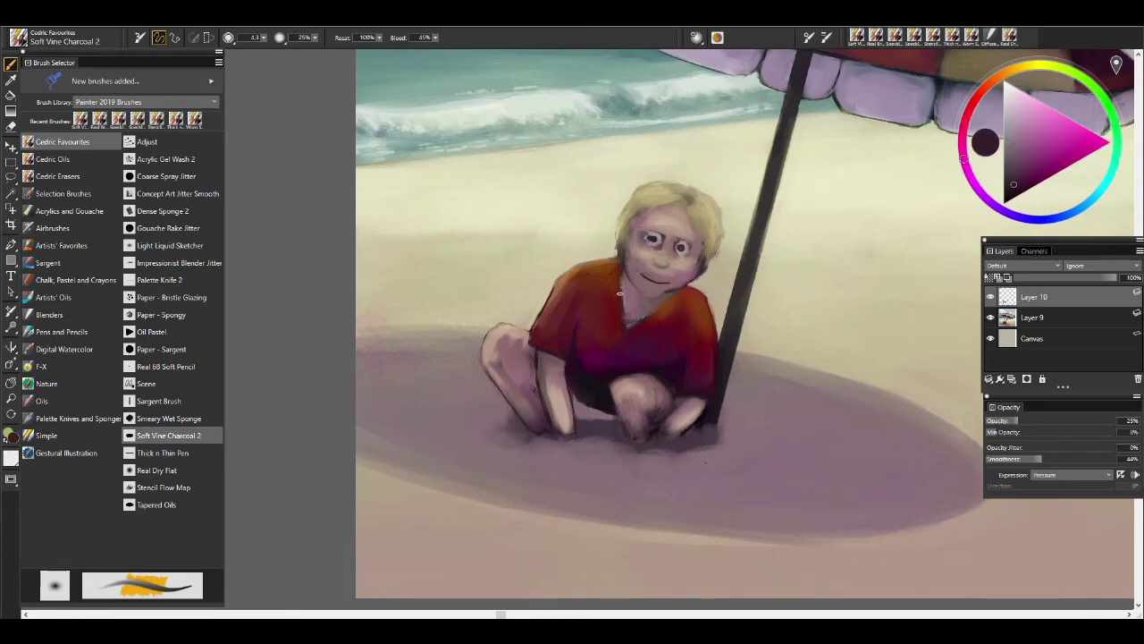
# Darken the gap beneath the shirt and shape the left edge of the central foot with sampled skin tones.
pyautogui.keyDown('alt'); pyautogui.click(578, 382); pyautogui.keyUp('alt')
pyautogui.press(']')
pyautogui.moveTo(580, 405); pyautogui.dragTo(616, 420)
pyautogui.keyDown('alt'); pyautogui.click(630, 387); pyautogui.keyUp('alt')
pyautogui.keyDown('alt'); pyautogui.click(622, 395); pyautogui.keyUp('alt')
pyautogui.press(']')
pyautogui.keyDown('alt'); pyautogui.click(638, 426); pyautogui.keyUp('alt')
pyautogui.moveTo(639, 425); pyautogui.dragTo(631, 434)
pyautogui.keyDown('alt'); pyautogui.click(619, 406); pyautogui.keyUp('alt')
# Model the right side of the central foot and knee with sampled skin tones and dark purple shadow.
pyautogui.press('[')
pyautogui.press('[')
pyautogui.moveTo(651, 397); pyautogui.dragTo(653, 418)
pyautogui.keyDown('alt'); pyautogui.click(651, 426); pyautogui.keyUp('alt')
pyautogui.keyDown('alt'); pyautogui.click(667, 411); pyautogui.keyUp('alt')
pyautogui.press('[')
pyautogui.keyDown('alt'); pyautogui.click(665, 413); pyautogui.keyUp('alt')
pyautogui.press(']')
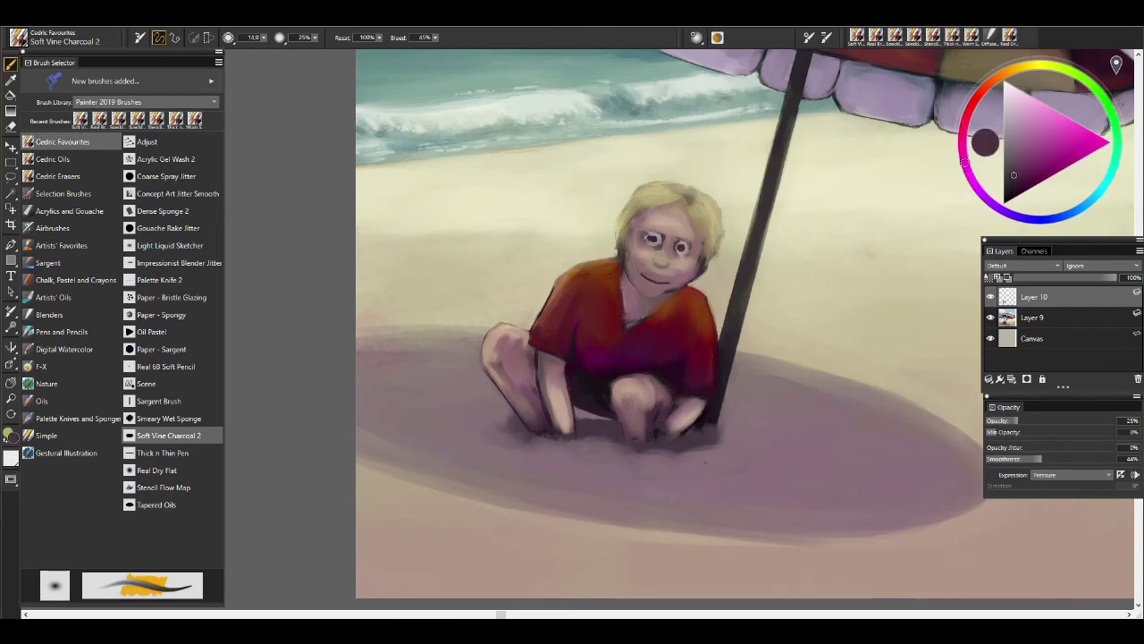
pyautogui.keyDown('alt'); pyautogui.click(666, 397); pyautogui.keyUp('alt')
pyautogui.keyDown('alt'); pyautogui.click(665, 393); pyautogui.keyUp('alt')
# Define the right-side hand and wrist below the sleeve with sampled skin tones and a dark outline.
pyautogui.keyDown('alt'); pyautogui.click(684, 409); pyautogui.keyUp('alt')
pyautogui.press('[')
pyautogui.keyDown('alt'); pyautogui.click(686, 407); pyautogui.keyUp('alt')
pyautogui.keyDown('alt'); pyautogui.click(688, 400); pyautogui.keyUp('alt')
pyautogui.keyDown('alt'); pyautogui.click(662, 429); pyautogui.keyUp('alt')
pyautogui.keyDown('alt'); pyautogui.click(682, 430); pyautogui.keyUp('alt')
pyautogui.press(']')
pyautogui.press(']')
pyautogui.press(']')
pyautogui.press('[')
pyautogui.press('[')
pyautogui.keyDown('alt'); pyautogui.click(692, 420); pyautogui.keyUp('alt')
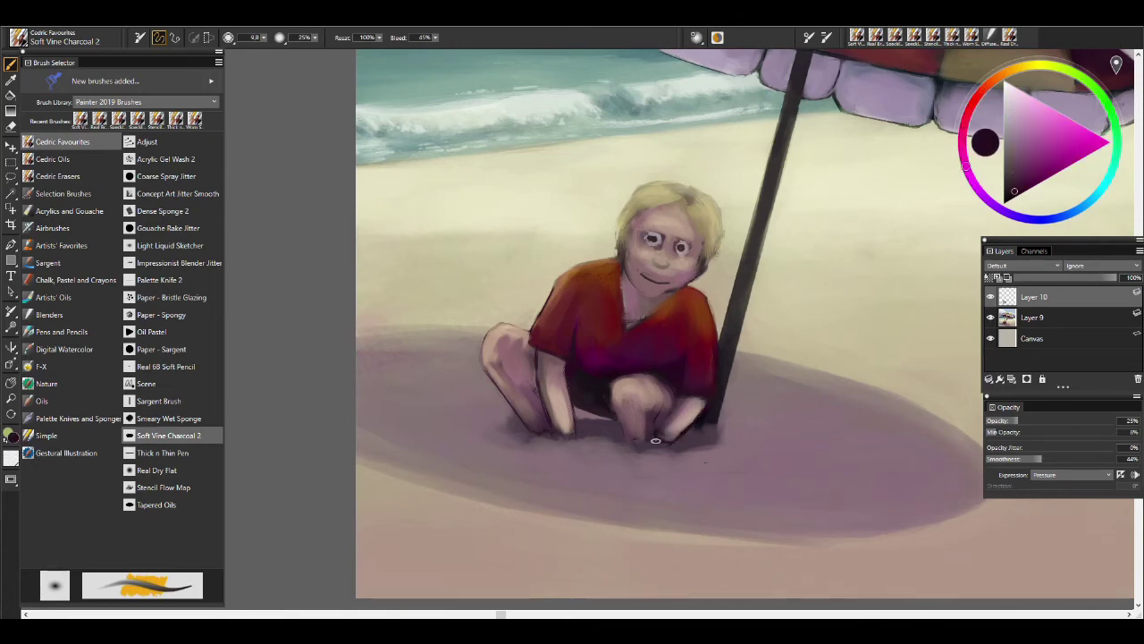
# Paint the contact shadow beneath the feet and around the pole's base with sampled dark and mid purples.
pyautogui.keyDown('alt'); pyautogui.click(660, 441); pyautogui.keyUp('alt')
pyautogui.keyDown('alt'); pyautogui.click(677, 444); pyautogui.keyUp('alt')
pyautogui.press(']')
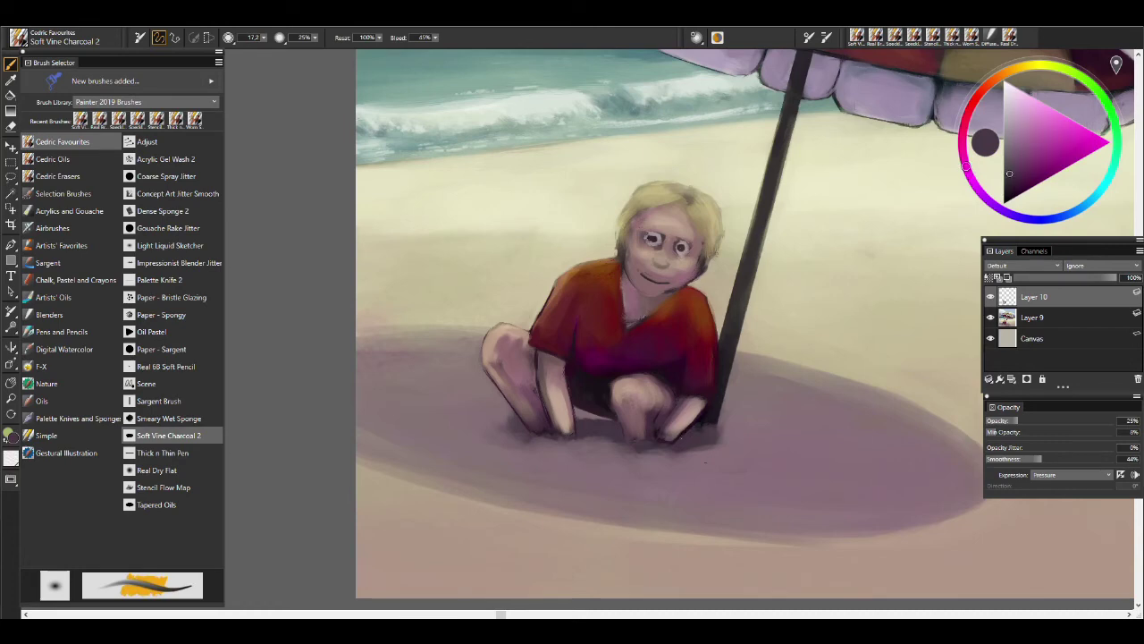
pyautogui.keyDown('alt'); pyautogui.click(721, 429); pyautogui.keyUp('alt')
pyautogui.press(']')
pyautogui.press(']')
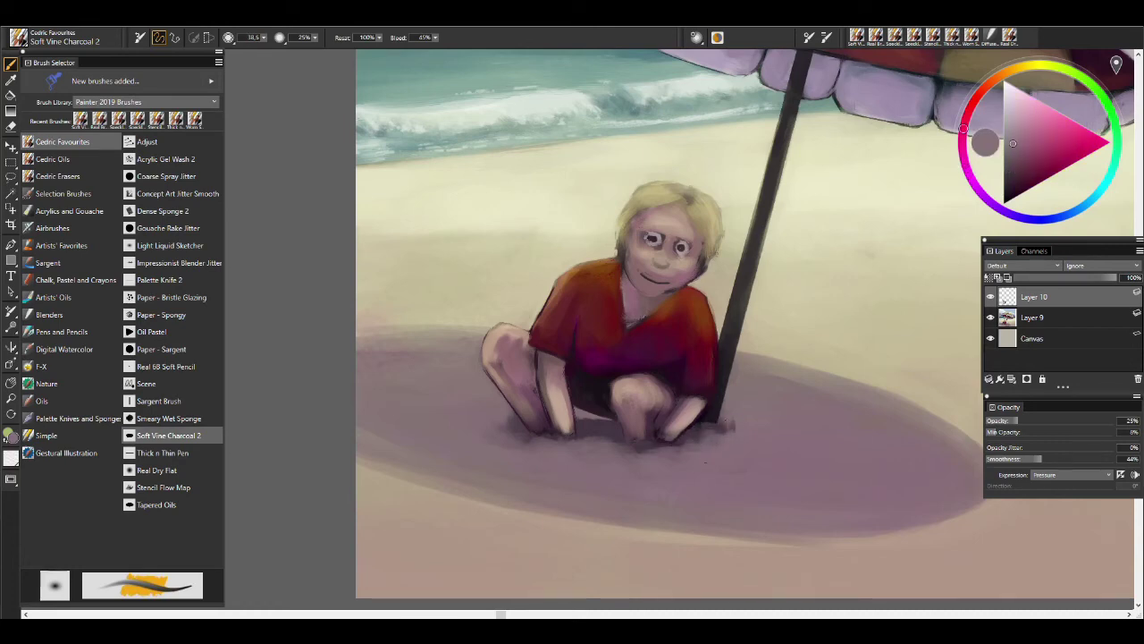
# Clean up the shirt's neckline and soften the neck, chin and mouth with sampled dark purple and skin tones.
pyautogui.keyDown('alt'); pyautogui.click(622, 270); pyautogui.keyUp('alt')
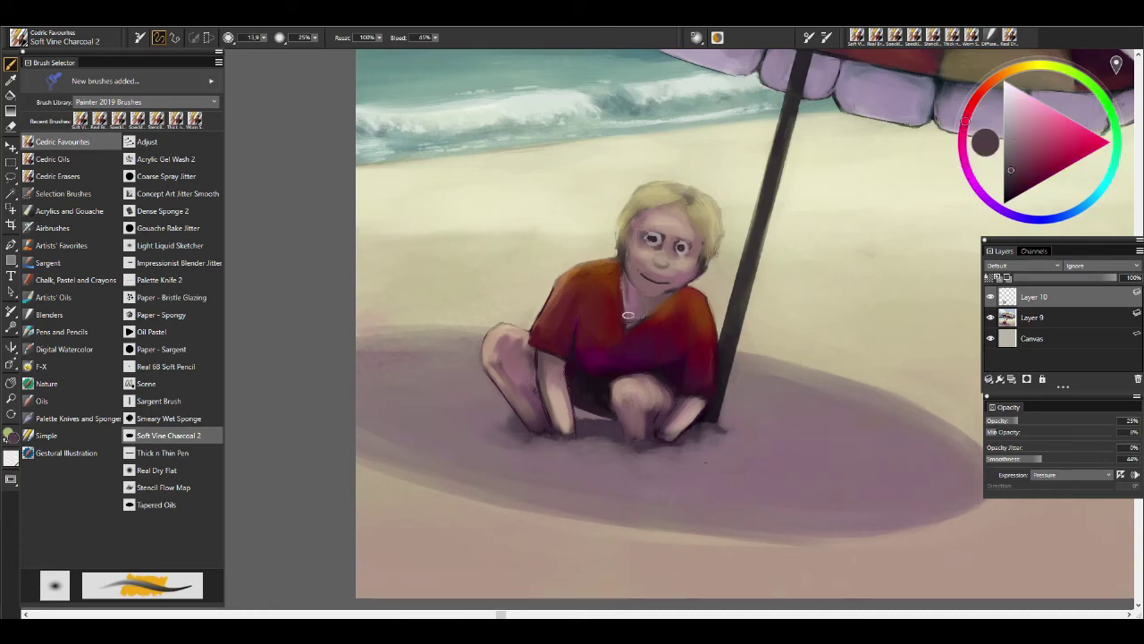
pyautogui.keyDown('alt'); pyautogui.click(659, 303); pyautogui.keyUp('alt')
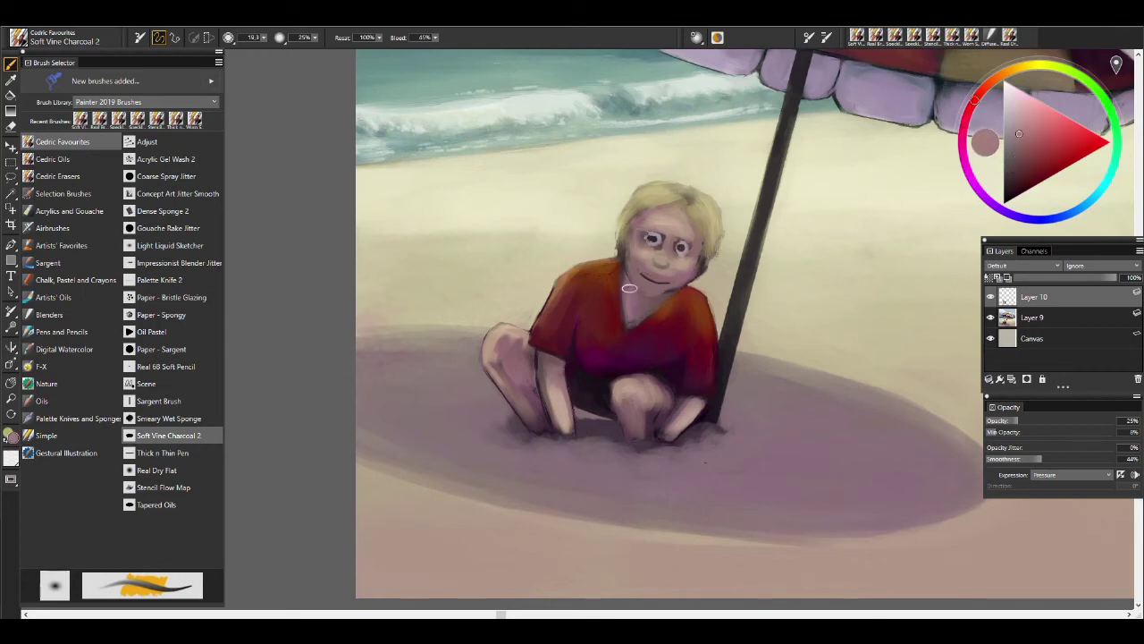
pyautogui.keyDown('alt'); pyautogui.click(659, 259); pyautogui.keyUp('alt')
pyautogui.press(']')
pyautogui.press(']')
pyautogui.press(']')
pyautogui.press('[')
pyautogui.keyDown('alt'); pyautogui.click(649, 279); pyautogui.keyUp('alt')
pyautogui.keyDown('alt'); pyautogui.click(655, 277); pyautogui.keyUp('alt')
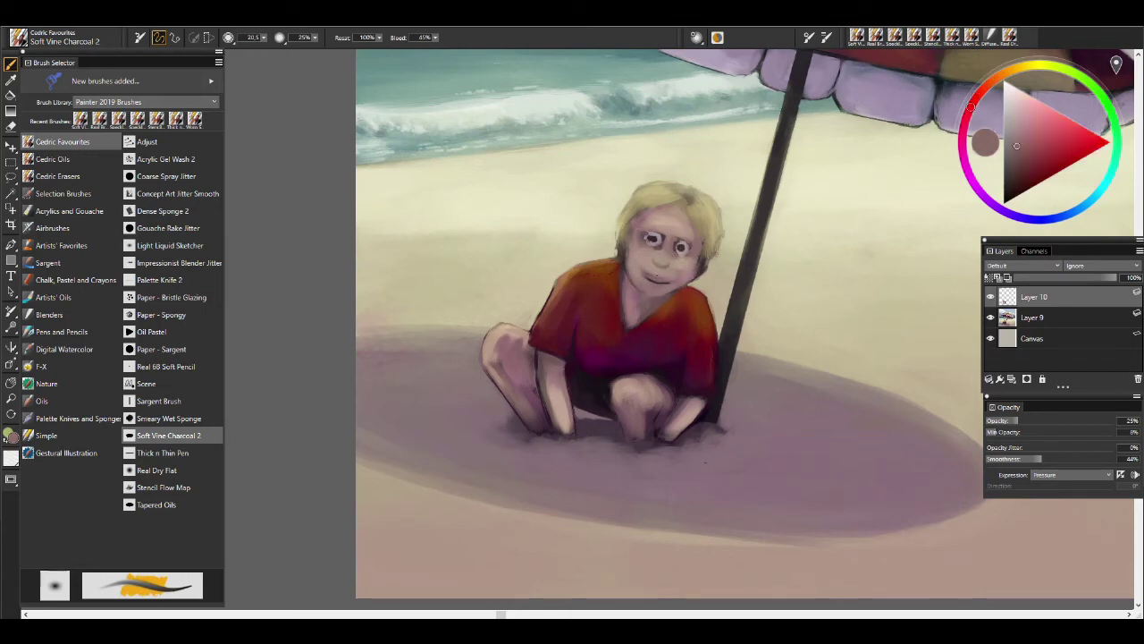
# Soften the shadows around the child's left-side eye with sampled dark purple and skin tones, using a small brush.
pyautogui.press('[')
pyautogui.keyDown('alt'); pyautogui.click(668, 265); pyautogui.keyUp('alt')
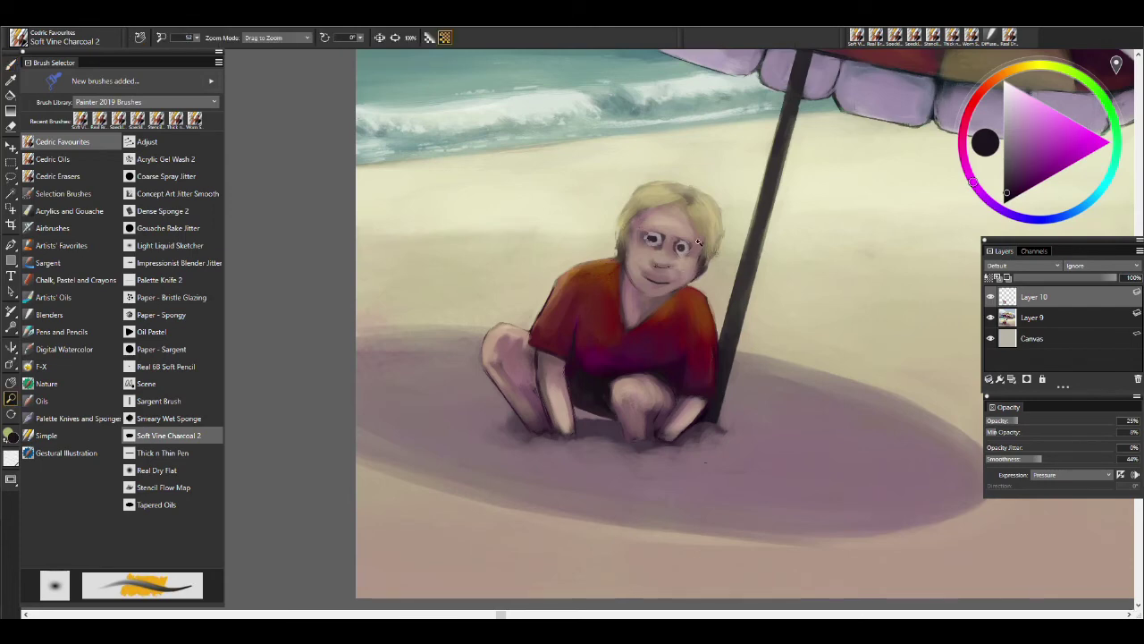
pyautogui.scroll(4, 756, 166)
pyautogui.keyDown('alt'); pyautogui.click(542, 313); pyautogui.keyUp('alt')
pyautogui.moveTo(537, 320)
pyautogui.mouseDown()
pyautogui.moveTo(554, 303)
pyautogui.moveTo(615, 350)
pyautogui.moveTo(630, 313)
pyautogui.moveTo(536, 335)
pyautogui.mouseUp()
pyautogui.keyDown('alt'); pyautogui.click(547, 315); pyautogui.keyUp('alt')
pyautogui.press(']')
pyautogui.press(']')
pyautogui.press(']')
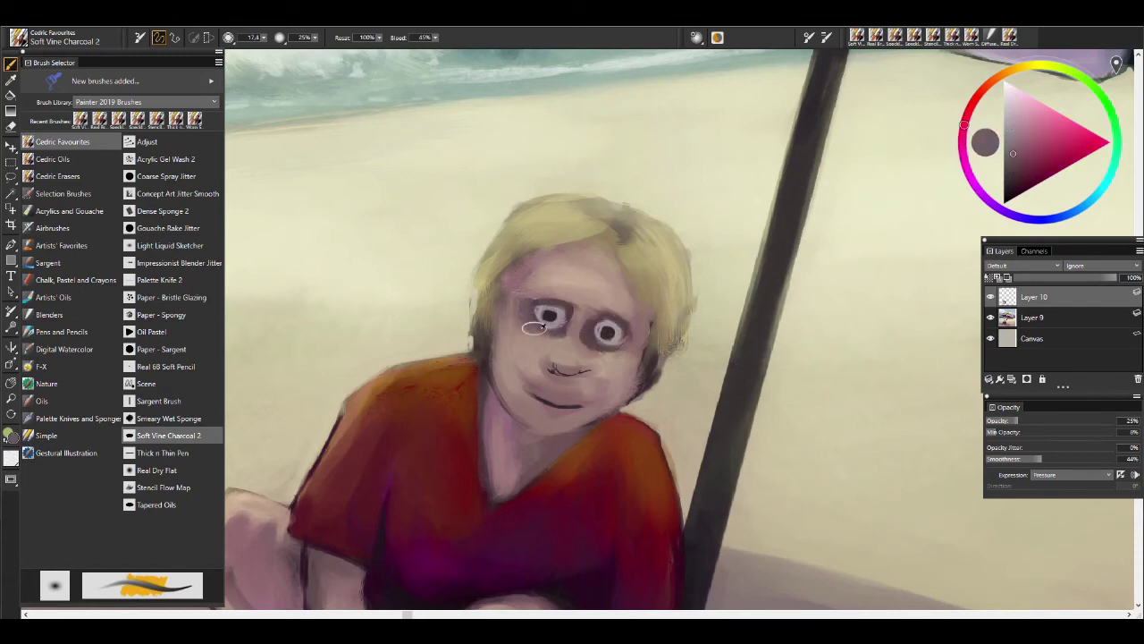
# Lighten the skin between the eyes and reshape the nose bridge and tip with sampled skin tones.
pyautogui.keyDown('alt'); pyautogui.click(583, 305); pyautogui.keyUp('alt')
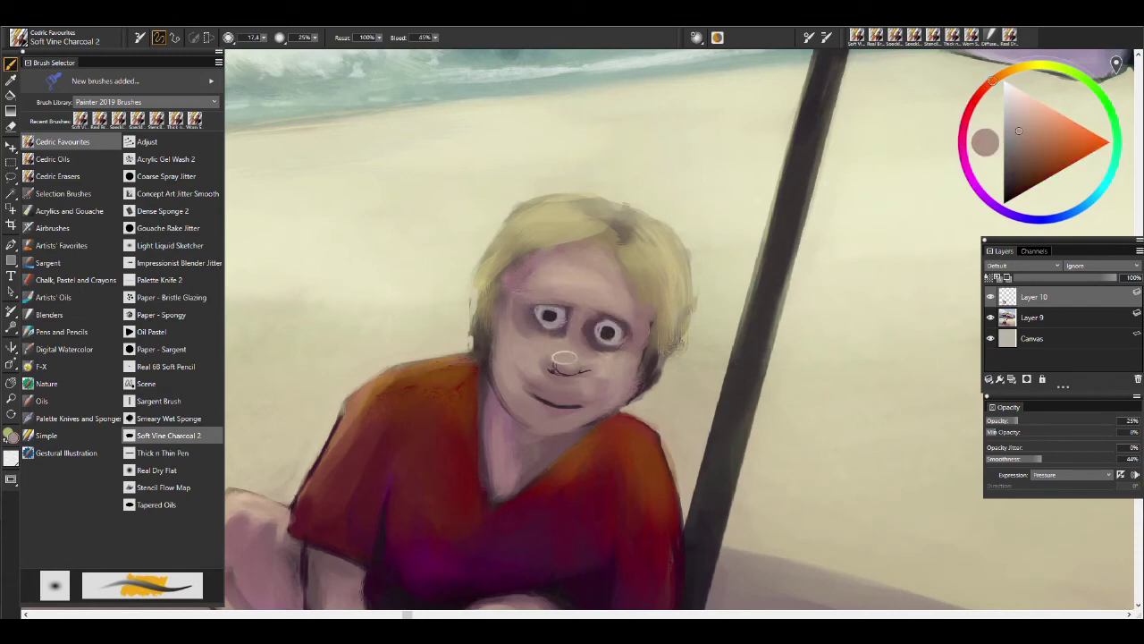
pyautogui.keyDown('alt'); pyautogui.click(590, 298); pyautogui.keyUp('alt')
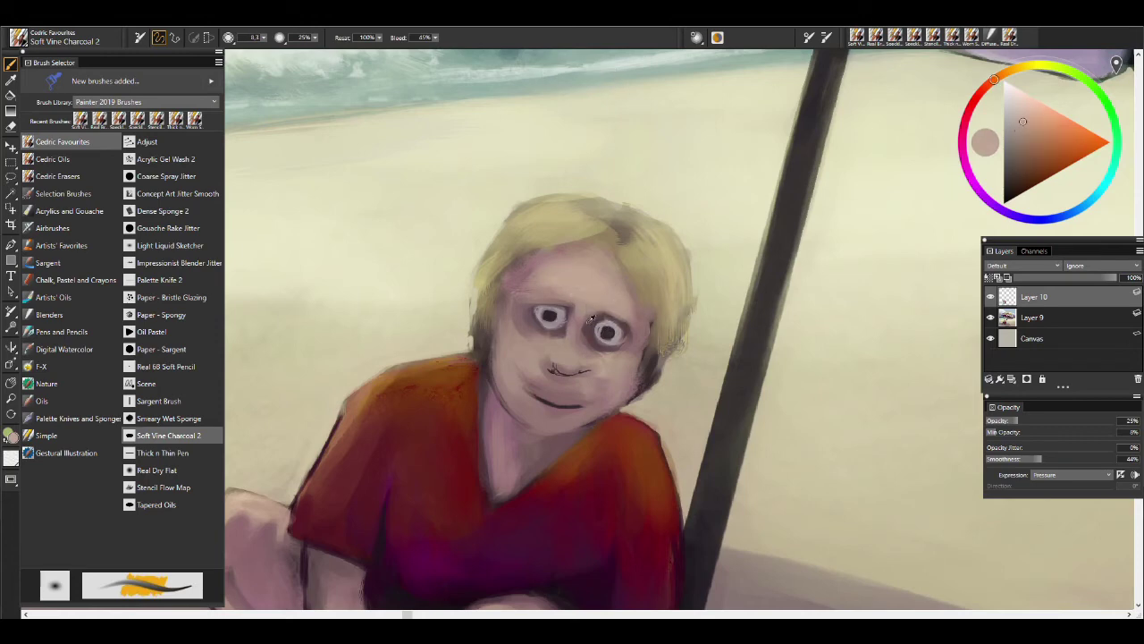
pyautogui.keyDown('alt'); pyautogui.click(592, 316); pyautogui.keyUp('alt')
pyautogui.keyDown('alt'); pyautogui.click(603, 328); pyautogui.keyUp('alt')
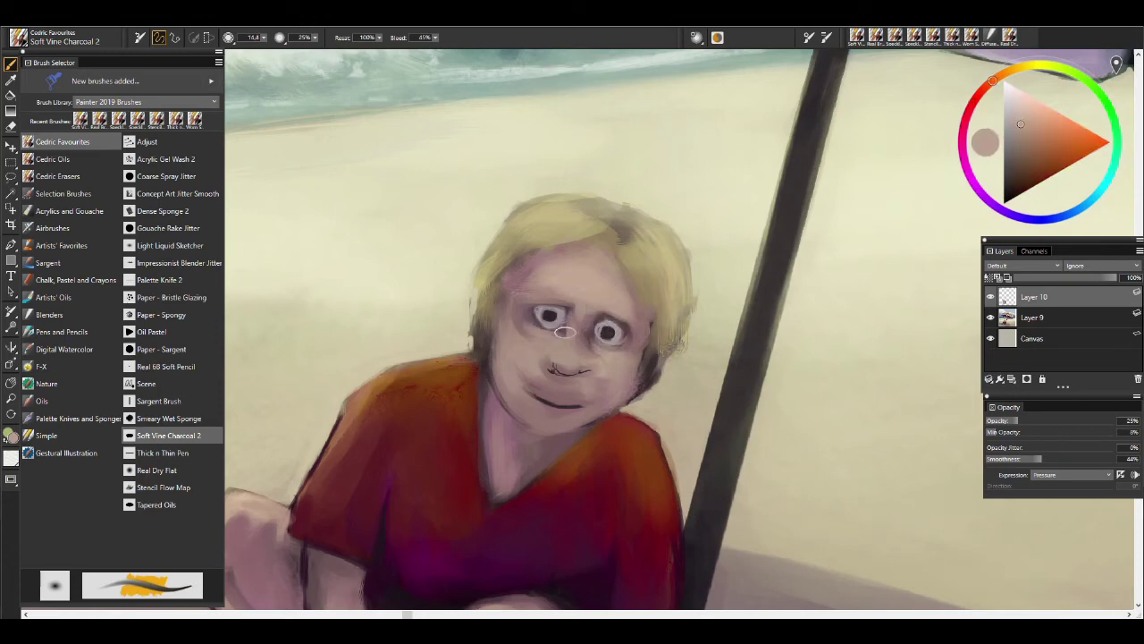
pyautogui.keyDown('alt'); pyautogui.click(572, 369); pyautogui.keyUp('alt')
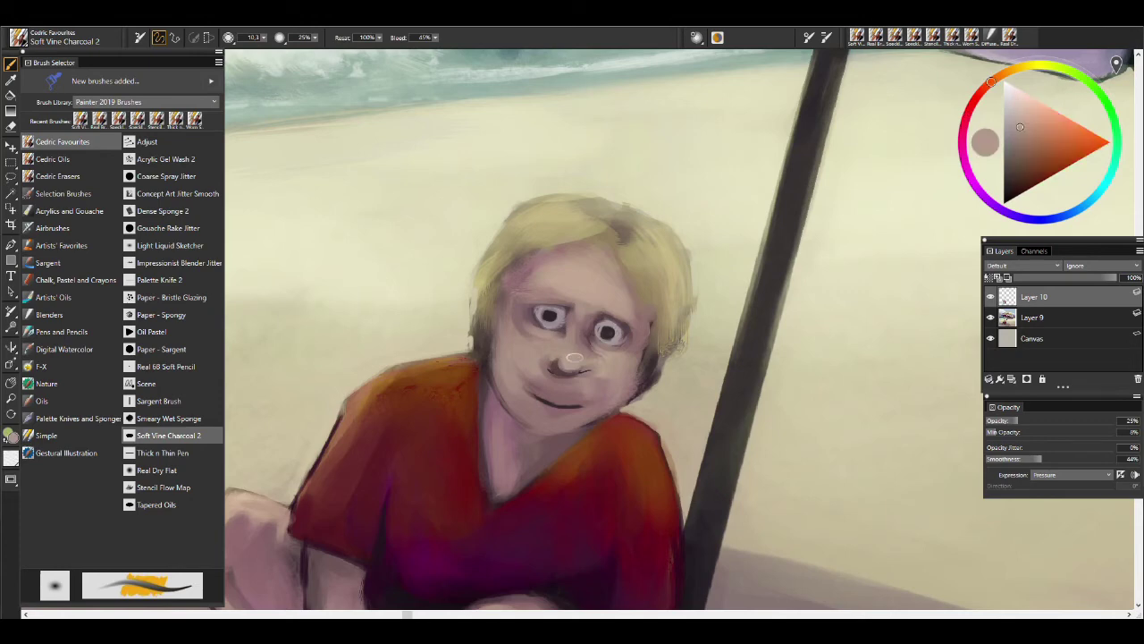
pyautogui.keyDown('alt'); pyautogui.click(577, 358); pyautogui.keyUp('alt')
pyautogui.keyDown('alt'); pyautogui.click(563, 356); pyautogui.keyUp('alt')
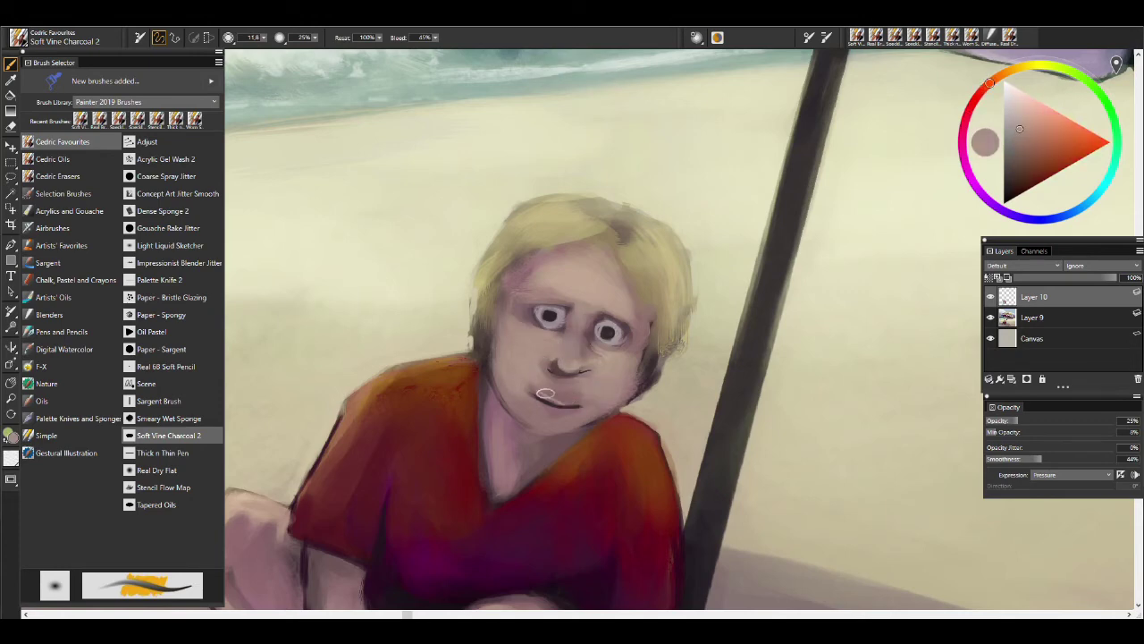
# Paint over the dark smile line and smooth the lips, chin and left-side cheek with sampled skin tones.
pyautogui.keyDown('alt'); pyautogui.click(563, 413); pyautogui.keyUp('alt')
pyautogui.keyDown('alt'); pyautogui.click(569, 406); pyautogui.keyUp('alt')
pyautogui.keyDown('alt'); pyautogui.click(570, 408); pyautogui.keyUp('alt')
pyautogui.keyDown('alt'); pyautogui.click(576, 419); pyautogui.keyUp('alt')
pyautogui.keyDown('alt'); pyautogui.click(590, 399); pyautogui.keyUp('alt')
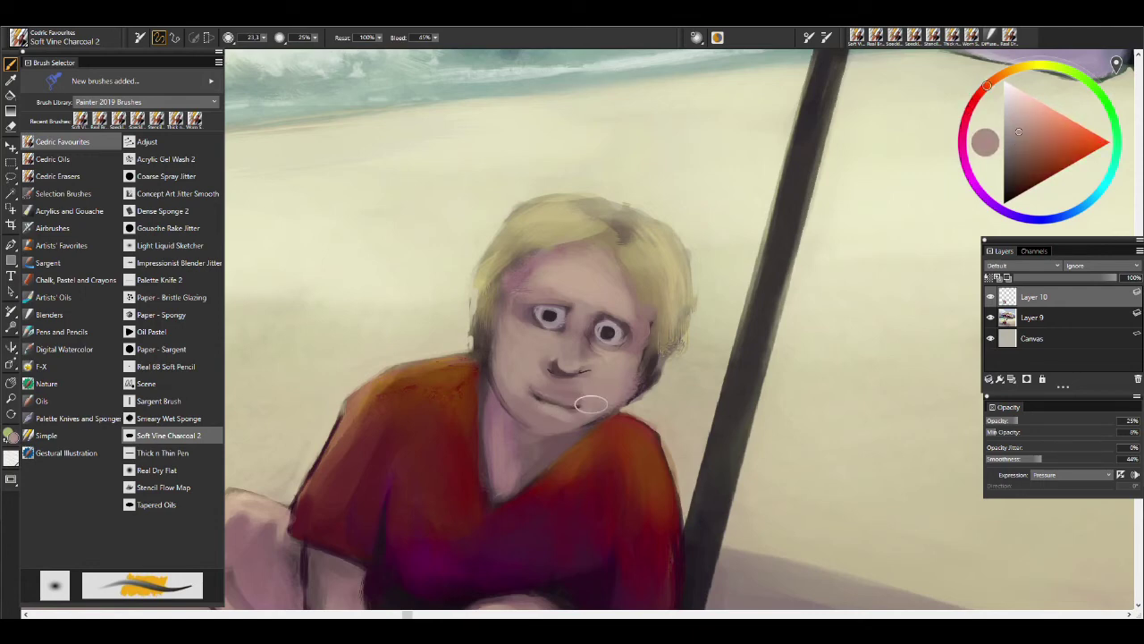
pyautogui.moveTo(494, 298); pyautogui.dragTo(491, 333)
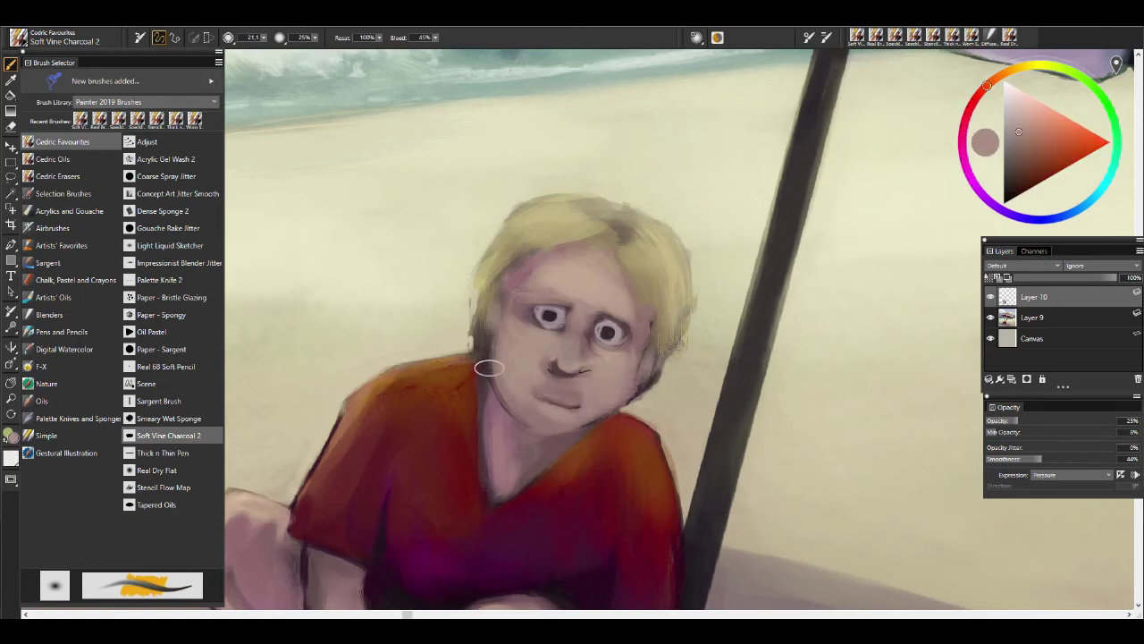
# Redefine the nostril and the underside of the nose with a sampled dark tone and a muted skin tone.
pyautogui.keyDown('alt'); pyautogui.click(595, 338); pyautogui.keyUp('alt')
pyautogui.keyDown('alt'); pyautogui.click(608, 334); pyautogui.keyUp('alt')
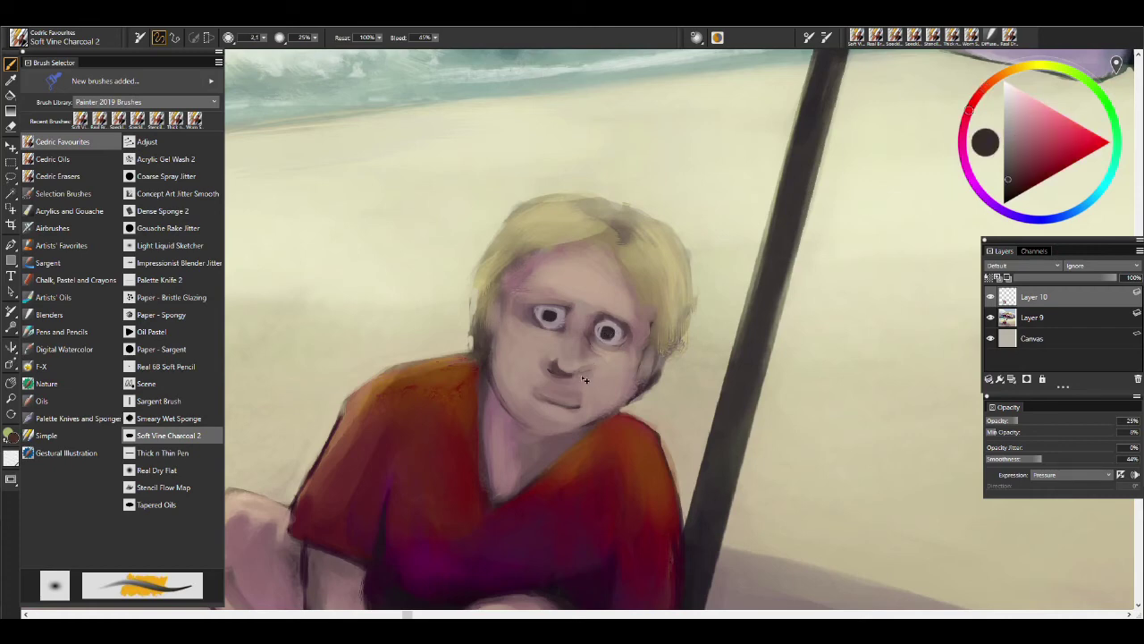
pyautogui.click(1016, 148)
pyautogui.keyDown('alt'); pyautogui.click(585, 372); pyautogui.keyUp('alt')
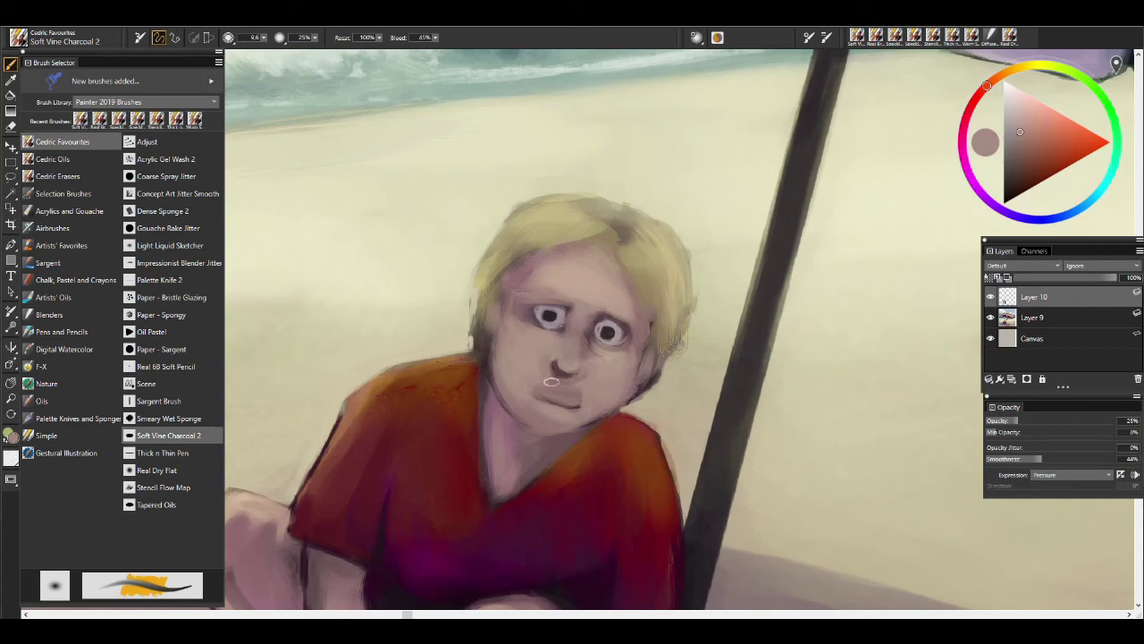
# Redraw a thin line between the lips and soften the mouth with sampled lip and skin tones.
pyautogui.keyDown('alt'); pyautogui.click(570, 386); pyautogui.keyUp('alt')
pyautogui.moveTo(534, 389); pyautogui.dragTo(560, 400)
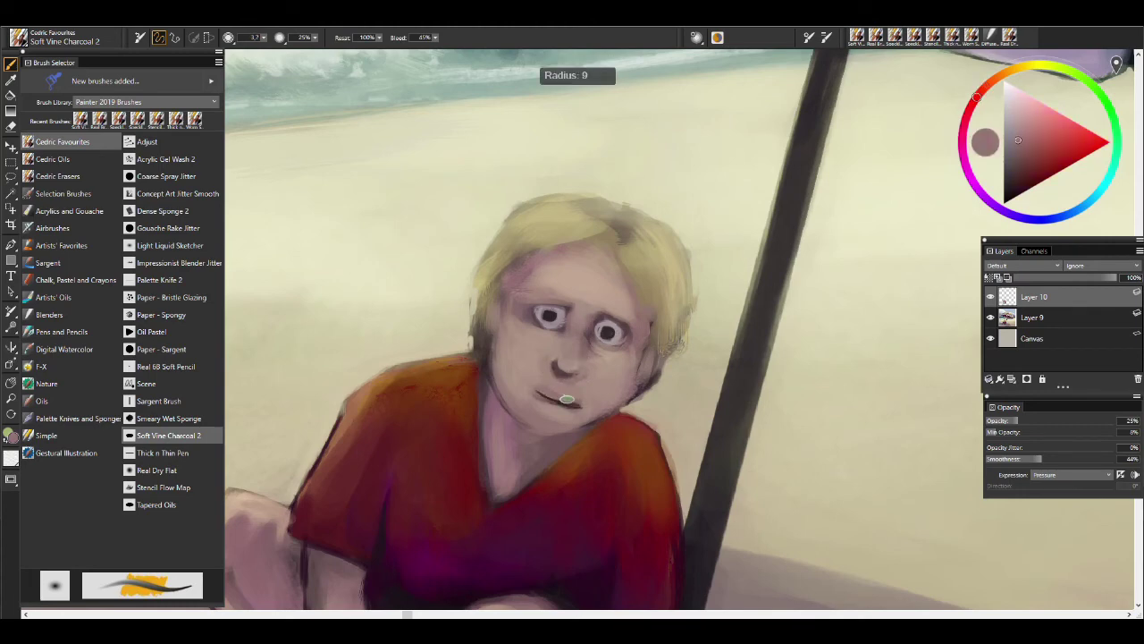
pyautogui.keyDown('alt'); pyautogui.click(559, 386); pyautogui.keyUp('alt')
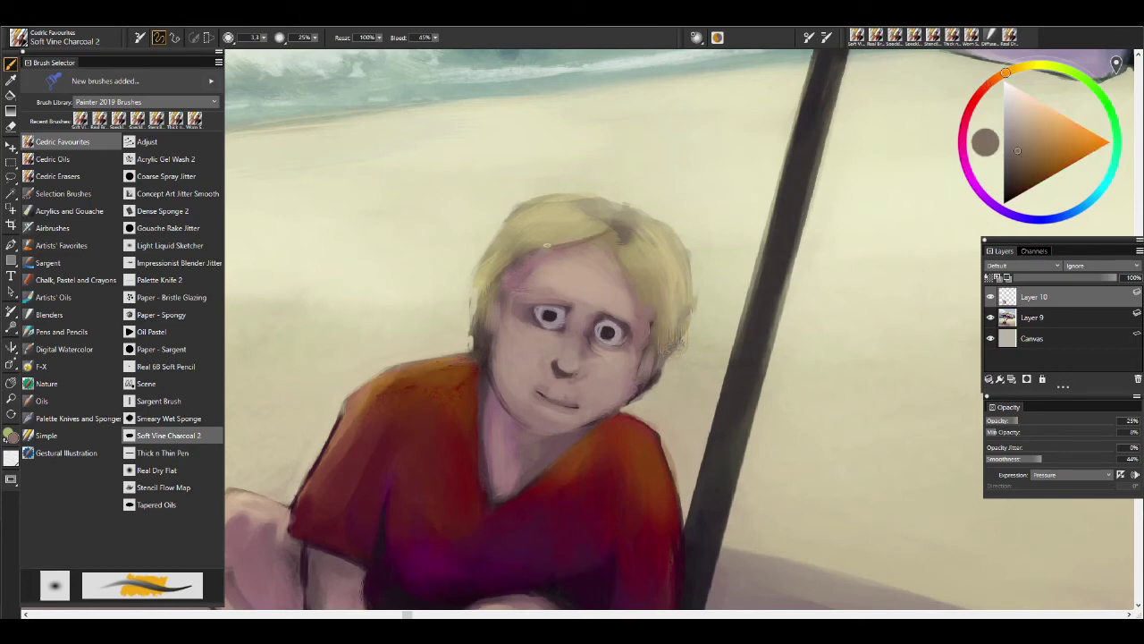
# Outline the fringe from the parting to the left-side temple in dark purple and blend the hair with sampled blond.
pyautogui.keyDown('alt'); pyautogui.click(594, 254); pyautogui.keyUp('alt')
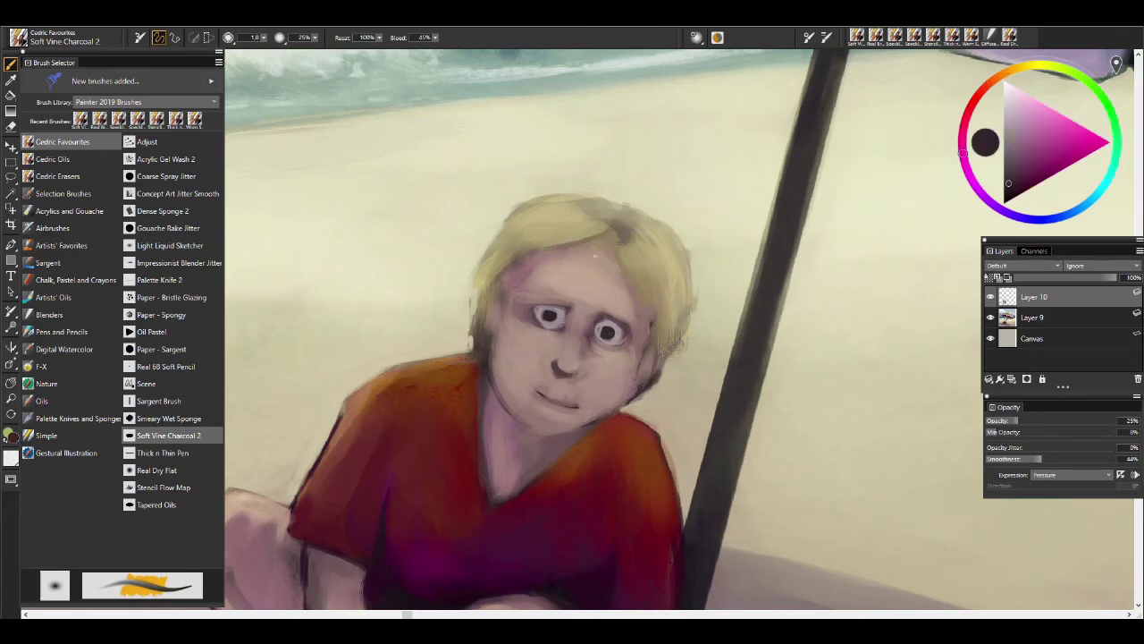
pyautogui.keyDown('alt'); pyautogui.click(502, 279); pyautogui.keyUp('alt')
pyautogui.keyDown('alt'); pyautogui.click(582, 221); pyautogui.keyUp('alt')
pyautogui.moveTo(572, 236); pyautogui.dragTo(506, 270)
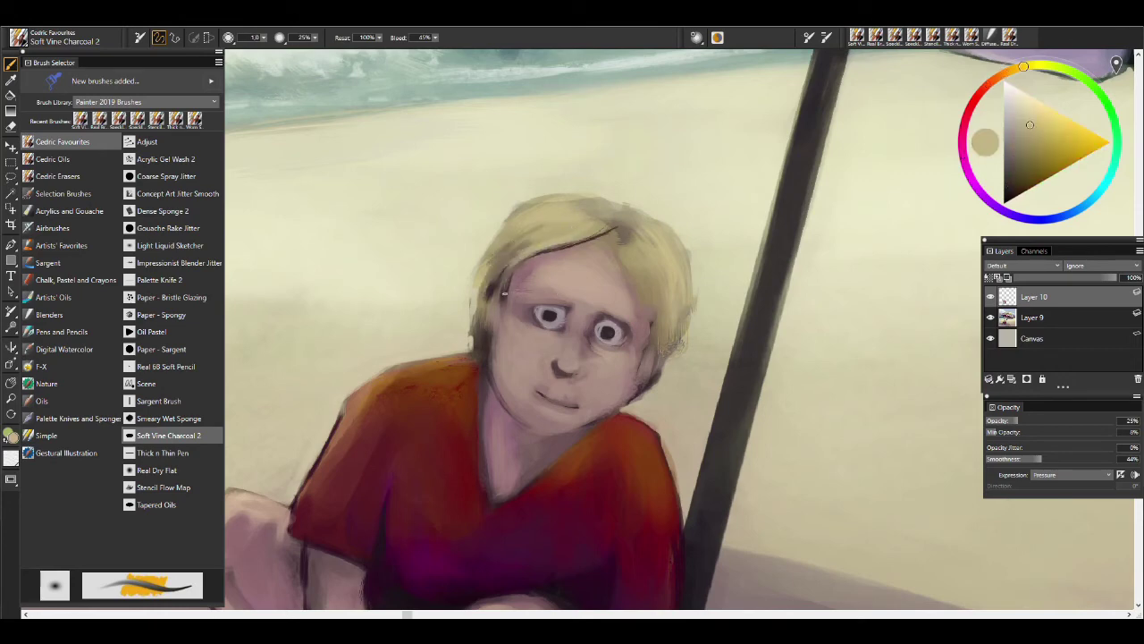
pyautogui.press(']')
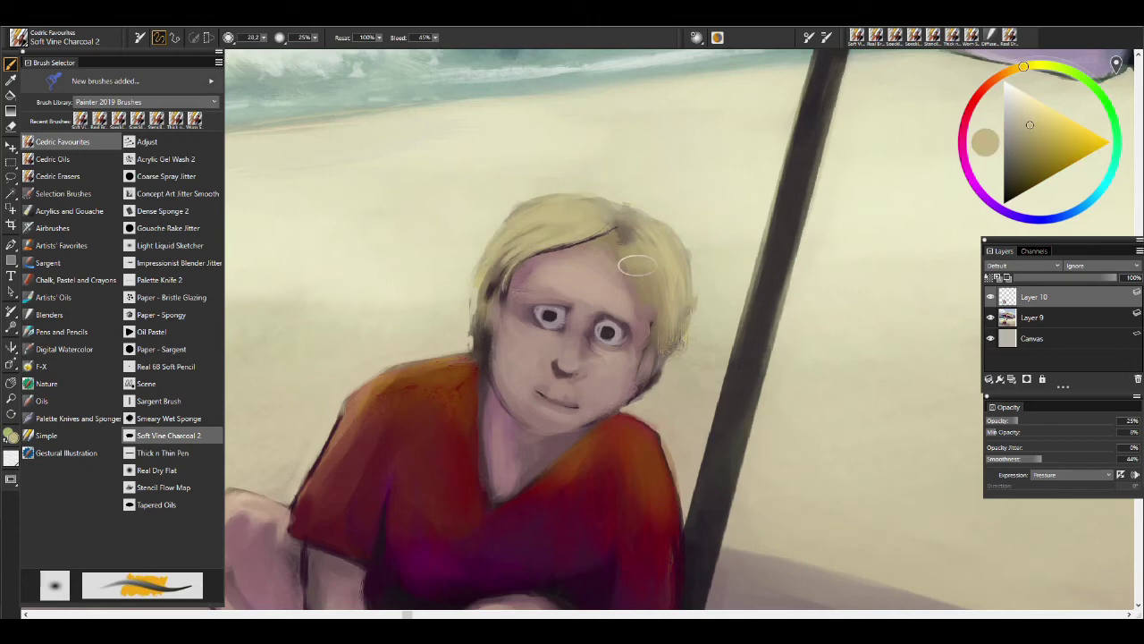
pyautogui.keyDown('alt'); pyautogui.click(637, 274); pyautogui.keyUp('alt')
pyautogui.press('[')
pyautogui.press('[')
pyautogui.press('[')
# Paint hair strands from the parting down the left side of the head with sampled blond and shadow tones.
pyautogui.keyDown('alt'); pyautogui.click(608, 237); pyautogui.keyUp('alt')
pyautogui.moveTo(630, 230)
pyautogui.mouseDown()
pyautogui.moveTo(591, 247)
pyautogui.moveTo(563, 236)
pyautogui.moveTo(477, 341)
pyautogui.mouseUp()
pyautogui.keyDown('alt'); pyautogui.click(555, 256); pyautogui.keyUp('alt')
pyautogui.keyDown('alt'); pyautogui.click(558, 268); pyautogui.keyUp('alt')
pyautogui.press('[')
pyautogui.keyDown('alt'); pyautogui.click(487, 304); pyautogui.keyUp('alt')
pyautogui.keyDown('alt'); pyautogui.click(487, 295); pyautogui.keyUp('alt')
pyautogui.moveTo(481, 272)
pyautogui.mouseDown()
pyautogui.moveTo(505, 250)
pyautogui.moveTo(473, 331)
pyautogui.mouseUp()
pyautogui.keyDown('alt'); pyautogui.click(488, 299); pyautogui.keyUp('alt')
# Define the right-side hairline and hanging hair strands beside the face with thin strokes in sampled tones.
pyautogui.press('[')
pyautogui.press('[')
pyautogui.keyDown('alt'); pyautogui.click(751, 268); pyautogui.keyUp('alt')
pyautogui.moveTo(598, 238); pyautogui.dragTo(651, 313)
pyautogui.keyDown('alt'); pyautogui.click(666, 290); pyautogui.keyUp('alt')
pyautogui.moveTo(684, 277); pyautogui.dragTo(651, 389)
pyautogui.keyDown('alt'); pyautogui.click(658, 413); pyautogui.keyUp('alt')
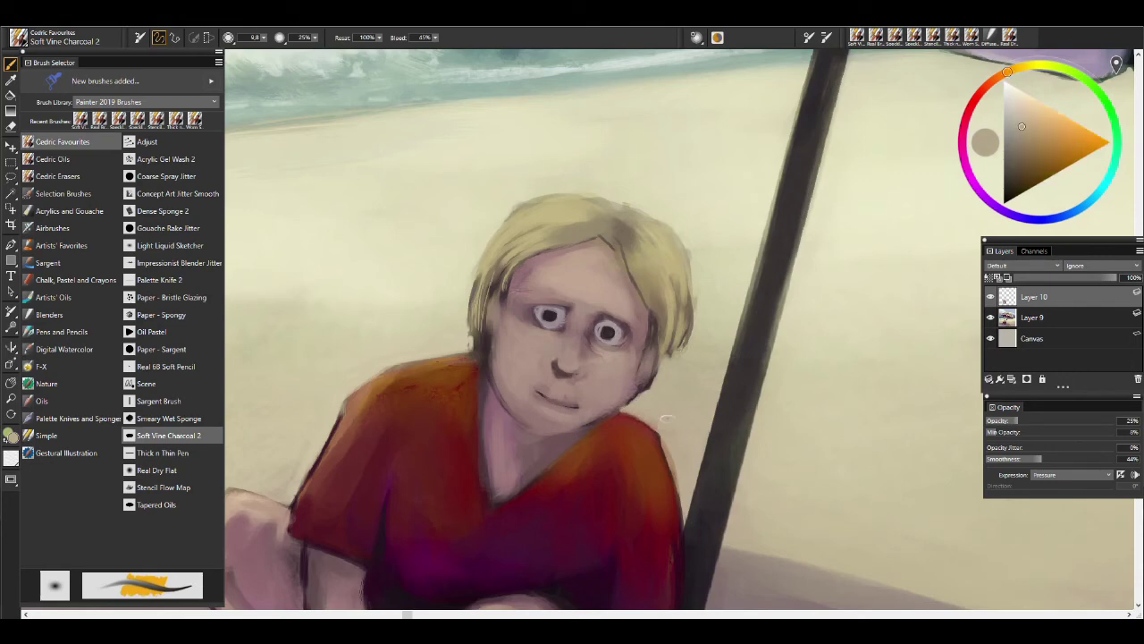
# Blend the sand to the right of the child's head with the Real Bristle Soft brush and sampled sand tones.
pyautogui.press('/')
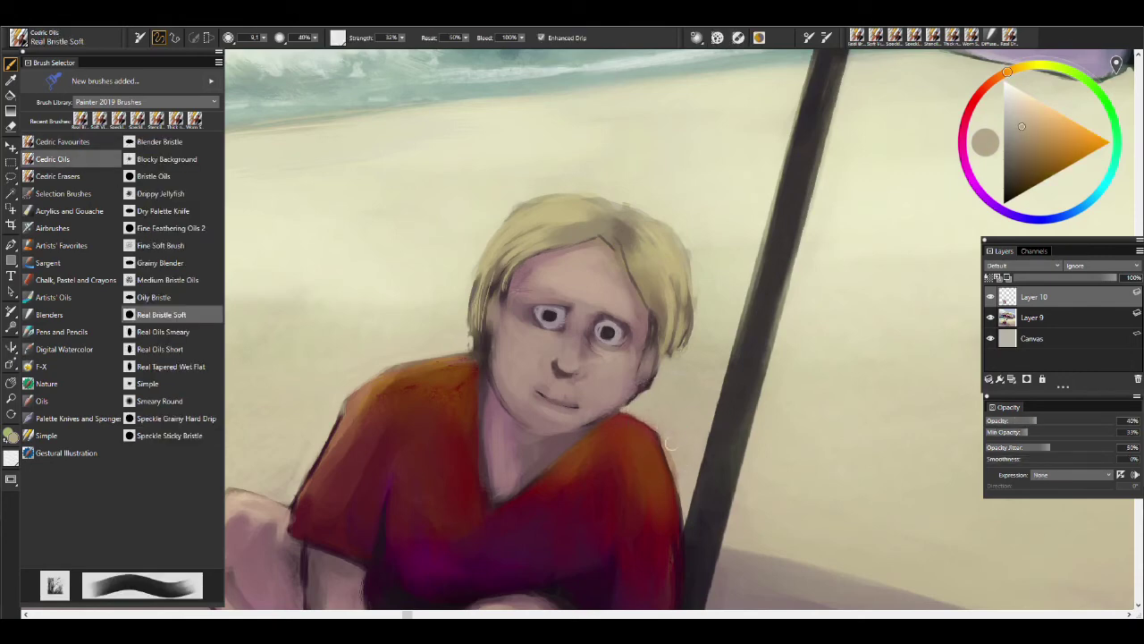
pyautogui.keyDown('alt'); pyautogui.click(703, 220); pyautogui.keyUp('alt')
pyautogui.press(']')
pyautogui.keyDown('alt'); pyautogui.click(689, 344); pyautogui.keyUp('alt')
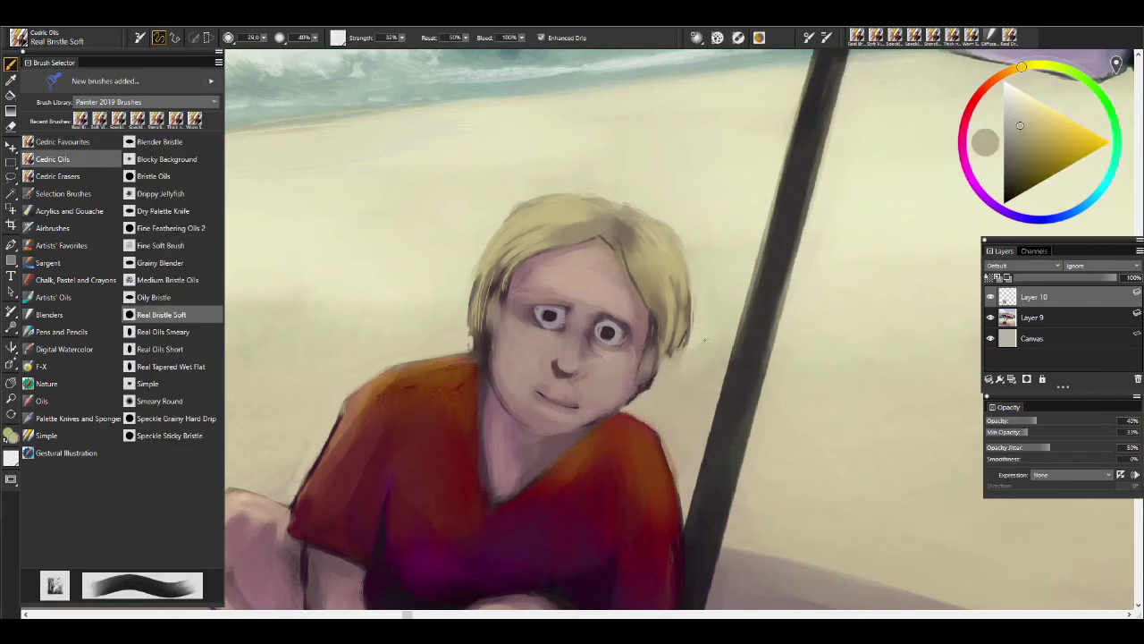
pyautogui.keyDown('alt'); pyautogui.click(714, 304); pyautogui.keyUp('alt')
pyautogui.keyDown('alt'); pyautogui.click(702, 362); pyautogui.keyUp('alt')
pyautogui.keyDown('alt'); pyautogui.click(675, 229); pyautogui.keyUp('alt')
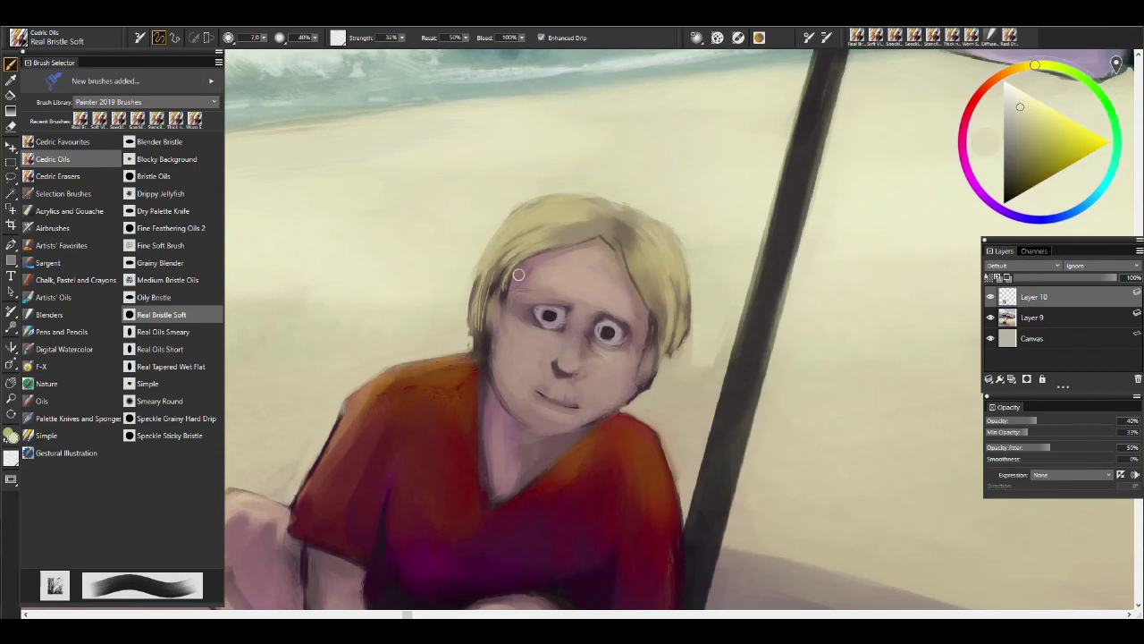
# Clean up the outer hair edges on both sides with Soft Vine Charcoal 2 in sampled sand tones.
pyautogui.hotkey('ctrl', '1')
pyautogui.keyDown('alt'); pyautogui.click(688, 324); pyautogui.keyUp('alt')
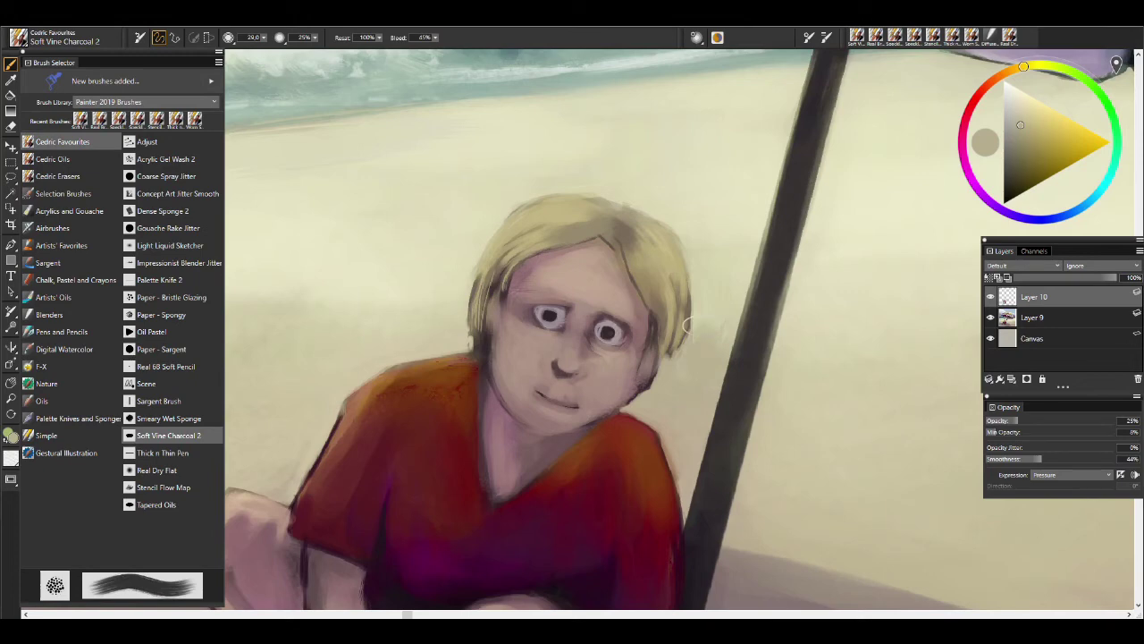
pyautogui.press('[')
pyautogui.press('[')
pyautogui.press('[')
pyautogui.keyDown('alt'); pyautogui.click(466, 332); pyautogui.keyUp('alt')
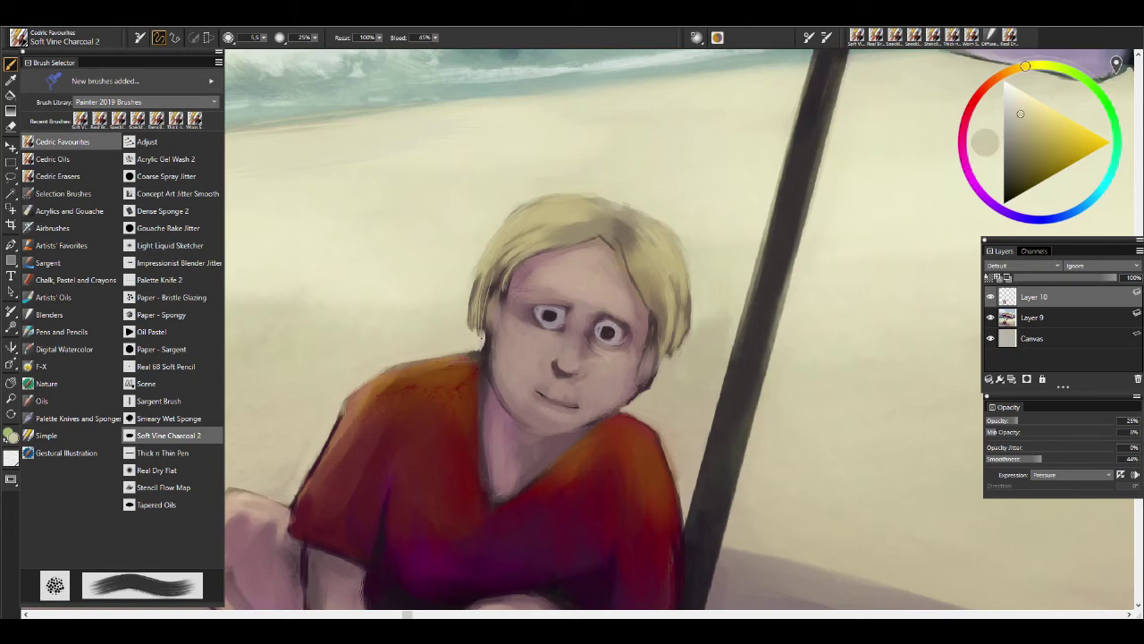
# Define the jaw, chin and right-side ear with a dark outline and tidy the edges with sampled sand and skin tones.
pyautogui.hotkey('ctrl', '0')
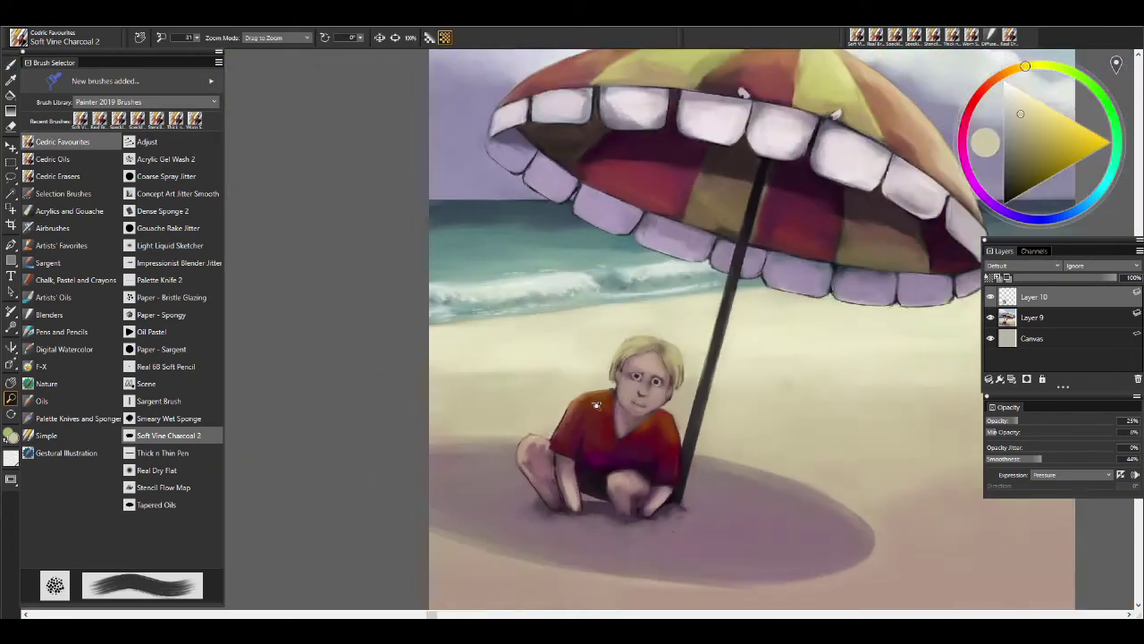
pyautogui.scroll(4, 603, 445)
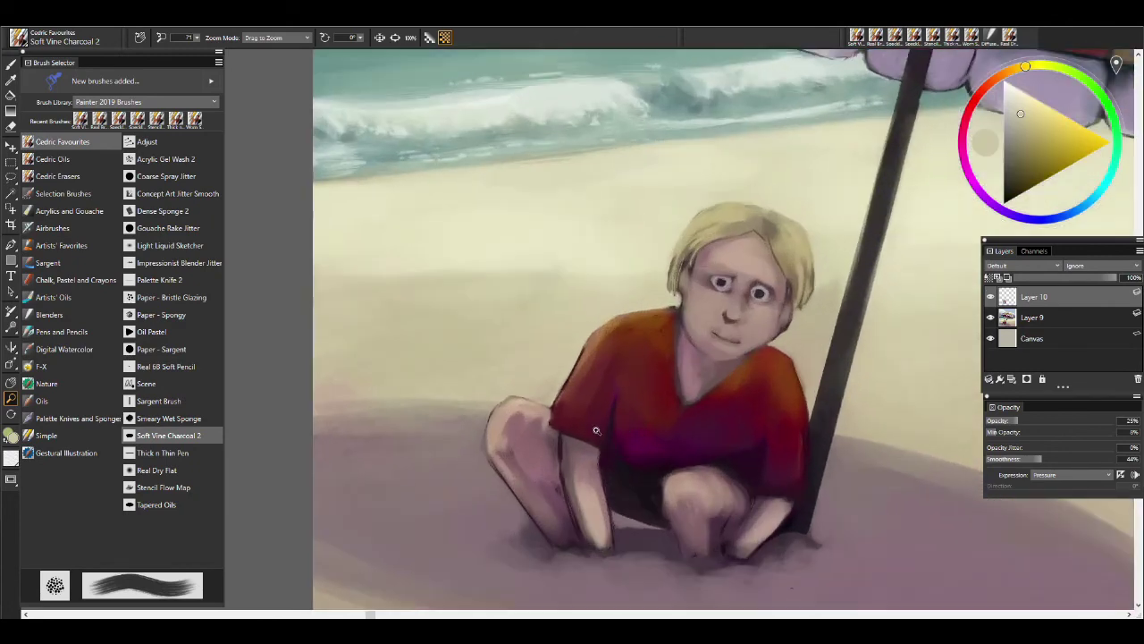
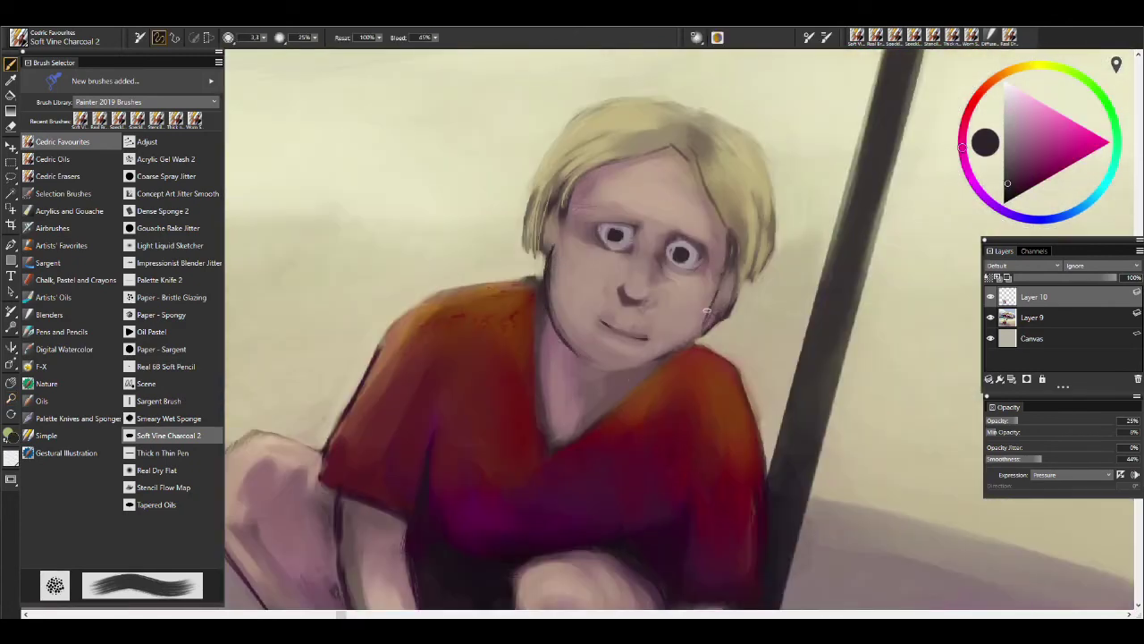
pyautogui.keyDown('alt'); pyautogui.click(708, 327); pyautogui.keyUp('alt')
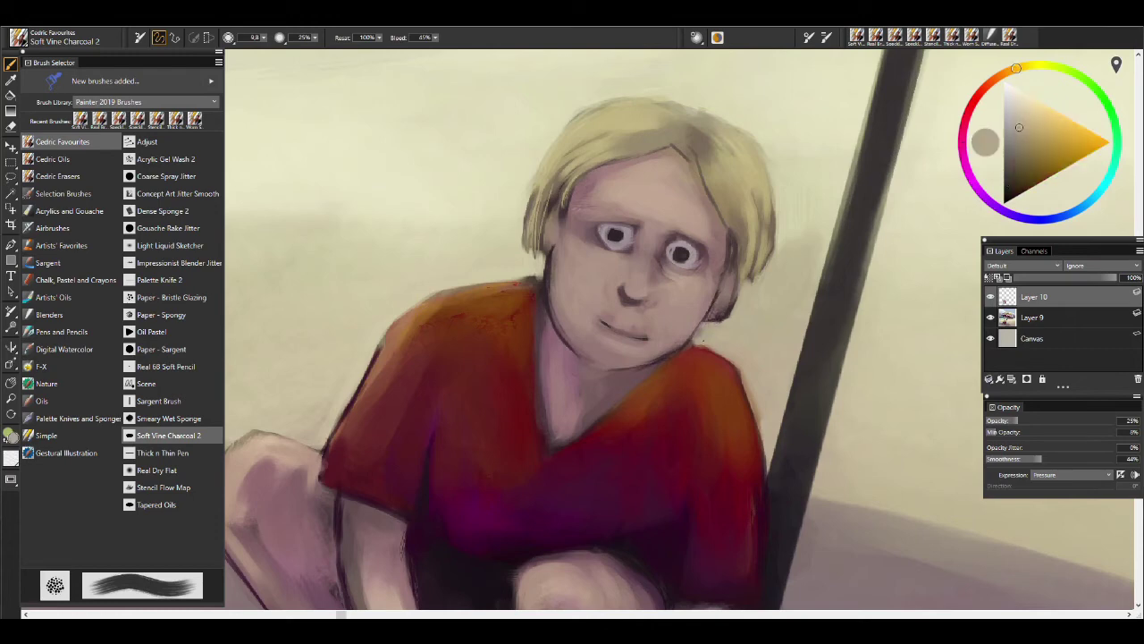
pyautogui.keyDown('alt'); pyautogui.click(696, 344); pyautogui.keyUp('alt')
pyautogui.keyDown('alt'); pyautogui.click(618, 383); pyautogui.keyUp('alt')
pyautogui.keyDown('alt'); pyautogui.click(577, 358); pyautogui.keyUp('alt')
pyautogui.keyDown('alt'); pyautogui.click(558, 331); pyautogui.keyUp('alt')
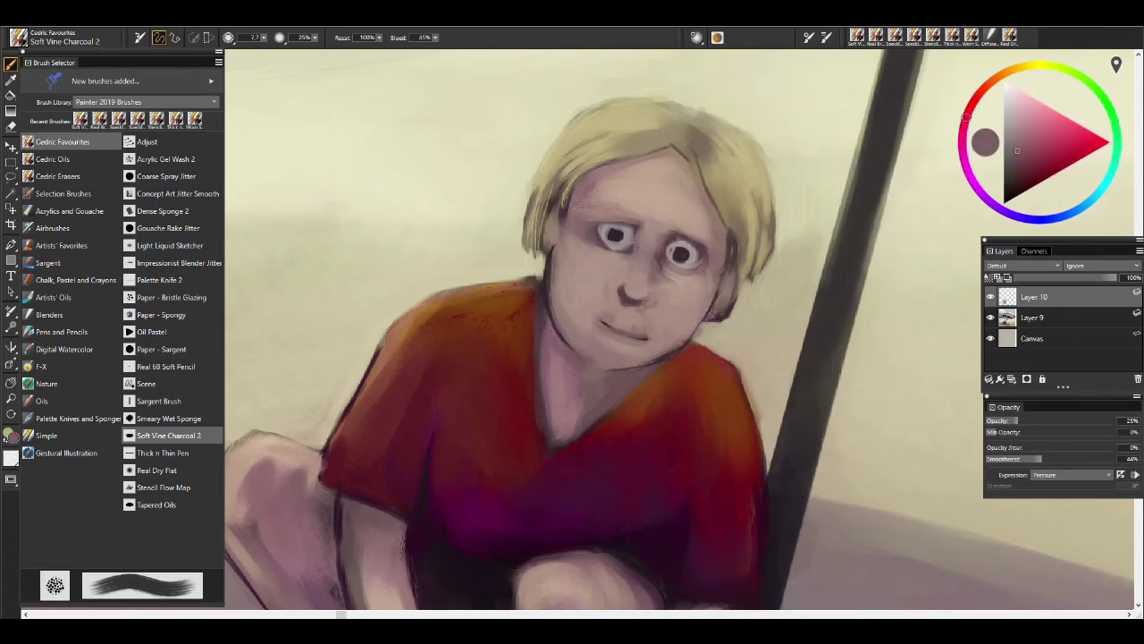
# Refine the right-side hair beside the face and soften the jawline with sampled blond, sand and skin tones.
pyautogui.keyDown('alt'); pyautogui.click(555, 339); pyautogui.keyUp('alt')
pyautogui.keyDown('alt'); pyautogui.click(726, 296); pyautogui.keyUp('alt')
pyautogui.keyDown('alt'); pyautogui.click(739, 238); pyautogui.keyUp('alt')
pyautogui.press('[')
pyautogui.keyDown('alt'); pyautogui.click(774, 245); pyautogui.keyUp('alt')
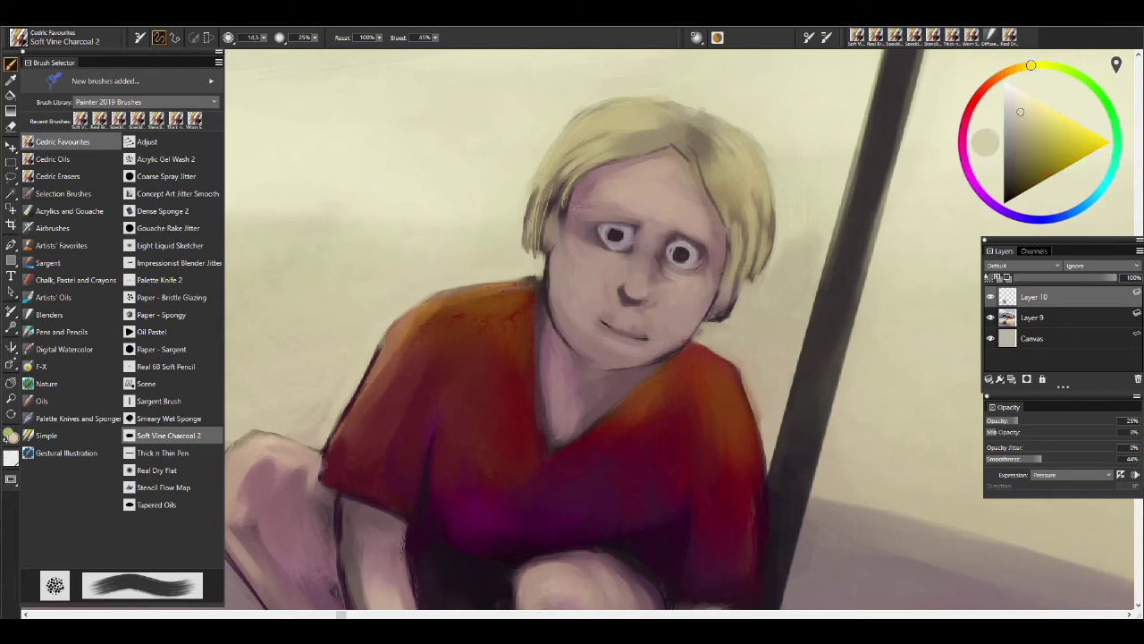
pyautogui.keyDown('alt'); pyautogui.click(588, 315); pyautogui.keyUp('alt')
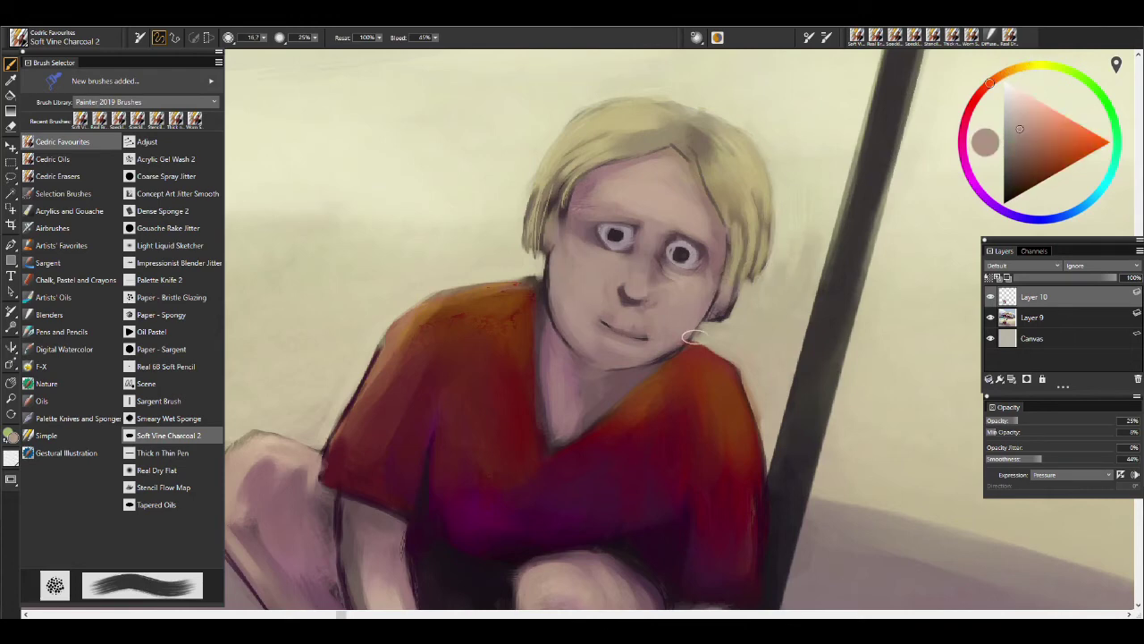
# Draw a loose curved lock of fringe across the forehead with a fine brush in sampled dark purple.
pyautogui.press('m')
pyautogui.moveTo(749, 396)
pyautogui.mouseDown()
pyautogui.moveTo(740, 427)
pyautogui.moveTo(742, 394)
pyautogui.mouseUp()
pyautogui.press('b')
pyautogui.keyDown('alt'); pyautogui.click(572, 329); pyautogui.keyUp('alt')
pyautogui.keyDown('alt'); pyautogui.click(570, 384); pyautogui.keyUp('alt')
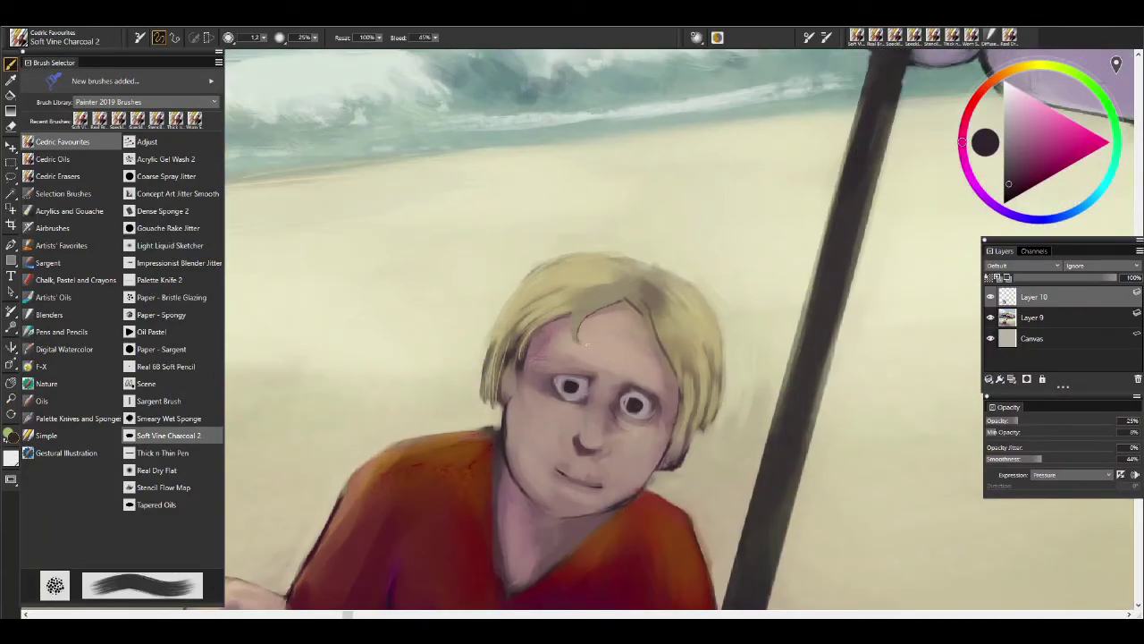
pyautogui.moveTo(576, 340); pyautogui.dragTo(630, 288)
pyautogui.moveTo(537, 322)
pyautogui.mouseDown()
pyautogui.moveTo(626, 286)
pyautogui.moveTo(572, 290)
pyautogui.moveTo(532, 314)
pyautogui.moveTo(617, 293)
pyautogui.moveTo(577, 329)
pyautogui.moveTo(647, 293)
pyautogui.mouseUp()
# Fill the new fringe lock with sampled blond and shade the hairline around the parting with sampled skin shadow tones.
pyautogui.keyDown('alt'); pyautogui.click(581, 295); pyautogui.keyUp('alt')
pyautogui.keyDown('alt'); pyautogui.click(581, 295); pyautogui.keyUp('alt')
pyautogui.keyDown('alt'); pyautogui.click(576, 338); pyautogui.keyUp('alt')
pyautogui.keyDown('alt'); pyautogui.click(629, 287); pyautogui.keyUp('alt')
pyautogui.keyDown('alt'); pyautogui.click(639, 318); pyautogui.keyUp('alt')
pyautogui.keyDown('alt'); pyautogui.click(667, 376); pyautogui.keyUp('alt')
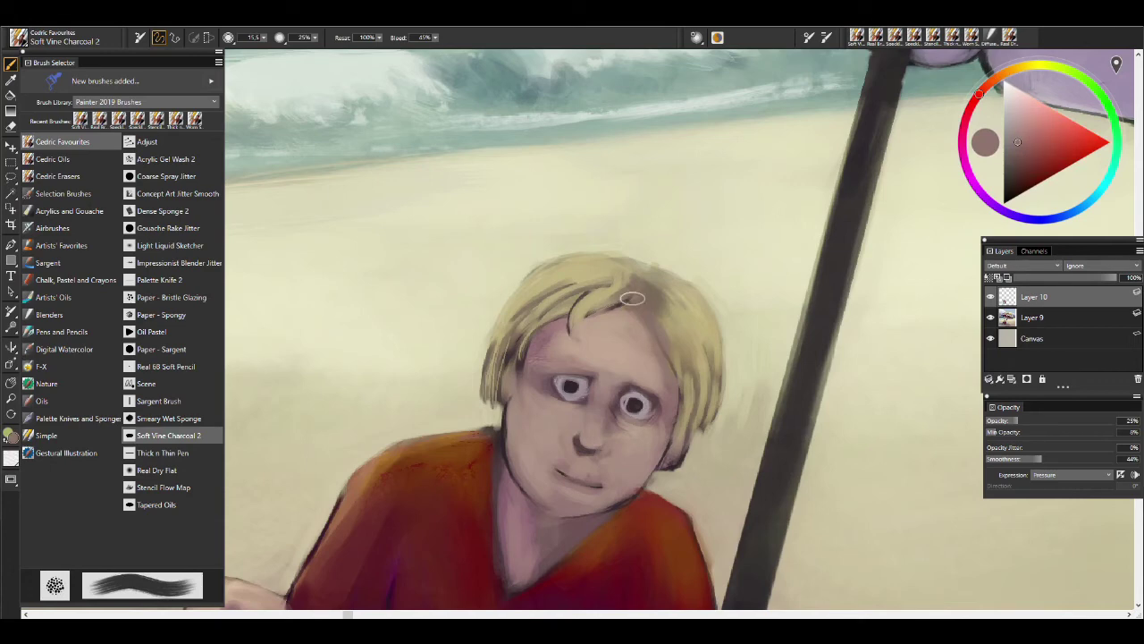
# Add blond strands to the fringe and clean the head's upper outline with sampled pale sand.
pyautogui.keyDown('alt'); pyautogui.click(569, 311); pyautogui.keyUp('alt')
pyautogui.keyDown('alt'); pyautogui.click(586, 310); pyautogui.keyUp('alt')
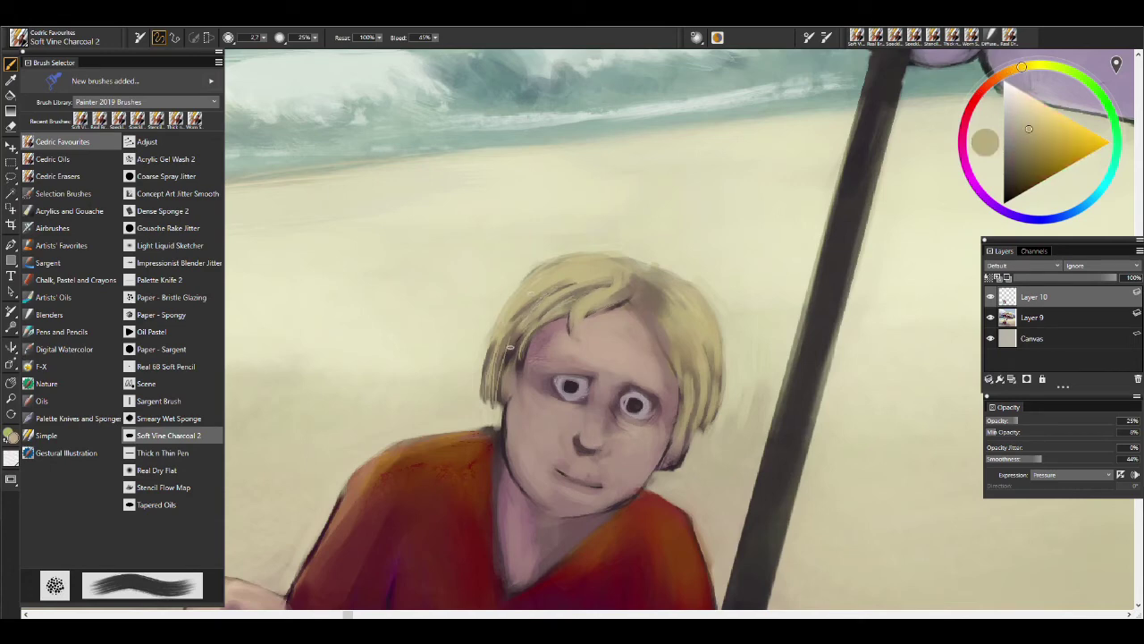
pyautogui.keyDown('alt'); pyautogui.click(547, 262); pyautogui.keyUp('alt')
pyautogui.press(']')
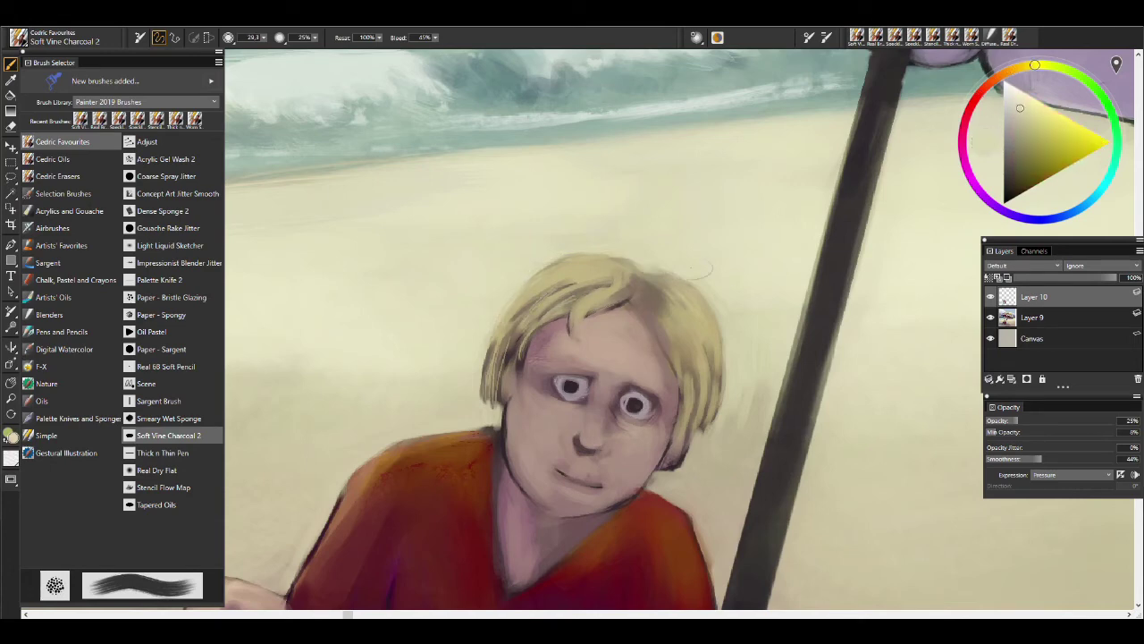
# Merge Layer 10 and Layer 9 into a single layer.
pyautogui.hotkey('ctrl', '0')
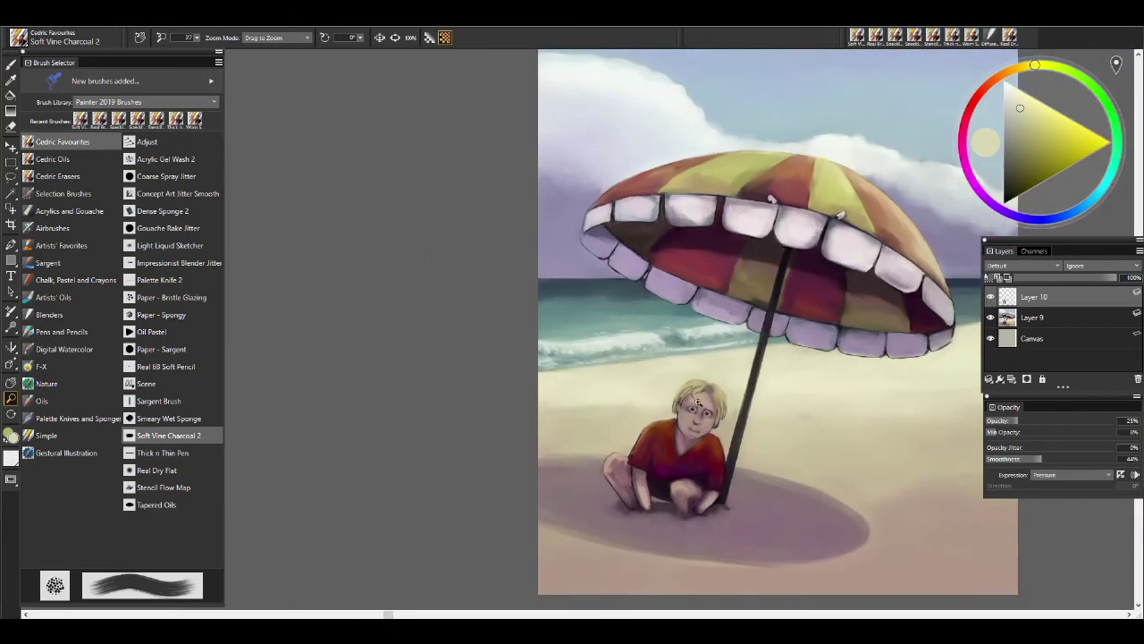
pyautogui.keyDown('shift'); pyautogui.click(1033, 318); pyautogui.keyUp('shift')
pyautogui.click(990, 380)
pyautogui.click(985, 386)
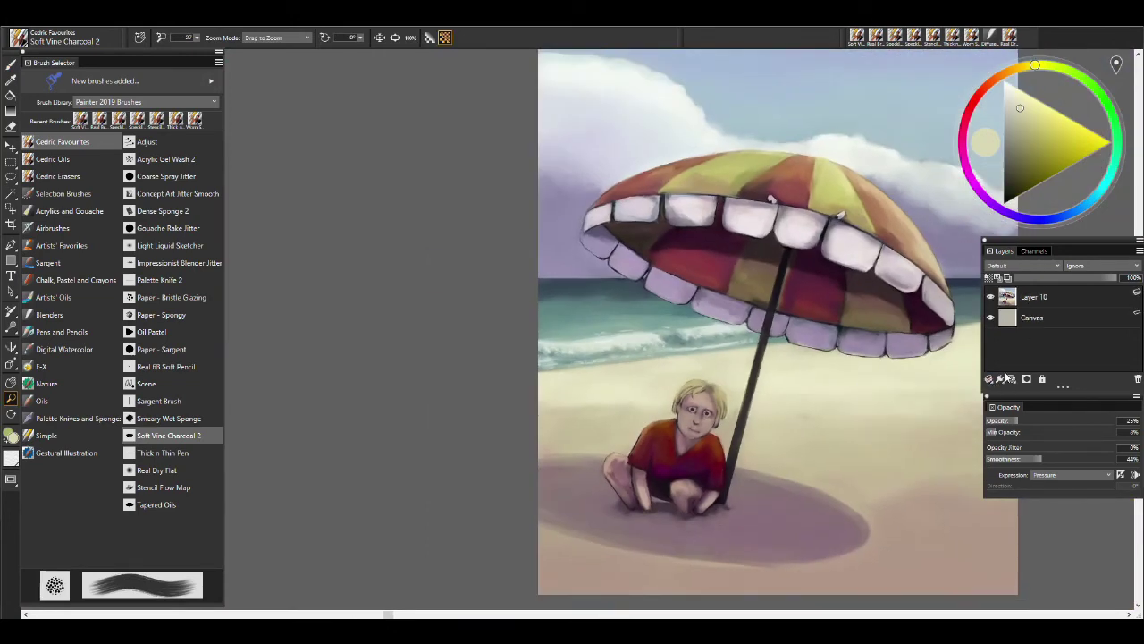
# Add a new layer in Colorize mode above Layer 10 and fill it with white for a greyscale preview.
pyautogui.click(1027, 379)
pyautogui.click(1023, 265)
pyautogui.click(1019, 286)
pyautogui.press('k')
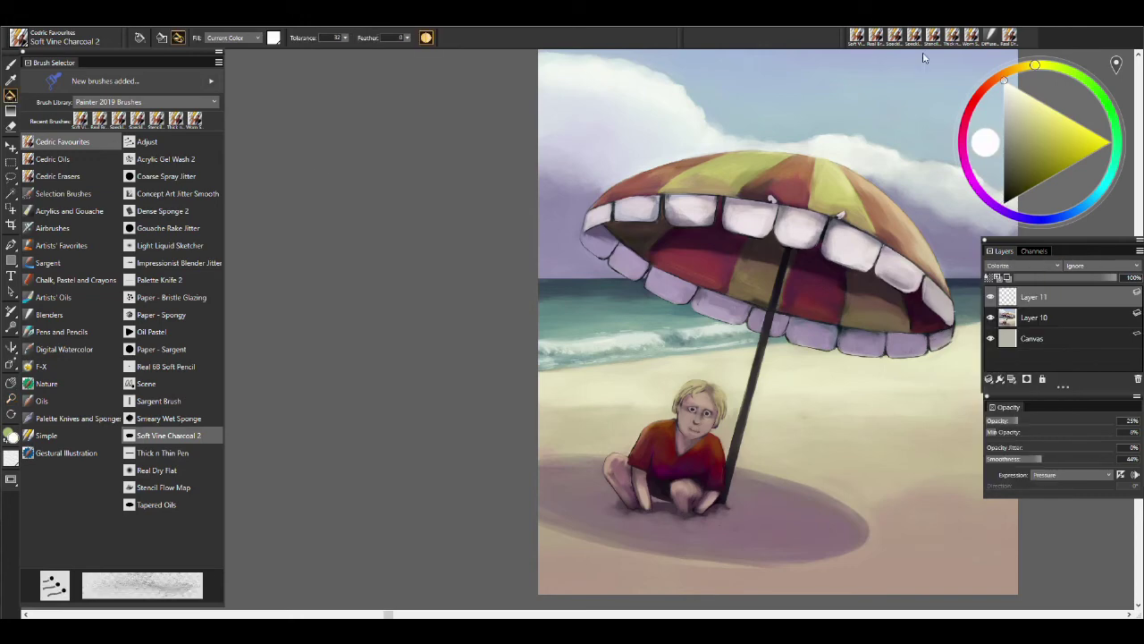
pyautogui.click(885, 299)
pyautogui.moveTo(930, 269); pyautogui.dragTo(787, 284)
# Lock the white Colorize layer and add an empty layer above it.
pyautogui.click(1019, 319)
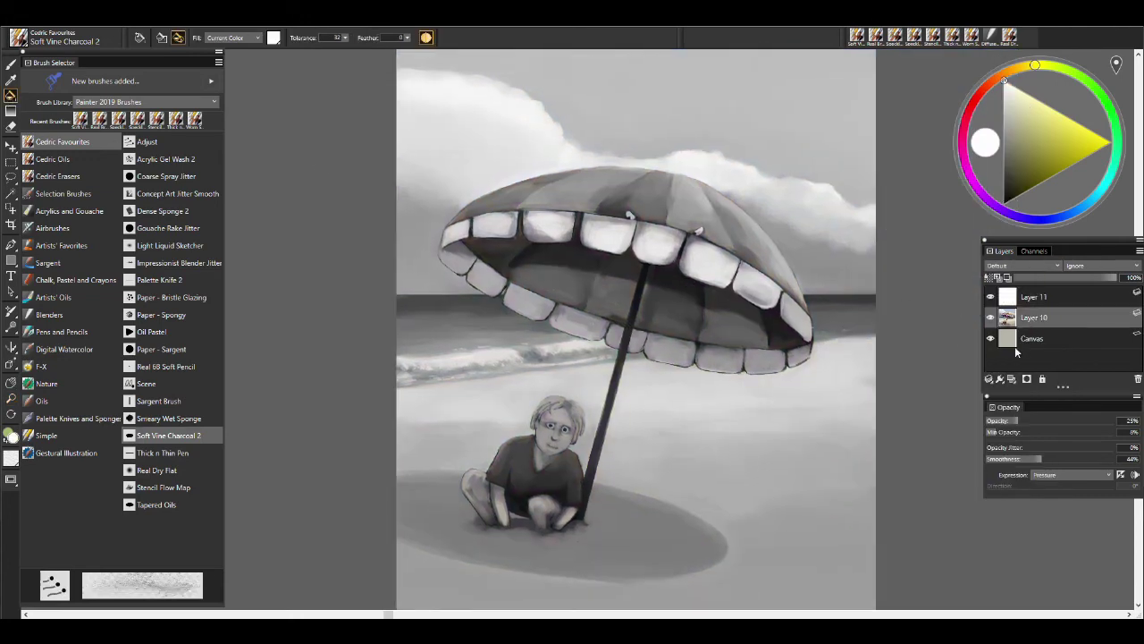
pyautogui.click(1034, 298)
pyautogui.hotkey('ctrl', 'shift', 'n')
pyautogui.click(1037, 318)
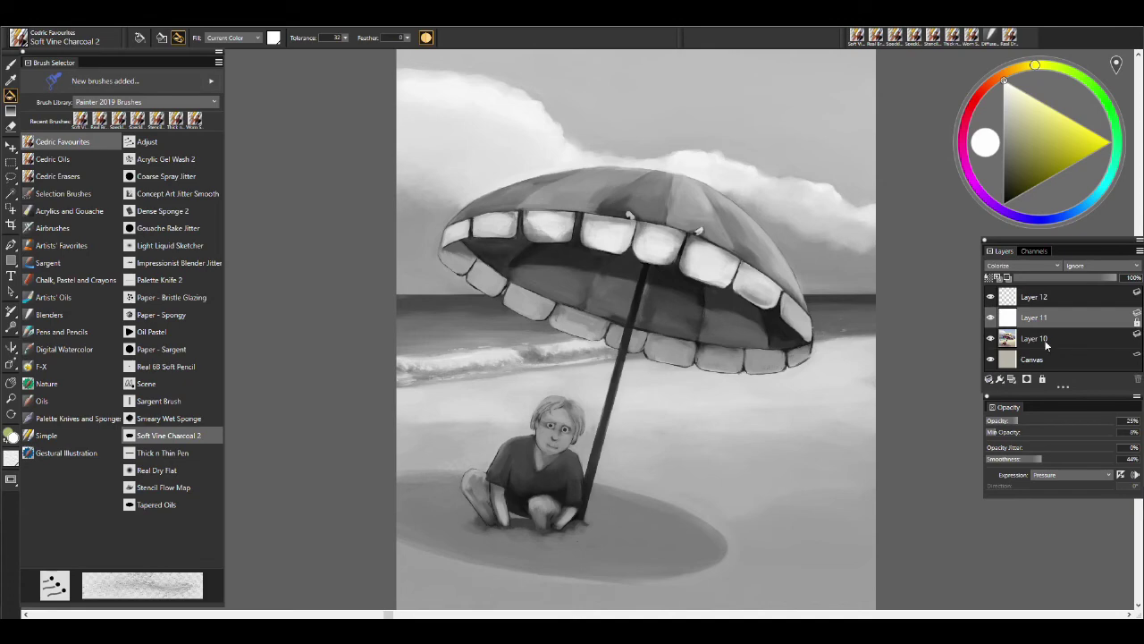
# Set the Dropper to sample only the selected layer and make Layer 10 active for painting.
pyautogui.click(11, 79)
pyautogui.click(219, 37)
pyautogui.click(214, 50)
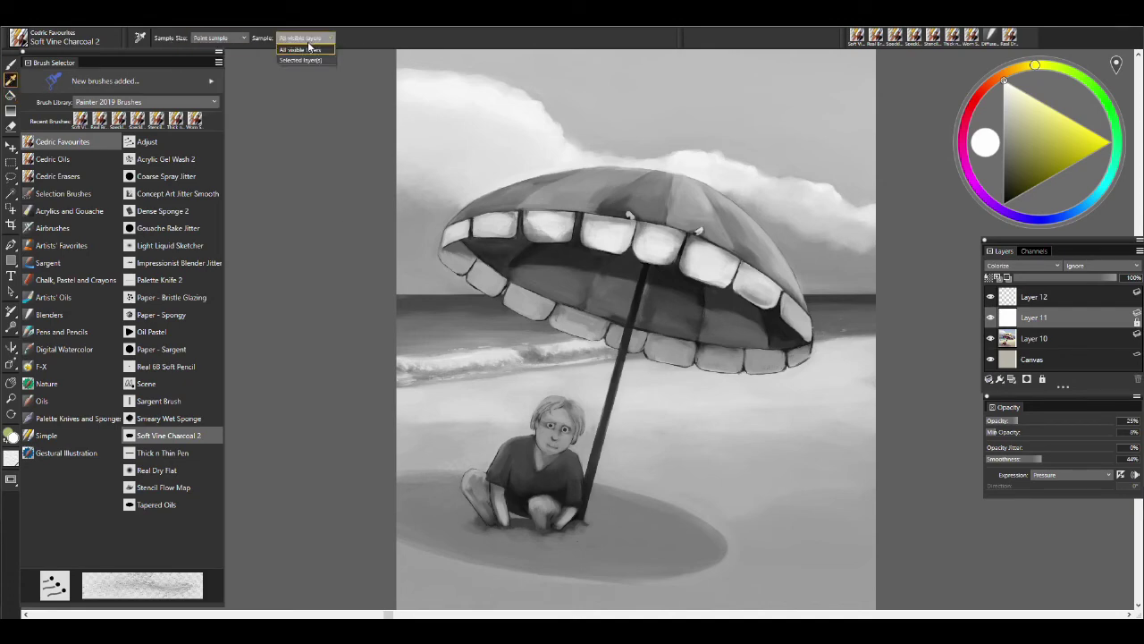
pyautogui.click(1058, 346)
pyautogui.press('b')
# Touch up the last upper tooth at the umbrella's right end in sampled pale grey and the nearby canopy edge in sampled sky purple.
pyautogui.moveTo(822, 323); pyautogui.dragTo(851, 318)
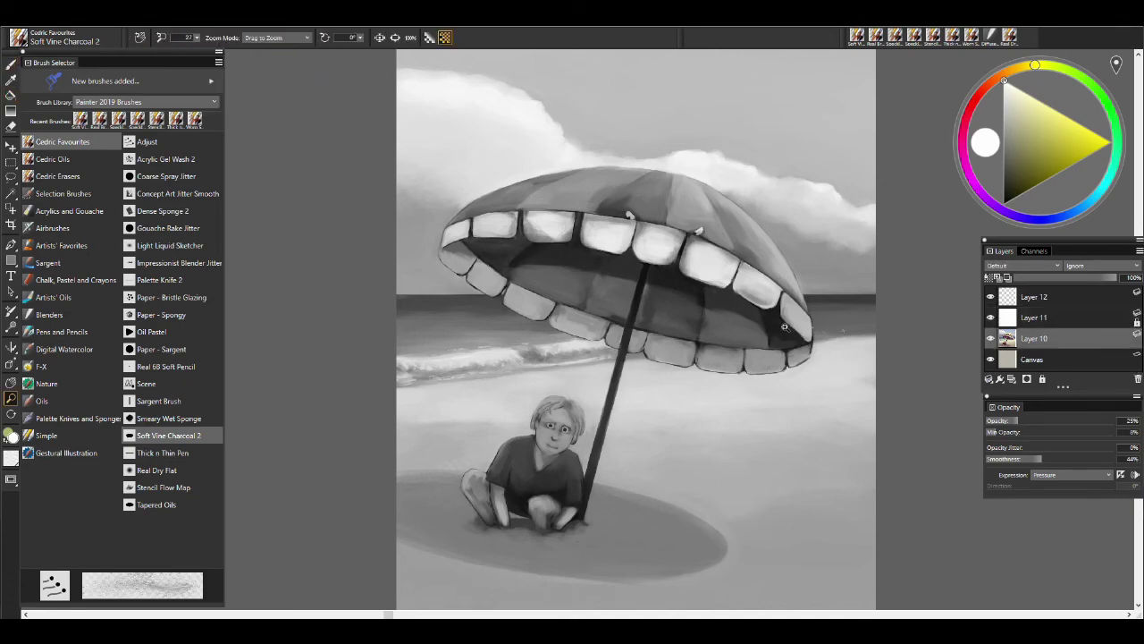
pyautogui.scroll(5, 842, 331)
pyautogui.keyDown('alt'); pyautogui.click(729, 304); pyautogui.keyUp('alt')
pyautogui.keyDown('alt'); pyautogui.click(688, 322); pyautogui.keyUp('alt')
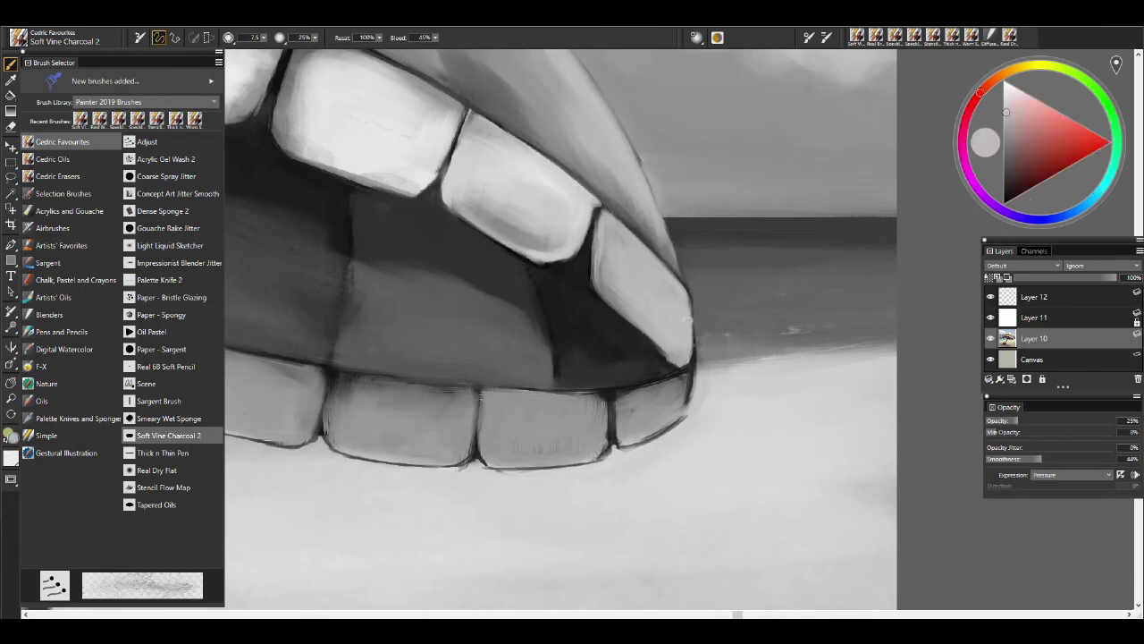
pyautogui.press(']')
pyautogui.keyDown('alt'); pyautogui.click(643, 145); pyautogui.keyUp('alt')
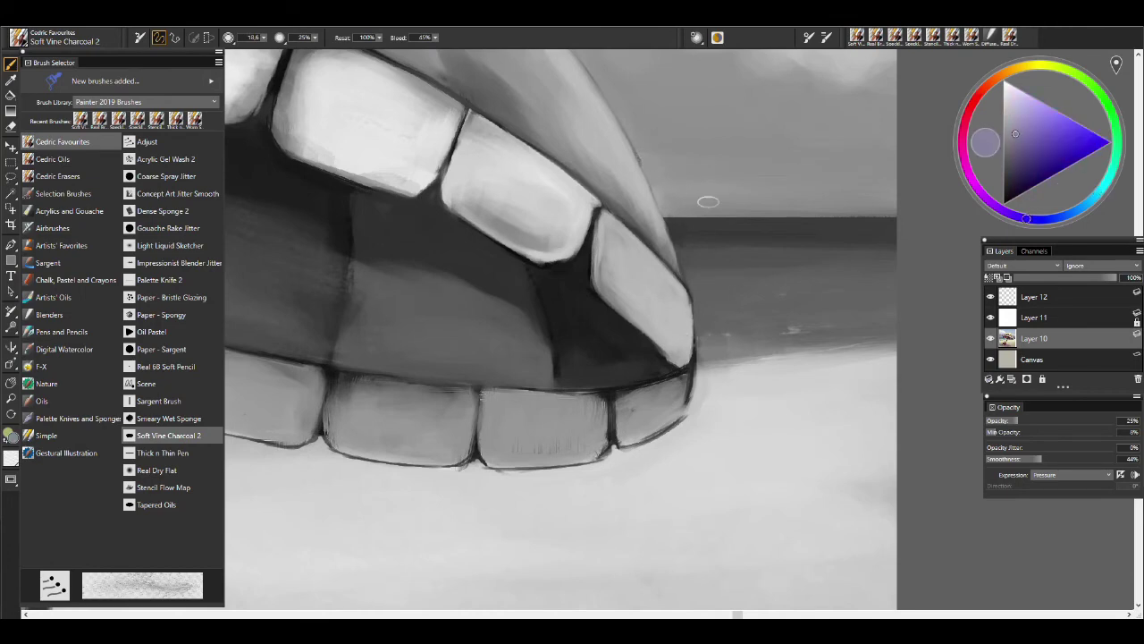
# Smooth the umbrella canopy's upper edge with sampled brown and a larger brush.
pyautogui.scroll(-5, 694, 186)
pyautogui.scroll(6, 534, 174)
pyautogui.keyDown('alt'); pyautogui.click(534, 175); pyautogui.keyUp('alt')
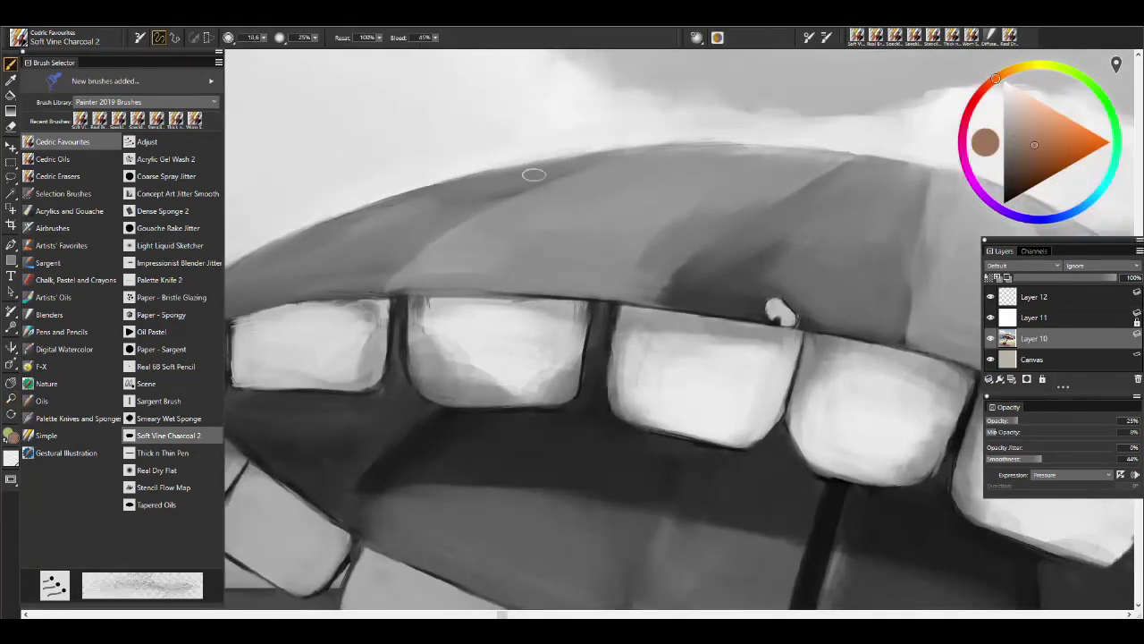
pyautogui.press(']')
pyautogui.press(']')
pyautogui.press(']')
pyautogui.scroll(-2, 301, 263)
# Redraw the dark top outline of the second upper tooth from the left and refine the tooth with sampled colors.
pyautogui.keyDown('alt'); pyautogui.click(366, 259); pyautogui.keyUp('alt')
pyautogui.keyDown('alt'); pyautogui.click(406, 280); pyautogui.keyUp('alt')
pyautogui.keyDown('alt'); pyautogui.click(394, 284); pyautogui.keyUp('alt')
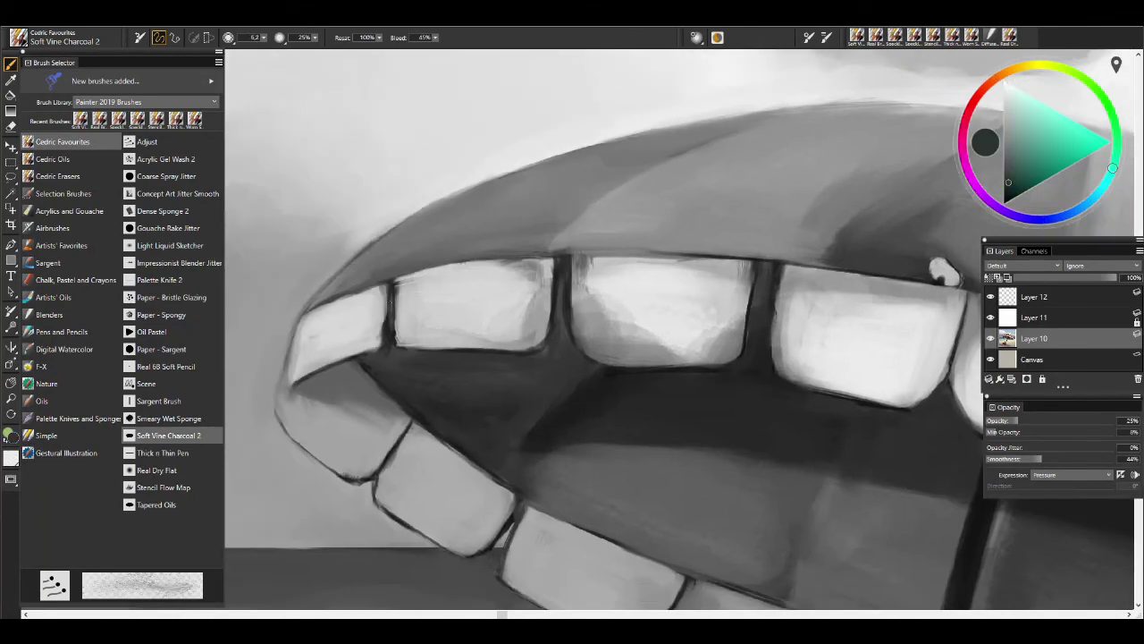
pyautogui.moveTo(537, 259)
pyautogui.mouseDown()
pyautogui.moveTo(348, 279)
pyautogui.moveTo(393, 280)
pyautogui.mouseUp()
pyautogui.keyDown('alt'); pyautogui.click(483, 295); pyautogui.keyUp('alt')
pyautogui.press(']')
pyautogui.press(']')
pyautogui.press(']')
# Smooth the shading of the lower-left teeth with sampled lilac tones.
pyautogui.keyDown('alt'); pyautogui.click(462, 467); pyautogui.keyUp('alt')
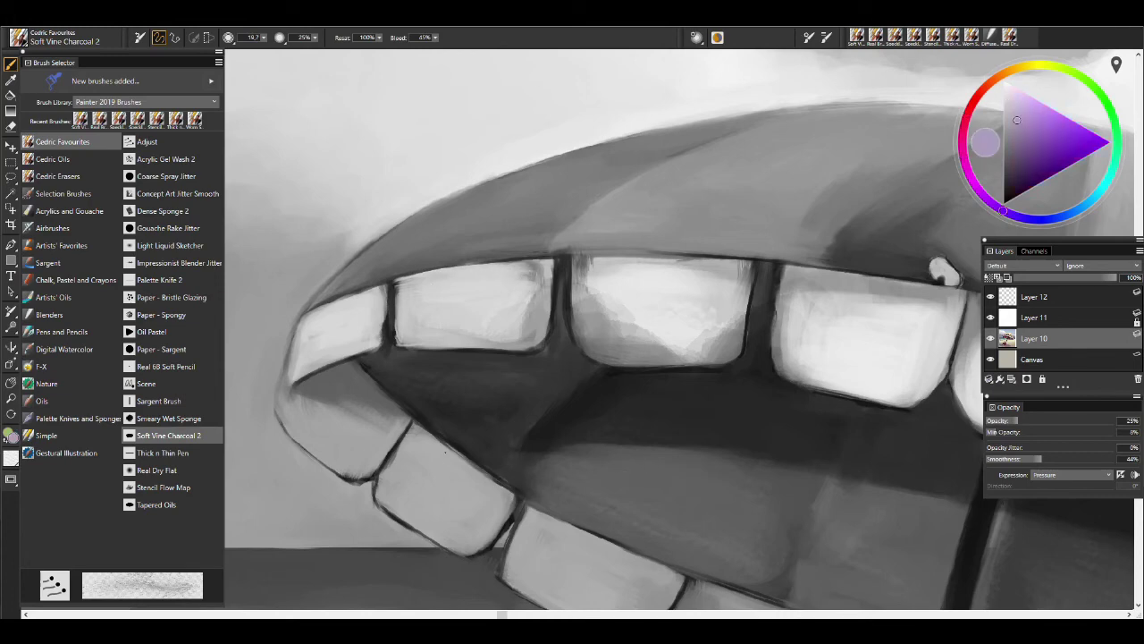
pyautogui.keyDown('alt'); pyautogui.click(393, 472); pyautogui.keyUp('alt')
pyautogui.keyDown('alt'); pyautogui.click(398, 502); pyautogui.keyUp('alt')
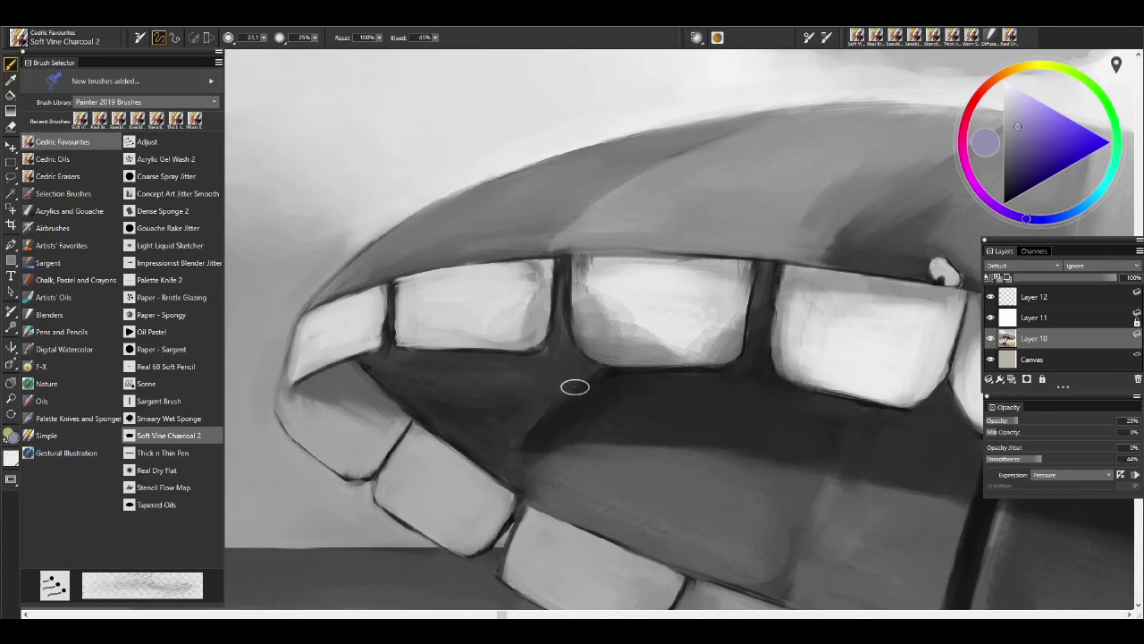
# Outline the umbrella rim's left end with a fine brush in sampled dark grey and tidy the lower teeth's edges with sampled lilac.
pyautogui.keyDown('alt'); pyautogui.click(572, 385); pyautogui.keyUp('alt')
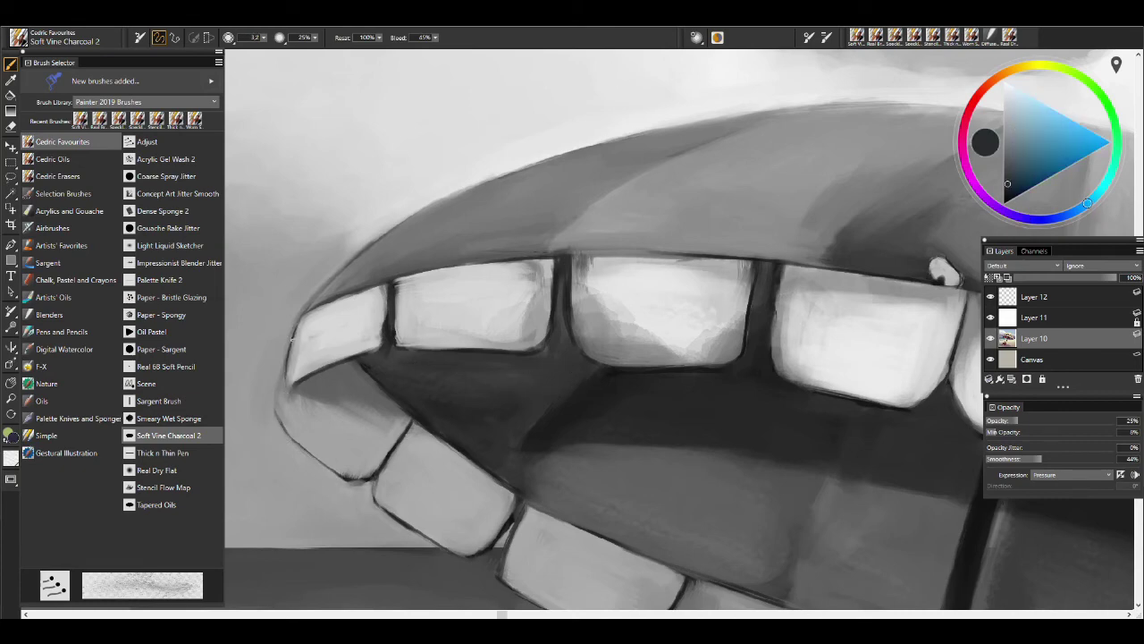
pyautogui.moveTo(276, 390); pyautogui.dragTo(281, 420)
pyautogui.keyDown('alt'); pyautogui.click(420, 458); pyautogui.keyUp('alt')
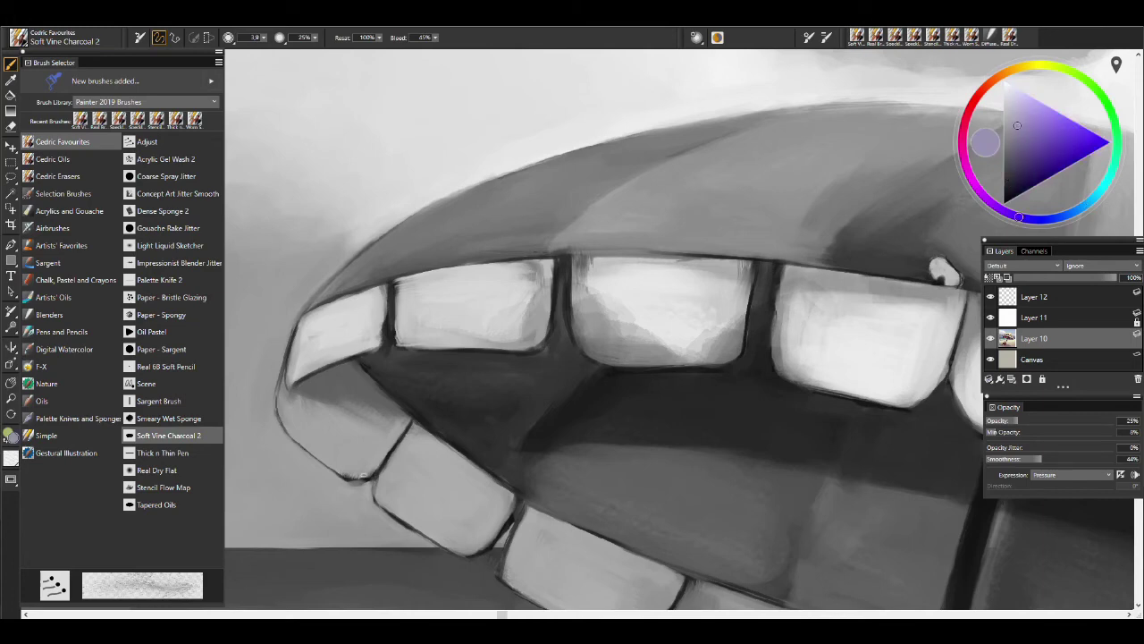
pyautogui.keyDown('alt'); pyautogui.click(509, 533); pyautogui.keyUp('alt')
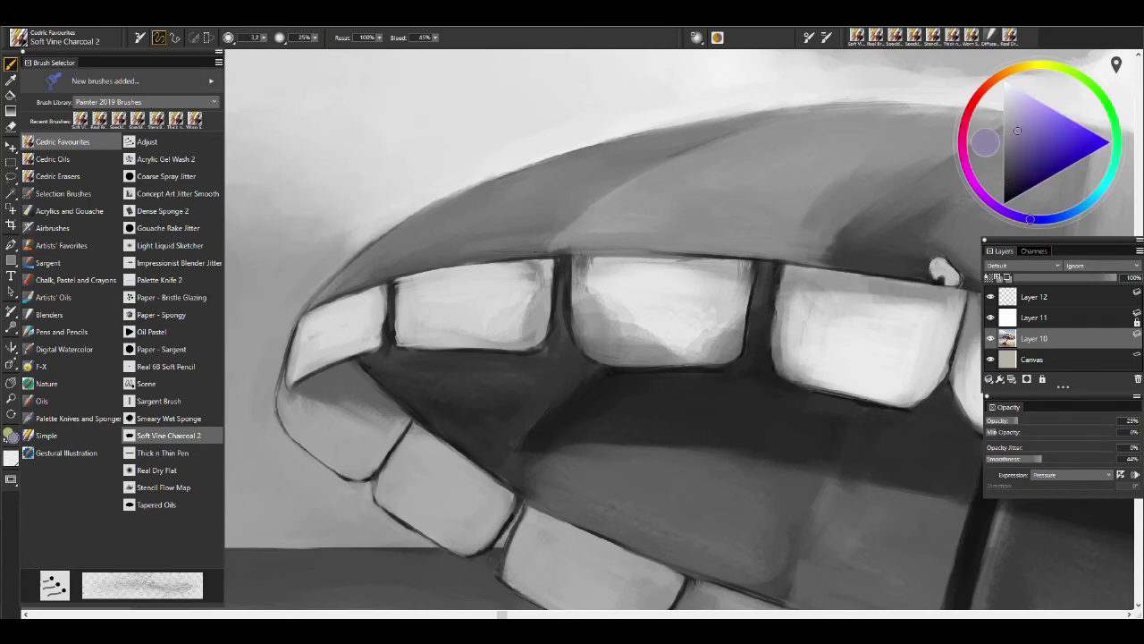
pyautogui.press('[')
pyautogui.press('[')
pyautogui.press('[')
# Blend the shading of the long lower tooth left of the pole with sampled lilac tones.
pyautogui.scroll(2, 518, 538)
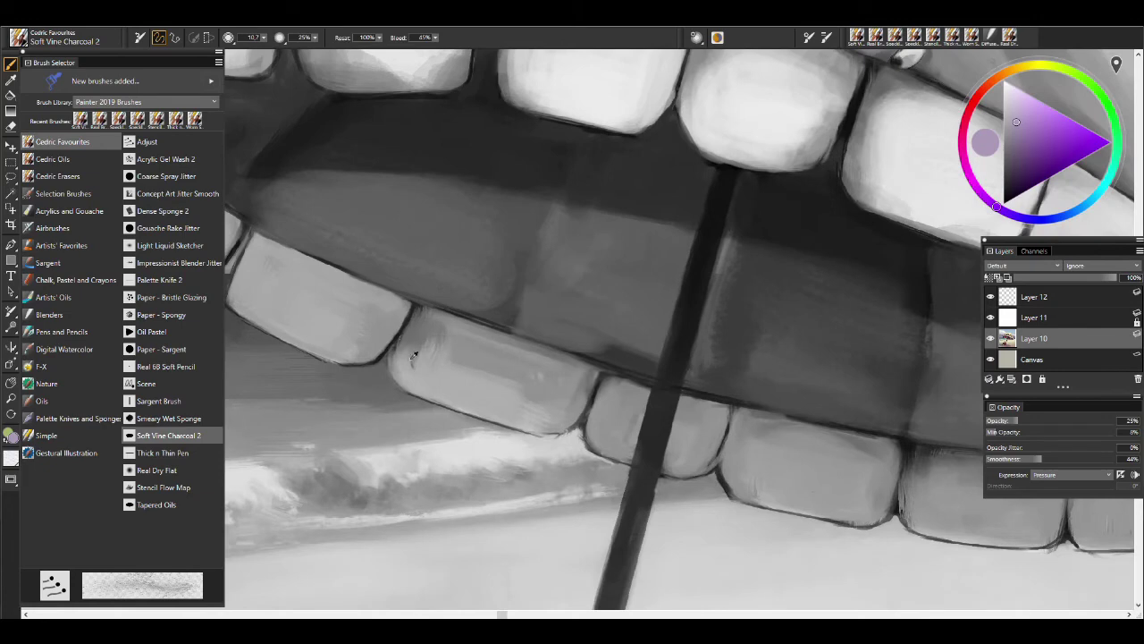
pyautogui.keyDown('alt'); pyautogui.click(407, 331); pyautogui.keyUp('alt')
pyautogui.keyDown('alt'); pyautogui.click(400, 357); pyautogui.keyUp('alt')
pyautogui.keyDown('alt'); pyautogui.click(407, 348); pyautogui.keyUp('alt')
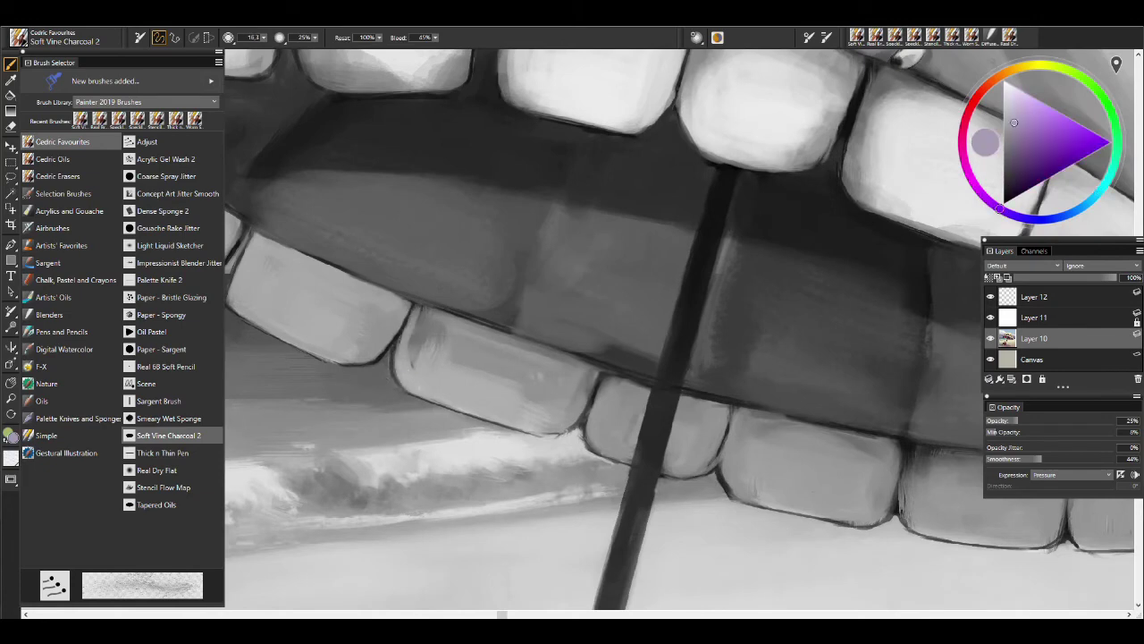
pyautogui.keyDown('alt'); pyautogui.click(414, 340); pyautogui.keyUp('alt')
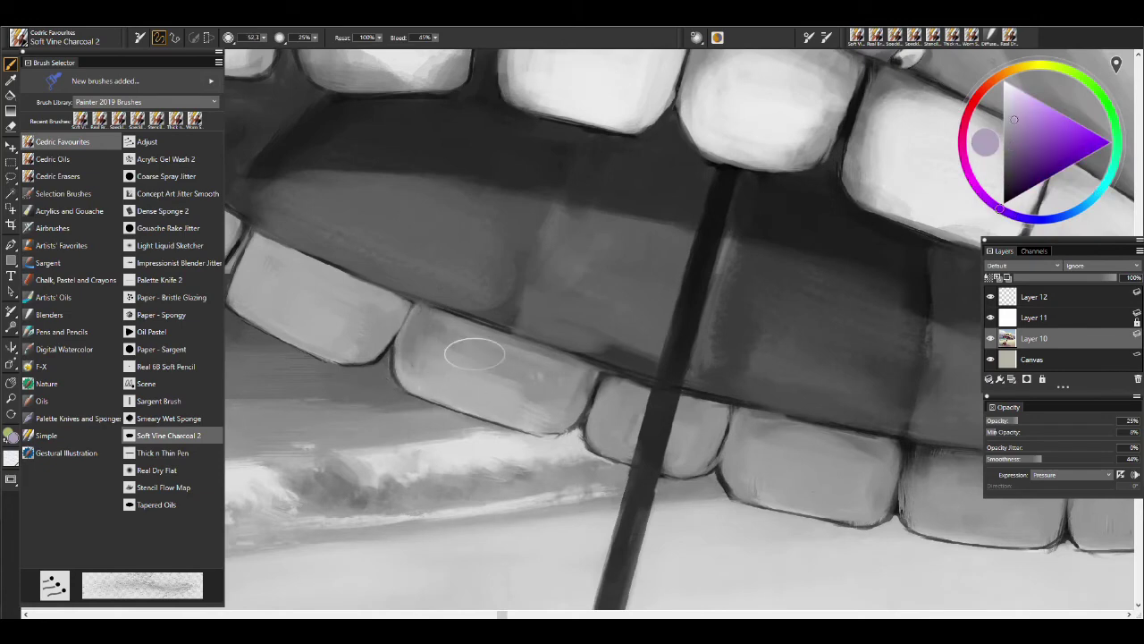
pyautogui.keyDown('alt'); pyautogui.click(726, 257); pyautogui.keyUp('alt')
pyautogui.scroll(-4, 728, 327)
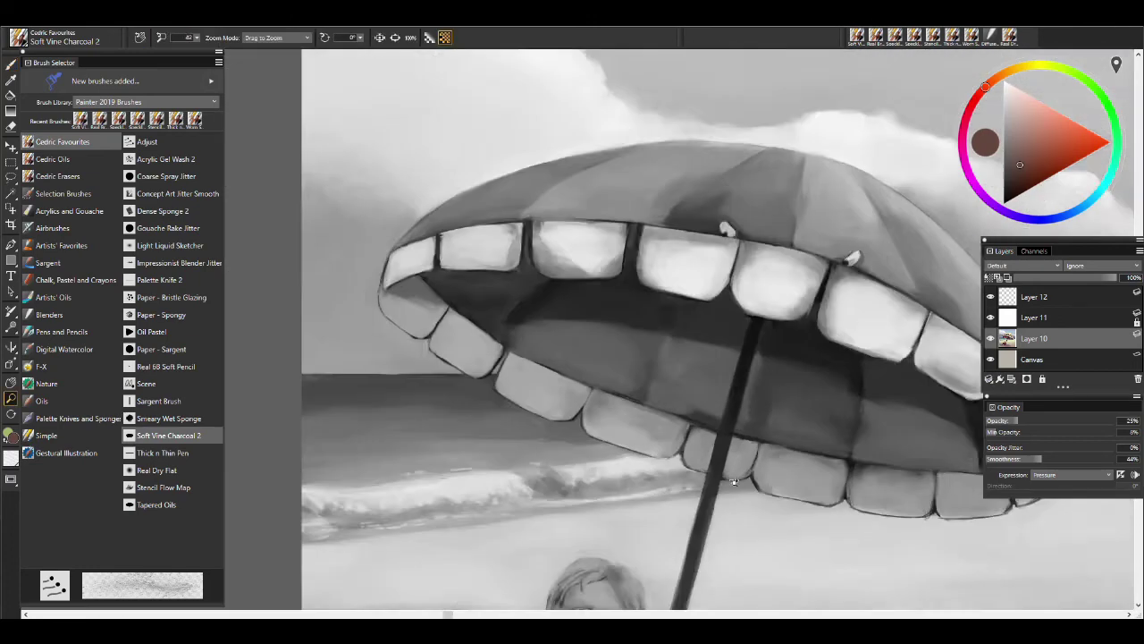
# Clean the lower-right teeth's bottom outlines in sampled pale sand with the Speckle Sticky Bristle brush.
pyautogui.scroll(4, 717, 382)
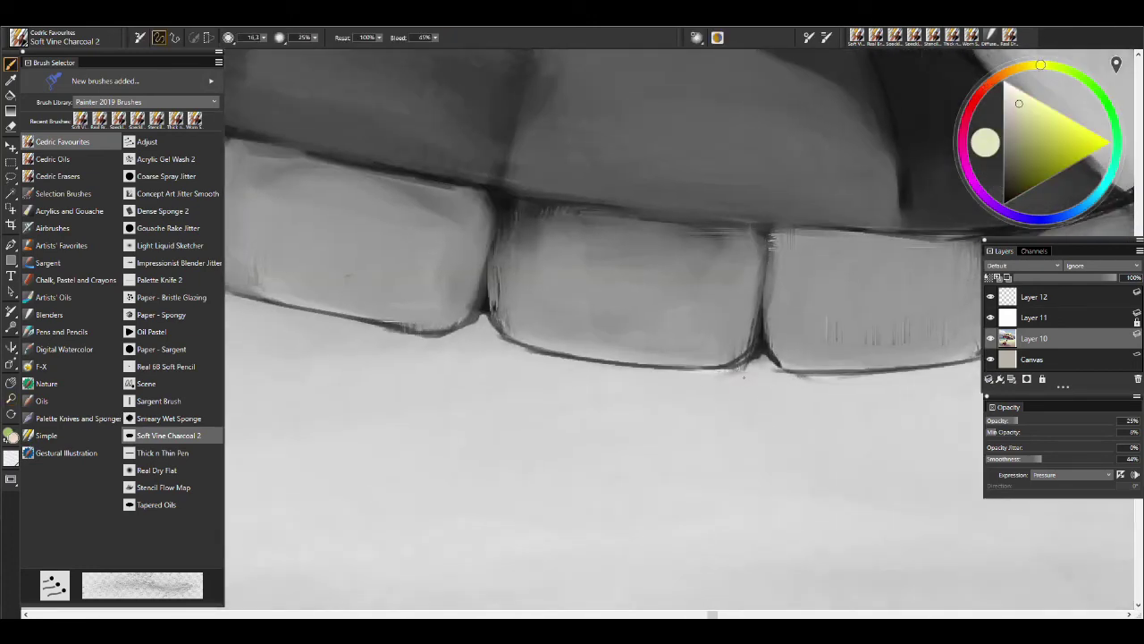
pyautogui.press('/')
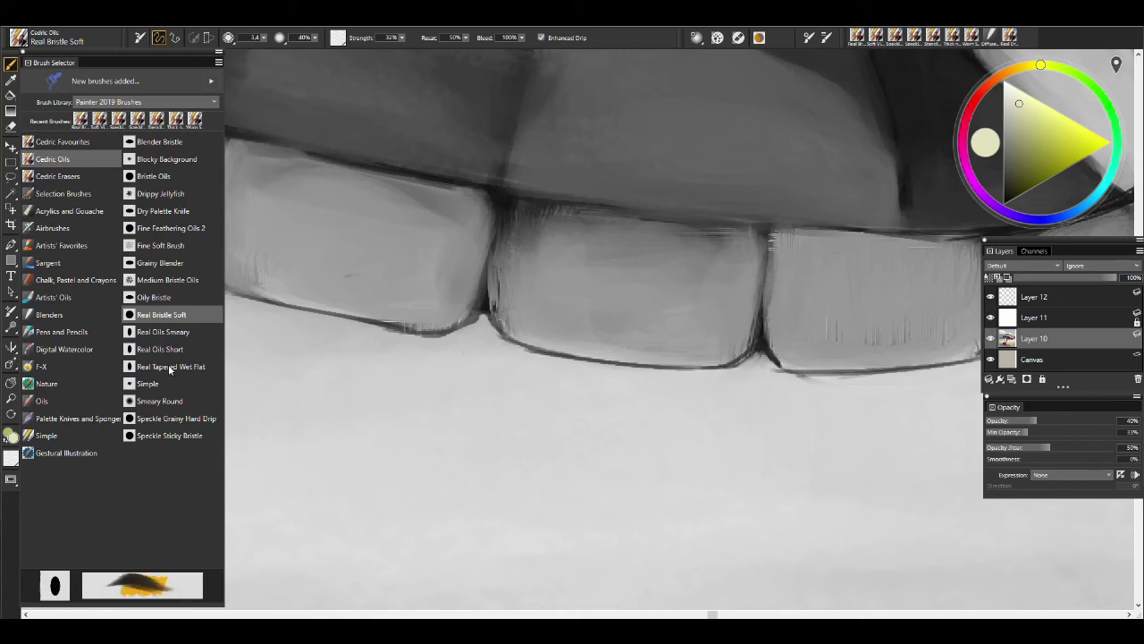
pyautogui.click(169, 435)
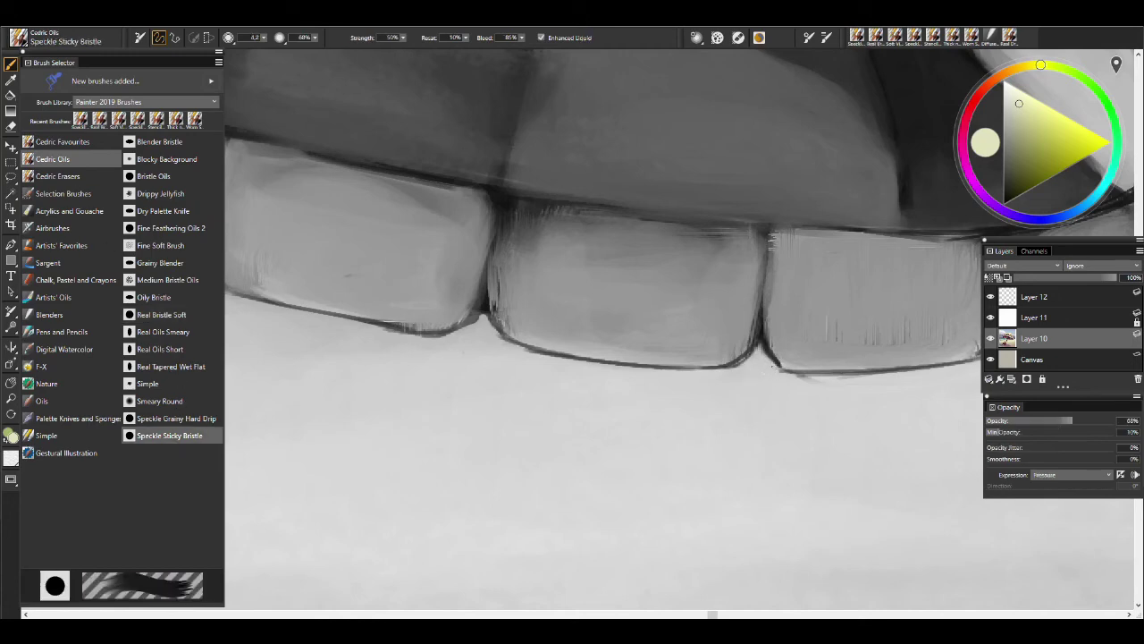
pyautogui.moveTo(855, 422)
pyautogui.mouseDown()
pyautogui.moveTo(743, 397)
pyautogui.moveTo(710, 378)
pyautogui.mouseUp()
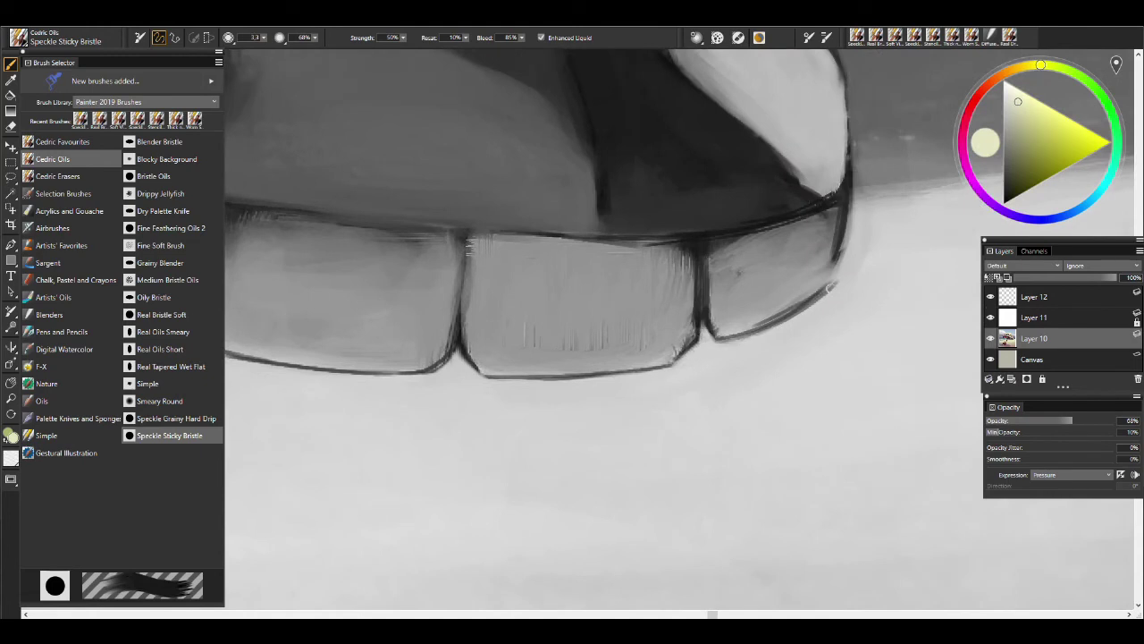
pyautogui.moveTo(787, 320); pyautogui.dragTo(727, 345)
# Clean around the umbrella's right tip with sampled sand and sea green, and redraw its dark outer contour with a fine brush.
pyautogui.keyDown('alt'); pyautogui.click(706, 346); pyautogui.keyUp('alt')
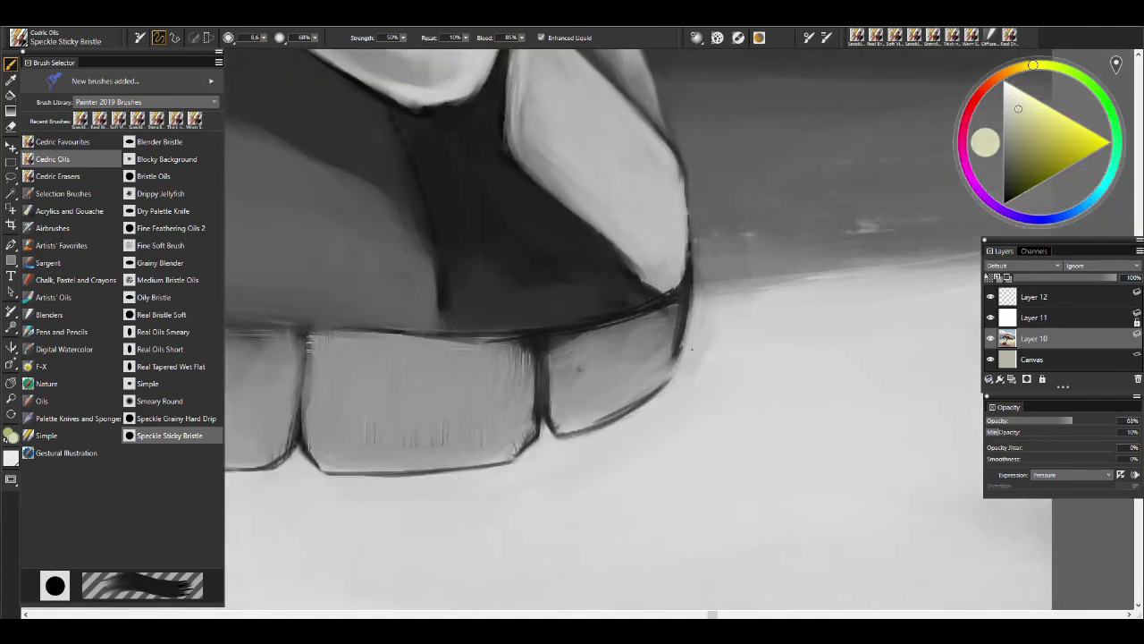
pyautogui.keyDown('alt'); pyautogui.click(706, 232); pyautogui.keyUp('alt')
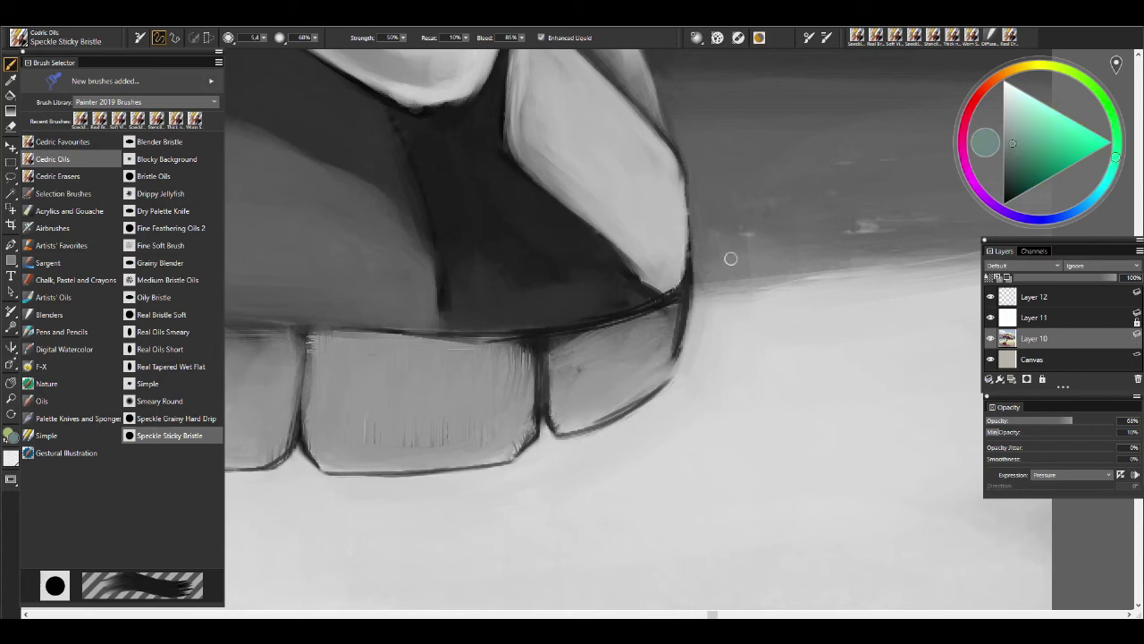
pyautogui.keyDown('alt'); pyautogui.click(694, 267); pyautogui.keyUp('alt')
pyautogui.moveTo(683, 190); pyautogui.dragTo(677, 264)
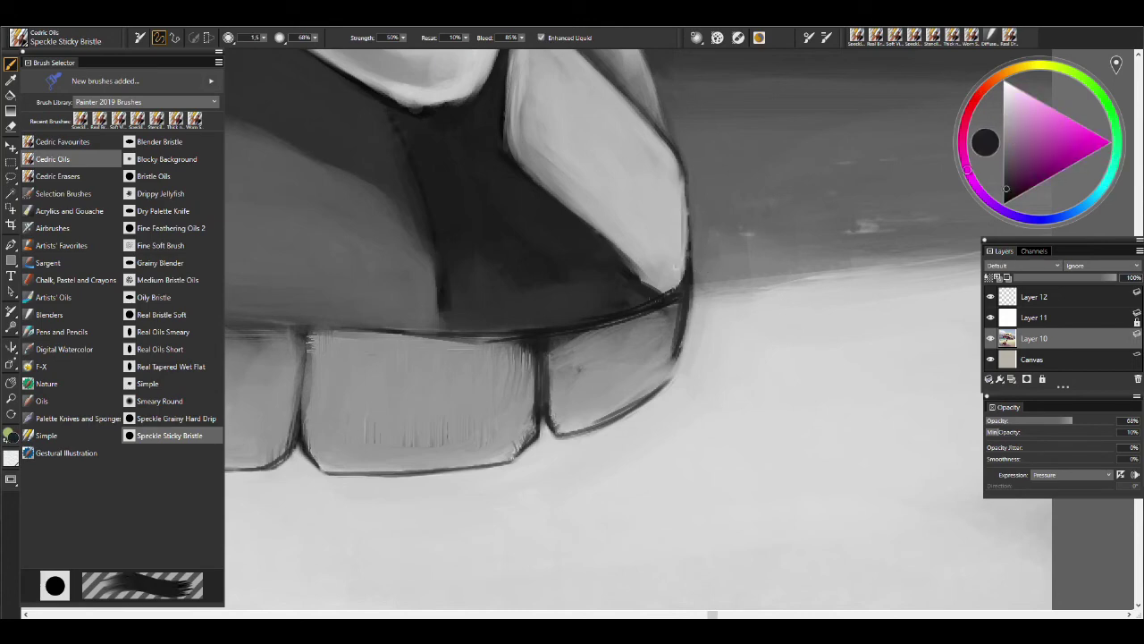
pyautogui.keyDown('alt'); pyautogui.click(688, 234); pyautogui.keyUp('alt')
pyautogui.moveTo(684, 172); pyautogui.dragTo(686, 247)
pyautogui.hotkey('ctrl', 'z')
pyautogui.moveTo(685, 192); pyautogui.dragTo(681, 268)
# Fill and sharpen the dark inner corner at the umbrella's right end with sampled dark purples.
pyautogui.scroll(-5, 747, 351)
pyautogui.scroll(6, 747, 351)
pyautogui.press(']')
pyautogui.press(']')
pyautogui.keyDown('alt'); pyautogui.click(728, 334); pyautogui.keyUp('alt')
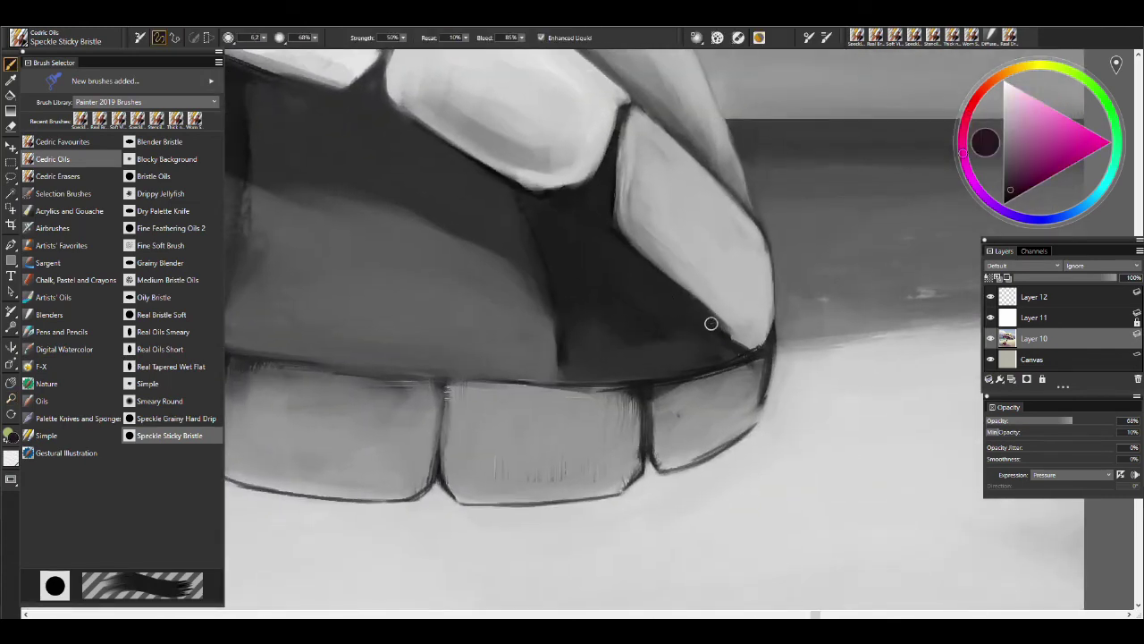
pyautogui.keyDown('alt'); pyautogui.click(730, 353); pyautogui.keyUp('alt')
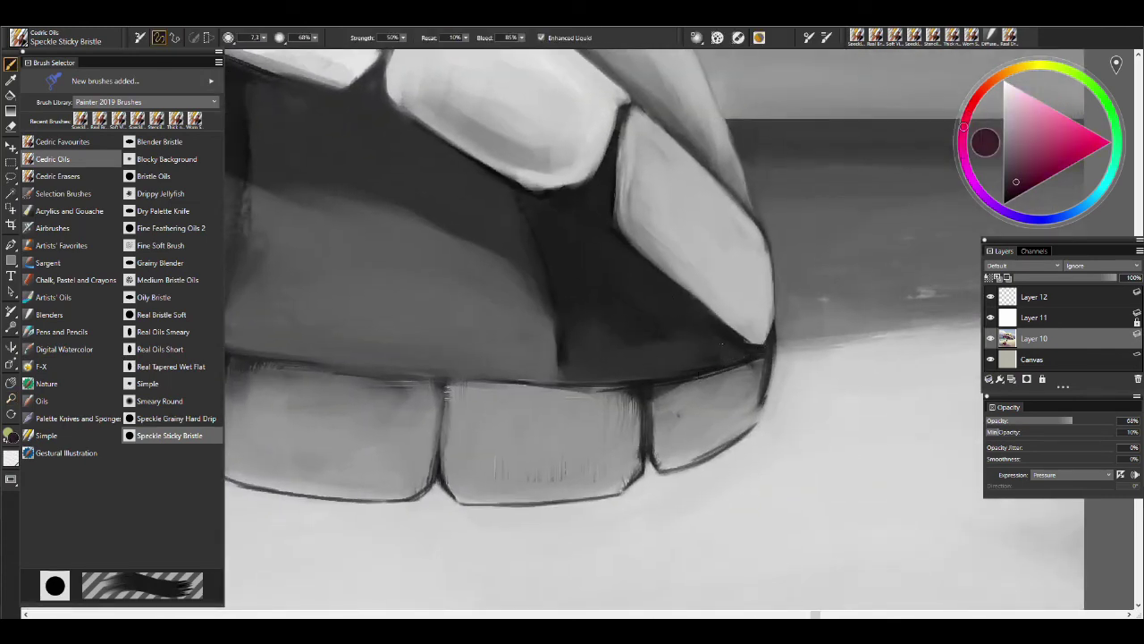
# Refine the edges of the last two upper-right teeth and the gap between them with sampled colors and a fine brush.
pyautogui.keyDown('alt'); pyautogui.click(585, 191); pyautogui.keyUp('alt')
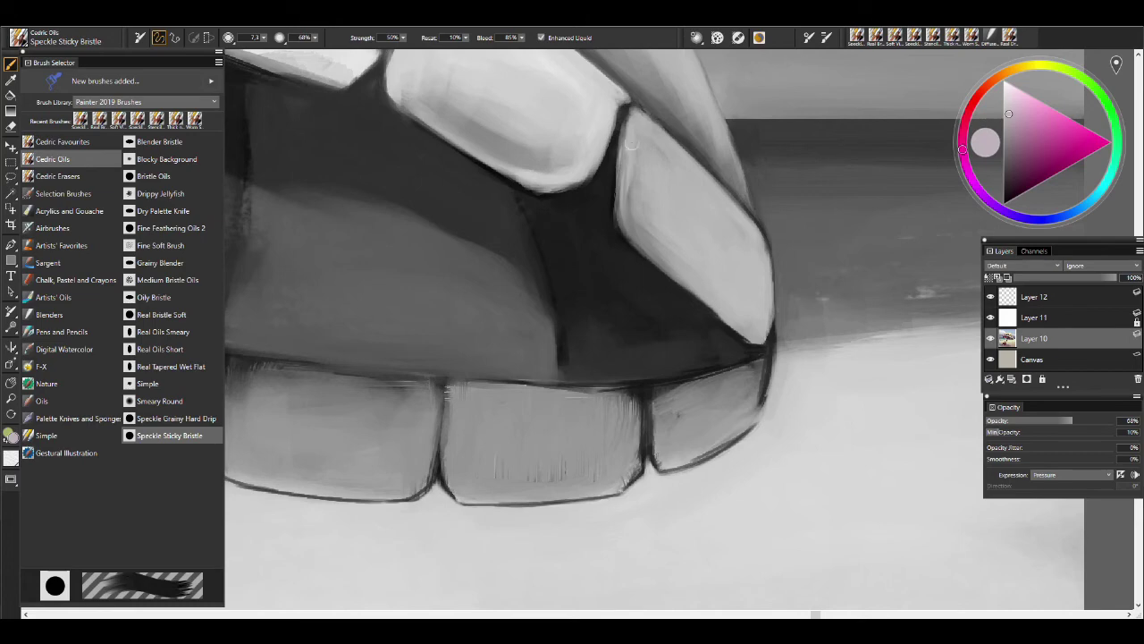
pyautogui.moveTo(624, 117); pyautogui.dragTo(591, 251)
pyautogui.keyDown('alt'); pyautogui.click(536, 199); pyautogui.keyUp('alt')
pyautogui.keyDown('alt'); pyautogui.click(549, 236); pyautogui.keyUp('alt')
pyautogui.keyDown('alt'); pyautogui.click(525, 192); pyautogui.keyUp('alt')
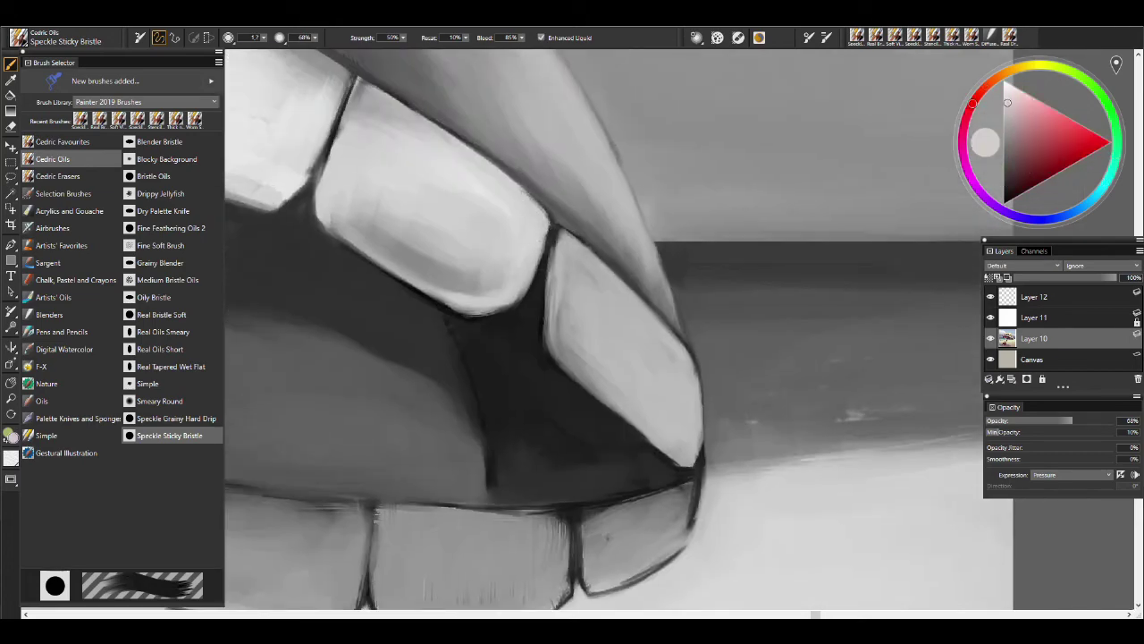
# Unlock and delete the white Colorize layer to bring the painting back to full color.
pyautogui.press('m')
pyautogui.hotkey('ctrl', '0')
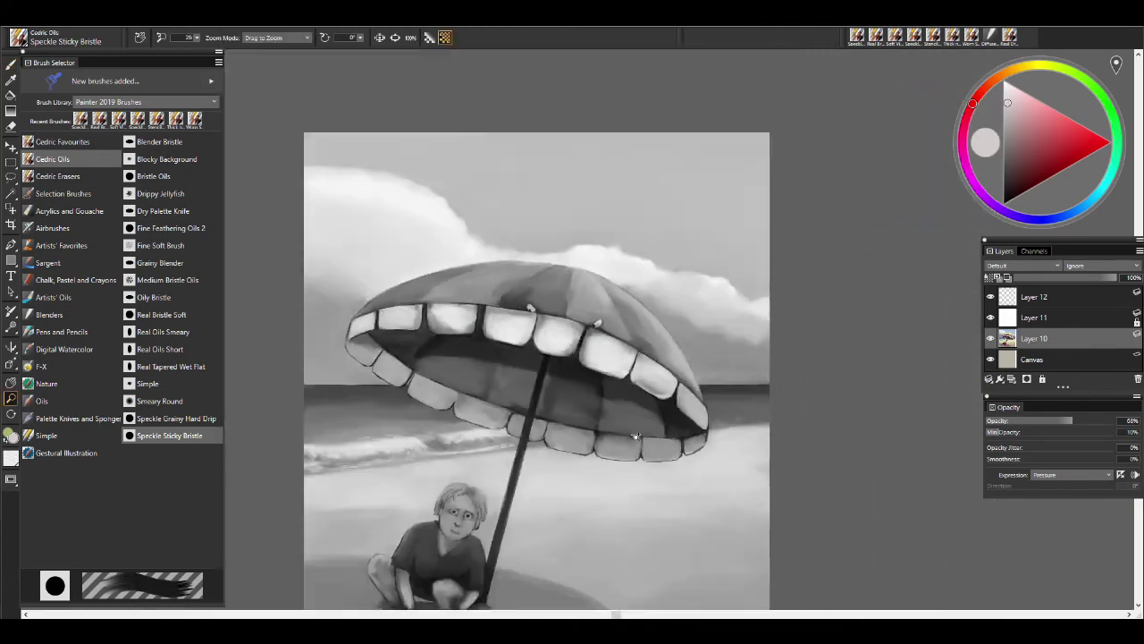
pyautogui.press('b')
pyautogui.keyDown('alt'); pyautogui.click(402, 395); pyautogui.keyUp('alt')
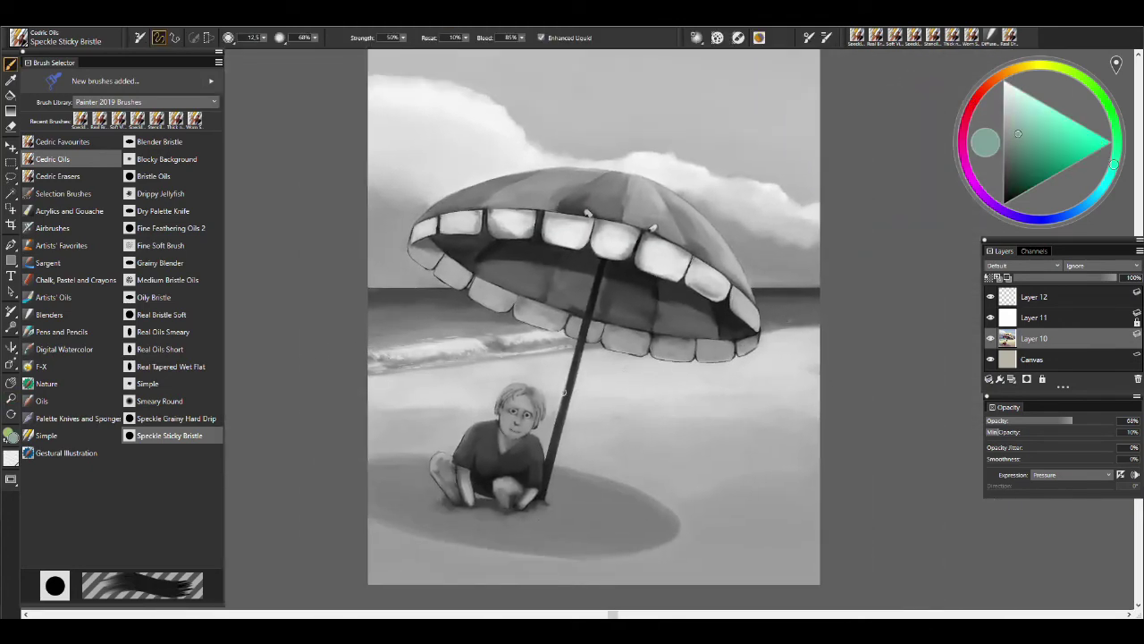
pyautogui.click(1137, 326)
pyautogui.click(1138, 379)
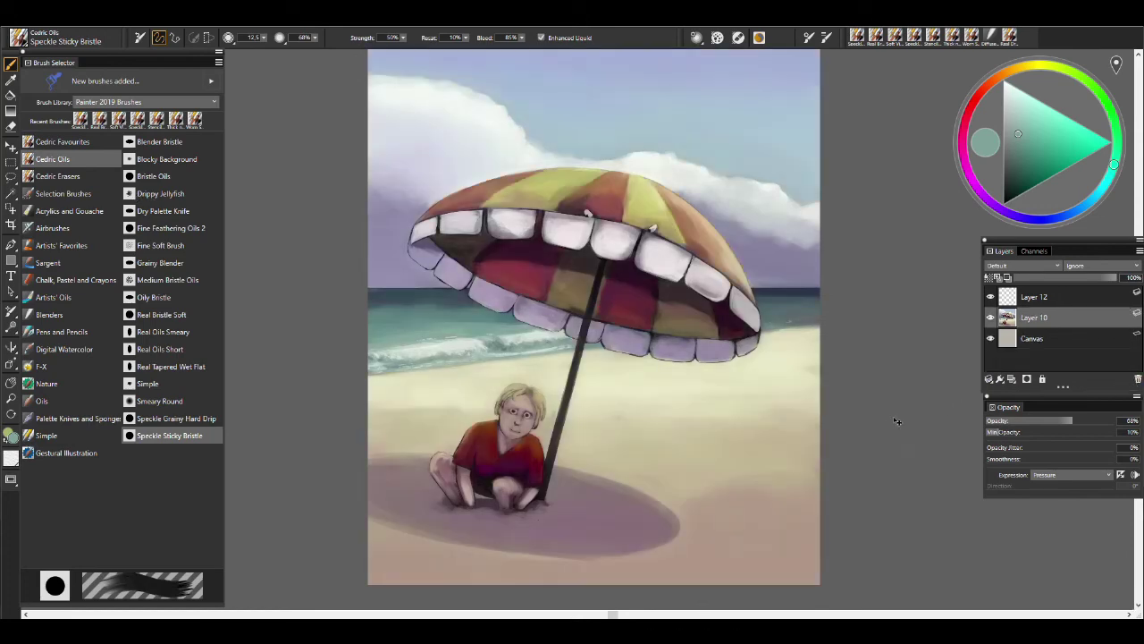
# Set the new empty layer to Magic Combine and paint red over the left pale knob on the canopy edge with the Detail Airbrush.
pyautogui.click(1022, 266)
pyautogui.click(1008, 289)
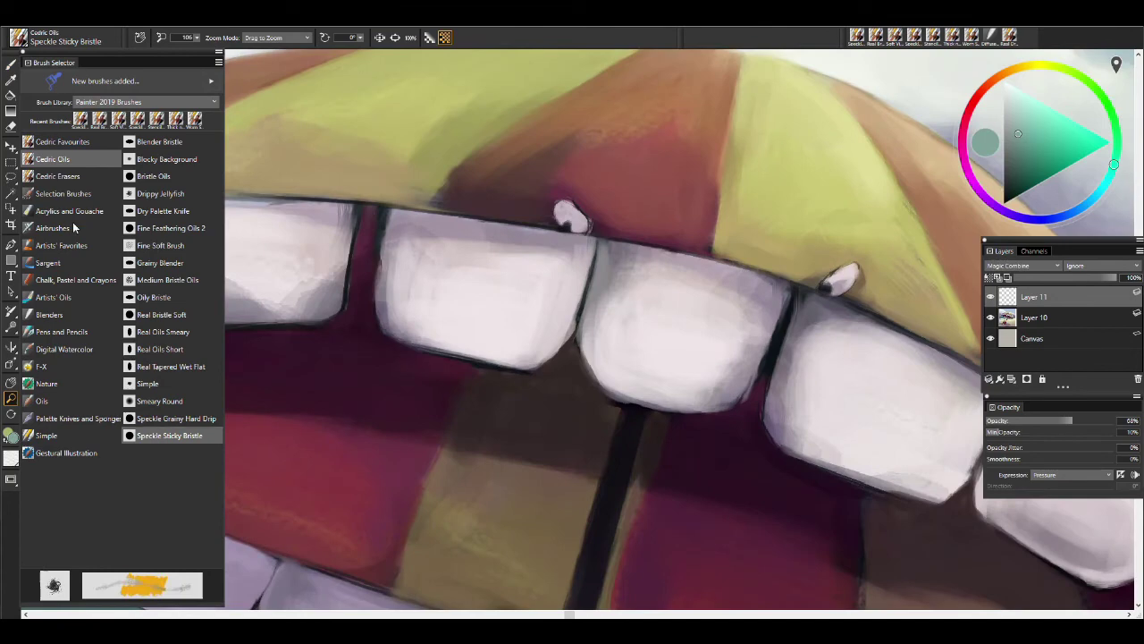
pyautogui.click(52, 228)
pyautogui.click(160, 176)
pyautogui.click(1048, 151)
pyautogui.moveTo(590, 219); pyautogui.dragTo(556, 225)
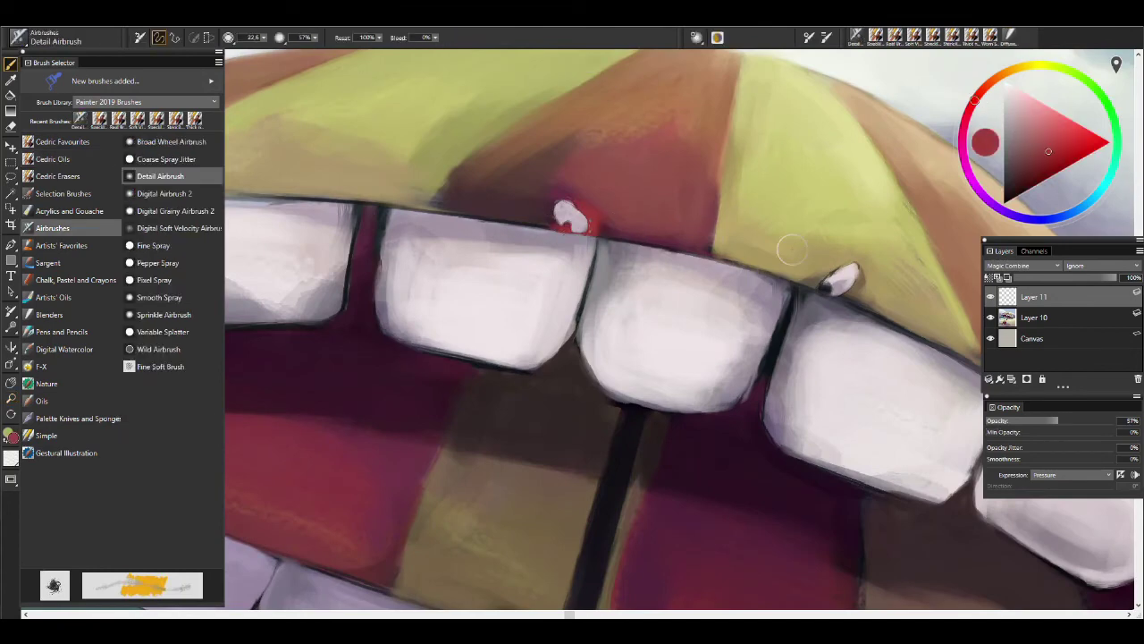
# Set Layer 11 to Colorize and airbrush red halos around the two pale knobs on the canopy edge.
pyautogui.click(1022, 267)
pyautogui.scroll(2, 1031, 312)
pyautogui.click(1031, 297)
pyautogui.moveTo(831, 284); pyautogui.dragTo(856, 268)
pyautogui.click(1025, 154)
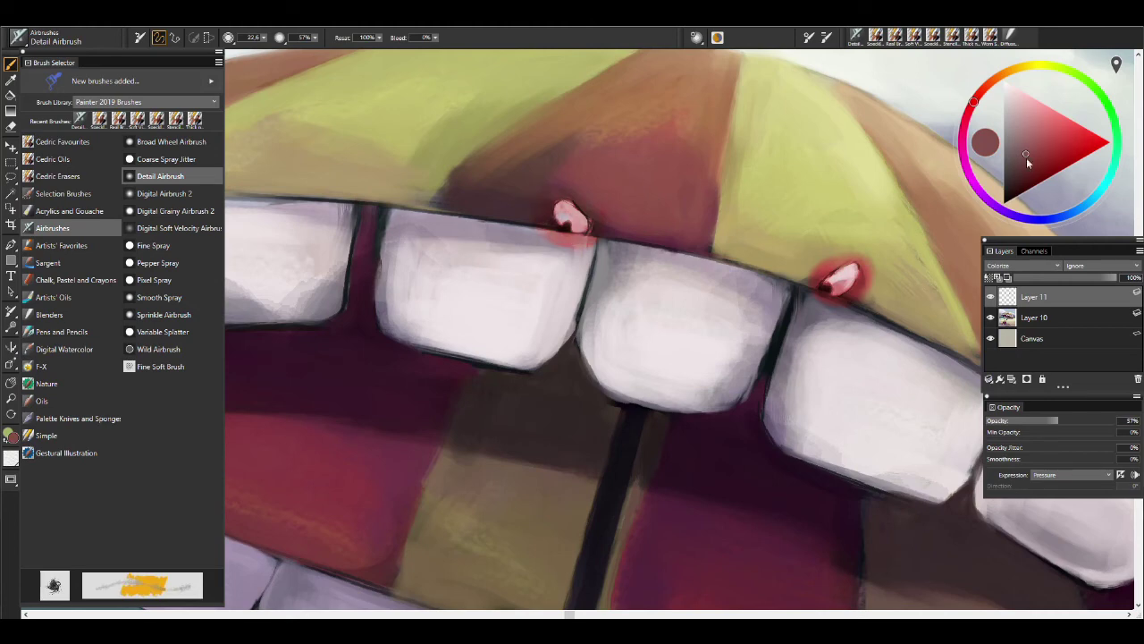
pyautogui.moveTo(1026, 158); pyautogui.dragTo(1043, 156)
pyautogui.moveTo(831, 259); pyautogui.dragTo(841, 268)
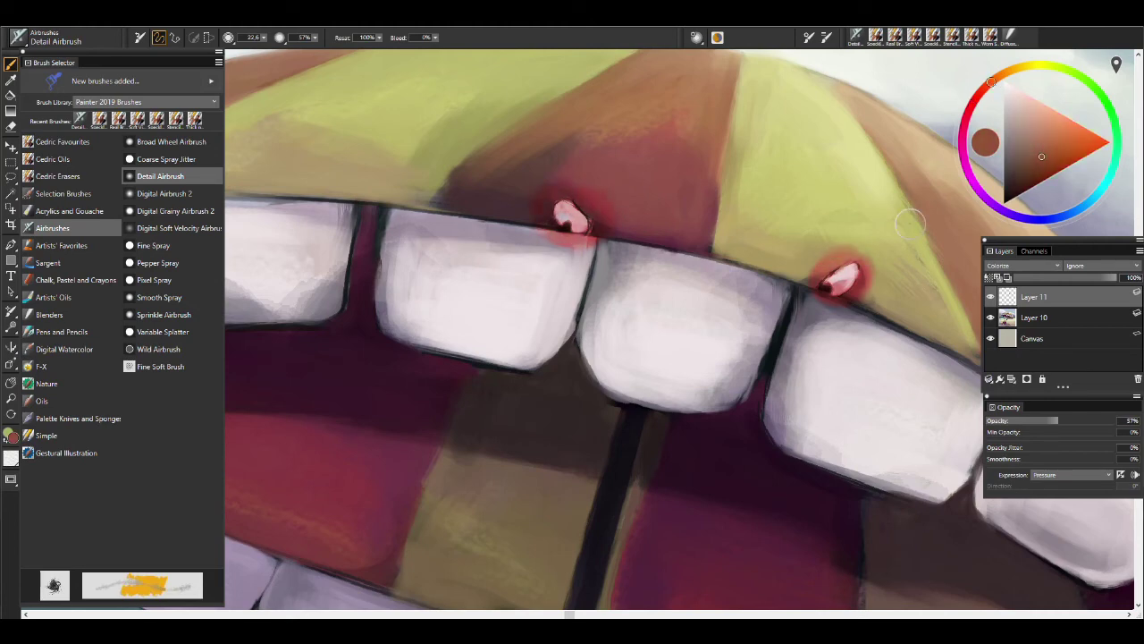
# Mute the red halos around both canopy knobs with dull yellow and reddish airbrush colors.
pyautogui.click(976, 96)
pyautogui.press('d')
pyautogui.click(306, 39)
pyautogui.click(14, 62)
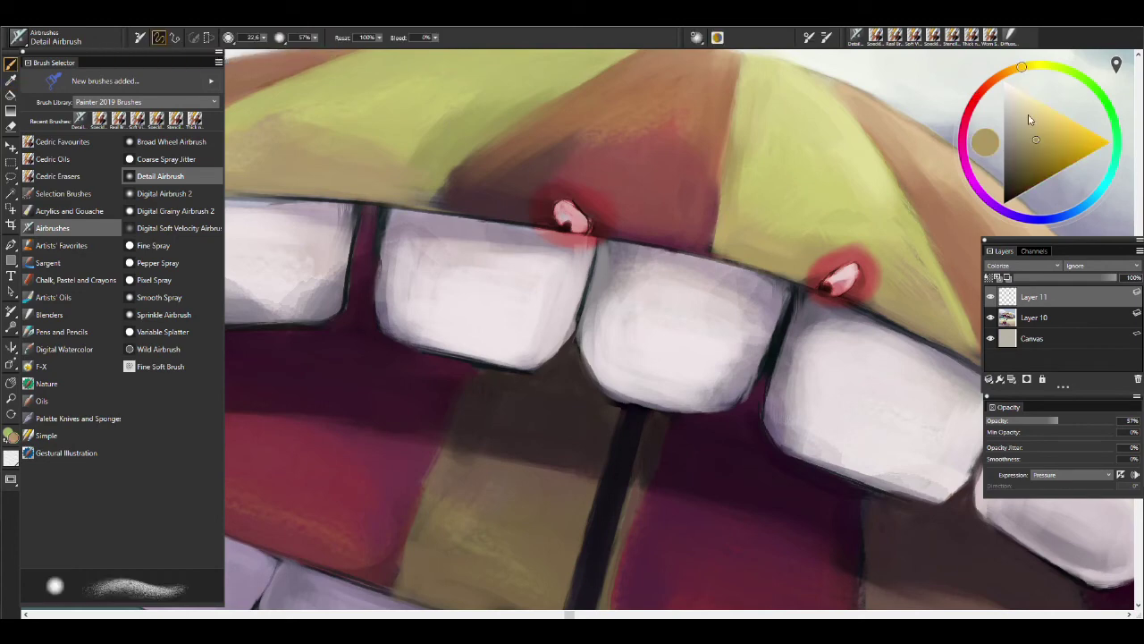
pyautogui.moveTo(853, 269); pyautogui.dragTo(830, 288)
pyautogui.keyDown('alt'); pyautogui.click(898, 150); pyautogui.keyUp('alt')
pyautogui.moveTo(594, 224); pyautogui.dragTo(574, 234)
# Erase the excess halo color around both canopy knobs with the Worn Square Pastel eraser.
pyautogui.press('e')
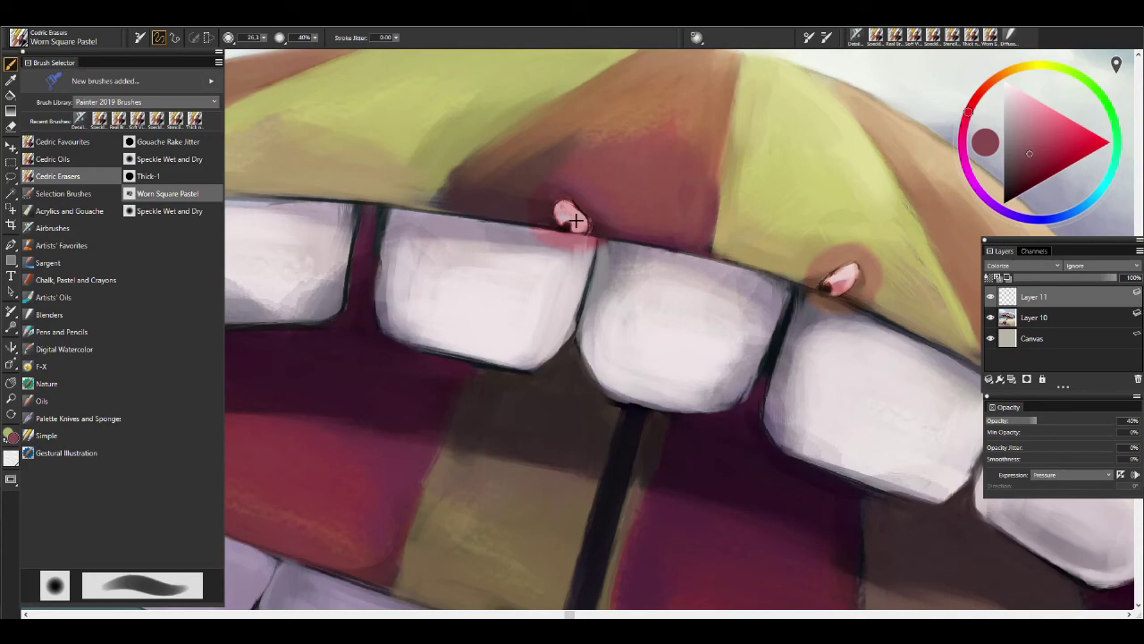
pyautogui.moveTo(867, 243)
pyautogui.mouseDown()
pyautogui.moveTo(874, 268)
pyautogui.moveTo(838, 317)
pyautogui.mouseUp()
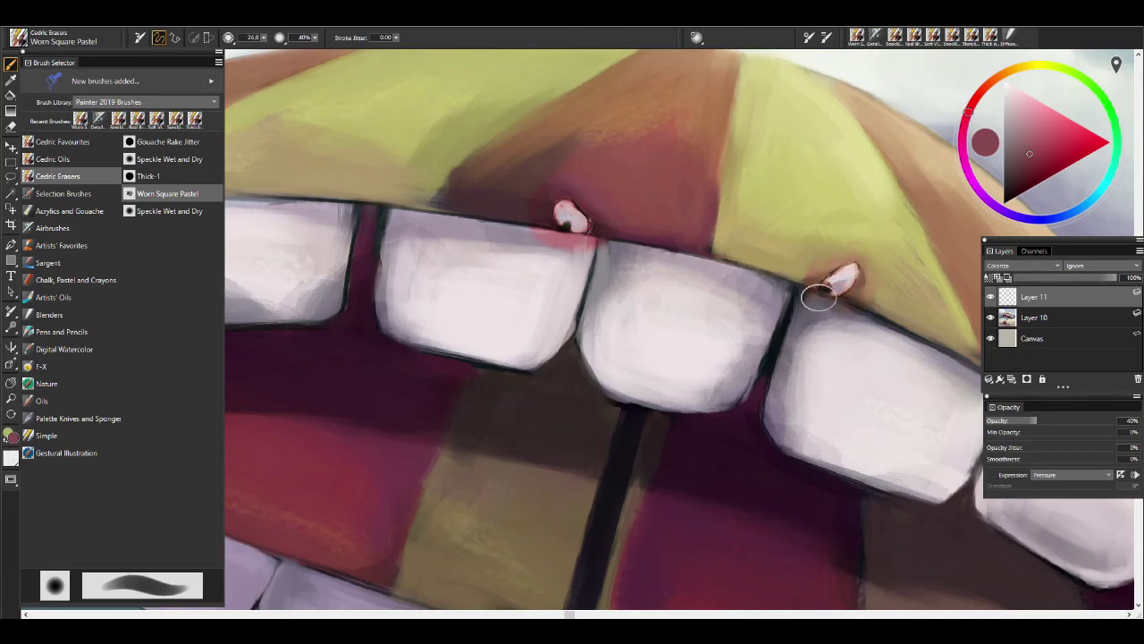
pyautogui.moveTo(569, 218); pyautogui.dragTo(521, 231)
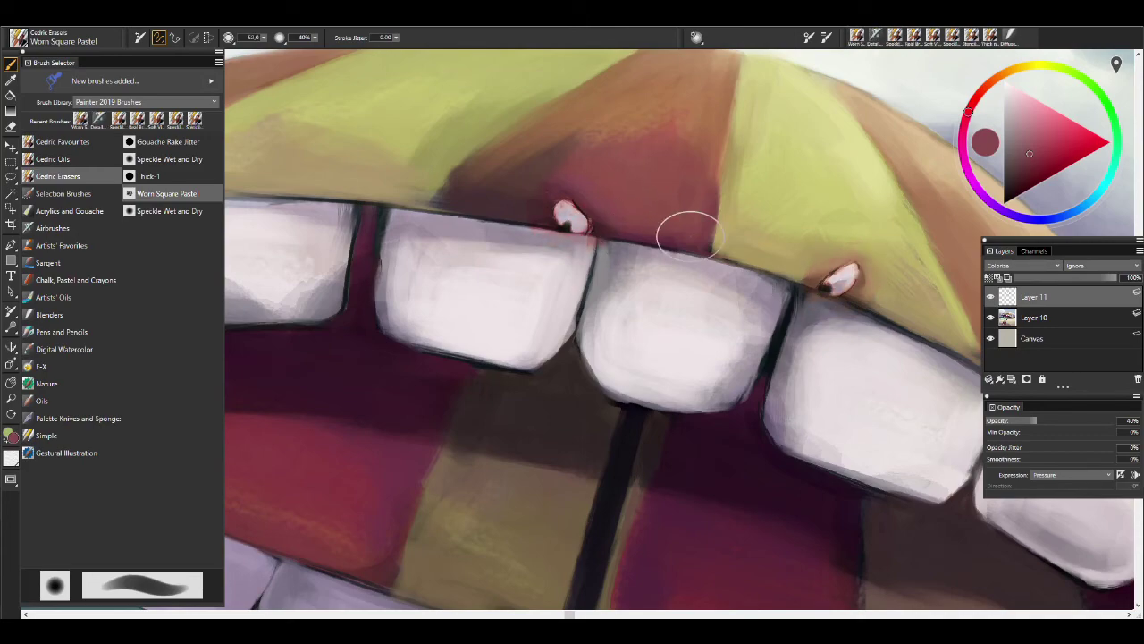
# Tint the child's cheeks, nose and eye area pink with the Detail Airbrush.
pyautogui.scroll(-10, 401, 408)
pyautogui.keyDown('alt'); pyautogui.click(510, 319); pyautogui.keyUp('alt')
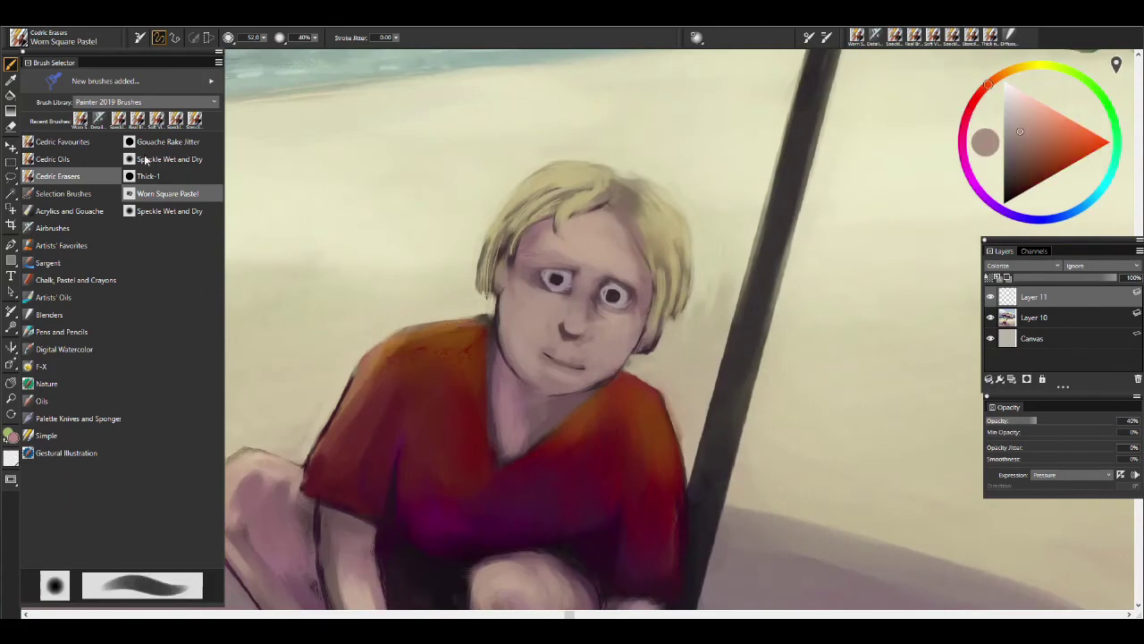
pyautogui.click(52, 228)
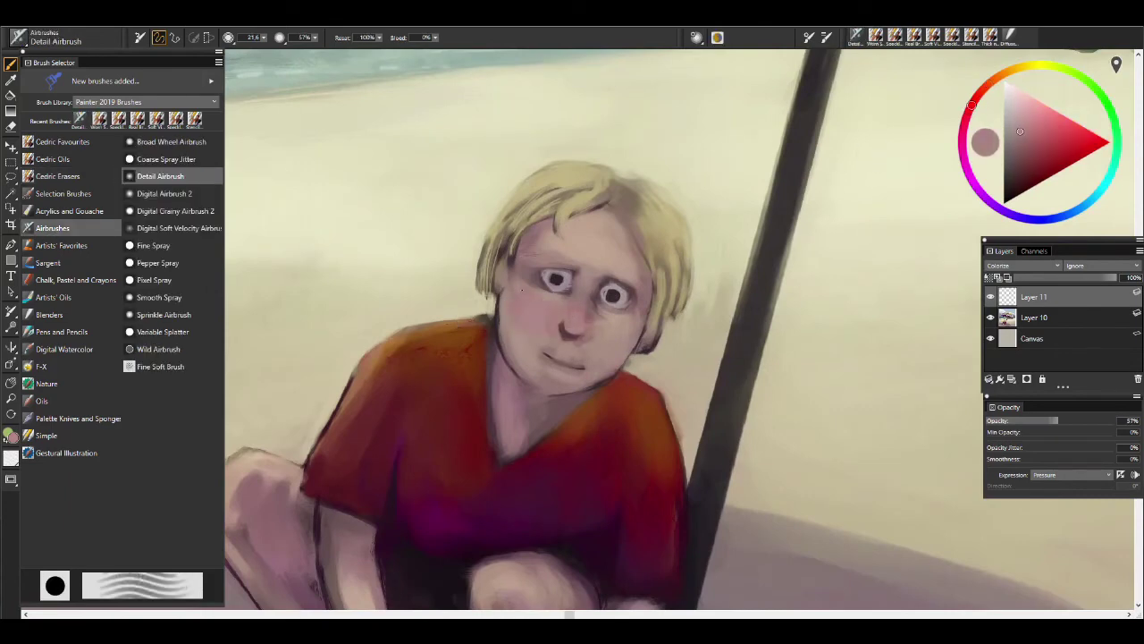
pyautogui.moveTo(545, 314); pyautogui.dragTo(561, 321)
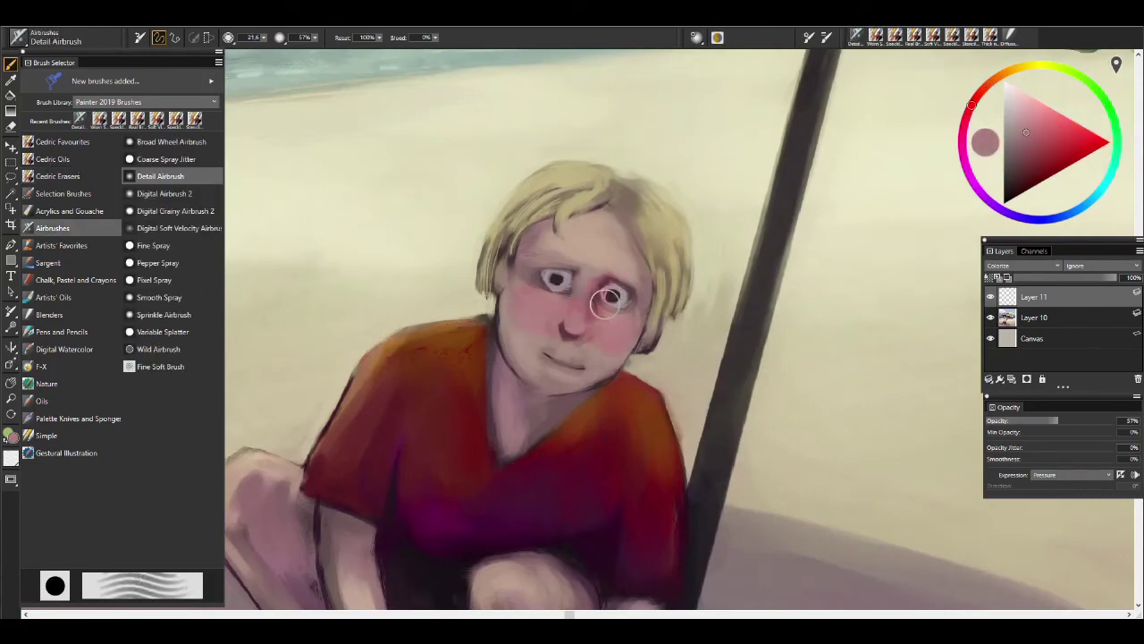
# Airbrush pink onto the child's knees, legs and arms with a larger Detail Airbrush.
pyautogui.scroll(-3, 590, 331)
pyautogui.press(']')
pyautogui.press(']')
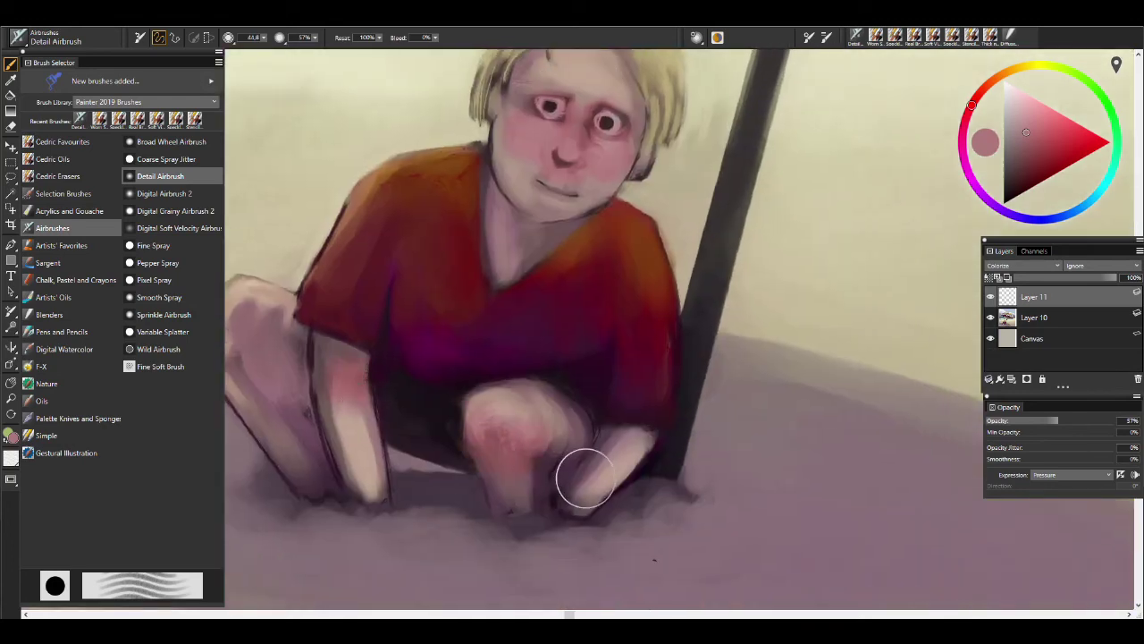
pyautogui.moveTo(299, 333); pyautogui.dragTo(414, 353)
# Reduce the excess pink on the child's limbs and face with the Worn Square Pastel eraser.
pyautogui.click(99, 118)
pyautogui.press('[')
pyautogui.press('[')
pyautogui.moveTo(755, 327); pyautogui.dragTo(598, 520)
pyautogui.press('[')
pyautogui.press('[')
pyautogui.press('[')
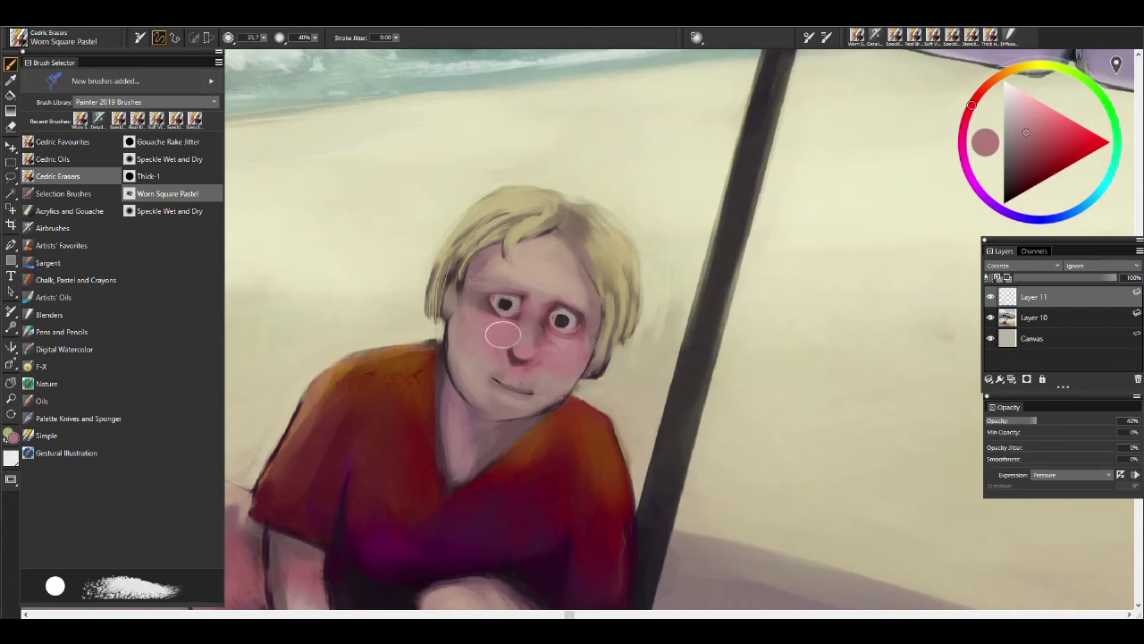
# Airbrush a muted pink onto the child's ears and lips, and erase the spill around the mouth.
pyautogui.click(52, 228)
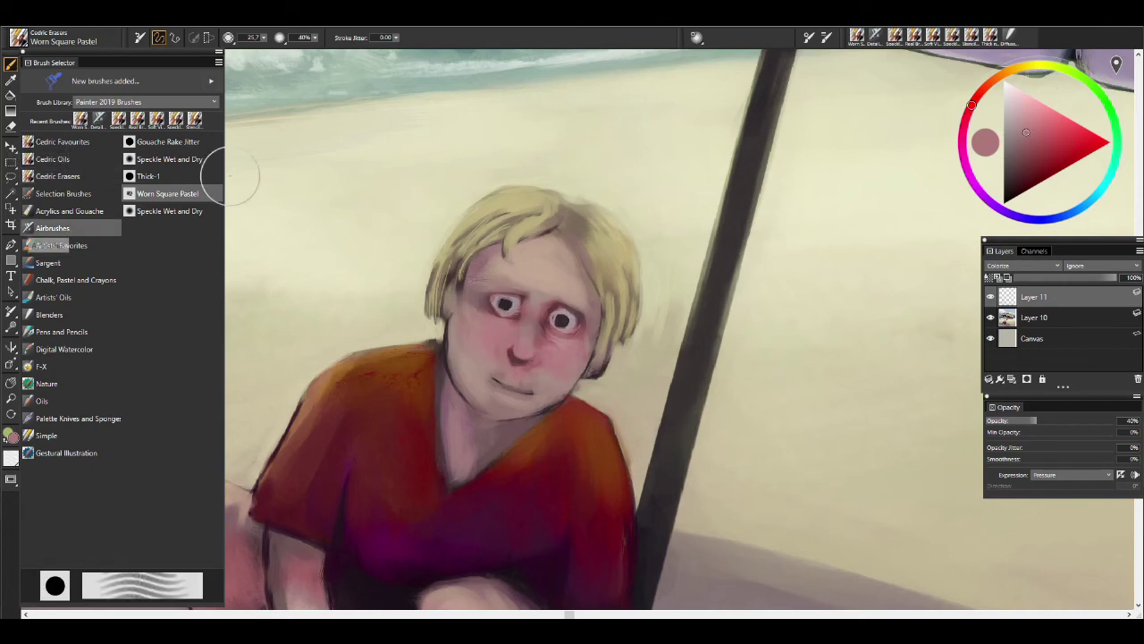
pyautogui.click(986, 110)
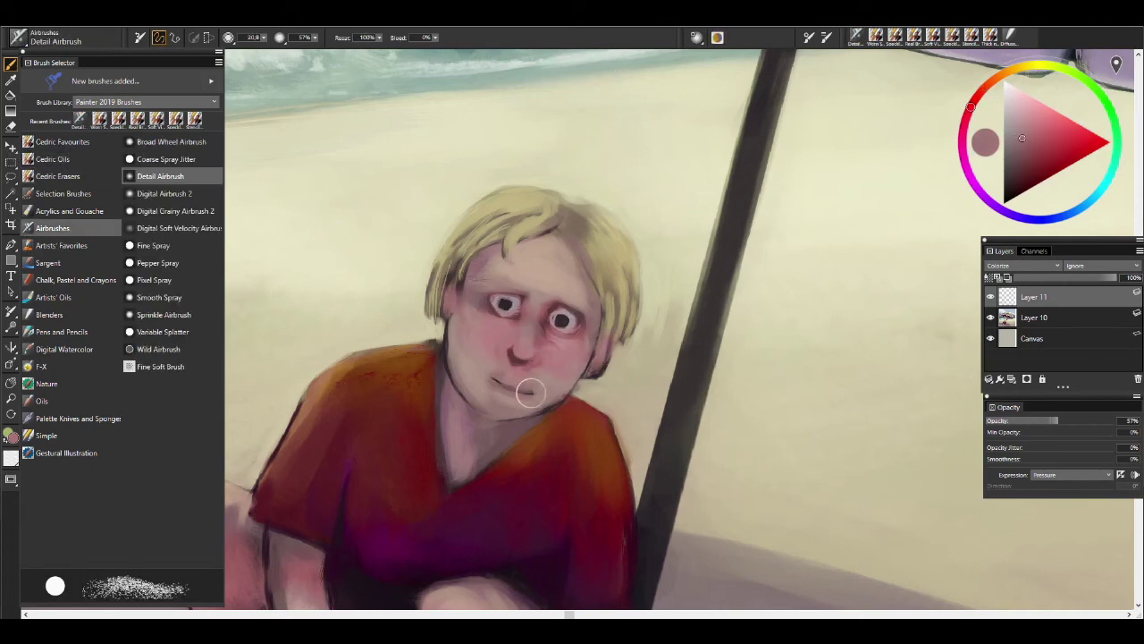
pyautogui.press('/')
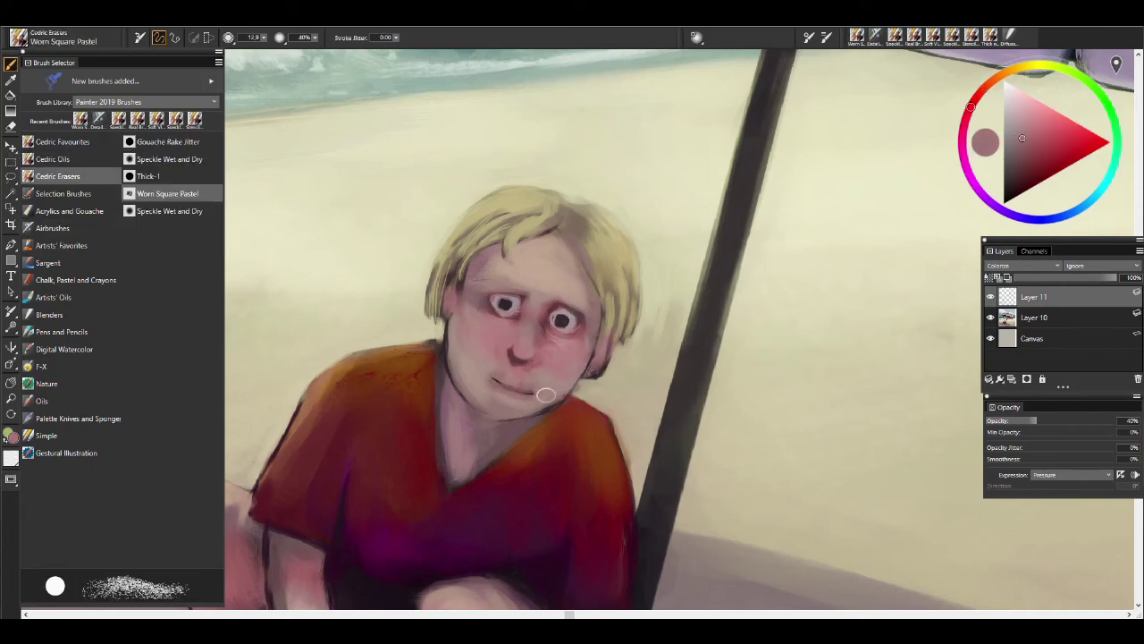
pyautogui.press('m')
pyautogui.moveTo(564, 387)
pyautogui.mouseDown()
pyautogui.moveTo(677, 395)
pyautogui.moveTo(710, 435)
pyautogui.moveTo(661, 428)
pyautogui.mouseUp()
# Erase stray tint on the sand, and collapse the Colorize layer and Layer 10 into one layer.
pyautogui.press('/')
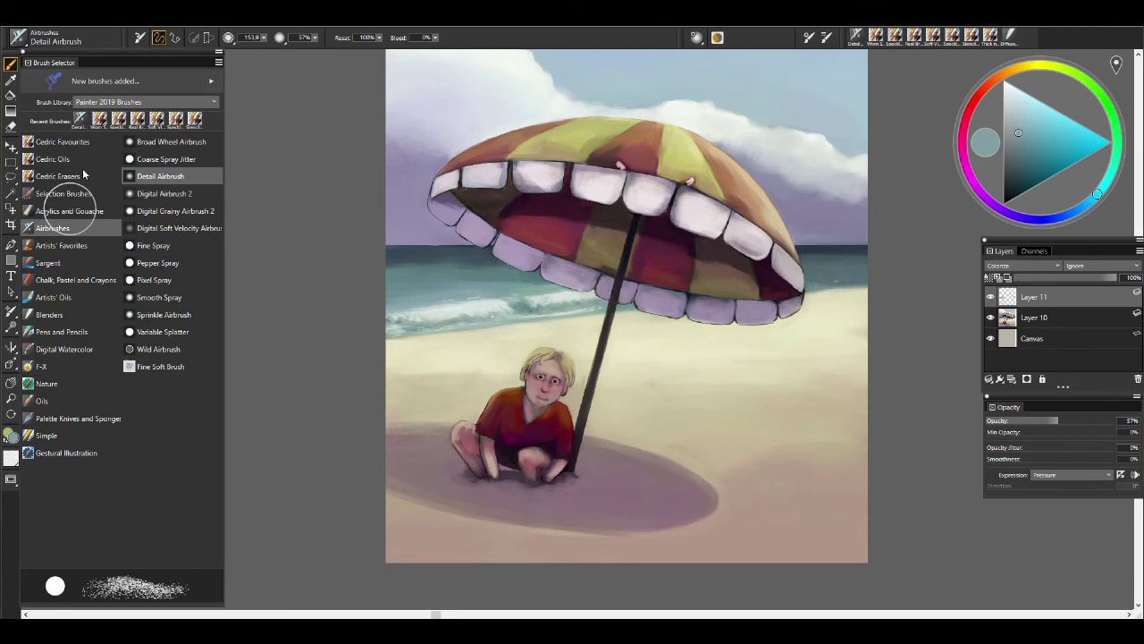
pyautogui.press('/')
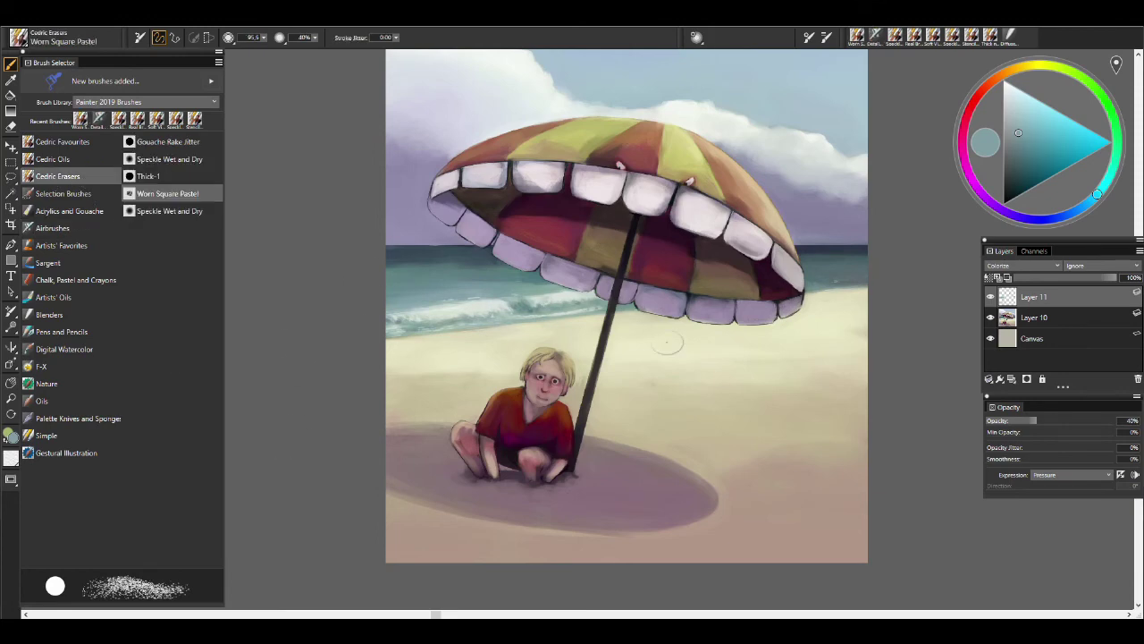
pyautogui.moveTo(726, 395); pyautogui.dragTo(648, 424)
pyautogui.keyDown('shift'); pyautogui.click(1034, 317); pyautogui.keyUp('shift')
pyautogui.click(989, 379)
pyautogui.click(885, 404)
# Add a new layer and paint over the child's shoulder outline with Soft Vine Charcoal 2 in a sampled sand tone.
pyautogui.press('m')
pyautogui.moveTo(572, 429); pyautogui.dragTo(500, 307)
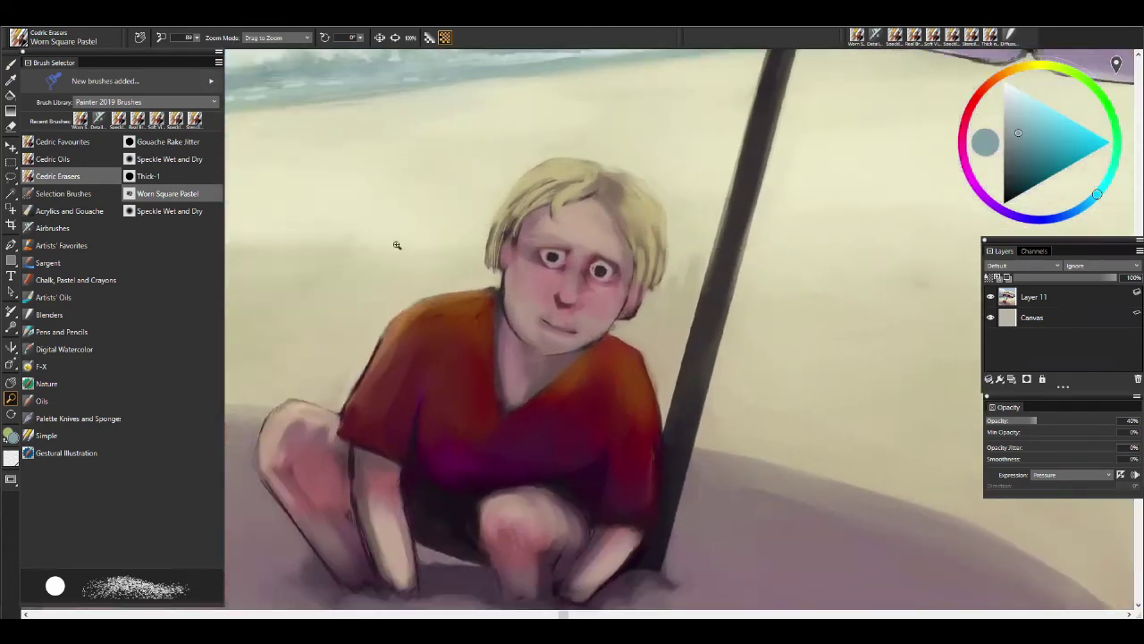
pyautogui.press('b')
pyautogui.hotkey('ctrl', 'shift', 'n')
pyautogui.keyDown('alt'); pyautogui.click(461, 293); pyautogui.keyUp('alt')
pyautogui.press('[')
pyautogui.press('[')
pyautogui.press('[')
pyautogui.press('[')
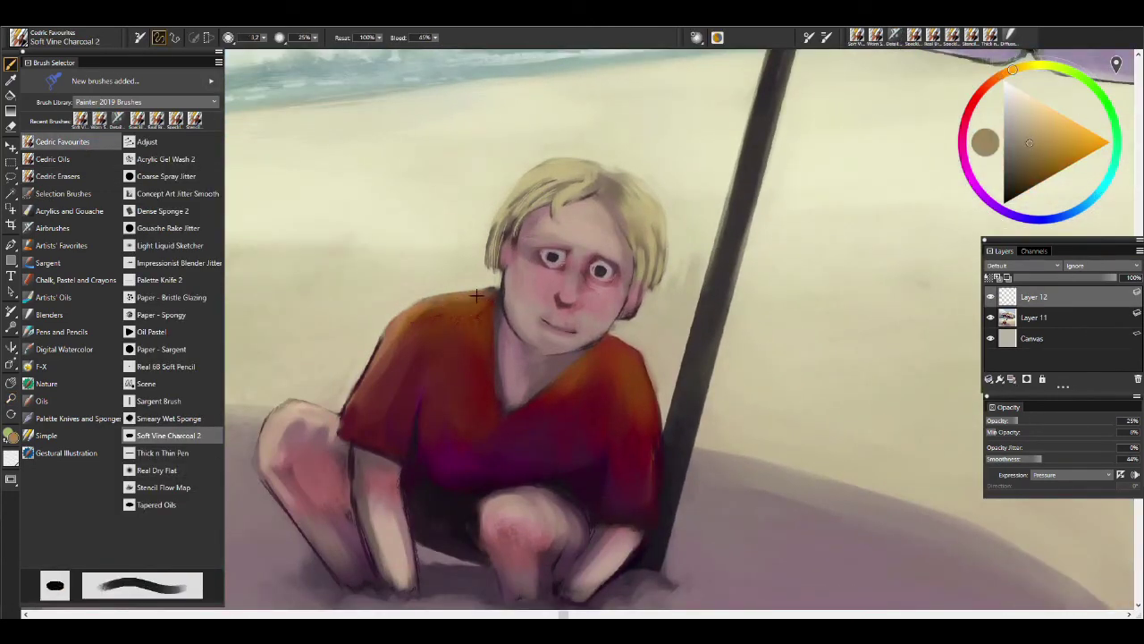
pyautogui.moveTo(393, 334); pyautogui.dragTo(500, 295)
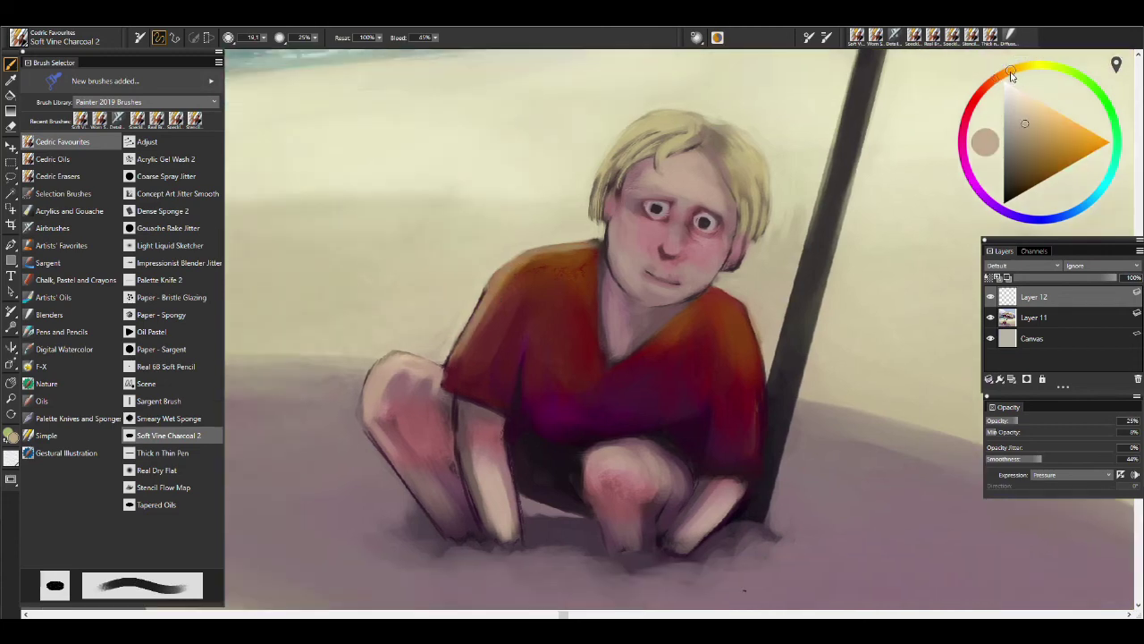
# Soften the dark outlines of the child's outer shin and adjacent forearm with sampled purple-grey shadow tones.
pyautogui.keyDown('alt'); pyautogui.click(429, 481); pyautogui.keyUp('alt')
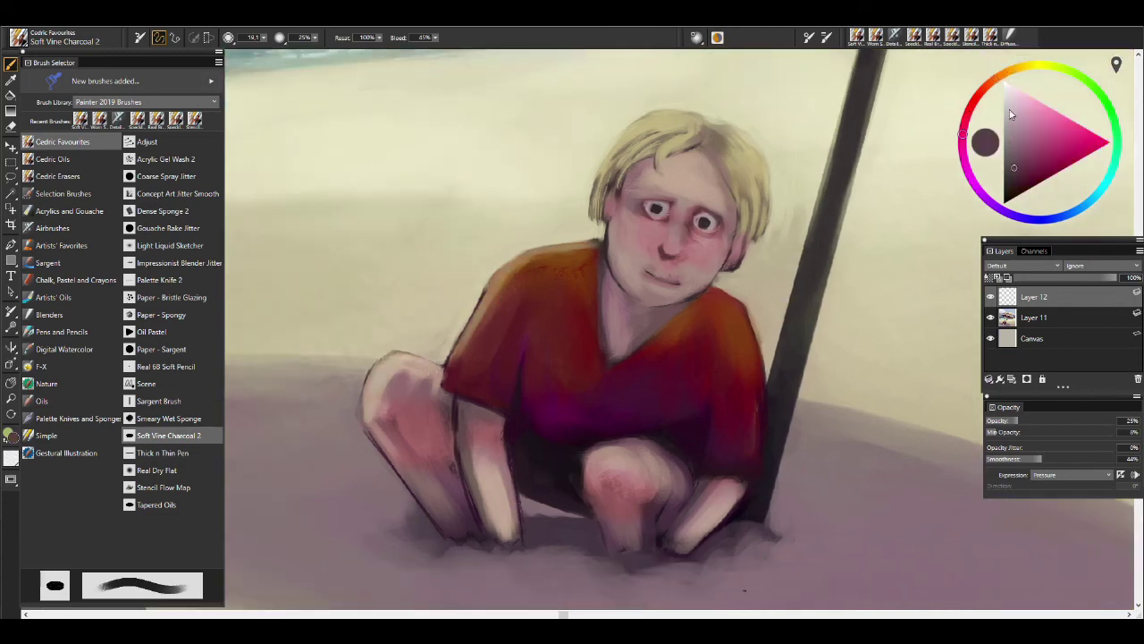
pyautogui.keyDown('alt'); pyautogui.click(434, 509); pyautogui.keyUp('alt')
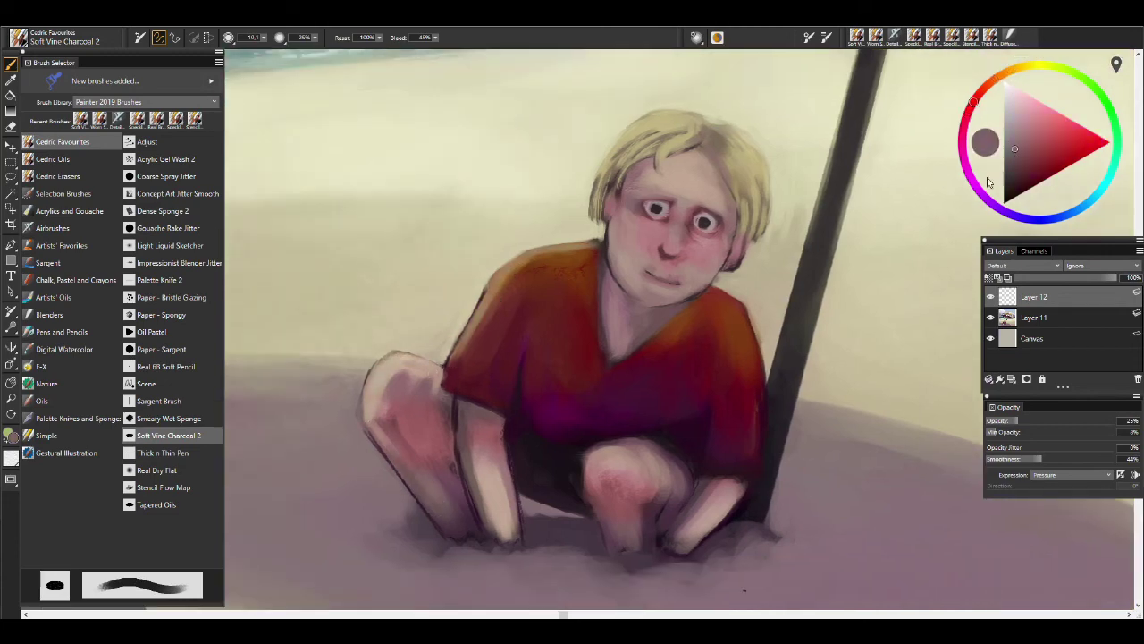
pyautogui.moveTo(384, 445); pyautogui.dragTo(447, 532)
pyautogui.moveTo(411, 488); pyautogui.dragTo(452, 523)
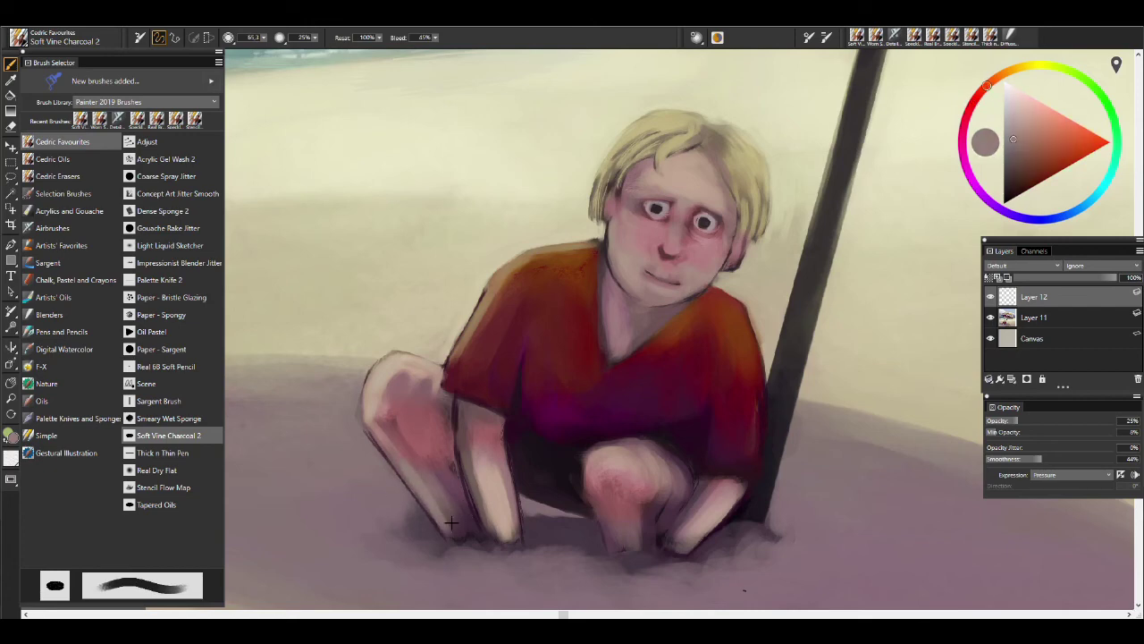
pyautogui.press('[')
pyautogui.press('[')
pyautogui.press('[')
pyautogui.keyDown('alt'); pyautogui.click(449, 516); pyautogui.keyUp('alt')
pyautogui.moveTo(464, 474); pyautogui.dragTo(486, 529)
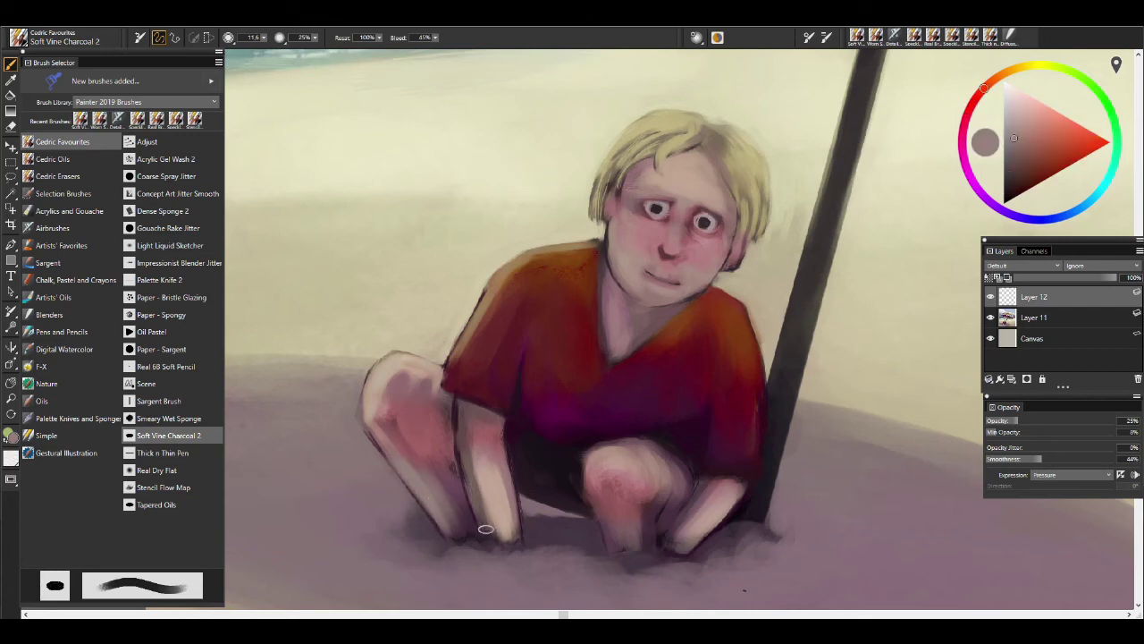
# Refine the edges of the child's front shin and far forearm with sampled dark and skin tones.
pyautogui.press('[')
pyautogui.press('[')
pyautogui.press('[')
pyautogui.keyDown('alt'); pyautogui.click(656, 531); pyautogui.keyUp('alt')
pyautogui.press(']')
pyautogui.keyDown('alt'); pyautogui.click(649, 518); pyautogui.keyUp('alt')
pyautogui.keyDown('alt'); pyautogui.click(713, 467); pyautogui.keyUp('alt')
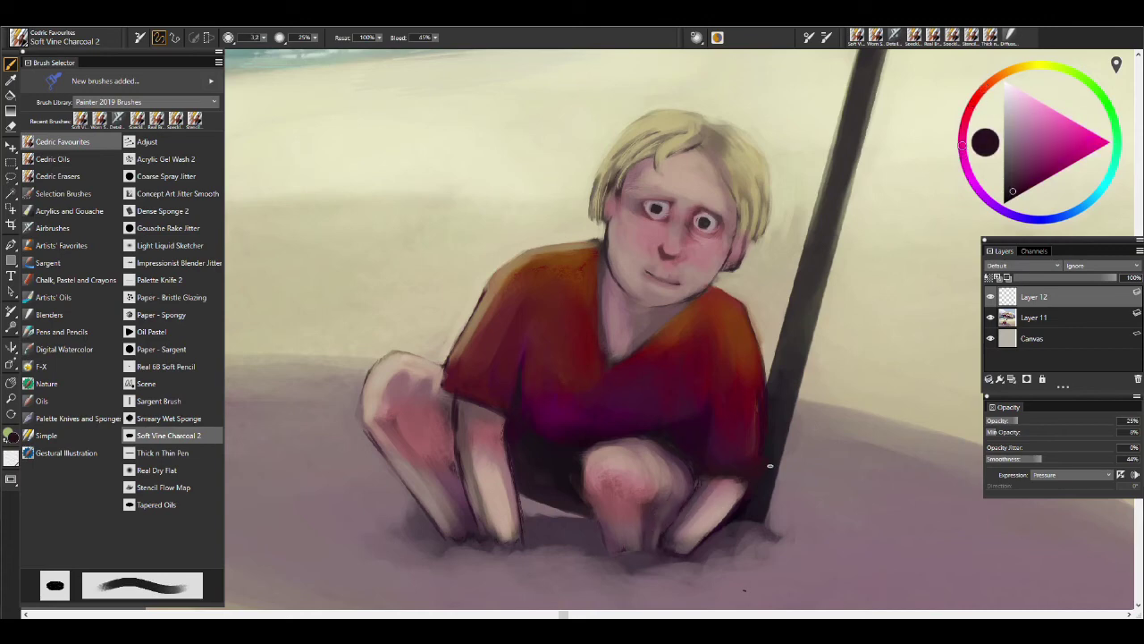
pyautogui.keyDown('alt'); pyautogui.click(706, 485); pyautogui.keyUp('alt')
pyautogui.keyDown('alt'); pyautogui.click(696, 492); pyautogui.keyUp('alt')
pyautogui.keyDown('alt'); pyautogui.click(694, 483); pyautogui.keyUp('alt')
pyautogui.keyDown('alt'); pyautogui.click(700, 466); pyautogui.keyUp('alt')
# Clean up the outer edge and hem of the child's near sleeve using sampled sand, skin and shirt colors.
pyautogui.press('[')
pyautogui.press('[')
pyautogui.press('[')
pyautogui.keyDown('alt'); pyautogui.click(478, 305); pyautogui.keyUp('alt')
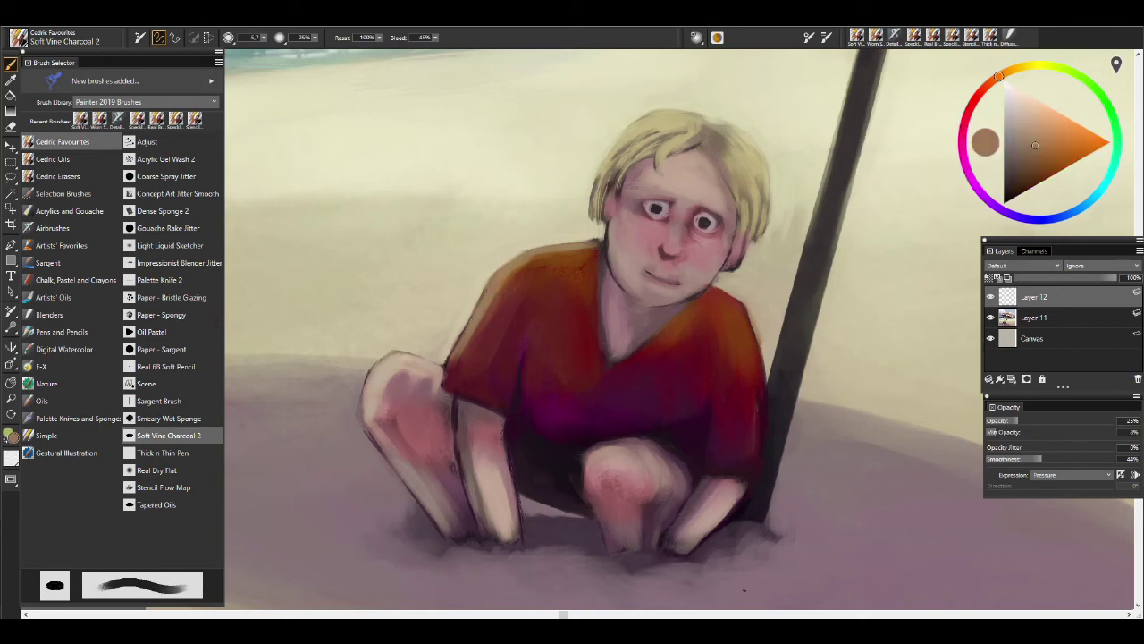
pyautogui.keyDown('alt'); pyautogui.click(449, 356); pyautogui.keyUp('alt')
pyautogui.keyDown('alt'); pyautogui.click(445, 367); pyautogui.keyUp('alt')
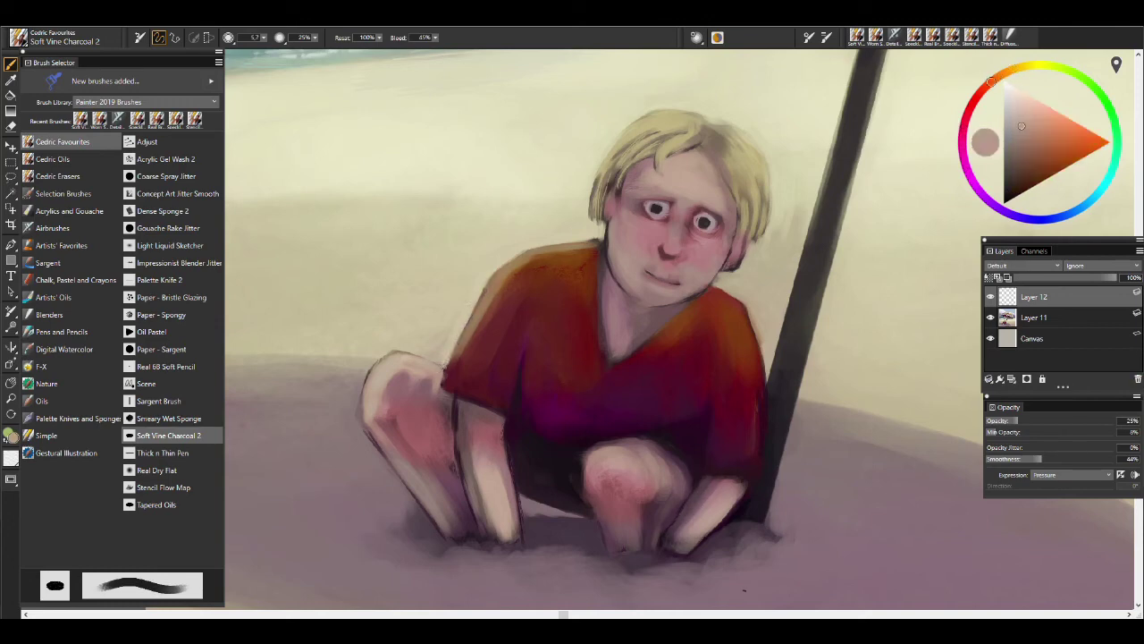
pyautogui.keyDown('alt'); pyautogui.click(448, 377); pyautogui.keyUp('alt')
pyautogui.keyDown('alt'); pyautogui.click(449, 389); pyautogui.keyUp('alt')
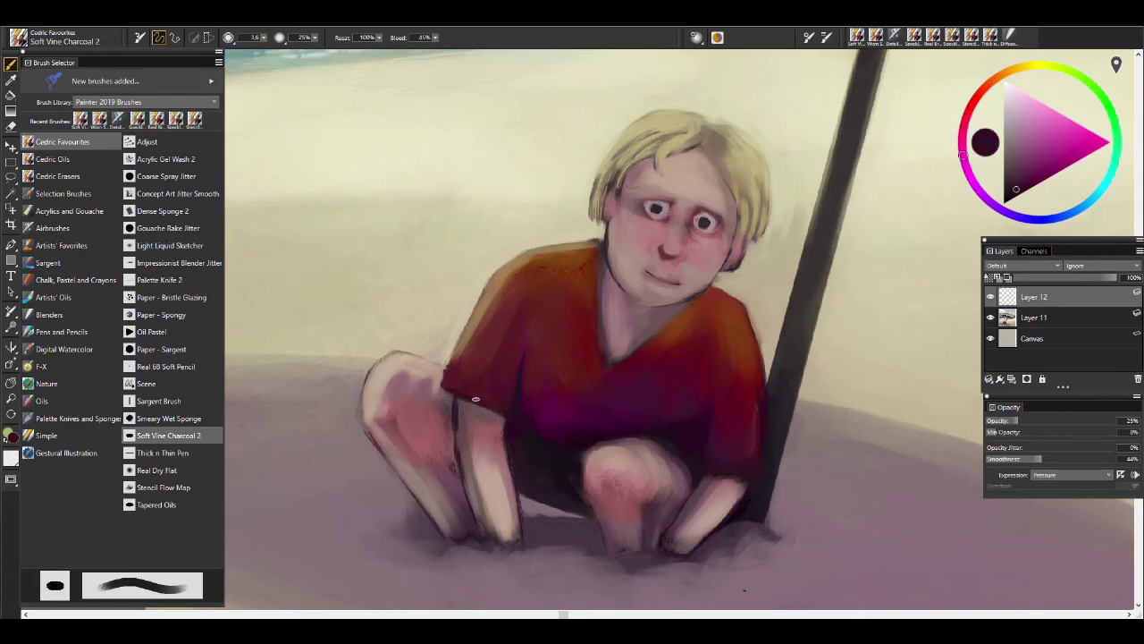
pyautogui.keyDown('alt'); pyautogui.click(445, 377); pyautogui.keyUp('alt')
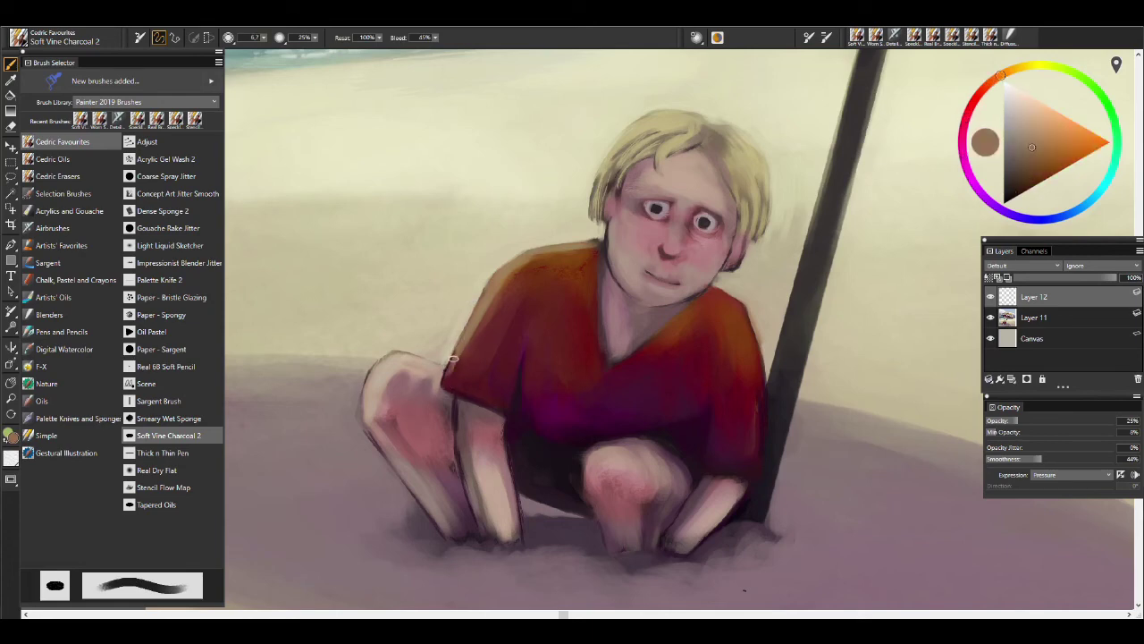
pyautogui.keyDown('alt'); pyautogui.click(461, 369); pyautogui.keyUp('alt')
pyautogui.keyDown('alt'); pyautogui.click(485, 331); pyautogui.keyUp('alt')
pyautogui.press(']')
pyautogui.press(']')
pyautogui.press(']')
pyautogui.press(']')
pyautogui.press(']')
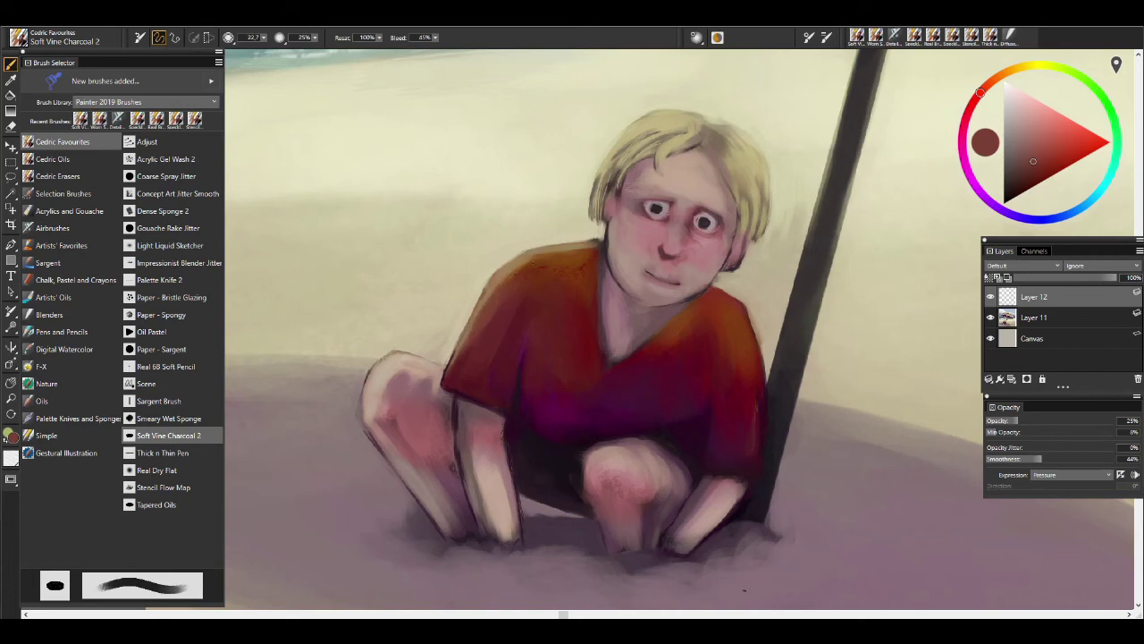
# Refine the shirt collar and dark outline where the child's neck meets the jaw with sampled colors.
pyautogui.keyDown('alt'); pyautogui.click(622, 247); pyautogui.keyUp('alt')
pyautogui.keyDown('alt'); pyautogui.click(599, 249); pyautogui.keyUp('alt')
pyautogui.keyDown('alt'); pyautogui.click(582, 256); pyautogui.keyUp('alt')
pyautogui.keyDown('alt'); pyautogui.click(605, 268); pyautogui.keyUp('alt')
pyautogui.keyDown('alt'); pyautogui.click(605, 268); pyautogui.keyUp('alt')
pyautogui.keyDown('alt'); pyautogui.click(604, 250); pyautogui.keyUp('alt')
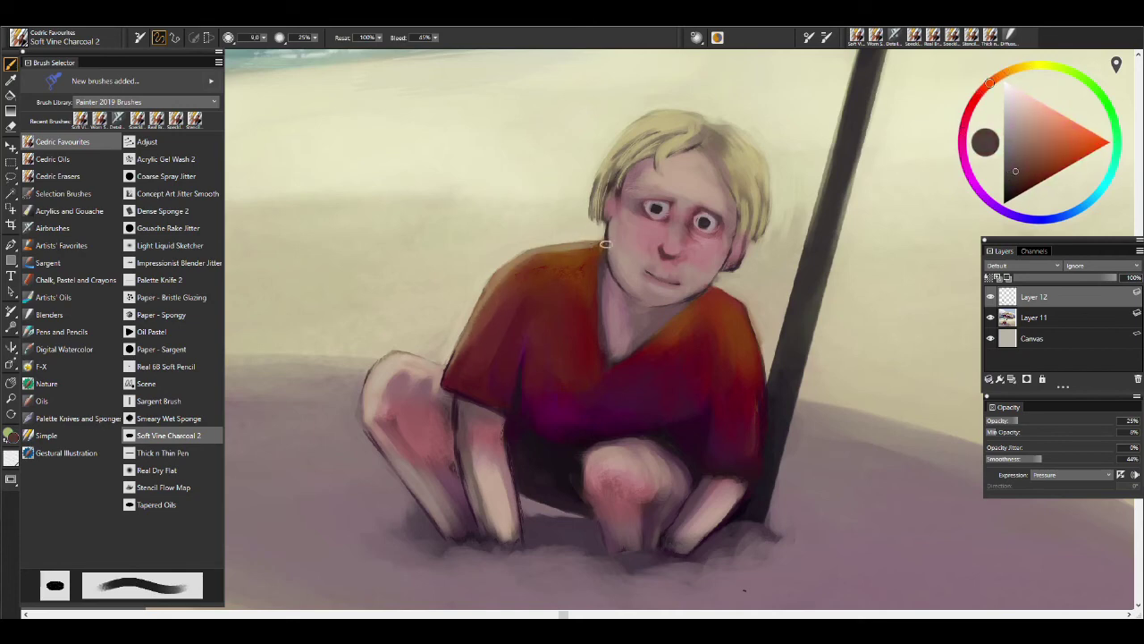
pyautogui.keyDown('alt'); pyautogui.click(609, 246); pyautogui.keyUp('alt')
pyautogui.keyDown('alt'); pyautogui.click(613, 251); pyautogui.keyUp('alt')
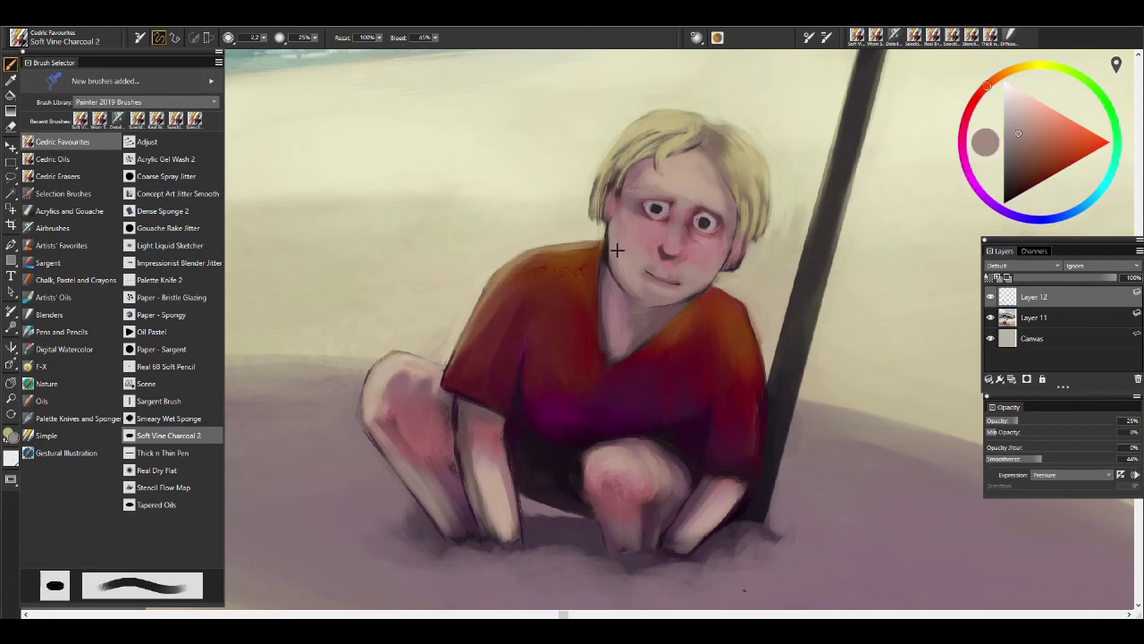
# Clean up the child's jawline and the outline below the far ear with sampled light grey and sand tones.
pyautogui.keyDown('alt'); pyautogui.click(761, 185); pyautogui.keyUp('alt')
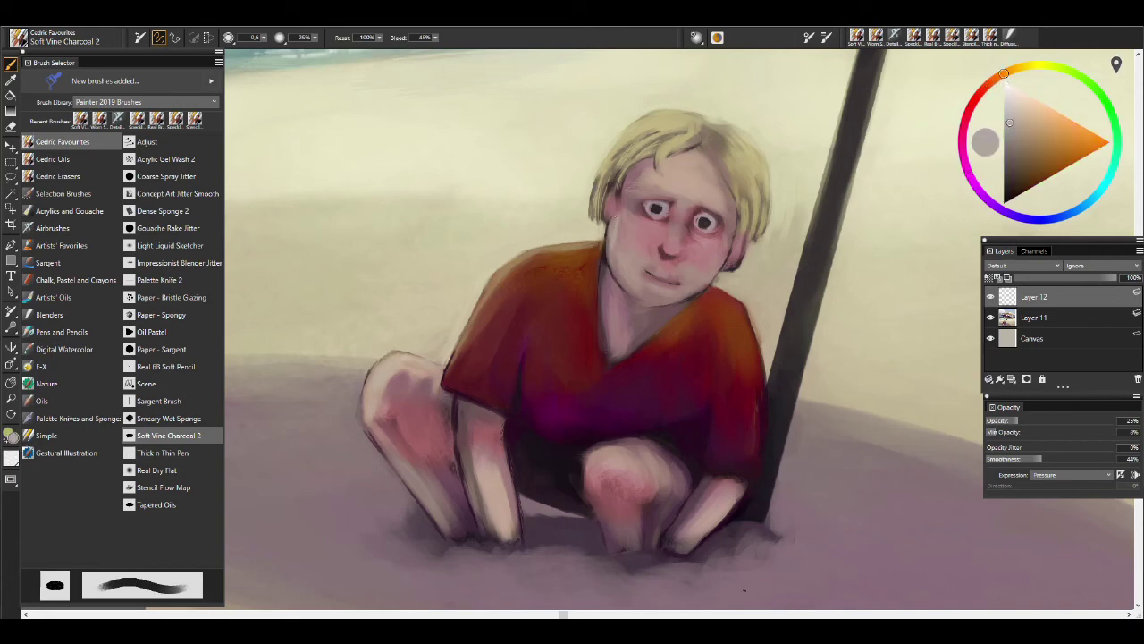
pyautogui.moveTo(604, 251); pyautogui.dragTo(636, 286)
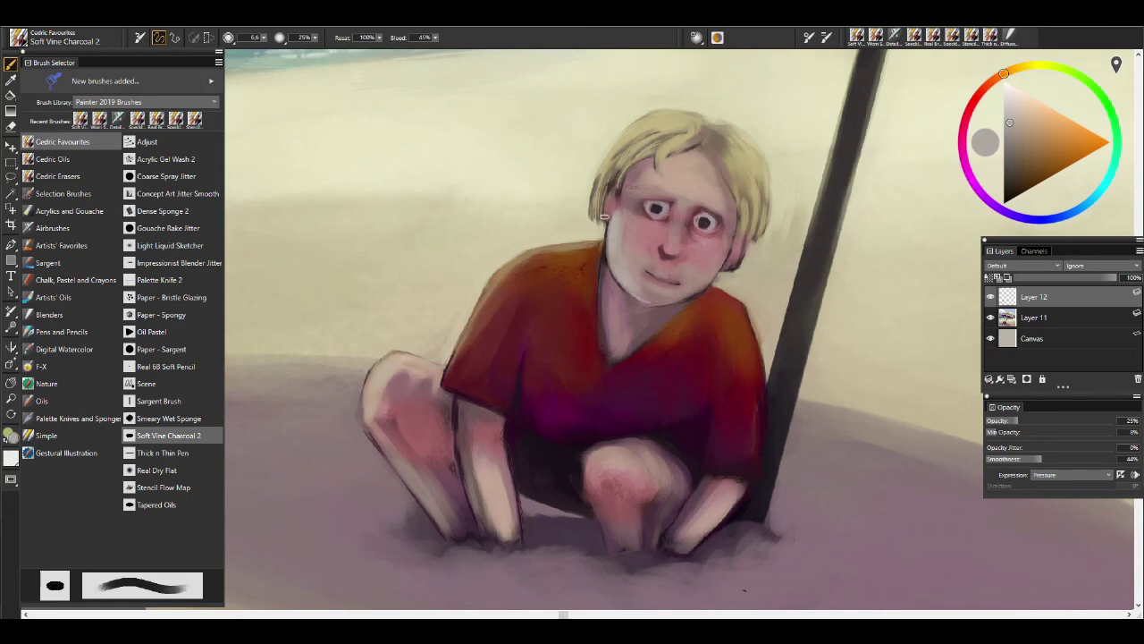
pyautogui.keyDown('alt'); pyautogui.click(754, 257); pyautogui.keyUp('alt')
pyautogui.keyDown('alt'); pyautogui.click(740, 259); pyautogui.keyUp('alt')
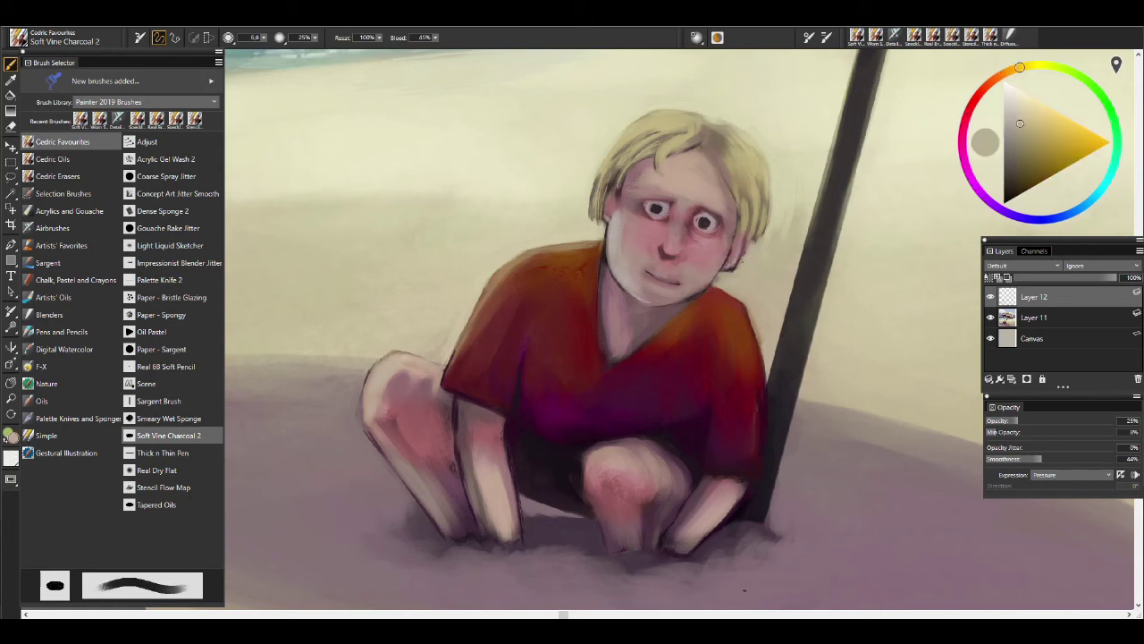
# Blend the child's temple, cheeks and forehead with sampled pink and pale skin tones.
pyautogui.keyDown('alt'); pyautogui.click(629, 225); pyautogui.keyUp('alt')
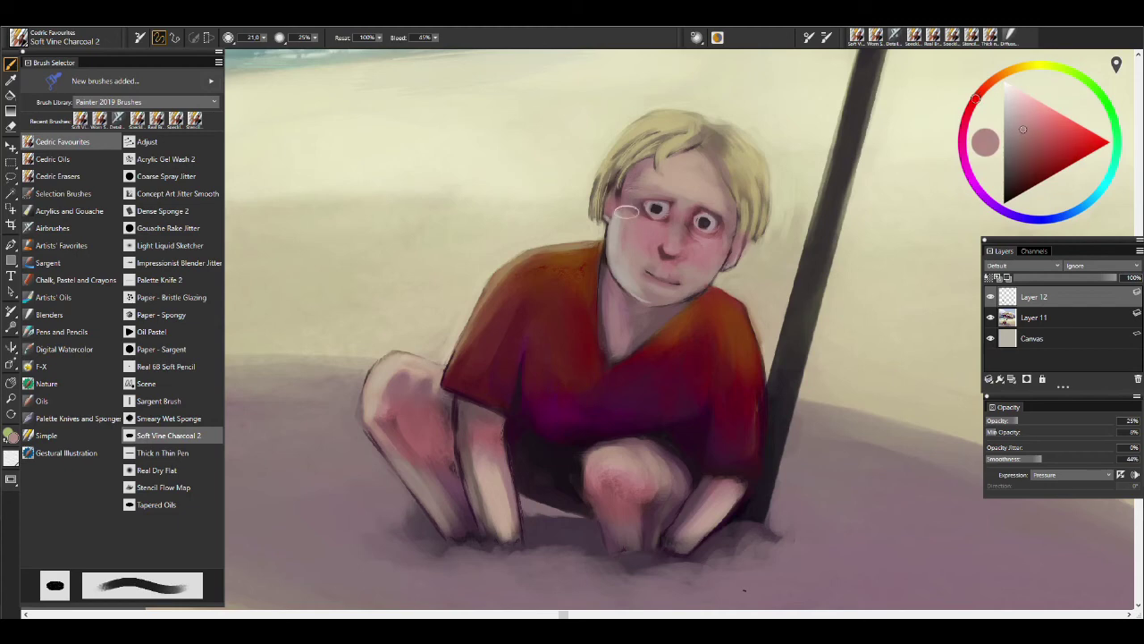
pyautogui.keyDown('alt'); pyautogui.click(626, 266); pyautogui.keyUp('alt')
pyautogui.keyDown('alt'); pyautogui.click(642, 183); pyautogui.keyUp('alt')
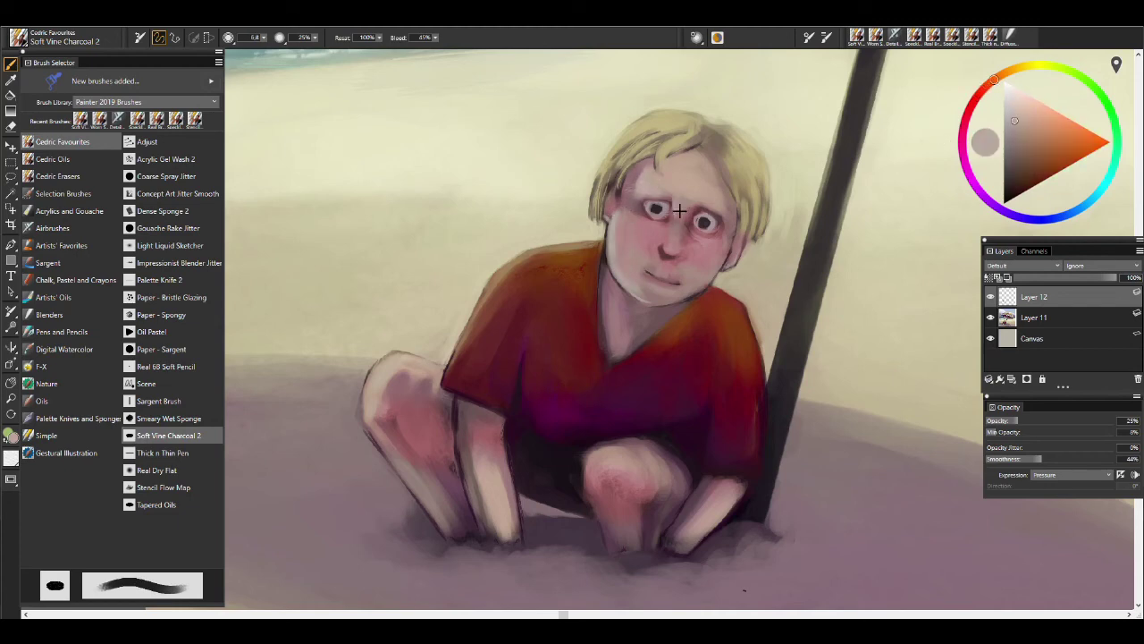
pyautogui.press(']')
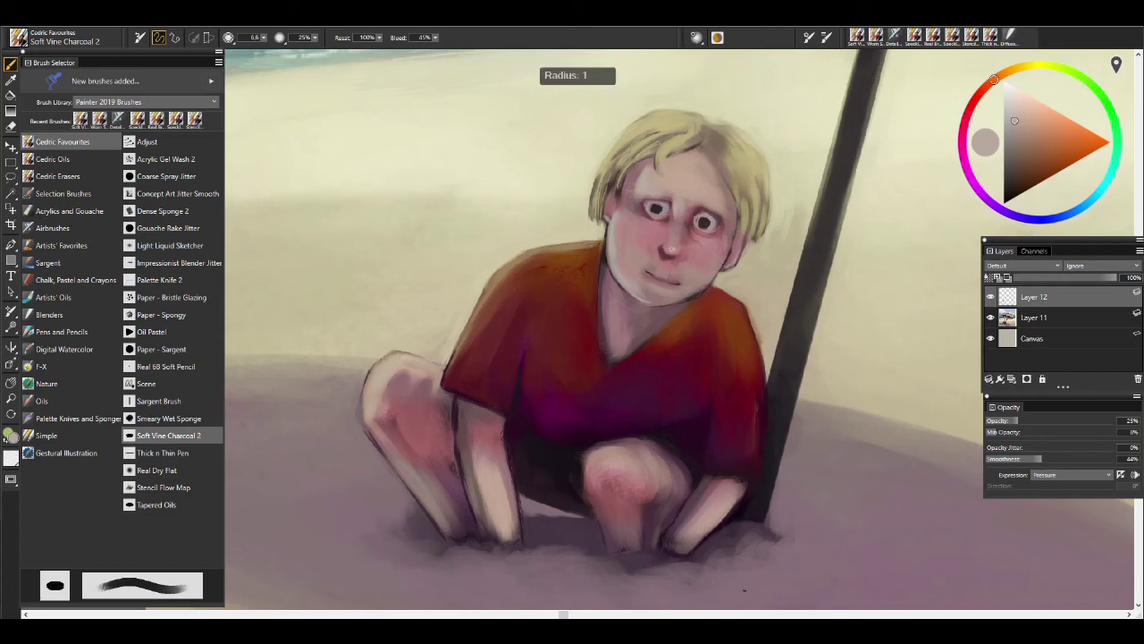
pyautogui.keyDown('alt'); pyautogui.click(641, 227); pyautogui.keyUp('alt')
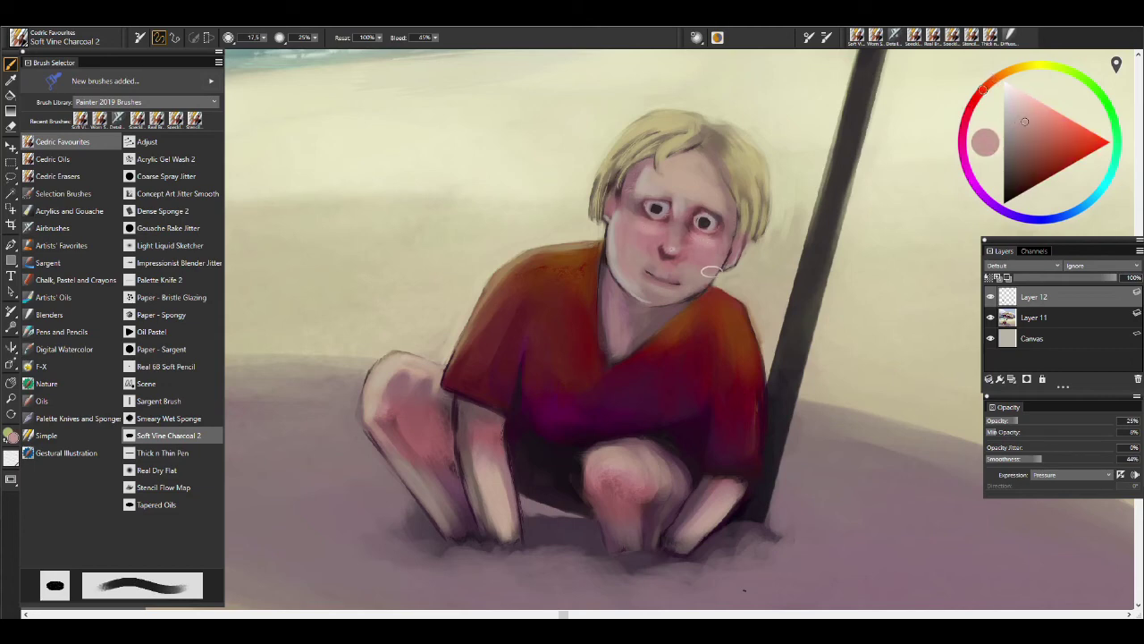
pyautogui.keyDown('alt'); pyautogui.click(926, 162); pyautogui.keyUp('alt')
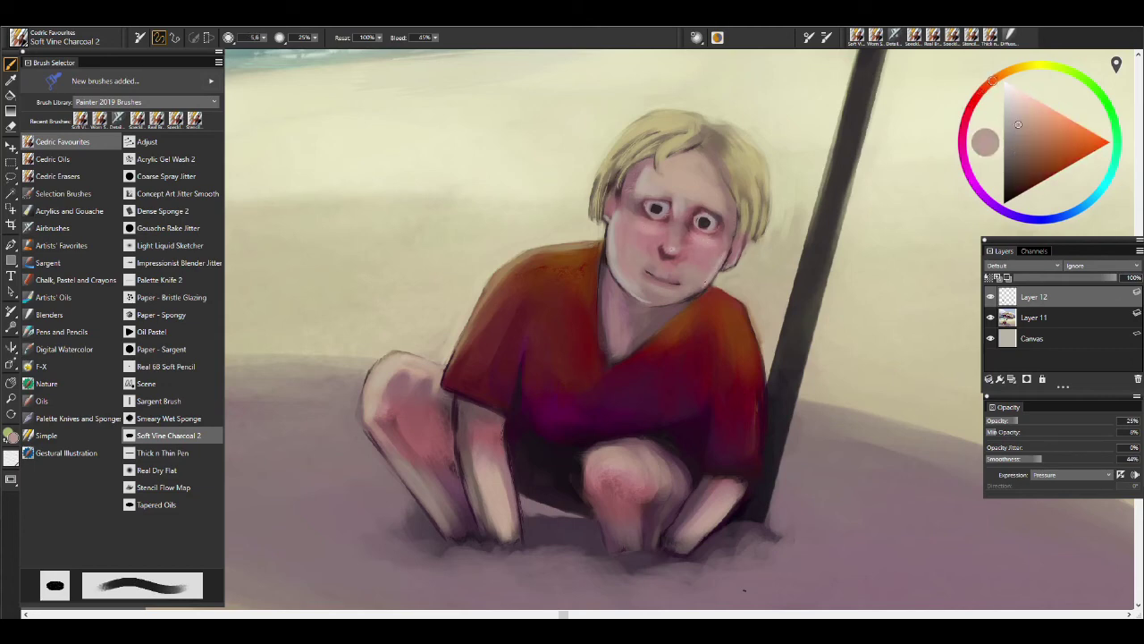
# Refine the outer edge of the child's far shoulder and sleeve with sampled sand, rust and dark red tones.
pyautogui.keyDown('alt'); pyautogui.click(742, 271); pyautogui.keyUp('alt')
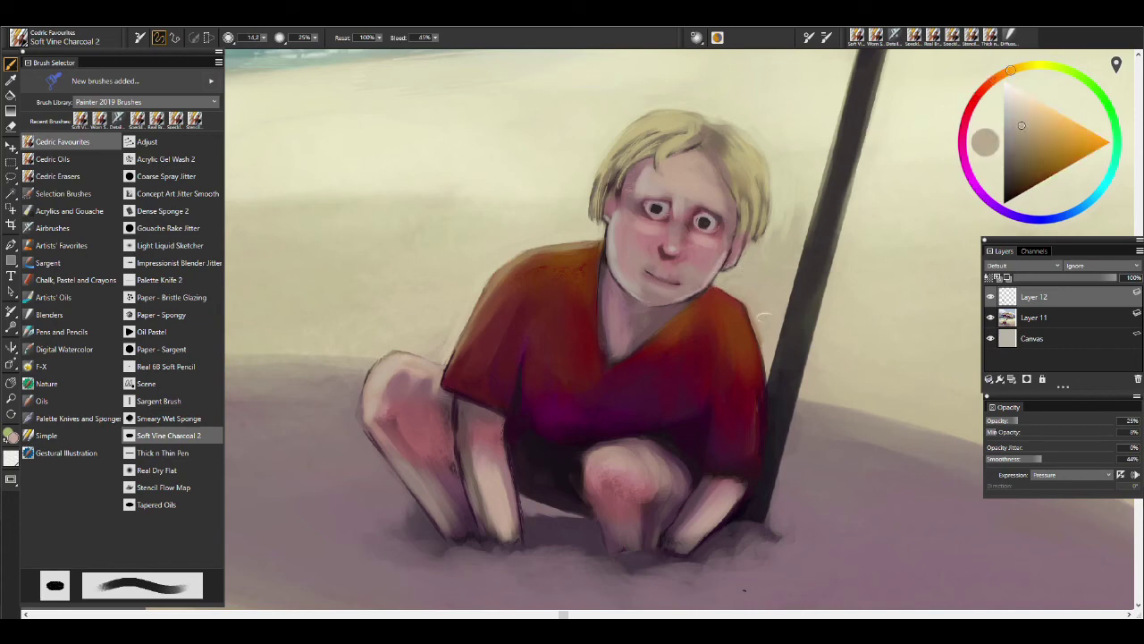
pyautogui.keyDown('alt'); pyautogui.click(758, 345); pyautogui.keyUp('alt')
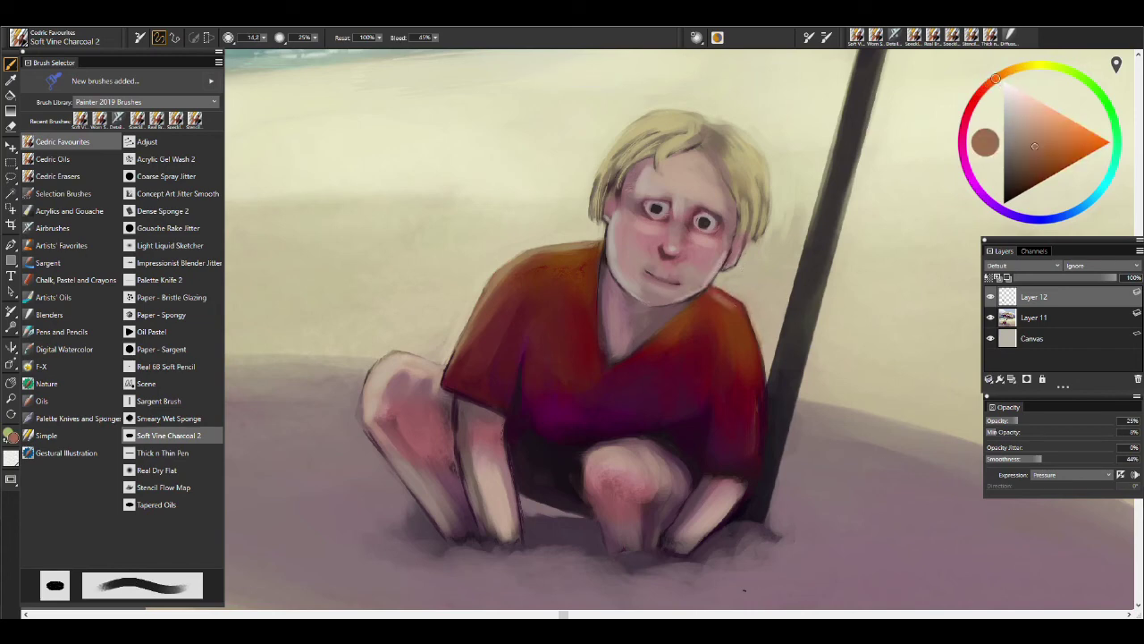
pyautogui.keyDown('alt'); pyautogui.click(753, 386); pyautogui.keyUp('alt')
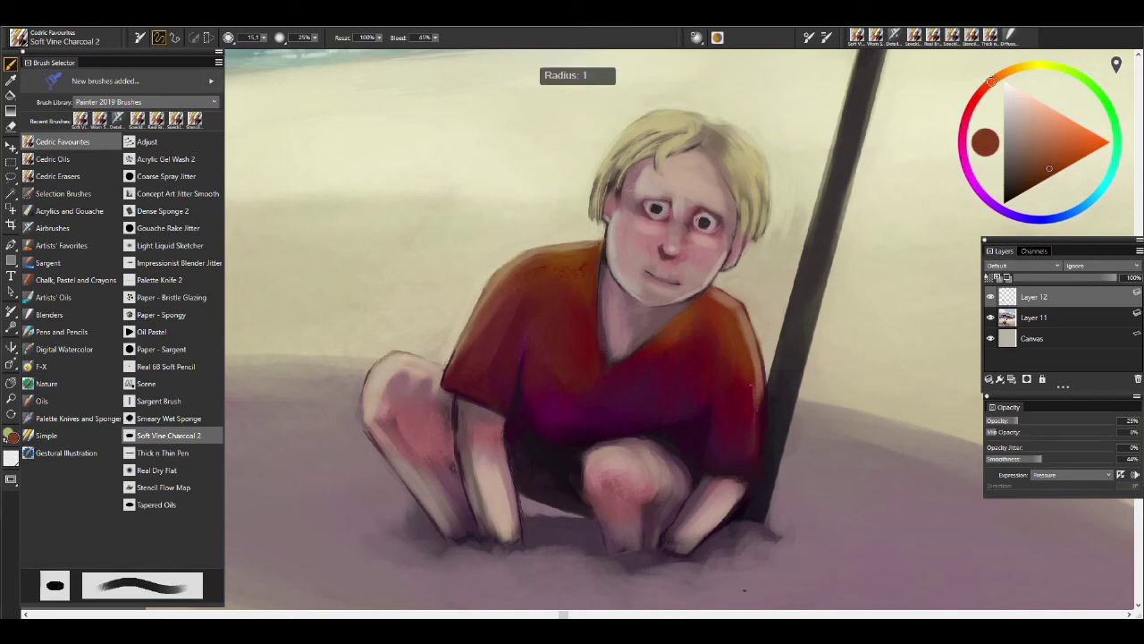
pyautogui.keyDown('alt'); pyautogui.click(753, 393); pyautogui.keyUp('alt')
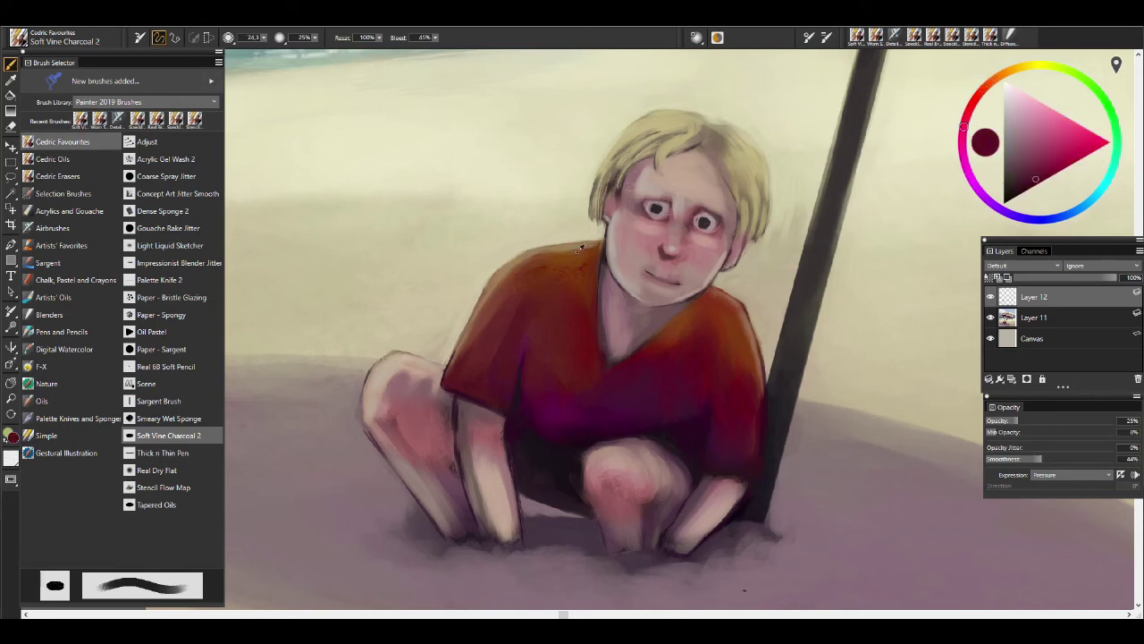
pyautogui.keyDown('alt'); pyautogui.click(604, 253); pyautogui.keyUp('alt')
# Paint small sand marks where the child's far hand and front shin meet the ground, using sampled purple-grey tones.
pyautogui.press('m')
pyautogui.moveTo(721, 345)
pyautogui.mouseDown()
pyautogui.moveTo(721, 367)
pyautogui.moveTo(720, 340)
pyautogui.mouseUp()
pyautogui.press('b')
pyautogui.keyDown('alt'); pyautogui.click(766, 492); pyautogui.keyUp('alt')
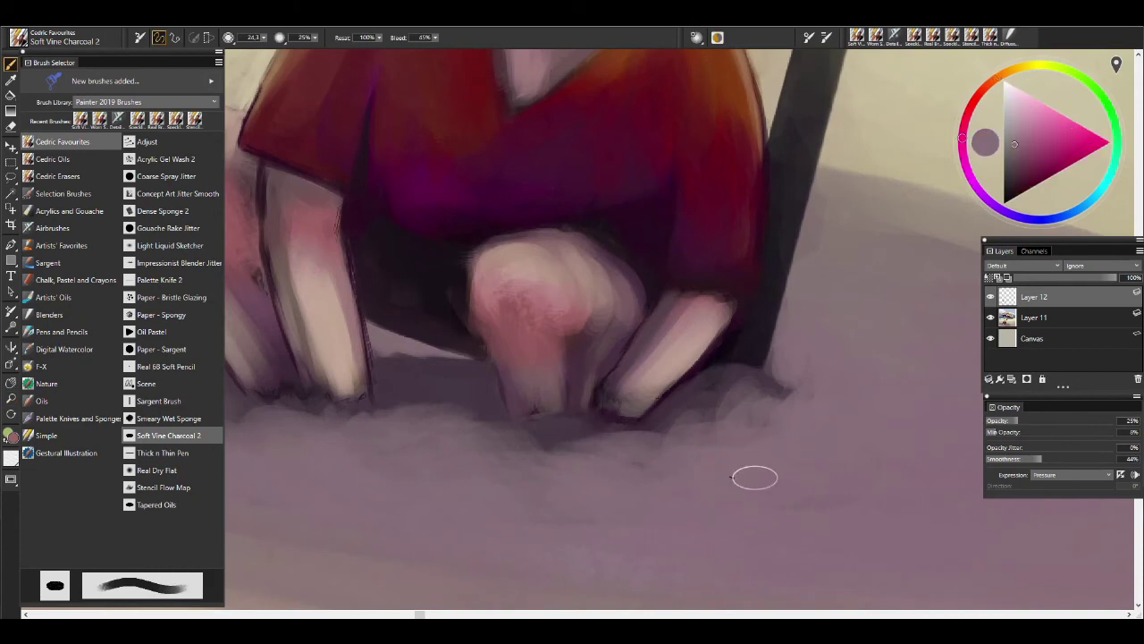
pyautogui.press('[')
pyautogui.press('[')
pyautogui.press('[')
pyautogui.keyDown('alt'); pyautogui.click(633, 432); pyautogui.keyUp('alt')
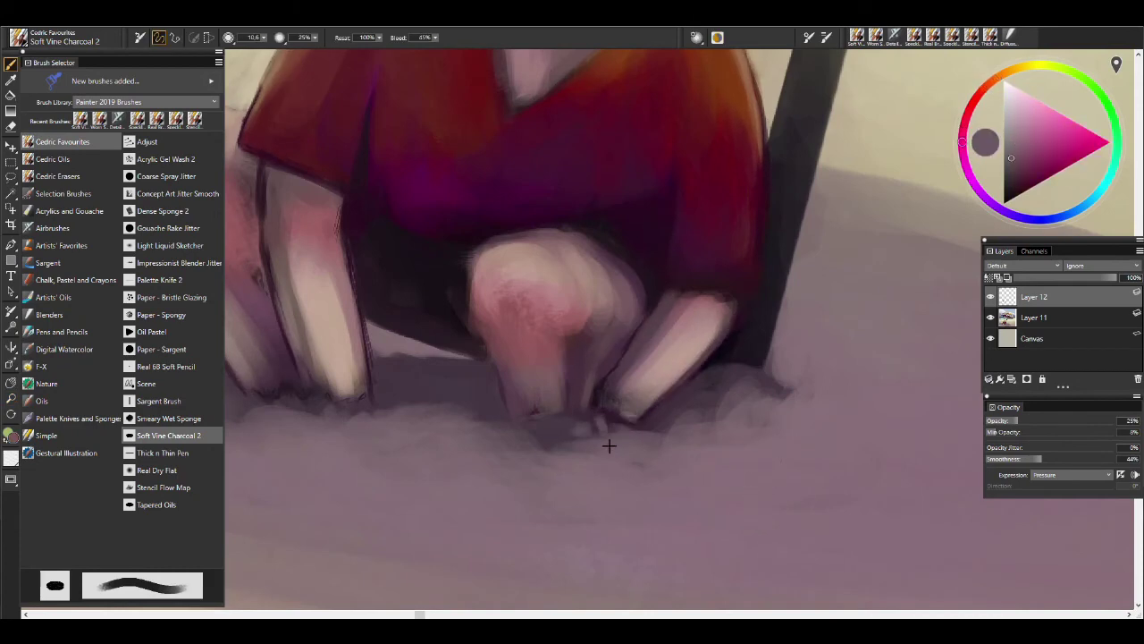
pyautogui.keyDown('alt'); pyautogui.click(608, 422); pyautogui.keyUp('alt')
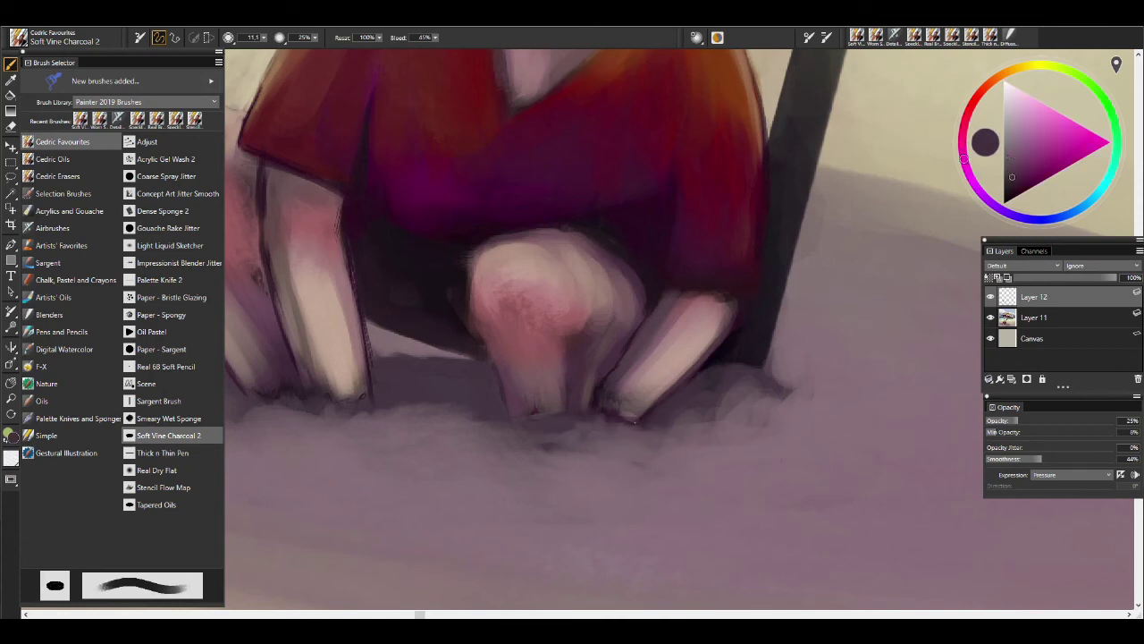
# Add light mauve-grey sand strokes around the base of the child's near forearm and outer leg.
pyautogui.moveTo(383, 384); pyautogui.dragTo(582, 365)
pyautogui.press('[')
pyautogui.keyDown('alt'); pyautogui.click(572, 380); pyautogui.keyUp('alt')
pyautogui.moveTo(501, 391); pyautogui.dragTo(537, 393)
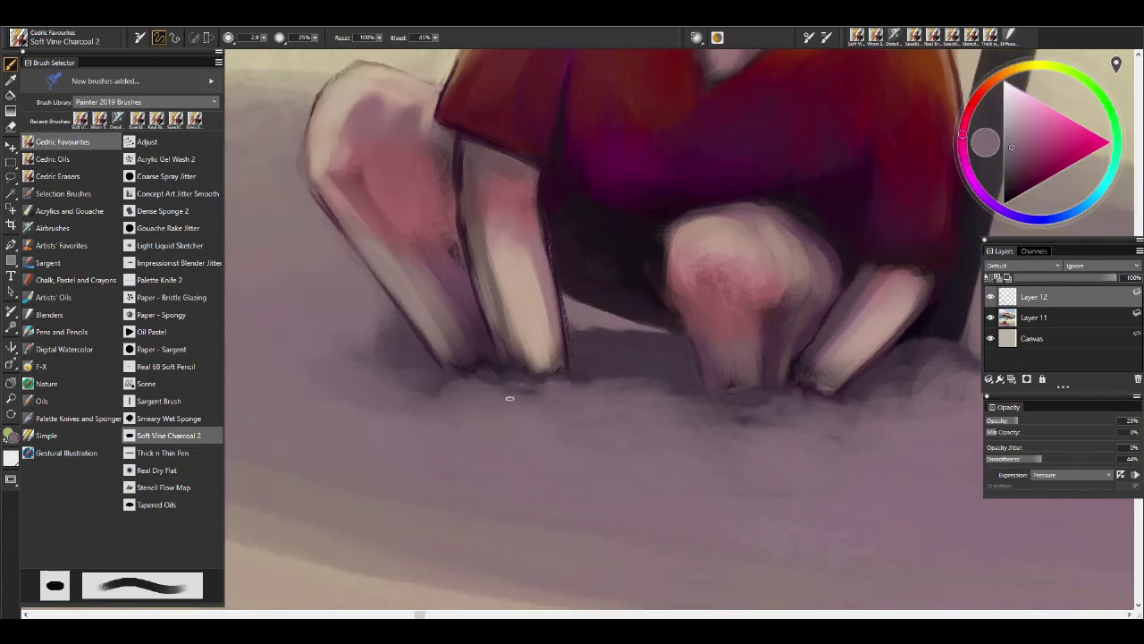
pyautogui.keyDown('alt'); pyautogui.click(556, 391); pyautogui.keyUp('alt')
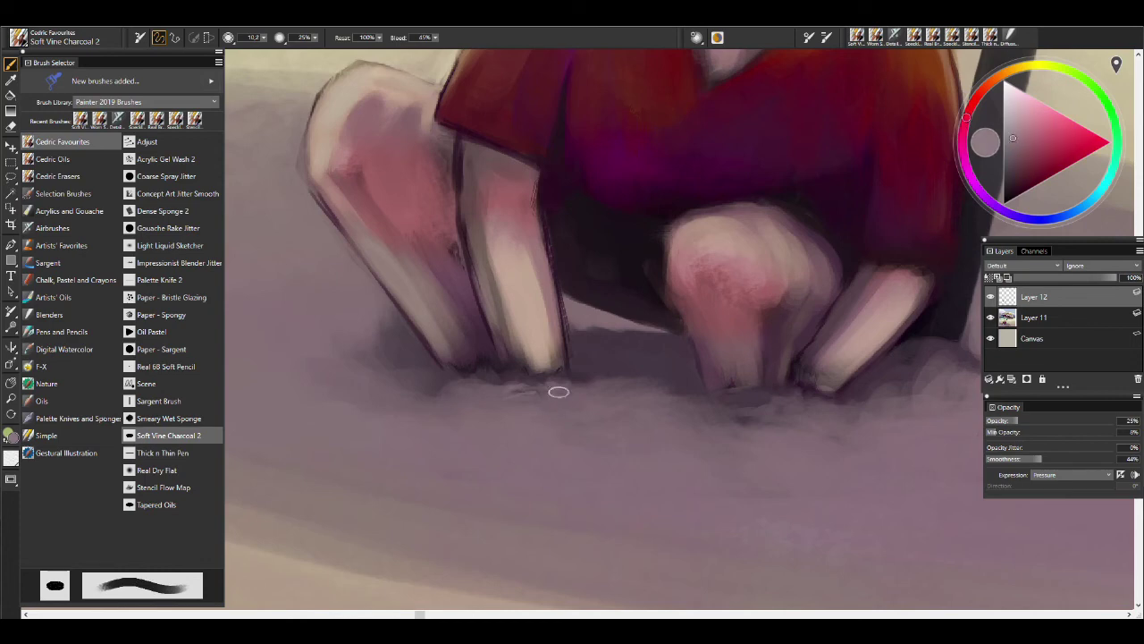
# Paint light sand ridges around the front shin, far hand and umbrella pole base with sampled mauve-grey tones.
pyautogui.moveTo(786, 406)
pyautogui.mouseDown()
pyautogui.moveTo(831, 401)
pyautogui.moveTo(488, 398)
pyautogui.mouseUp()
pyautogui.press(']')
pyautogui.press('[')
pyautogui.moveTo(786, 378)
pyautogui.mouseDown()
pyautogui.moveTo(805, 366)
pyautogui.moveTo(876, 370)
pyautogui.moveTo(817, 345)
pyautogui.mouseUp()
pyautogui.keyDown('alt'); pyautogui.click(759, 366); pyautogui.keyUp('alt')
pyautogui.moveTo(759, 367)
pyautogui.mouseDown()
pyautogui.moveTo(707, 366)
pyautogui.moveTo(831, 382)
pyautogui.mouseUp()
pyautogui.keyDown('alt'); pyautogui.click(712, 385); pyautogui.keyUp('alt')
pyautogui.moveTo(741, 371); pyautogui.dragTo(688, 389)
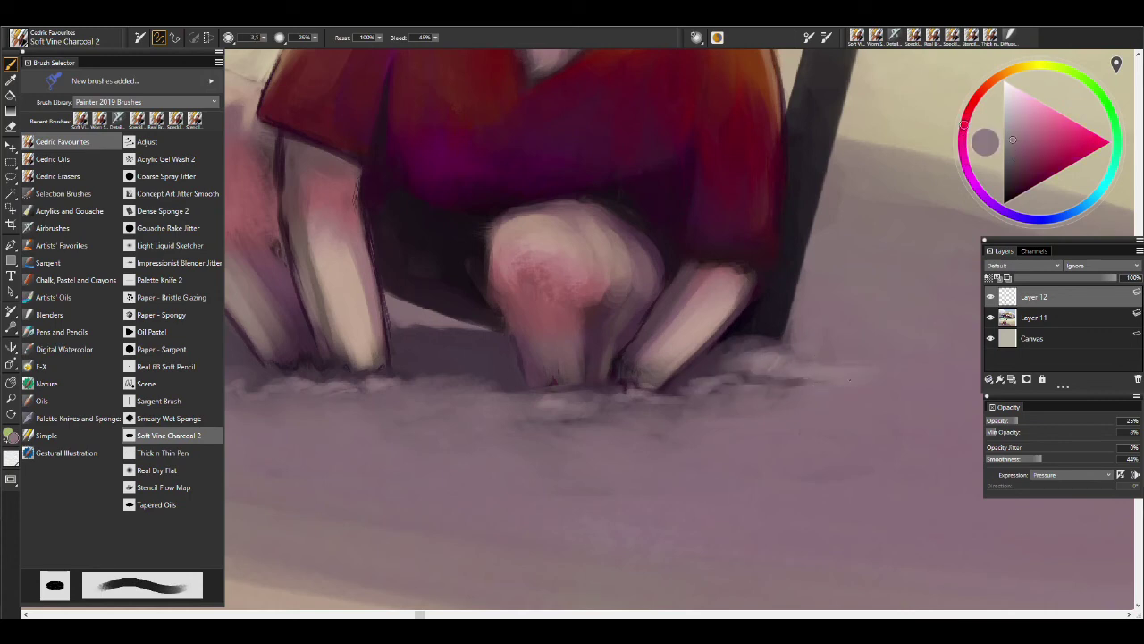
# Apply the Stencil Flow Map brush to the shaded sand in front of the child.
pyautogui.press('[')
pyautogui.press('/')
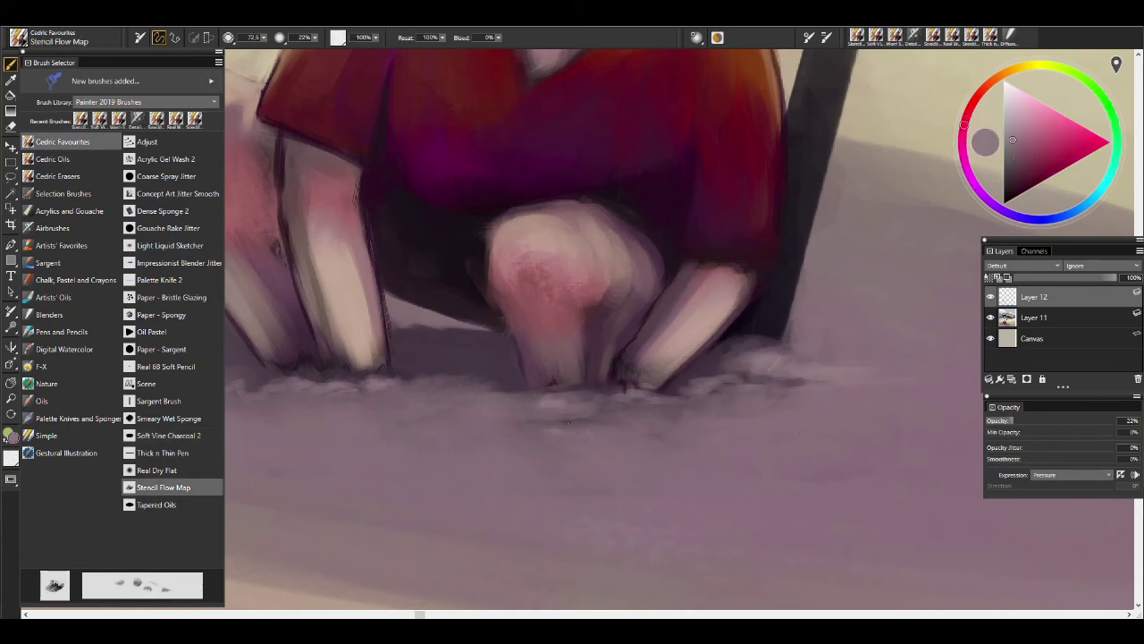
pyautogui.hotkey('ctrl', '+')
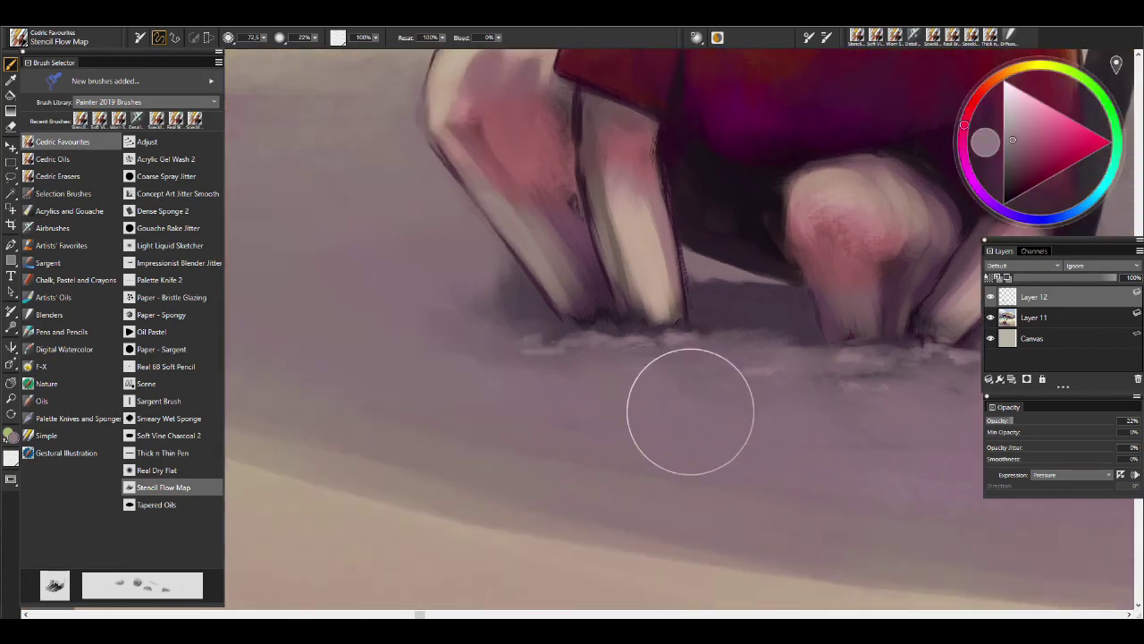
pyautogui.moveTo(689, 408)
pyautogui.mouseDown()
pyautogui.moveTo(630, 433)
pyautogui.moveTo(581, 436)
pyautogui.moveTo(706, 420)
pyautogui.mouseUp()
# Deepen the sand shadow around the child's feet and hands using the Thick n Thin Pen with sampled dark purple tones.
pyautogui.press('/')
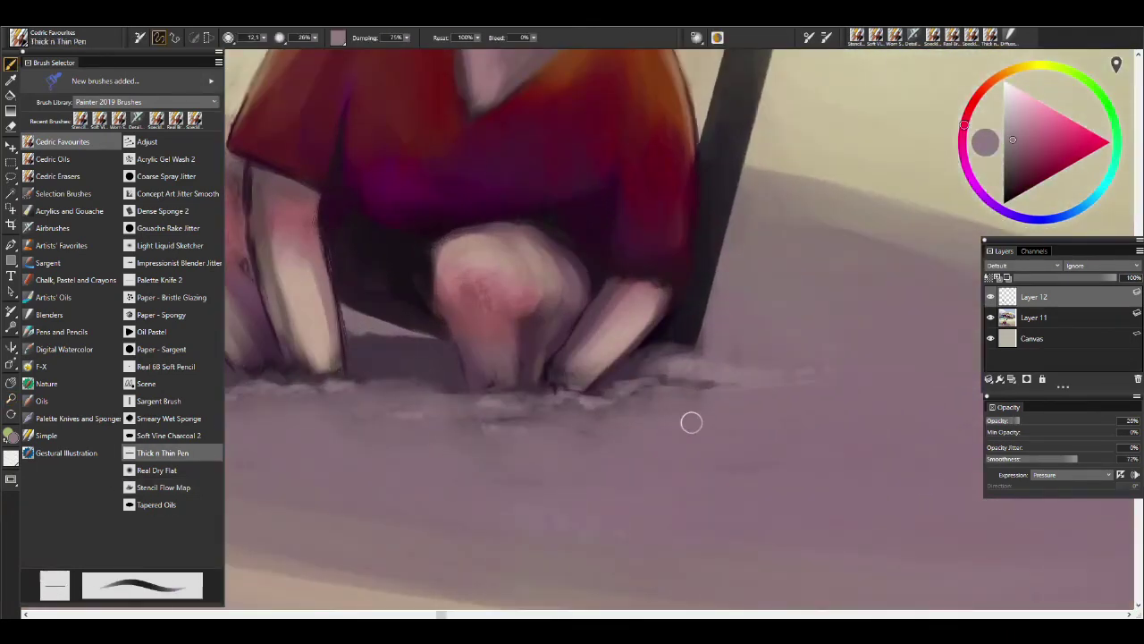
pyautogui.moveTo(481, 415); pyautogui.dragTo(657, 429)
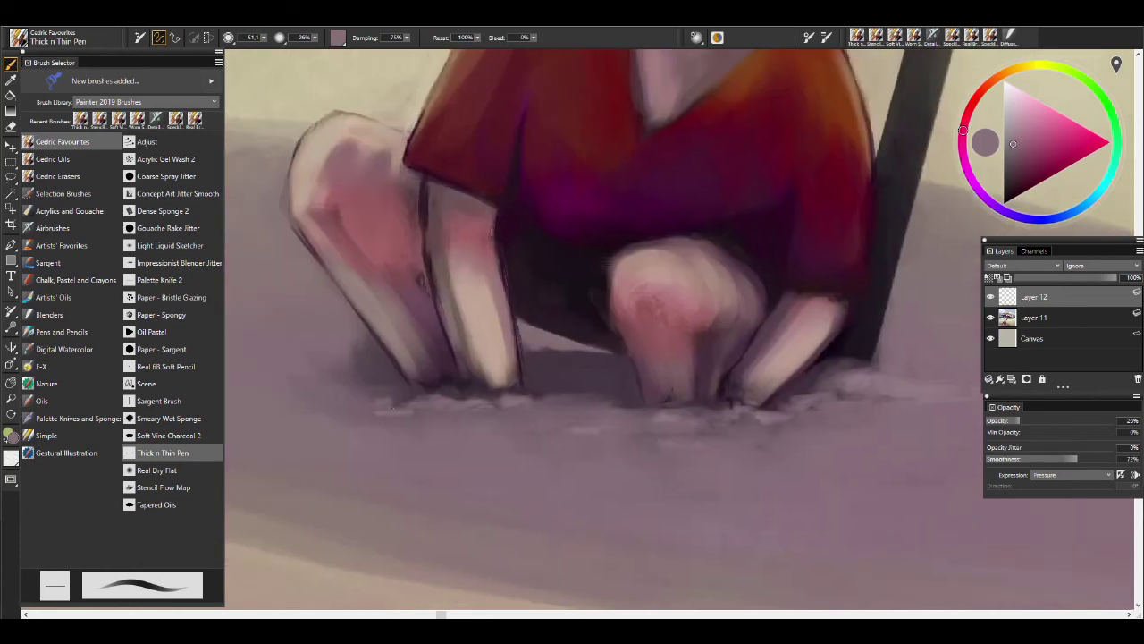
pyautogui.keyDown('alt'); pyautogui.click(336, 418); pyautogui.keyUp('alt')
pyautogui.moveTo(479, 408); pyautogui.dragTo(515, 416)
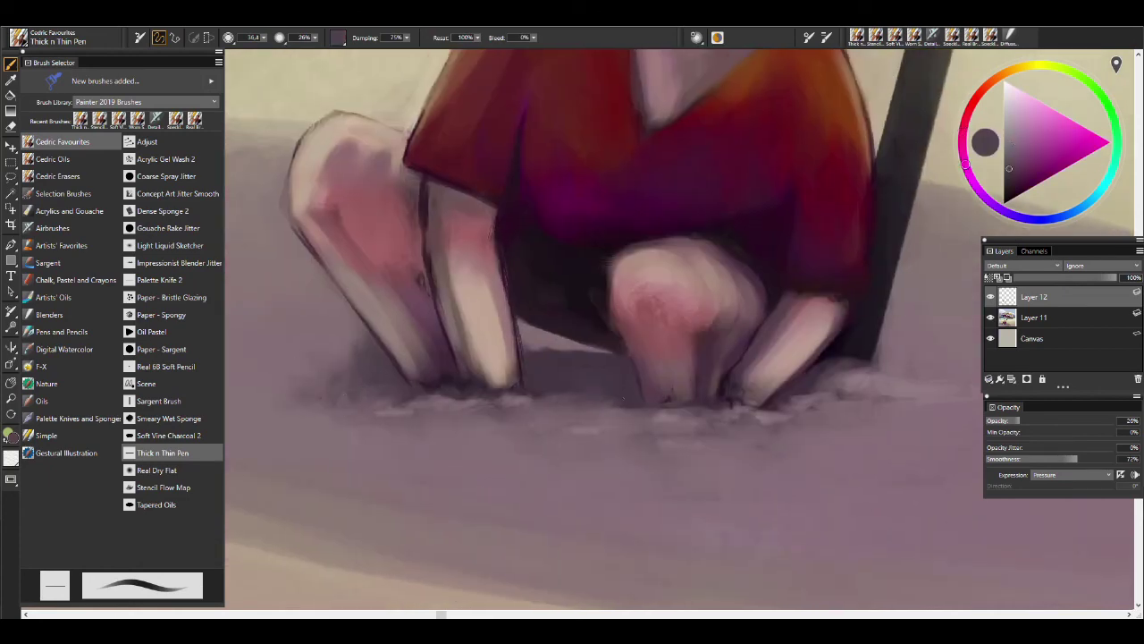
# Redefine the edges of the child's far forearm and hand using Soft Vine Charcoal 2 with sampled dark and skin tones.
pyautogui.hotkey('ctrl', 'space')
pyautogui.moveTo(835, 375)
pyautogui.mouseDown()
pyautogui.moveTo(715, 459)
pyautogui.moveTo(500, 483)
pyautogui.mouseUp()
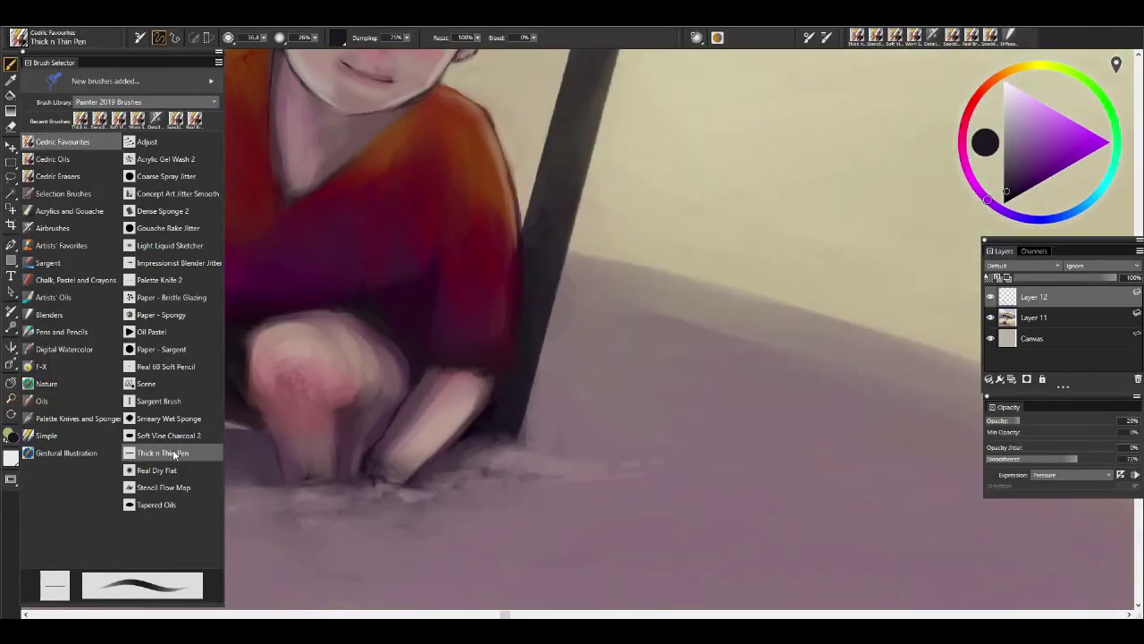
pyautogui.click(168, 435)
pyautogui.keyDown('alt'); pyautogui.click(428, 464); pyautogui.keyUp('alt')
pyautogui.moveTo(428, 464)
pyautogui.mouseDown()
pyautogui.moveTo(507, 417)
pyautogui.moveTo(403, 485)
pyautogui.moveTo(395, 429)
pyautogui.moveTo(425, 487)
pyautogui.moveTo(511, 439)
pyautogui.mouseUp()
pyautogui.keyDown('alt'); pyautogui.click(488, 419); pyautogui.keyUp('alt')
pyautogui.keyDown('alt'); pyautogui.click(388, 421); pyautogui.keyUp('alt')
pyautogui.keyDown('alt'); pyautogui.click(402, 450); pyautogui.keyUp('alt')
# Blend the sand ridge beside the umbrella pole's base with sampled mauve-grey.
pyautogui.keyDown('alt'); pyautogui.click(543, 460); pyautogui.keyUp('alt')
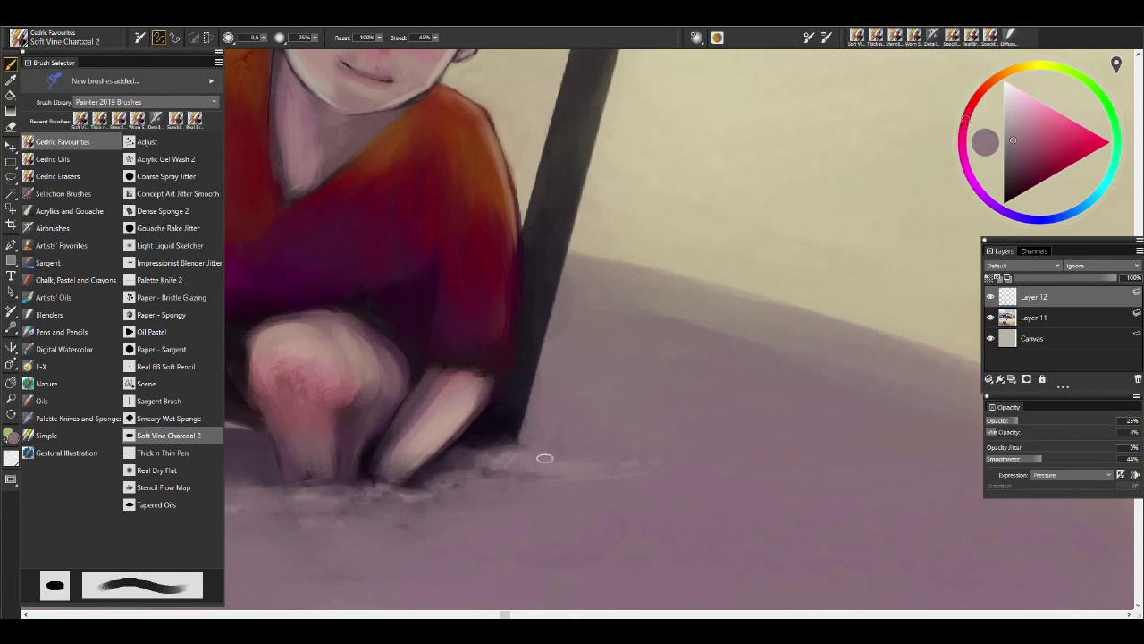
pyautogui.keyDown('alt'); pyautogui.click(626, 469); pyautogui.keyUp('alt')
pyautogui.moveTo(667, 468); pyautogui.dragTo(667, 468)
# Detail the sand between the front shin and far hand with sampled dark and light purple-grey strokes.
pyautogui.moveTo(366, 458)
pyautogui.mouseDown()
pyautogui.moveTo(364, 487)
pyautogui.moveTo(307, 492)
pyautogui.moveTo(348, 474)
pyautogui.mouseUp()
pyautogui.keyDown('alt'); pyautogui.click(375, 472); pyautogui.keyUp('alt')
pyautogui.keyDown('alt'); pyautogui.click(362, 483); pyautogui.keyUp('alt')
pyautogui.keyDown('alt'); pyautogui.click(356, 462); pyautogui.keyUp('alt')
pyautogui.keyDown('alt'); pyautogui.click(353, 478); pyautogui.keyUp('alt')
pyautogui.moveTo(274, 479)
pyautogui.mouseDown()
pyautogui.moveTo(404, 474)
pyautogui.moveTo(397, 486)
pyautogui.mouseUp()
pyautogui.keyDown('alt'); pyautogui.click(406, 480); pyautogui.keyUp('alt')
pyautogui.keyDown('alt'); pyautogui.click(383, 482); pyautogui.keyUp('alt')
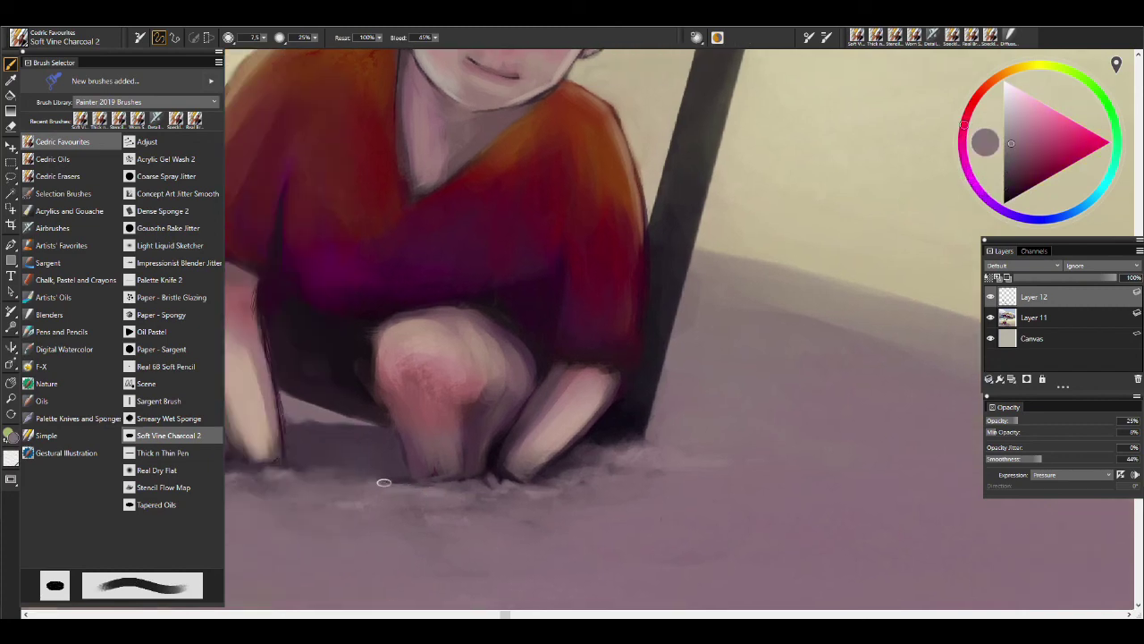
# Sharpen the inner edge of the child's front shin below the knee with sampled near-black and skin shadow tones.
pyautogui.scroll(-5, 419, 490)
pyautogui.scroll(5, 427, 416)
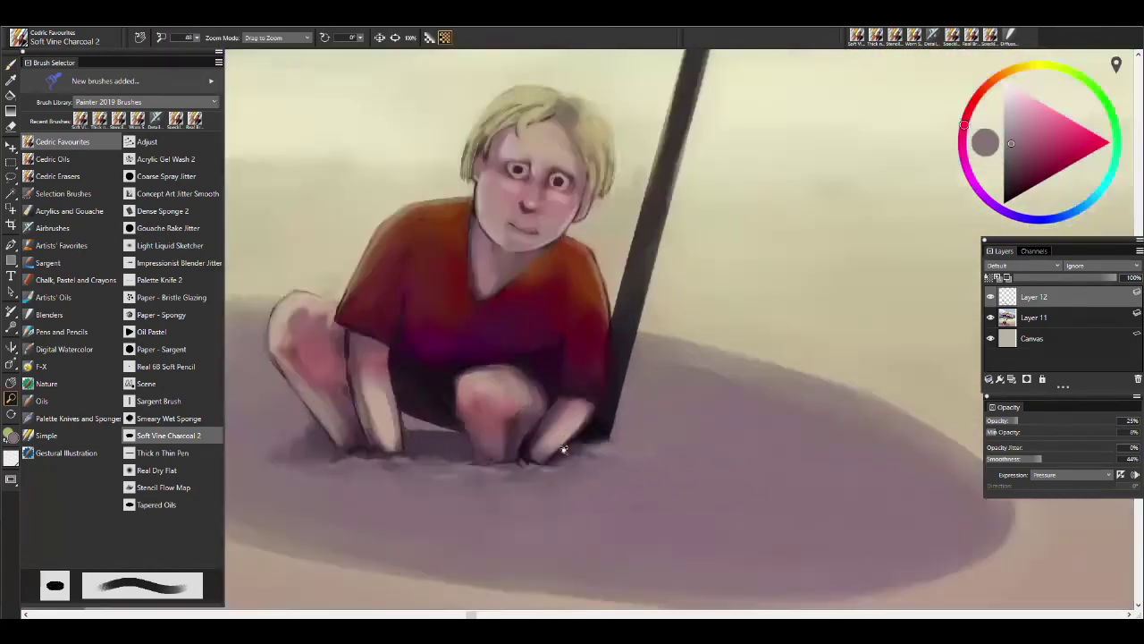
pyautogui.keyDown('alt'); pyautogui.click(427, 416); pyautogui.keyUp('alt')
pyautogui.keyDown('alt'); pyautogui.click(378, 342); pyautogui.keyUp('alt')
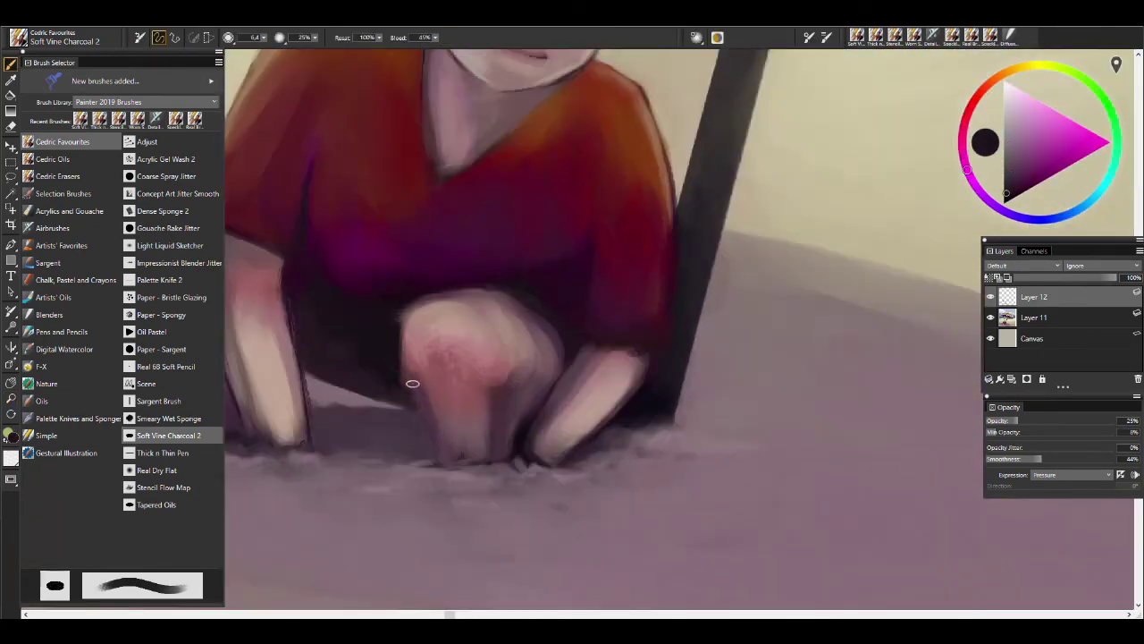
pyautogui.moveTo(408, 379); pyautogui.dragTo(397, 379)
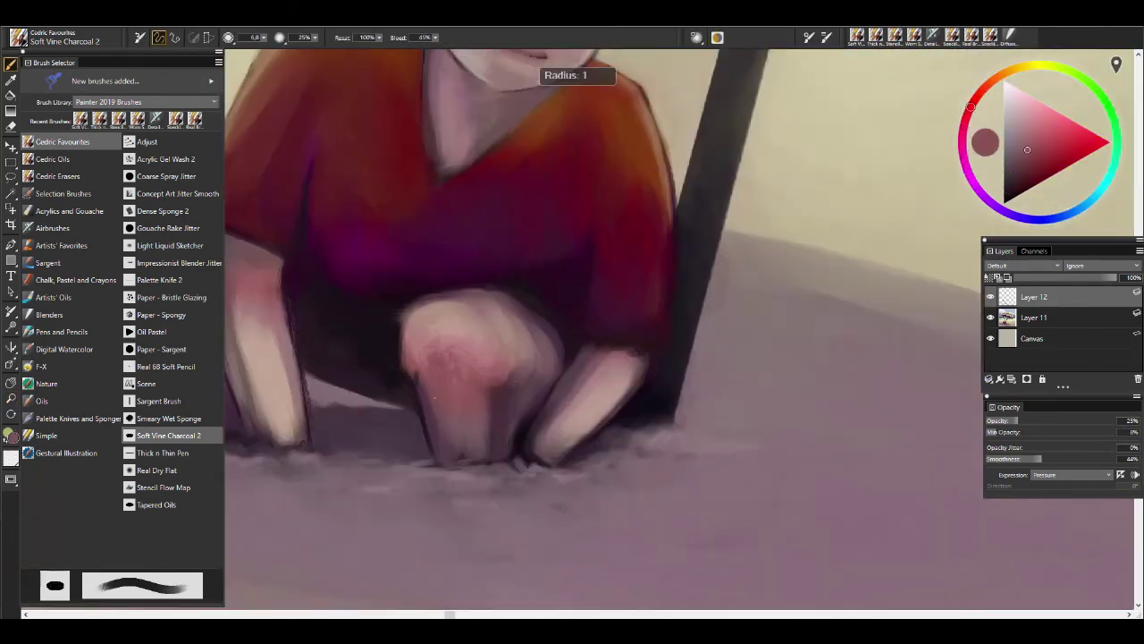
pyautogui.keyDown('alt'); pyautogui.click(439, 437); pyautogui.keyUp('alt')
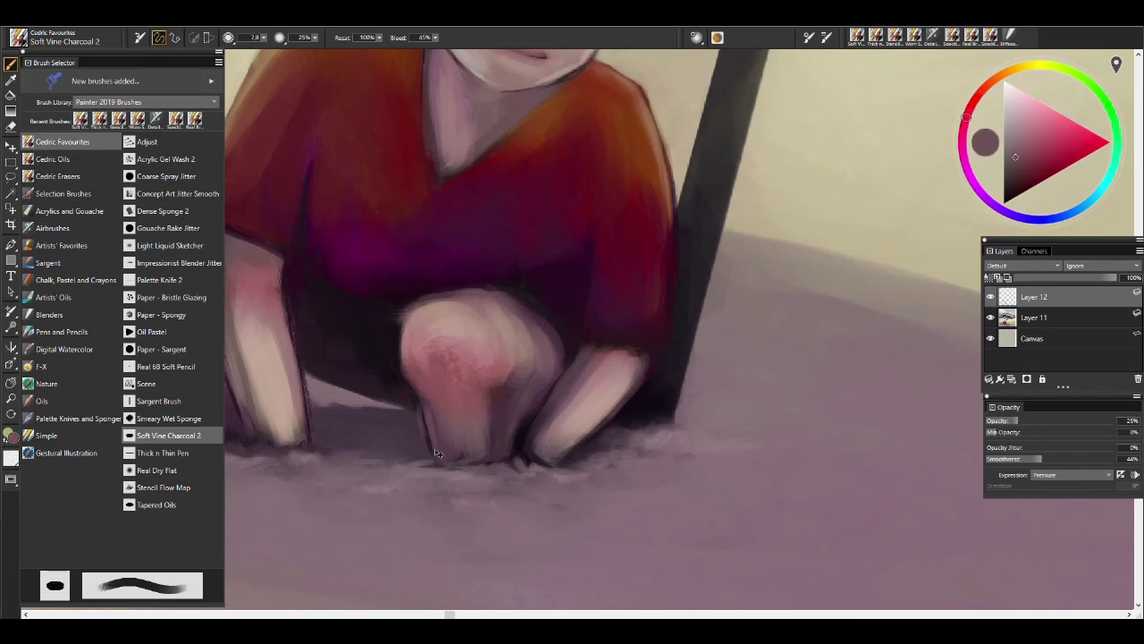
pyautogui.keyDown('alt'); pyautogui.click(424, 409); pyautogui.keyUp('alt')
# Shade the front of the child's shin below the knee with sampled dark purple-brown tones.
pyautogui.keyDown('alt'); pyautogui.click(471, 400); pyautogui.keyUp('alt')
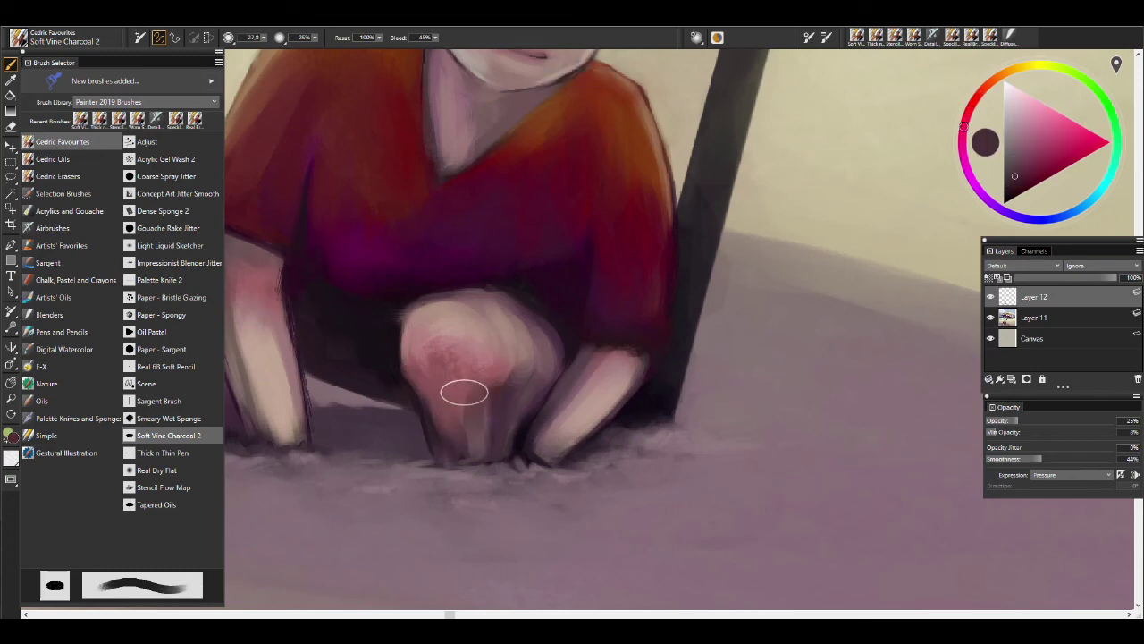
pyautogui.keyDown('alt'); pyautogui.click(467, 439); pyautogui.keyUp('alt')
pyautogui.moveTo(468, 439); pyautogui.dragTo(456, 439)
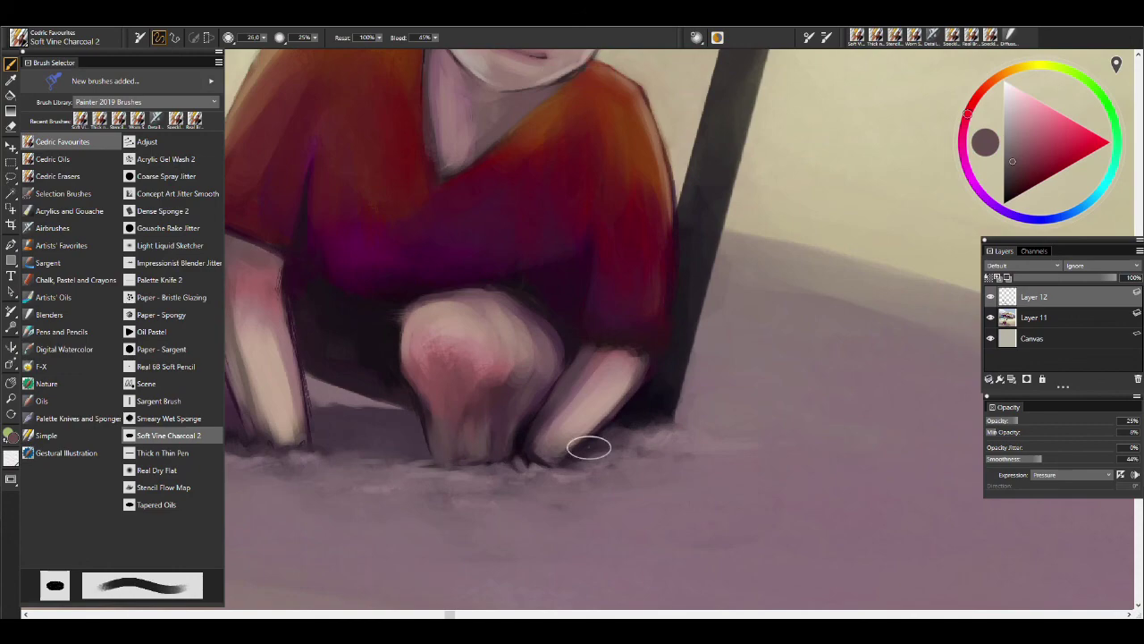
# Soften the front shin's shading with the Worn Square Pastel eraser and return to Soft Vine Charcoal 2.
pyautogui.scroll(-5, 566, 381)
pyautogui.scroll(5, 567, 381)
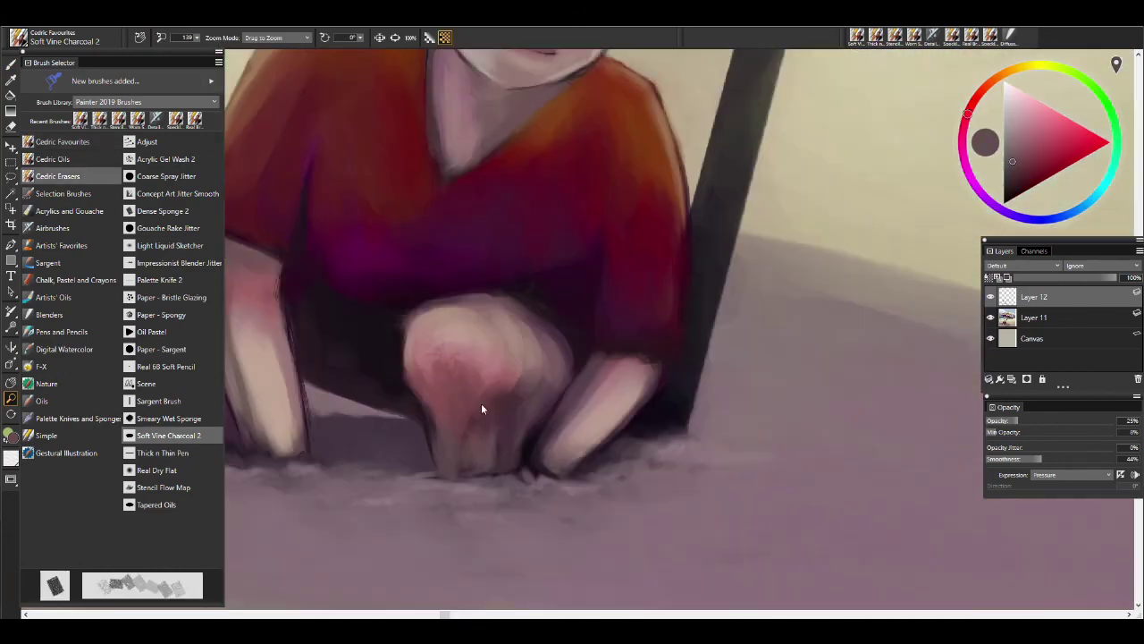
pyautogui.press('b')
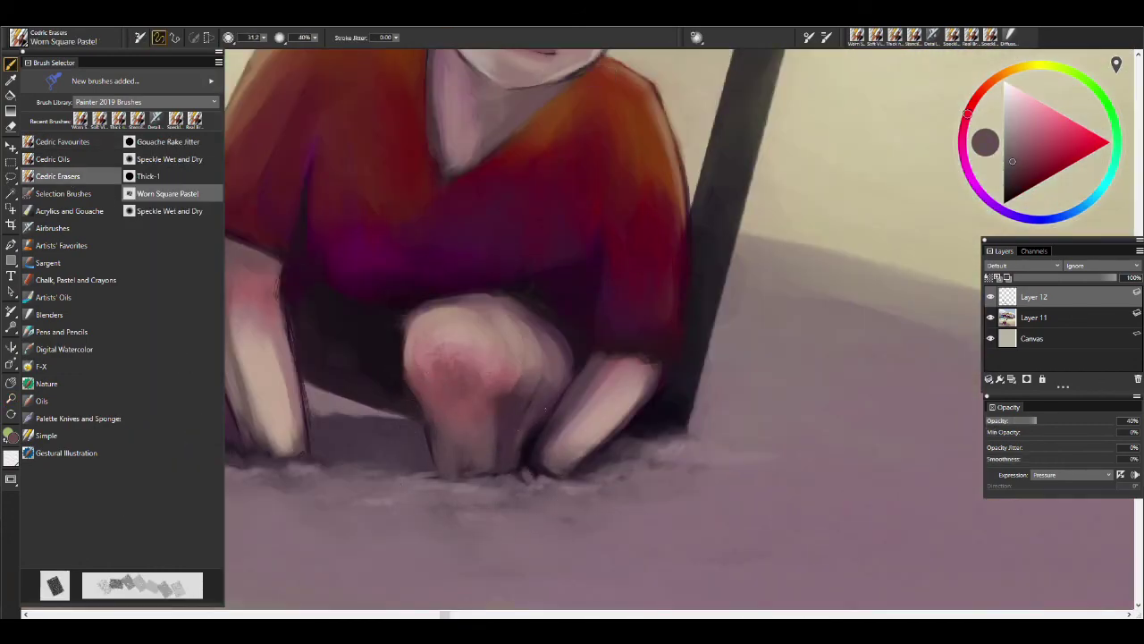
pyautogui.scroll(-5, 531, 444)
pyautogui.scroll(6, 531, 444)
pyautogui.press('b')
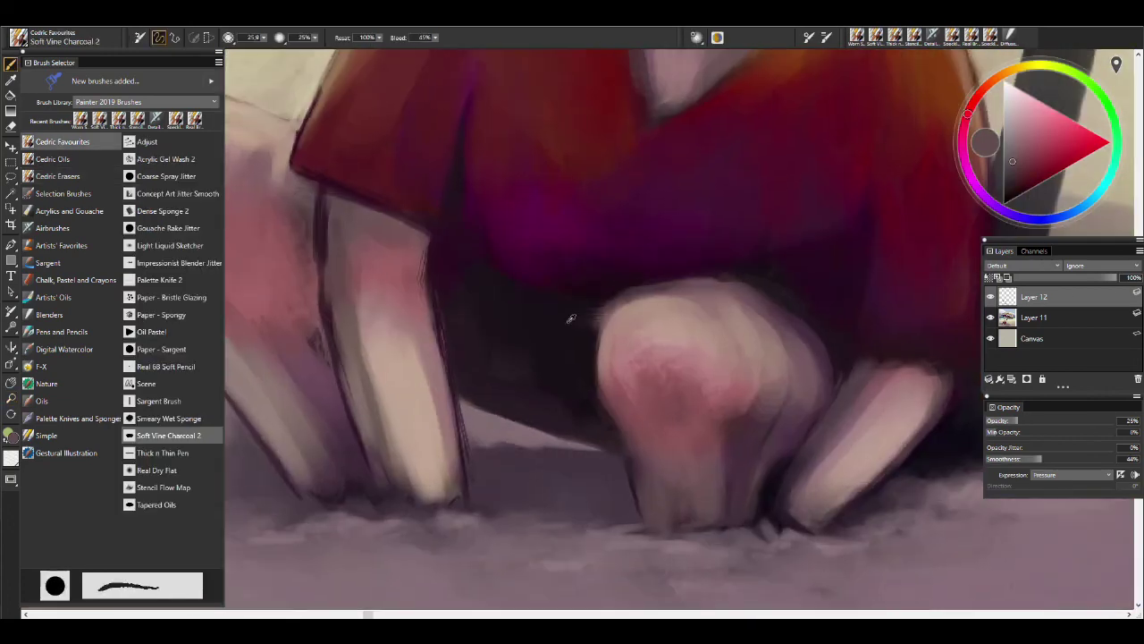
# Sharpen the top edge of the child's front knee against the dark shorts using a smaller brush and sampled near-black and skin tones.
pyautogui.keyDown('alt'); pyautogui.click(572, 314); pyautogui.keyUp('alt')
pyautogui.press('[')
pyautogui.press('[')
pyautogui.press('[')
pyautogui.press('[')
pyautogui.press('[')
pyautogui.press('[')
pyautogui.keyDown('alt'); pyautogui.click(624, 344); pyautogui.keyUp('alt')
pyautogui.moveTo(625, 309); pyautogui.dragTo(715, 286)
pyautogui.keyDown('alt'); pyautogui.click(702, 281); pyautogui.keyUp('alt')
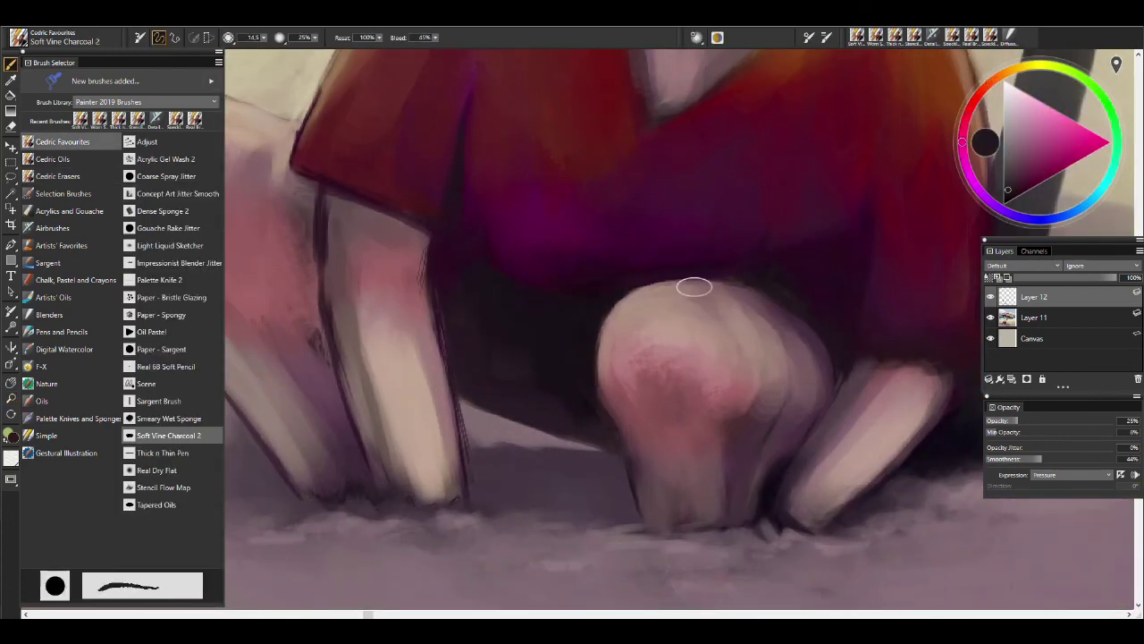
# Smooth the top of the front knee with sampled skin tones and add a small pale highlight at its centre.
pyautogui.press(']')
pyautogui.press(']')
pyautogui.press(']')
pyautogui.press(']')
pyautogui.keyDown('alt'); pyautogui.click(663, 298); pyautogui.keyUp('alt')
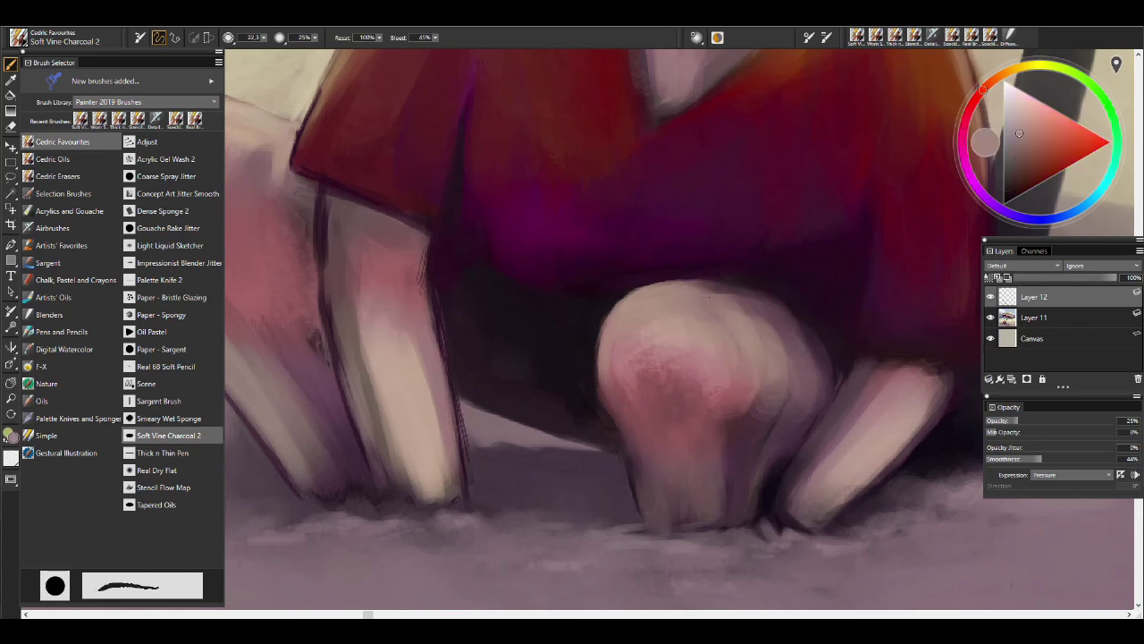
pyautogui.keyDown('alt'); pyautogui.click(666, 355); pyautogui.keyUp('alt')
pyautogui.press('[')
pyautogui.press('[')
pyautogui.press('[')
pyautogui.press('[')
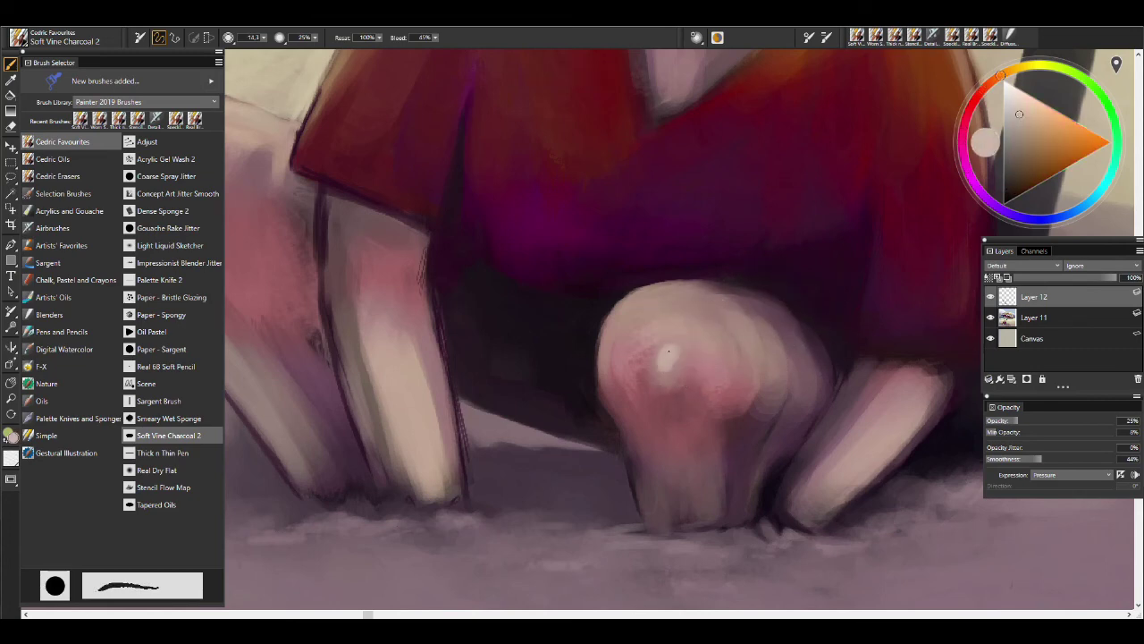
# Highlight the child's other bent knee with pale skin tones and darken the leg's outline with sampled dark purple.
pyautogui.moveTo(715, 408)
pyautogui.mouseDown()
pyautogui.moveTo(662, 458)
pyautogui.moveTo(625, 421)
pyautogui.moveTo(580, 329)
pyautogui.mouseUp()
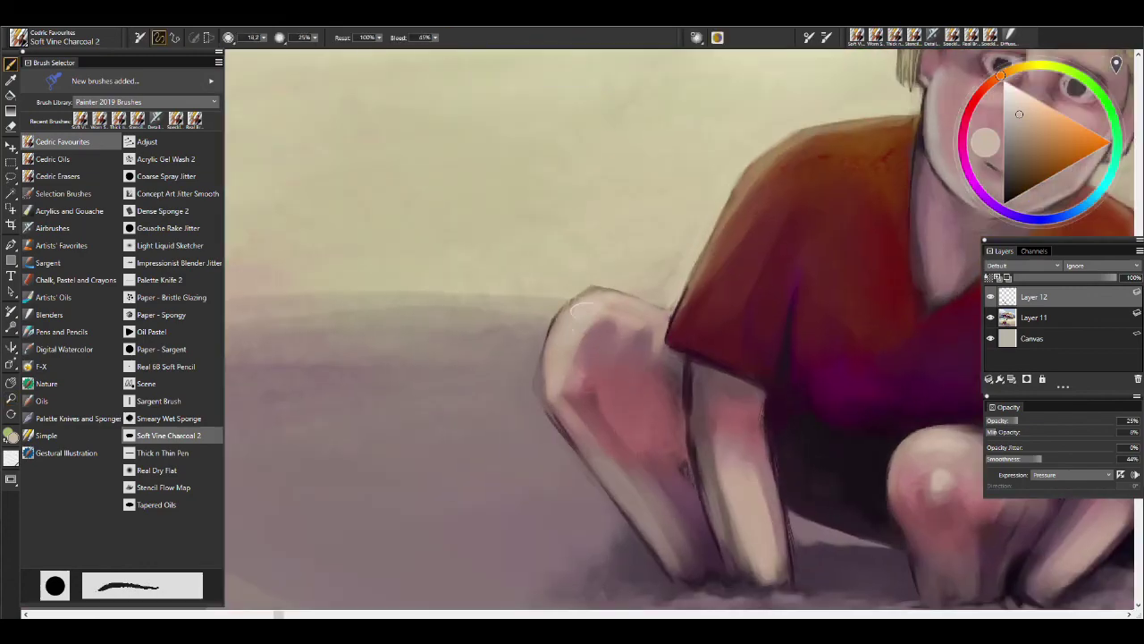
pyautogui.keyDown('alt'); pyautogui.click(581, 311); pyautogui.keyUp('alt')
pyautogui.moveTo(556, 366)
pyautogui.mouseDown()
pyautogui.moveTo(369, 361)
pyautogui.moveTo(376, 354)
pyautogui.moveTo(387, 376)
pyautogui.mouseUp()
pyautogui.moveTo(737, 273); pyautogui.dragTo(608, 373)
pyautogui.keyDown('alt'); pyautogui.click(609, 373); pyautogui.keyUp('alt')
pyautogui.press('[')
pyautogui.keyDown('alt'); pyautogui.click(792, 367); pyautogui.keyUp('alt')
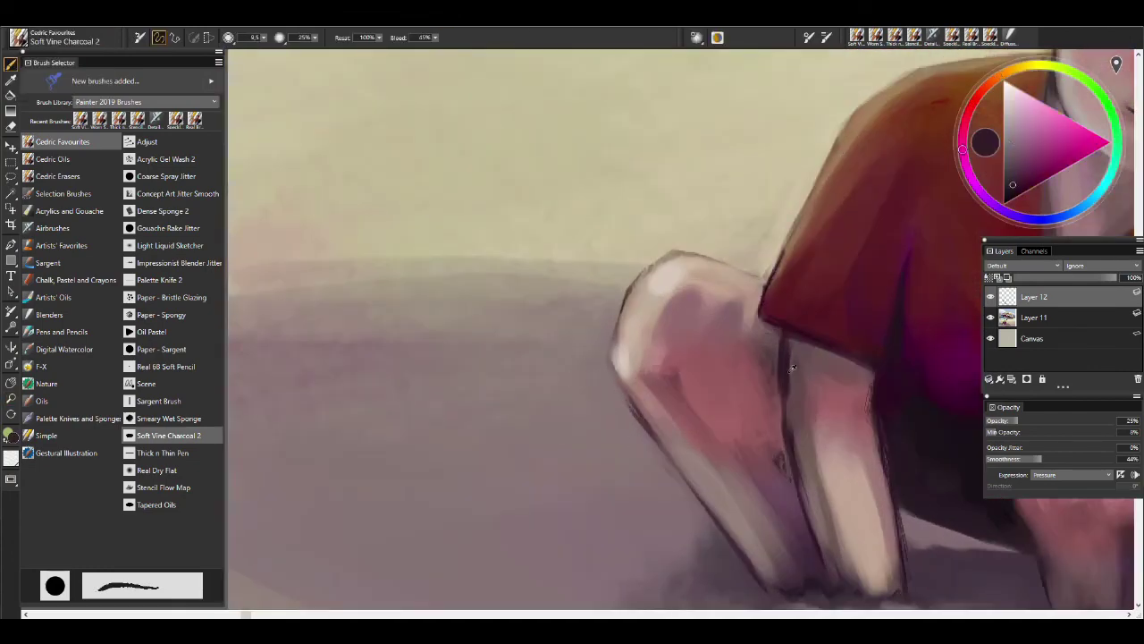
pyautogui.moveTo(631, 403)
pyautogui.mouseDown()
pyautogui.moveTo(766, 460)
pyautogui.moveTo(800, 448)
pyautogui.moveTo(761, 435)
pyautogui.mouseUp()
# Add a new layer and brush dusty pink over the red stripe at the umbrella's left side.
pyautogui.press('m')
pyautogui.moveTo(722, 335); pyautogui.dragTo(947, 337)
pyautogui.click(606, 158)
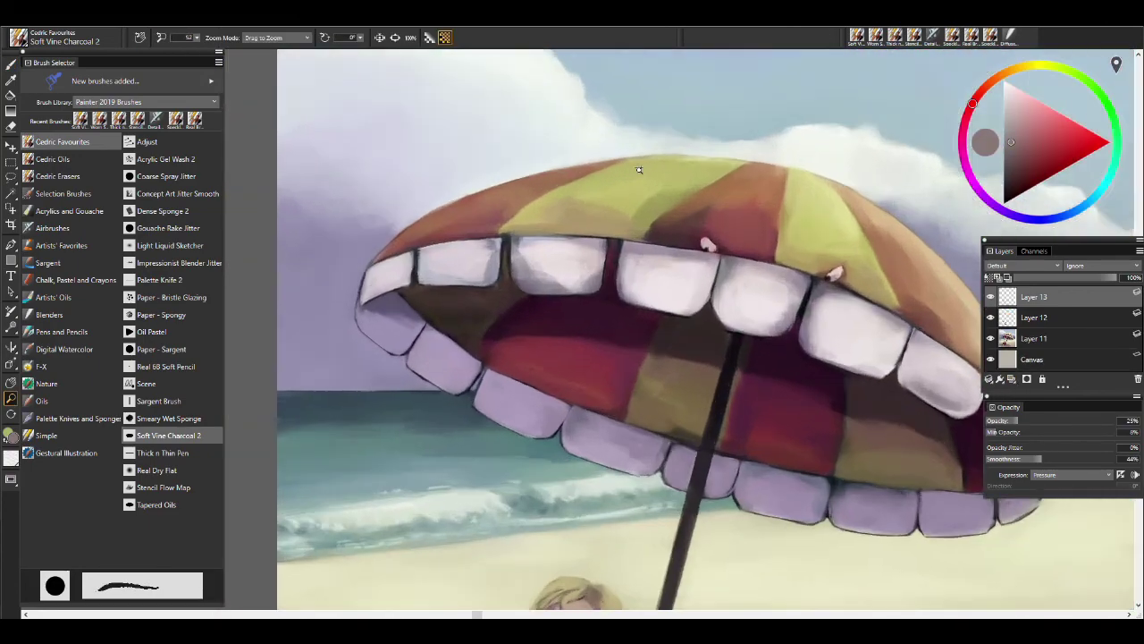
pyautogui.press('b')
pyautogui.click(1021, 133)
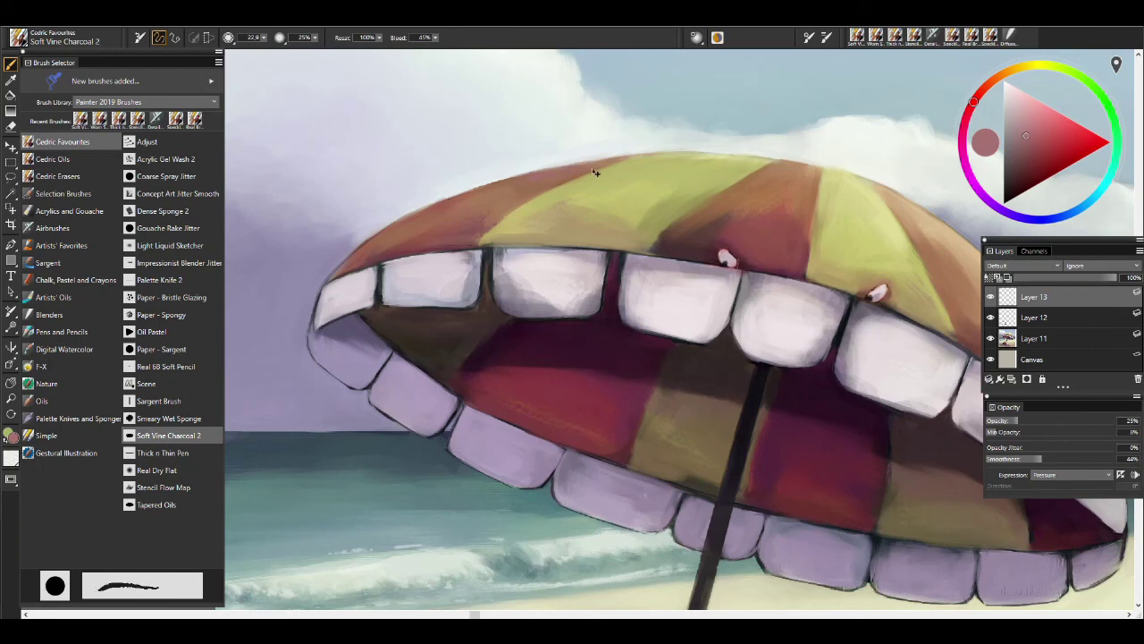
# Tint the upper part of the umbrella's wide yellow stripe with light green.
pyautogui.click(1038, 64)
pyautogui.click(1075, 73)
pyautogui.click(1029, 123)
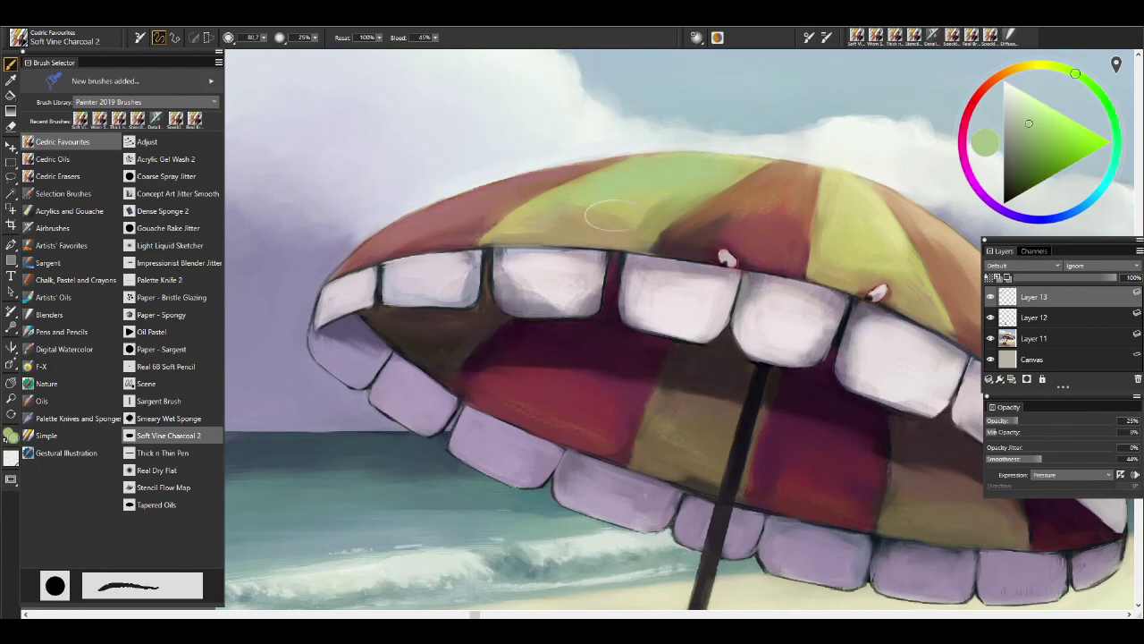
pyautogui.scroll(-4, 532, 240)
pyautogui.scroll(3, 684, 268)
# Lighten the remaining canopy stripes with sampled tan and pale yellow tones, and soften the strokes with the Worn Square Pastel eraser.
pyautogui.keyDown('alt'); pyautogui.click(684, 268); pyautogui.keyUp('alt')
pyautogui.moveTo(648, 255)
pyautogui.mouseDown()
pyautogui.moveTo(702, 289)
pyautogui.moveTo(583, 302)
pyautogui.mouseUp()
pyautogui.keyDown('alt'); pyautogui.click(583, 301); pyautogui.keyUp('alt')
pyautogui.moveTo(642, 261)
pyautogui.mouseDown()
pyautogui.moveTo(591, 308)
pyautogui.moveTo(521, 304)
pyautogui.mouseUp()
pyautogui.keyDown('alt'); pyautogui.click(577, 249); pyautogui.keyUp('alt')
pyautogui.keyDown('alt'); pyautogui.click(760, 331); pyautogui.keyUp('alt')
pyautogui.click(1017, 105)
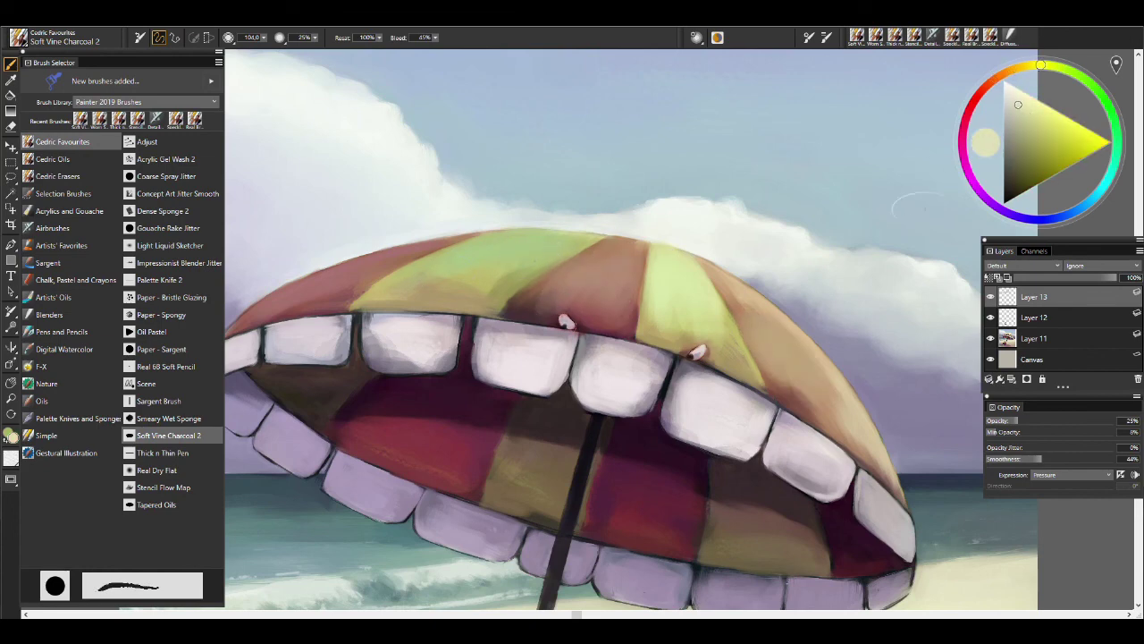
pyautogui.moveTo(518, 255); pyautogui.dragTo(349, 283)
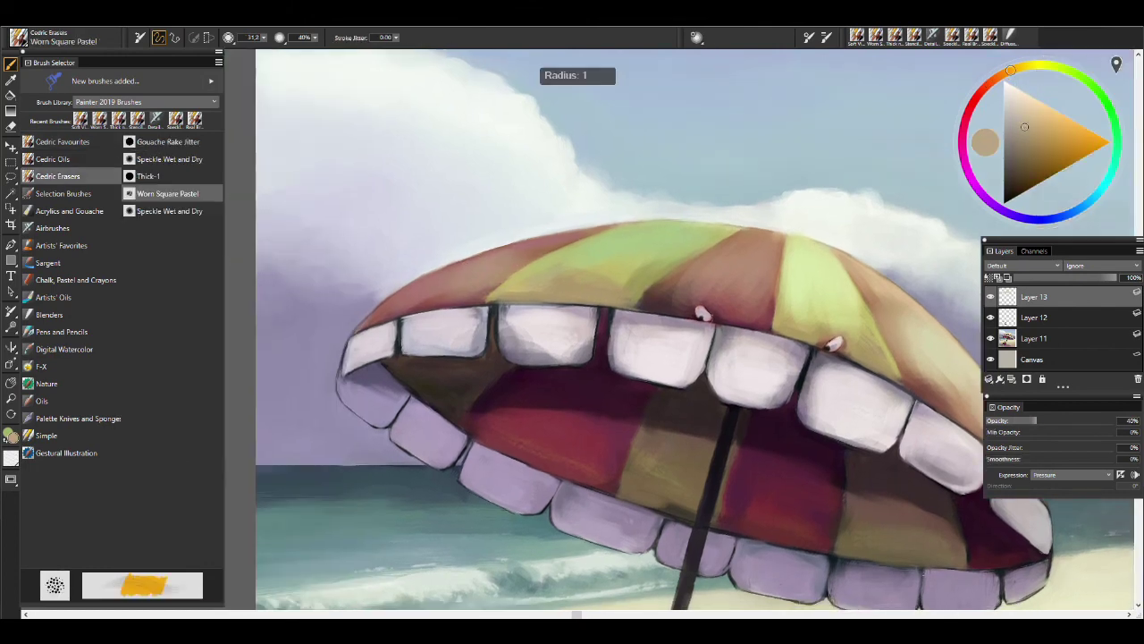
pyautogui.moveTo(409, 325); pyautogui.dragTo(429, 324)
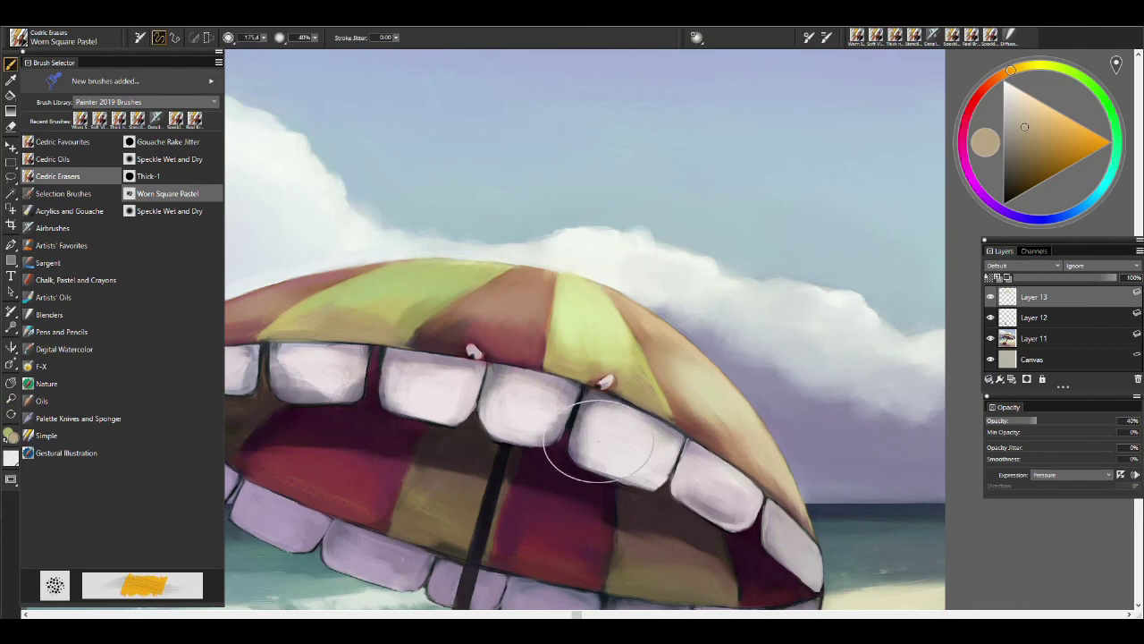
# Brush a sampled pale pink over the umbrella's white front scallops with Soft Vine Charcoal 2.
pyautogui.keyDown('alt'); pyautogui.click(599, 440); pyautogui.keyUp('alt')
pyautogui.press('[')
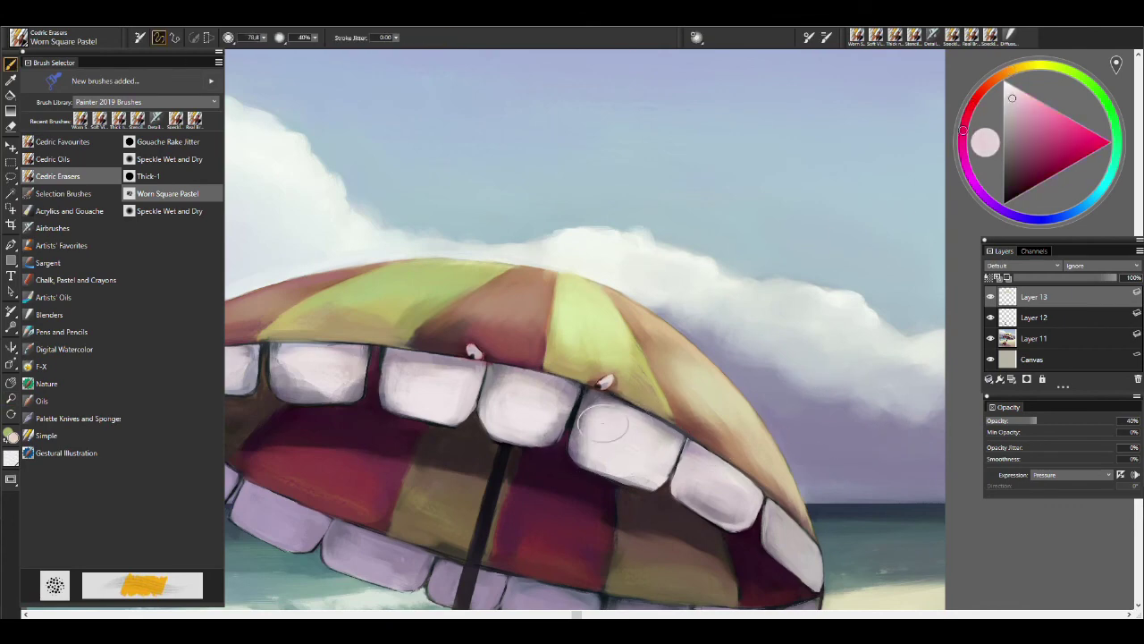
pyautogui.press('b')
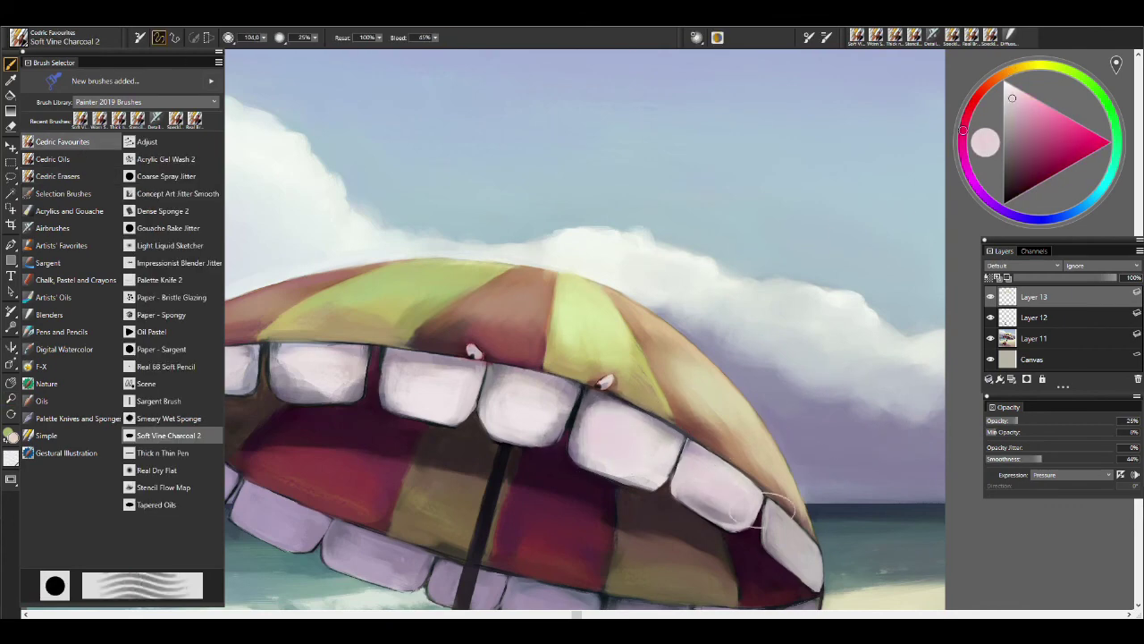
pyautogui.moveTo(800, 544); pyautogui.dragTo(943, 528)
pyautogui.press('[')
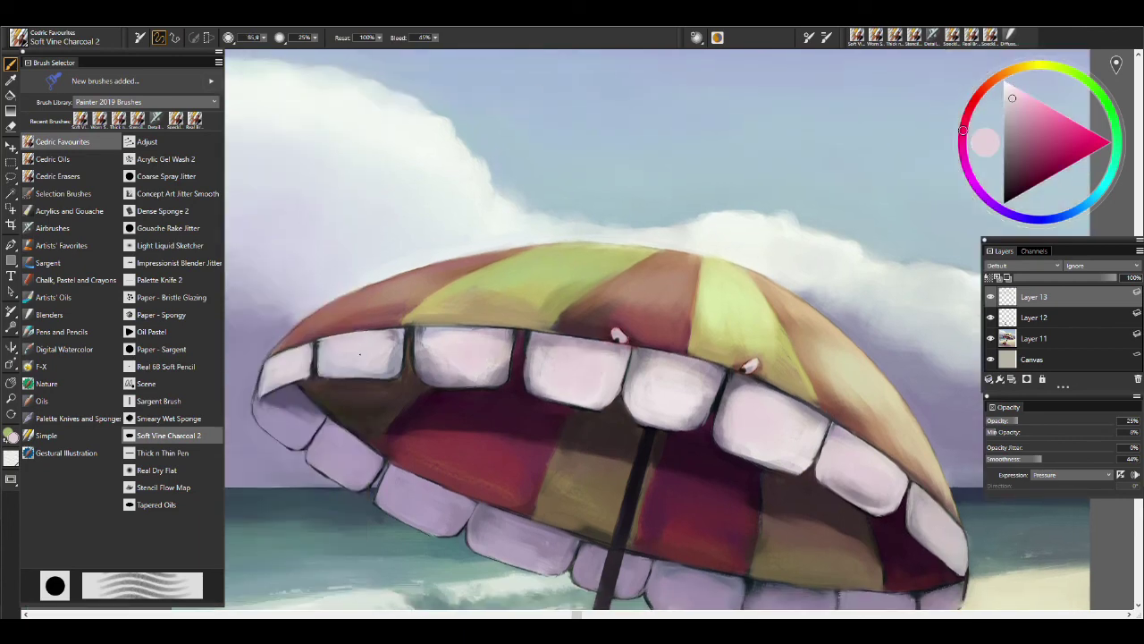
# Warm the front scallops with a pale peach-pink, varying the brush size between strokes.
pyautogui.click(983, 88)
pyautogui.press('[')
pyautogui.press('[')
pyautogui.moveTo(438, 358); pyautogui.dragTo(488, 371)
pyautogui.press(']')
pyautogui.press(']')
pyautogui.press(']')
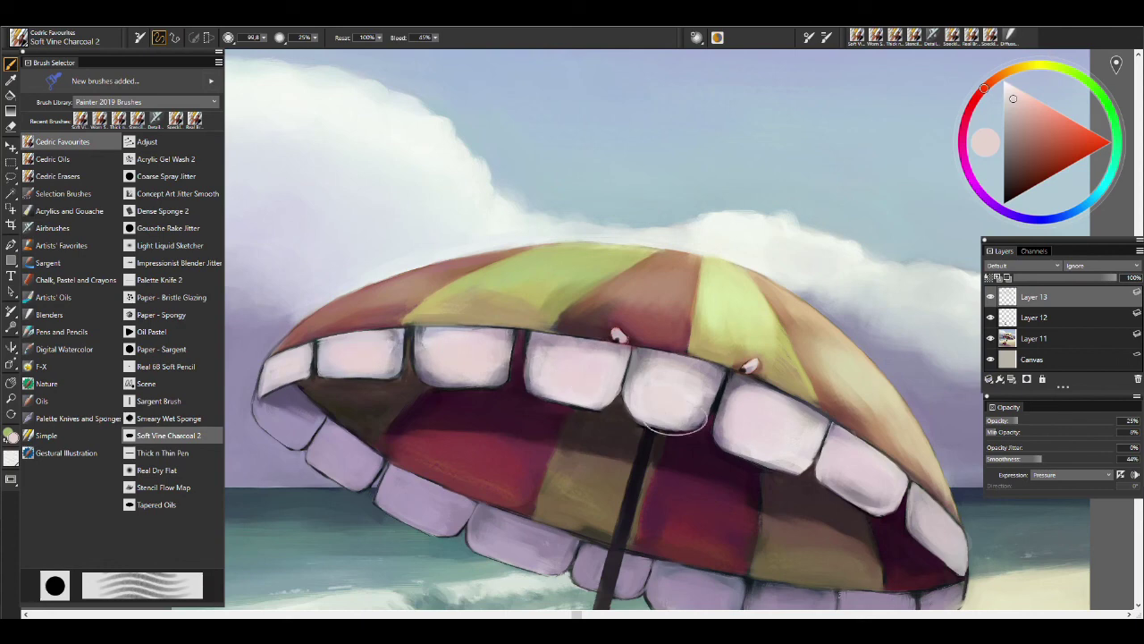
# Lighten the umbrella's lower purple scallops with pale lilac and soften them with the Worn Square Pastel eraser.
pyautogui.moveTo(679, 490); pyautogui.dragTo(728, 387)
pyautogui.keyDown('alt'); pyautogui.click(505, 399); pyautogui.keyUp('alt')
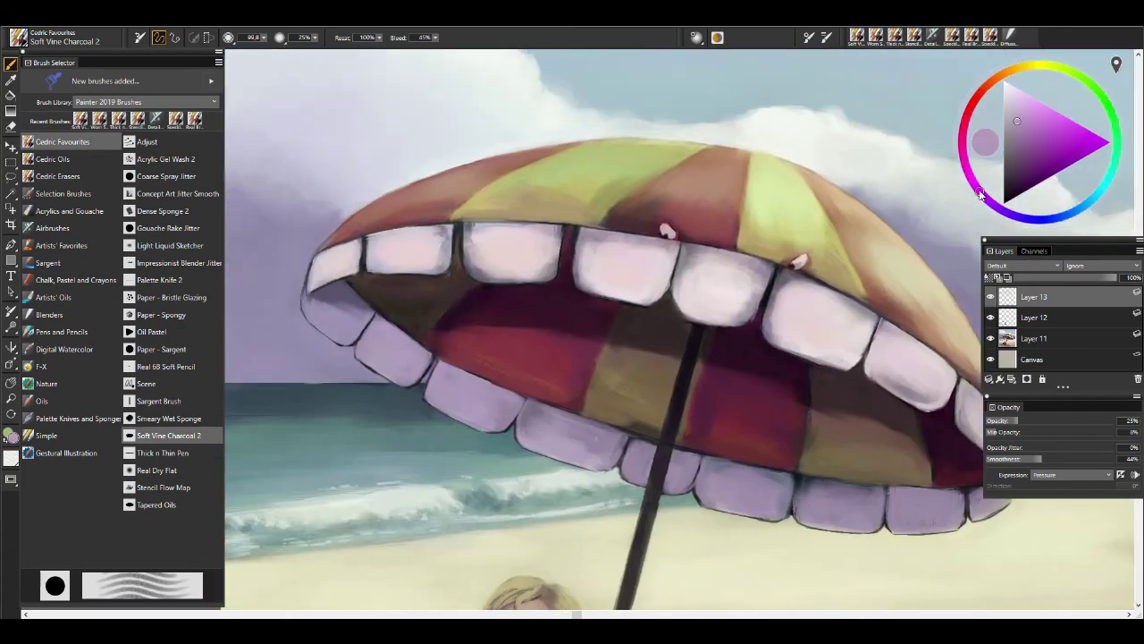
pyautogui.click(1014, 107)
pyautogui.press('[')
pyautogui.press('[')
pyautogui.moveTo(722, 501)
pyautogui.mouseDown()
pyautogui.moveTo(748, 487)
pyautogui.moveTo(859, 519)
pyautogui.moveTo(877, 498)
pyautogui.moveTo(761, 466)
pyautogui.moveTo(814, 463)
pyautogui.mouseUp()
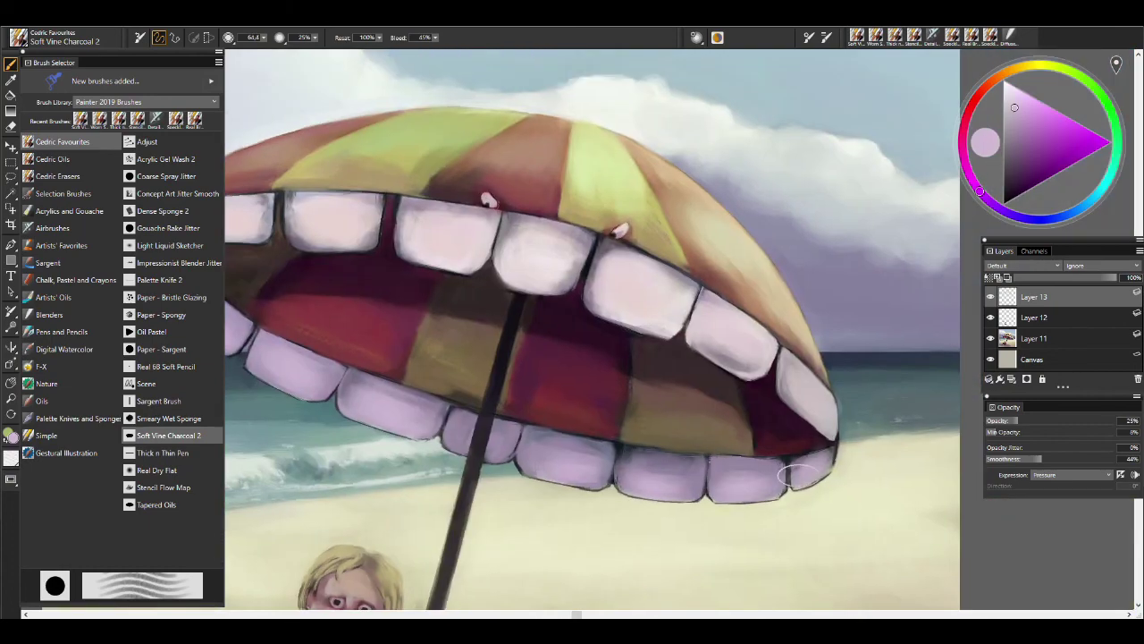
pyautogui.press('e')
pyautogui.moveTo(389, 403); pyautogui.dragTo(584, 472)
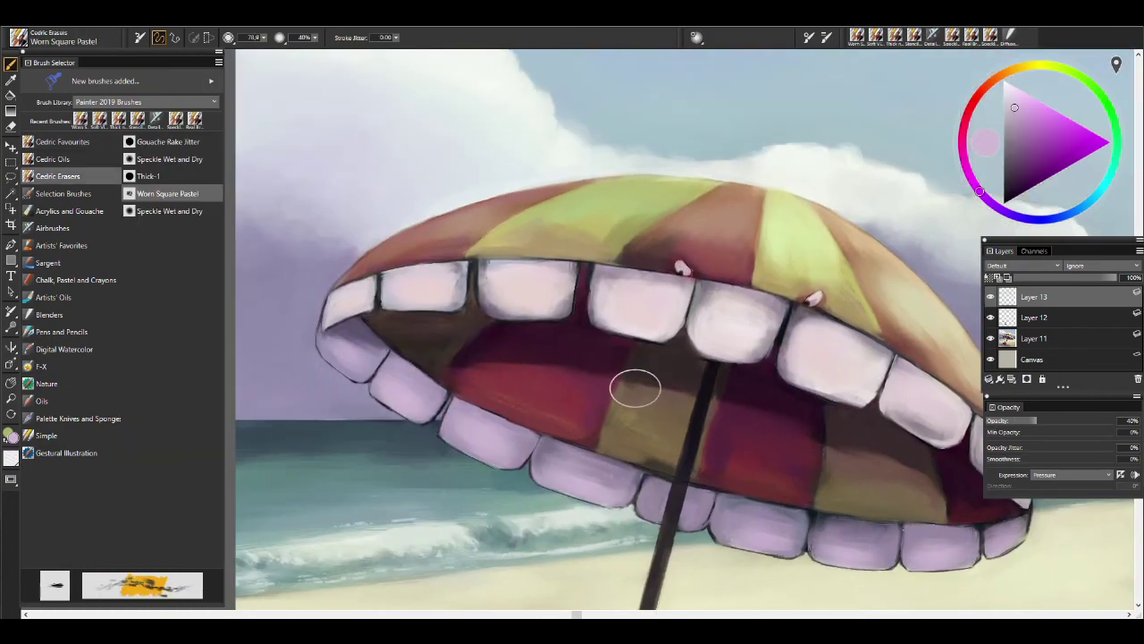
# Fit the whole painting in view and merge Layers 11, 12 and 13 into one layer.
pyautogui.press('m')
pyautogui.hotkey('ctrl', '0')
pyautogui.keyDown('shift'); pyautogui.click(1050, 340); pyautogui.keyUp('shift')
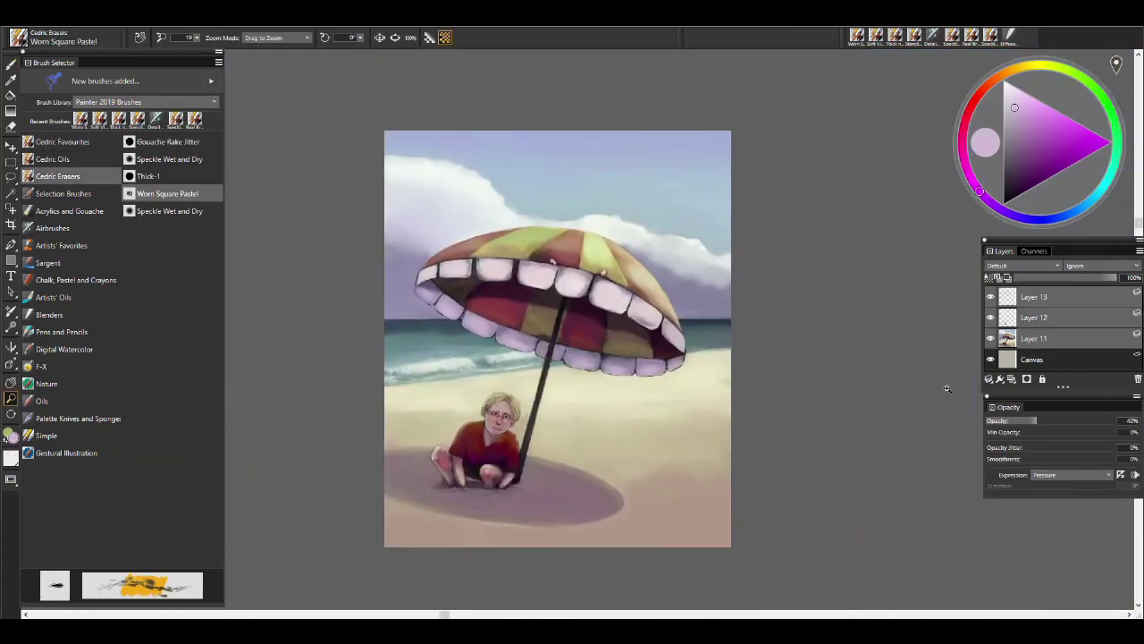
pyautogui.rightClick(865, 380)
pyautogui.click(925, 417)
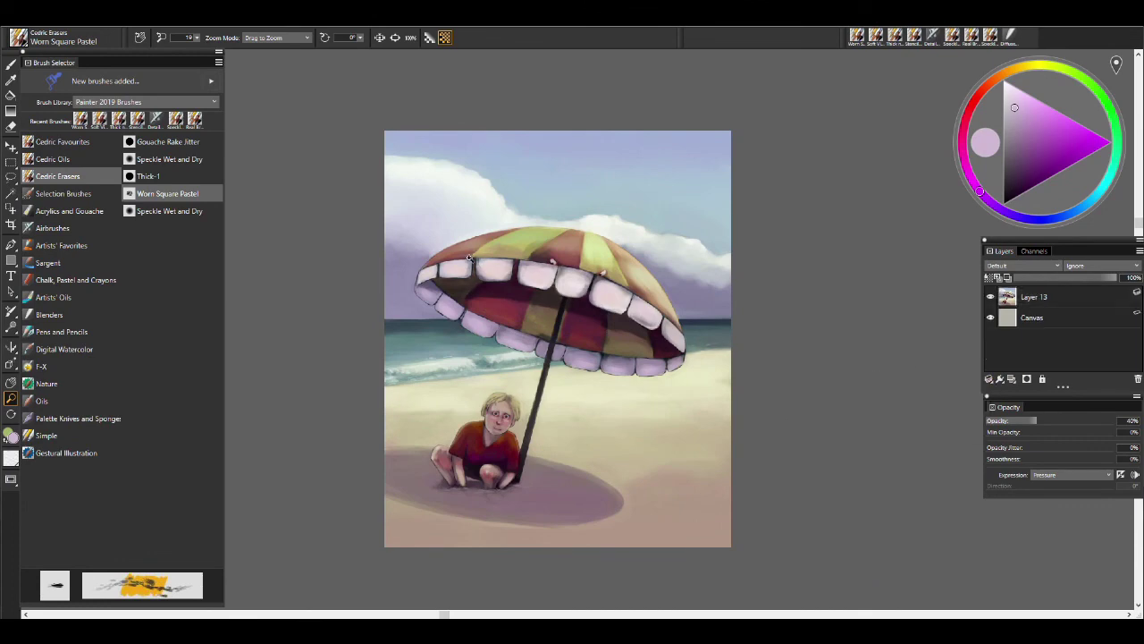
# Add a new layer and brush a sampled pale tan highlight along the canopy's upper-left edge.
pyautogui.scroll(5, 467, 257)
pyautogui.press('b')
pyautogui.keyDown('alt'); pyautogui.click(490, 228); pyautogui.keyUp('alt')
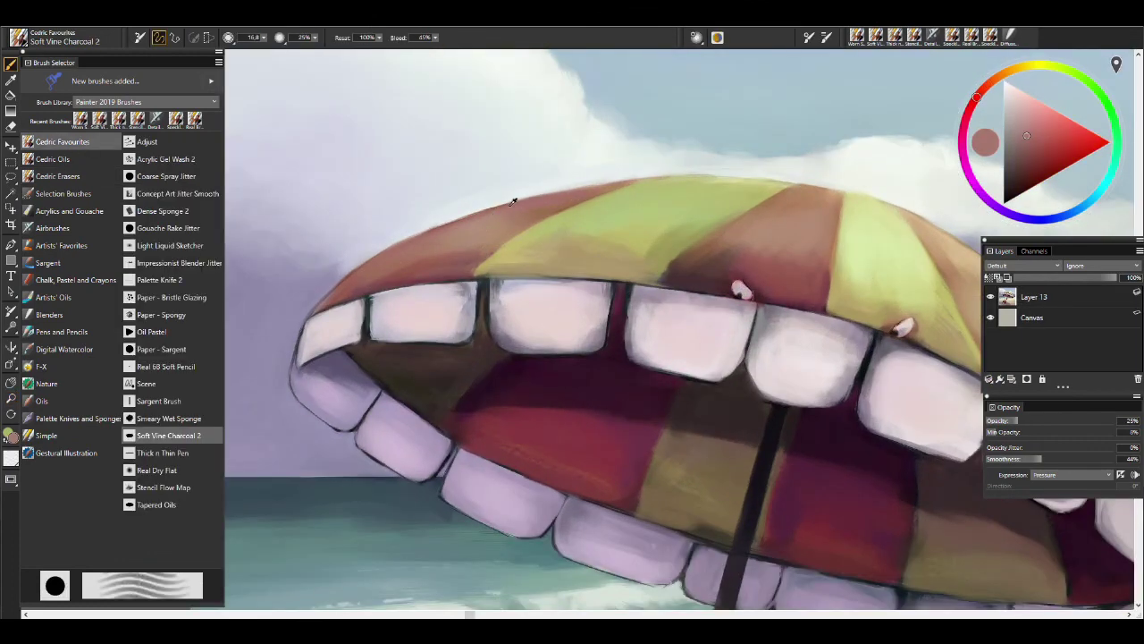
pyautogui.keyDown('alt'); pyautogui.click(563, 196); pyautogui.keyUp('alt')
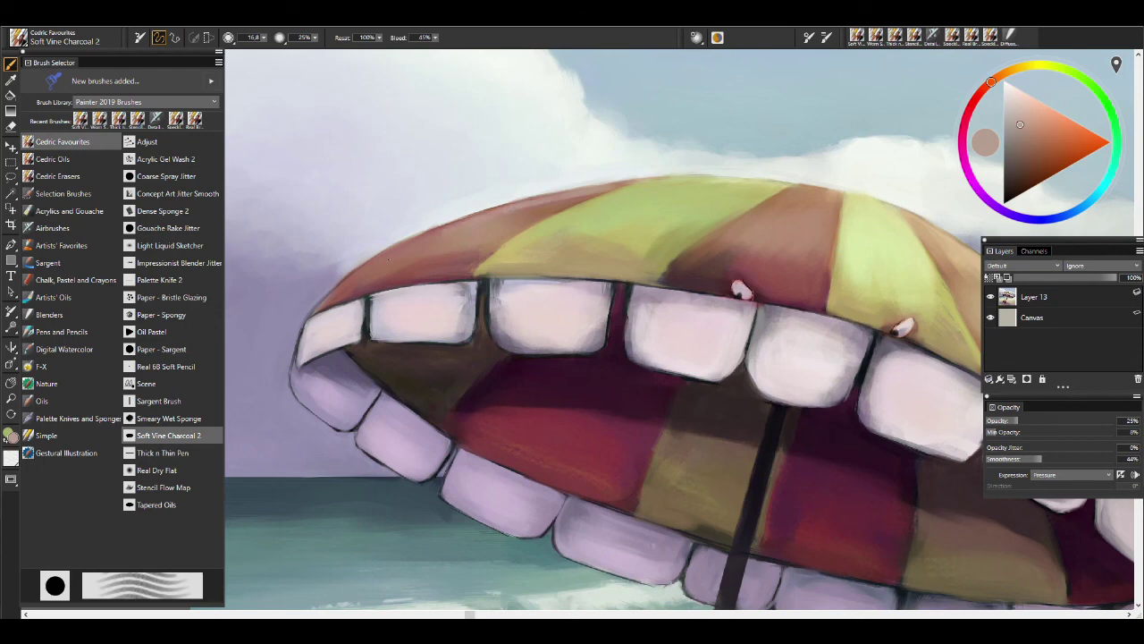
pyautogui.press('e')
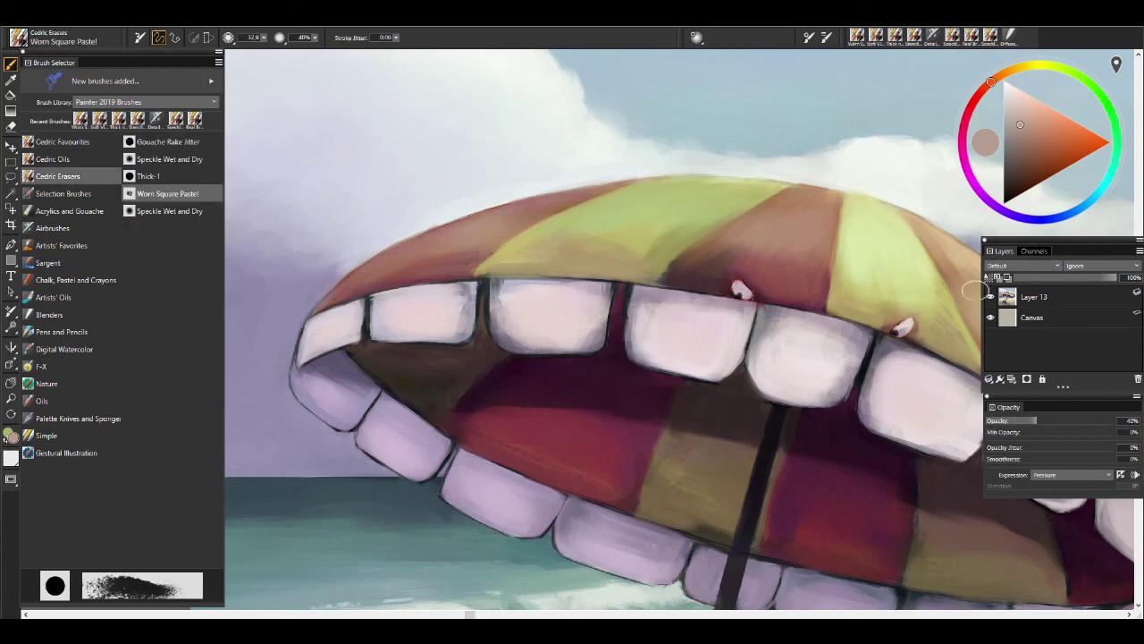
pyautogui.hotkey('ctrl', 'shift', 'n')
pyautogui.press('e')
pyautogui.keyDown('alt'); pyautogui.click(490, 217); pyautogui.keyUp('alt')
pyautogui.keyDown('alt'); pyautogui.click(617, 185); pyautogui.keyUp('alt')
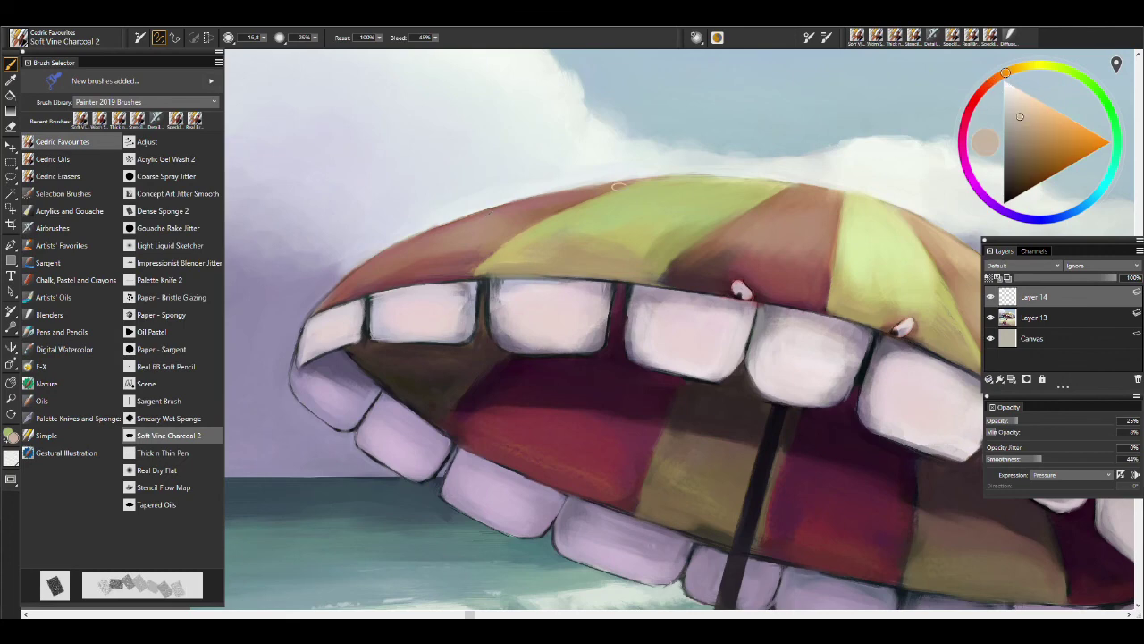
pyautogui.press(']')
pyautogui.moveTo(511, 212)
pyautogui.mouseDown()
pyautogui.moveTo(438, 232)
pyautogui.moveTo(329, 303)
pyautogui.mouseUp()
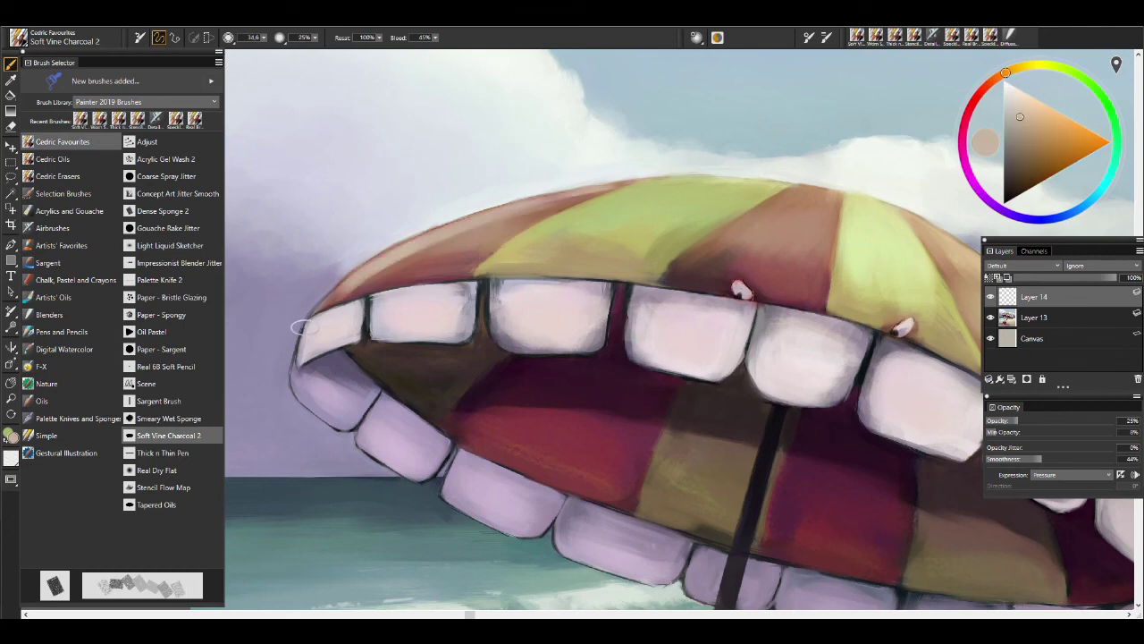
pyautogui.moveTo(636, 185); pyautogui.dragTo(467, 232)
# Soften the canopy edge highlight with a larger Worn Square Pastel eraser and check the whole painting.
pyautogui.press('e')
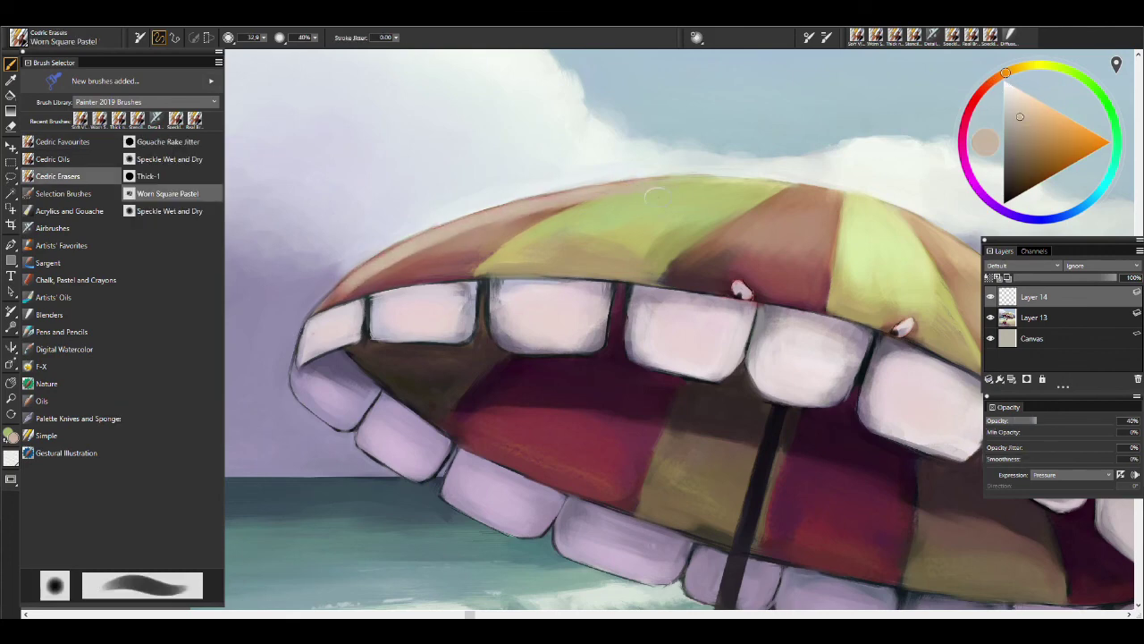
pyautogui.moveTo(572, 201); pyautogui.dragTo(375, 303)
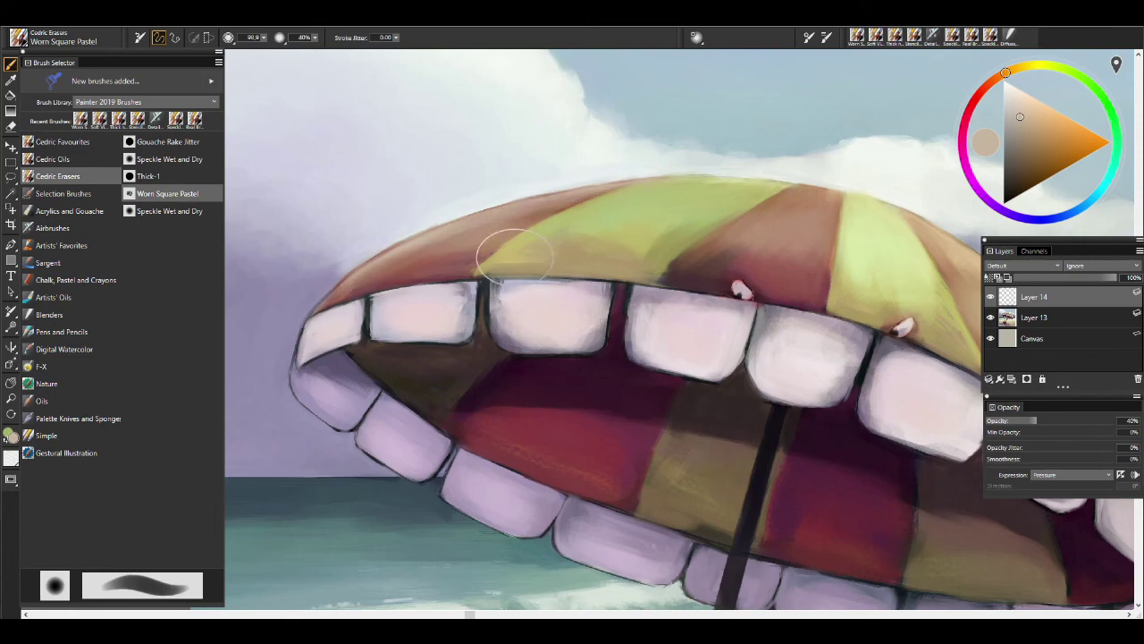
pyautogui.press('m')
pyautogui.scroll(-3, 690, 325)
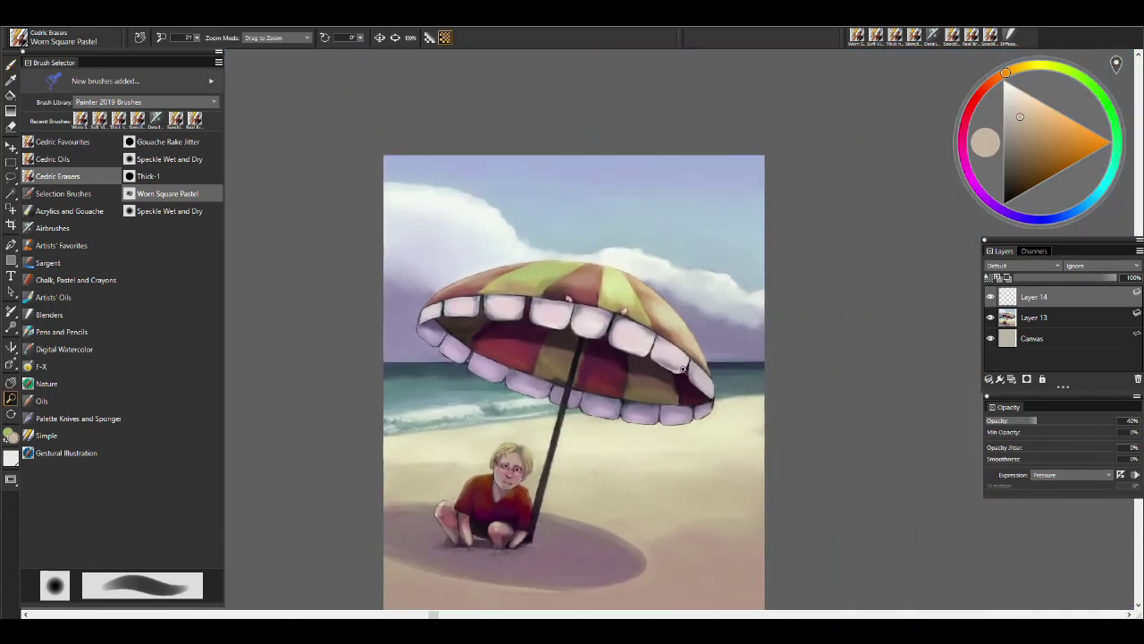
# Touch up the left end of the breaking wave with pale greenish-white using Soft Vine Charcoal 2.
pyautogui.scroll(5, 485, 410)
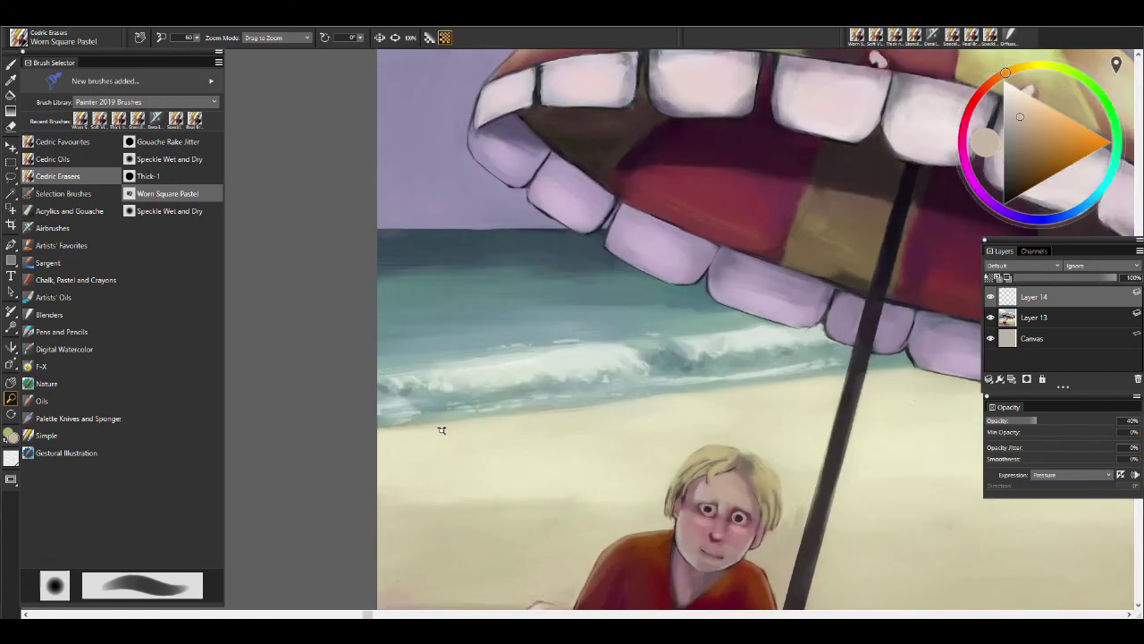
pyautogui.press('b')
pyautogui.click(63, 142)
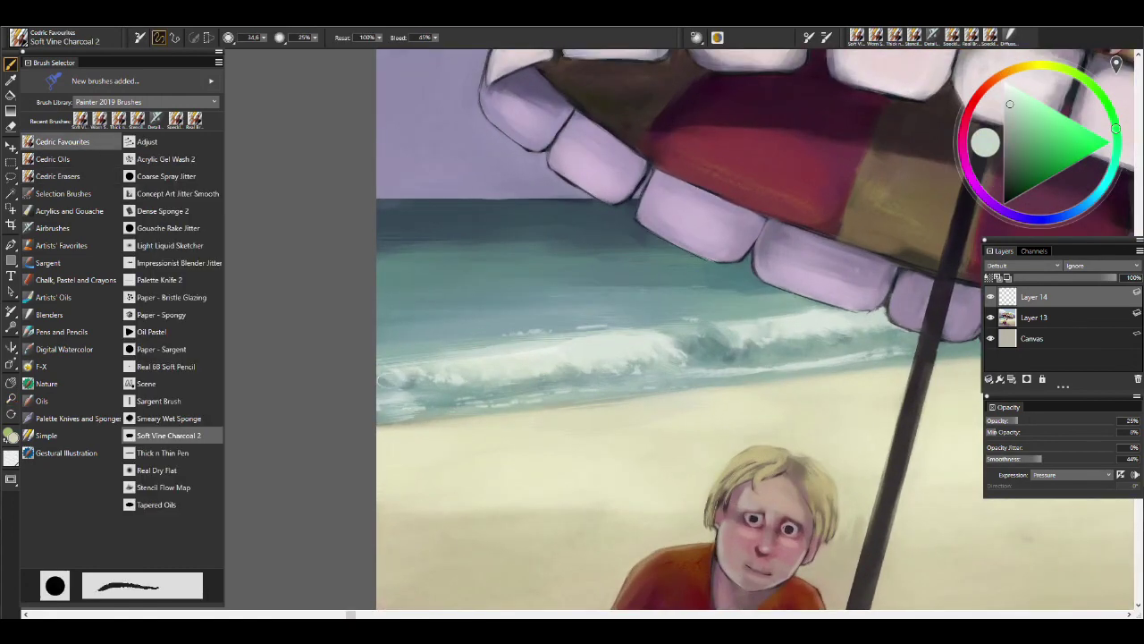
pyautogui.scroll(-4, 413, 374)
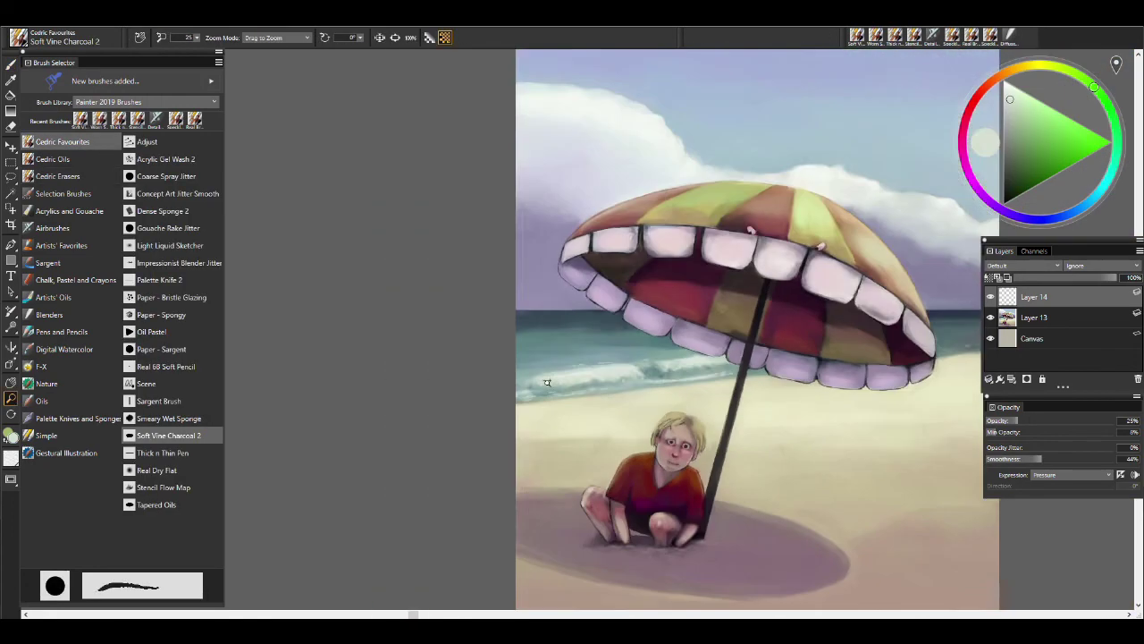
# Refine the crest of the wave beneath the umbrella with sampled blue-grey water and near-white foam tones.
pyautogui.scroll(4, 572, 374)
pyautogui.keyDown('alt'); pyautogui.click(605, 353); pyautogui.keyUp('alt')
pyautogui.moveTo(605, 353)
pyautogui.mouseDown()
pyautogui.moveTo(626, 362)
pyautogui.moveTo(747, 348)
pyautogui.mouseUp()
pyautogui.hotkey('ctrl', 'z')
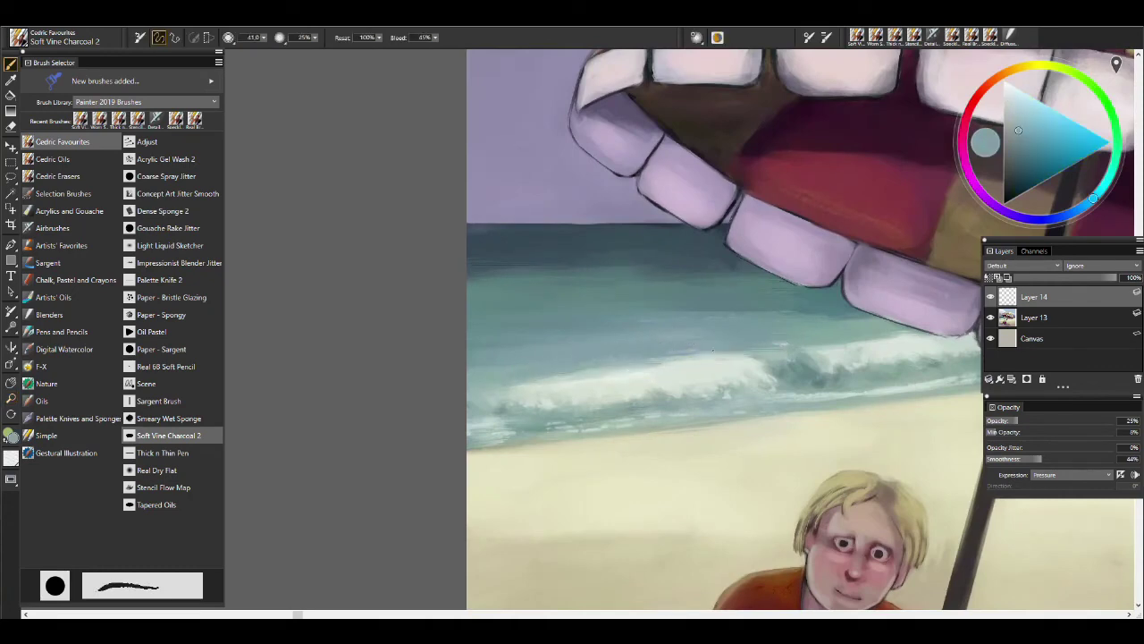
pyautogui.keyDown('alt'); pyautogui.click(657, 367); pyautogui.keyUp('alt')
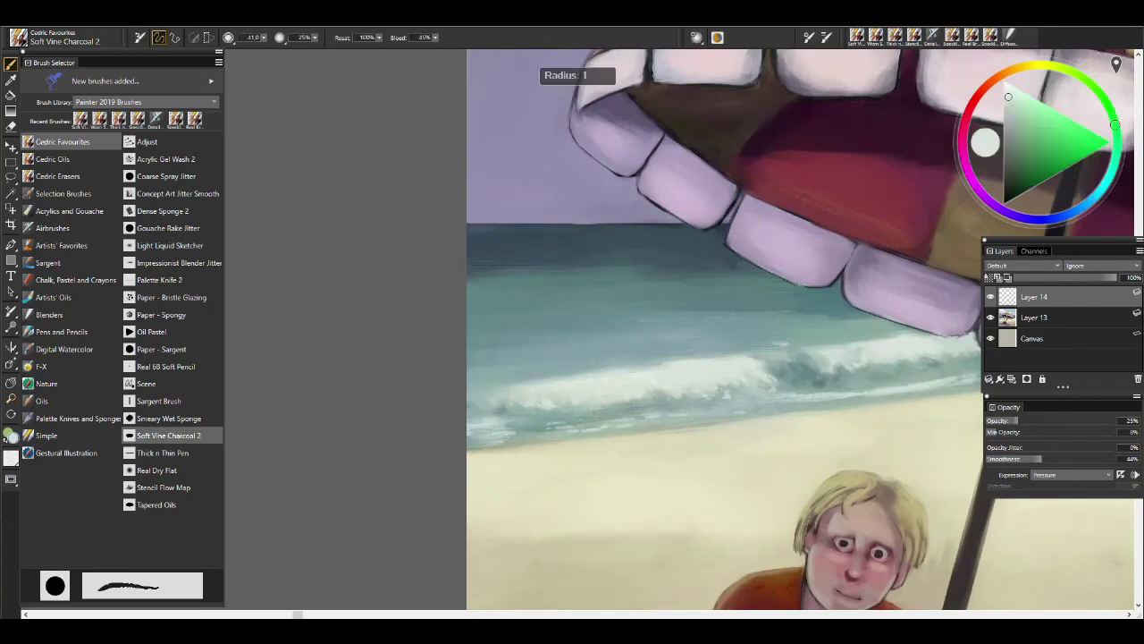
pyautogui.moveTo(849, 350); pyautogui.dragTo(648, 349)
# Soften the wave's foam with the Worn Square Pastel eraser and return to Soft Vine Charcoal 2.
pyautogui.press('e')
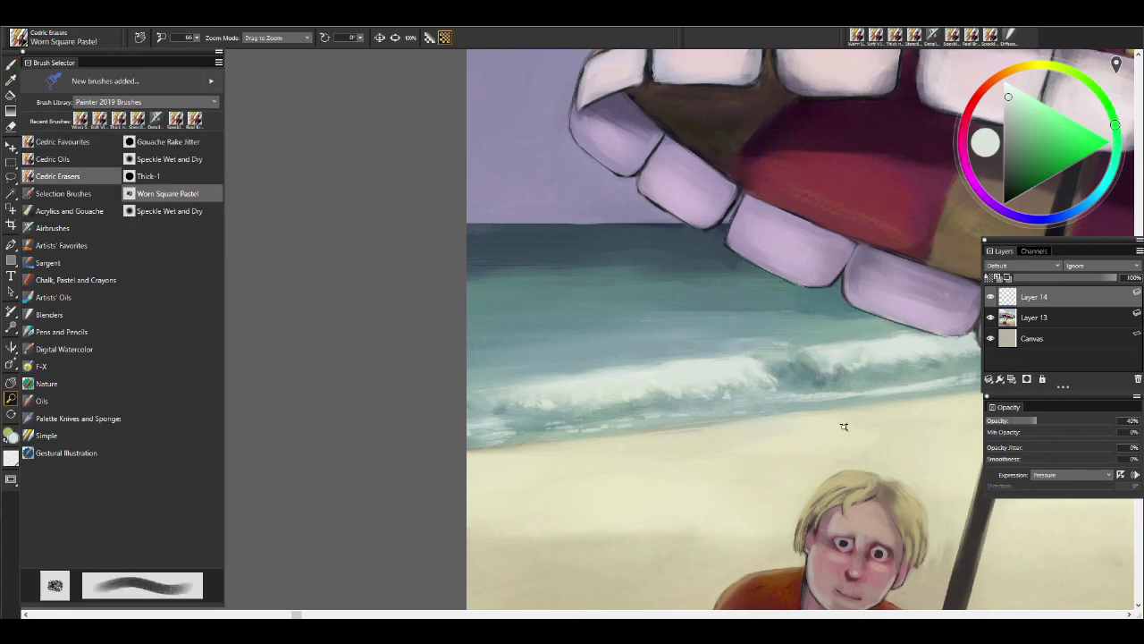
pyautogui.scroll(-3, 850, 427)
pyautogui.scroll(4, 649, 301)
pyautogui.press('b')
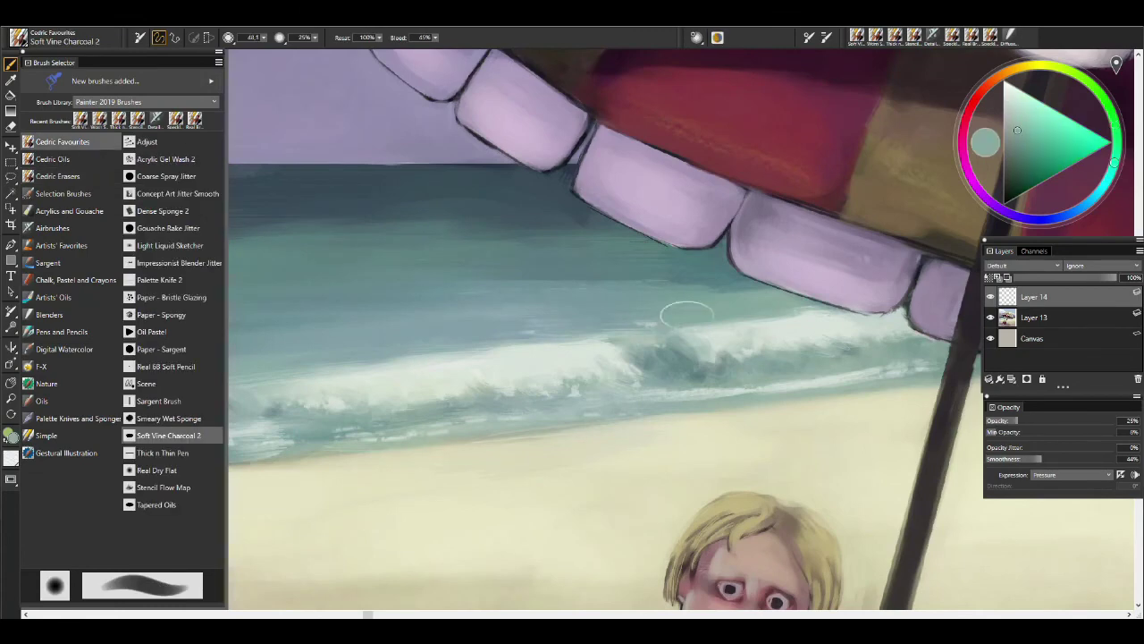
# Refine the foam edge where the two wave crests meet with sampled teal and near-white tones using Soft Vine Charcoal 2.
pyautogui.keyDown('alt'); pyautogui.click(610, 324); pyautogui.keyUp('alt')
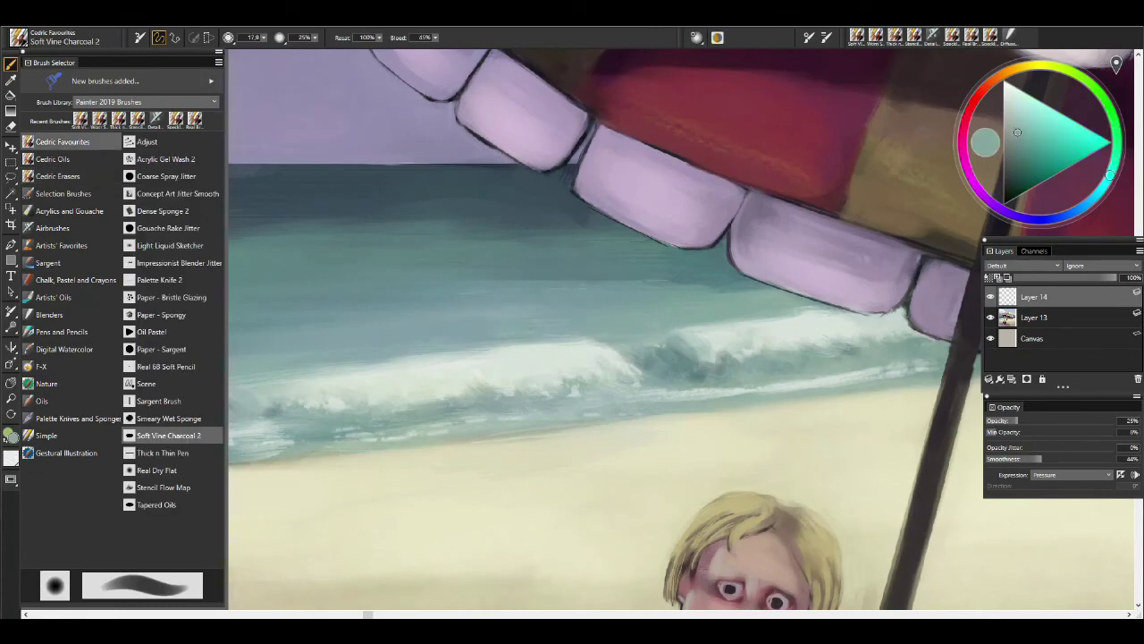
pyautogui.keyDown('alt'); pyautogui.click(621, 353); pyautogui.keyUp('alt')
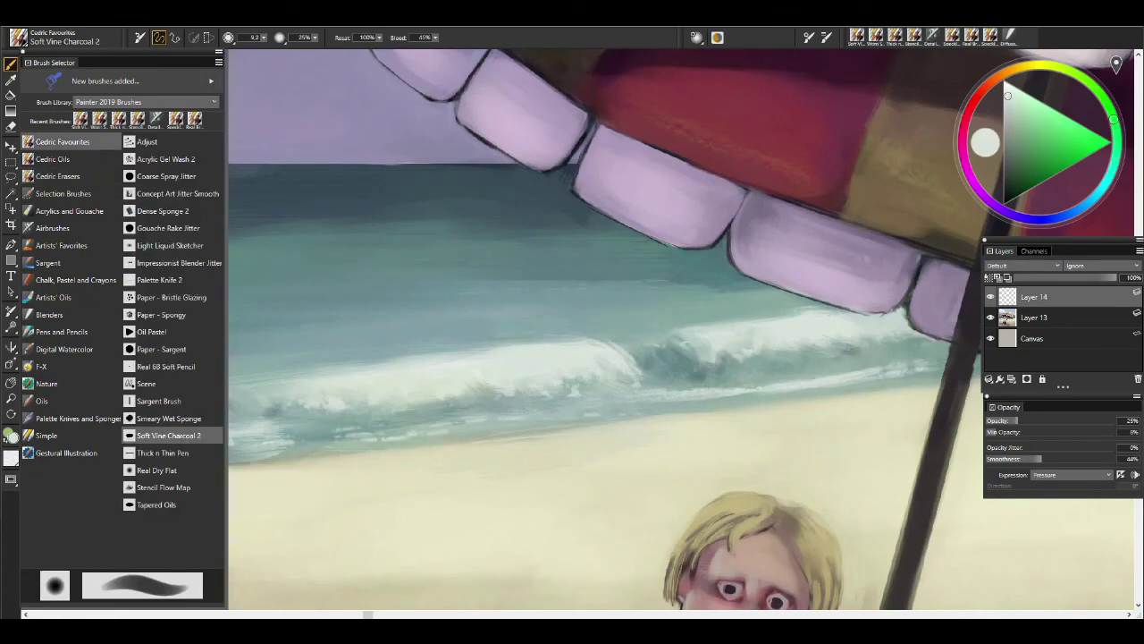
pyautogui.scroll(-3, 638, 358)
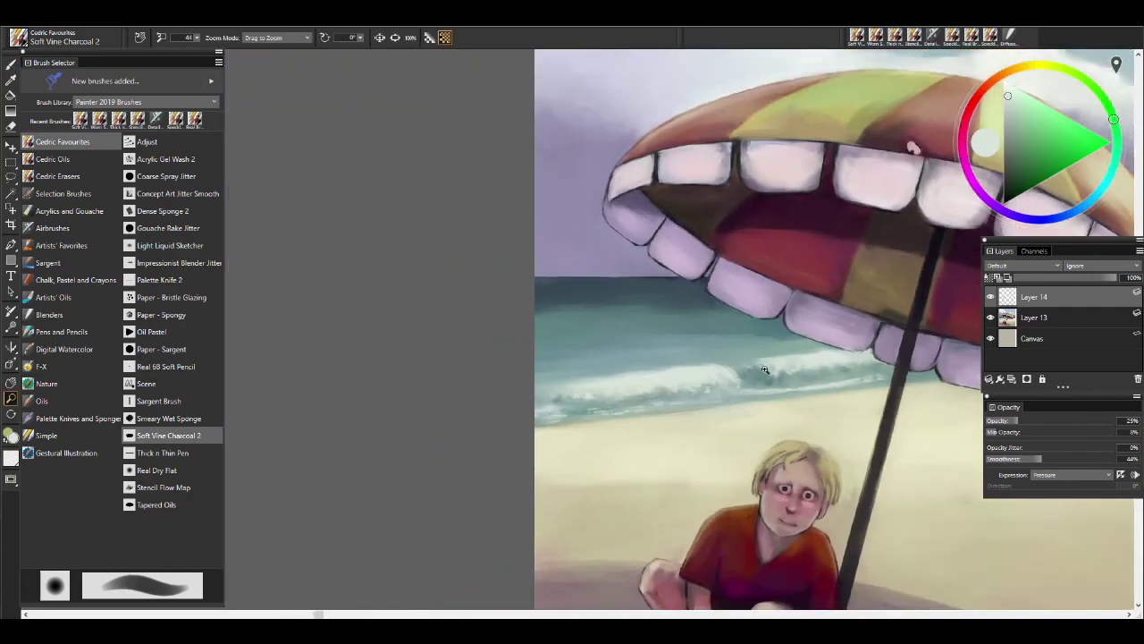
pyautogui.scroll(5, 638, 358)
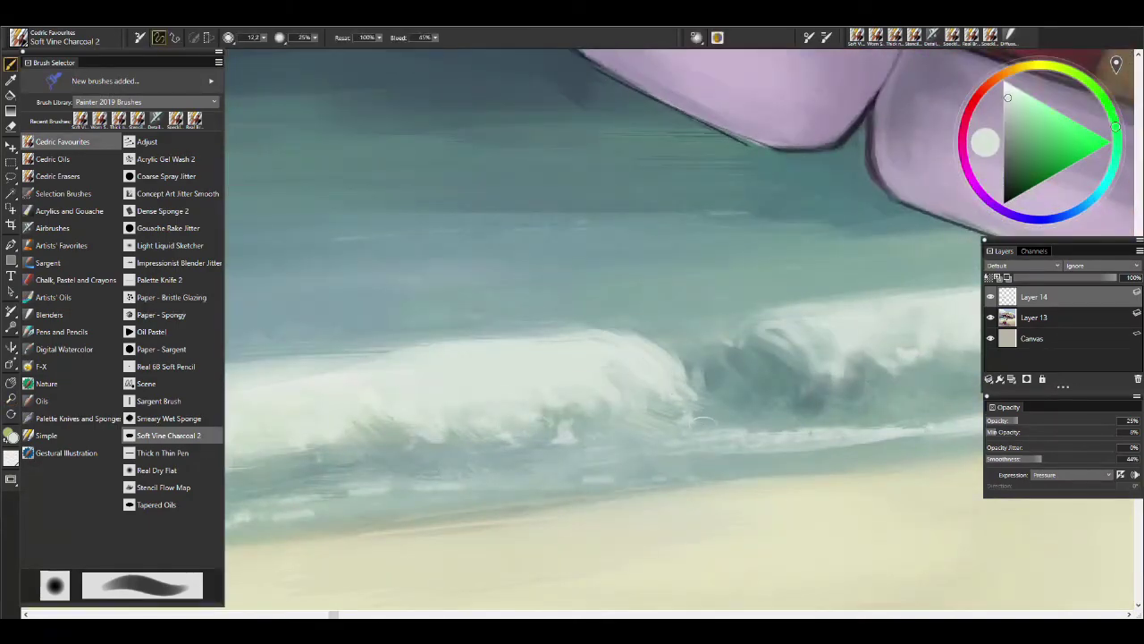
pyautogui.press('m')
# Collapse the painting layers into one and paste a duplicate copy above it.
pyautogui.scroll(-4, 773, 460)
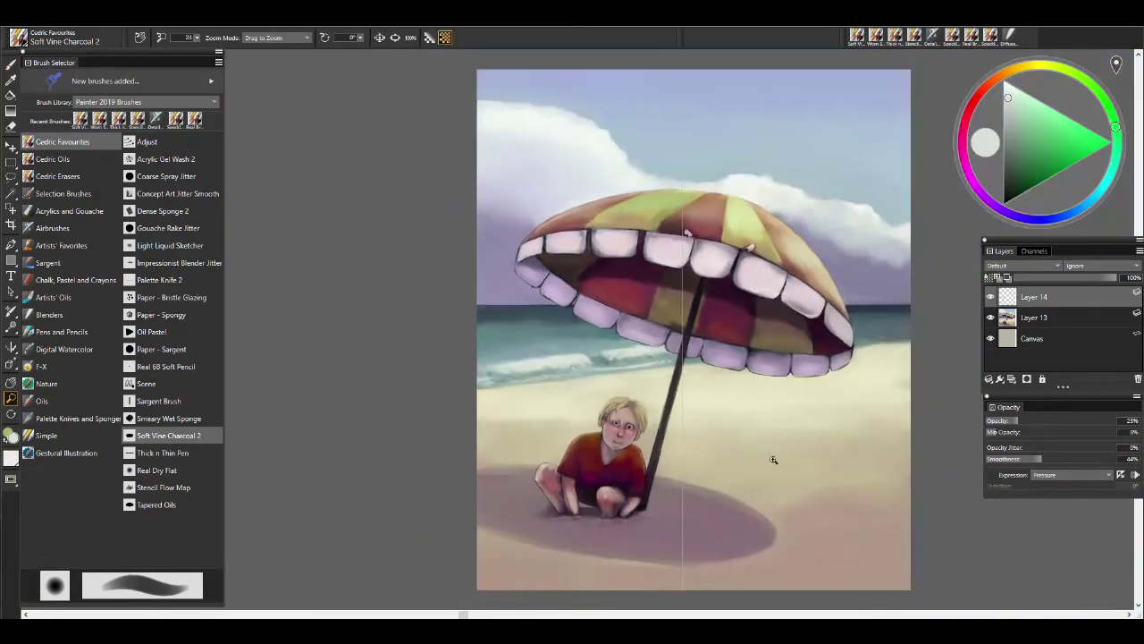
pyautogui.hotkey('ctrl', 'e')
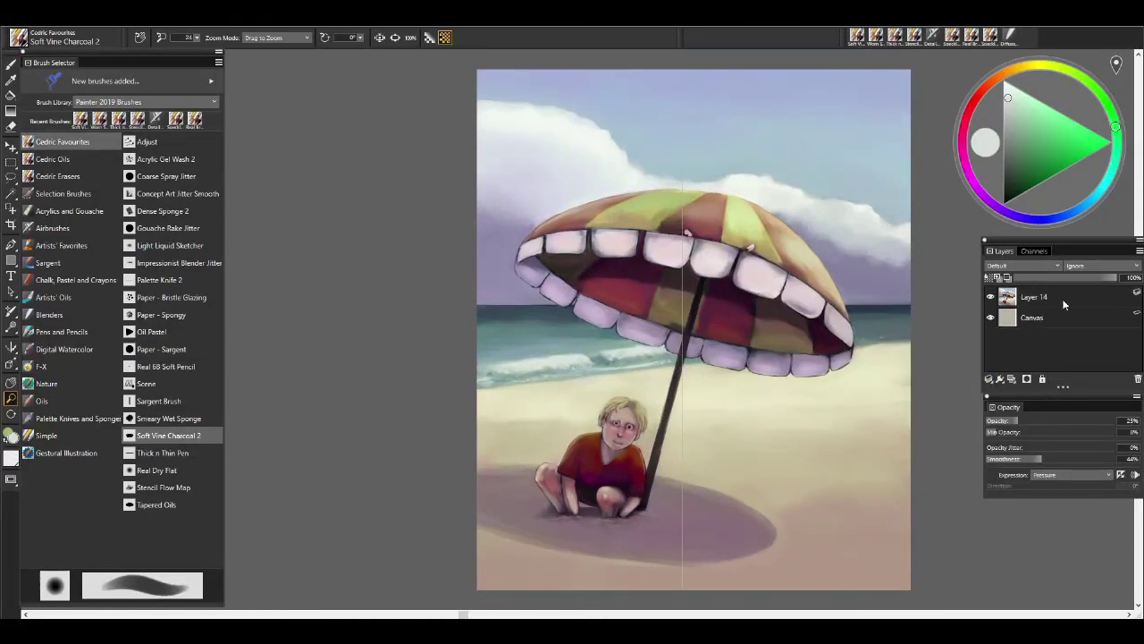
pyautogui.hotkey('ctrl', 'v')
# Adjust the duplicate layer's colours with 20% saturation, a slight negative hue shift and a slightly lower value.
pyautogui.click(216, 20)
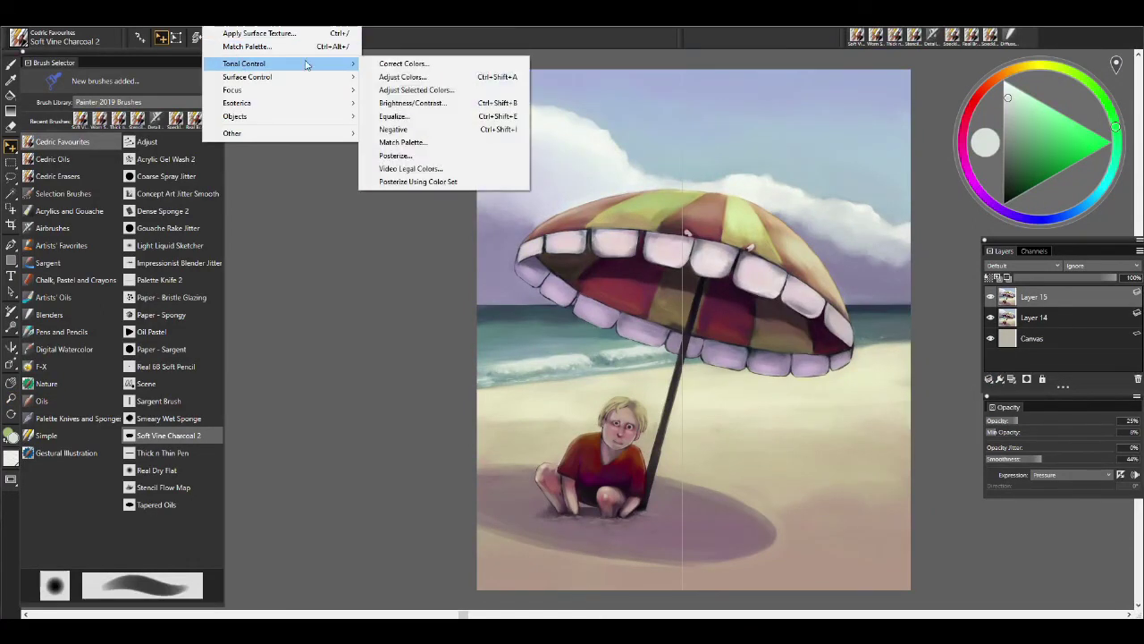
pyautogui.click(465, 61)
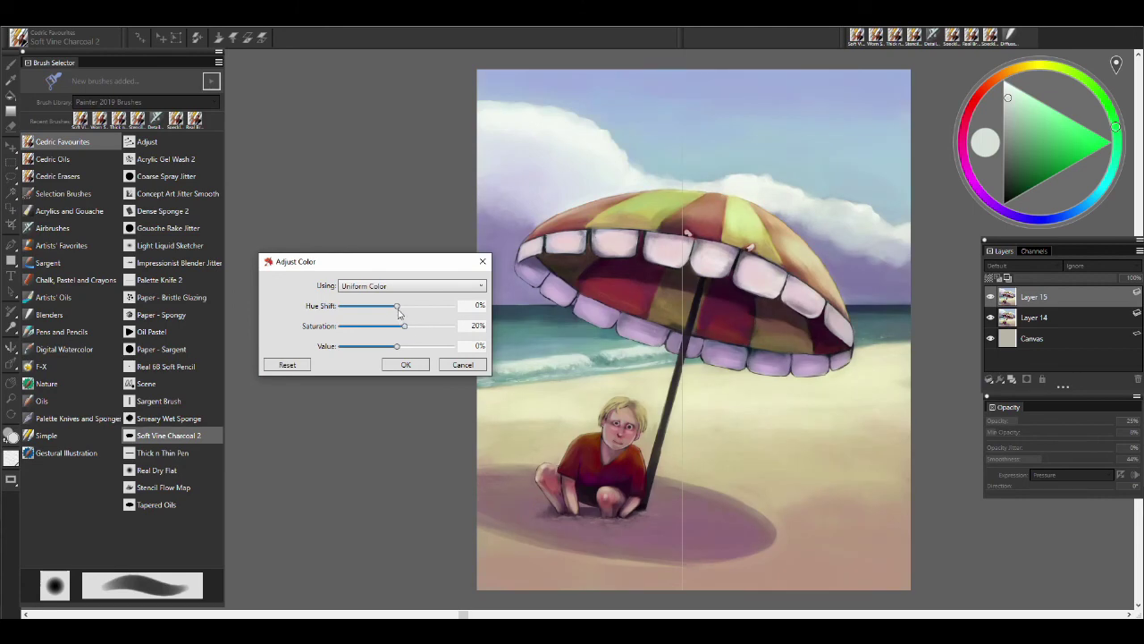
pyautogui.moveTo(394, 309); pyautogui.dragTo(390, 309)
pyautogui.click(391, 348)
pyautogui.click(393, 362)
# Add a layer mask to the colour-adjusted copy and fill it with black.
pyautogui.press('k')
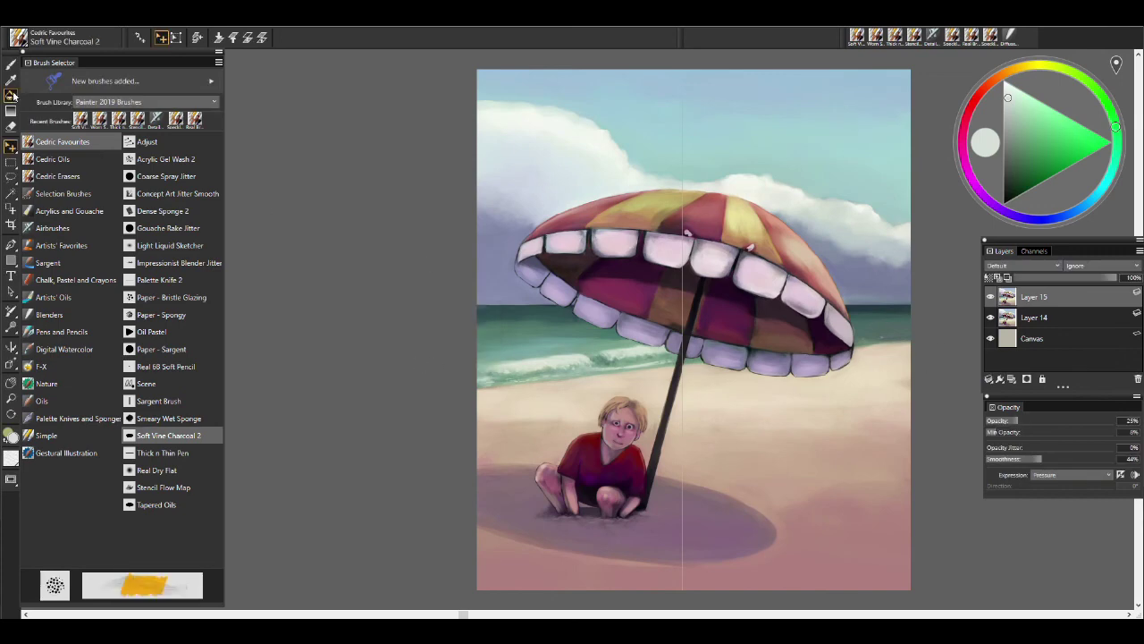
pyautogui.click(790, 344)
pyautogui.moveTo(723, 378); pyautogui.dragTo(600, 383)
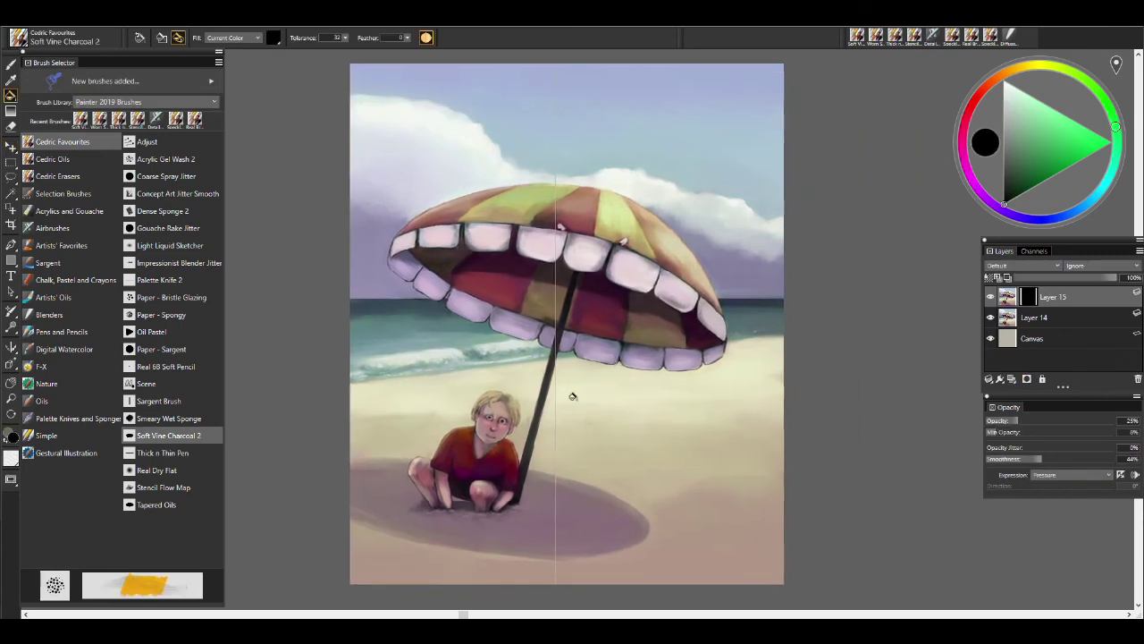
# Reveal the adjusted colours on the canopy's underside stripes by painting white in the mask with the Detail Airbrush.
pyautogui.press('b')
pyautogui.hotkey('shift', 'x')
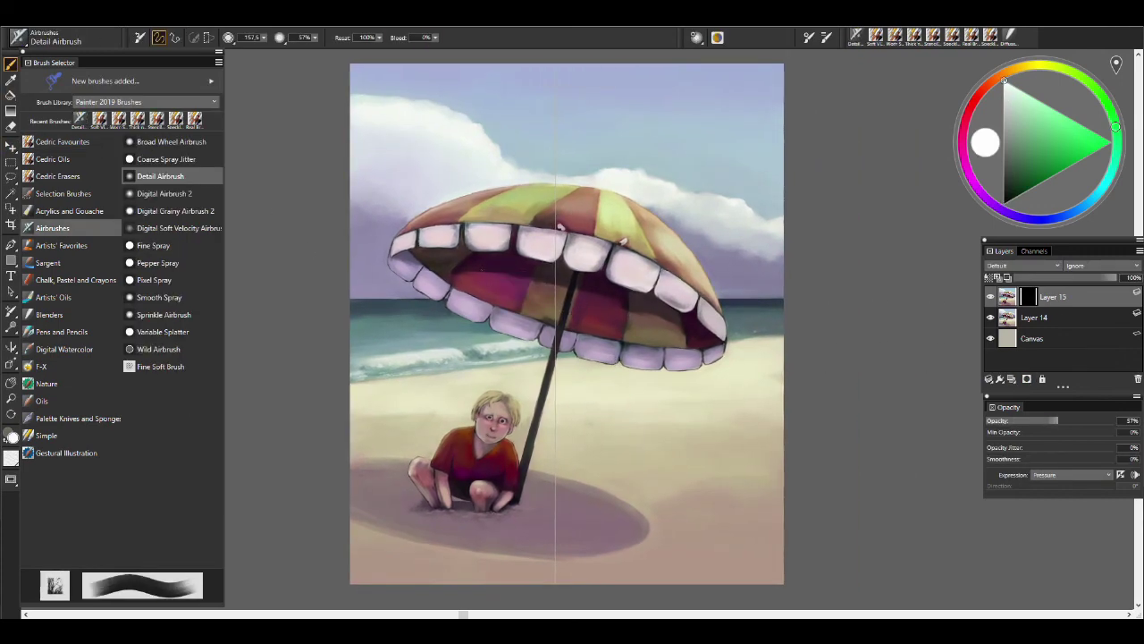
pyautogui.scroll(4, 552, 322)
pyautogui.press('[')
pyautogui.press('[')
pyautogui.press('[')
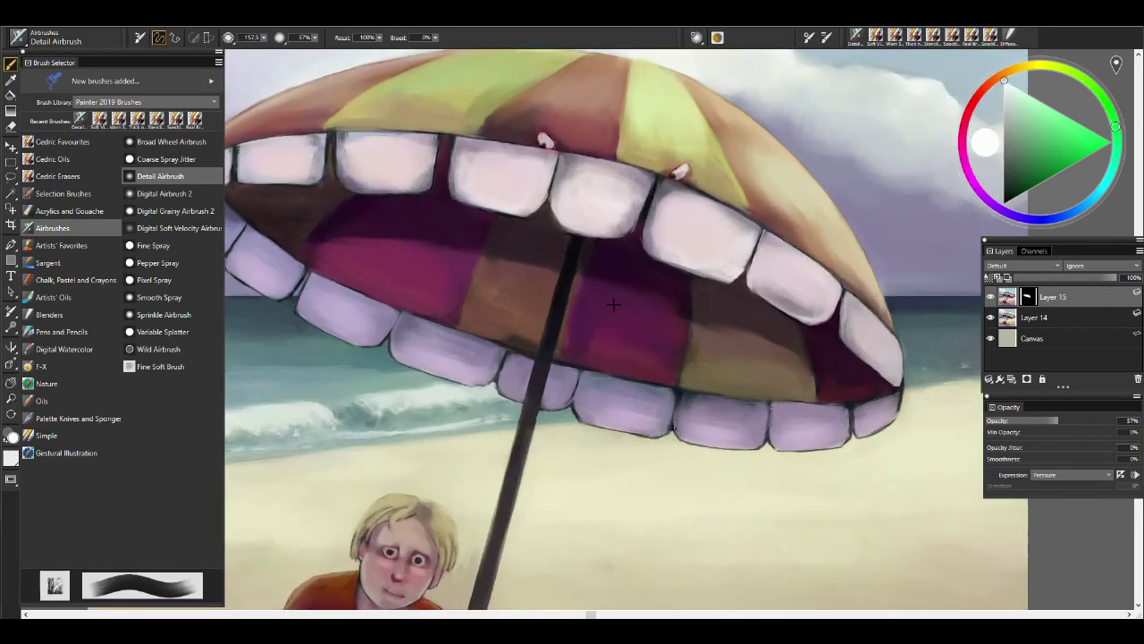
pyautogui.moveTo(746, 335); pyautogui.dragTo(800, 362)
pyautogui.moveTo(871, 407); pyautogui.dragTo(777, 384)
# Extend the revealed colours around the scallops and inner stripes near the pole with a smaller white airbrush.
pyautogui.moveTo(777, 344)
pyautogui.mouseDown()
pyautogui.moveTo(689, 393)
pyautogui.moveTo(762, 409)
pyautogui.moveTo(983, 81)
pyautogui.mouseUp()
pyautogui.moveTo(572, 284); pyautogui.dragTo(581, 201)
pyautogui.moveTo(532, 232); pyautogui.dragTo(536, 255)
pyautogui.press('[')
pyautogui.press('[')
pyautogui.moveTo(514, 336); pyautogui.dragTo(518, 351)
# Reveal the adjusted green tones in the sea and waves by painting white in the mask with a larger airbrush.
pyautogui.press('m')
pyautogui.hotkey('ctrl', '0')
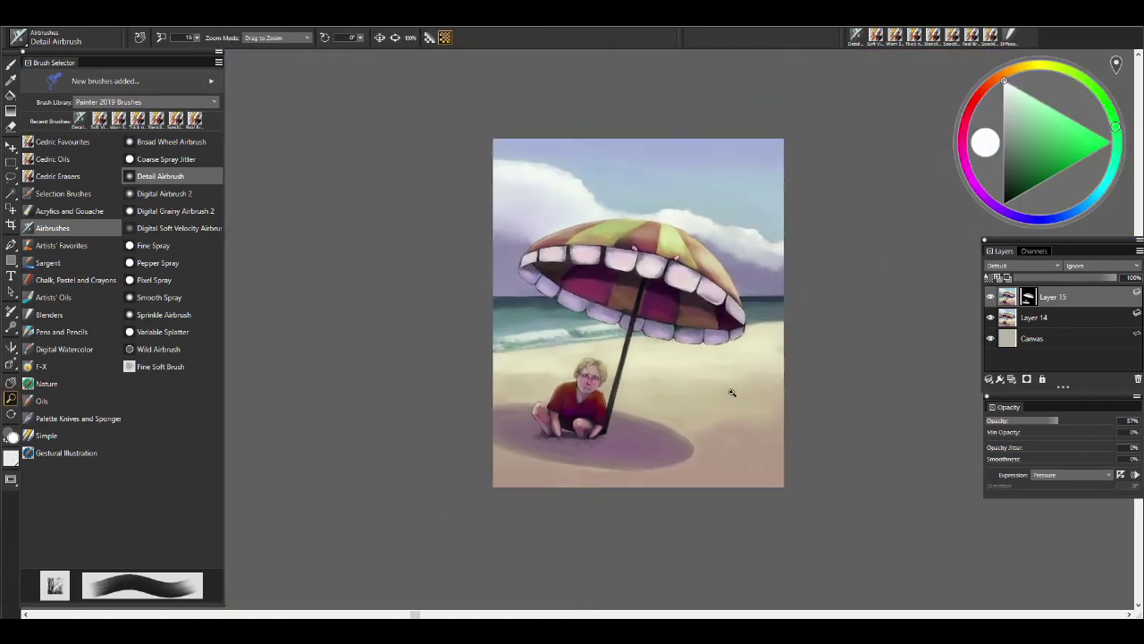
pyautogui.click(663, 345)
pyautogui.press('b')
pyautogui.press(']')
pyautogui.press(']')
pyautogui.press(']')
pyautogui.press(']')
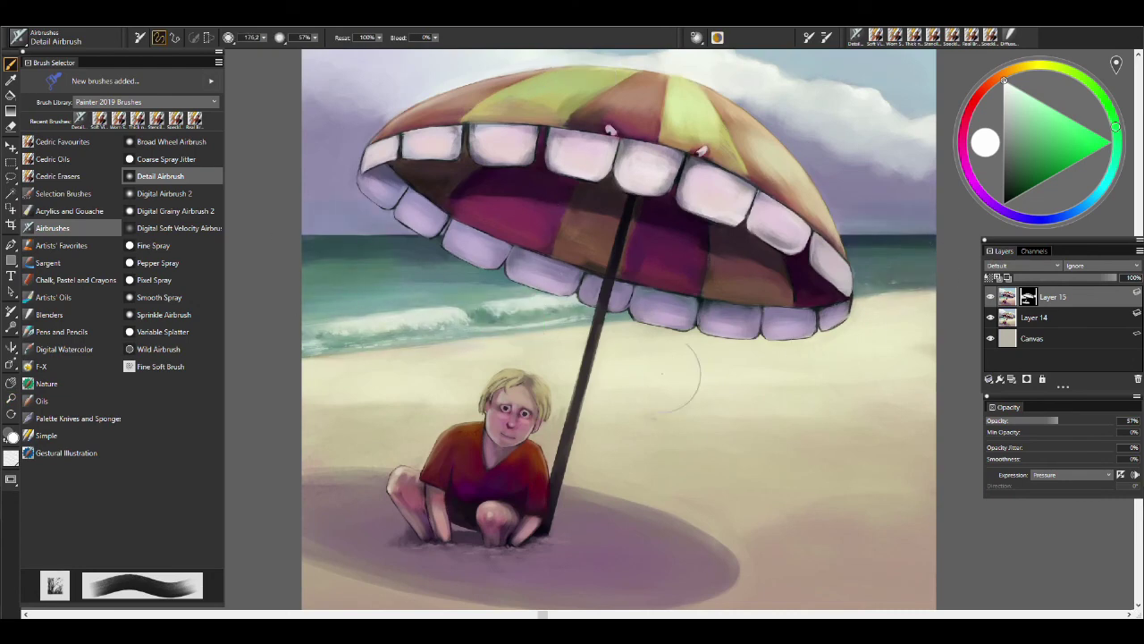
# Collapse the masked colour-adjusted layer and the painting layer beneath it into one.
pyautogui.press('m')
pyautogui.hotkey('ctrl', '0')
pyautogui.click(1040, 325)
pyautogui.click(999, 379)
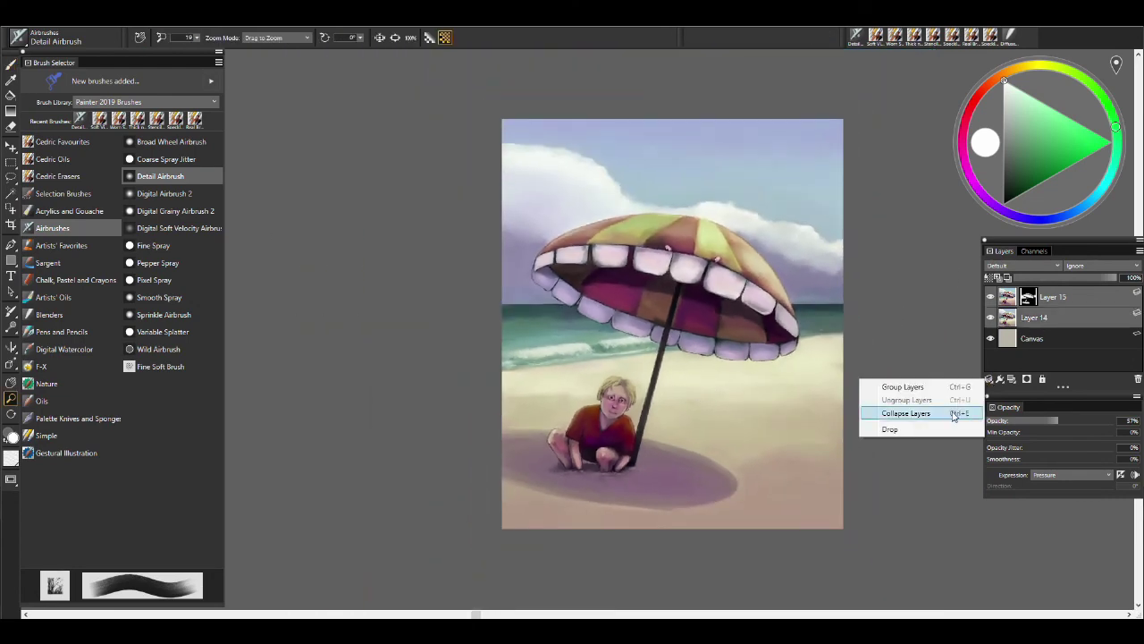
pyautogui.click(894, 429)
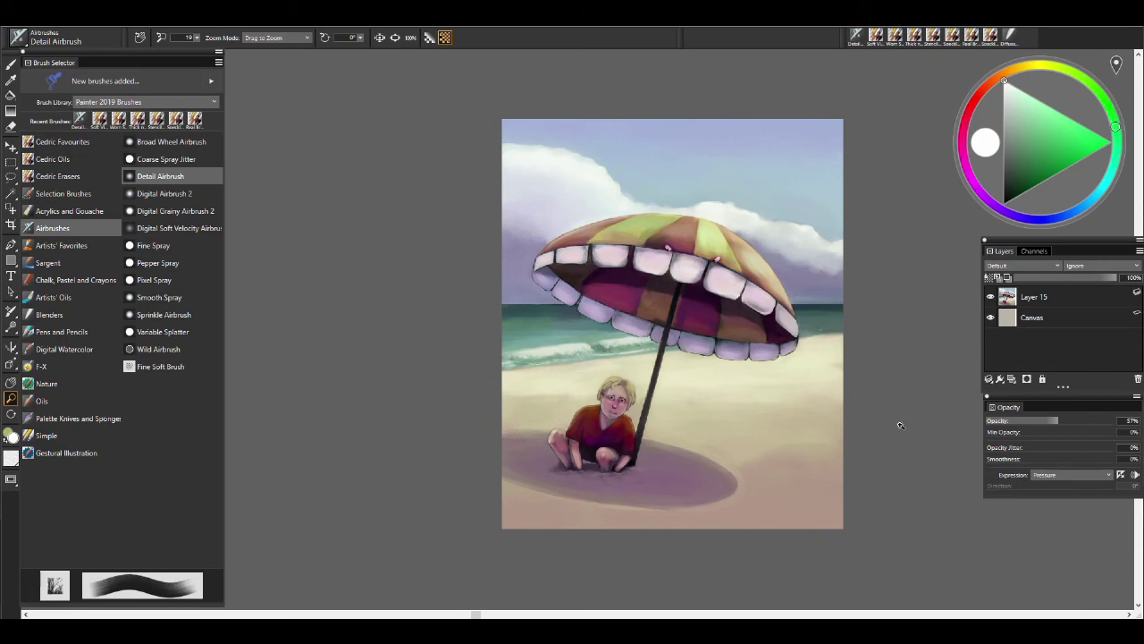
# Touch up the sky along the large cloud with sampled pale blue using the Detail Airbrush and check the whole painting.
pyautogui.click(563, 156)
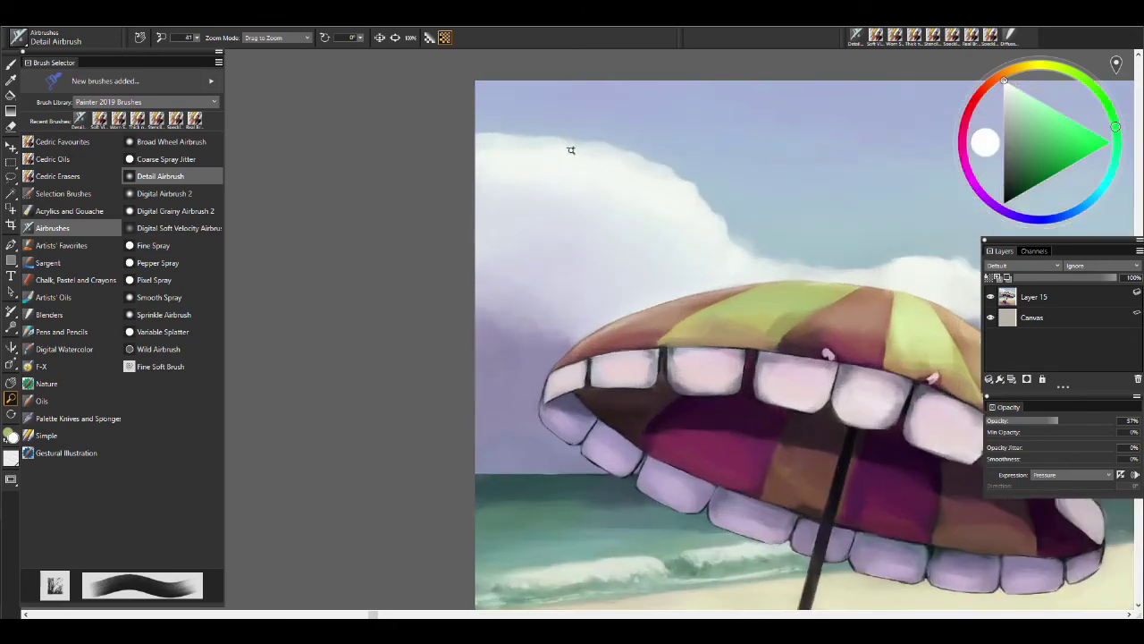
pyautogui.click(496, 120)
pyautogui.press('b')
pyautogui.keyDown('alt'); pyautogui.click(485, 108); pyautogui.keyUp('alt')
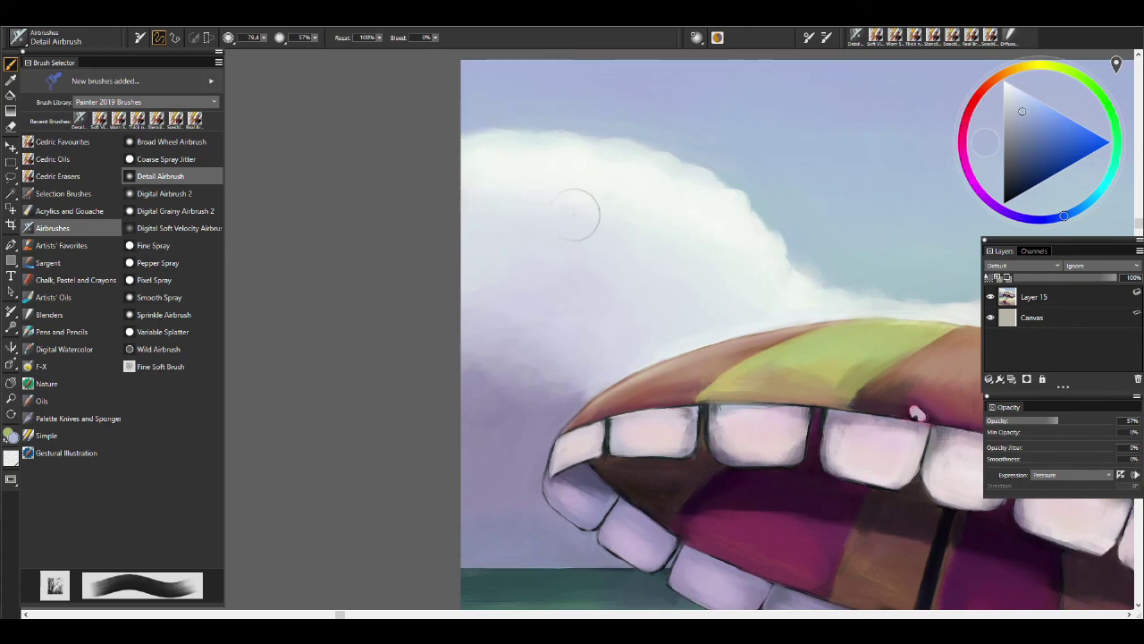
pyautogui.press('m')
pyautogui.hotkey('ctrl', '0')
pyautogui.click(589, 451)
pyautogui.click(651, 498)
pyautogui.hotkey('ctrl', '0')
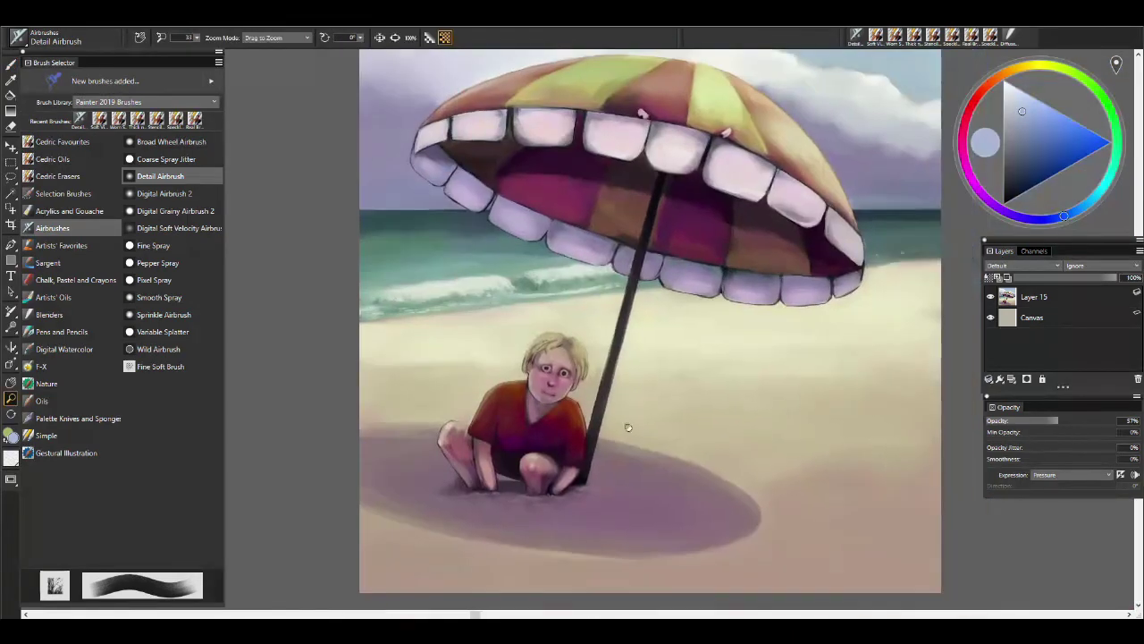
# Duplicate the merged painting layer and try adding a black-filled layer mask to the copy.
pyautogui.click(1012, 379)
pyautogui.press('f')
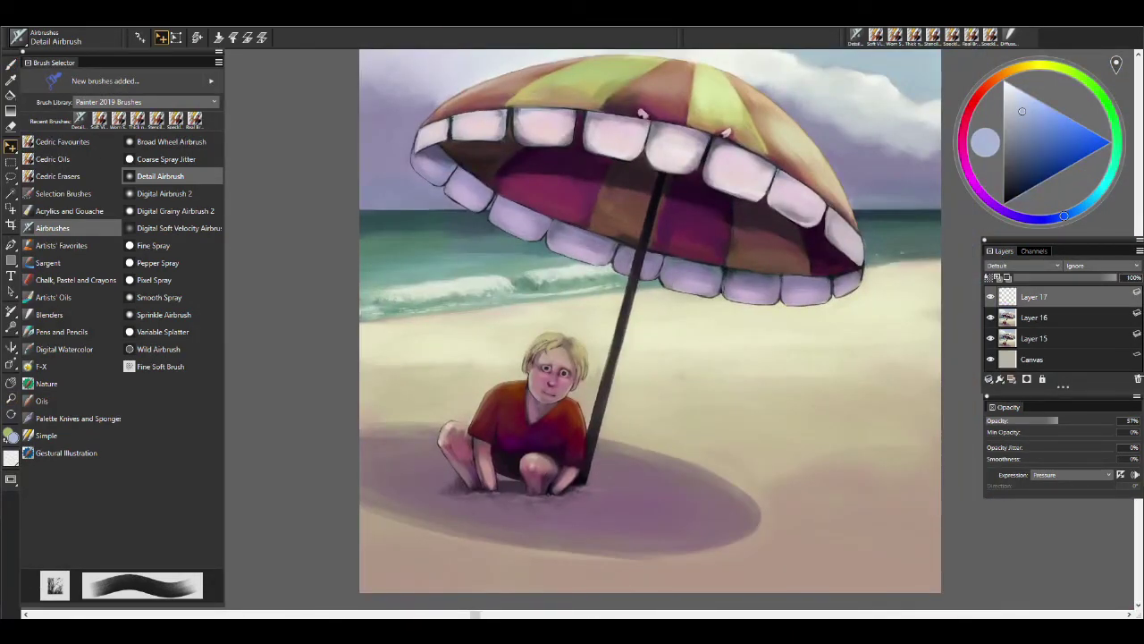
pyautogui.click(1026, 379)
pyautogui.press('k')
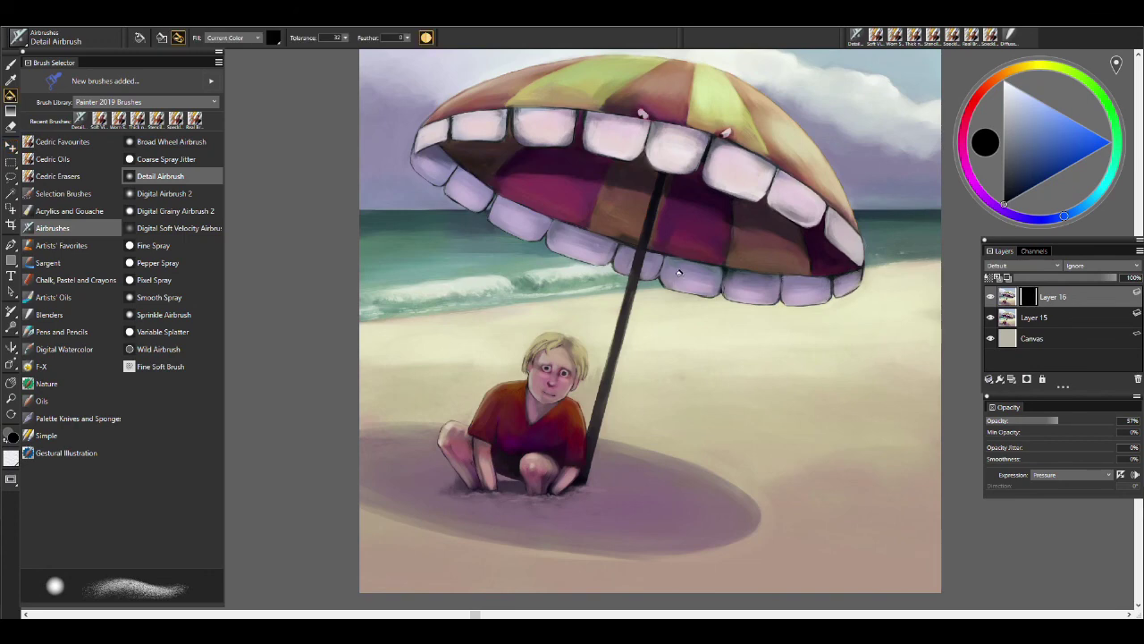
# Darken the duplicate layer with Adjust Colors at a value of -29% and hide it behind a black-filled mask.
pyautogui.click(234, 13)
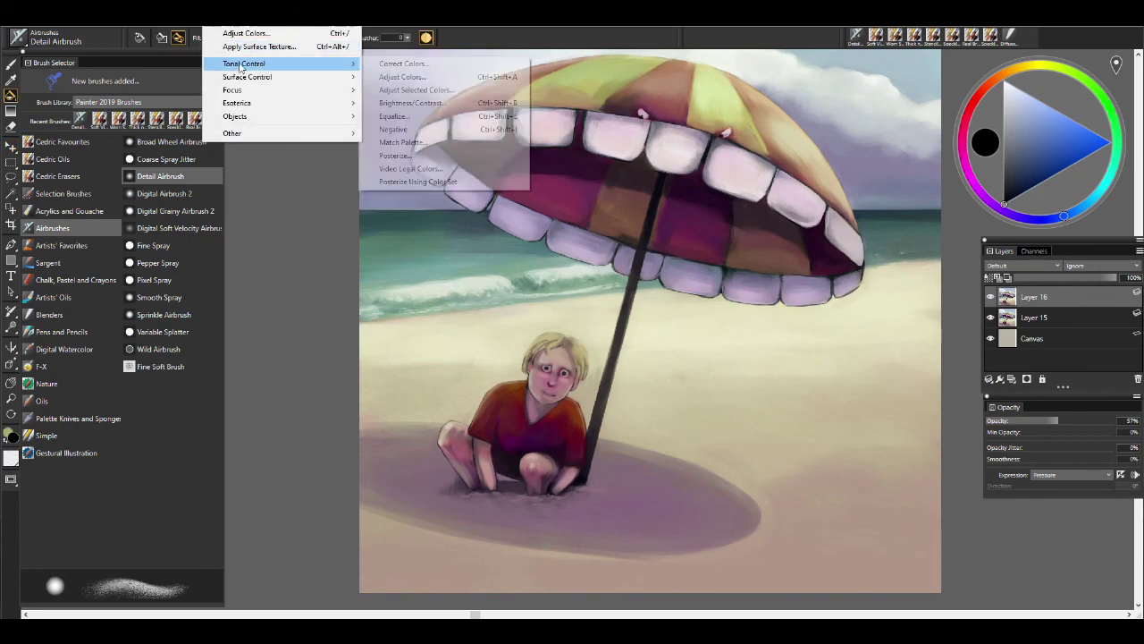
pyautogui.click(242, 34)
pyautogui.moveTo(593, 363); pyautogui.dragTo(582, 364)
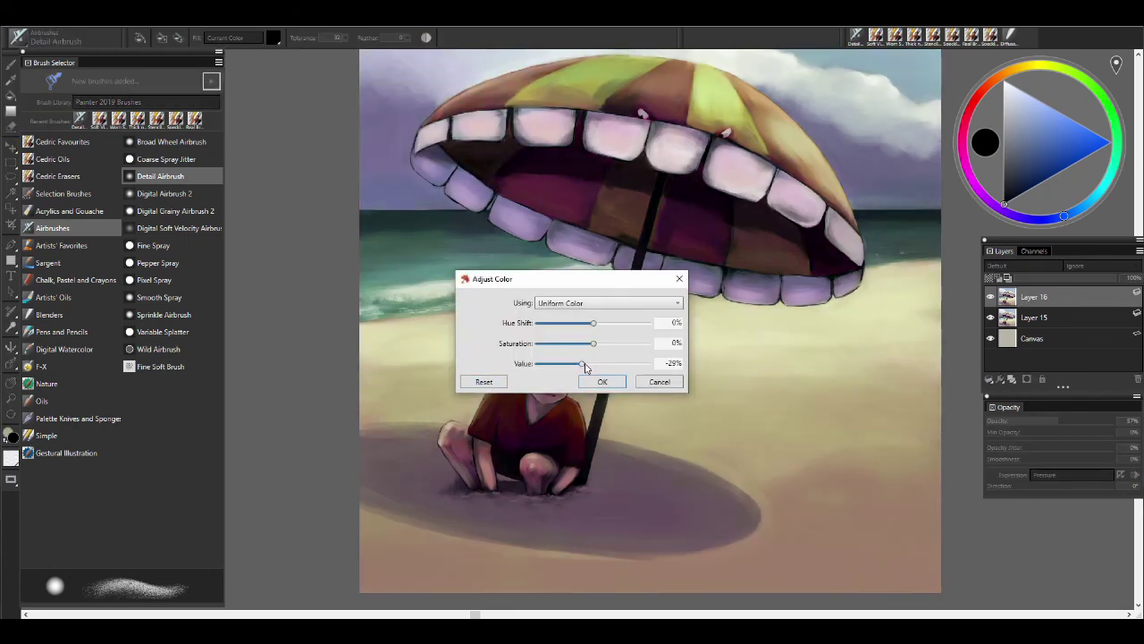
pyautogui.click(603, 381)
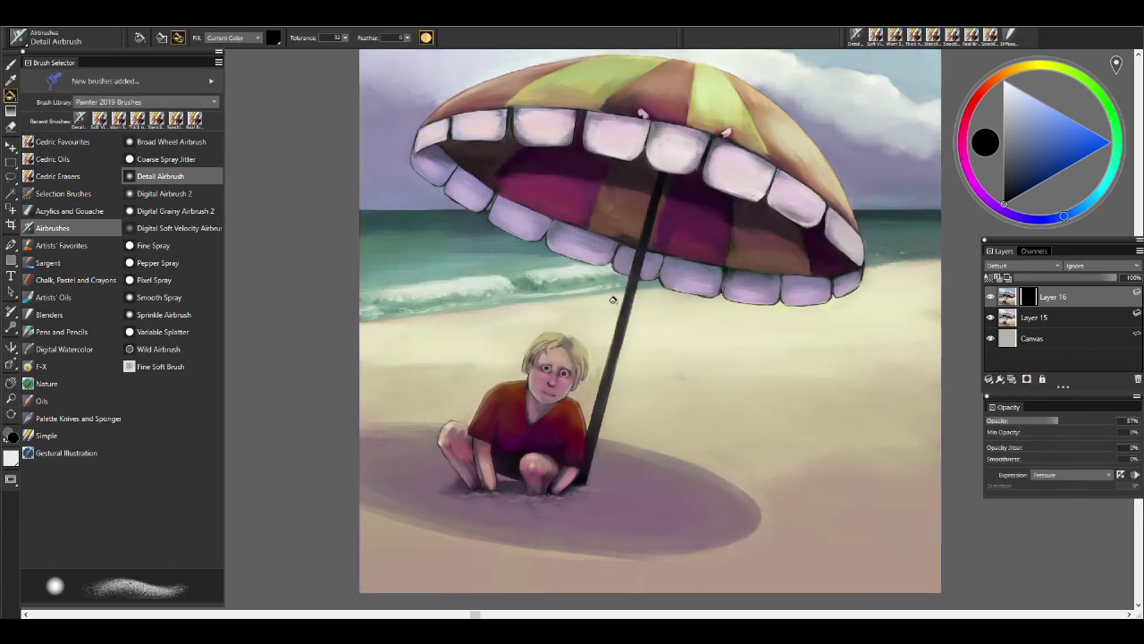
# Darken the painting's outer edges by painting white around the mask's border with a very large Detail Airbrush.
pyautogui.hotkey('ctrl', '-')
pyautogui.hotkey('ctrl', '-')
pyautogui.click(62, 141)
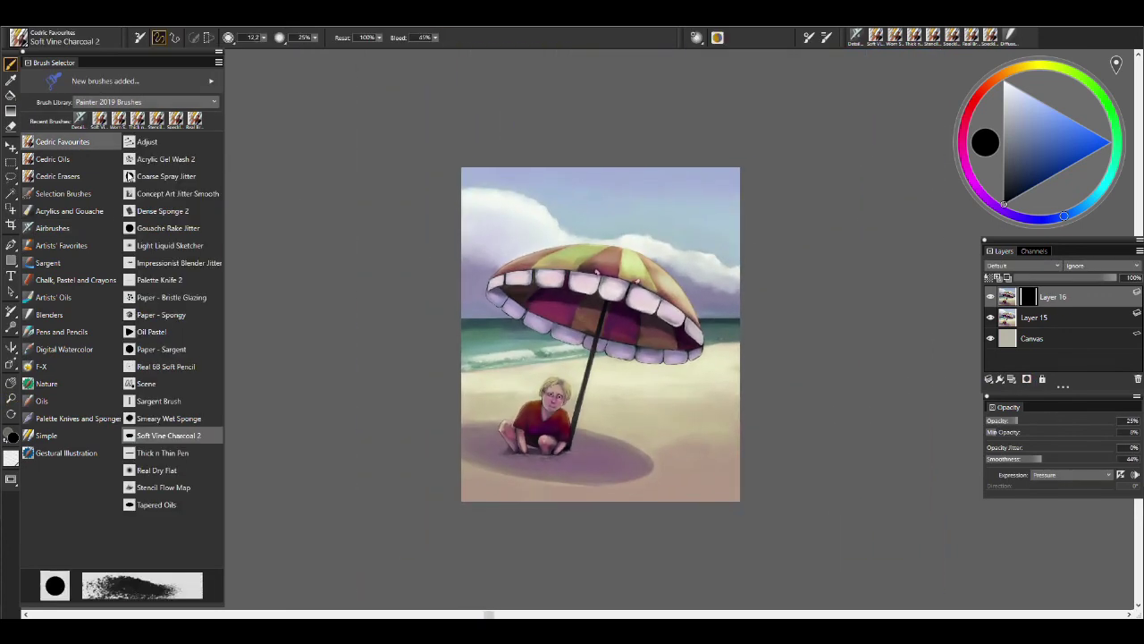
pyautogui.click(52, 228)
pyautogui.click(1004, 80)
pyautogui.press(']')
pyautogui.press(']')
pyautogui.press(']')
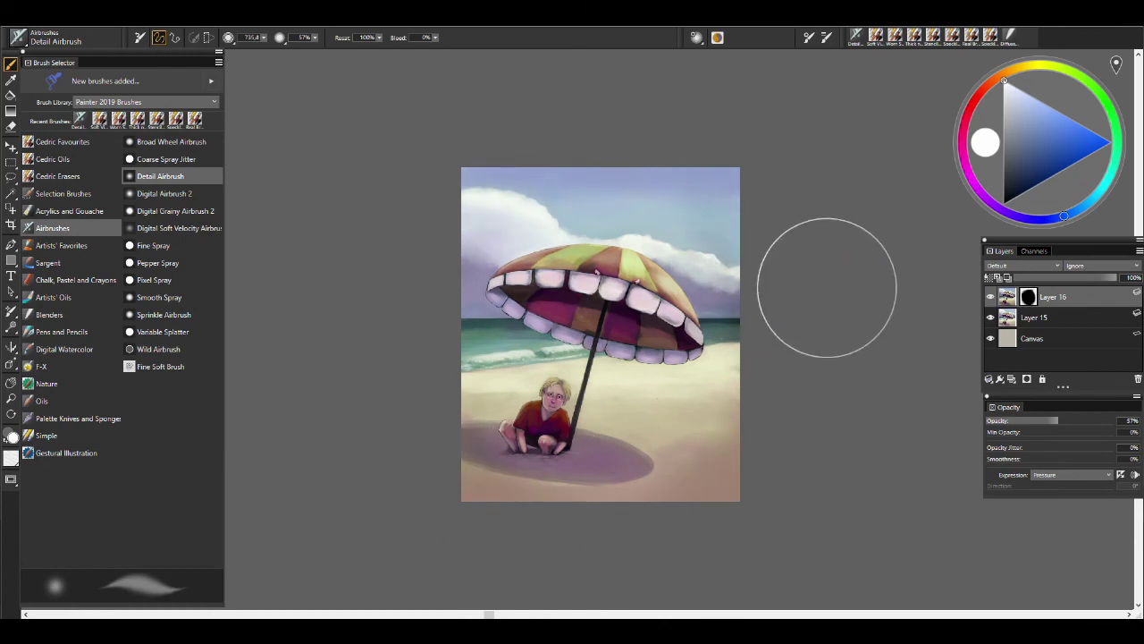
# Set the Detail Airbrush to black to paint back parts of the darkening layer's mask.
pyautogui.press('m')
pyautogui.click(751, 342)
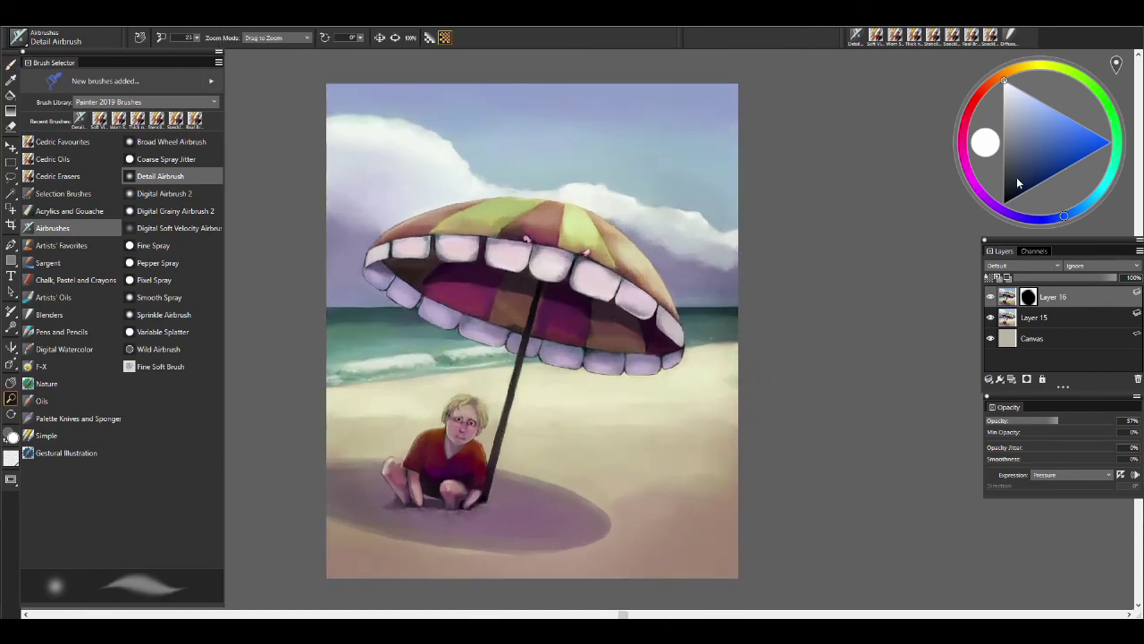
pyautogui.click(1019, 201)
pyautogui.press('b')
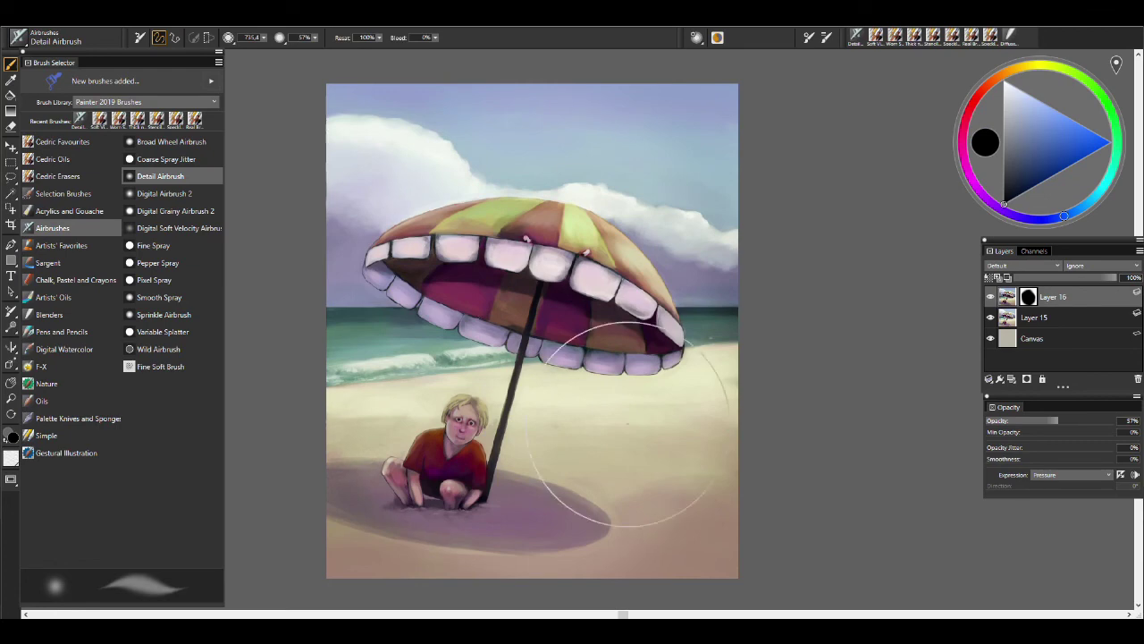